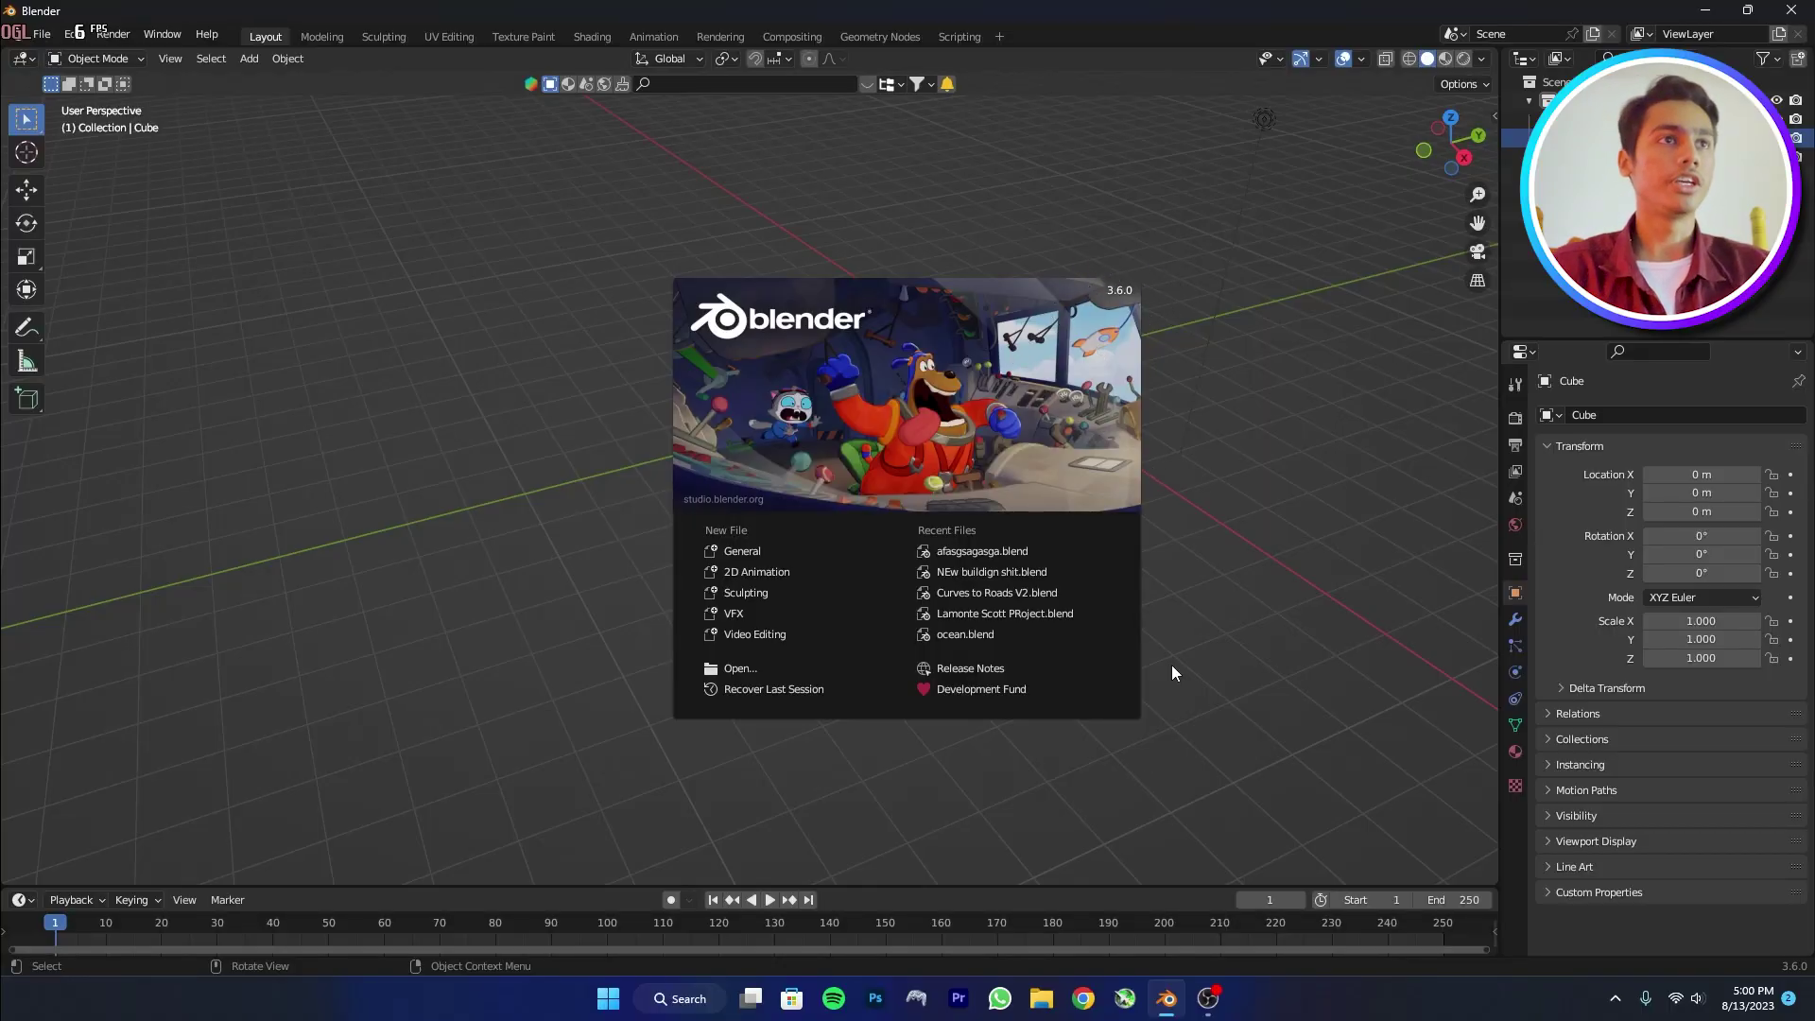
# Delete all the default scene objects and add a fresh cube mesh at the origin.
pyautogui.click(1261, 581)
pyautogui.press('a')
pyautogui.press('Delete')
pyautogui.scroll(1, 1261, 580)
pyautogui.moveTo(1156, 417); pyautogui.dragTo(923, 460, button='middle')
pyautogui.hotkey('shift', 'a')
pyautogui.click(1002, 477)
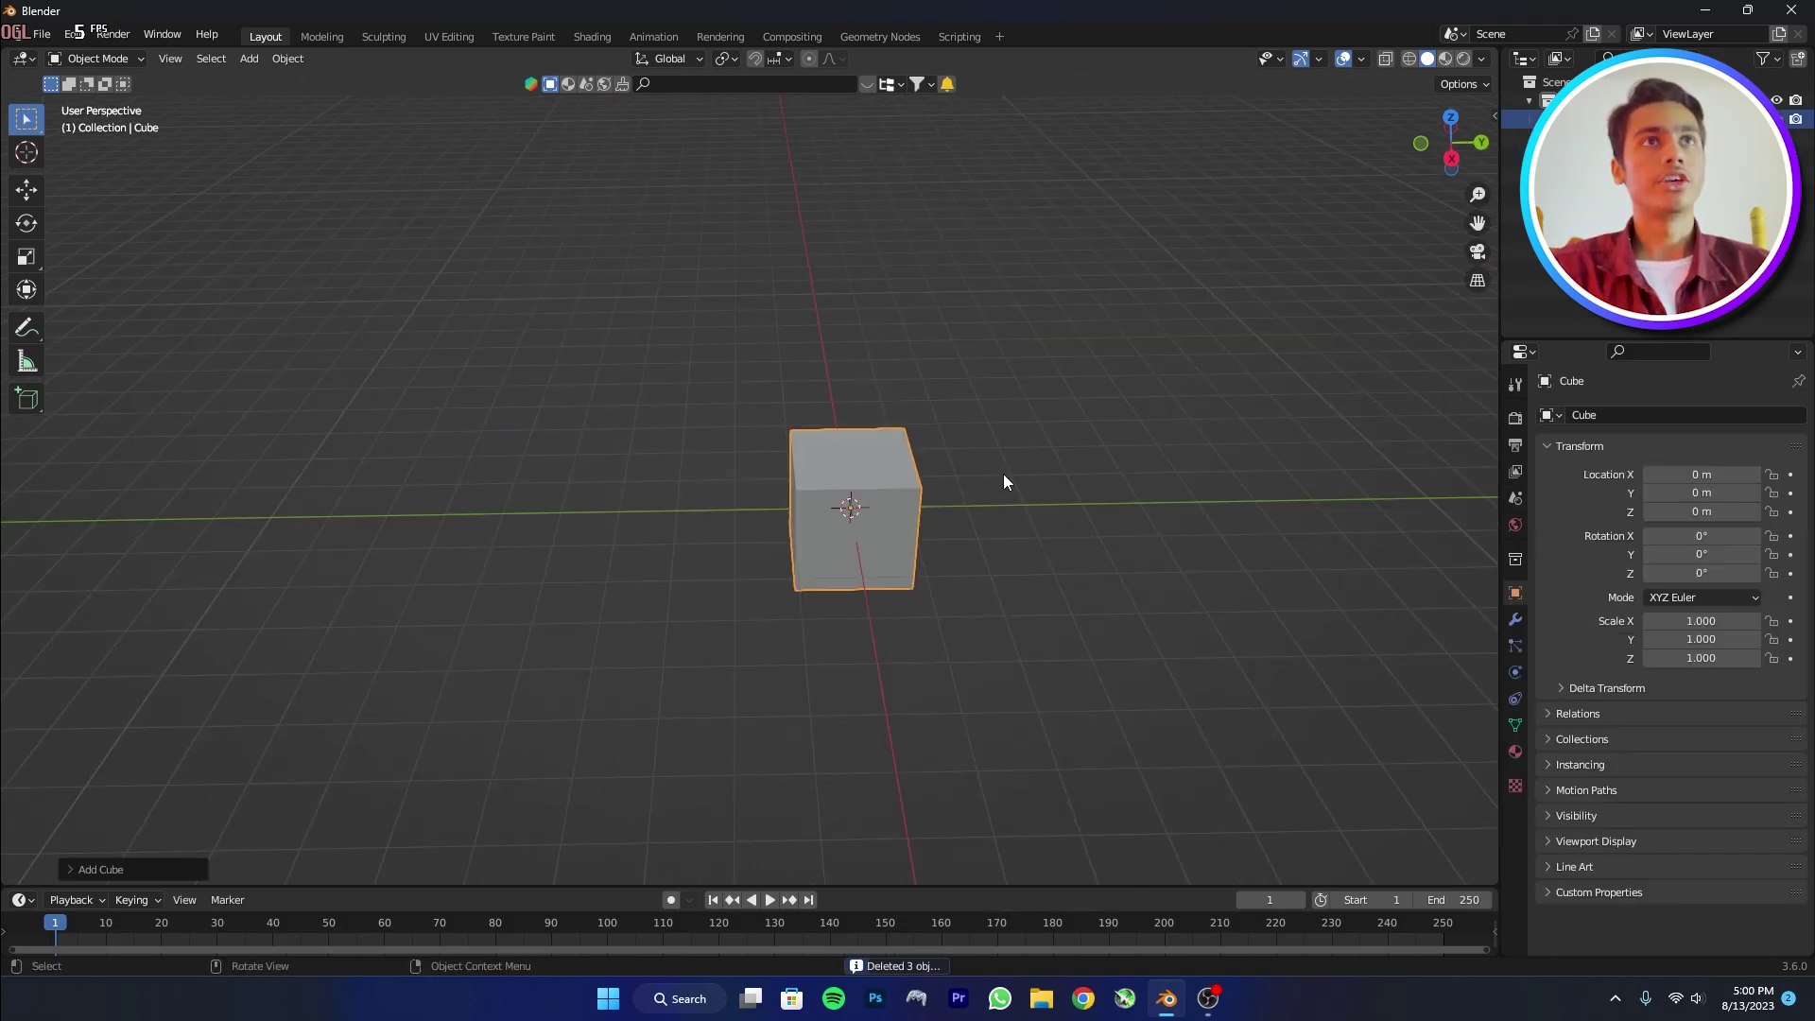
# Raise the cube about 3.6 m along Z and stretch it into a column with a Z scale of about 3.59.
pyautogui.press('g')
pyautogui.press('z')
pyautogui.click(1033, 306)
pyautogui.press('s')
pyautogui.press('z')
pyautogui.click(1397, 295)
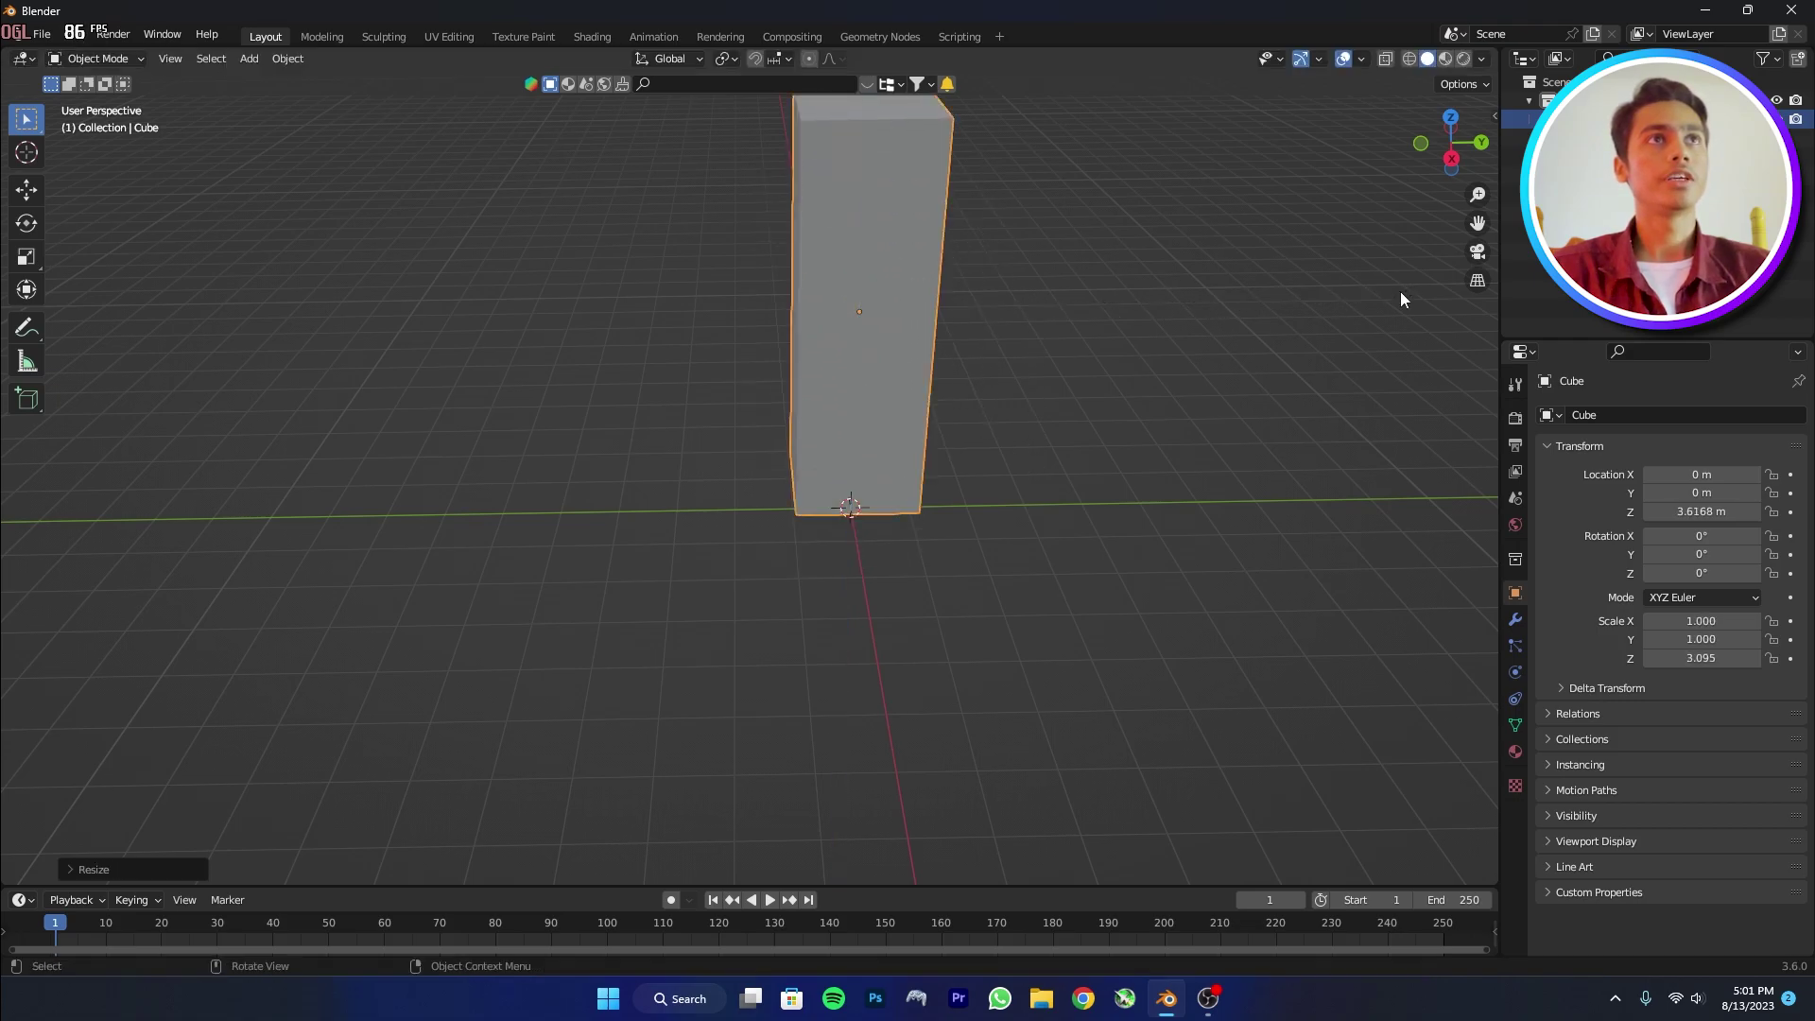
pyautogui.scroll(-2, 1161, 278)
pyautogui.keyDown('shift'); pyautogui.moveTo(1113, 255); pyautogui.dragTo(966, 366, button='middle'); pyautogui.keyUp('shift')
pyautogui.press('s')
pyautogui.press('z')
pyautogui.click(991, 349)
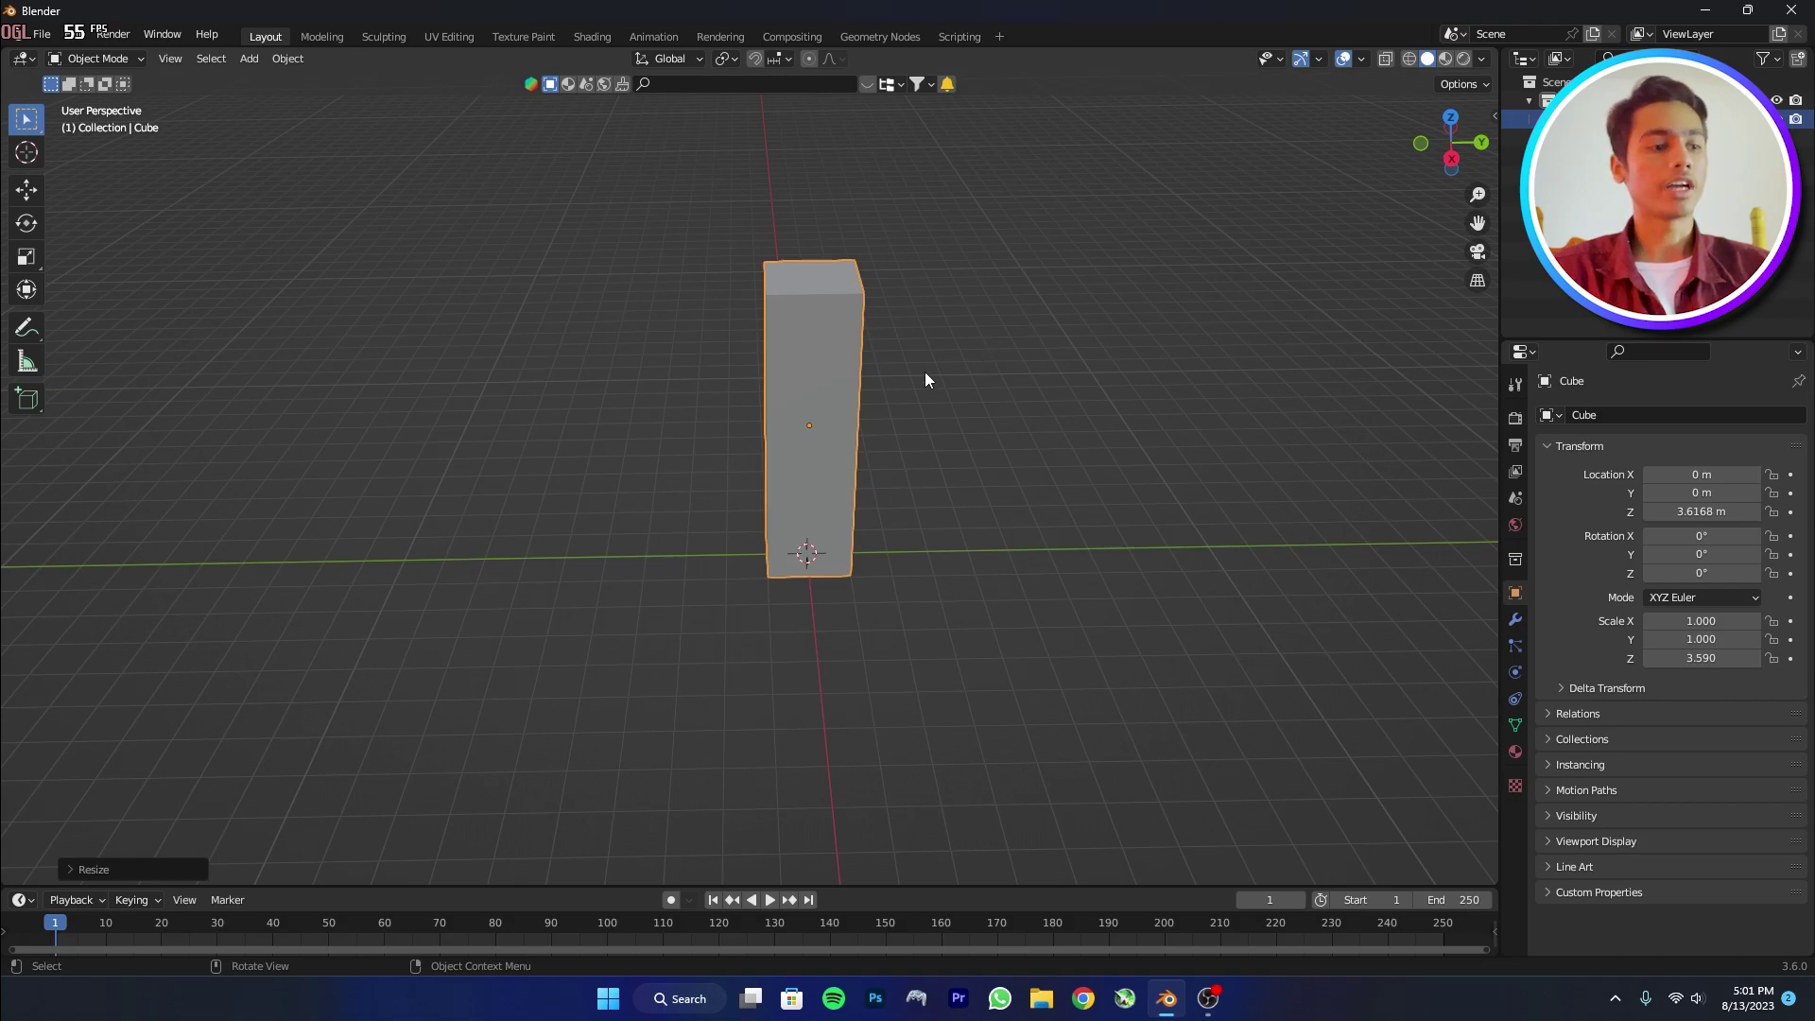
# Enter Edit Mode on the column and subdivide its whole mesh with 5 cuts.
pyautogui.press('Tab')
pyautogui.moveTo(819, 335); pyautogui.dragTo(1241, 299, button='middle')
pyautogui.press('s')
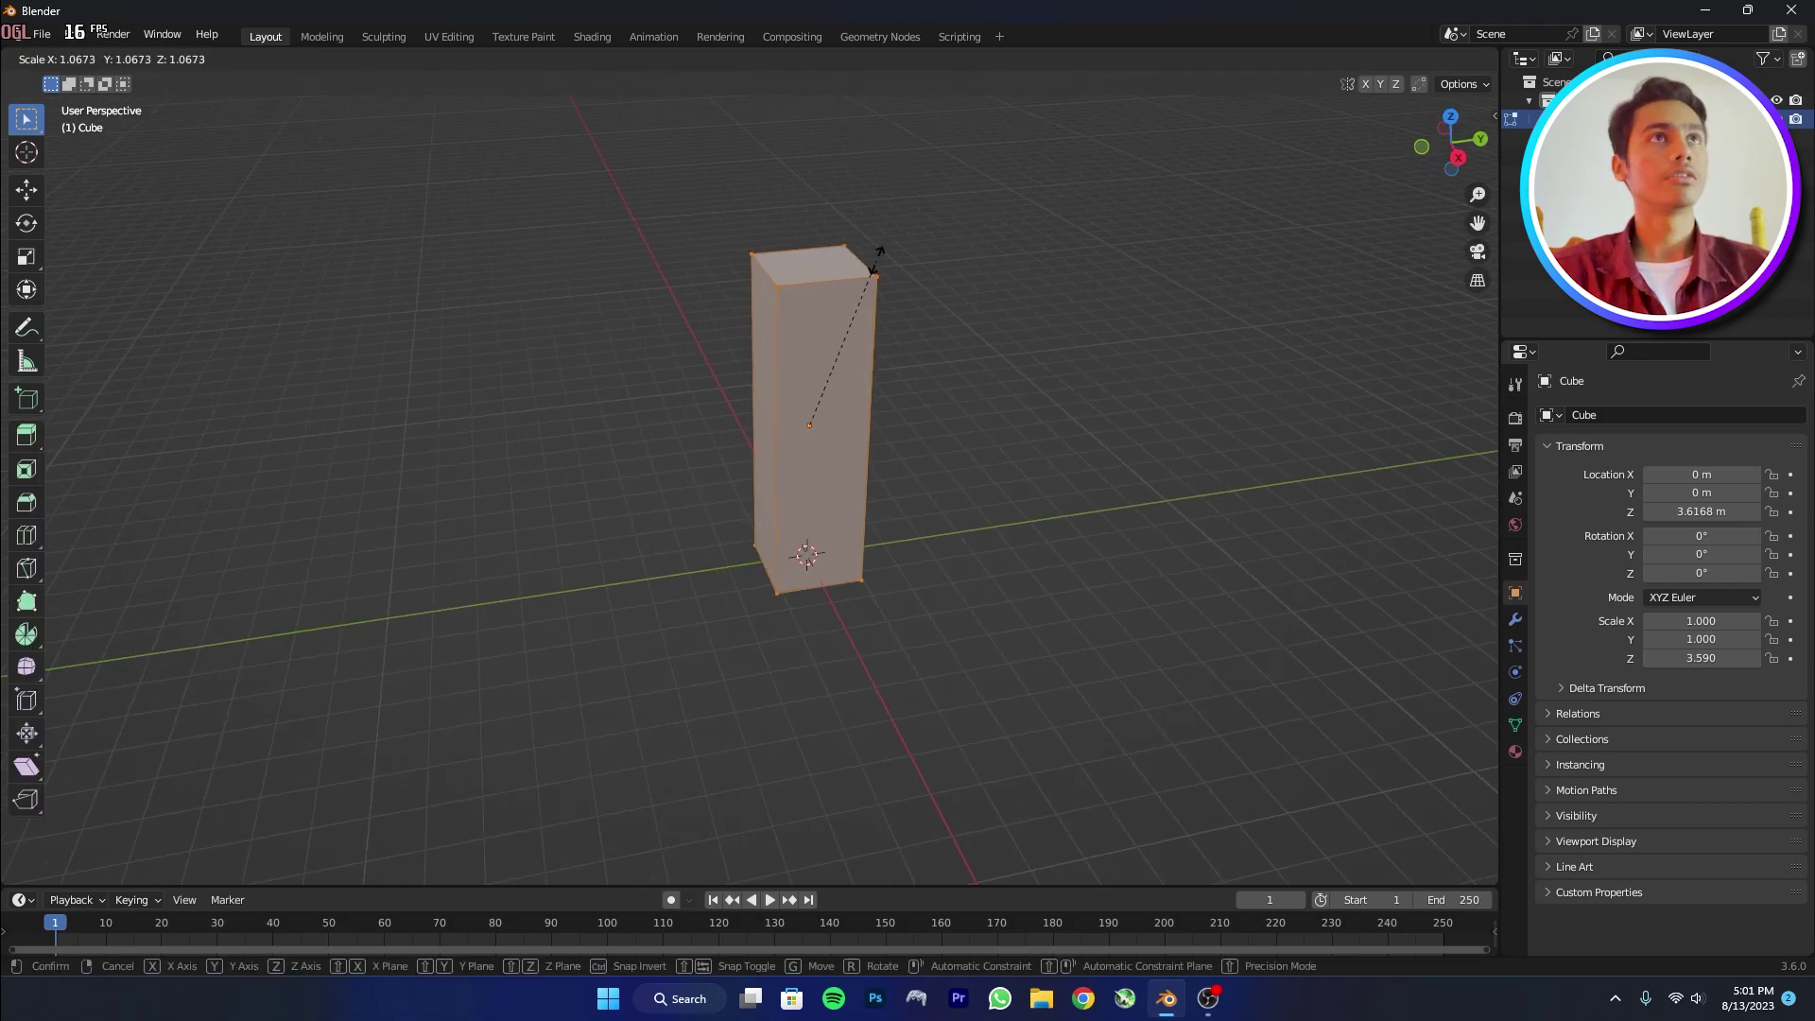
pyautogui.rightClick(875, 260)
pyautogui.rightClick(875, 267)
pyautogui.click(875, 262)
pyautogui.click(90, 868)
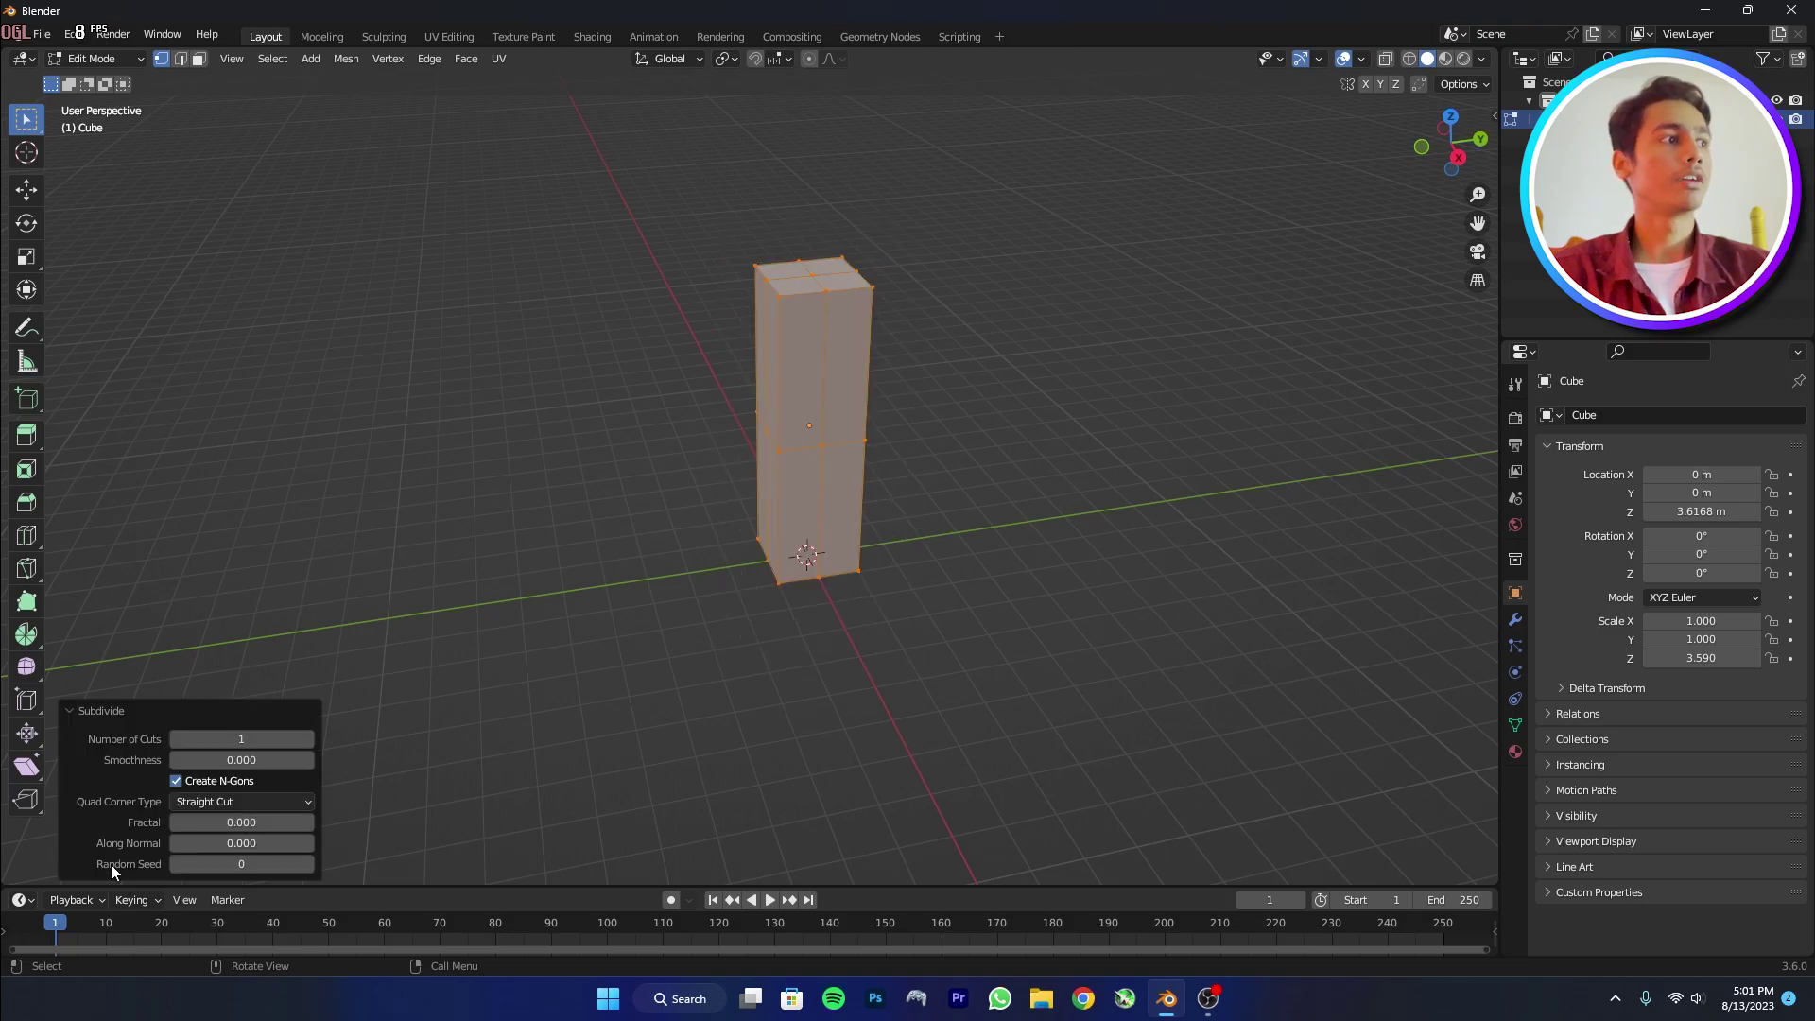
pyautogui.click(218, 742)
pyautogui.write('5')
pyautogui.press('Return')
# In face selection mode, select faces at the column's upper corner and move them down about 0.55 m along Z.
pyautogui.scroll(4, 856, 409)
pyautogui.moveTo(856, 409); pyautogui.dragTo(668, 353, button='middle')
pyautogui.click(198, 60)
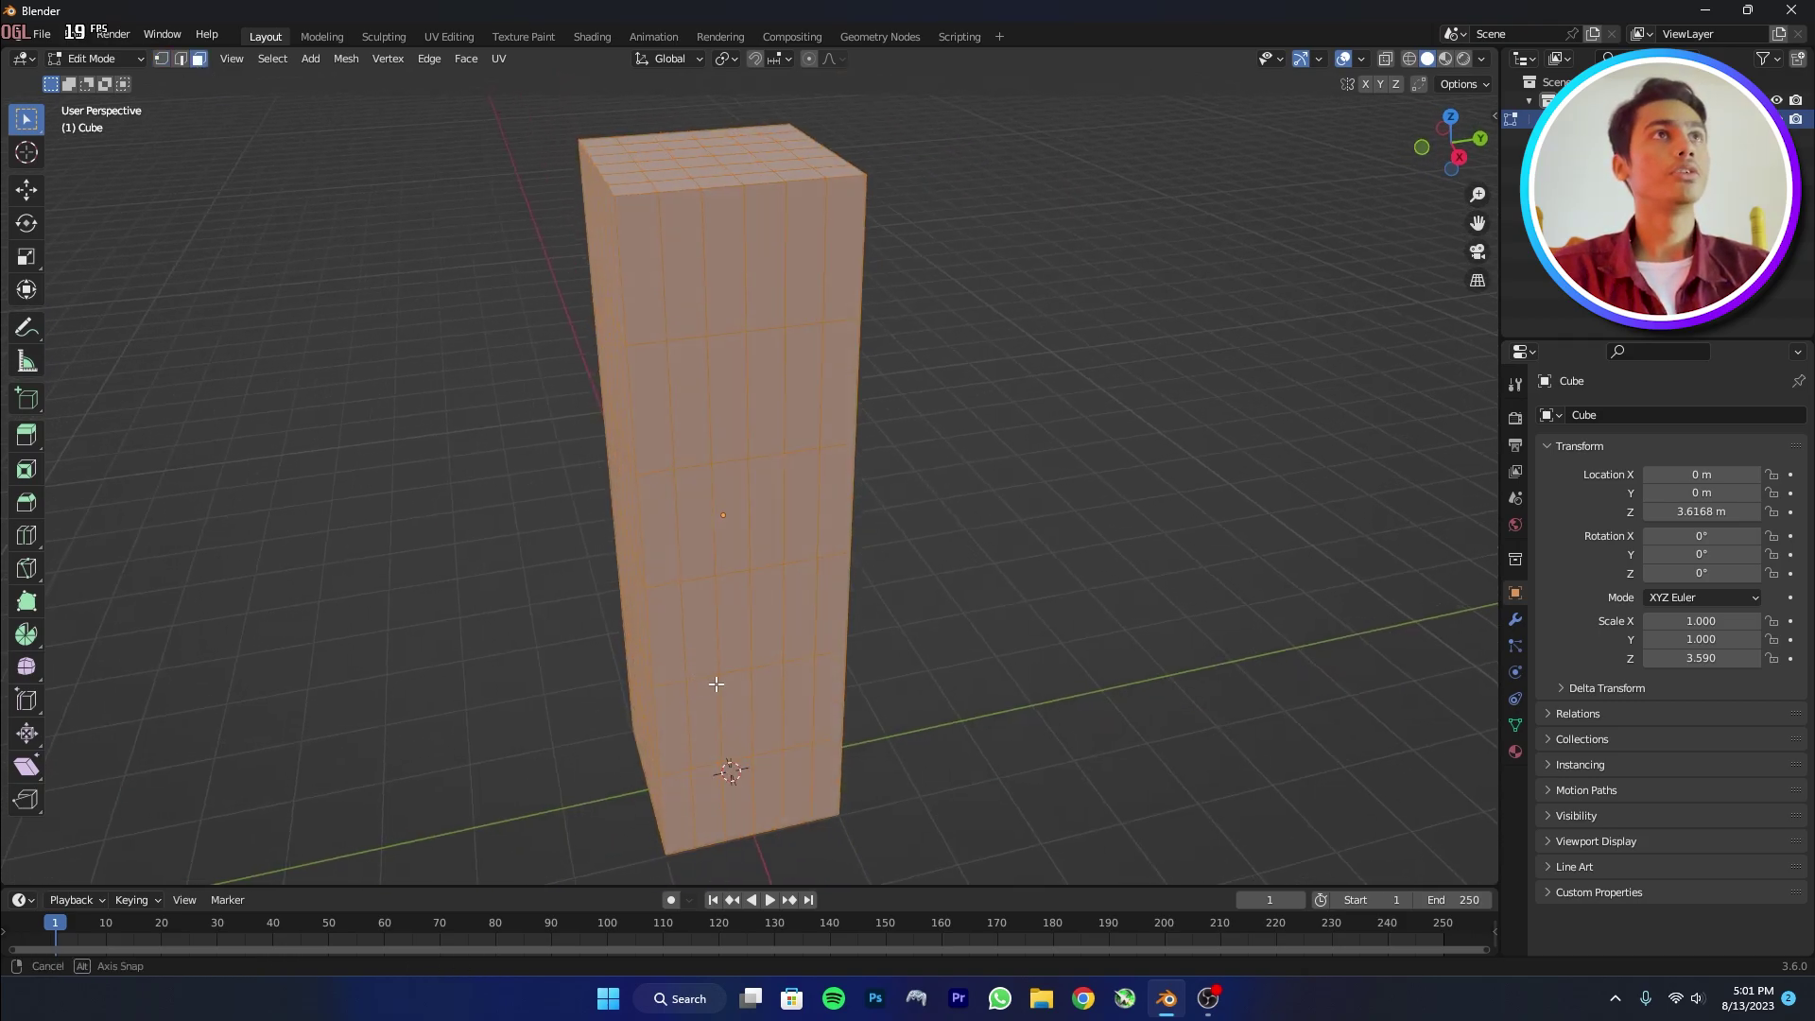
pyautogui.scroll(5, 723, 567)
pyautogui.moveTo(729, 558); pyautogui.dragTo(700, 365, button='middle')
pyautogui.click(672, 332)
pyautogui.keyDown('ctrl'); pyautogui.click(689, 398); pyautogui.keyUp('ctrl')
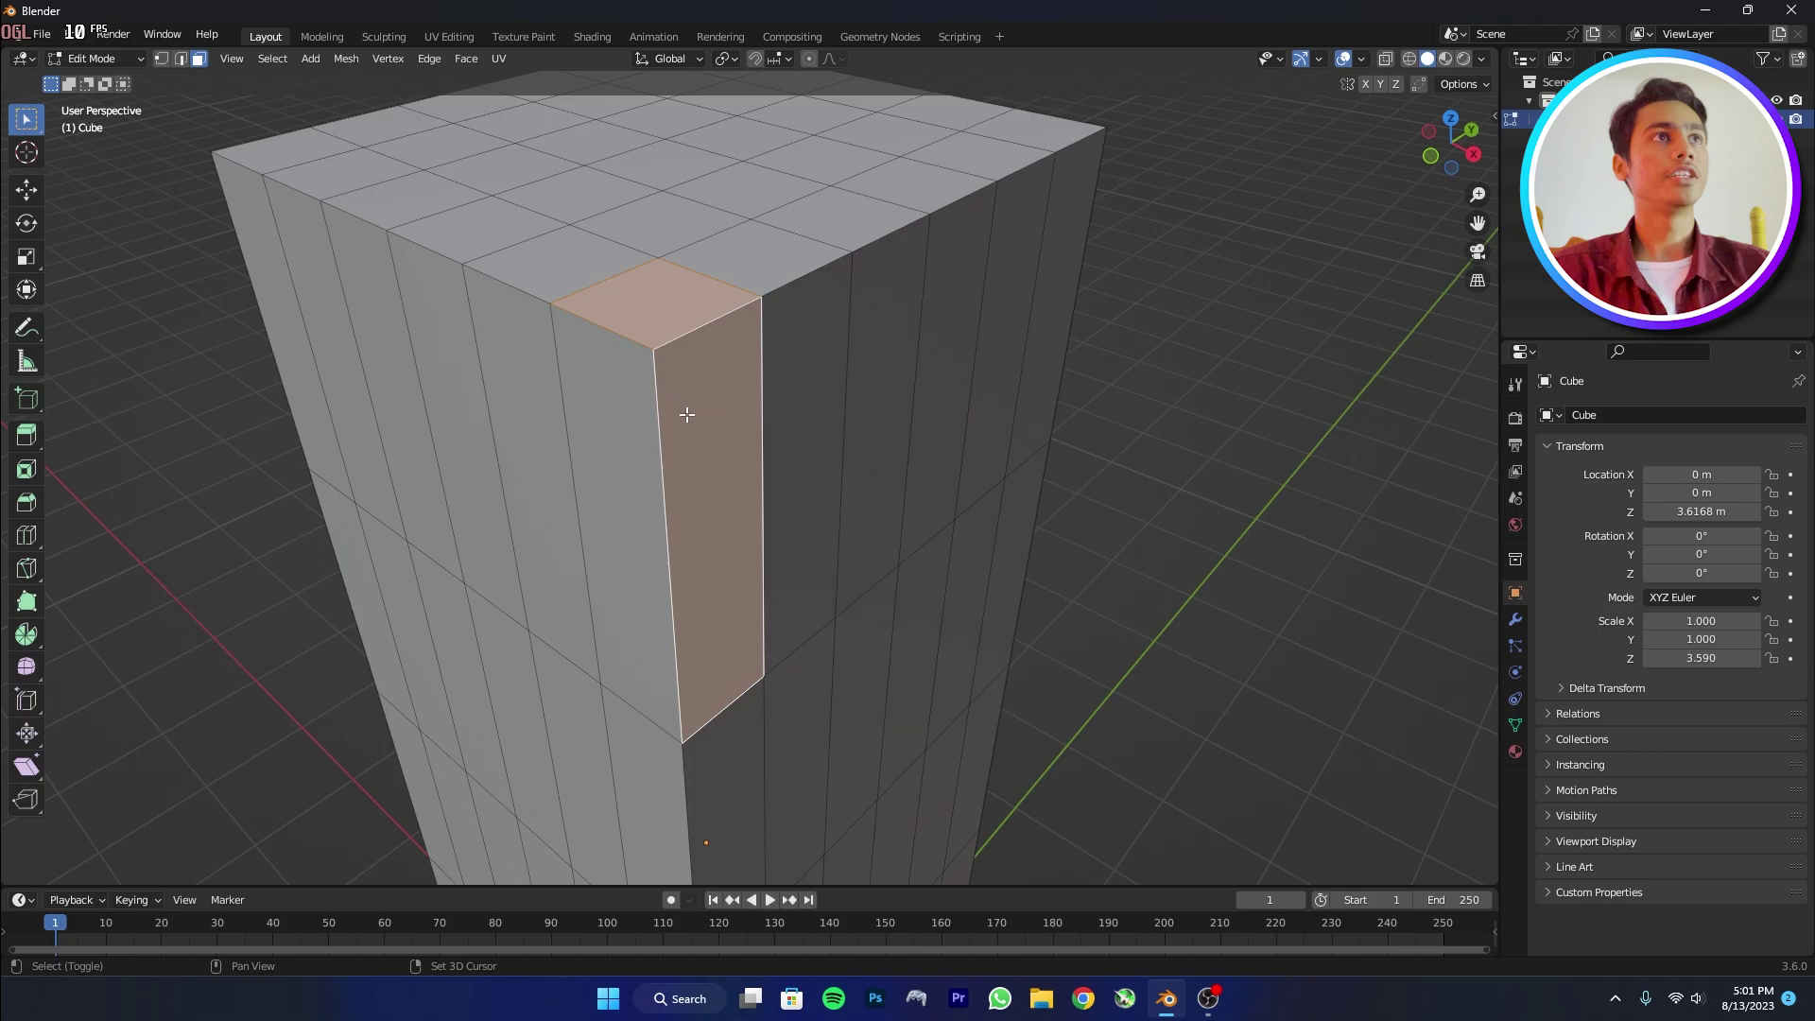
pyautogui.scroll(-4, 718, 397)
pyautogui.press('g')
pyautogui.press('z')
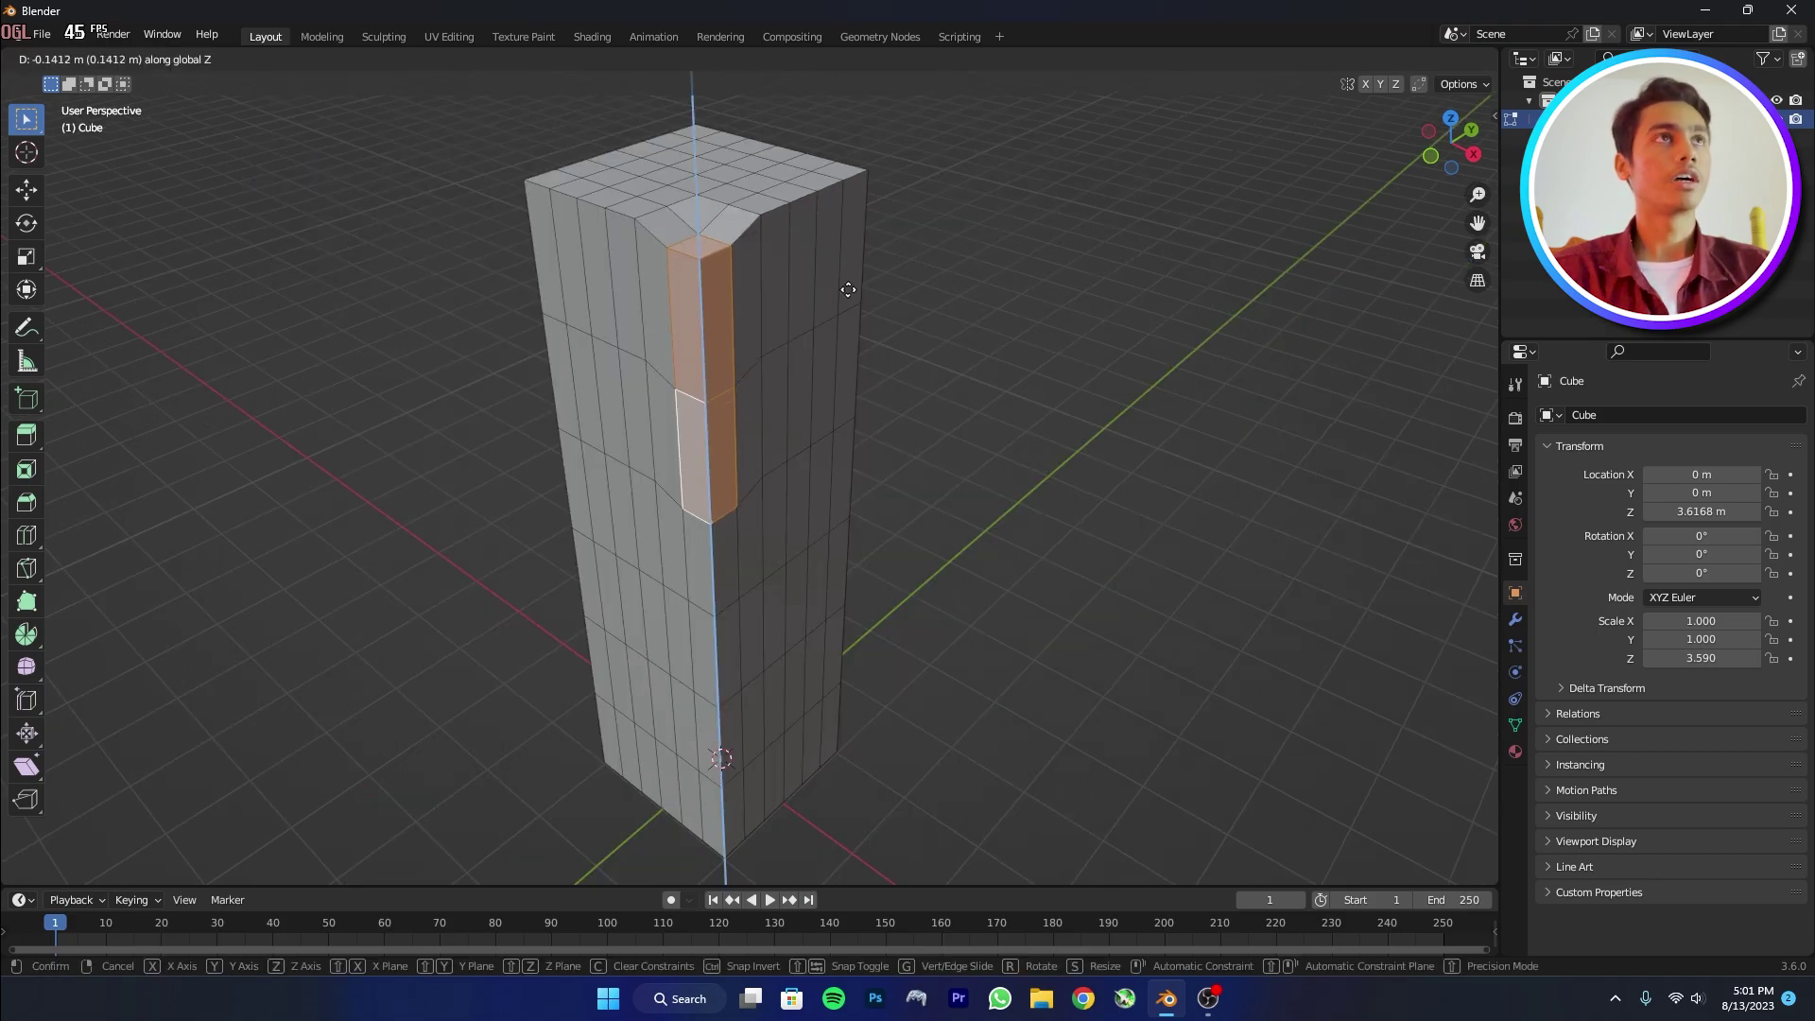
pyautogui.click(848, 326)
pyautogui.moveTo(805, 392); pyautogui.dragTo(374, 401, button='middle')
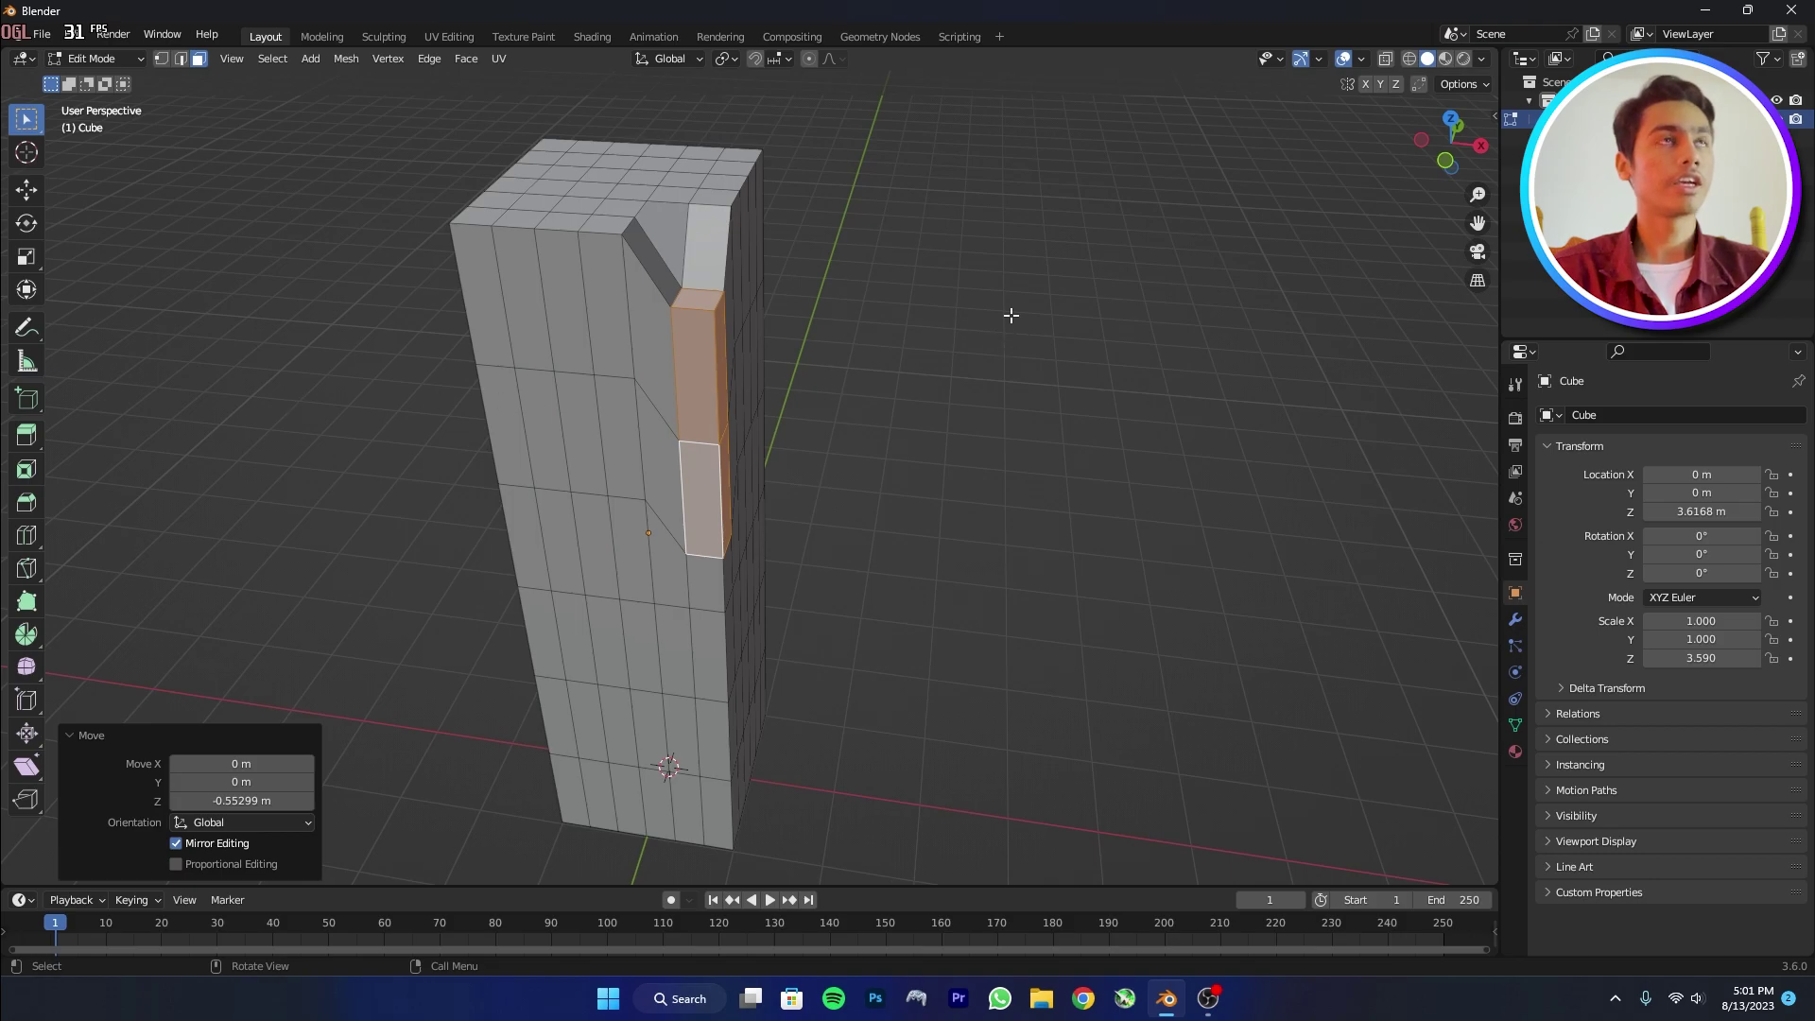
# Select staggered faces down another corner edge of the column and move them down about 0.29 m along Z.
pyautogui.moveTo(961, 324); pyautogui.dragTo(583, 638, button='middle')
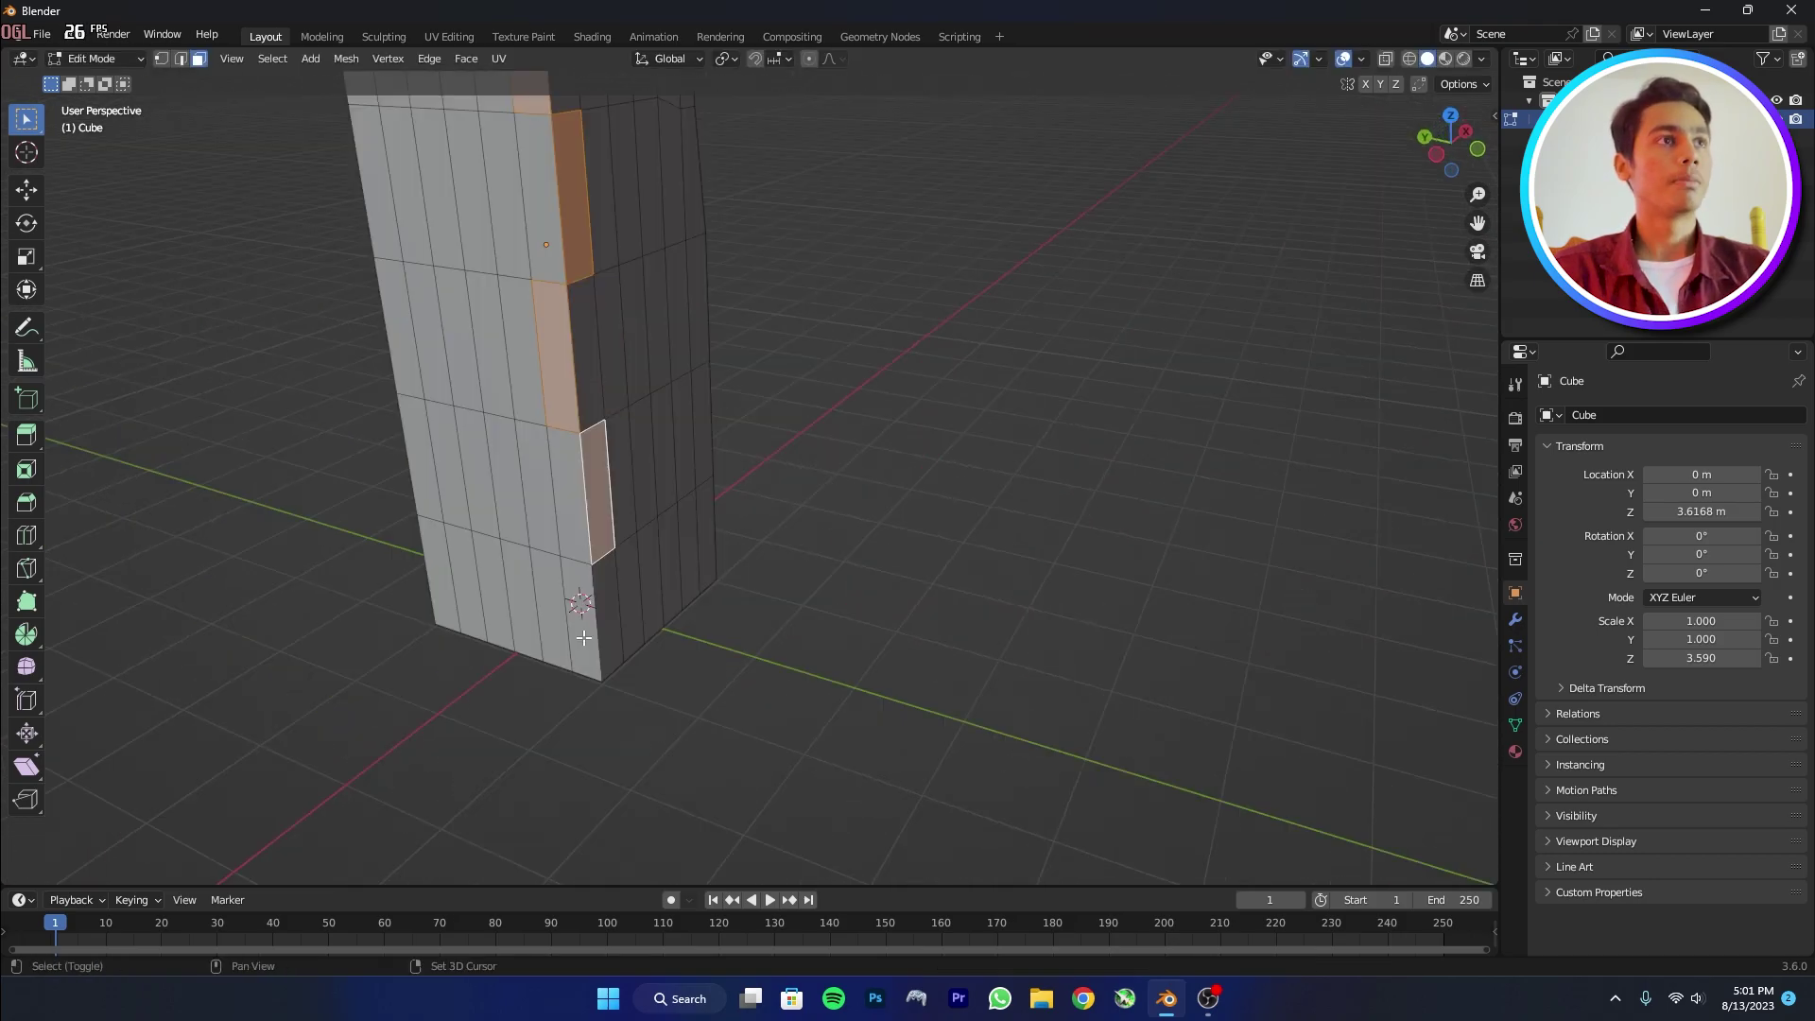
pyautogui.keyDown('shift'); pyautogui.click(584, 639); pyautogui.keyUp('shift')
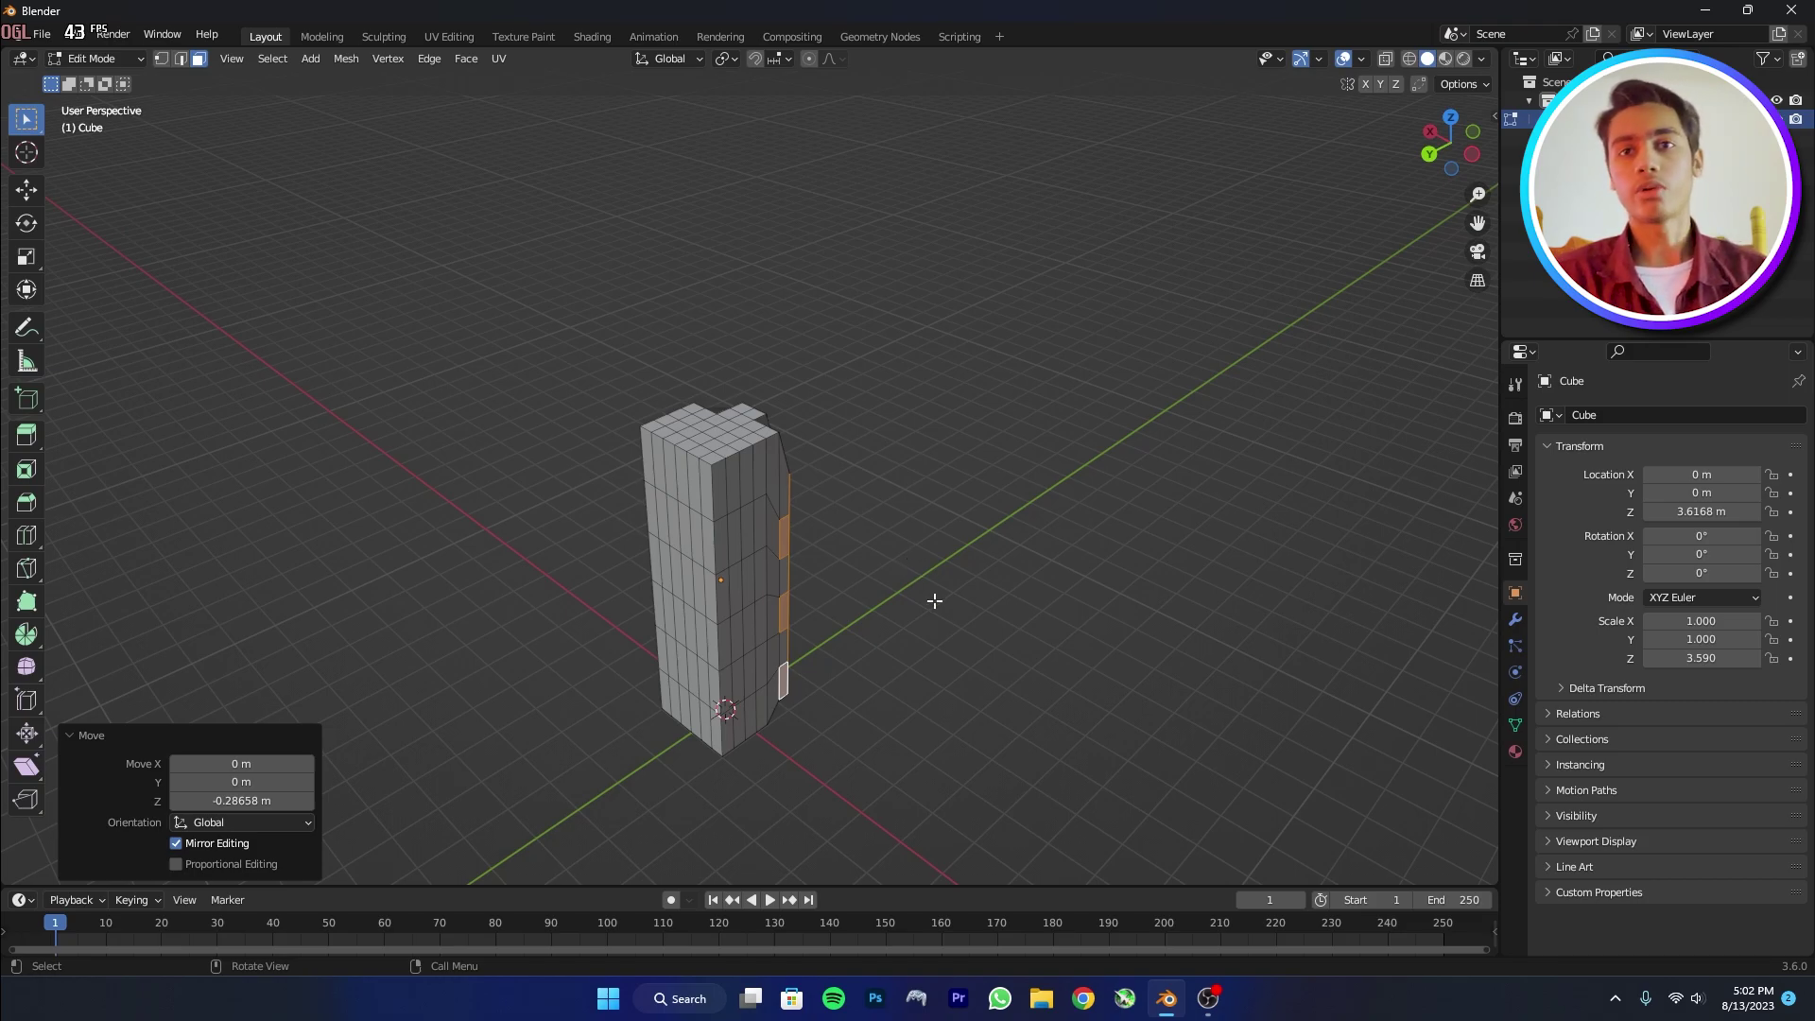
pyautogui.scroll(2, 910, 600)
pyautogui.moveTo(660, 600); pyautogui.dragTo(978, 585, button='middle')
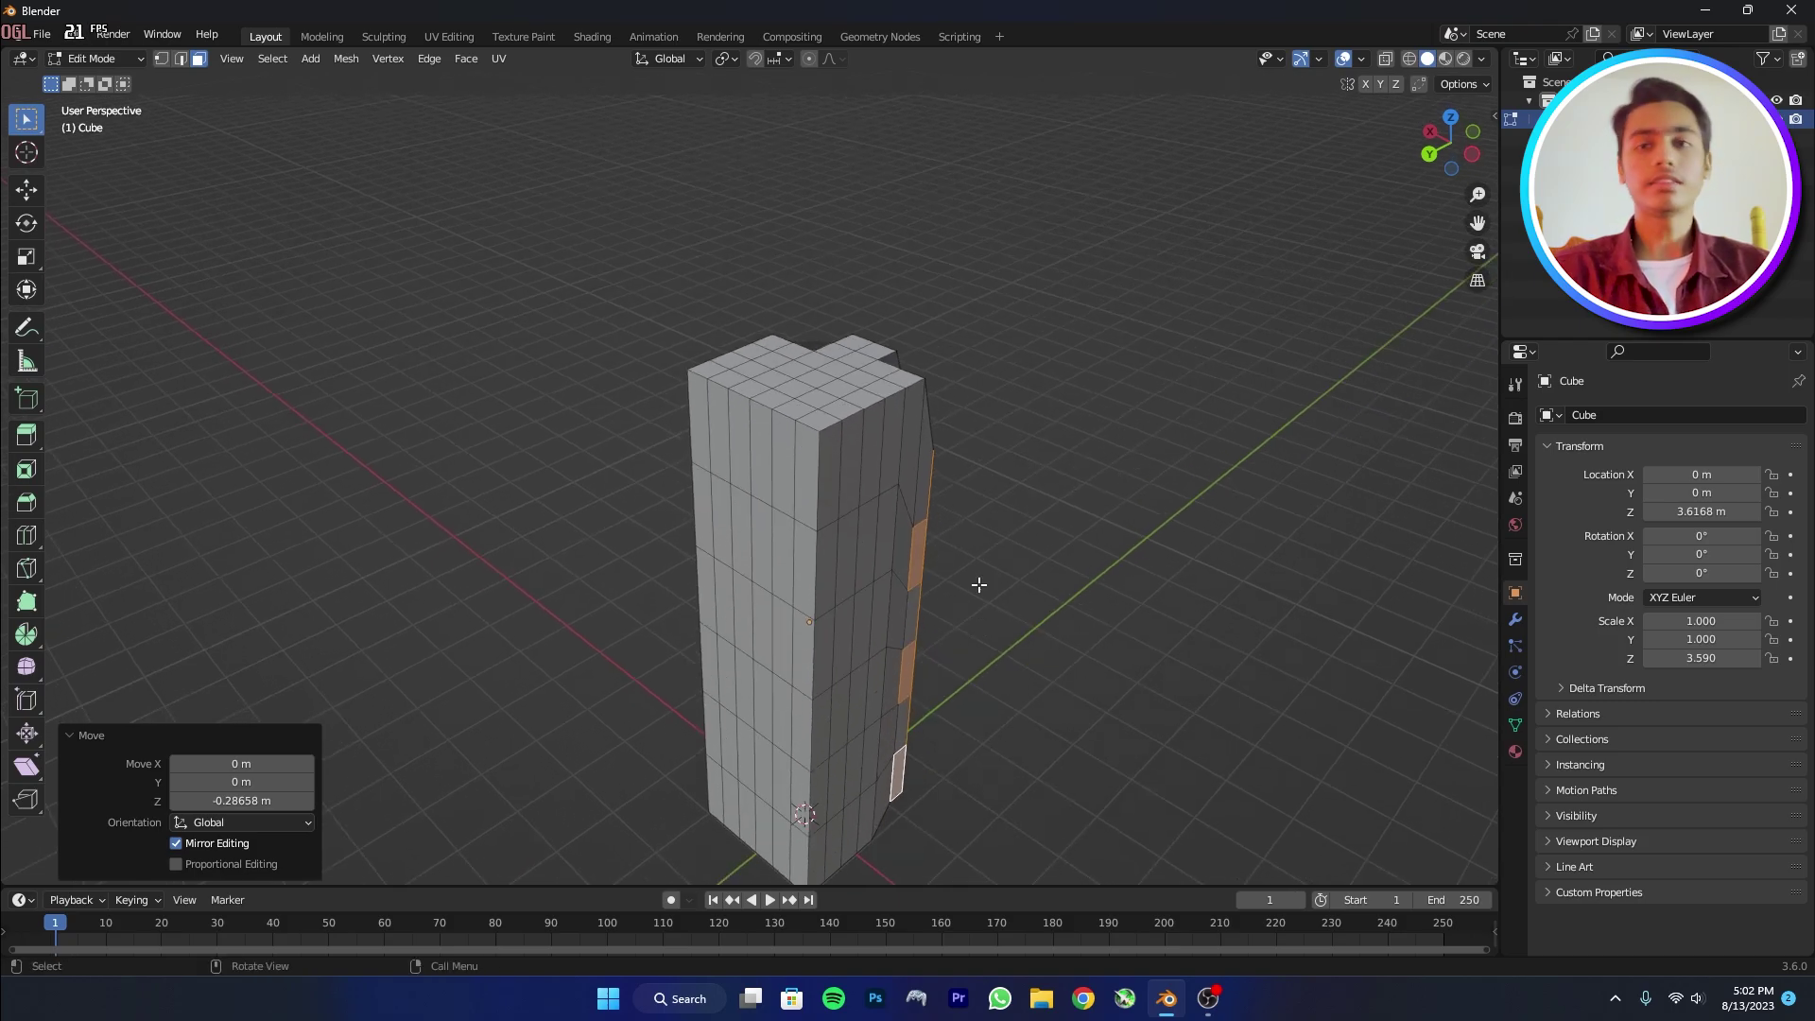
# Select five staggered faces, one per row, zigzagging down the flat side of the column.
pyautogui.click(751, 459)
pyautogui.moveTo(750, 458); pyautogui.dragTo(1154, 441, button='middle')
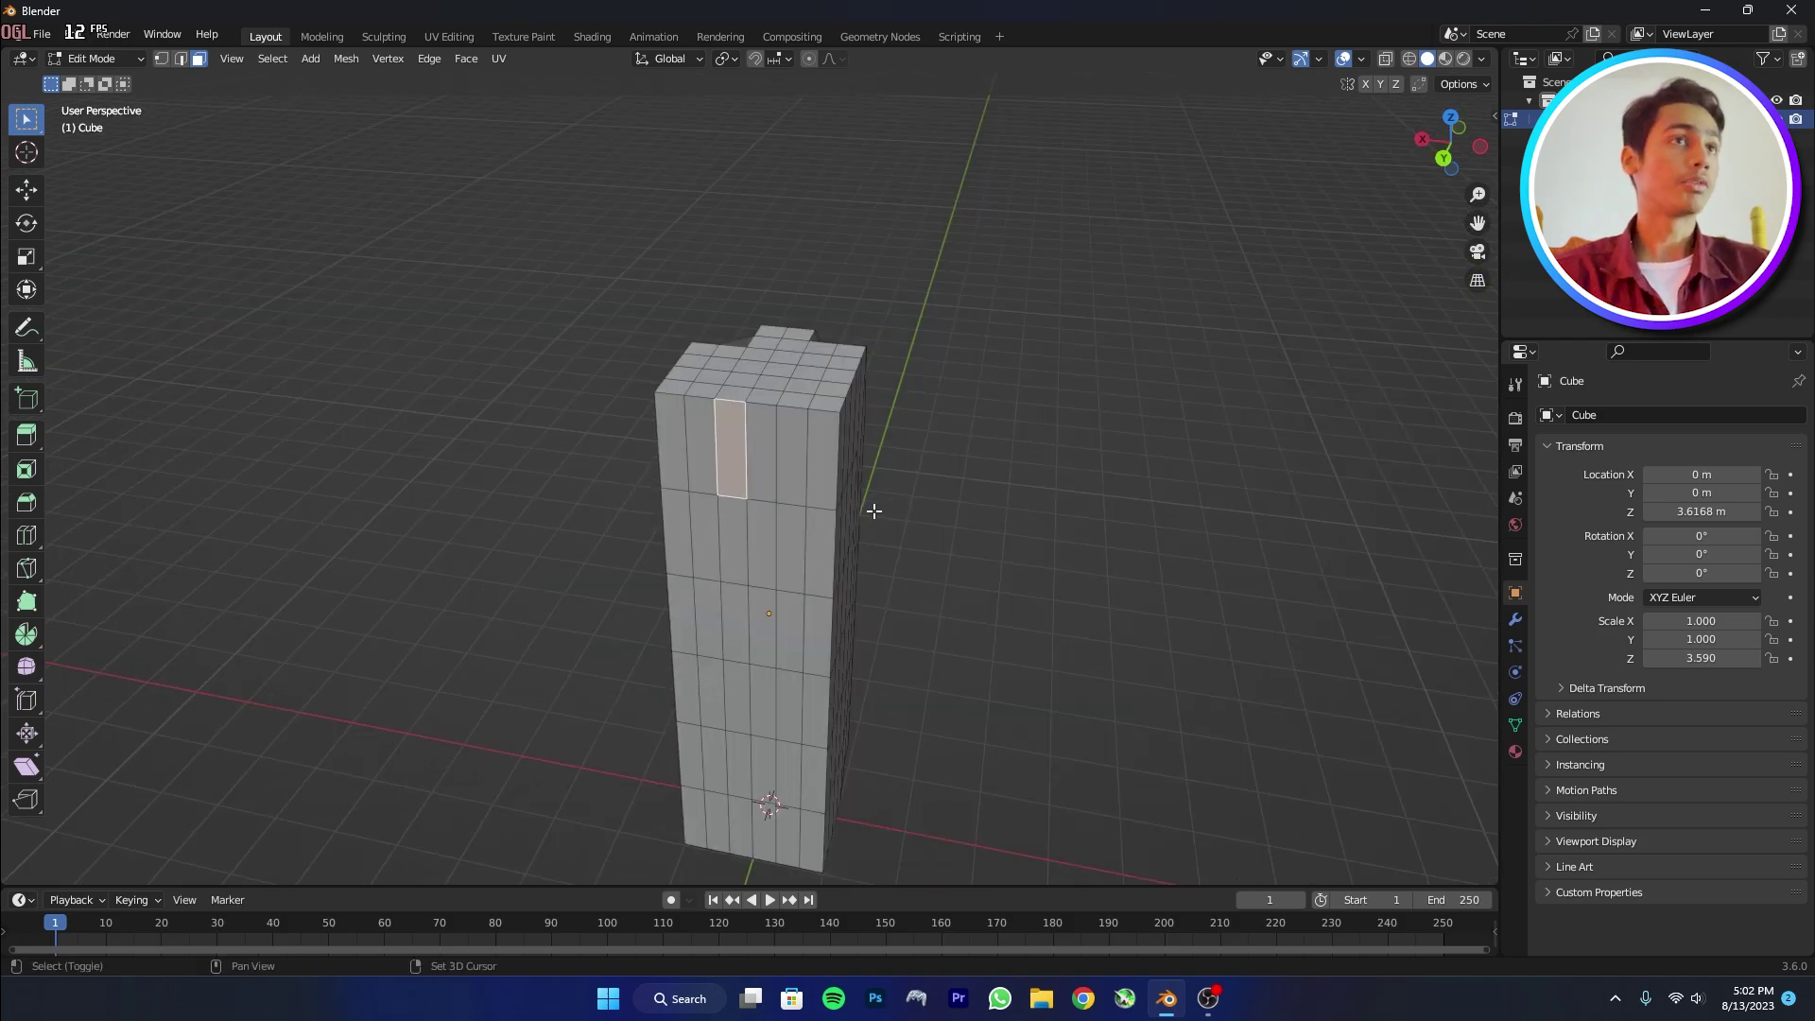
pyautogui.keyDown('shift'); pyautogui.click(790, 546); pyautogui.keyUp('shift')
pyautogui.keyDown('shift'); pyautogui.click(737, 623); pyautogui.keyUp('shift')
pyautogui.keyDown('shift'); pyautogui.click(787, 710); pyautogui.keyUp('shift')
pyautogui.keyDown('shift'); pyautogui.click(737, 766); pyautogui.keyUp('shift')
pyautogui.moveTo(731, 811); pyautogui.dragTo(763, 555, button='middle')
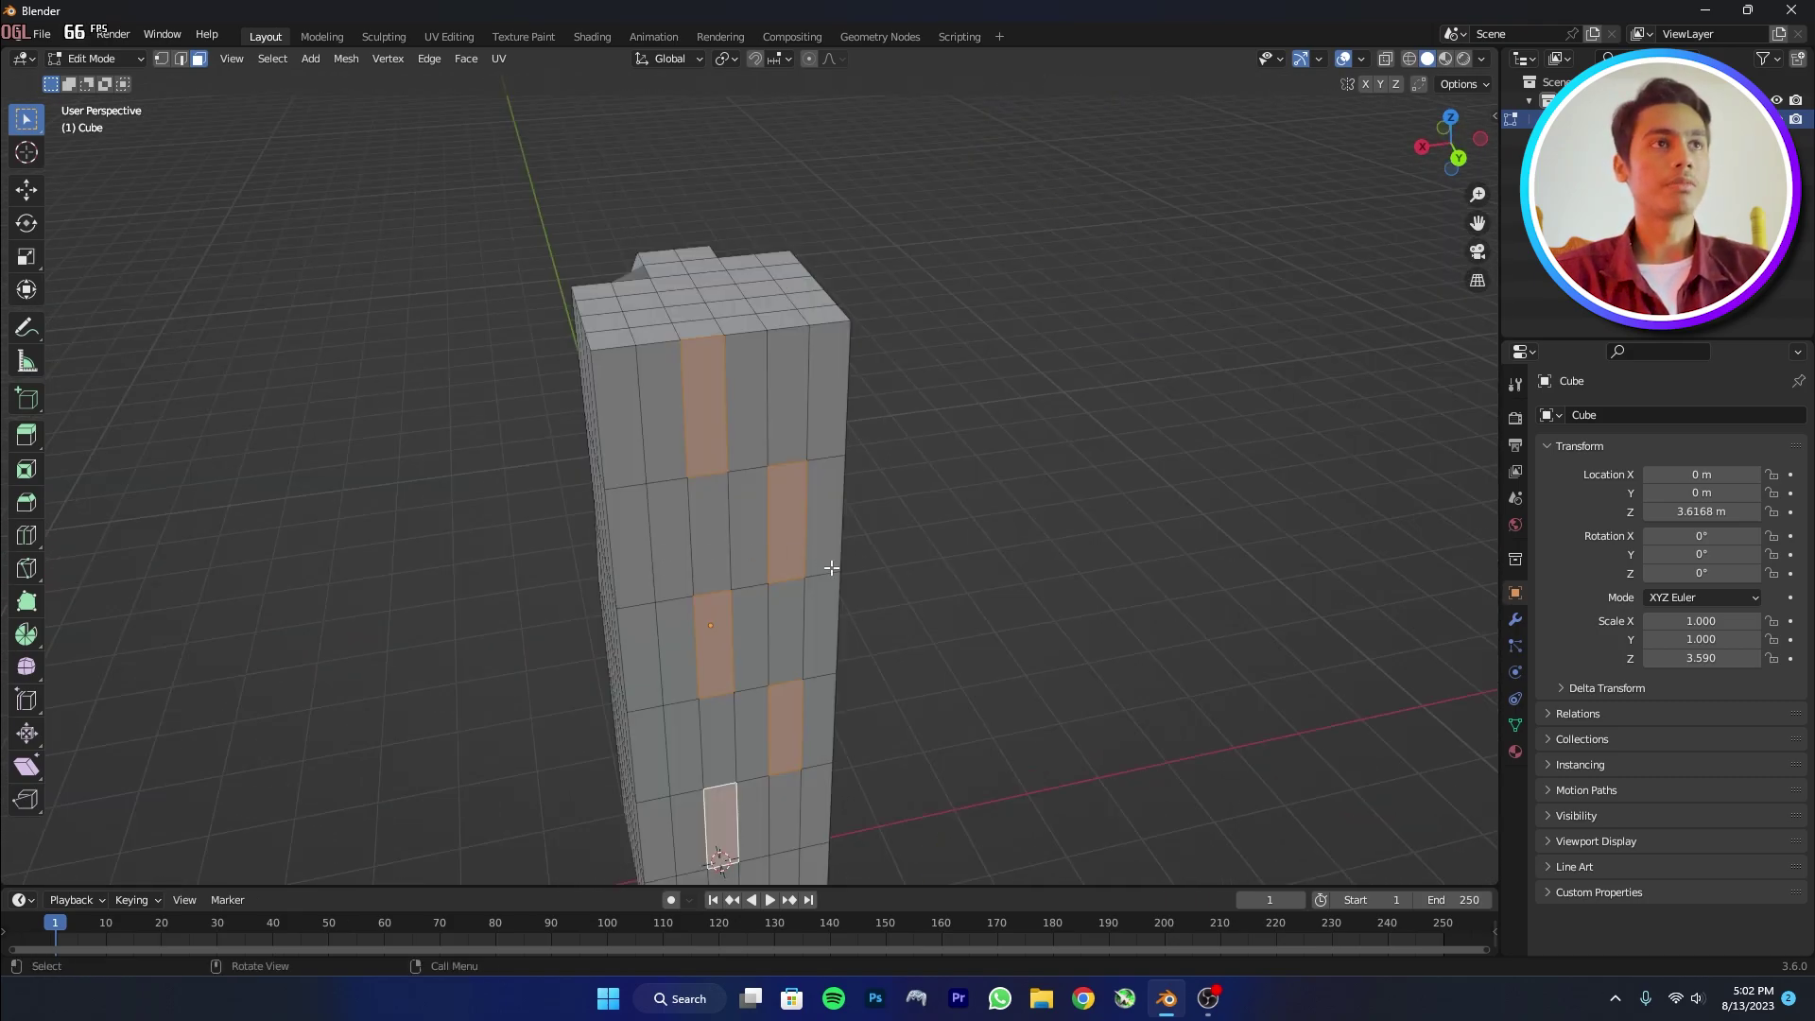
pyautogui.moveTo(280, 693); pyautogui.dragTo(950, 565, button='middle')
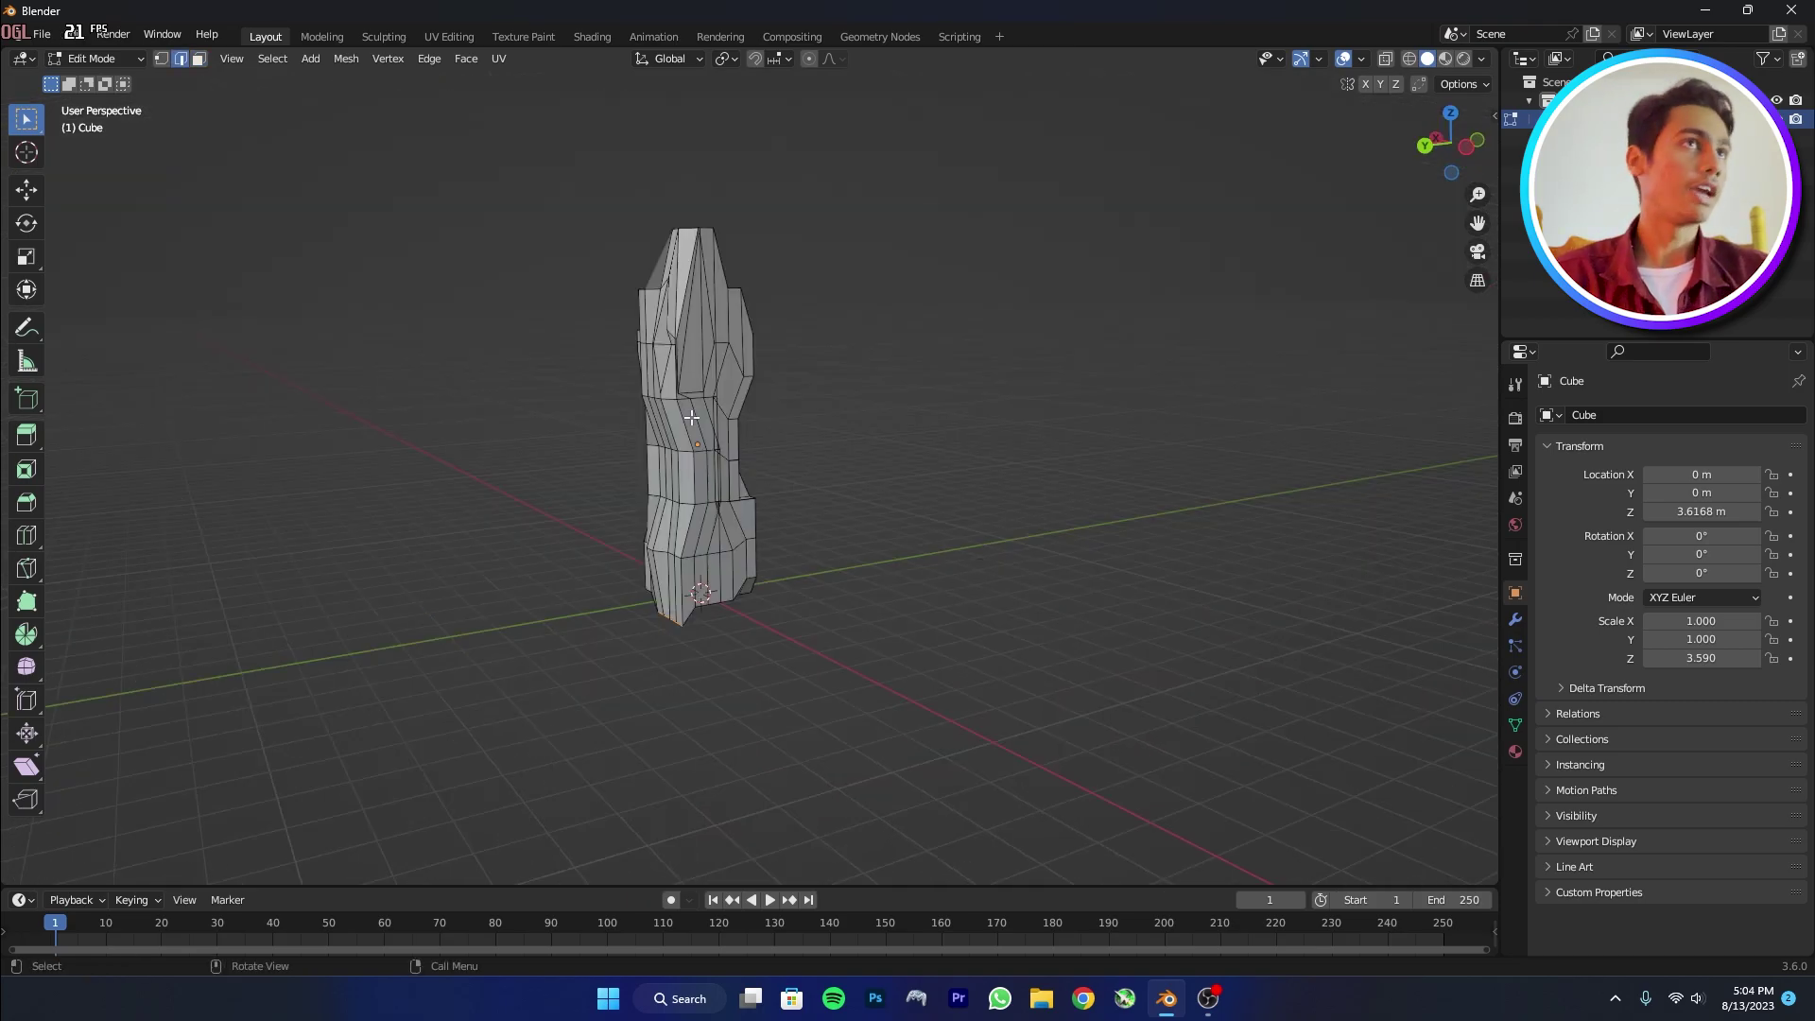
# Return to Object Mode with the finished jagged rock and save the file as asagagsds.blend.
pyautogui.scroll(5, 691, 417)
pyautogui.scroll(-5, 692, 417)
pyautogui.moveTo(692, 426)
pyautogui.mouseDown(button='middle')
pyautogui.moveTo(1247, 636)
pyautogui.moveTo(1202, 705)
pyautogui.moveTo(684, 433)
pyautogui.mouseUp(button='middle')
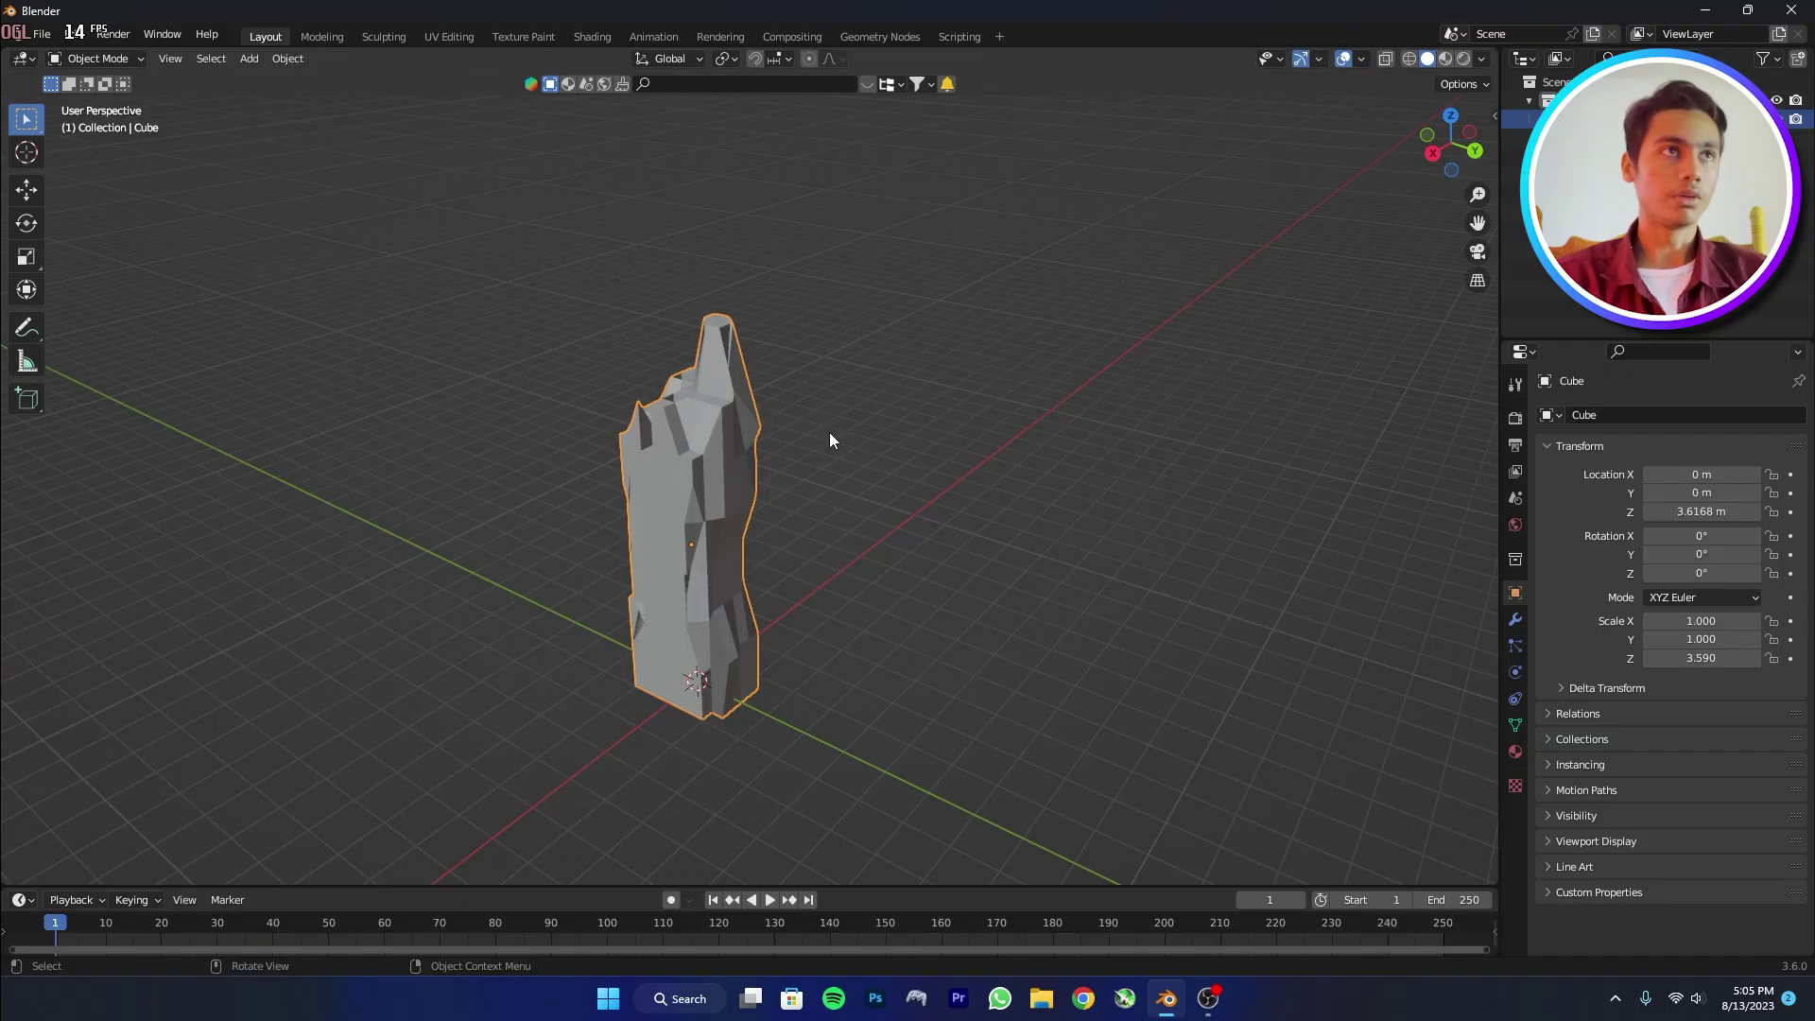
pyautogui.hotkey('ctrl', 's')
# Move the rock aside by about 20 m in X and -26.4 m in Y, and add a new cube at the origin.
pyautogui.scroll(-3, 851, 510)
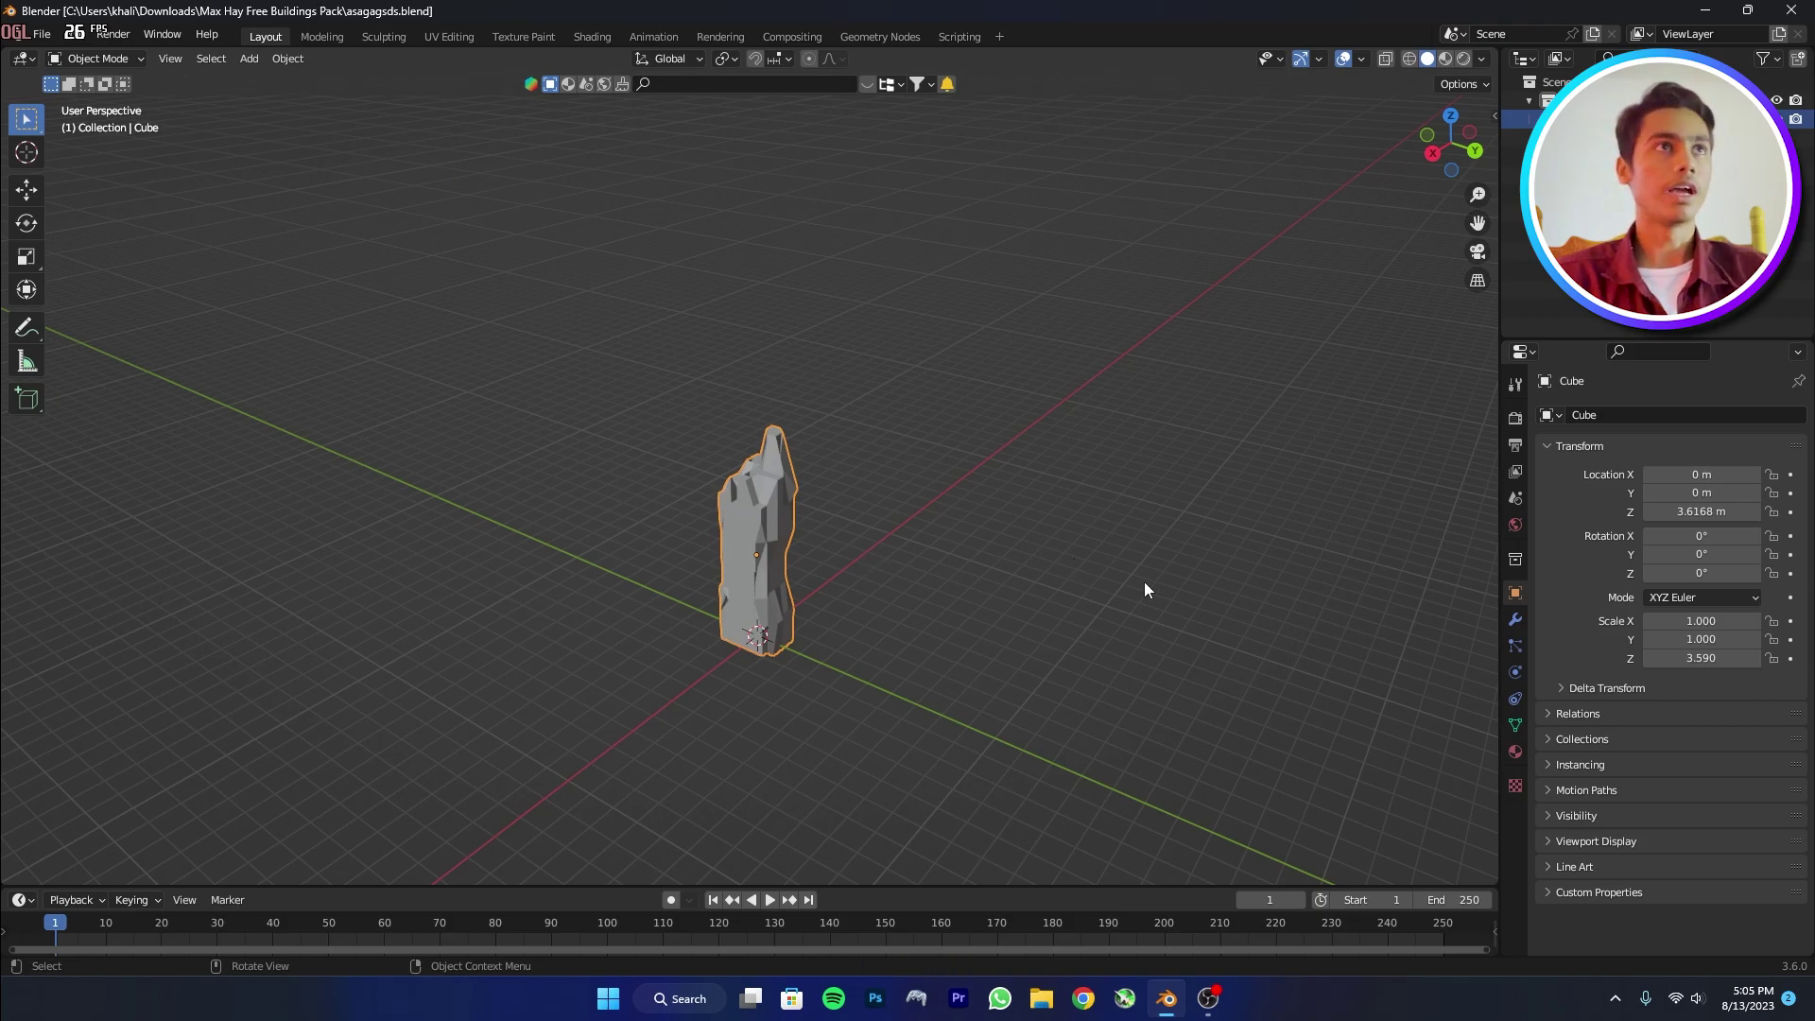
pyautogui.press('g')
pyautogui.click(251, 564)
pyautogui.hotkey('shift', 'a')
pyautogui.moveTo(747, 571)
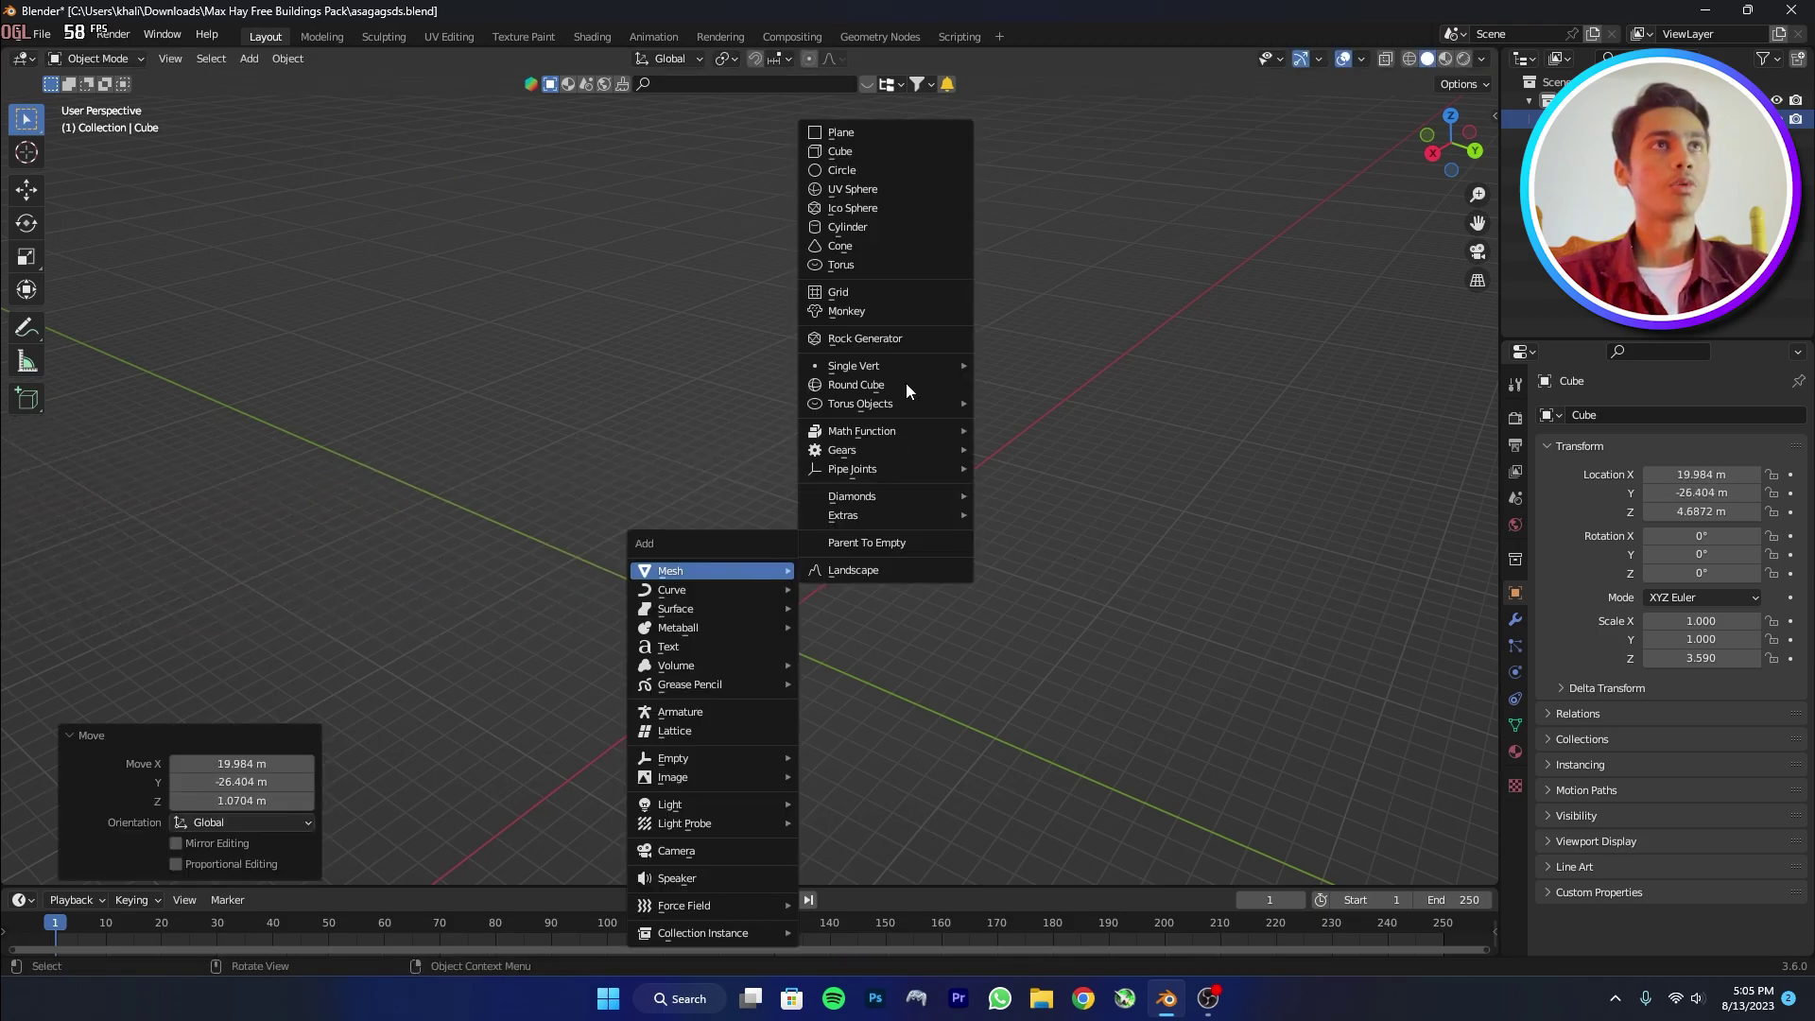
pyautogui.click(862, 151)
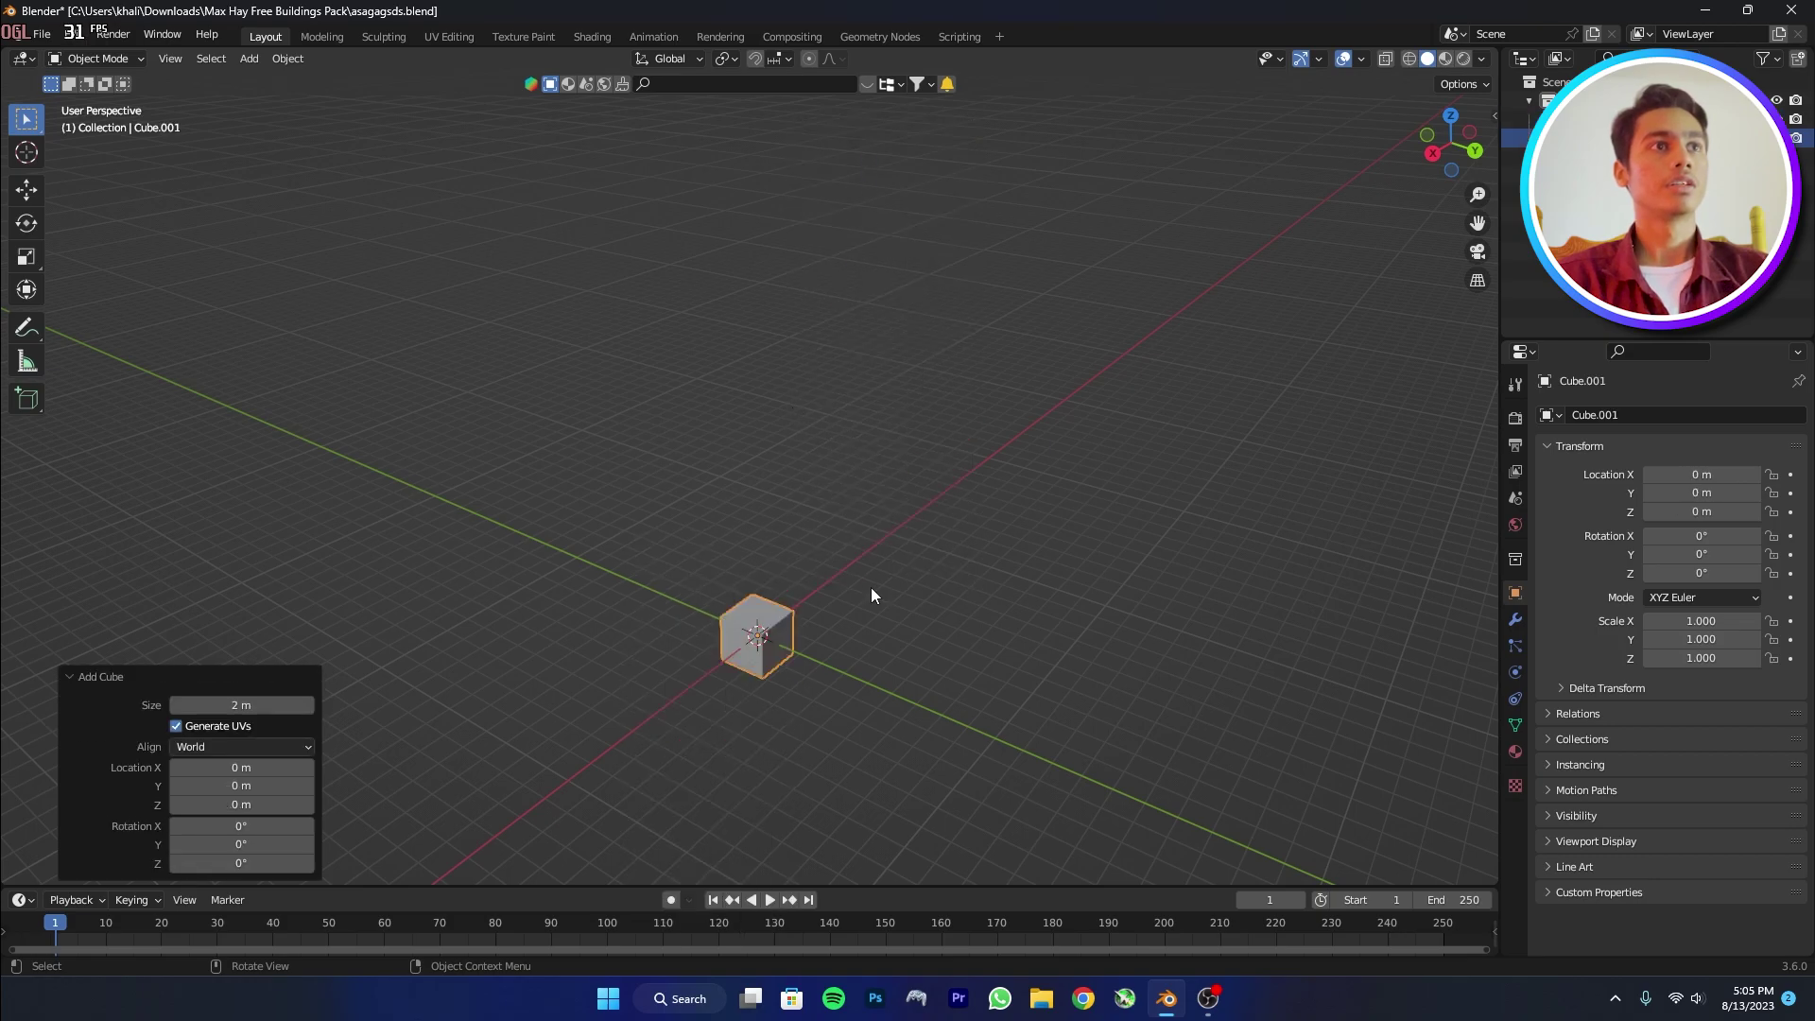
# Raise the new cube to about 7.8 m on Z and stretch it to a Z scale of about 6.5.
pyautogui.press('g')
pyautogui.press('z')
pyautogui.click(862, 383)
pyautogui.press('s')
pyautogui.press('z')
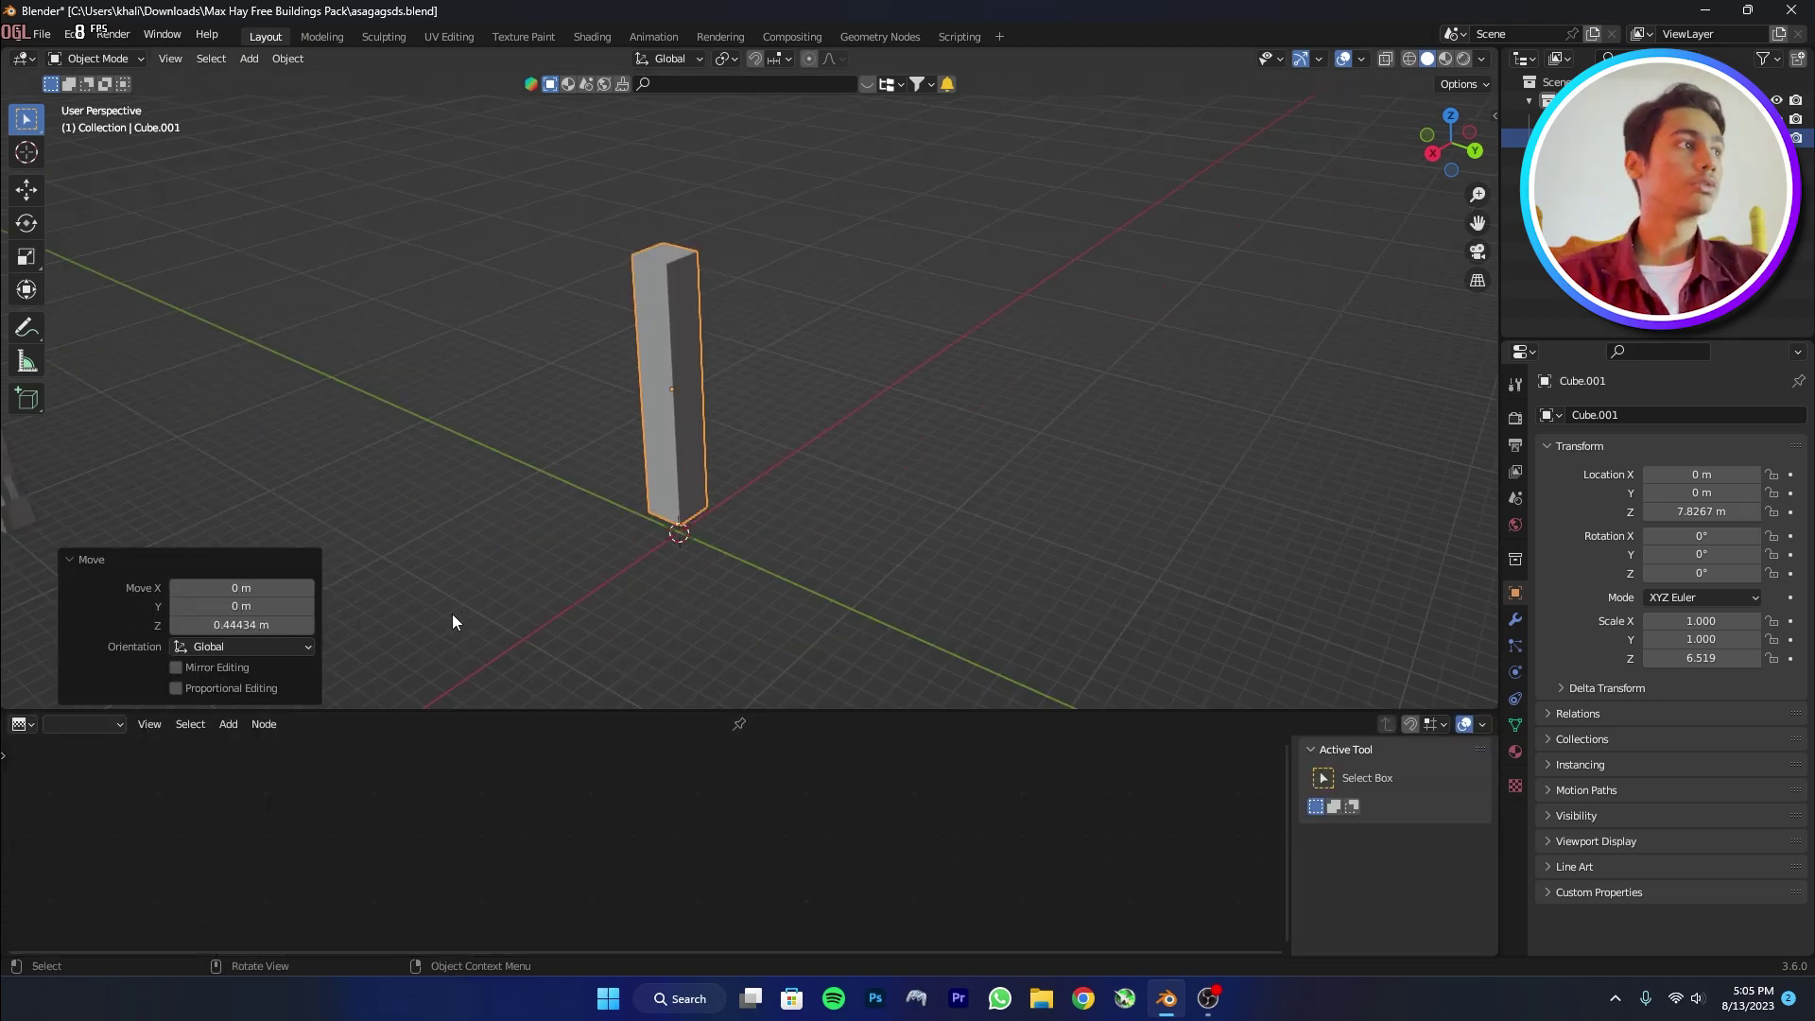
# Switch the spare editor area to the Geometry Node Editor and create a new node tree on the tall column.
pyautogui.click(37, 724)
pyautogui.click(85, 895)
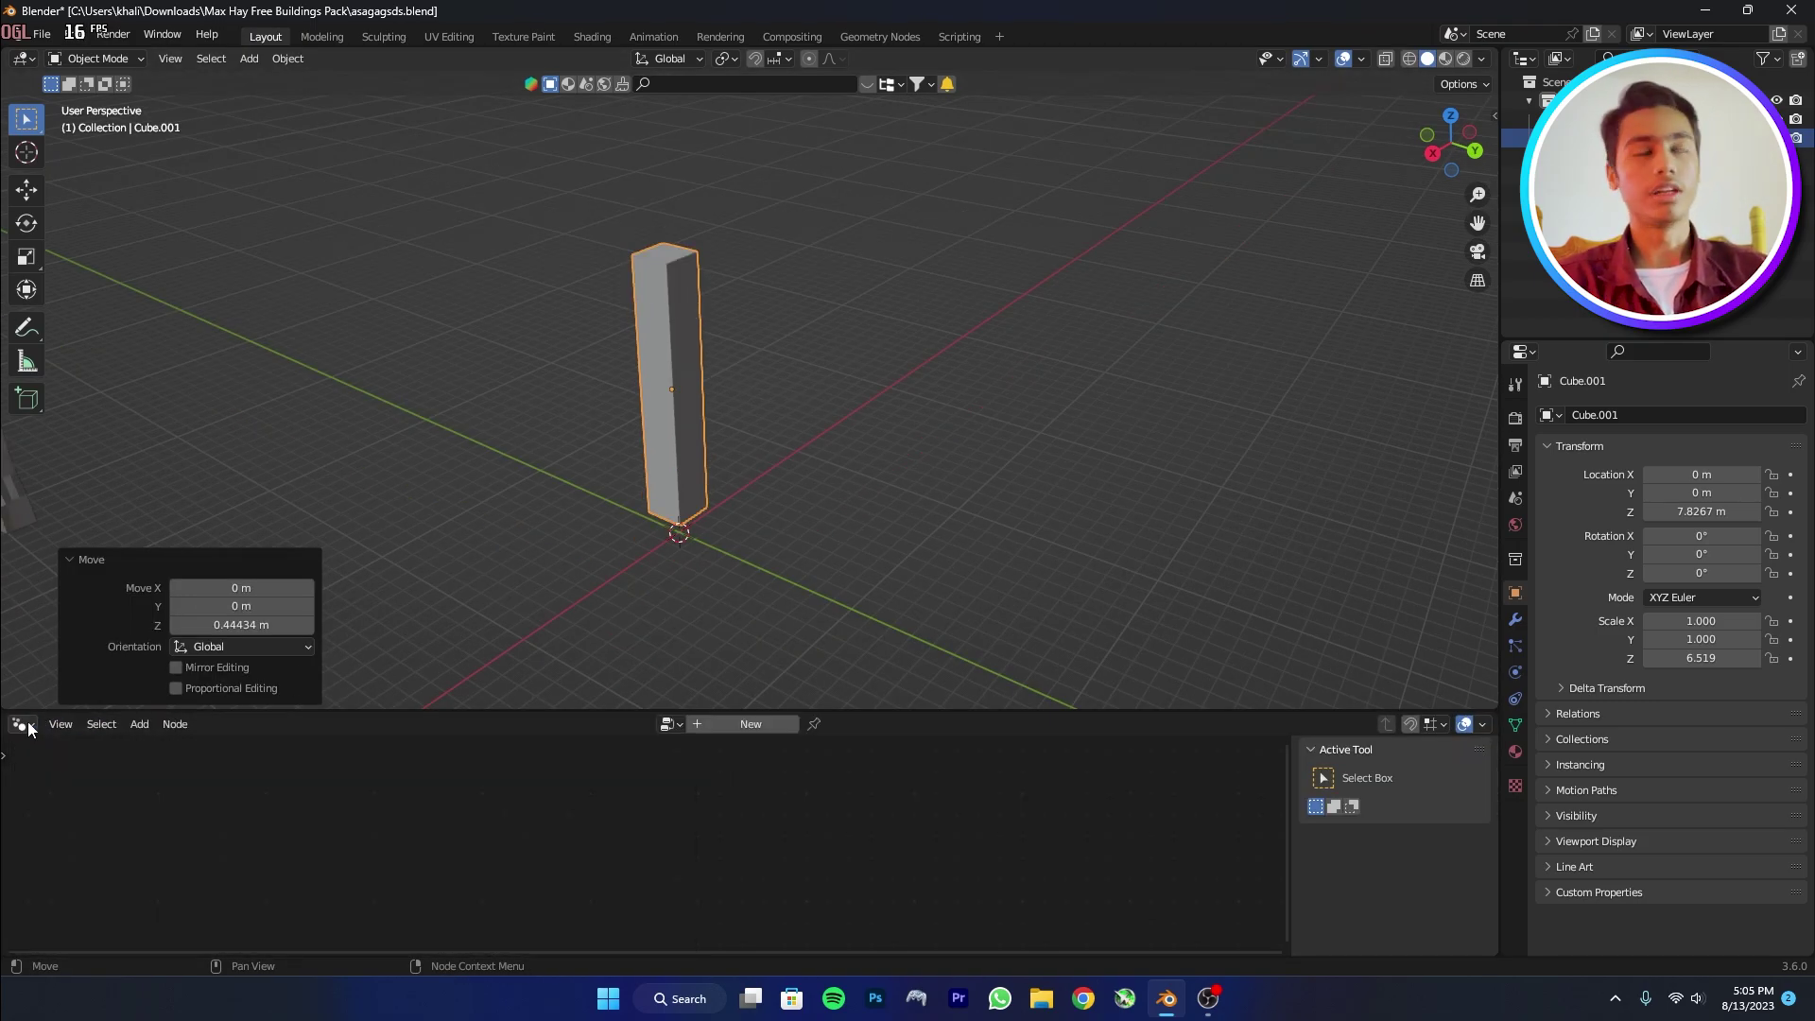
pyautogui.scroll(4, 792, 866)
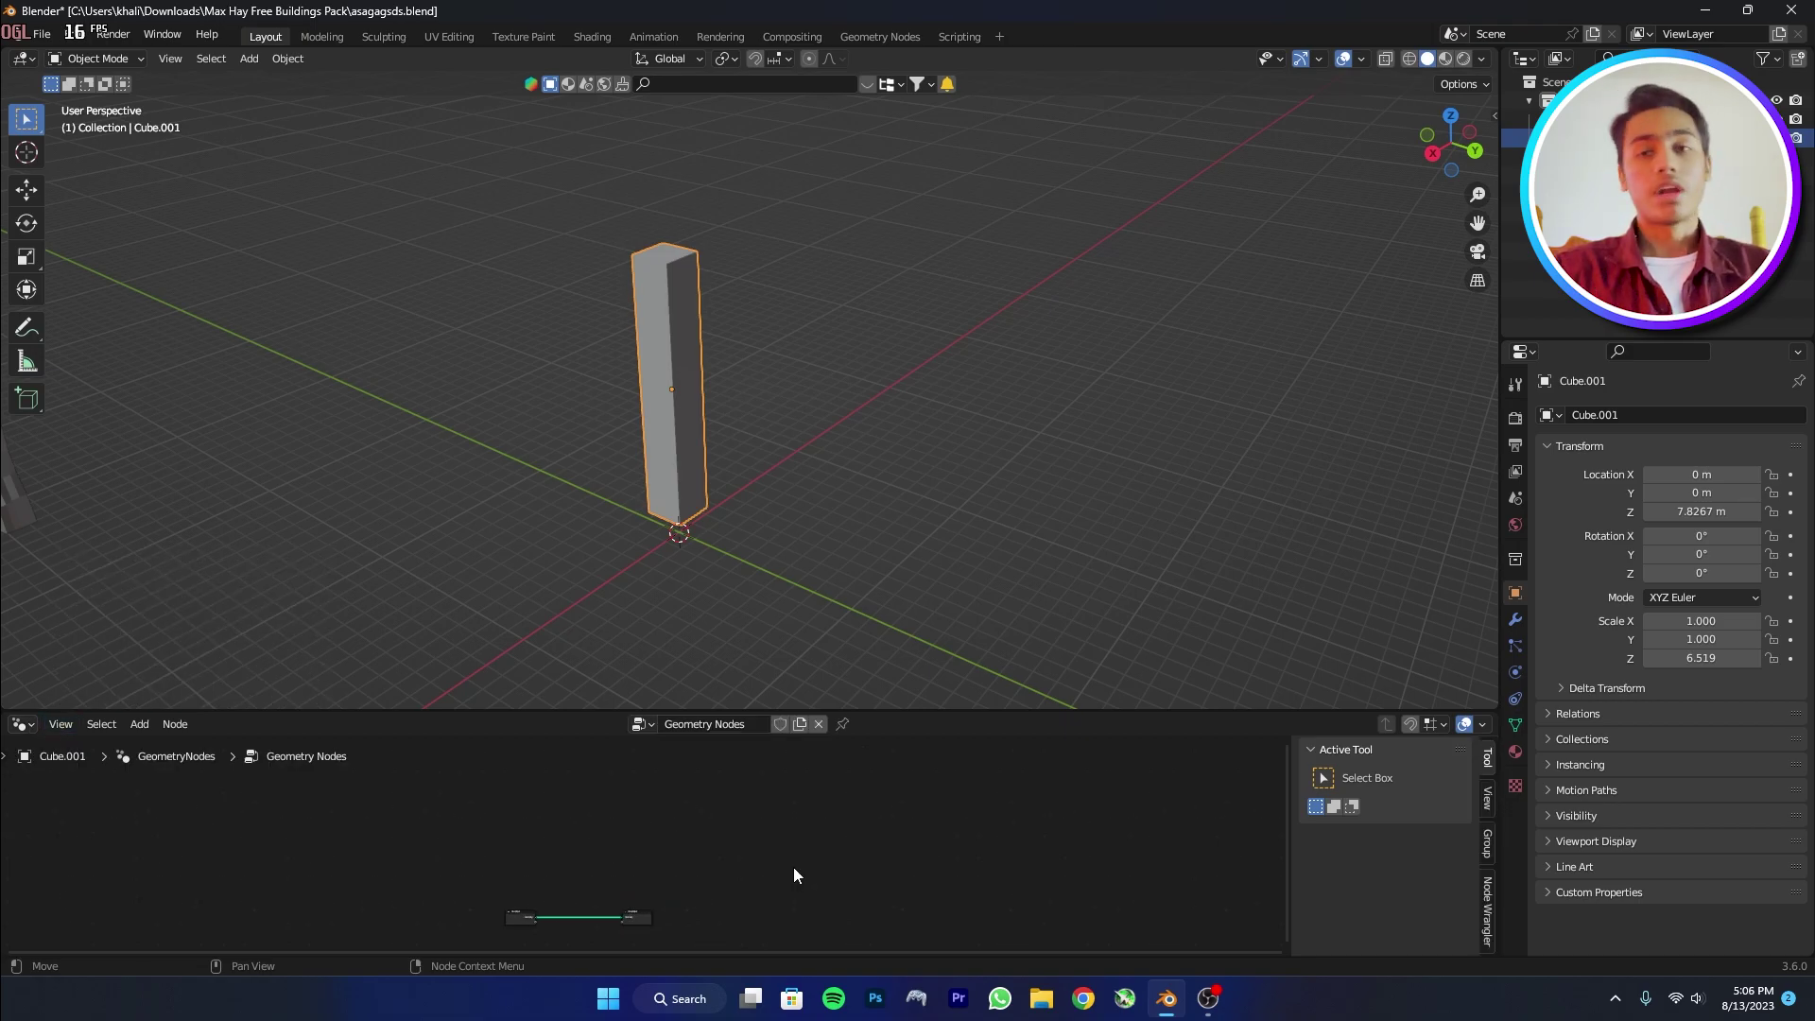
pyautogui.scroll(3, 619, 917)
pyautogui.moveTo(619, 917); pyautogui.dragTo(864, 796, button='middle')
pyautogui.scroll(3, 776, 821)
pyautogui.scroll(3, 605, 849)
pyautogui.scroll(3, 864, 795)
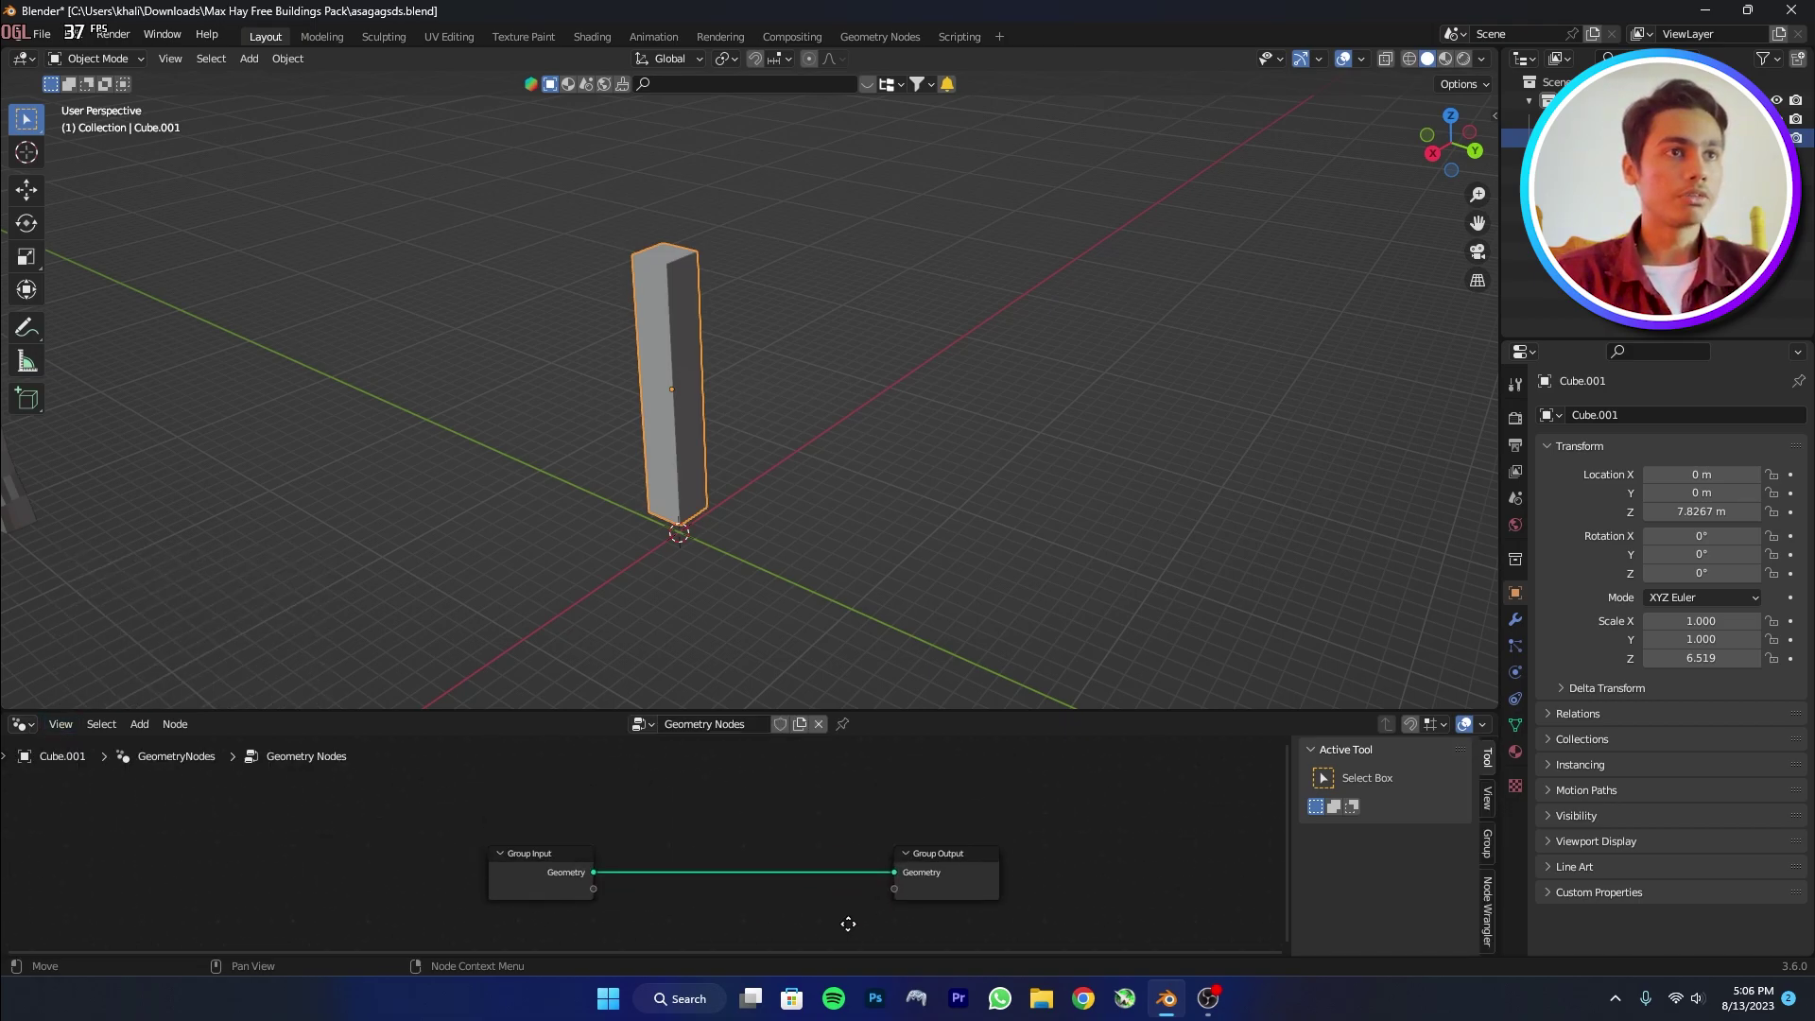
pyautogui.moveTo(746, 860); pyautogui.dragTo(728, 755, button='middle')
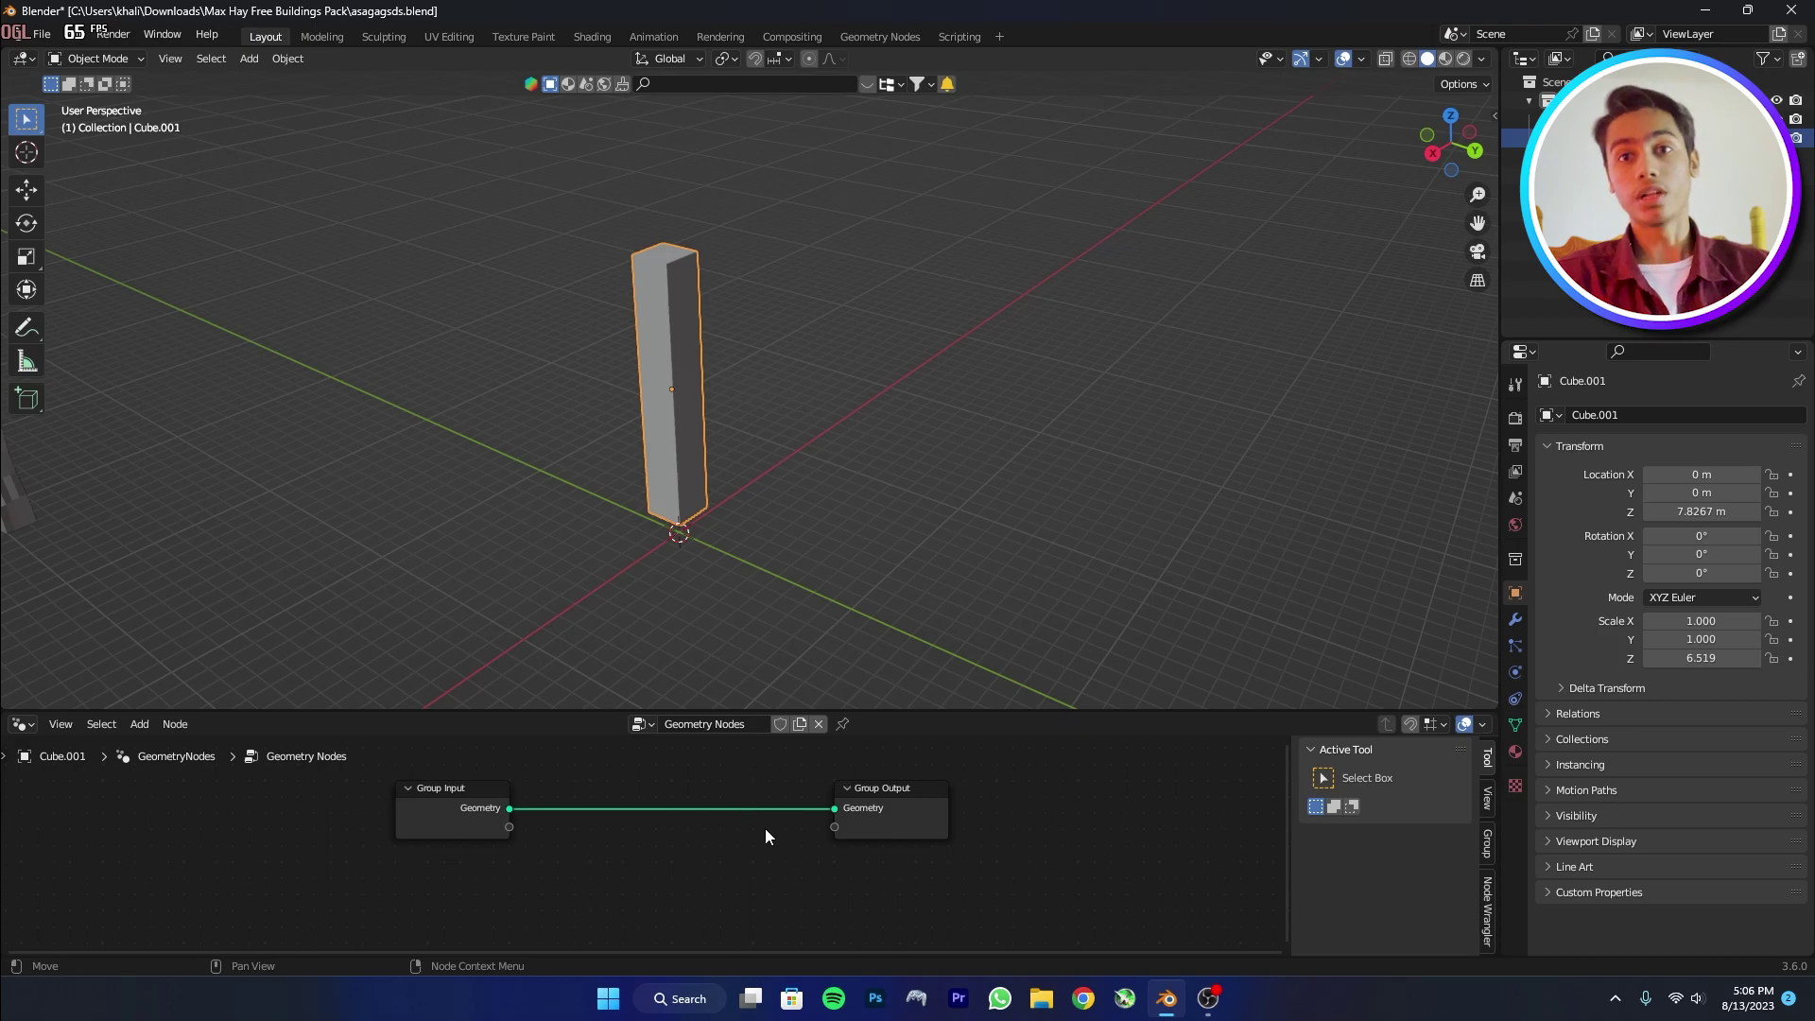
pyautogui.scroll(-1, 763, 828)
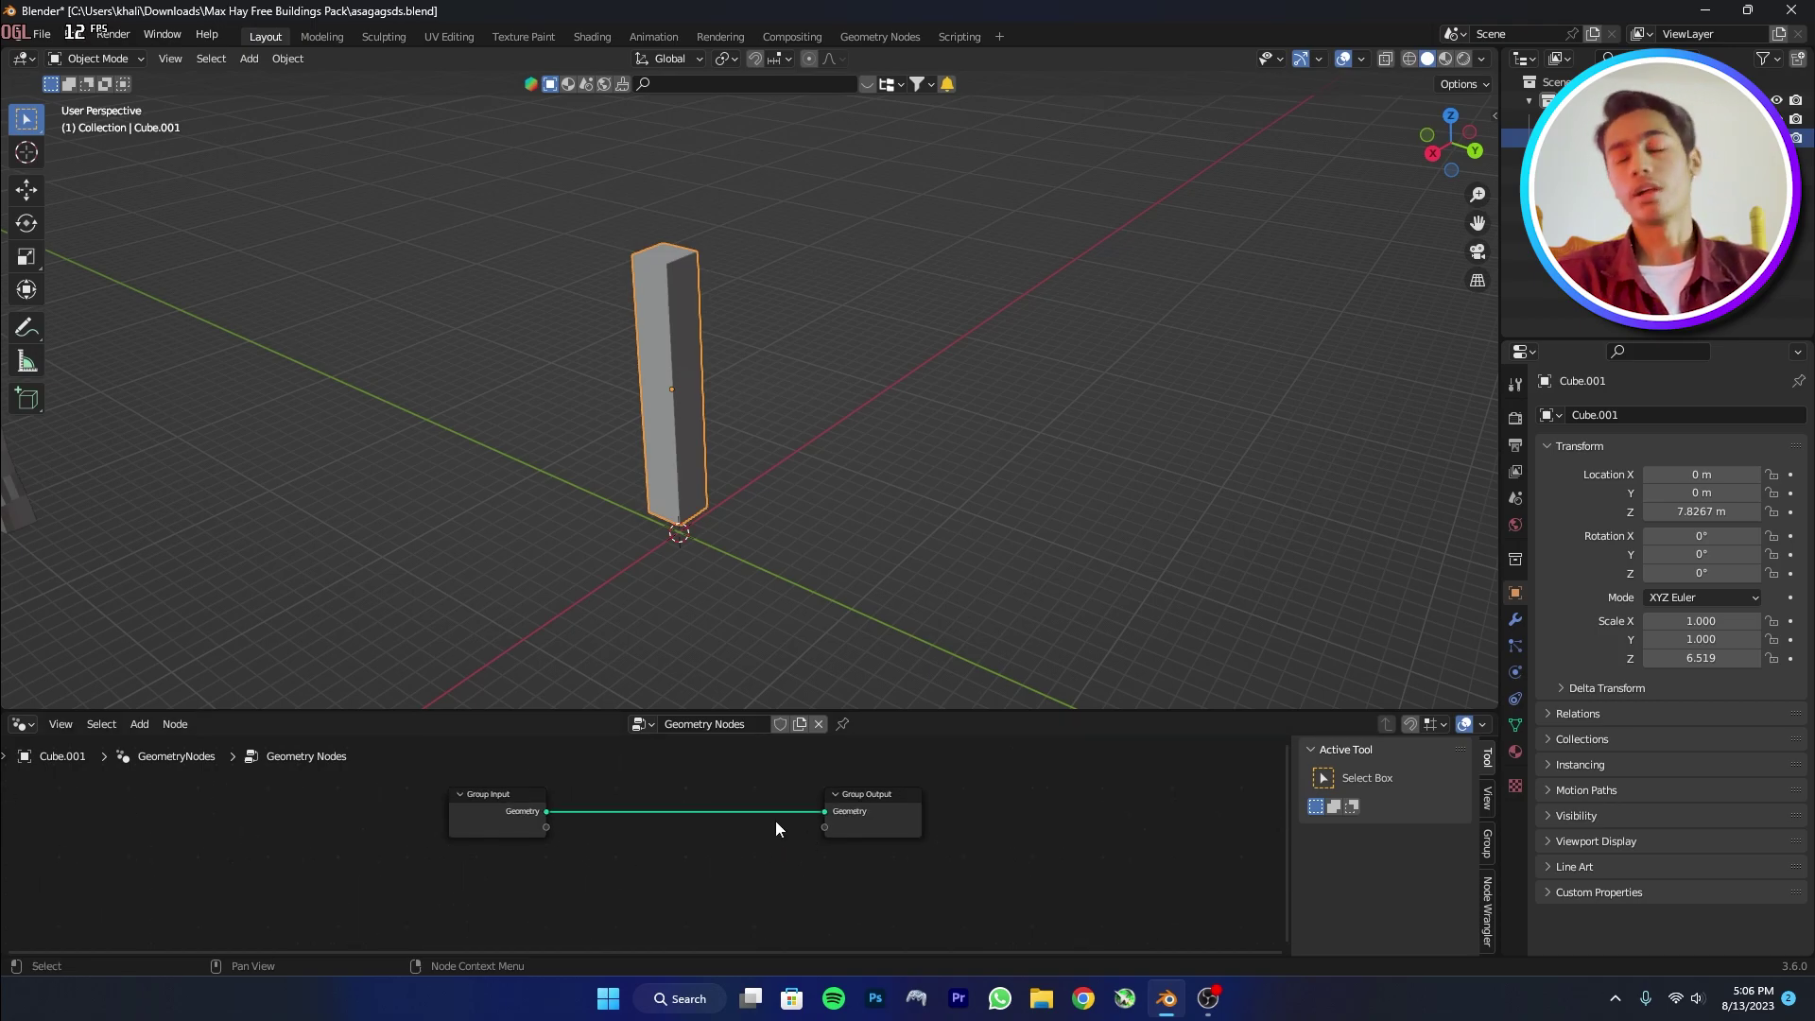
# Insert Distribute Points on Faces followed by Instance on Points between the Group Input and Group Output nodes.
pyautogui.hotkey('shift', 'a')
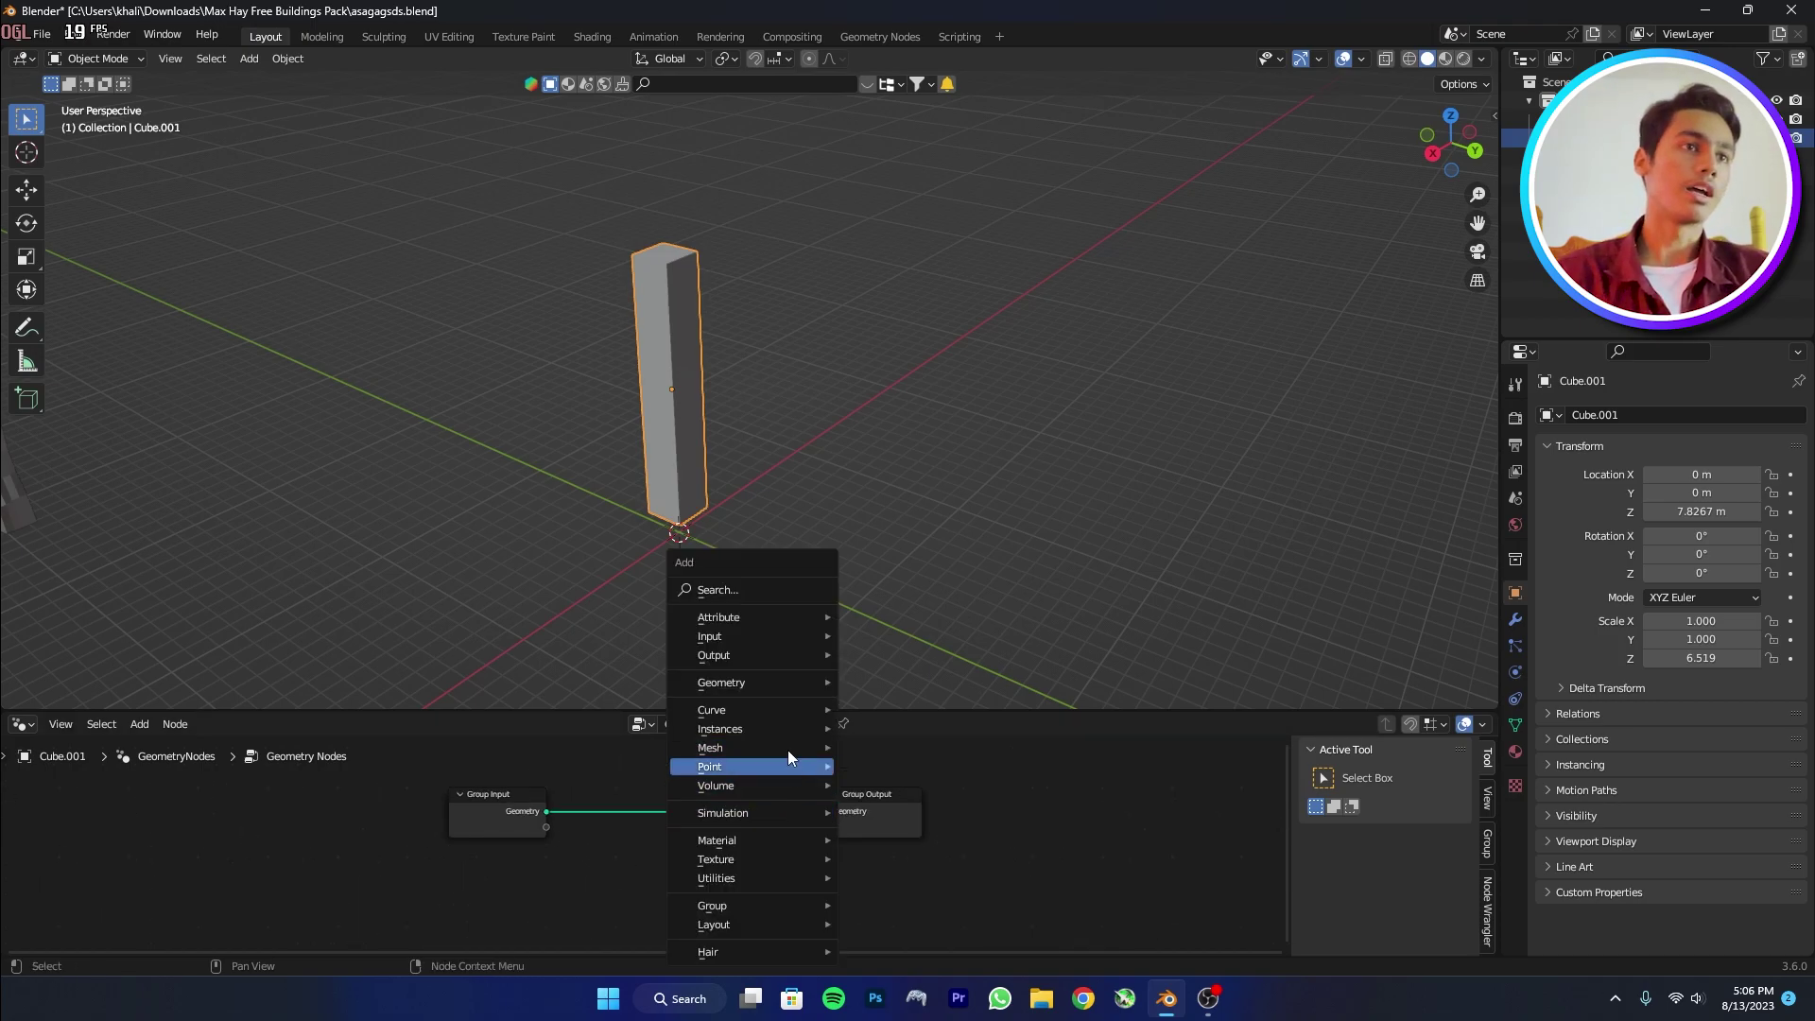
pyautogui.click(775, 592)
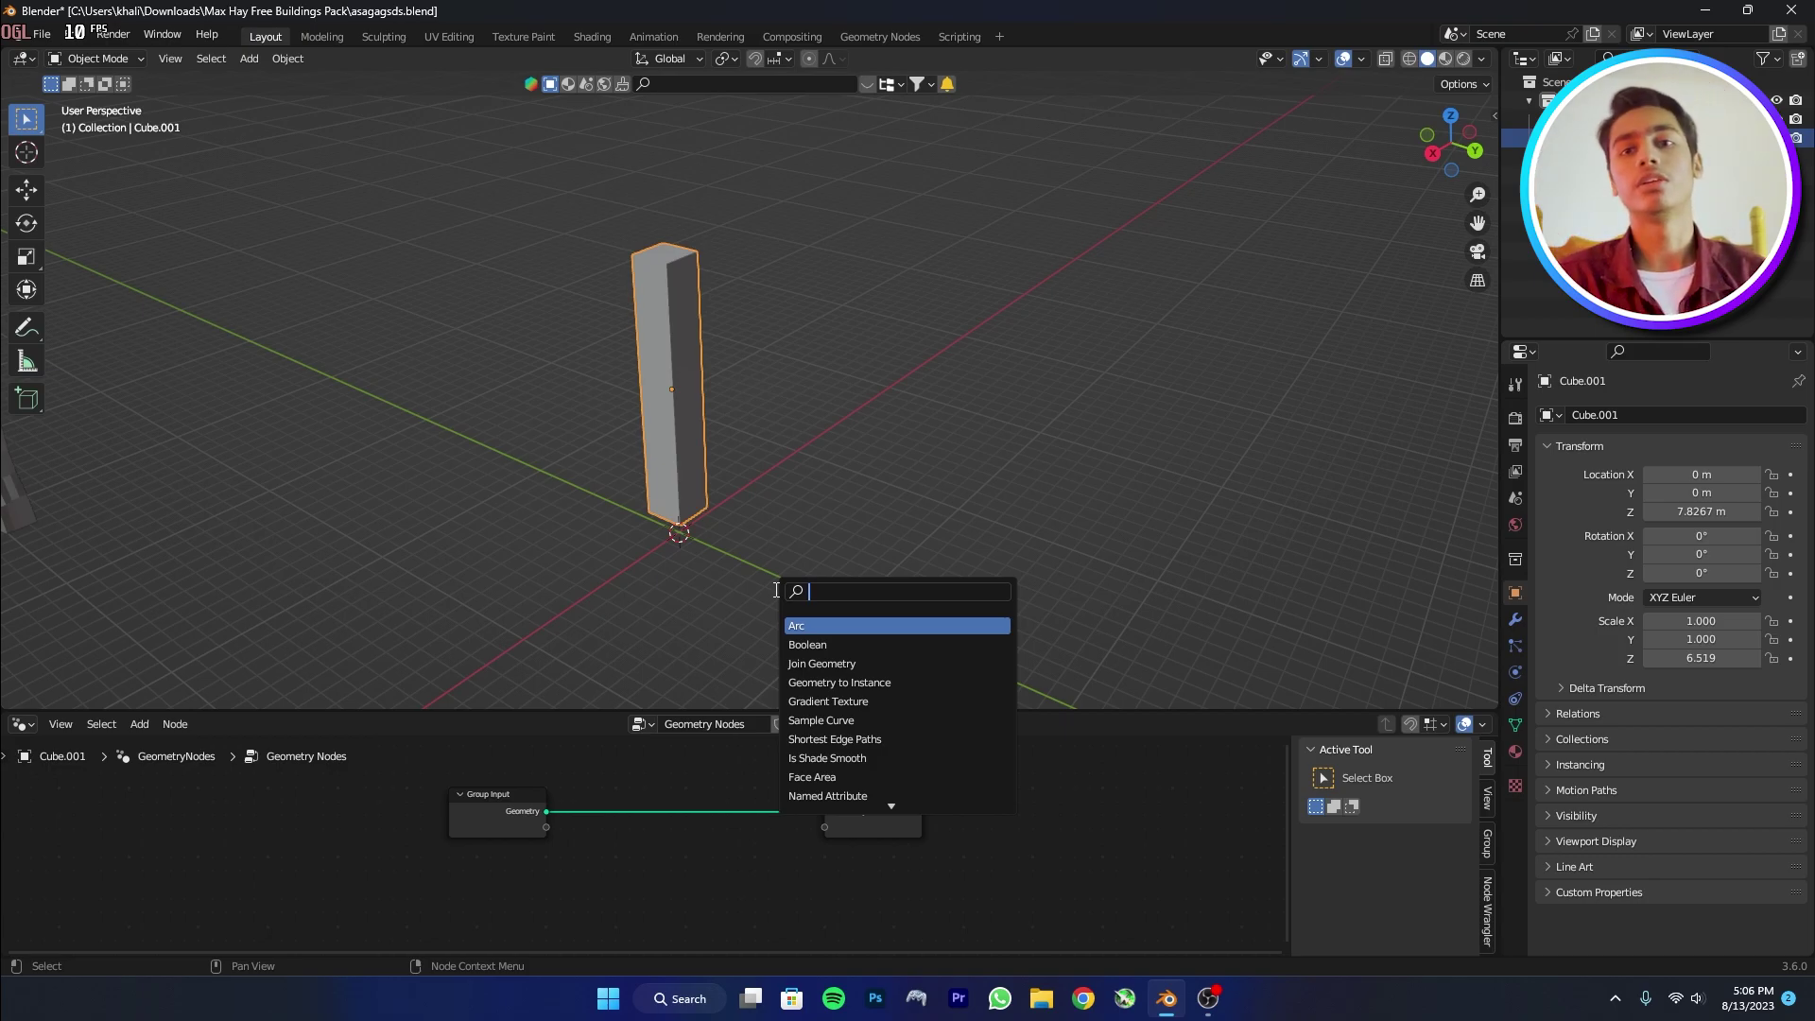
pyautogui.write('ins')
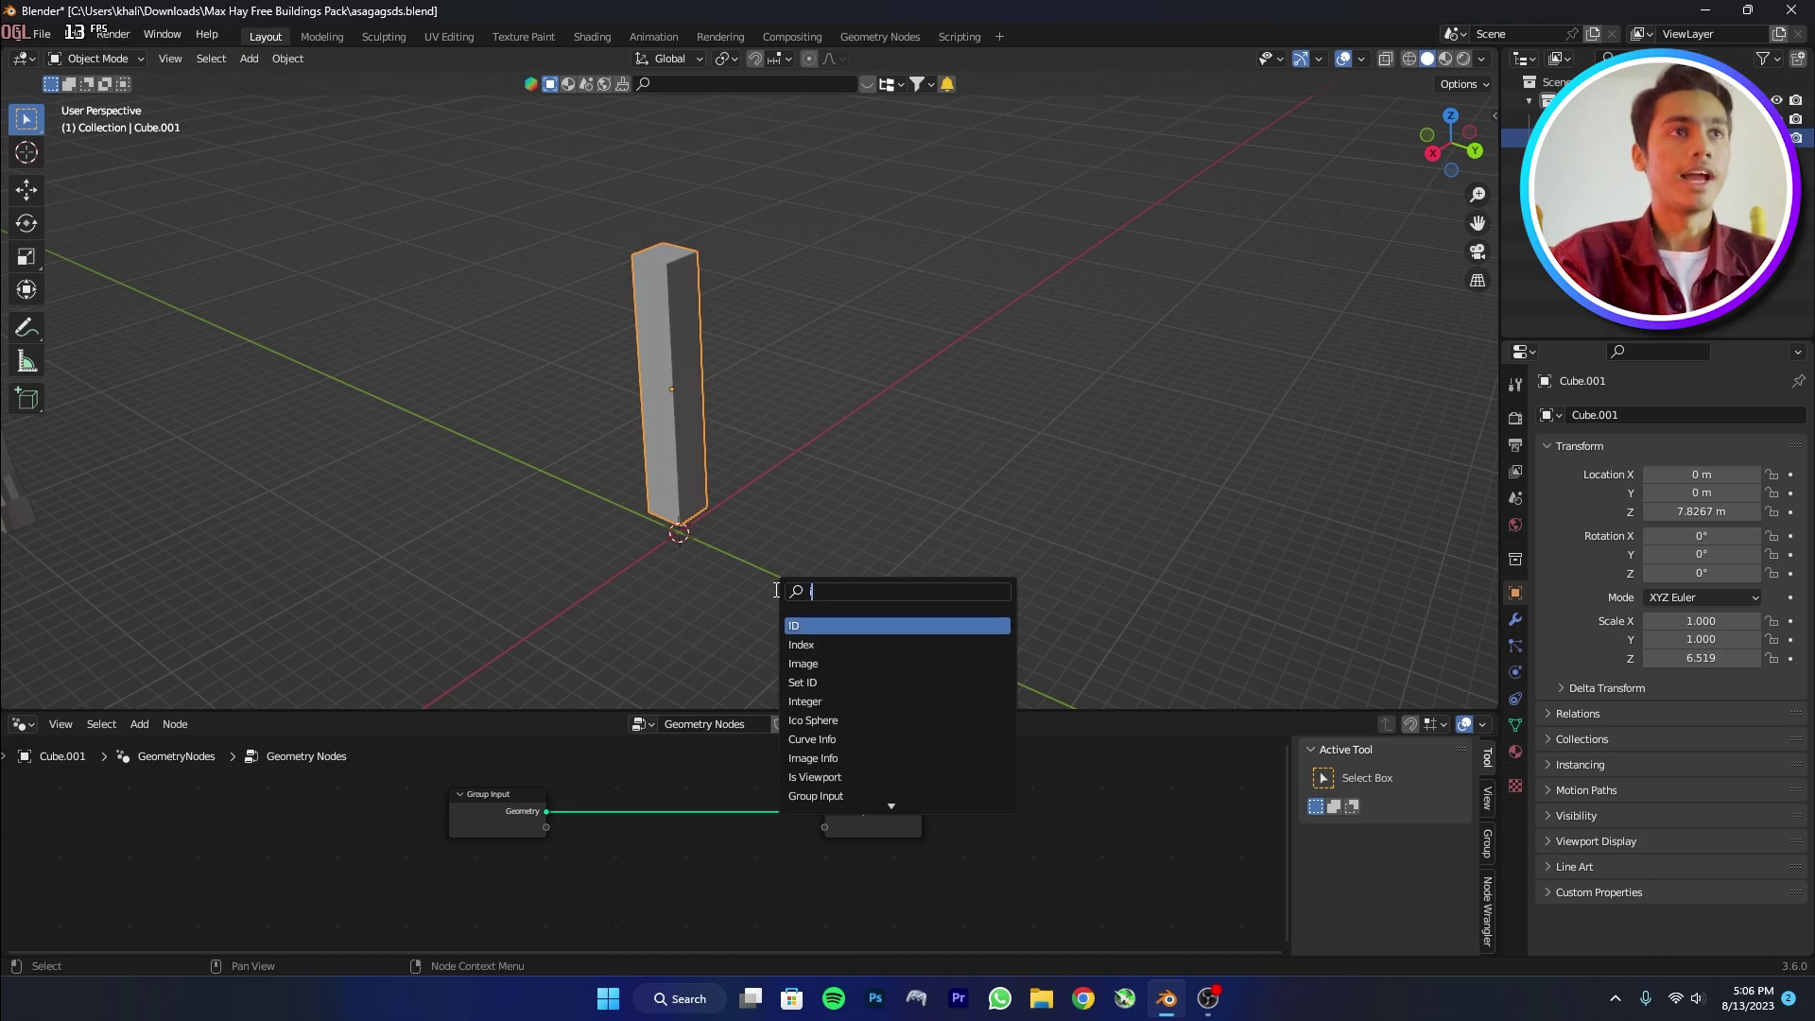
pyautogui.write('tance on')
pyautogui.press('Return')
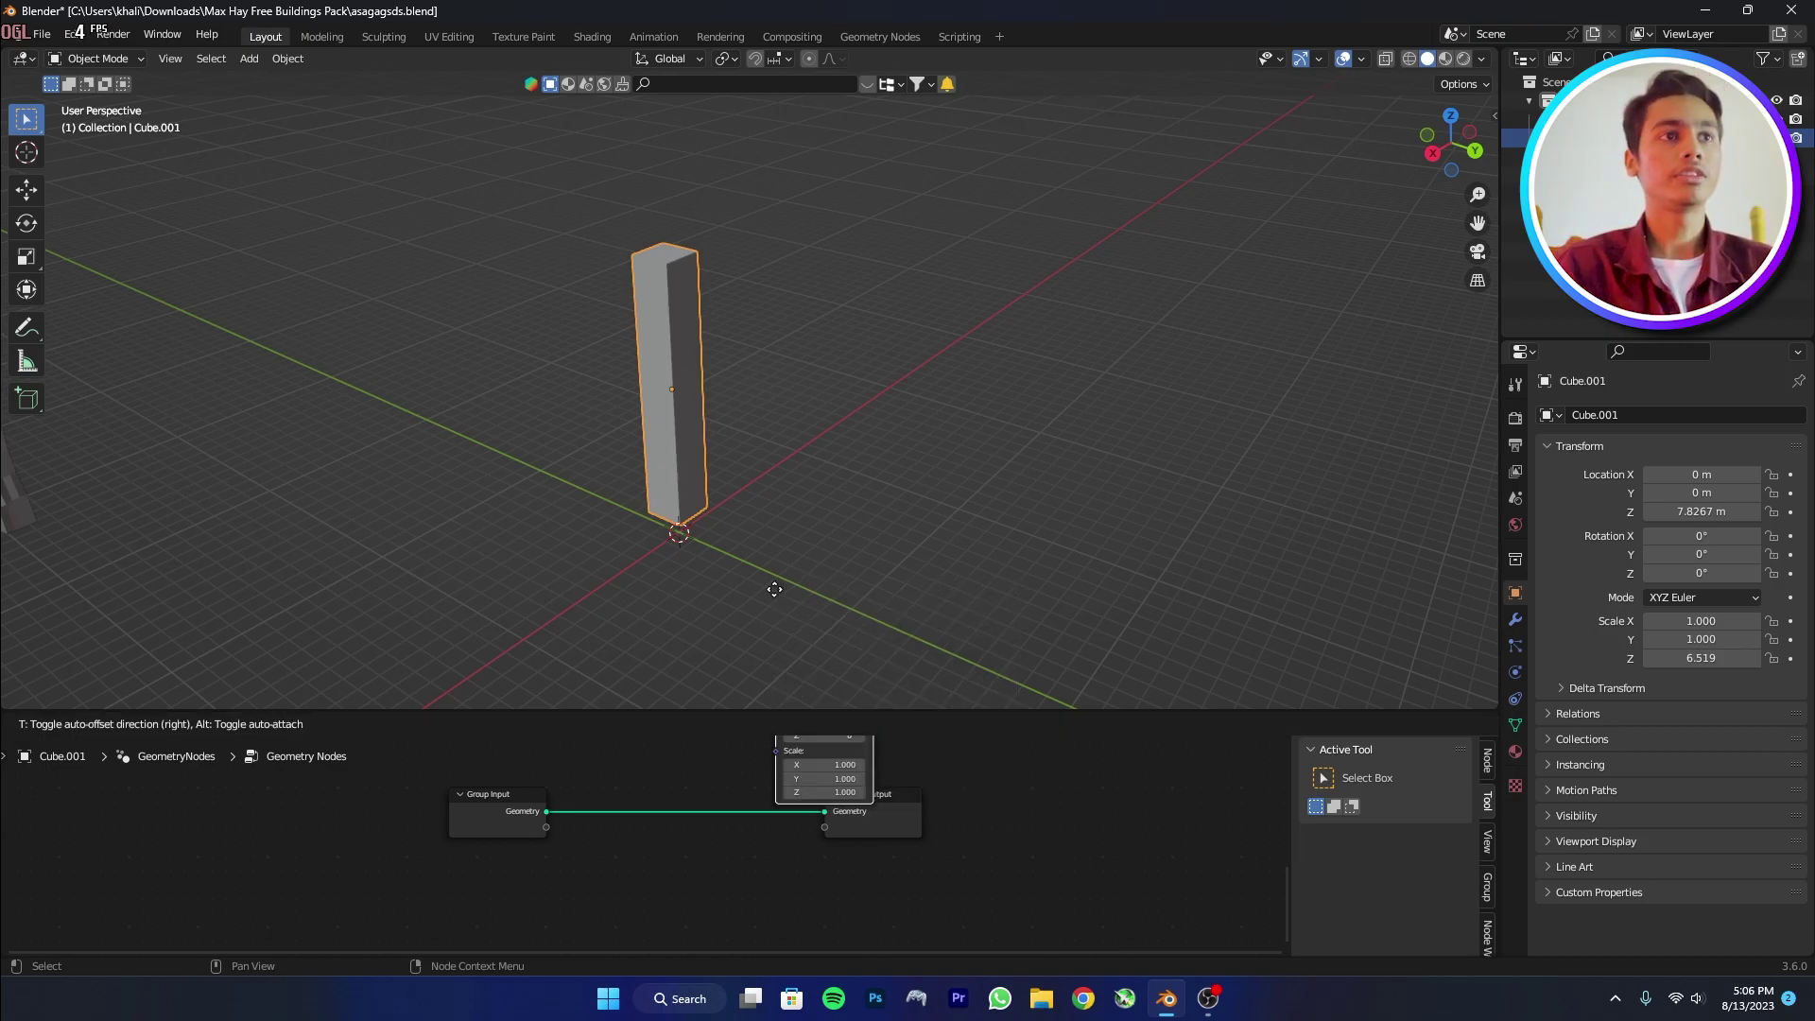
pyautogui.hotkey('shift', 'a')
pyautogui.click(781, 597)
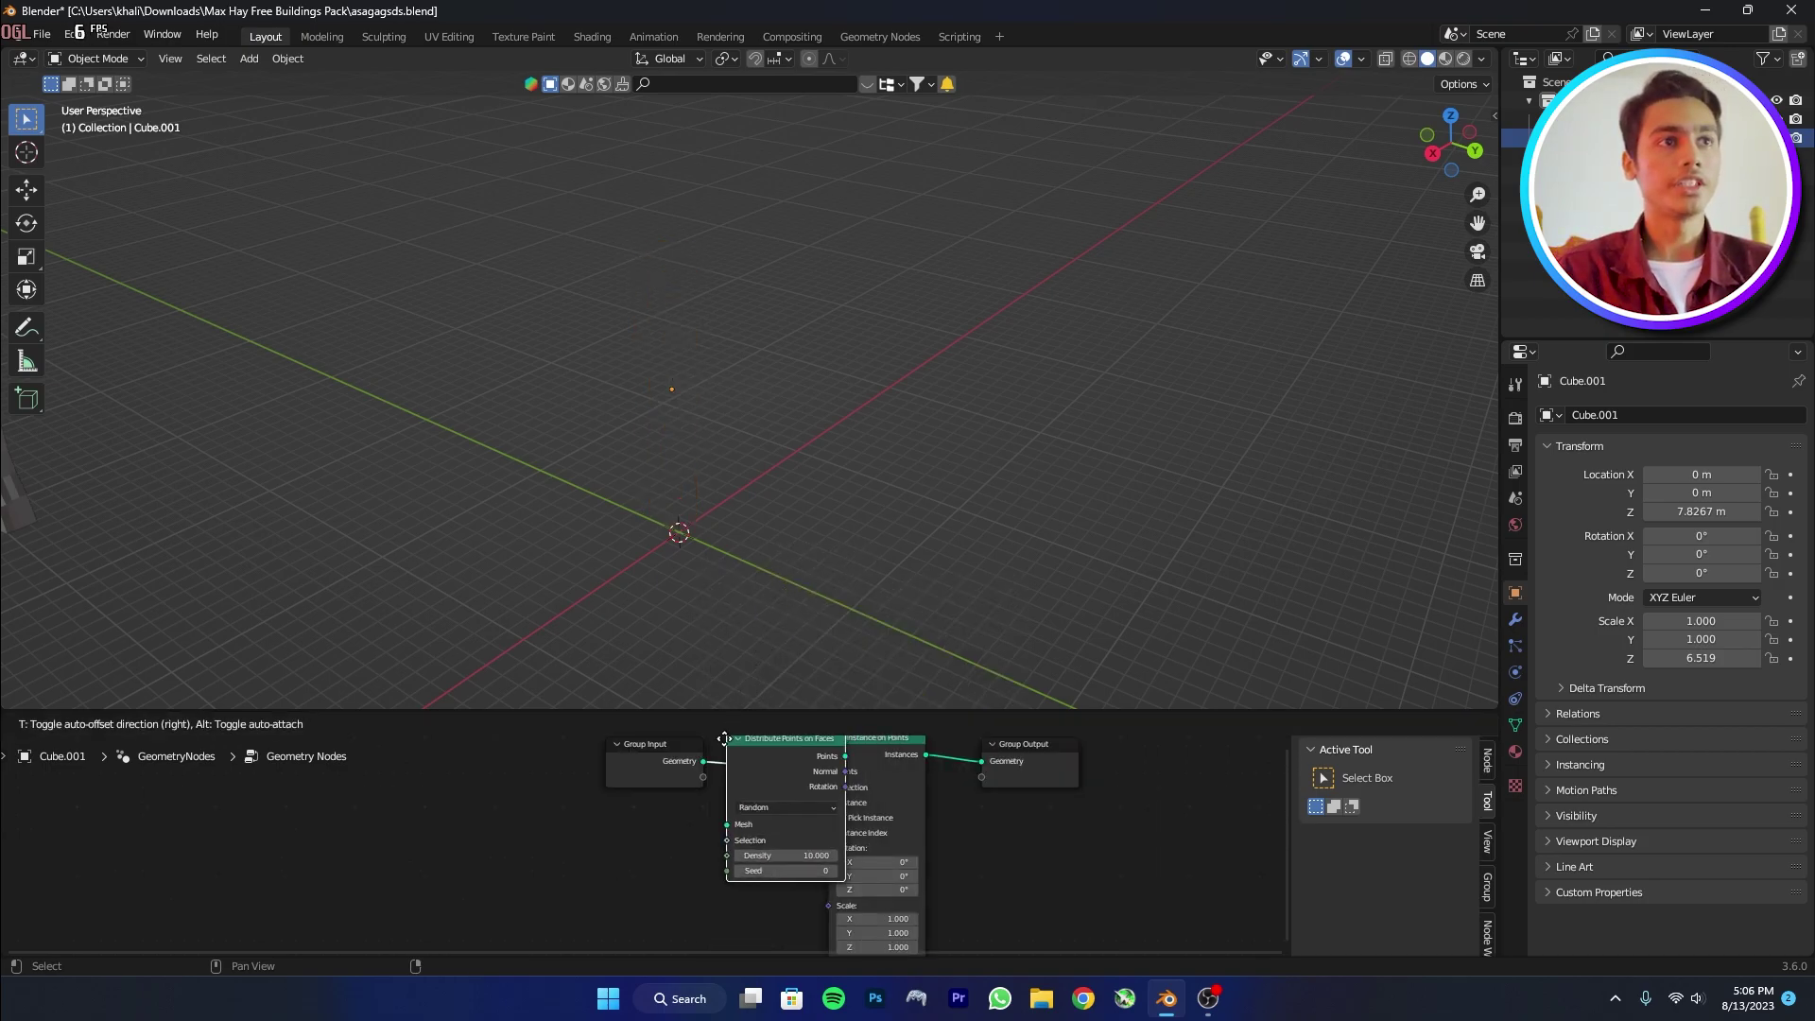
pyautogui.click(722, 748)
pyautogui.moveTo(847, 844); pyautogui.dragTo(742, 769, button='middle')
# Add a Random Value node below the Distribute Points on Faces node.
pyautogui.click(705, 585)
pyautogui.hotkey('shift', 'a')
pyautogui.write('rand')
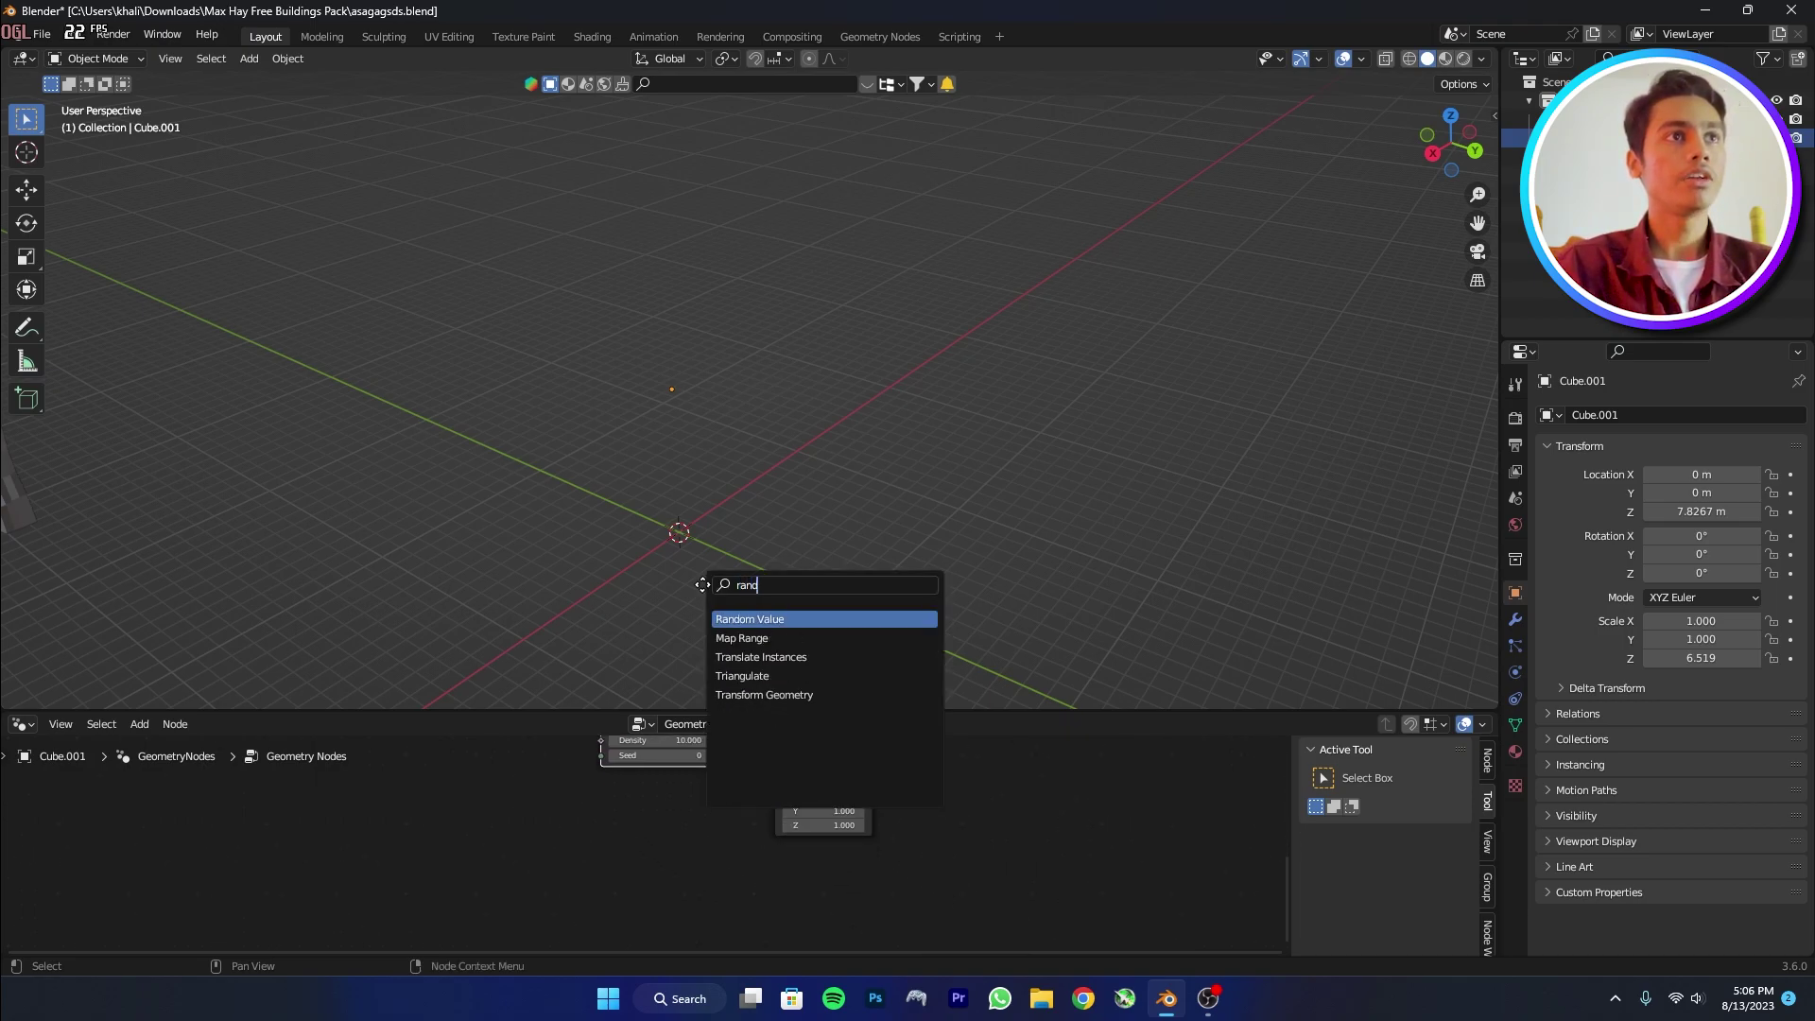
pyautogui.press('Return')
pyautogui.click(639, 824)
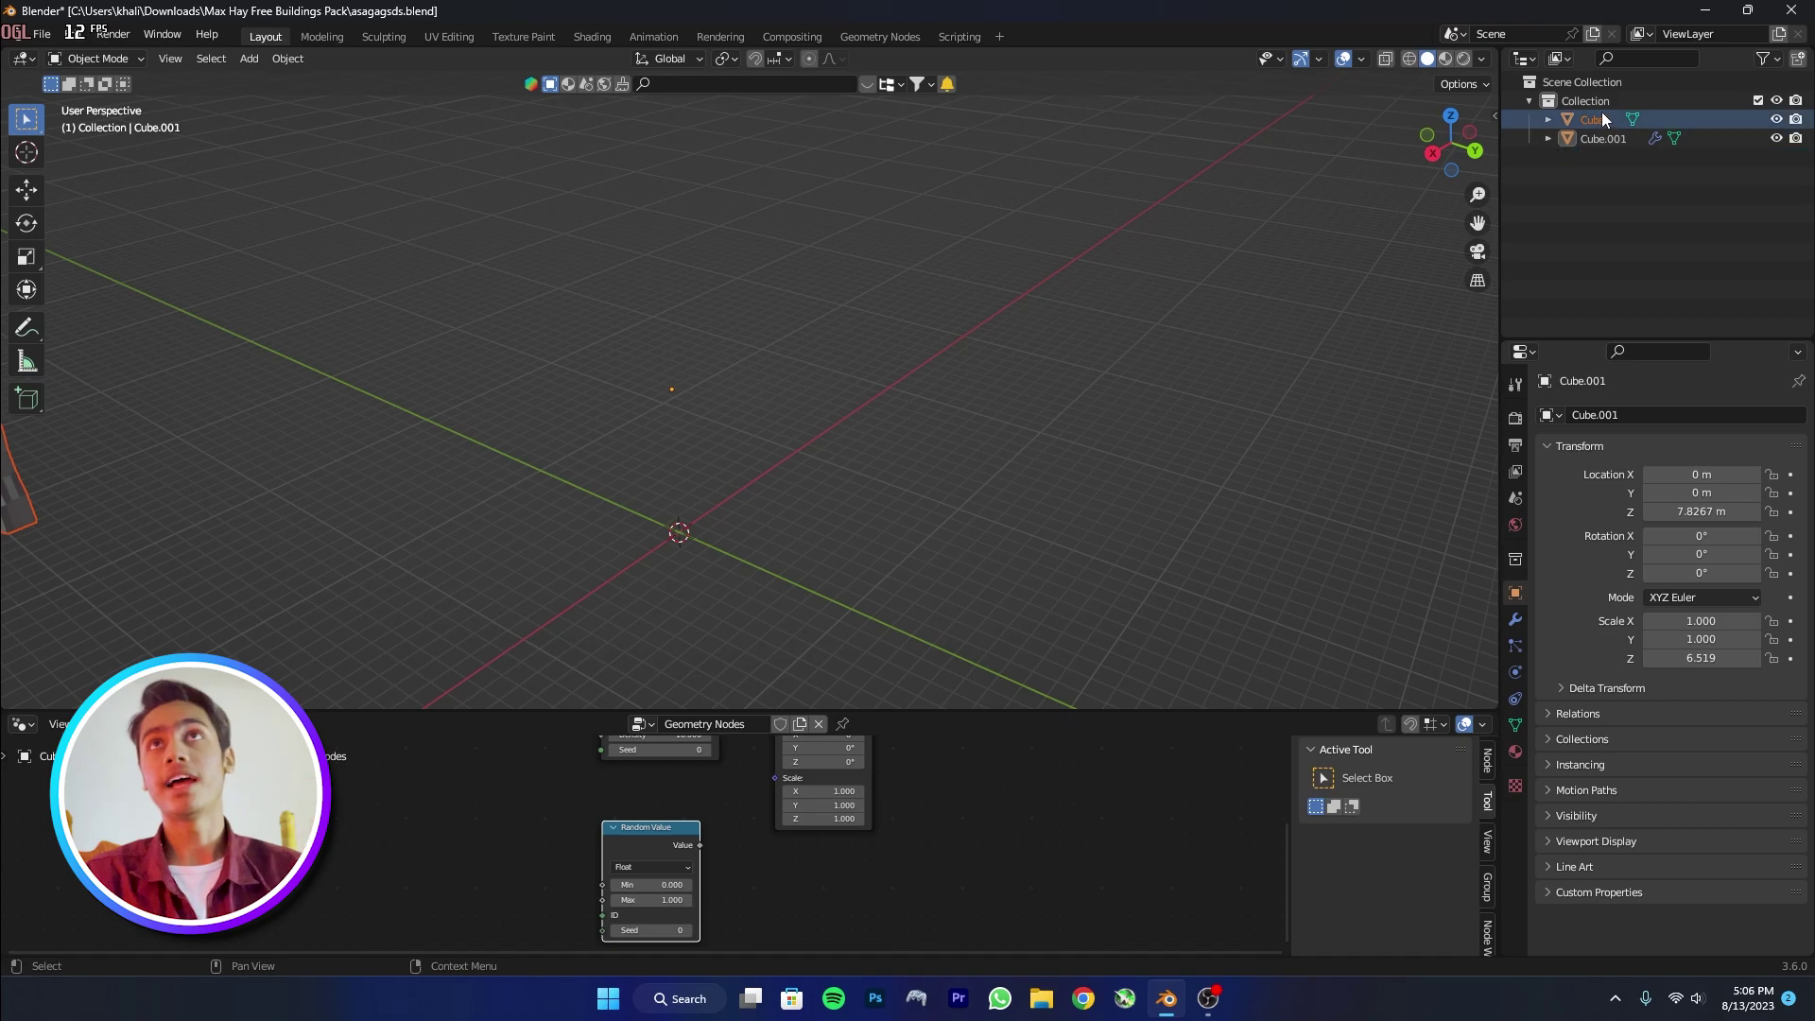
# Bring the rock object Cube into the node tree as Object Info and link its Geometry to the Instance input of Instance on Points.
pyautogui.moveTo(1594, 121); pyautogui.dragTo(437, 864)
pyautogui.scroll(2, 437, 864)
pyautogui.moveTo(549, 867); pyautogui.dragTo(913, 822)
pyautogui.moveTo(900, 919); pyautogui.dragTo(890, 739, button='middle')
pyautogui.scroll(-2, 825, 879)
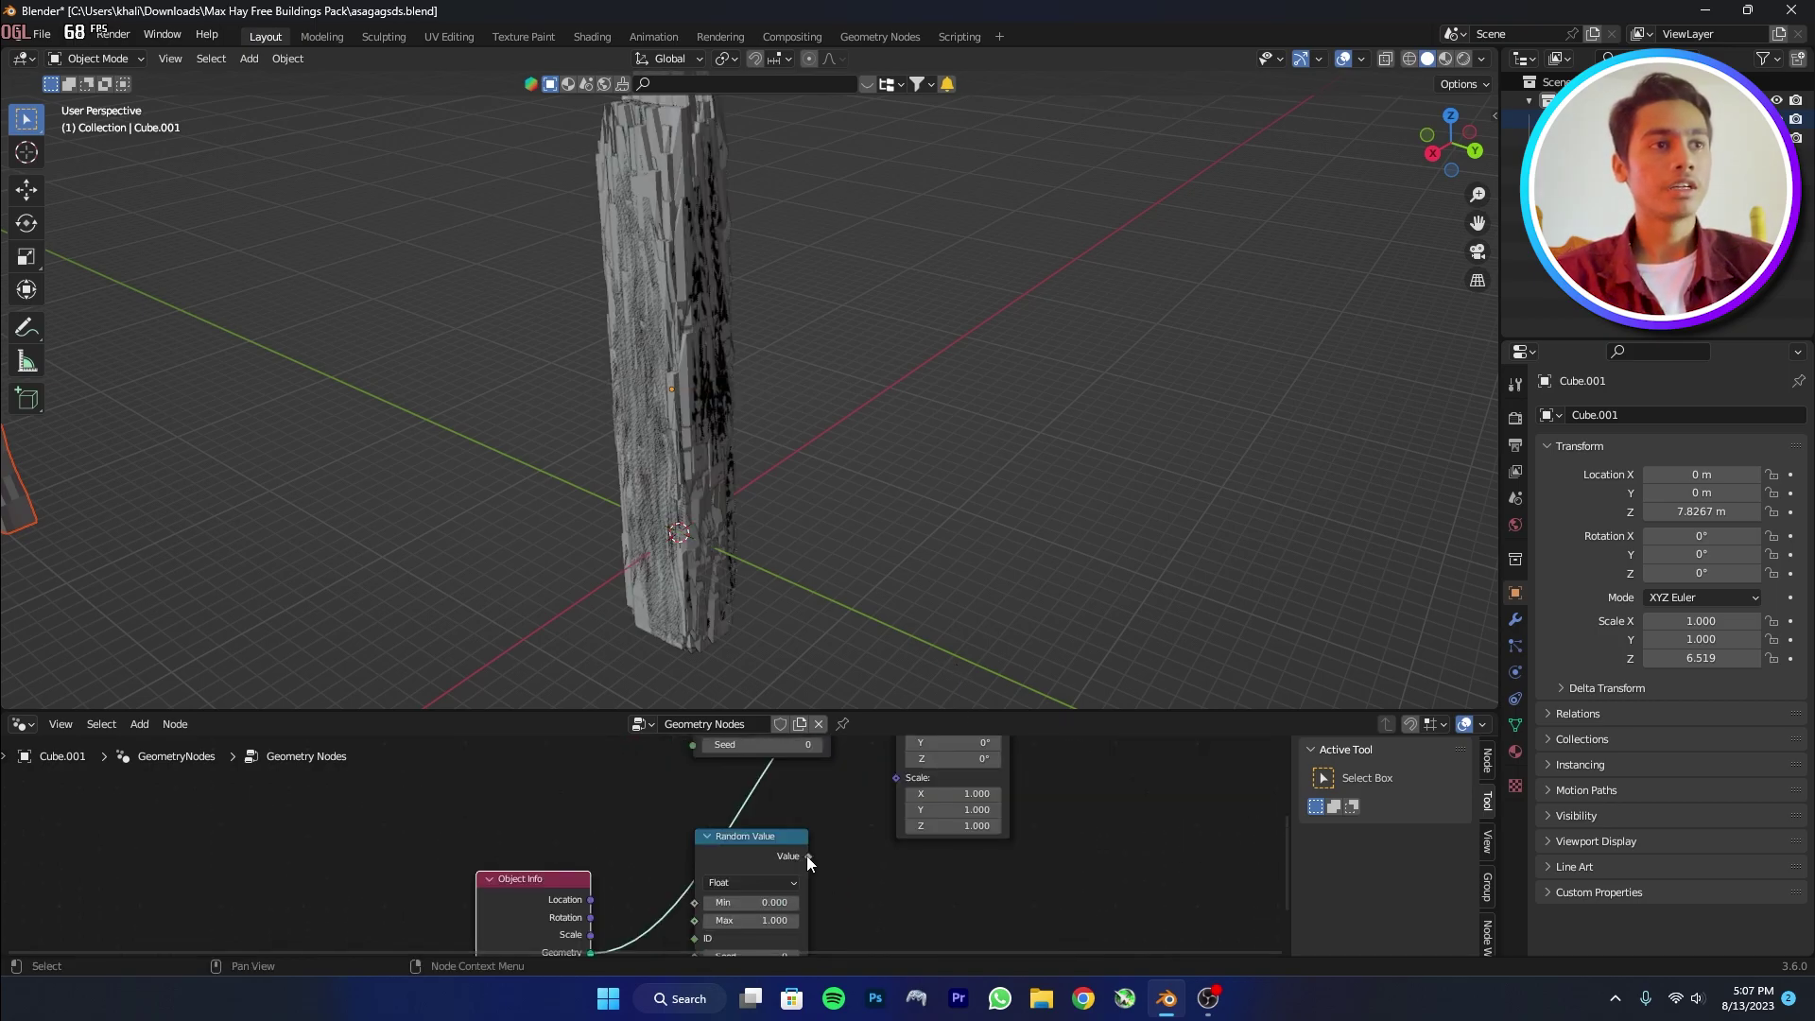
# Connect the Random Value output to the Scale input of Instance on Points.
pyautogui.moveTo(809, 859); pyautogui.dragTo(898, 777)
pyautogui.scroll(-1, 893, 881)
pyautogui.moveTo(890, 777); pyautogui.dragTo(925, 924, button='middle')
pyautogui.scroll(-1, 893, 881)
pyautogui.scroll(3, 821, 887)
# Fine-tune the Random Value range and the point Density, bringing Density to about 10.36, to get smaller, denser rock instances.
pyautogui.keyDown('shift'); pyautogui.moveTo(820, 878); pyautogui.dragTo(693, 880); pyautogui.keyUp('shift')
pyautogui.scroll(1, 886, 928)
pyautogui.moveTo(887, 929); pyautogui.dragTo(773, 877, button='middle')
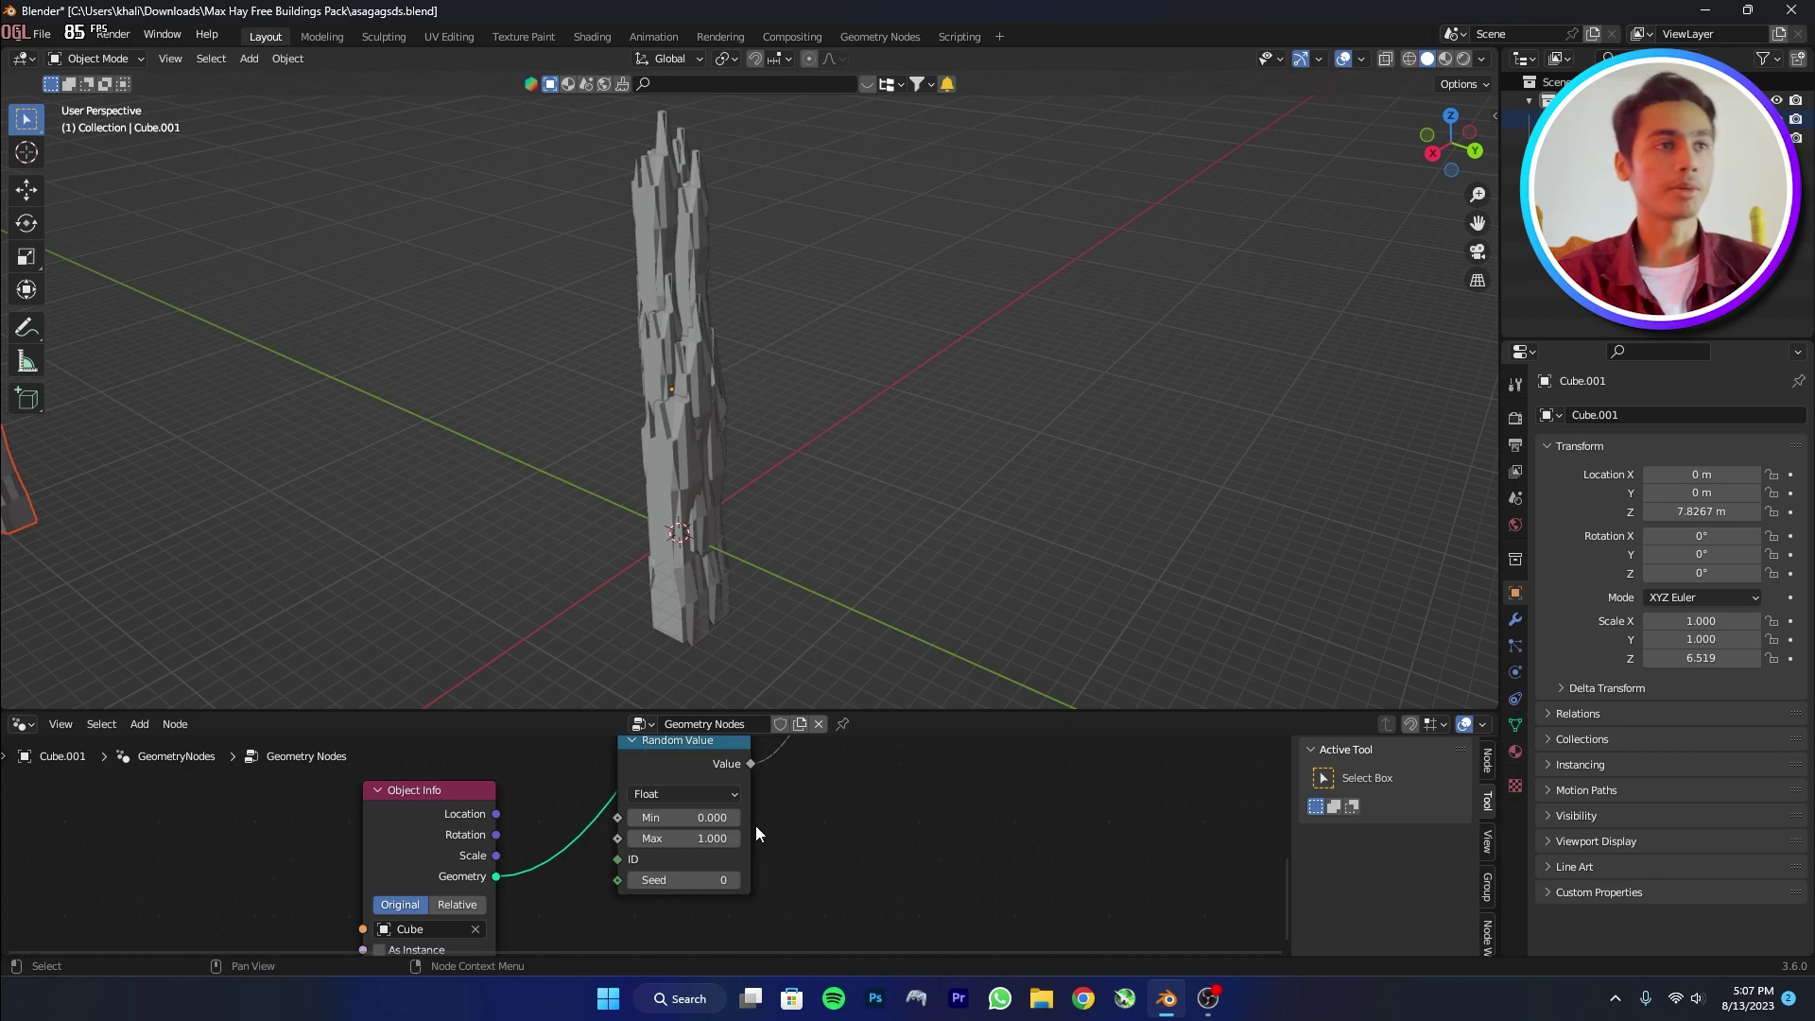
pyautogui.moveTo(683, 837)
pyautogui.keyDown('shift'); pyautogui.mouseDown()
pyautogui.moveTo(643, 838)
pyautogui.moveTo(662, 838)
pyautogui.mouseUp(); pyautogui.keyUp('shift')
pyautogui.hotkey('ctrl', 'z')
pyautogui.moveTo(713, 839); pyautogui.dragTo(739, 865, button='middle')
pyautogui.moveTo(740, 867)
pyautogui.keyDown('shift'); pyautogui.mouseDown()
pyautogui.moveTo(757, 867)
pyautogui.moveTo(734, 869)
pyautogui.mouseUp(); pyautogui.keyUp('shift')
pyautogui.scroll(1, 733, 869)
pyautogui.moveTo(733, 868); pyautogui.dragTo(718, 852, button='middle')
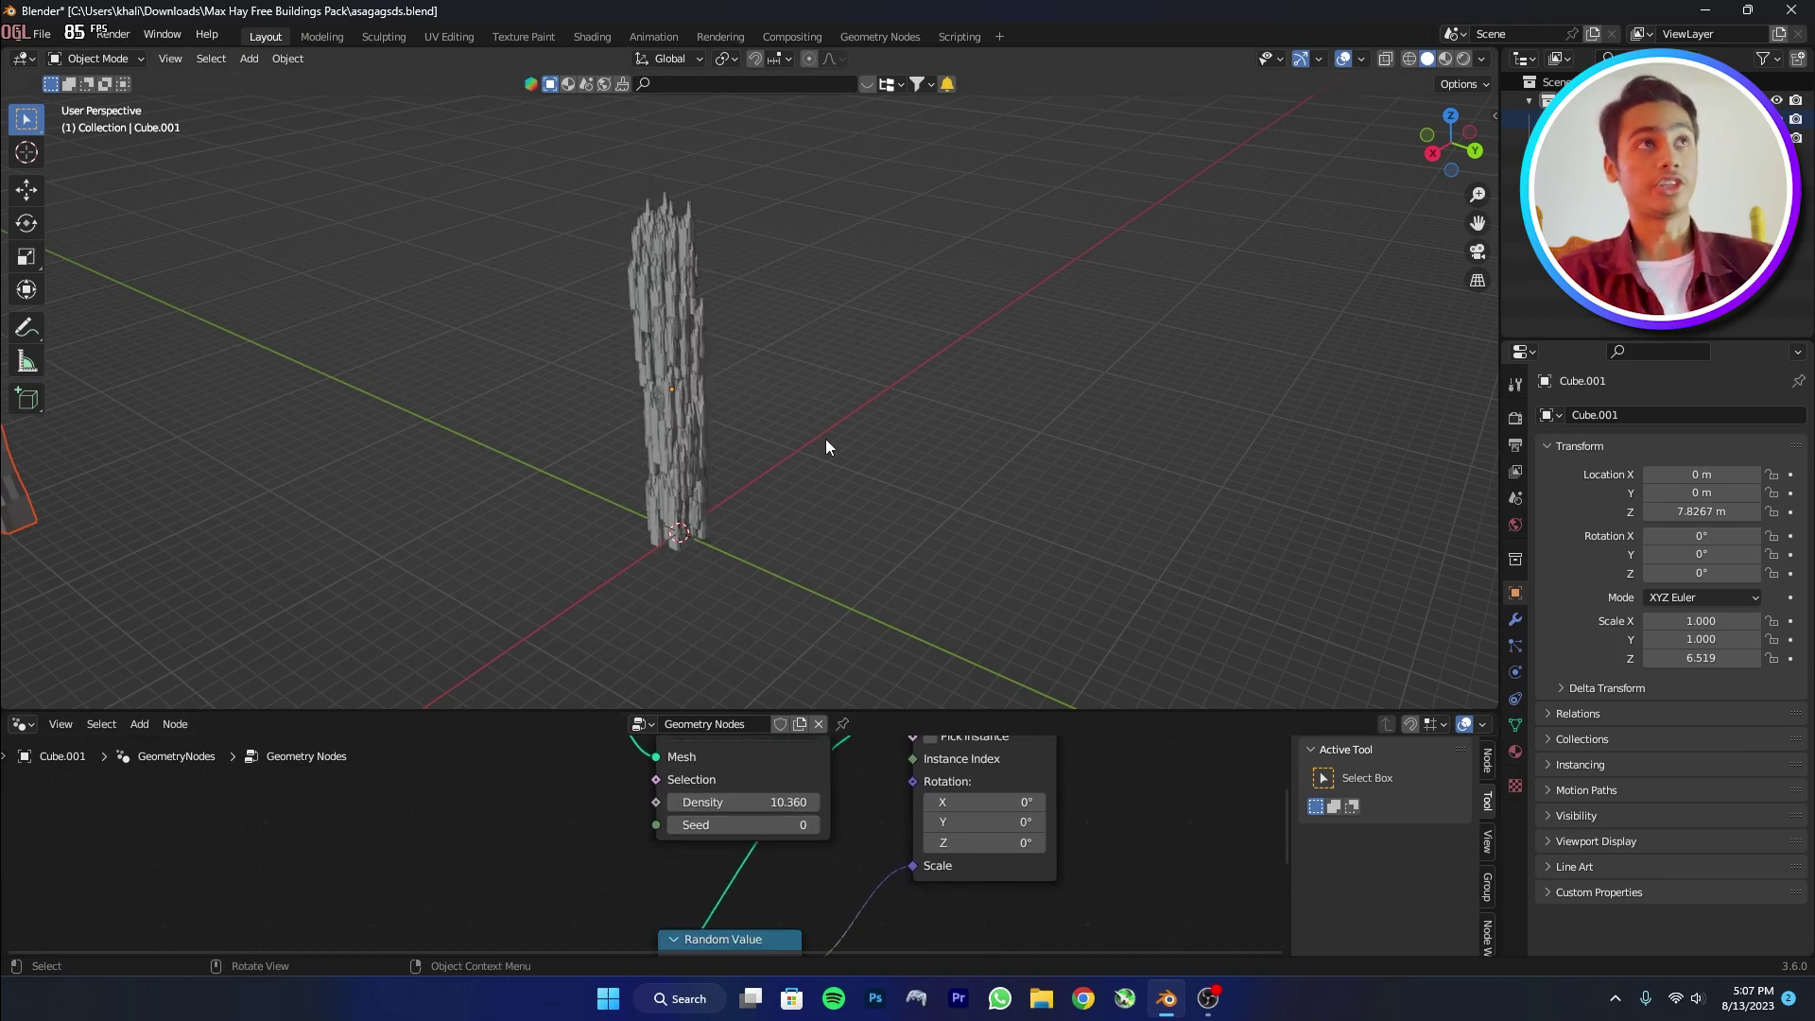
# Subdivide the whole column mesh in Edit Mode with 10 cuts.
pyautogui.moveTo(1021, 350); pyautogui.dragTo(1049, 353, button='middle')
pyautogui.scroll(5, 898, 360)
pyautogui.keyDown('shift'); pyautogui.moveTo(416, 425); pyautogui.dragTo(844, 554, button='middle'); pyautogui.keyUp('shift')
pyautogui.scroll(-5, 958, 831)
pyautogui.scroll(-3, 958, 831)
pyautogui.moveTo(958, 830); pyautogui.dragTo(960, 897, button='middle')
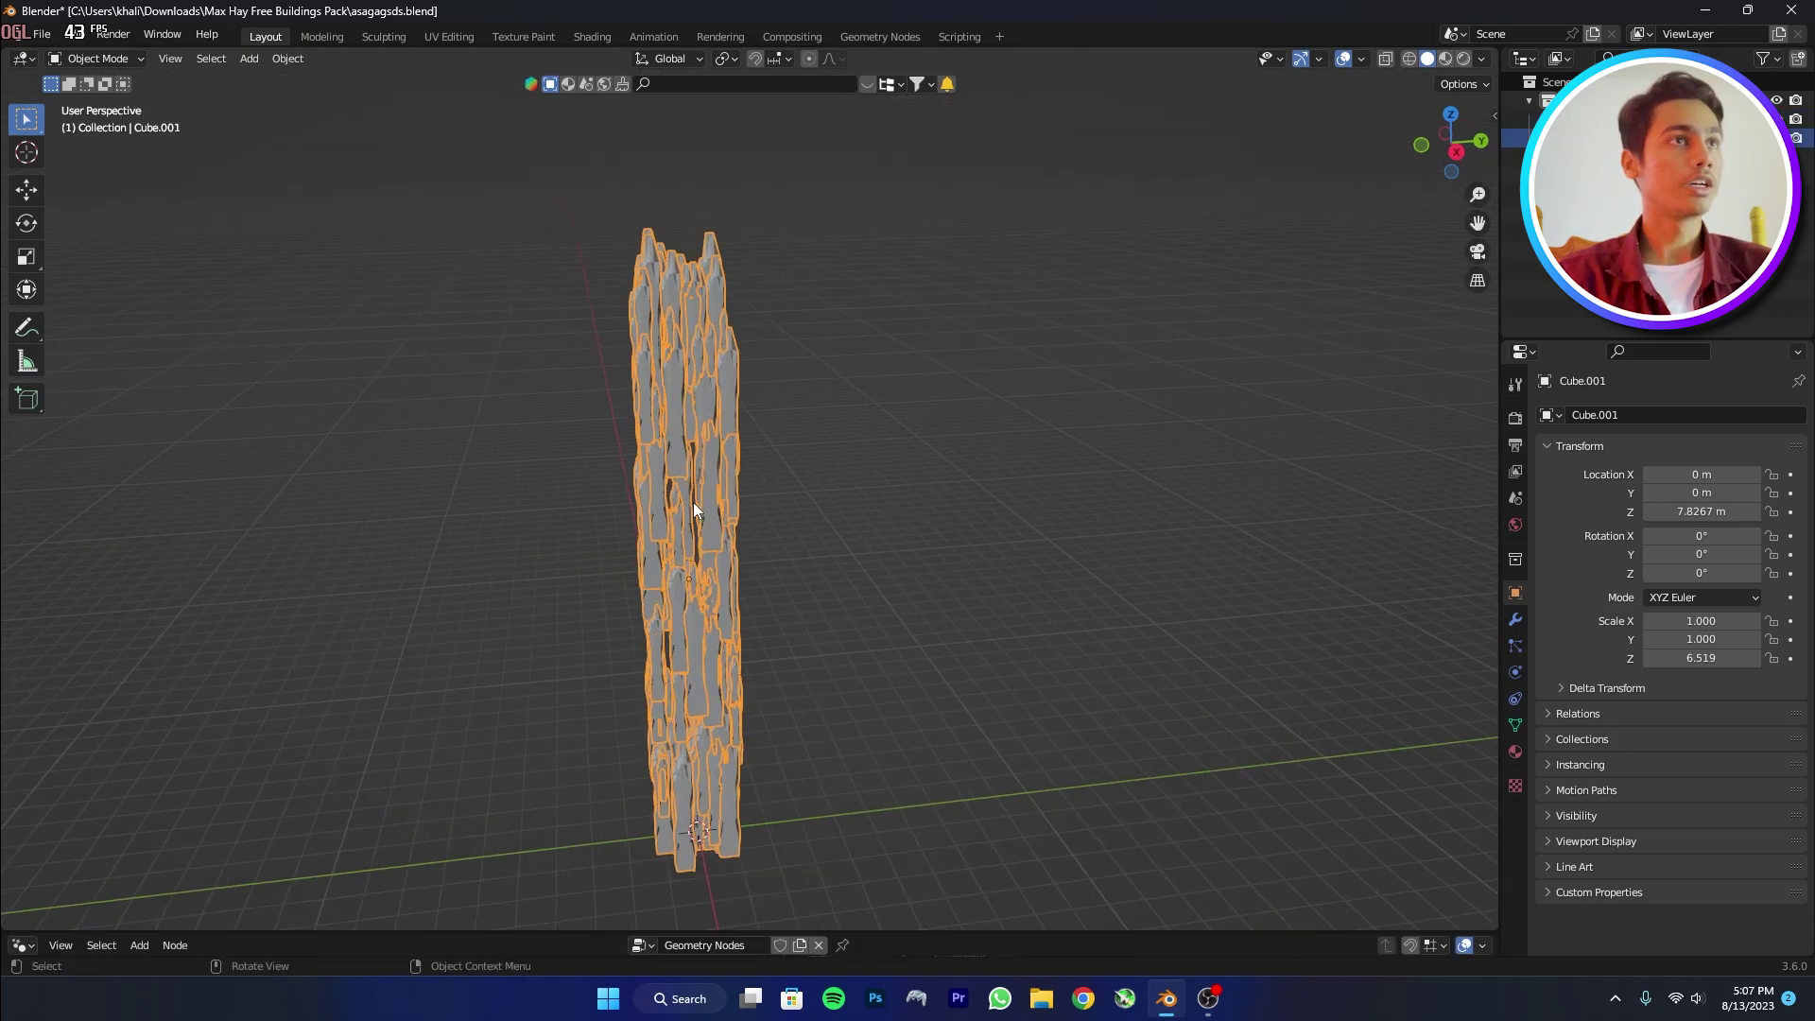
pyautogui.press('Tab')
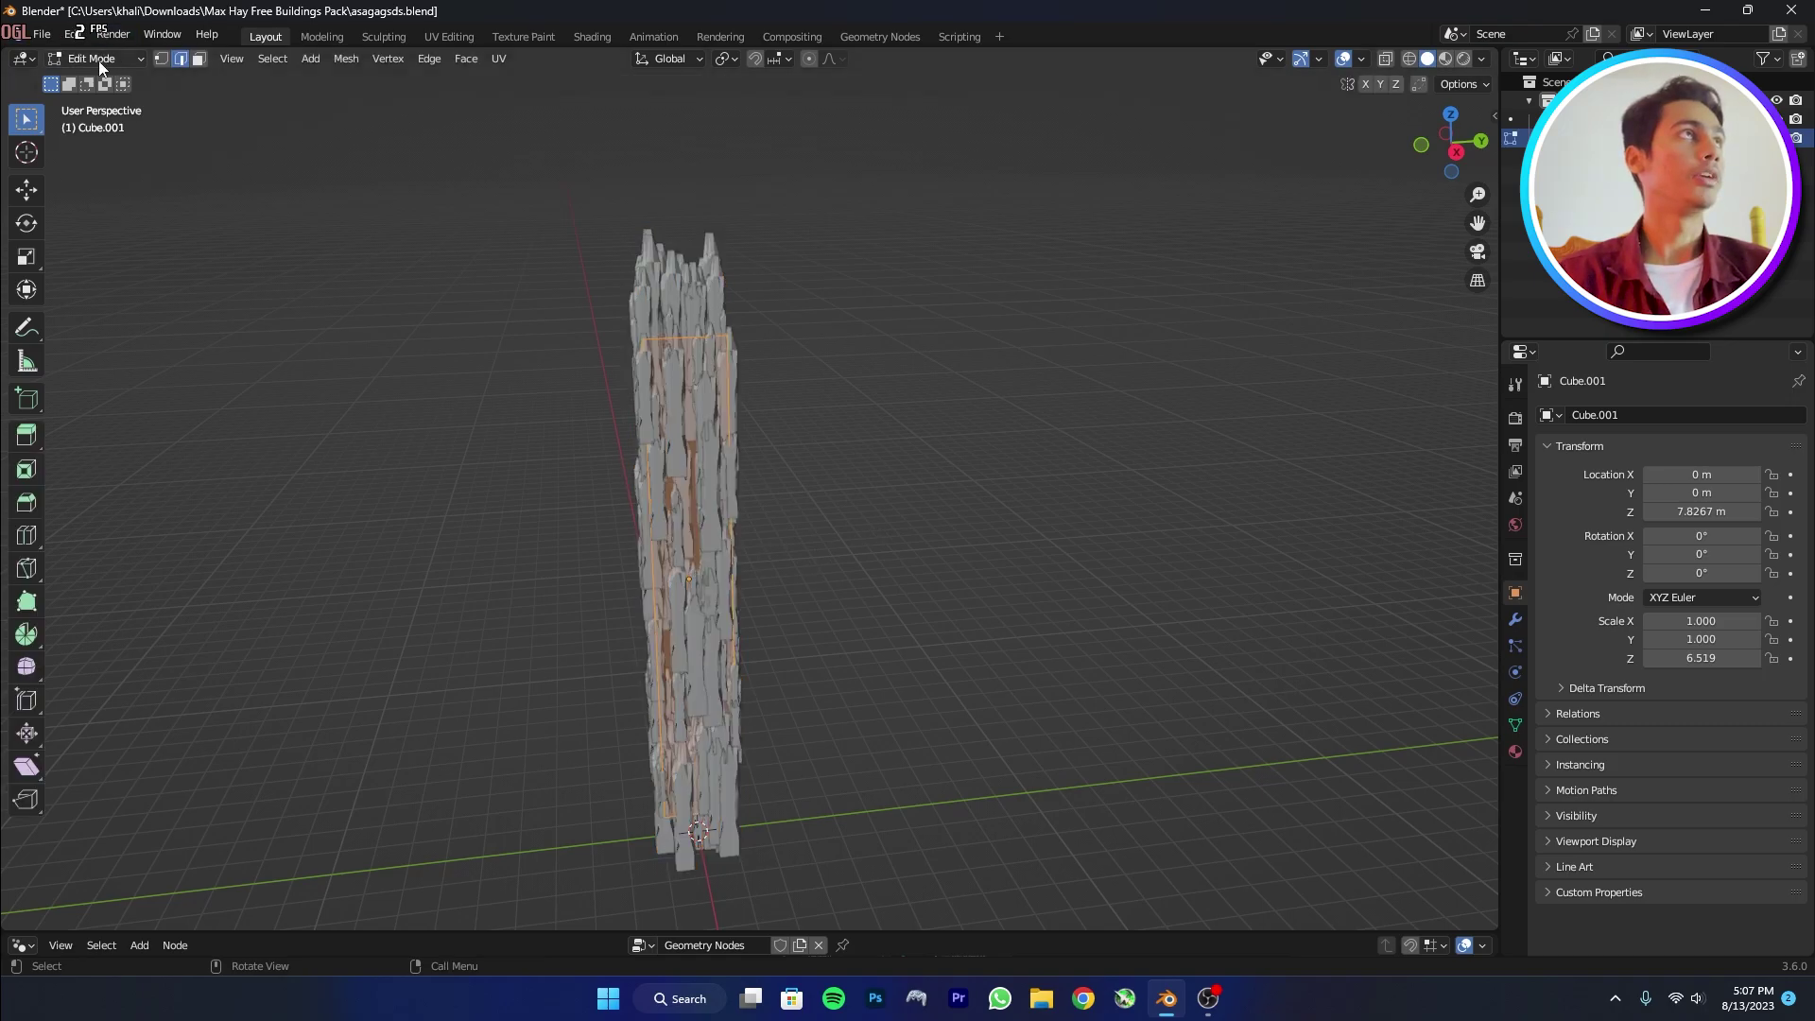
pyautogui.rightClick(773, 439)
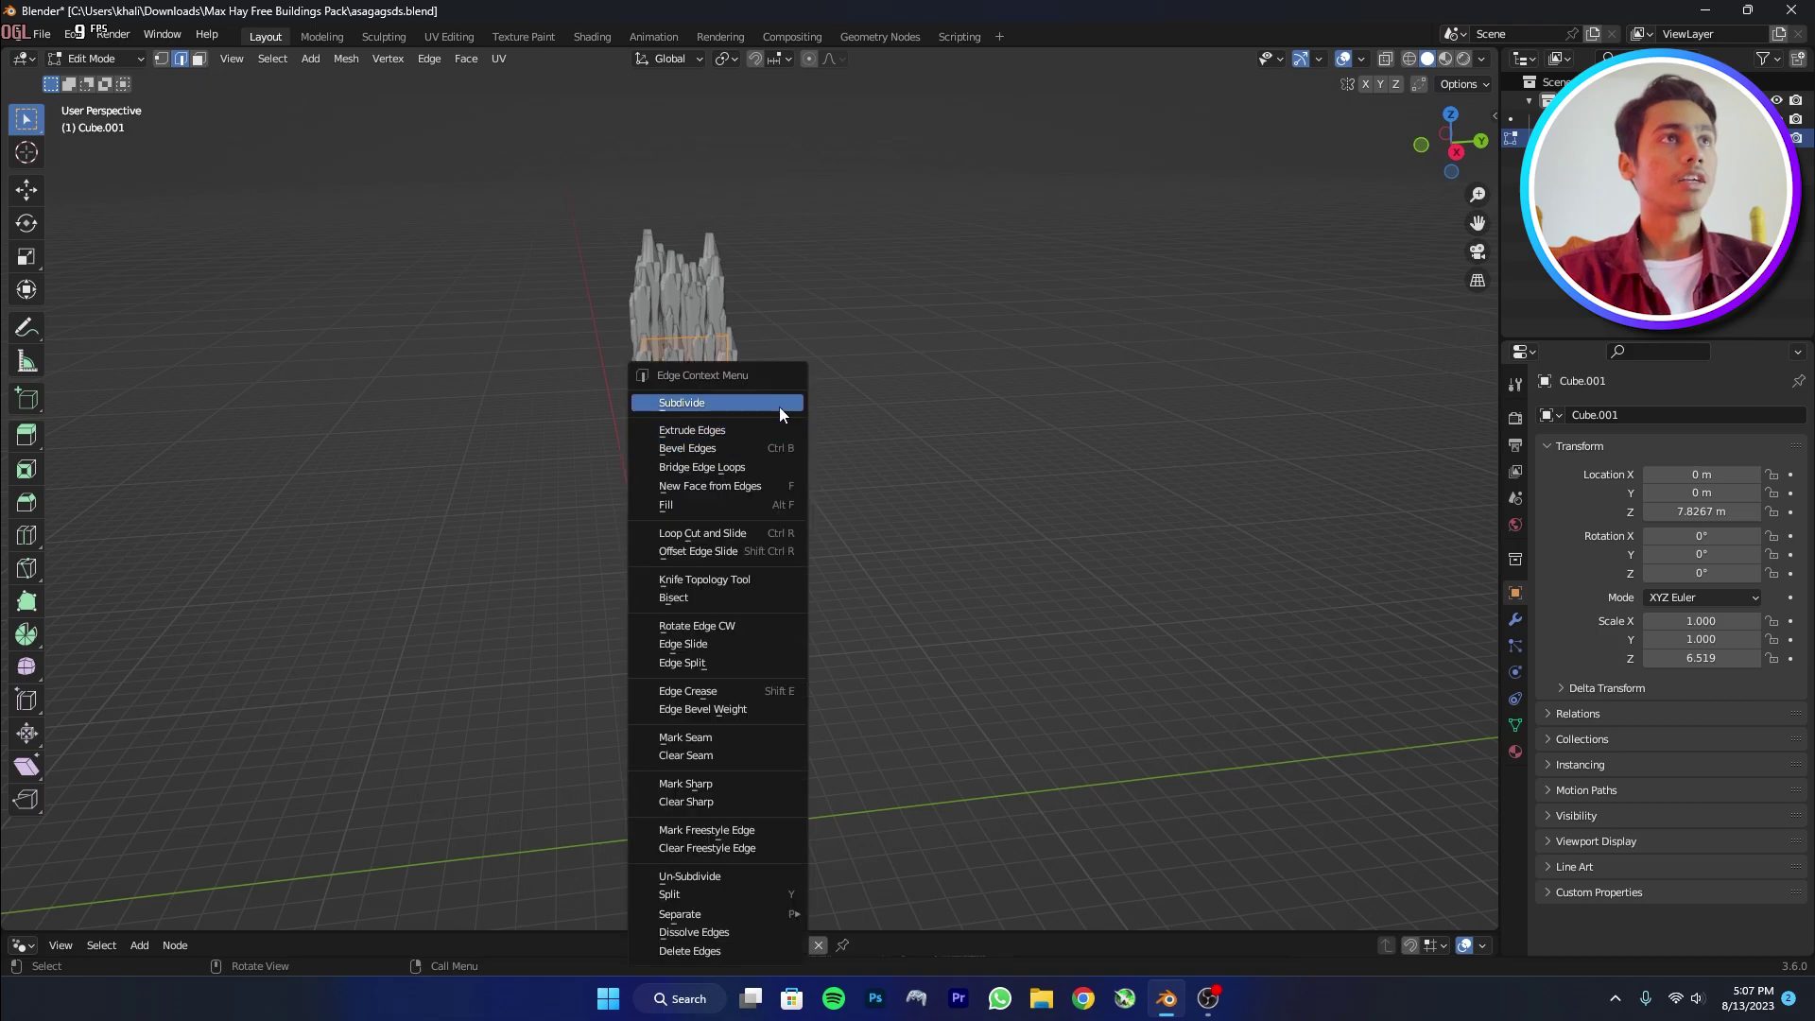
pyautogui.click(779, 406)
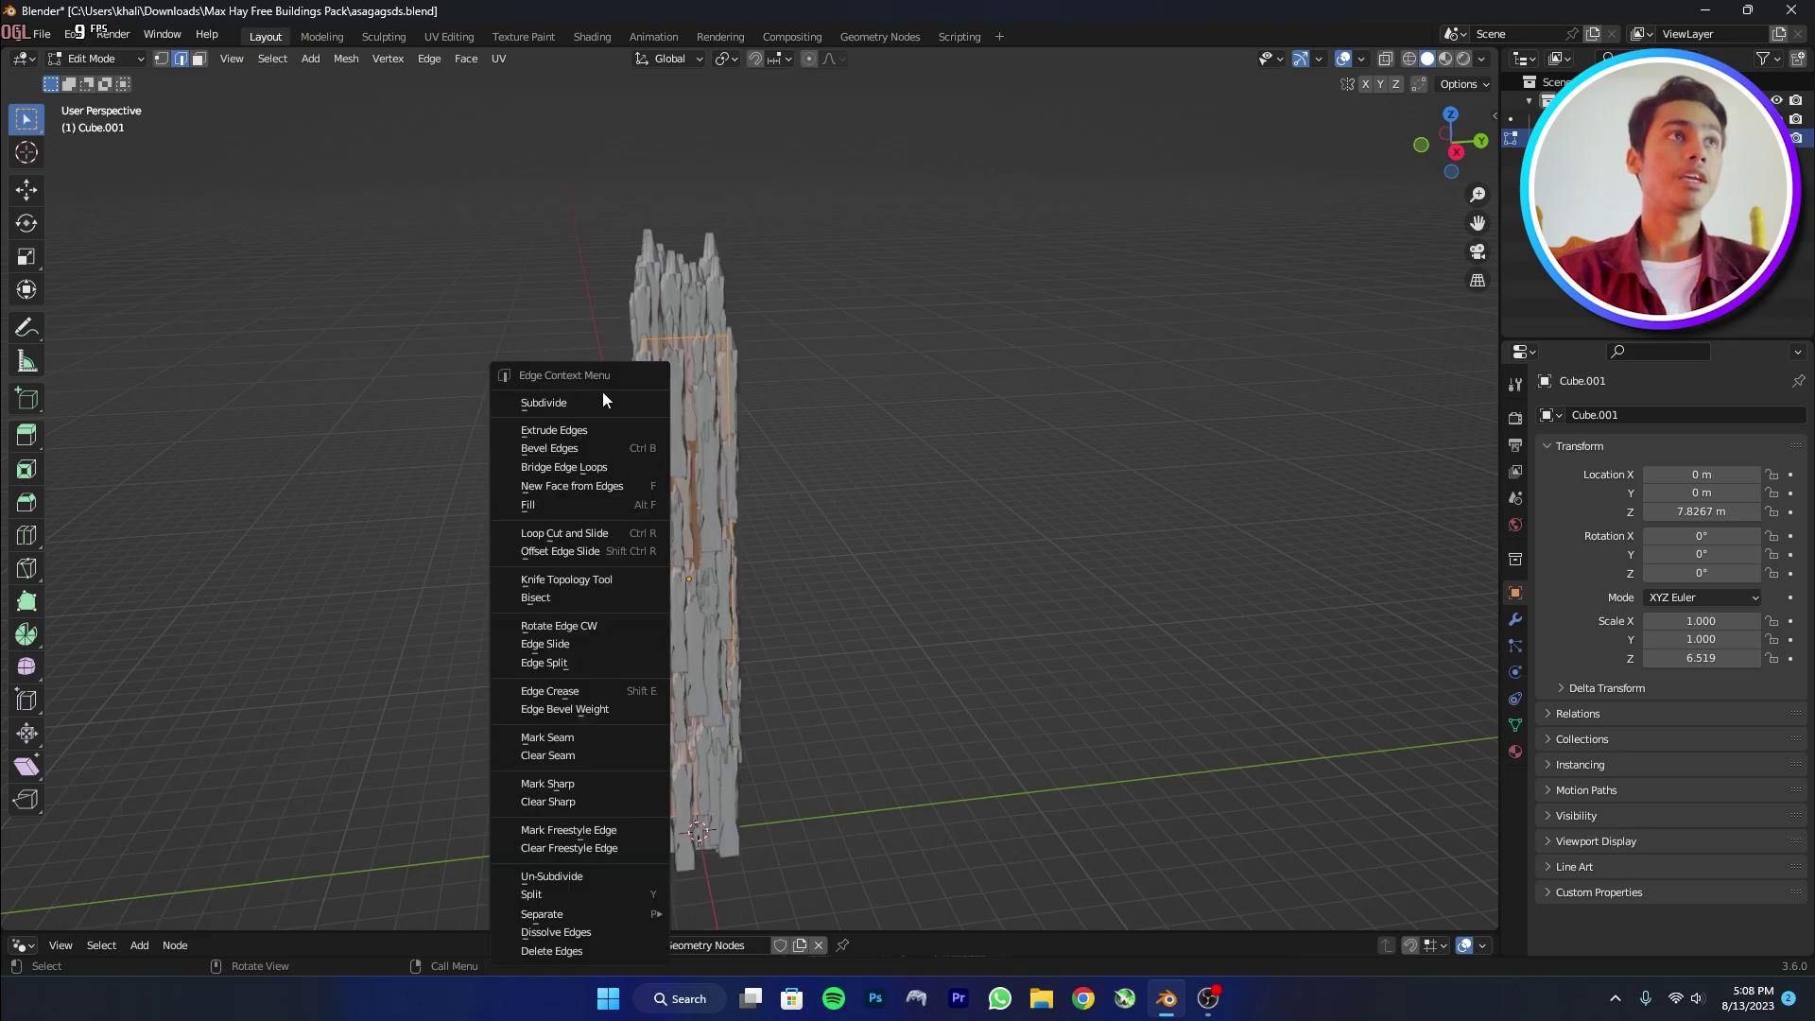
pyautogui.click(608, 397)
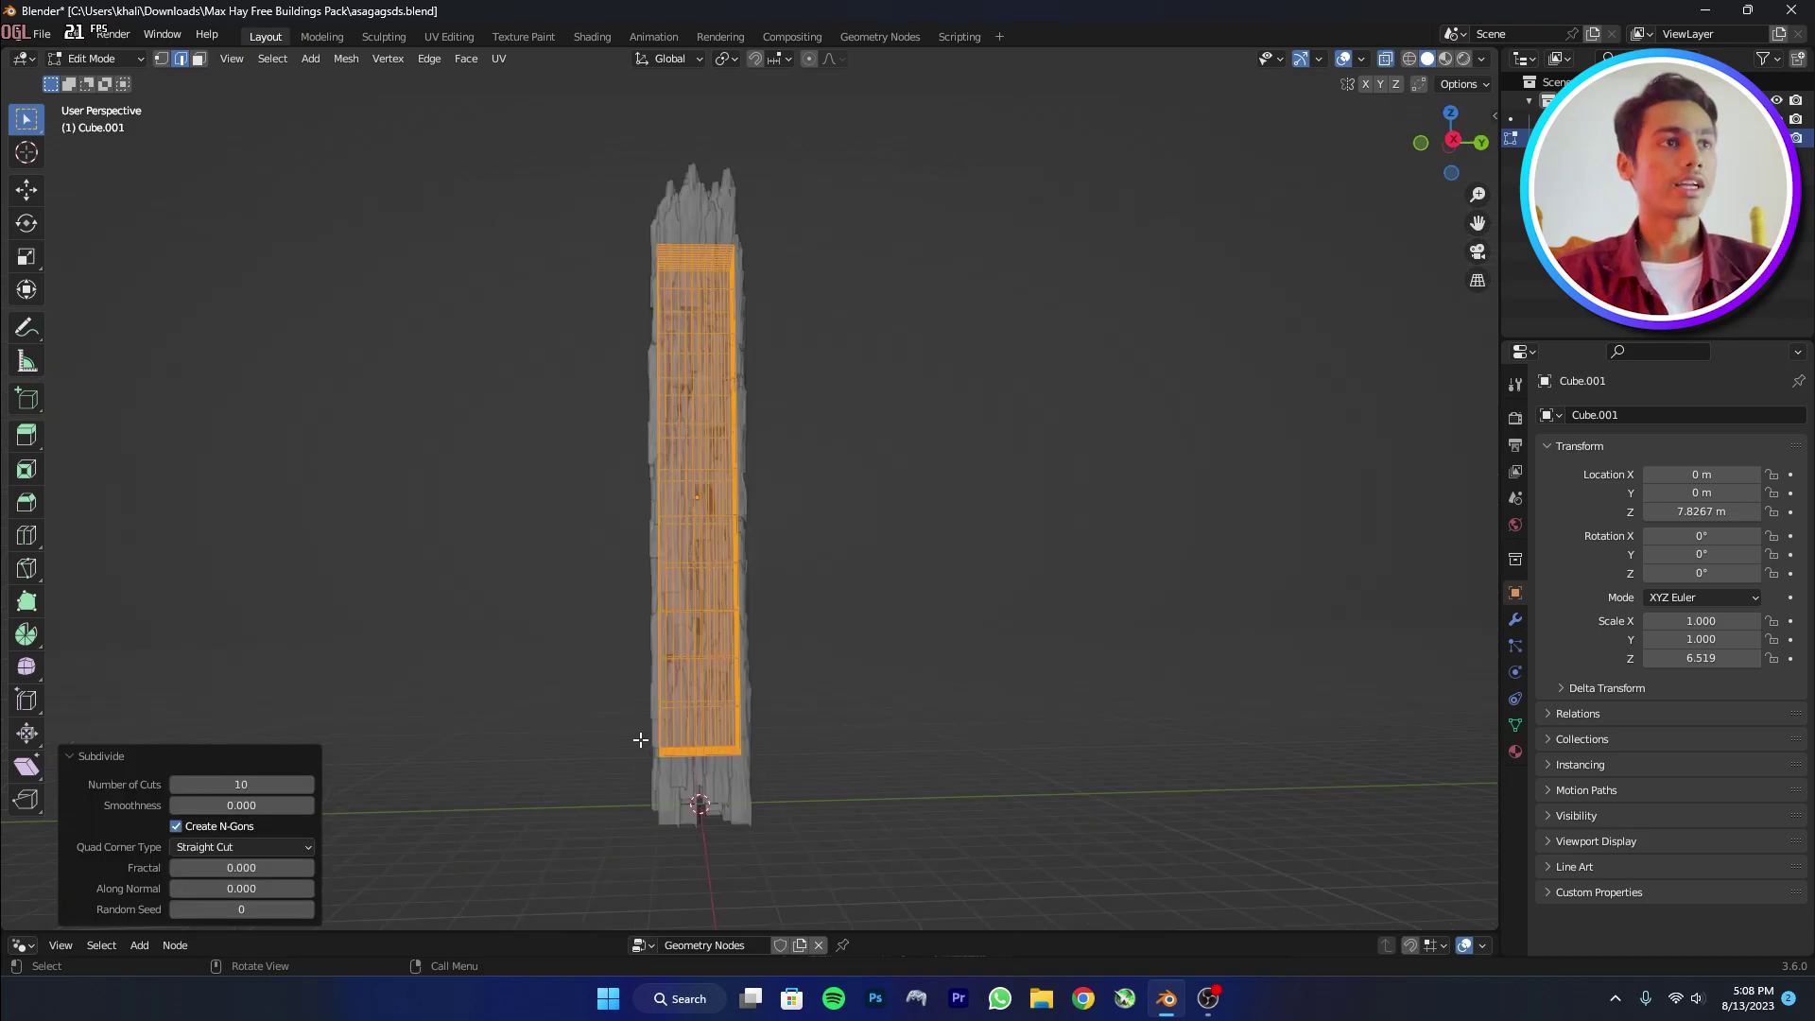
# Widen the base of the column by scaling its lowest rows of vertices by about 1.75.
pyautogui.moveTo(640, 739); pyautogui.dragTo(826, 811)
pyautogui.press('s')
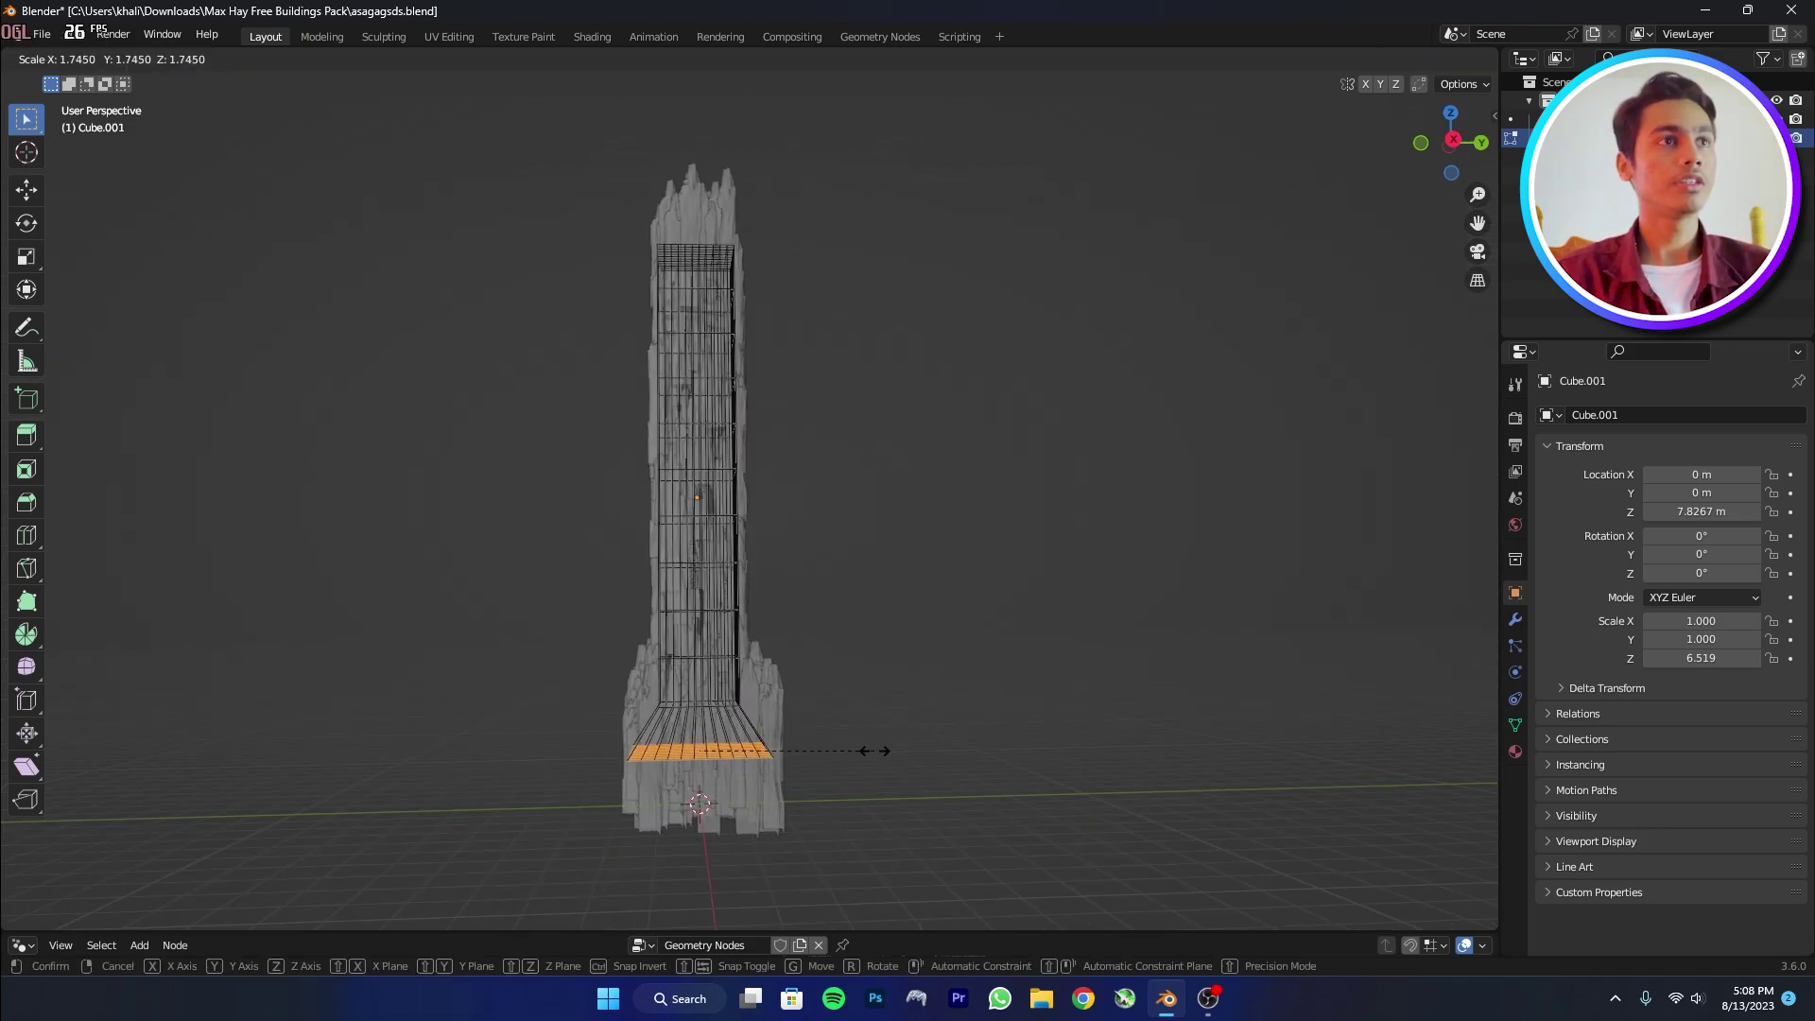
pyautogui.click(874, 751)
# Shift two small face patches on opposite sides of the column's middle to make its silhouette uneven.
pyautogui.click(725, 541)
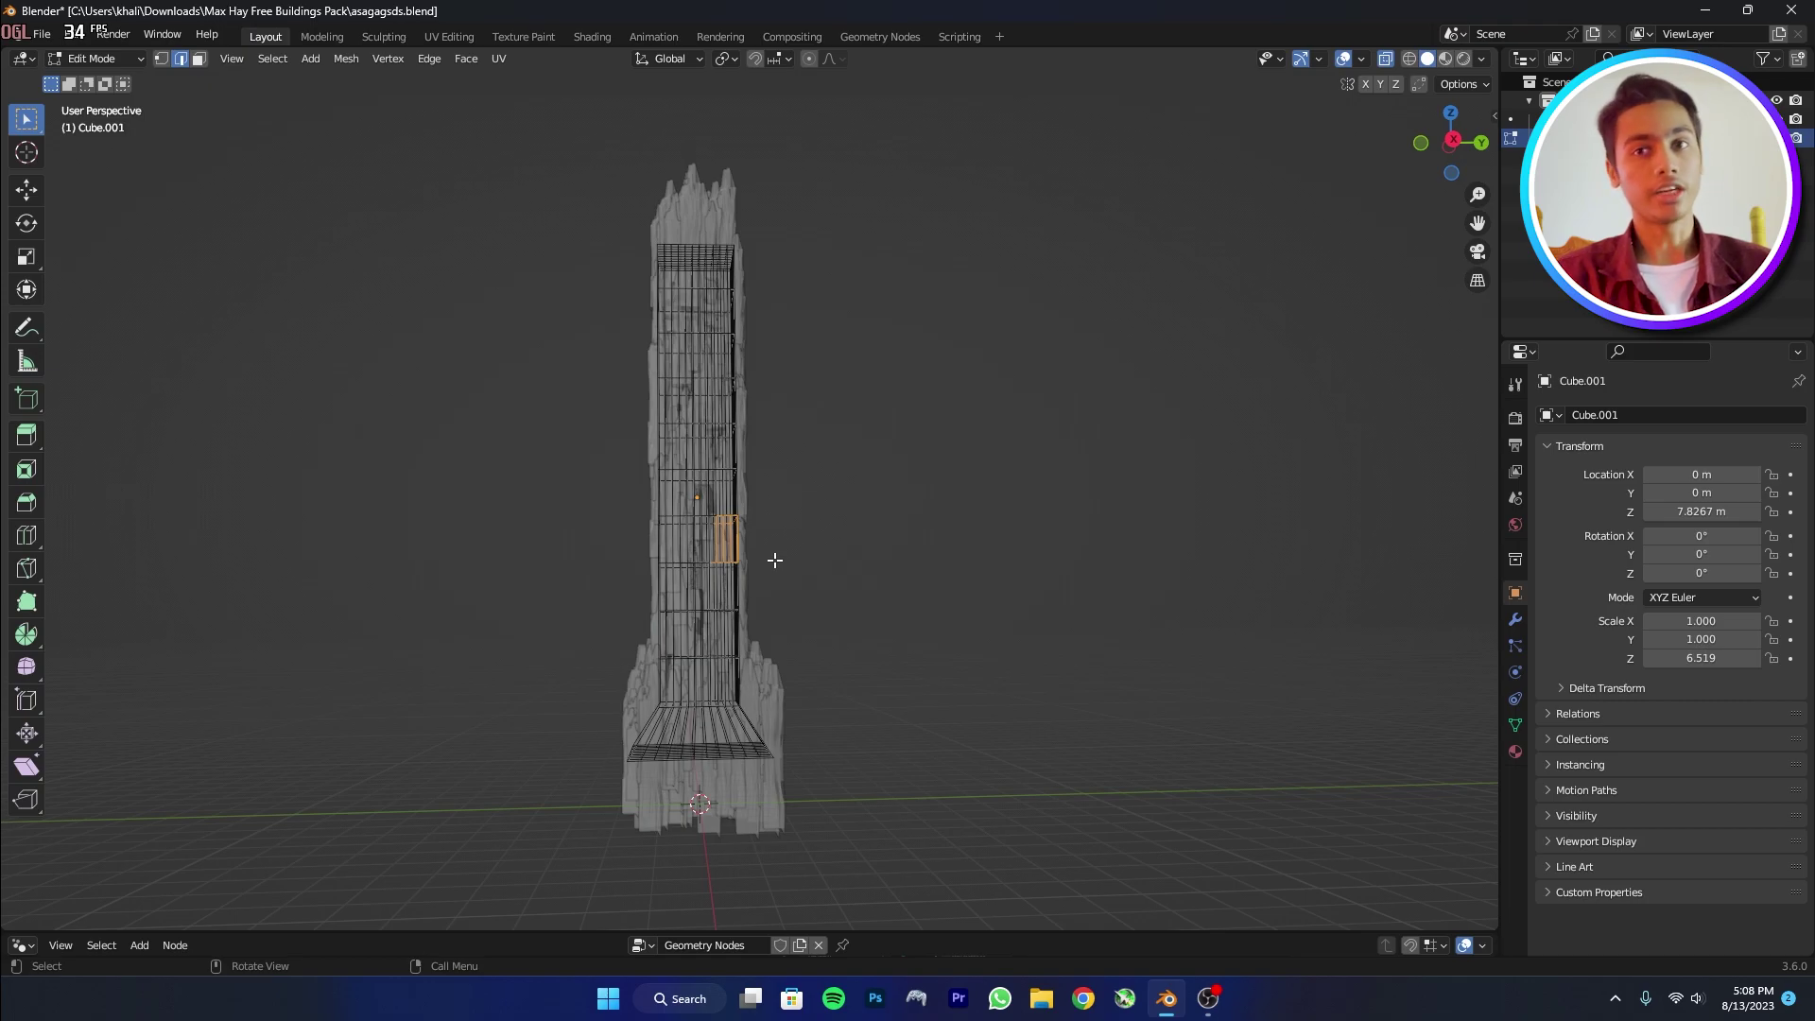
pyautogui.press('g')
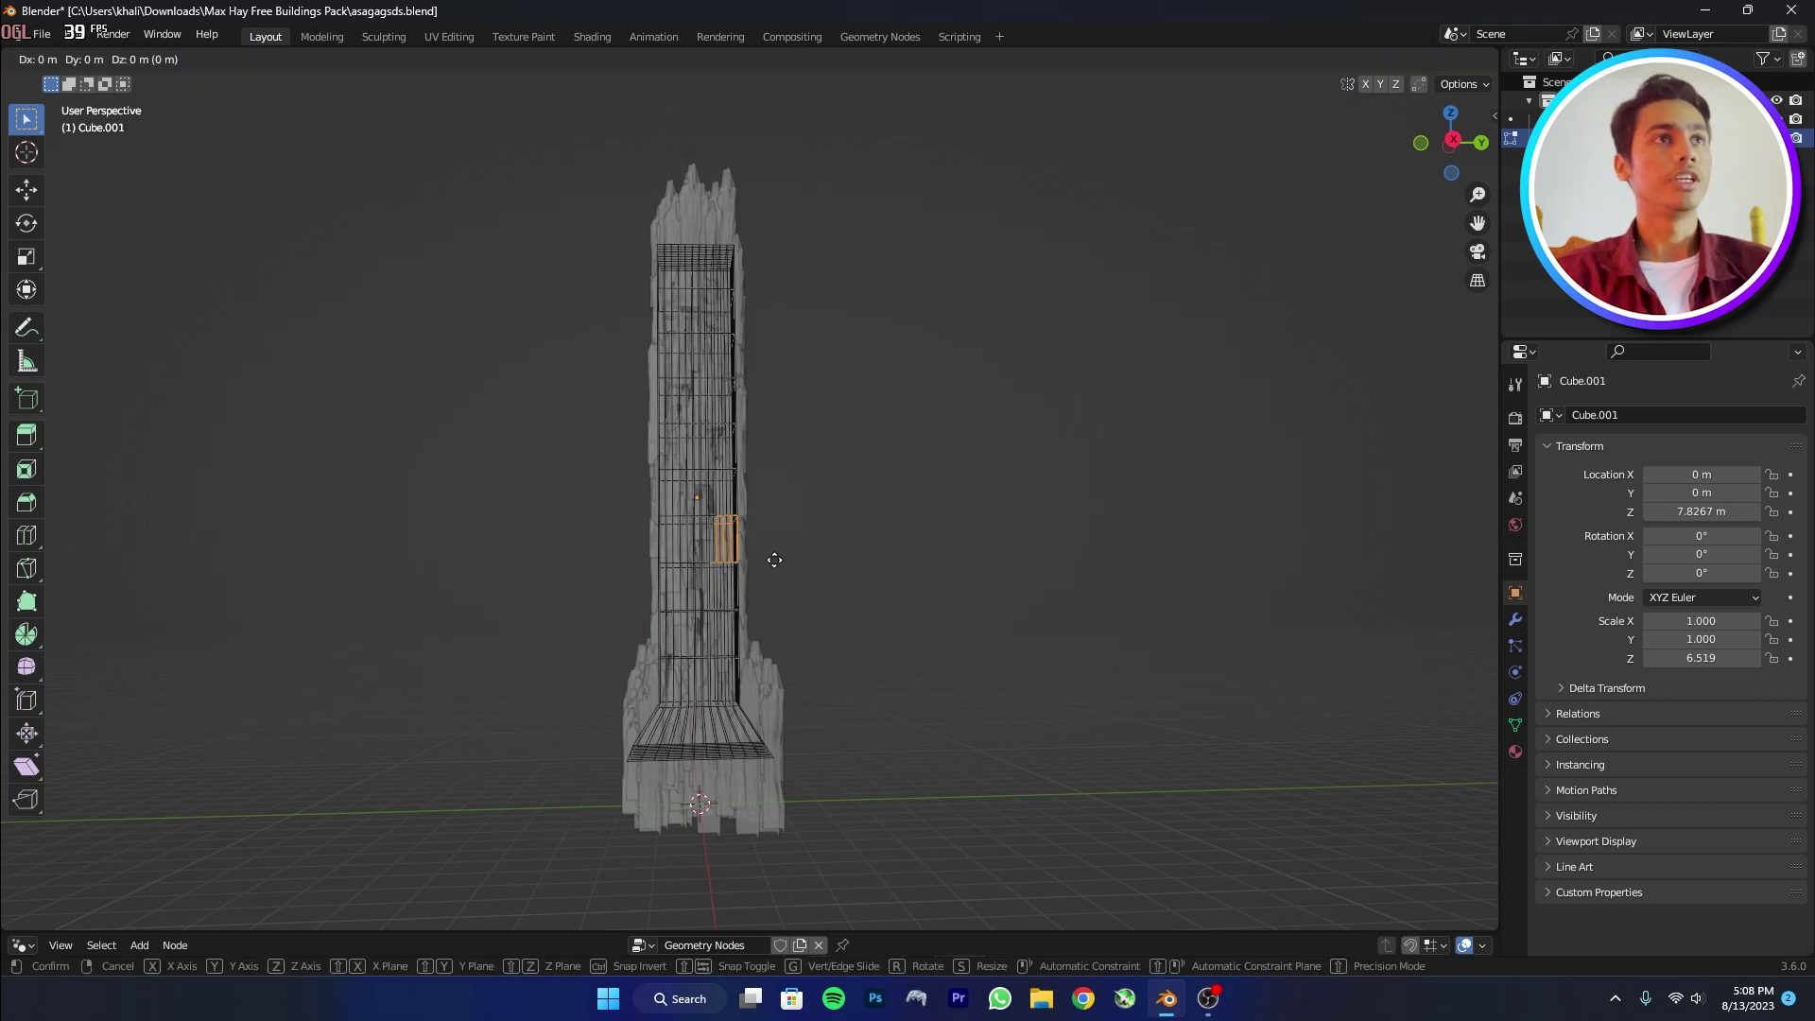
pyautogui.click(773, 543)
pyautogui.click(652, 520)
pyautogui.press('g')
pyautogui.click(688, 432)
# Reshape the column's upper part by moving patches near its top, raising the top ones along Z, and return to Object Mode.
pyautogui.click(749, 289)
pyautogui.press('g')
pyautogui.press('g')
pyautogui.press('z')
pyautogui.click(762, 111)
pyautogui.moveTo(636, 202); pyautogui.dragTo(673, 257)
pyautogui.press('g')
pyautogui.press('z')
pyautogui.moveTo(596, 790); pyautogui.dragTo(330, 869, button='middle')
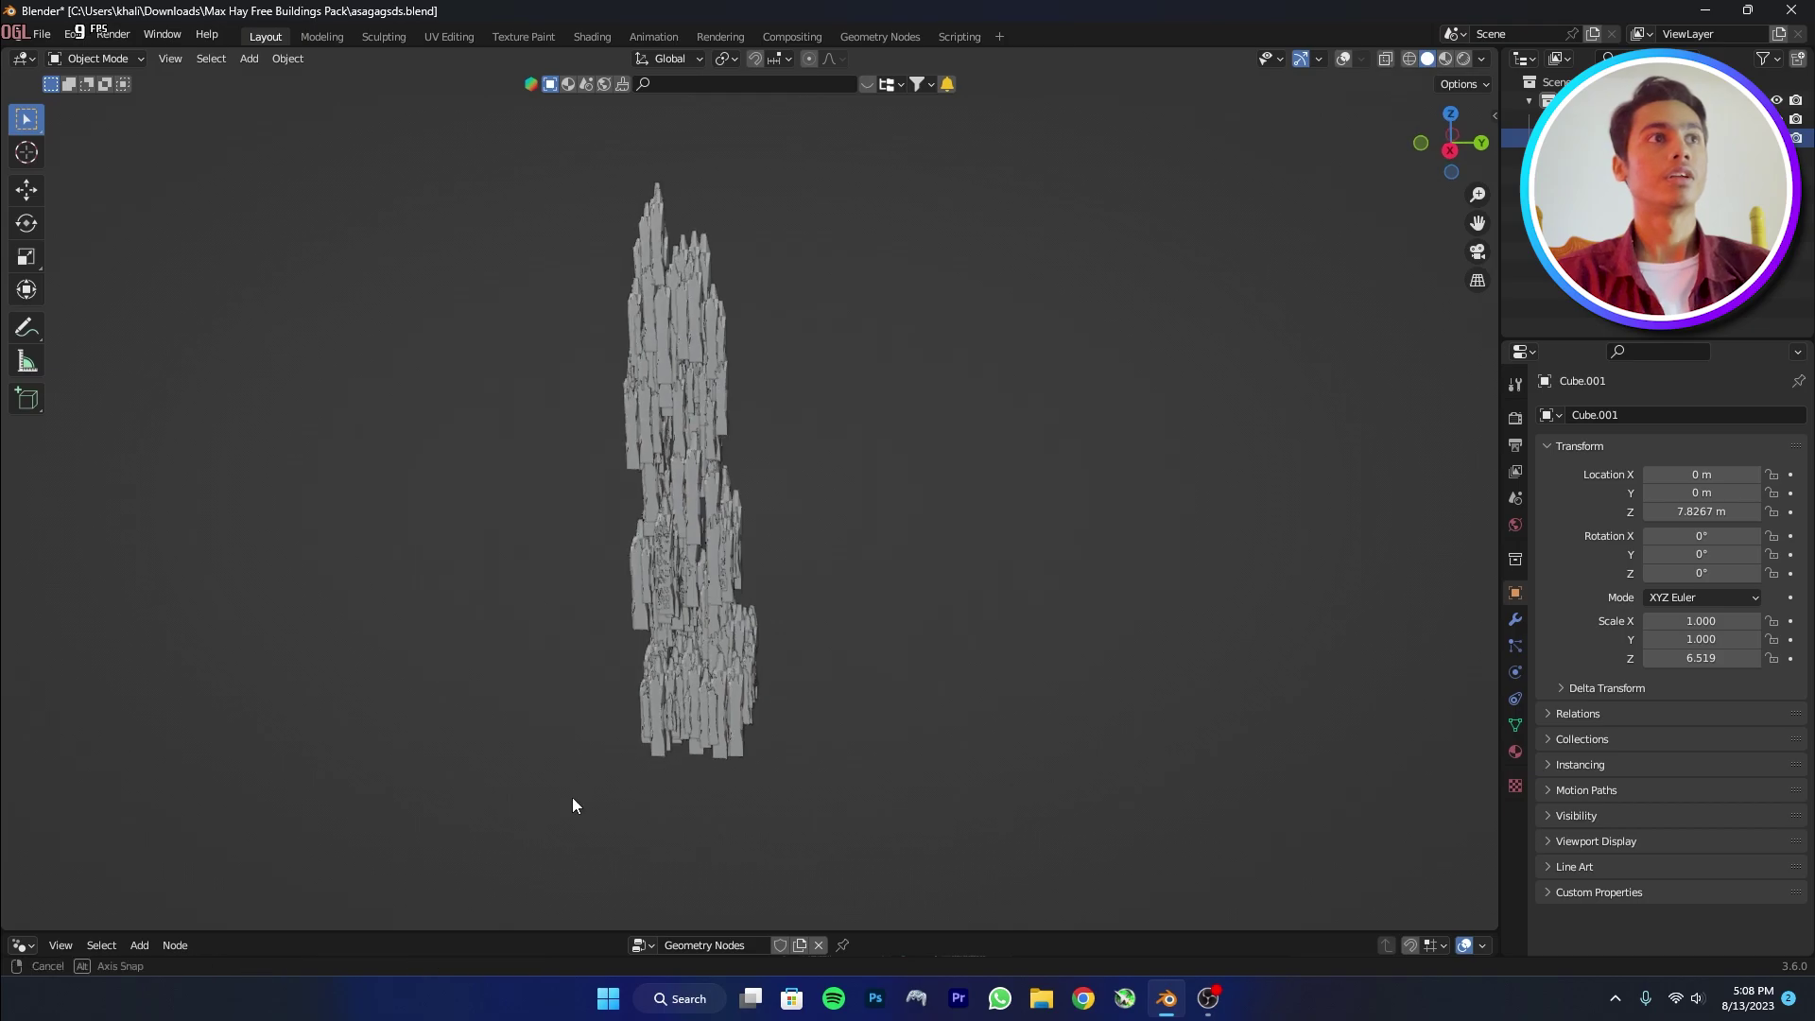
pyautogui.scroll(2, 711, 489)
pyautogui.moveTo(711, 490); pyautogui.dragTo(1452, 773, button='middle')
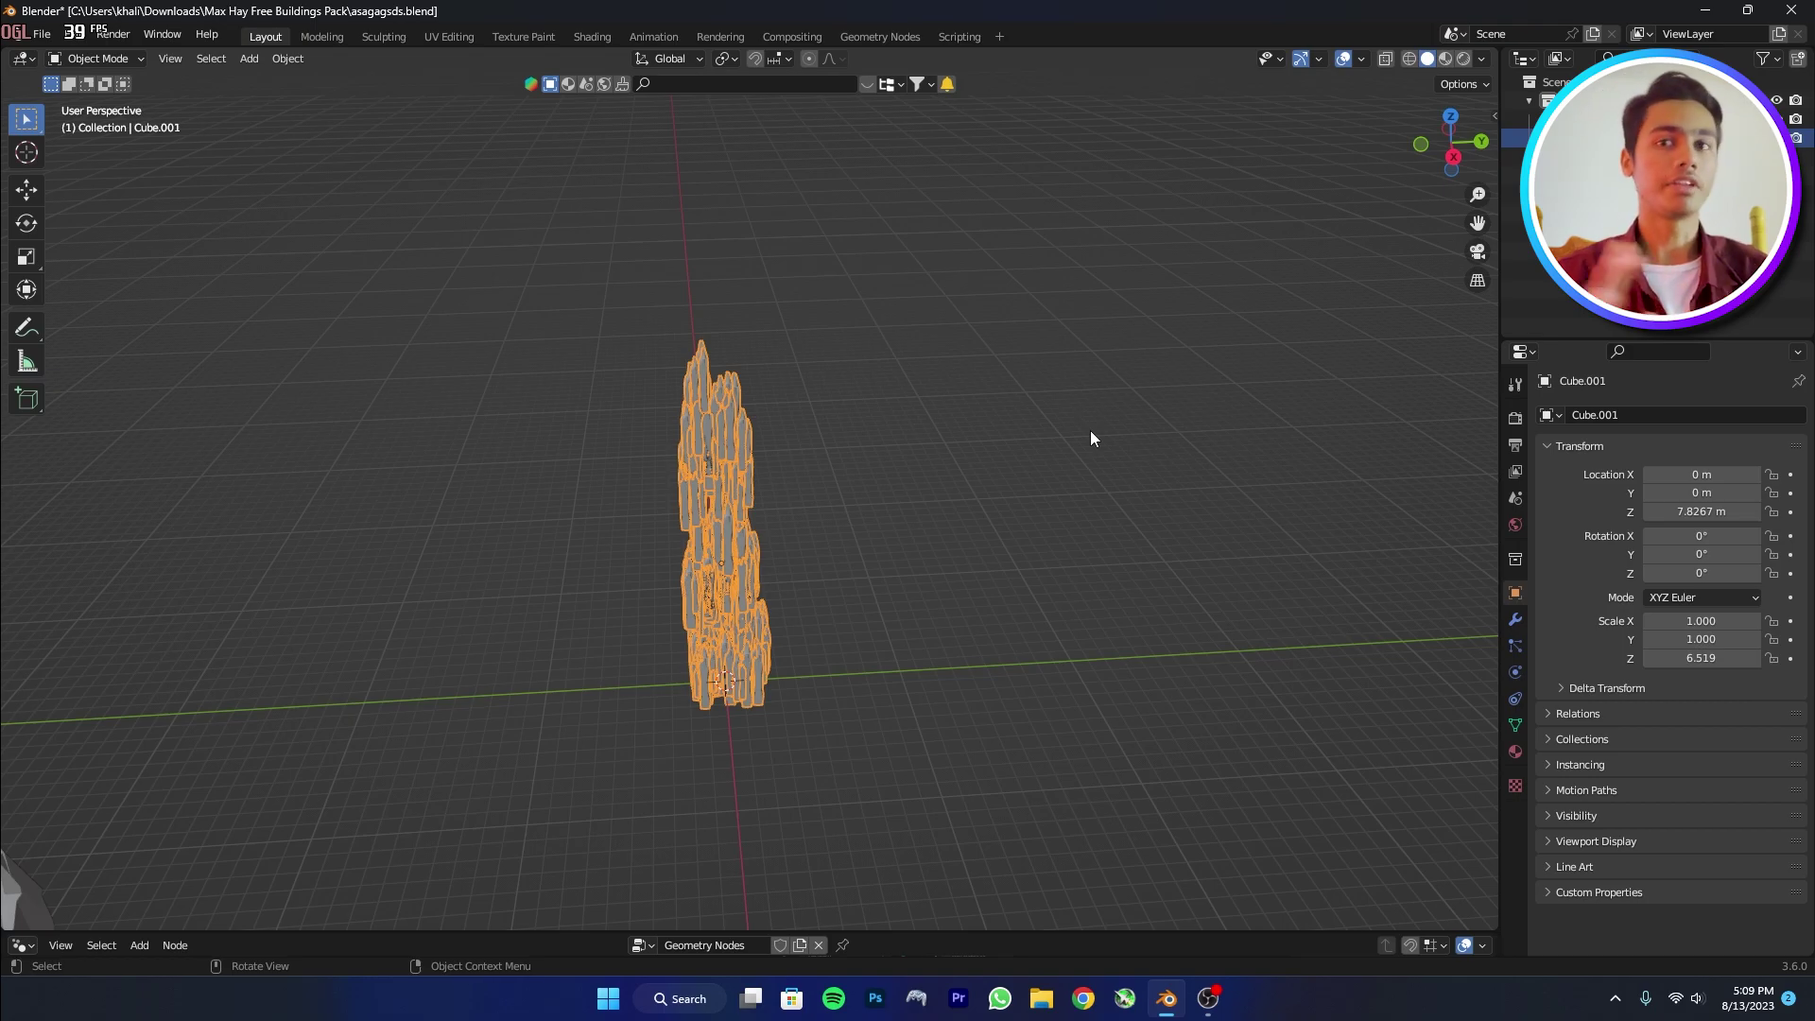
# Duplicate the pillar eight times in top view, spreading the copies into a loose cluster in front of the original.
pyautogui.press('`')
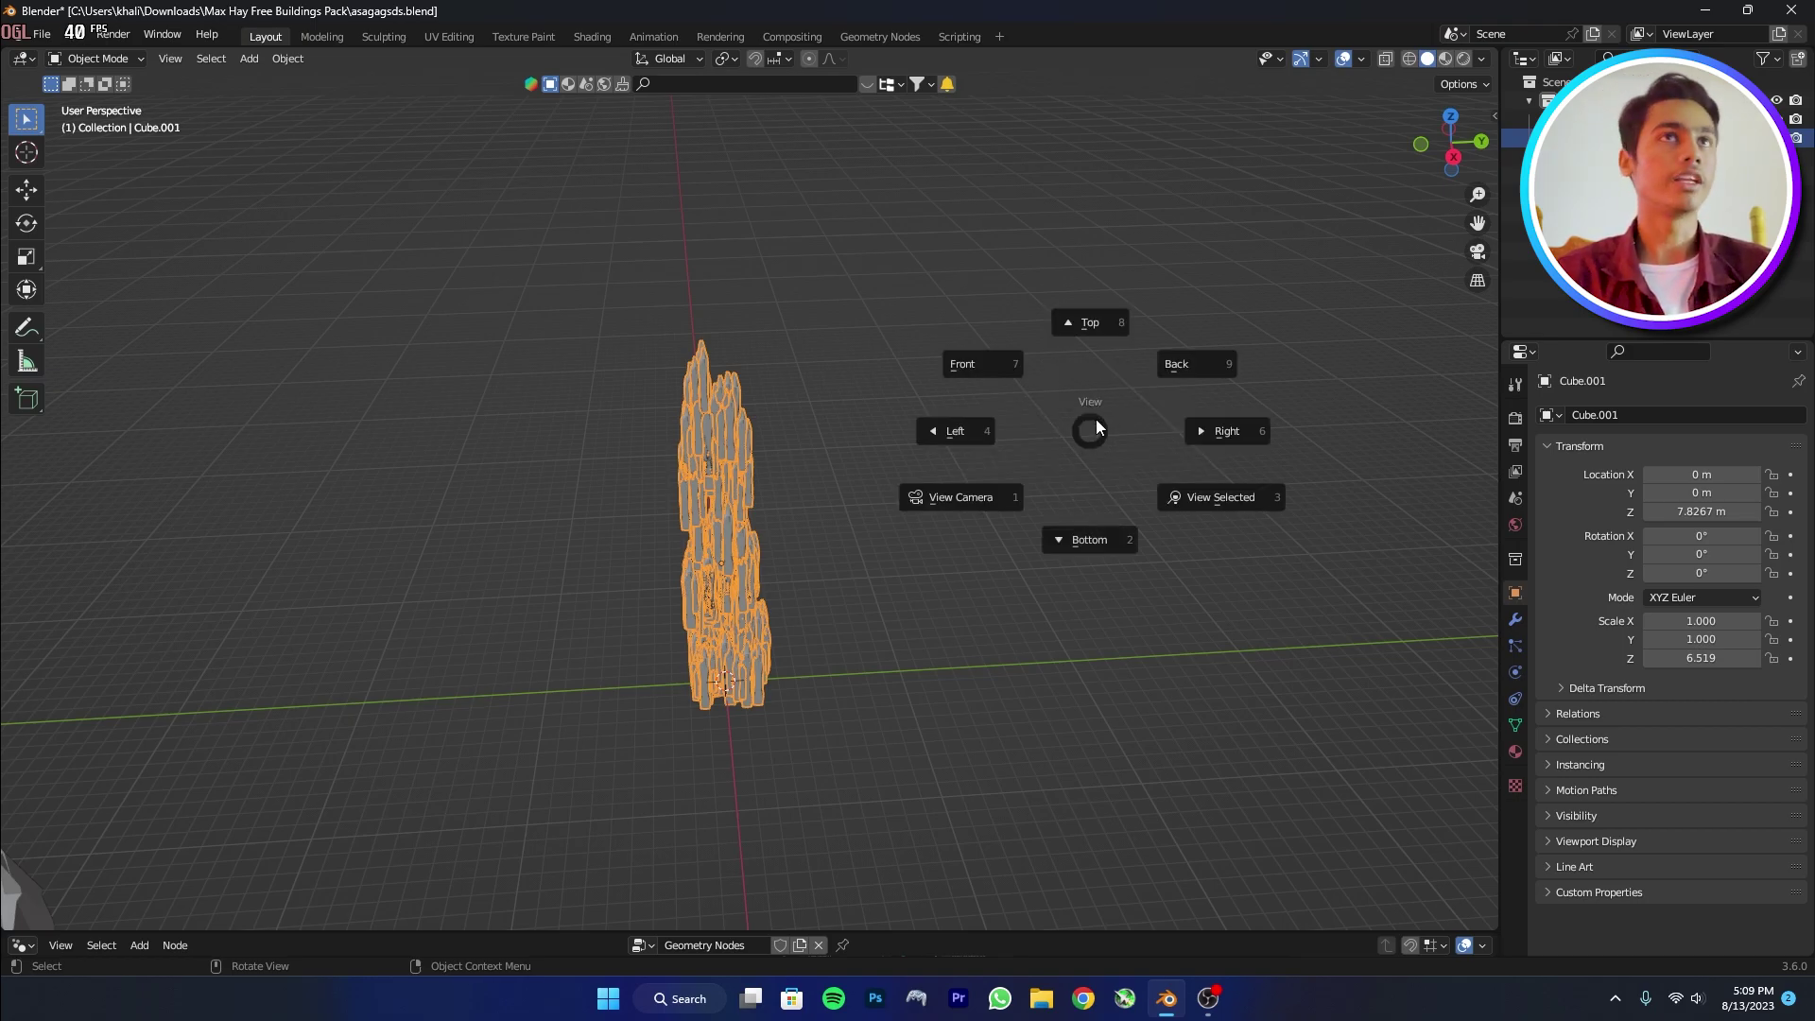
pyautogui.click(1106, 312)
pyautogui.hotkey('shift', 'd')
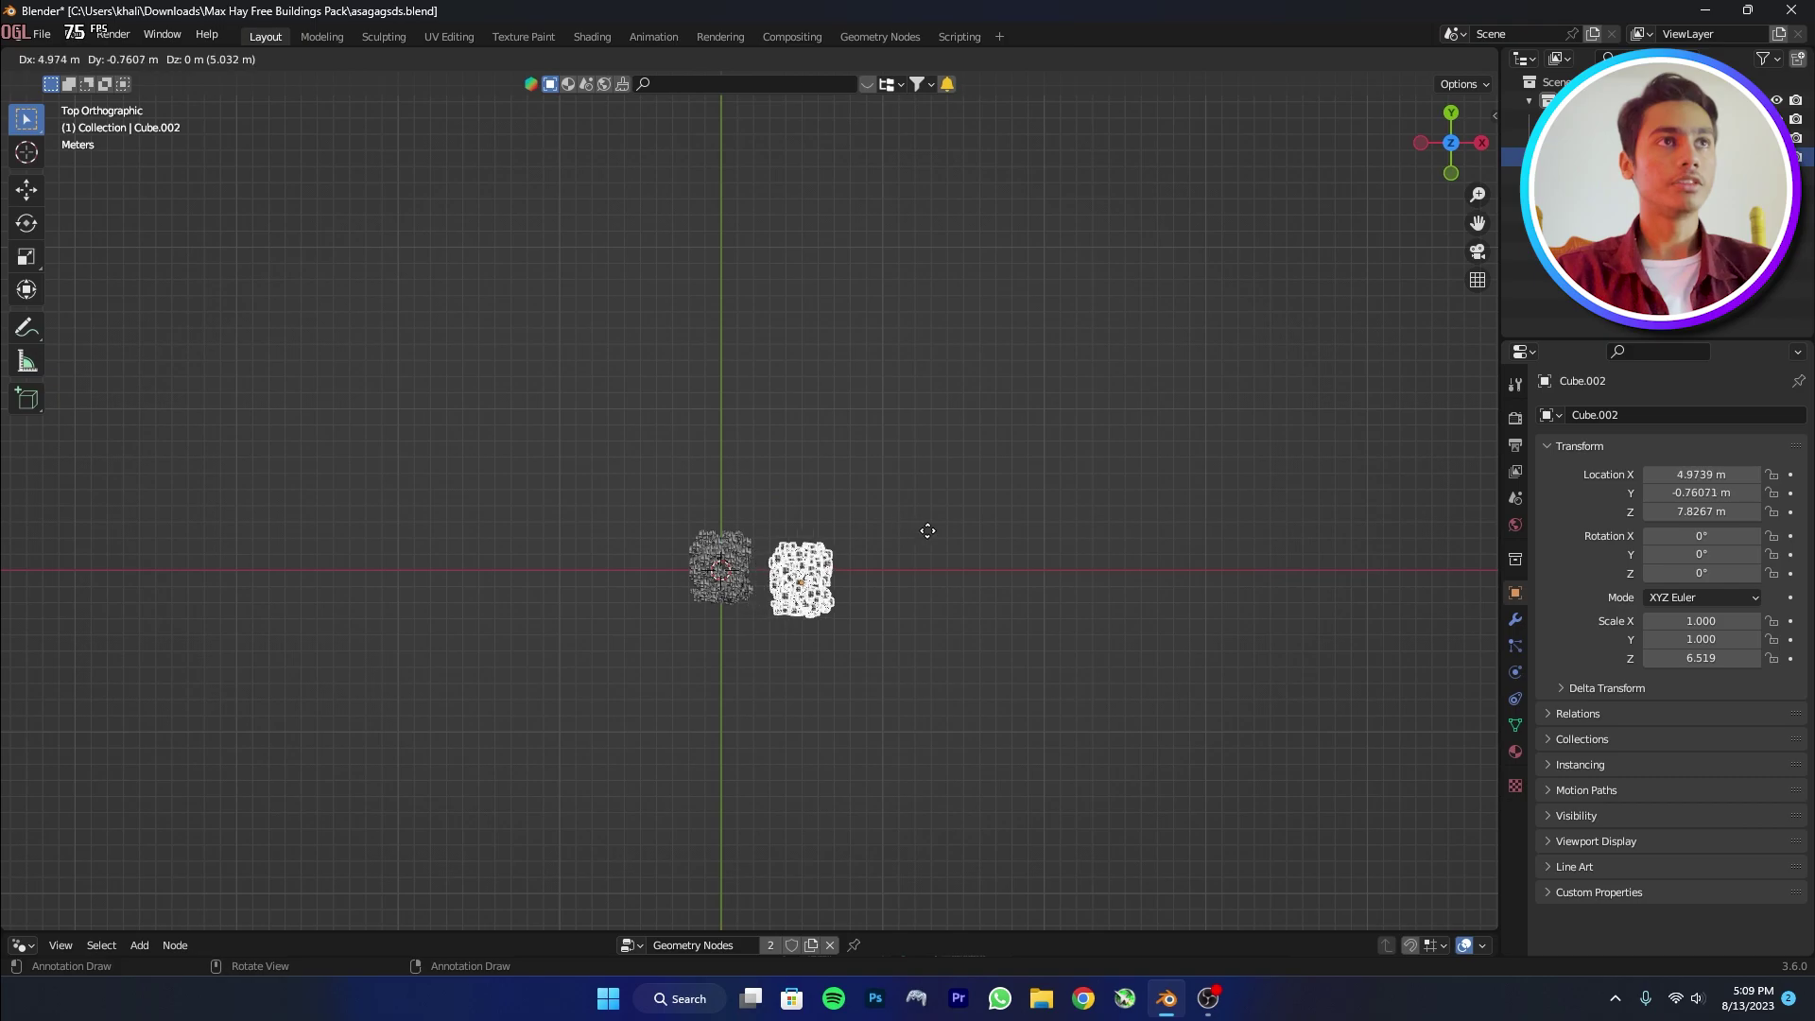
pyautogui.click(931, 531)
pyautogui.hotkey('shift', 'd')
pyautogui.click(761, 565)
pyautogui.hotkey('shift', 'd')
pyautogui.click(873, 631)
pyautogui.hotkey('shift', 'd')
pyautogui.click(972, 661)
pyautogui.hotkey('shift', 'd')
pyautogui.click(791, 690)
pyautogui.hotkey('shift', 'd')
pyautogui.click(915, 730)
pyautogui.hotkey('shift', 'd')
pyautogui.click(811, 764)
pyautogui.hotkey('shift', 'd')
pyautogui.click(981, 809)
pyautogui.moveTo(981, 809); pyautogui.dragTo(889, 610, button='middle')
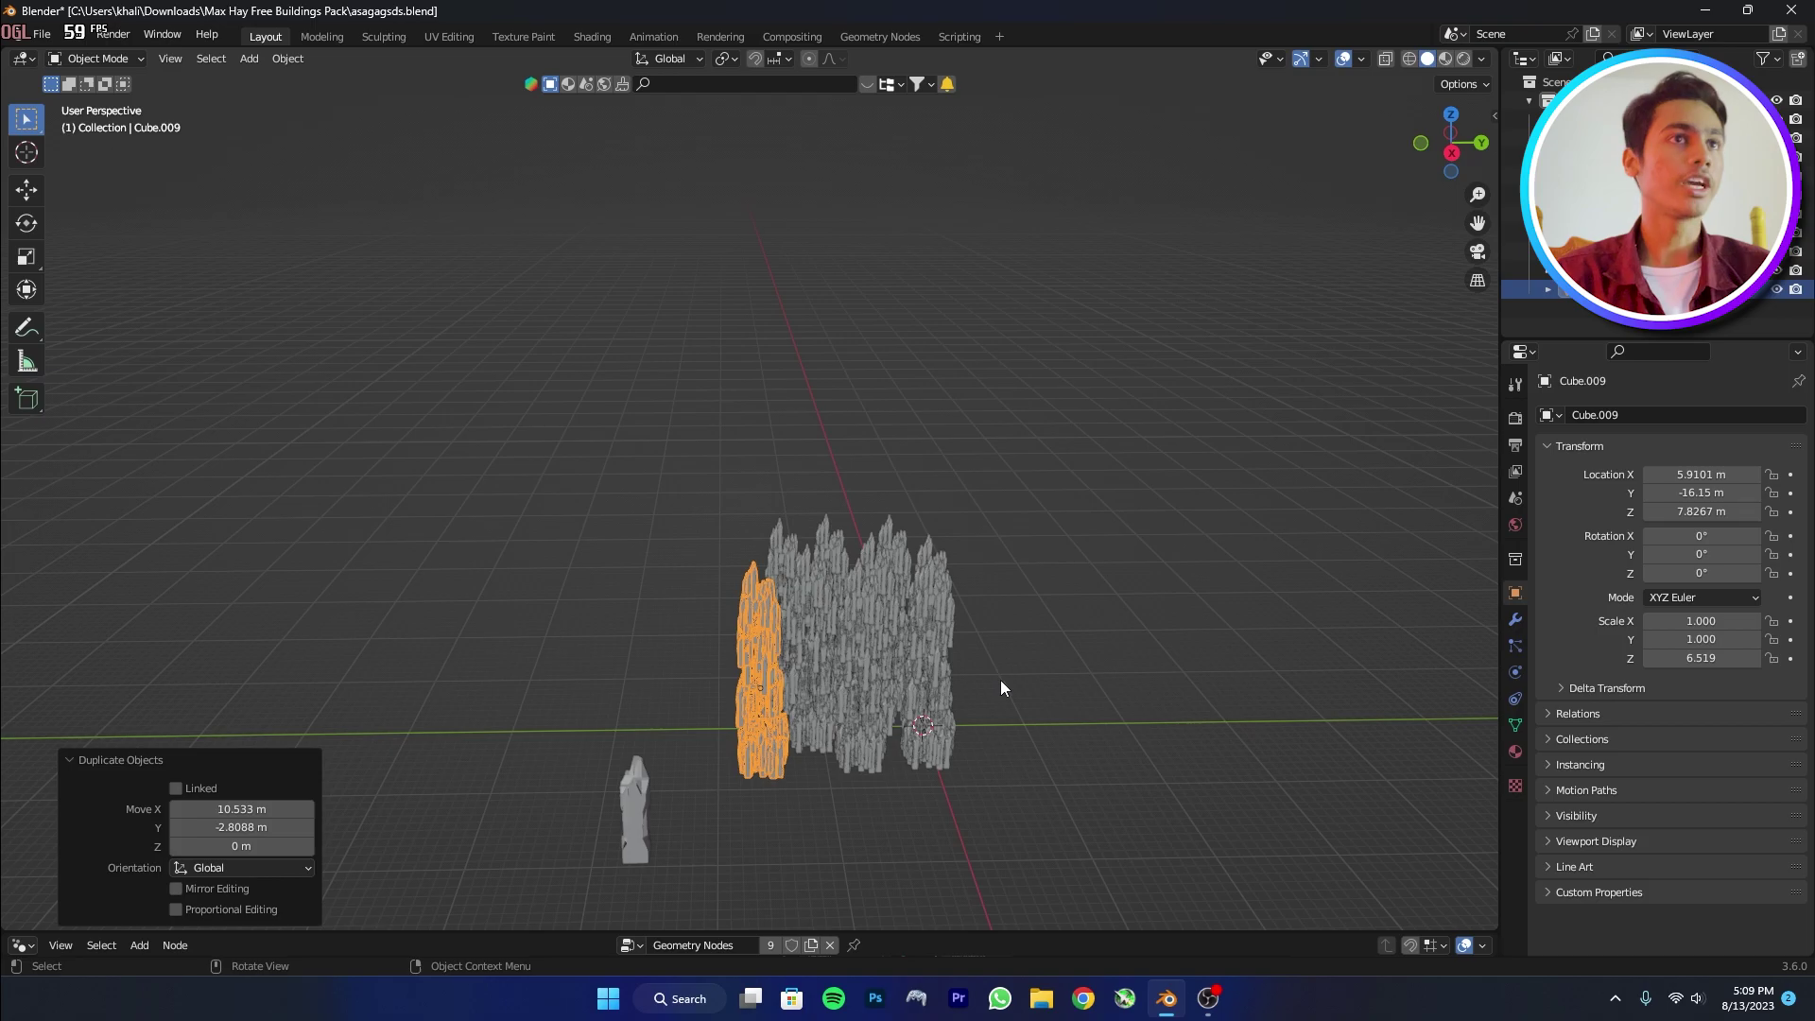
pyautogui.moveTo(1000, 679); pyautogui.dragTo(624, 648, button='middle')
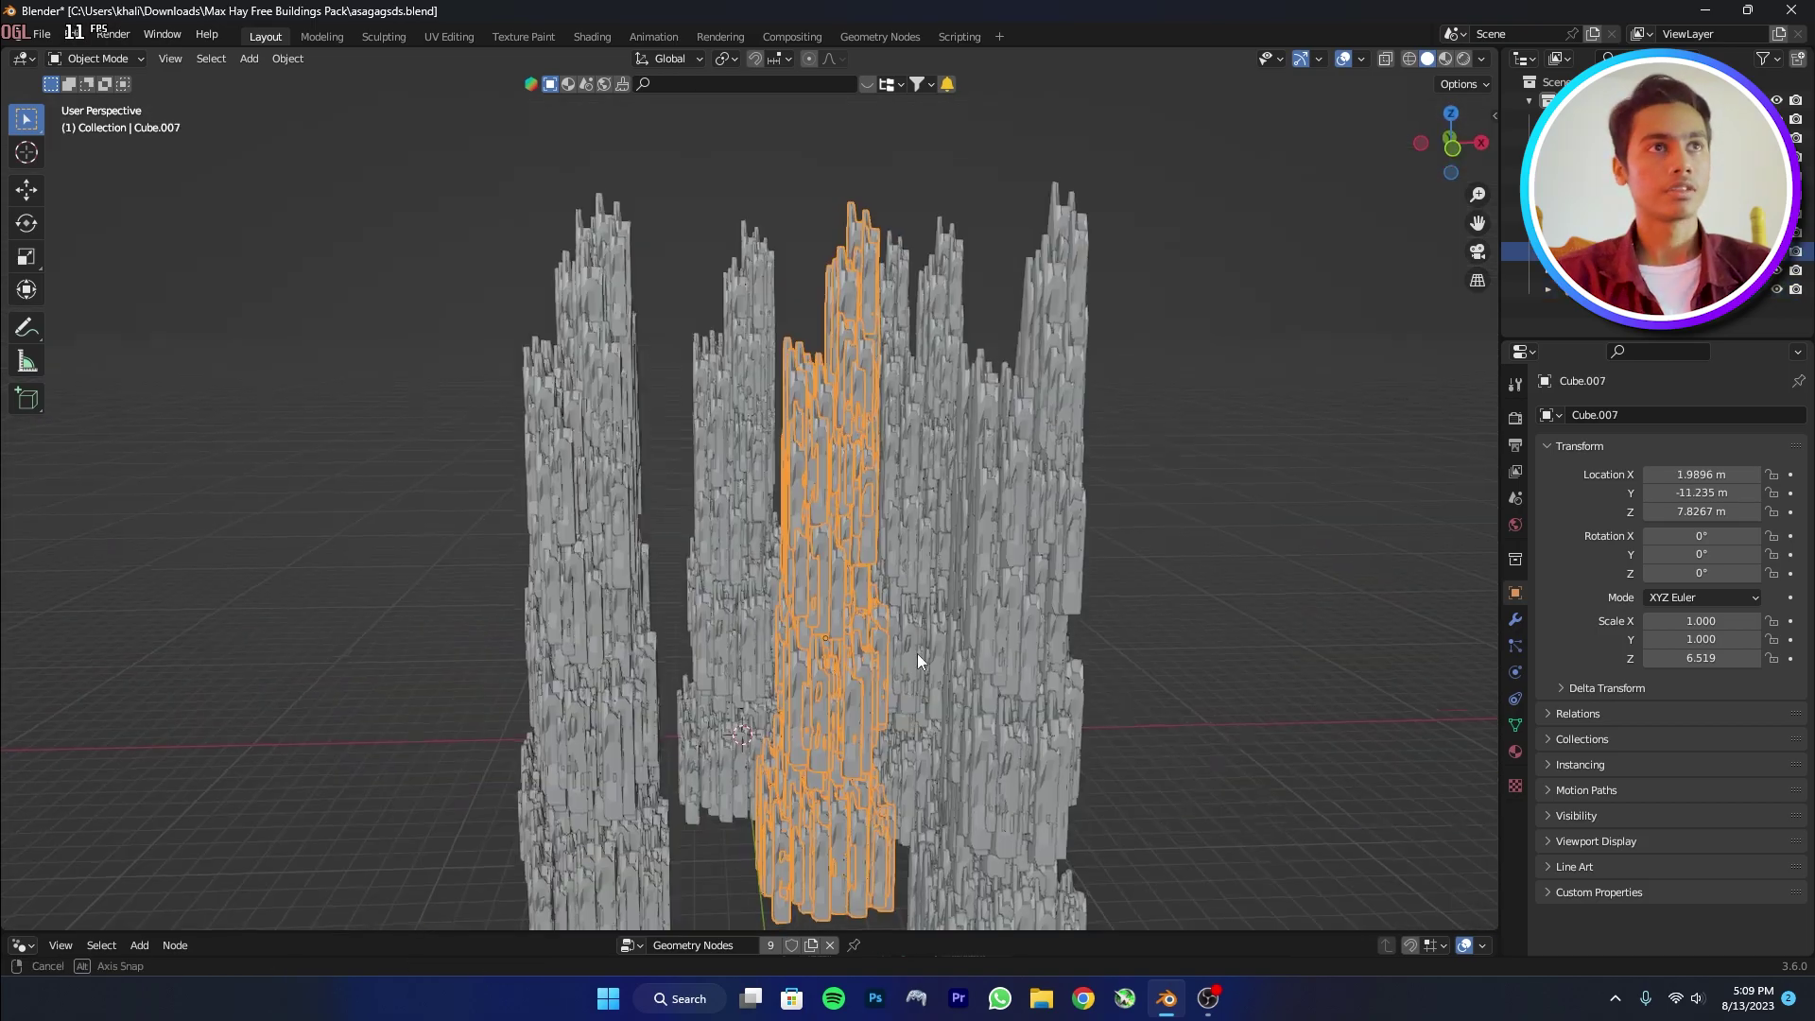
pyautogui.moveTo(917, 654); pyautogui.dragTo(938, 653, button='middle')
pyautogui.scroll(-1, 1012, 643)
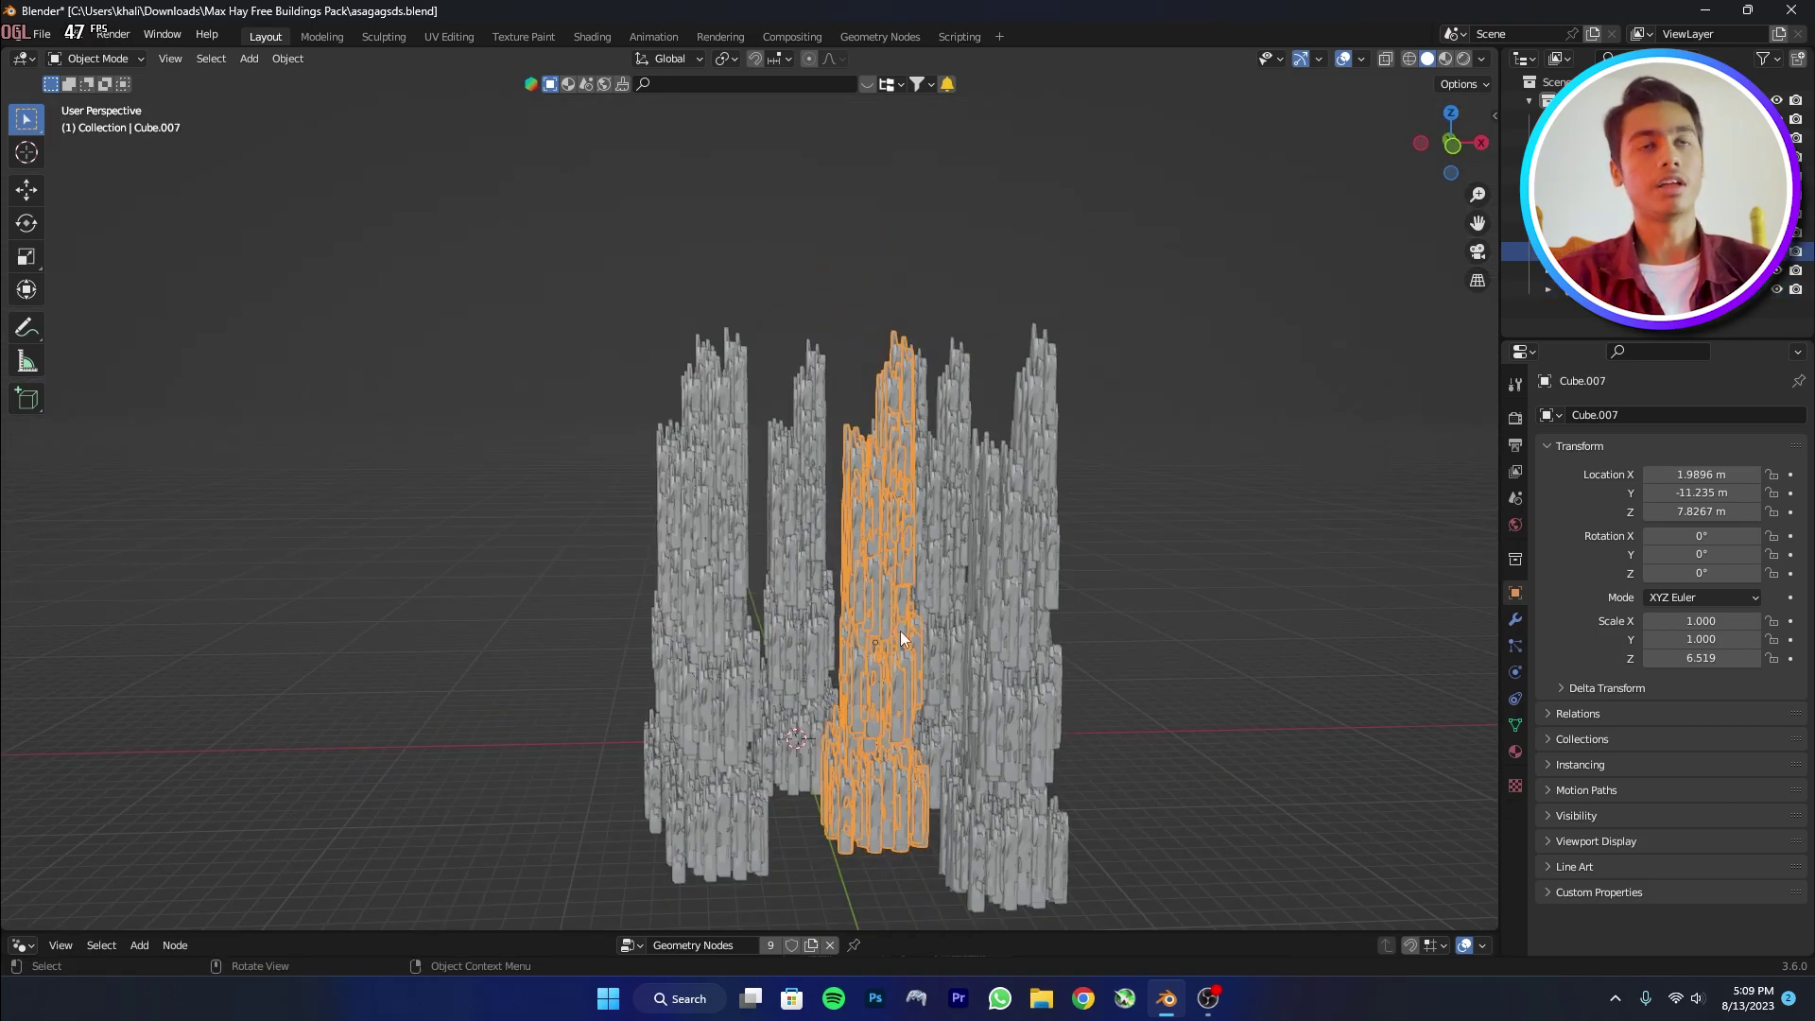
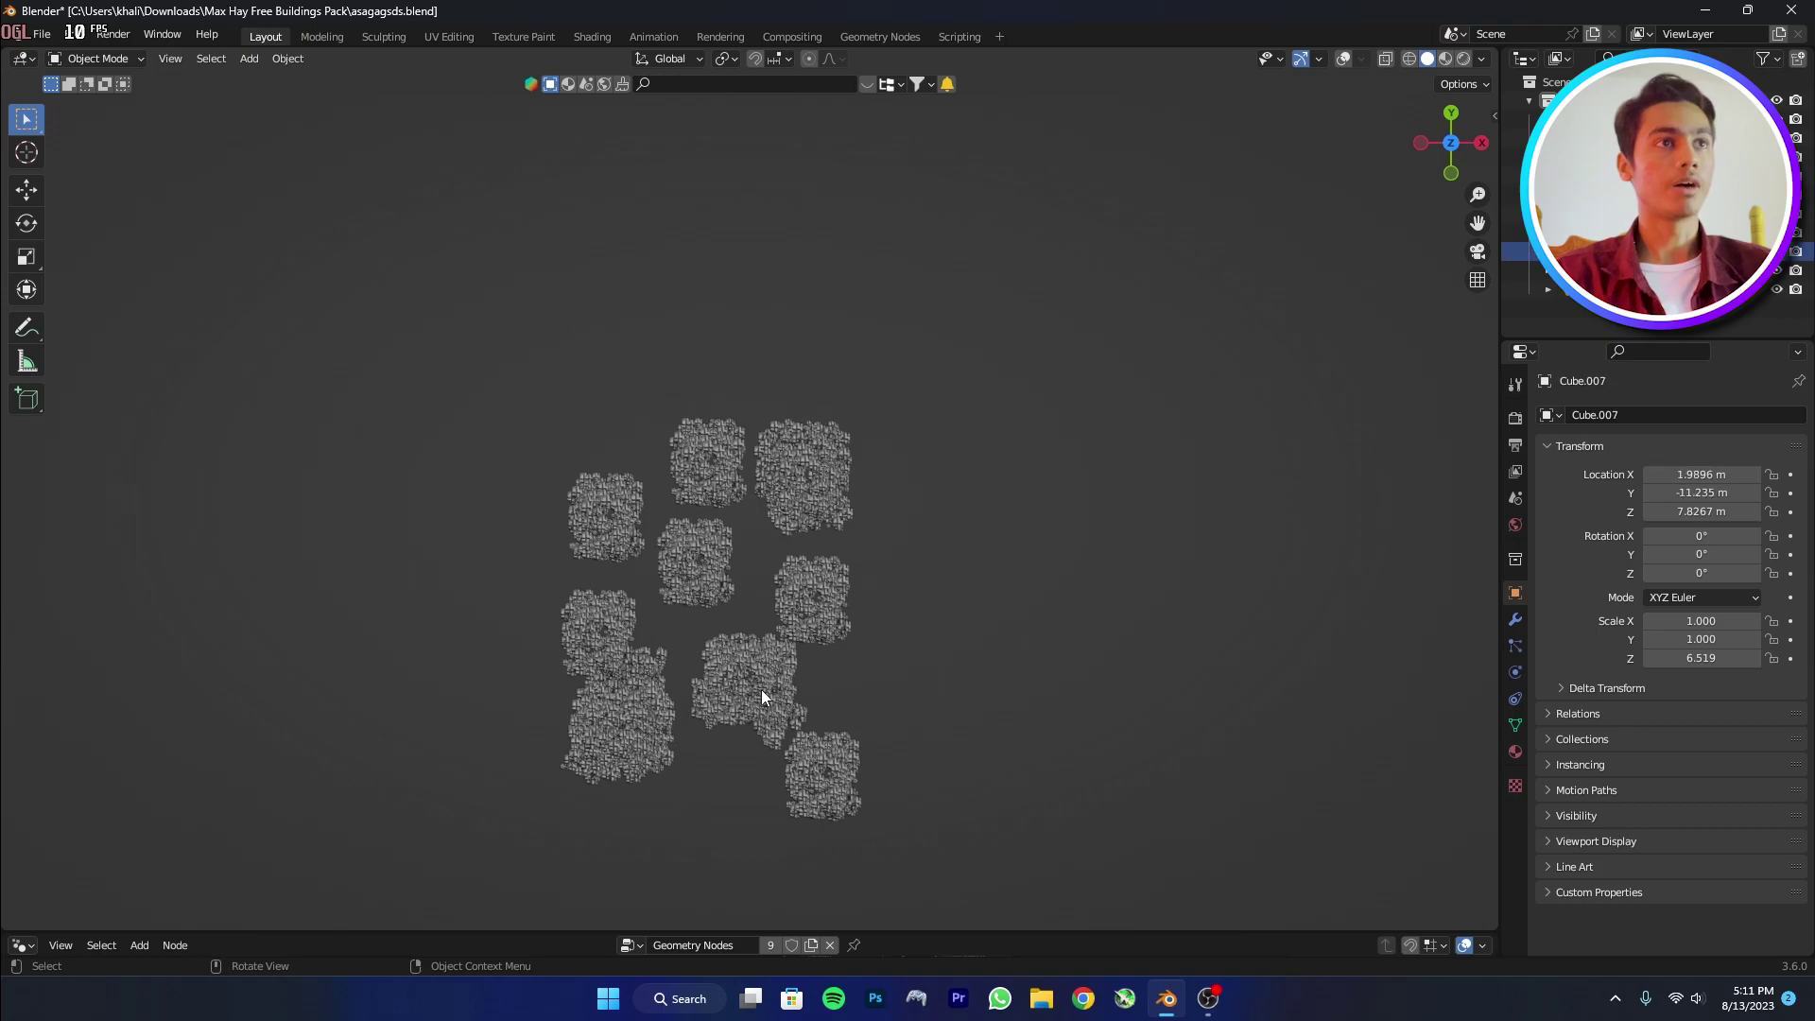
# Move the frontmost pillar Cube.009 about 2.7 m toward negative X and slightly adjust its scale.
pyautogui.click(830, 797)
pyautogui.click(830, 788)
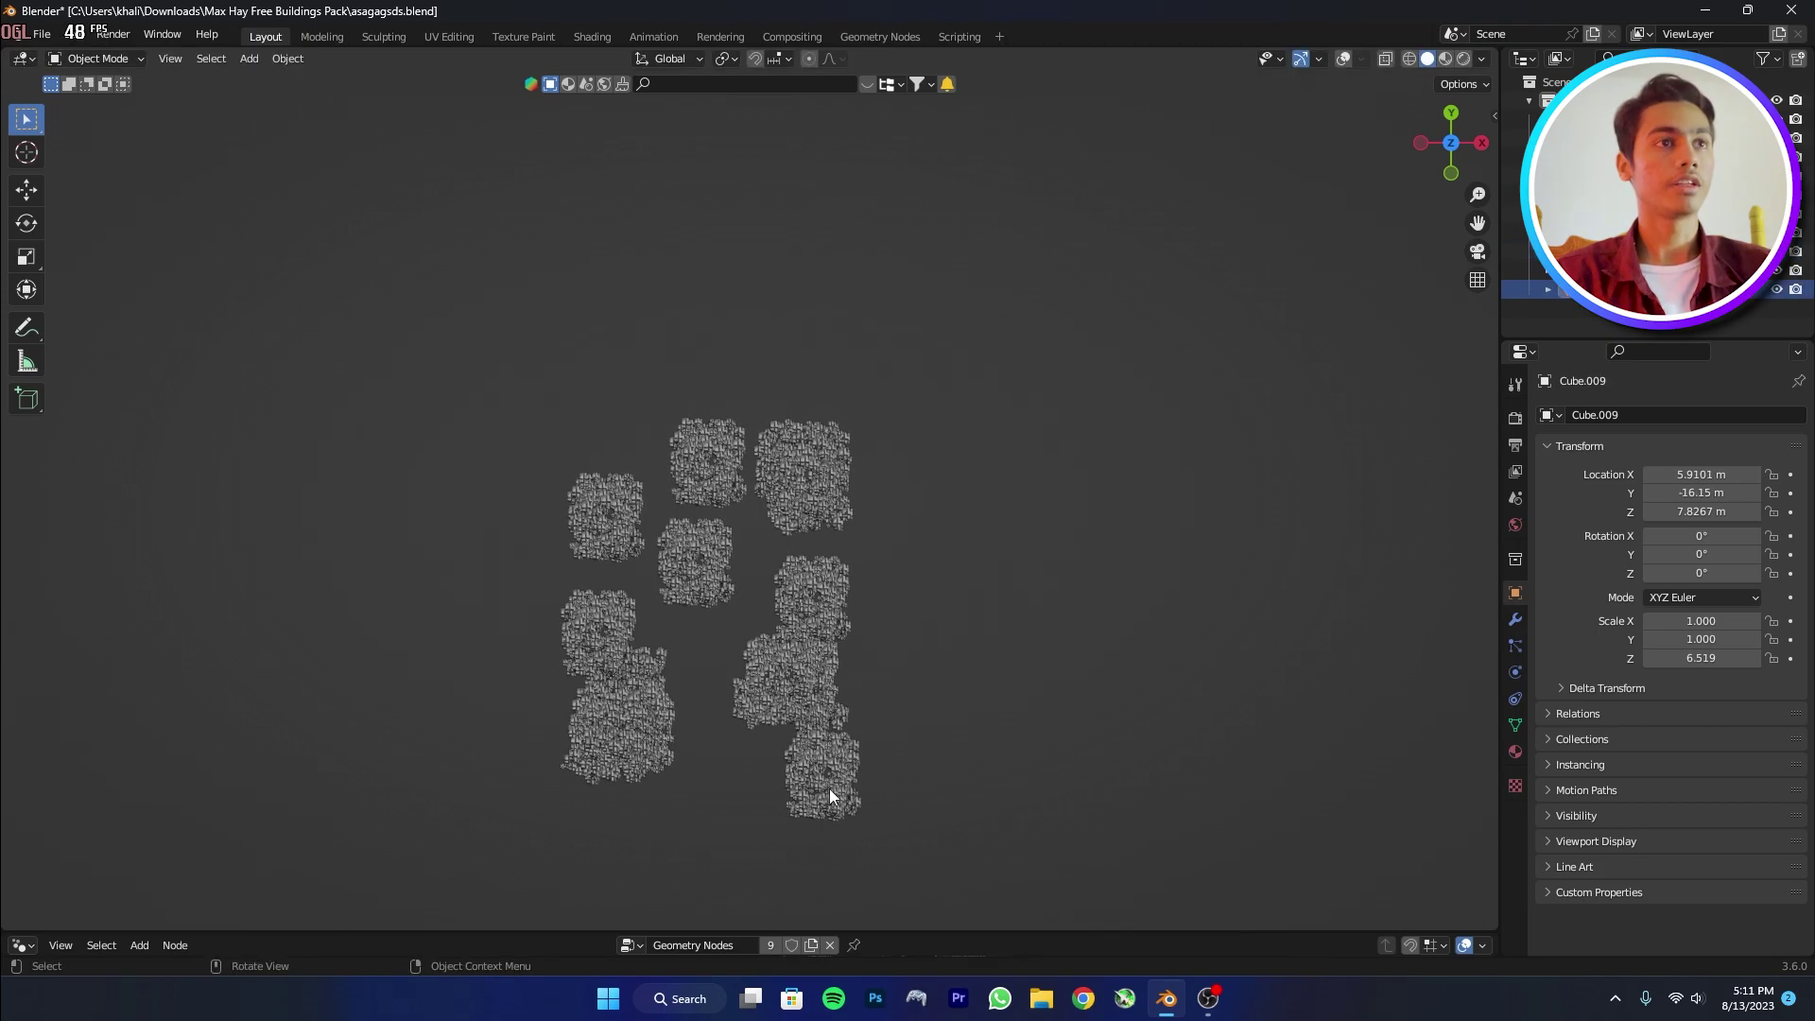
pyautogui.press('g')
pyautogui.click(743, 794)
pyautogui.press('s')
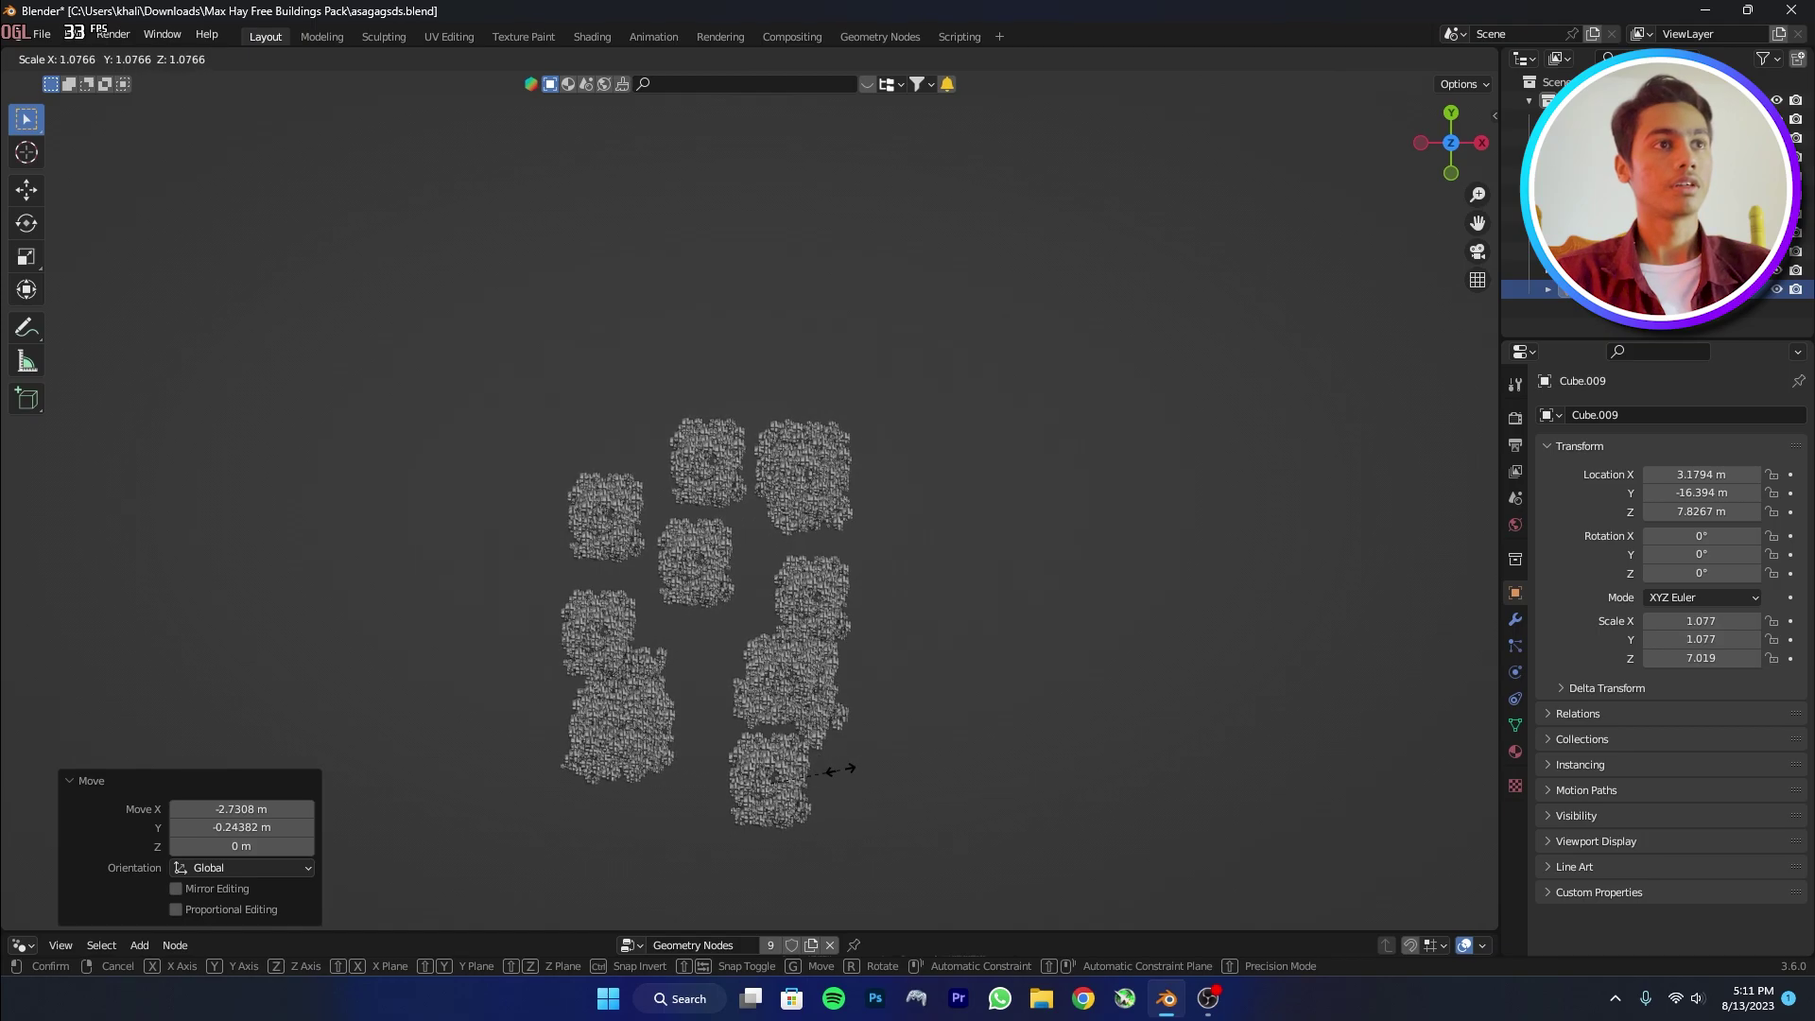
pyautogui.click(828, 757)
# Vary three pillar sizes: shrink inner Cube.004 to 0.772, enlarge the rear pillar on the negative X side, and slightly shrink the rear middle one.
pyautogui.click(724, 565)
pyautogui.press('s')
pyautogui.click(678, 508)
pyautogui.click(617, 520)
pyautogui.press('s')
pyautogui.click(671, 479)
pyautogui.click(709, 465)
pyautogui.press('s')
pyautogui.click(813, 468)
# Reposition Cube.002 to about X 4.88, Y -1.35 m and move the small pillar Cube.004 against the row on the negative X side.
pyautogui.click(820, 469)
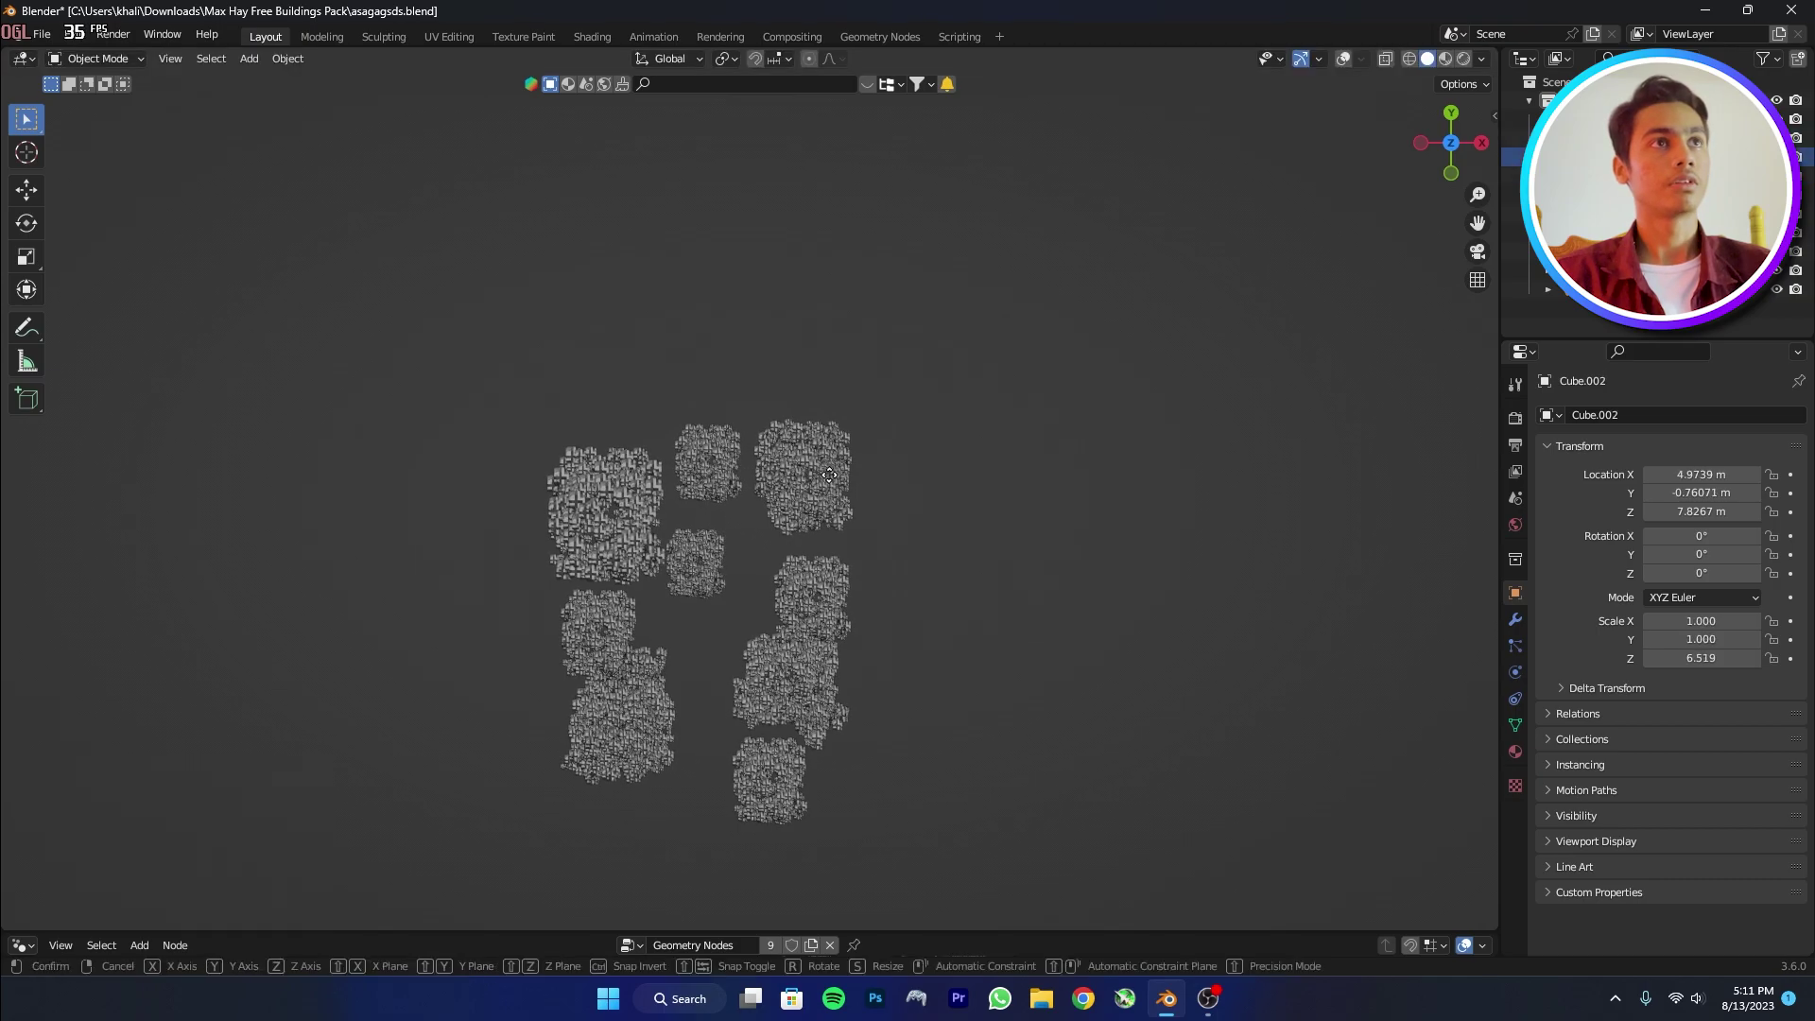
pyautogui.press('g')
pyautogui.click(679, 565)
pyautogui.press('g')
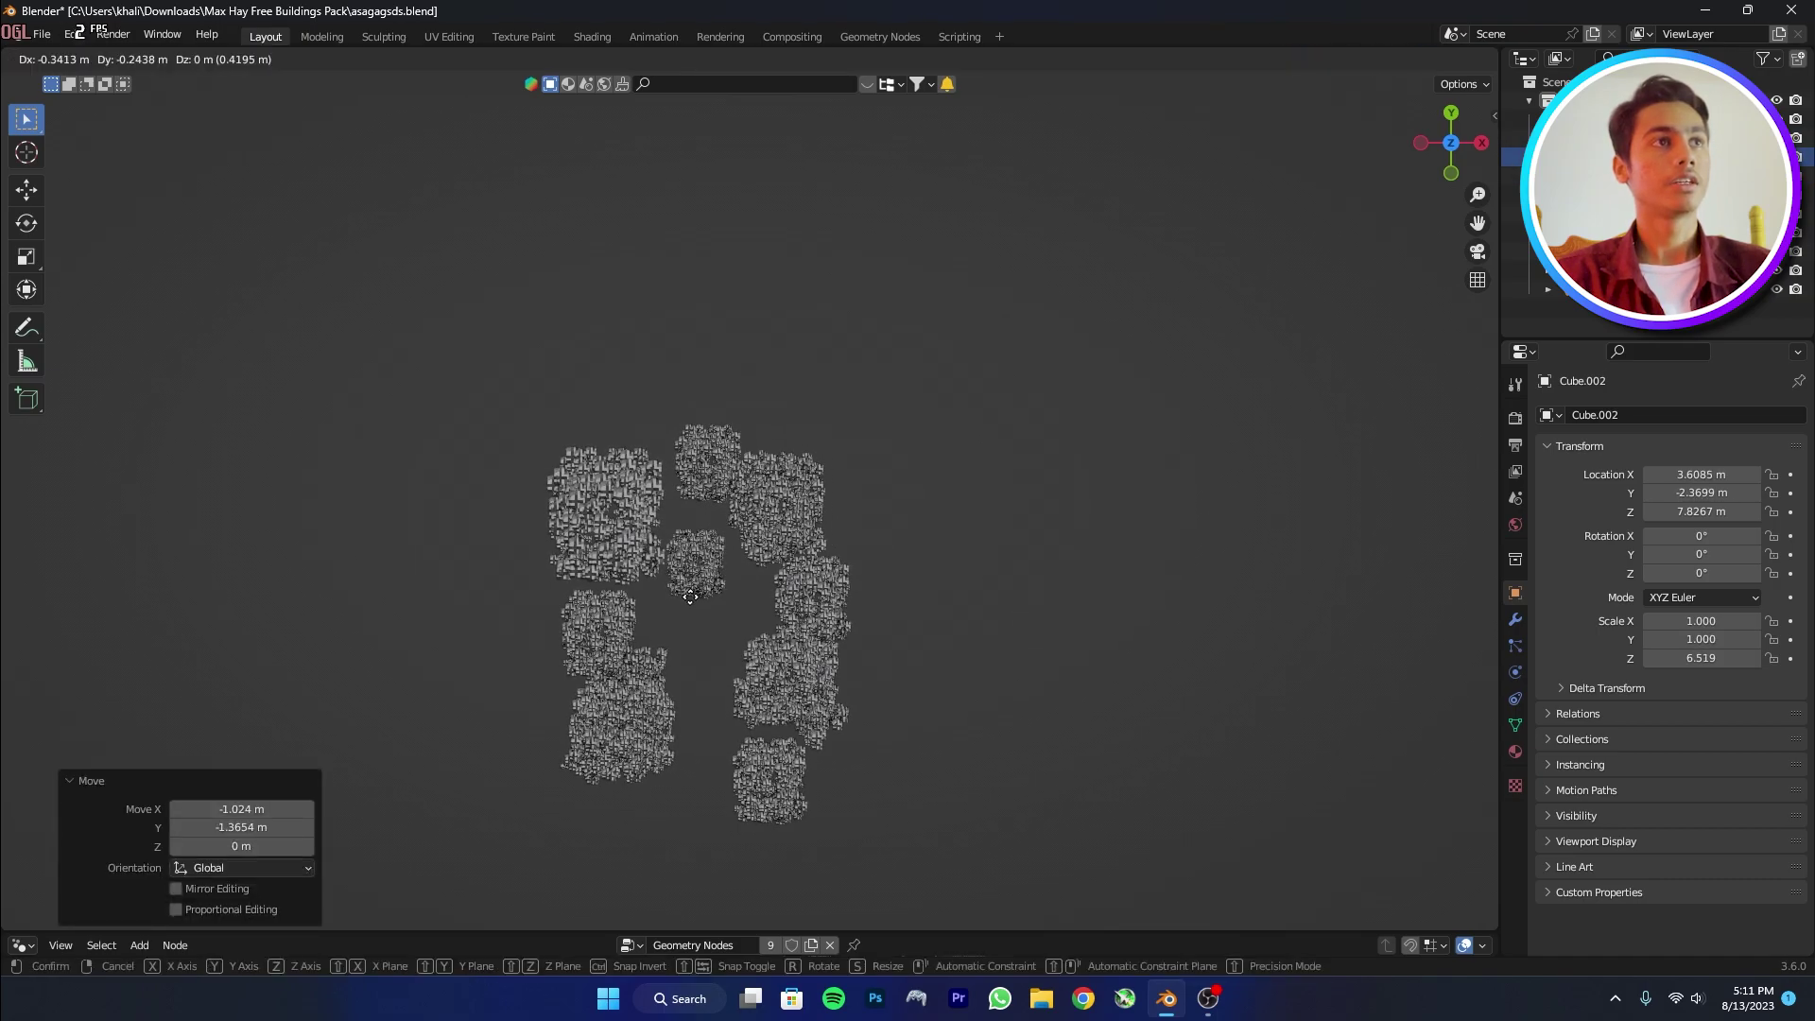
pyautogui.click(688, 573)
pyautogui.click(682, 576)
pyautogui.press('g')
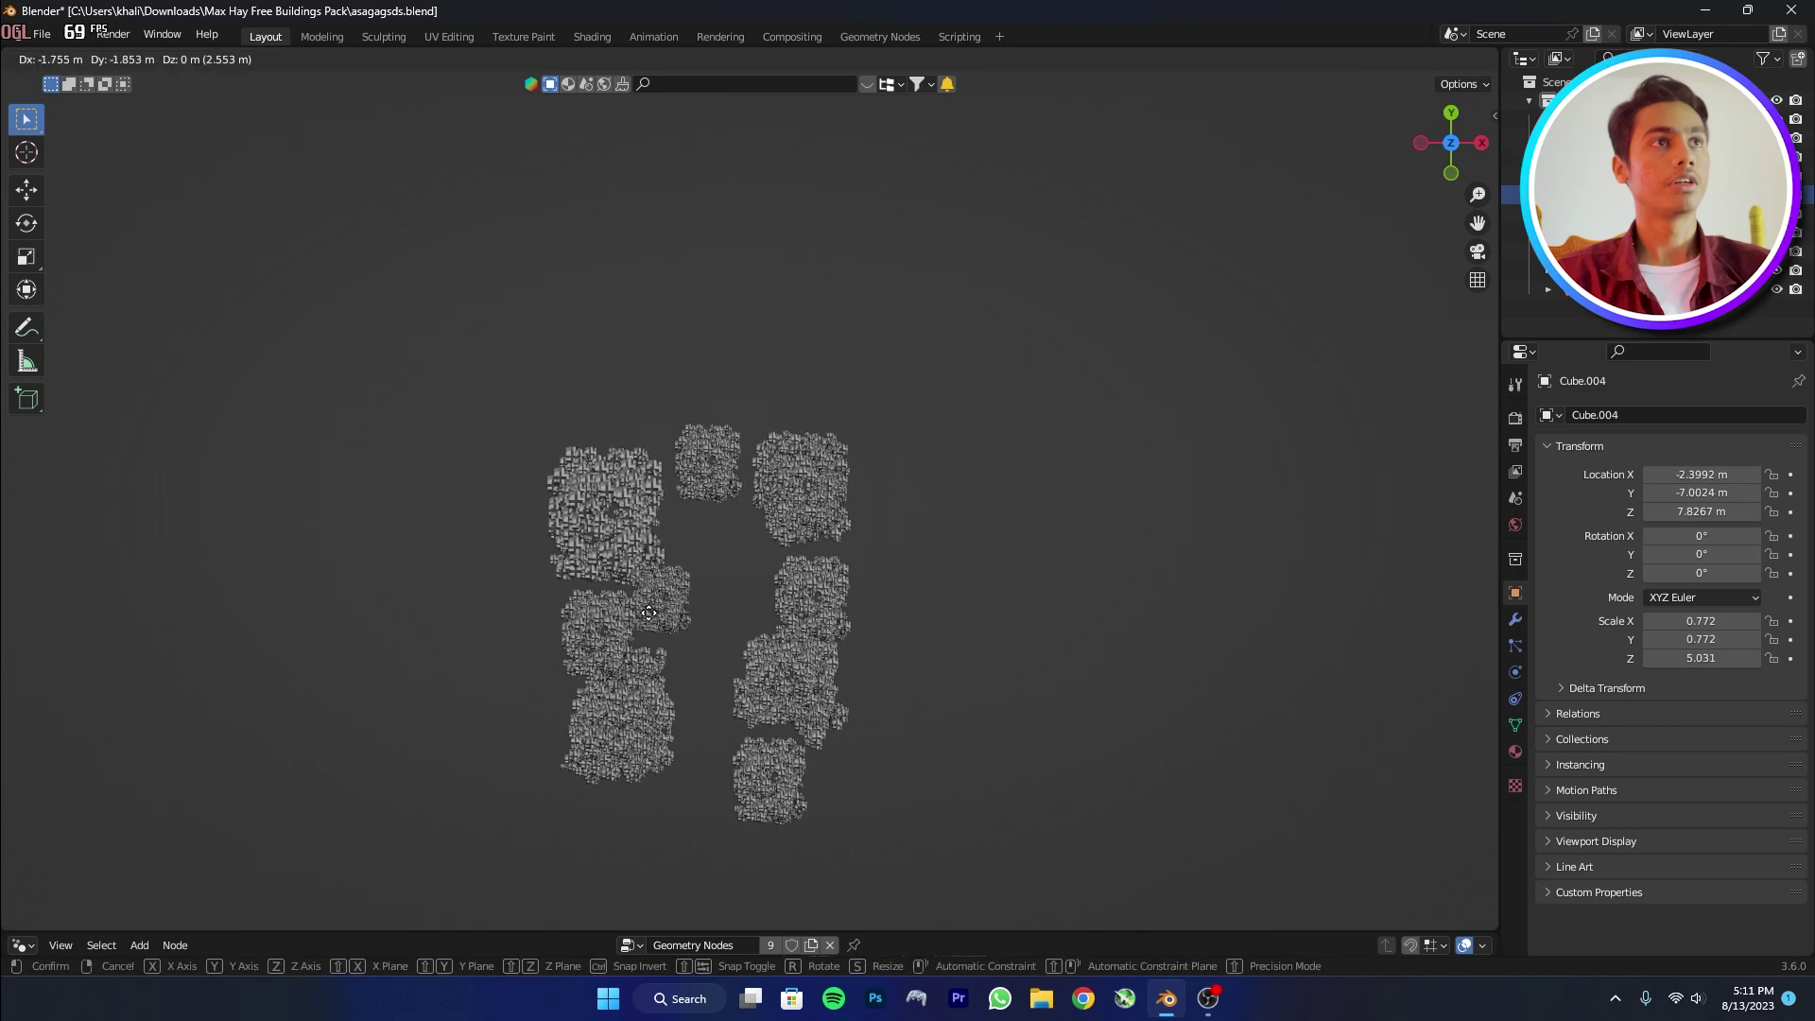
pyautogui.click(658, 624)
# Shift the rear pillar Cube.002 about 1.7 m inward to fill the gap between the two rows, and save the file.
pyautogui.moveTo(658, 624); pyautogui.dragTo(705, 473, button='middle')
pyautogui.moveTo(693, 615); pyautogui.dragTo(728, 643, button='middle')
pyautogui.click(702, 644)
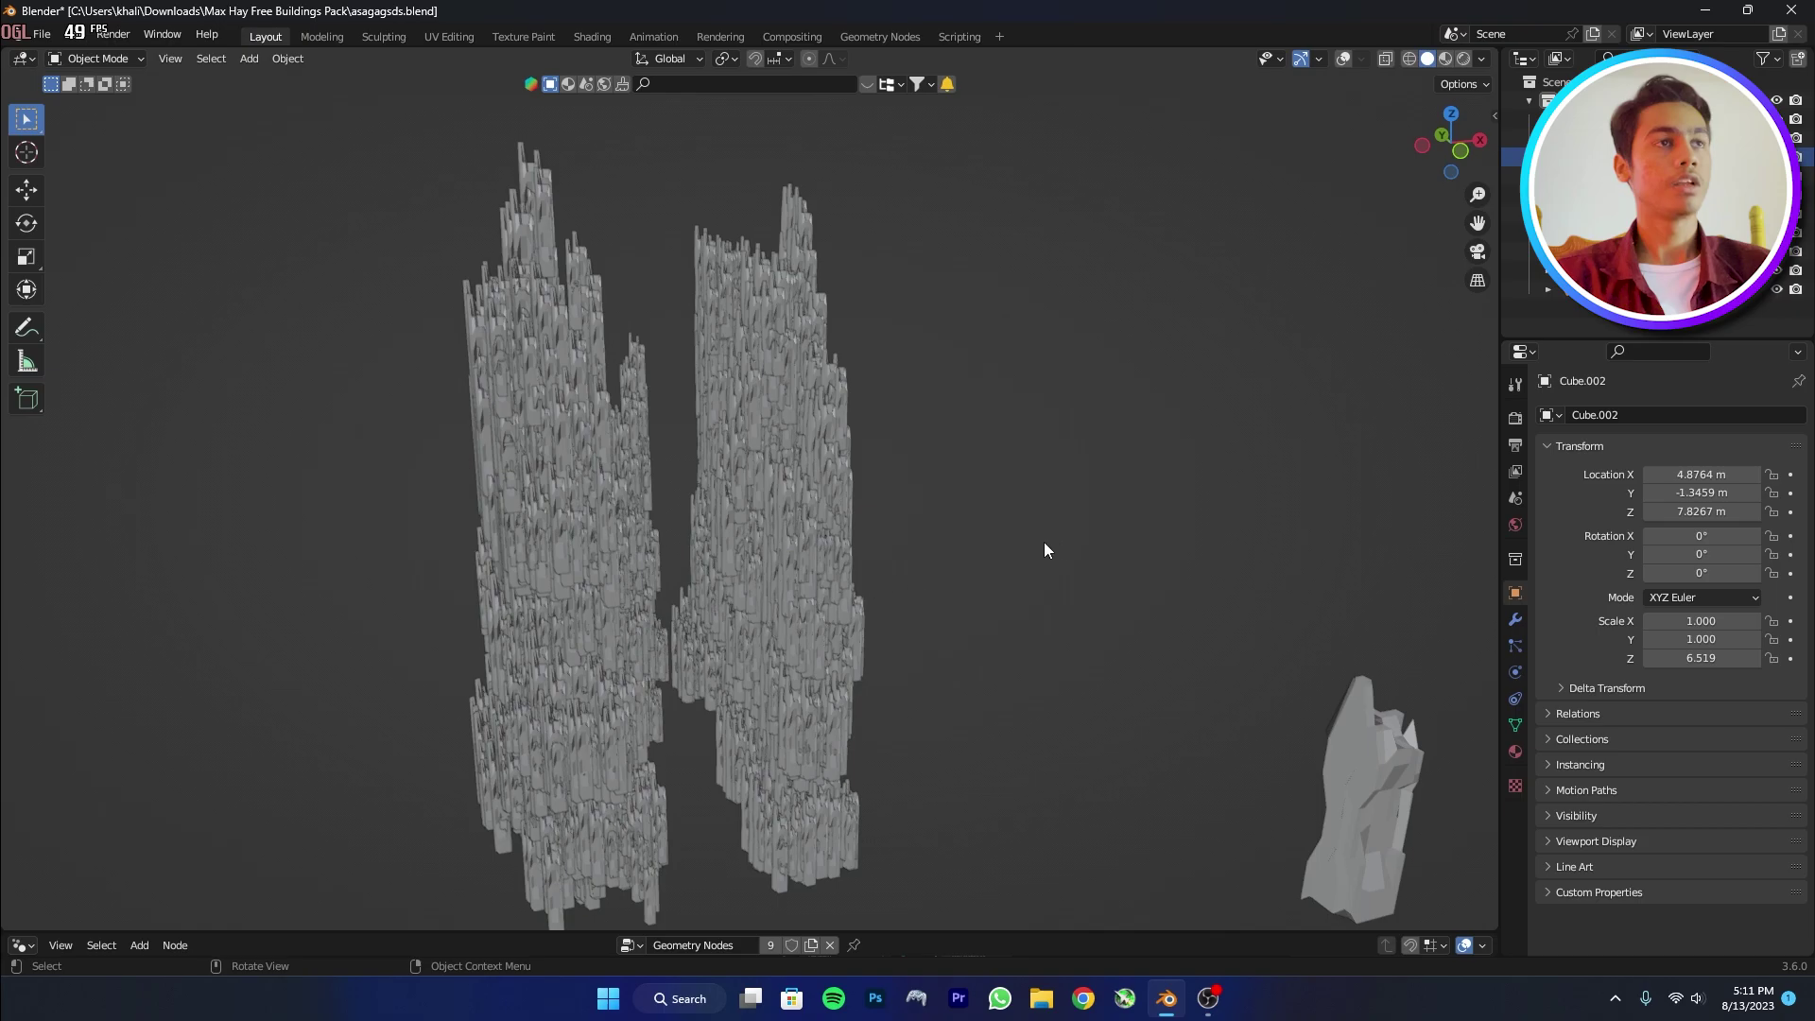
pyautogui.press('g')
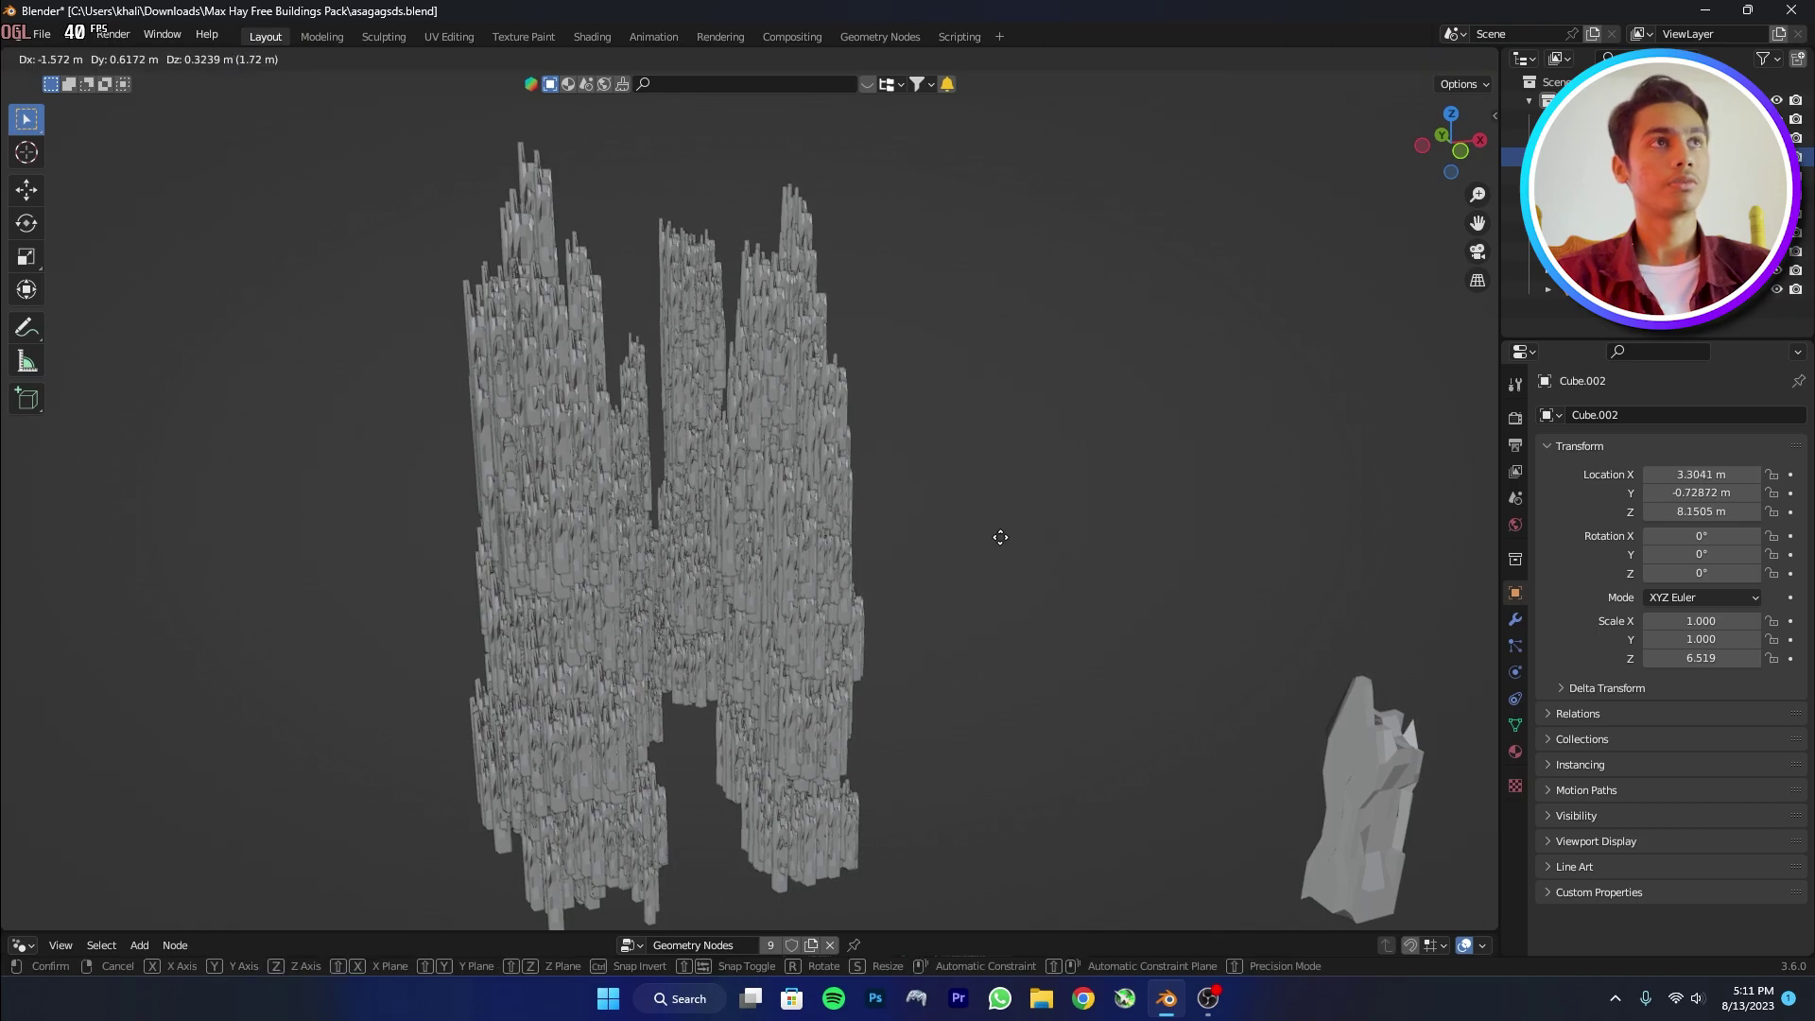
pyautogui.click(999, 537)
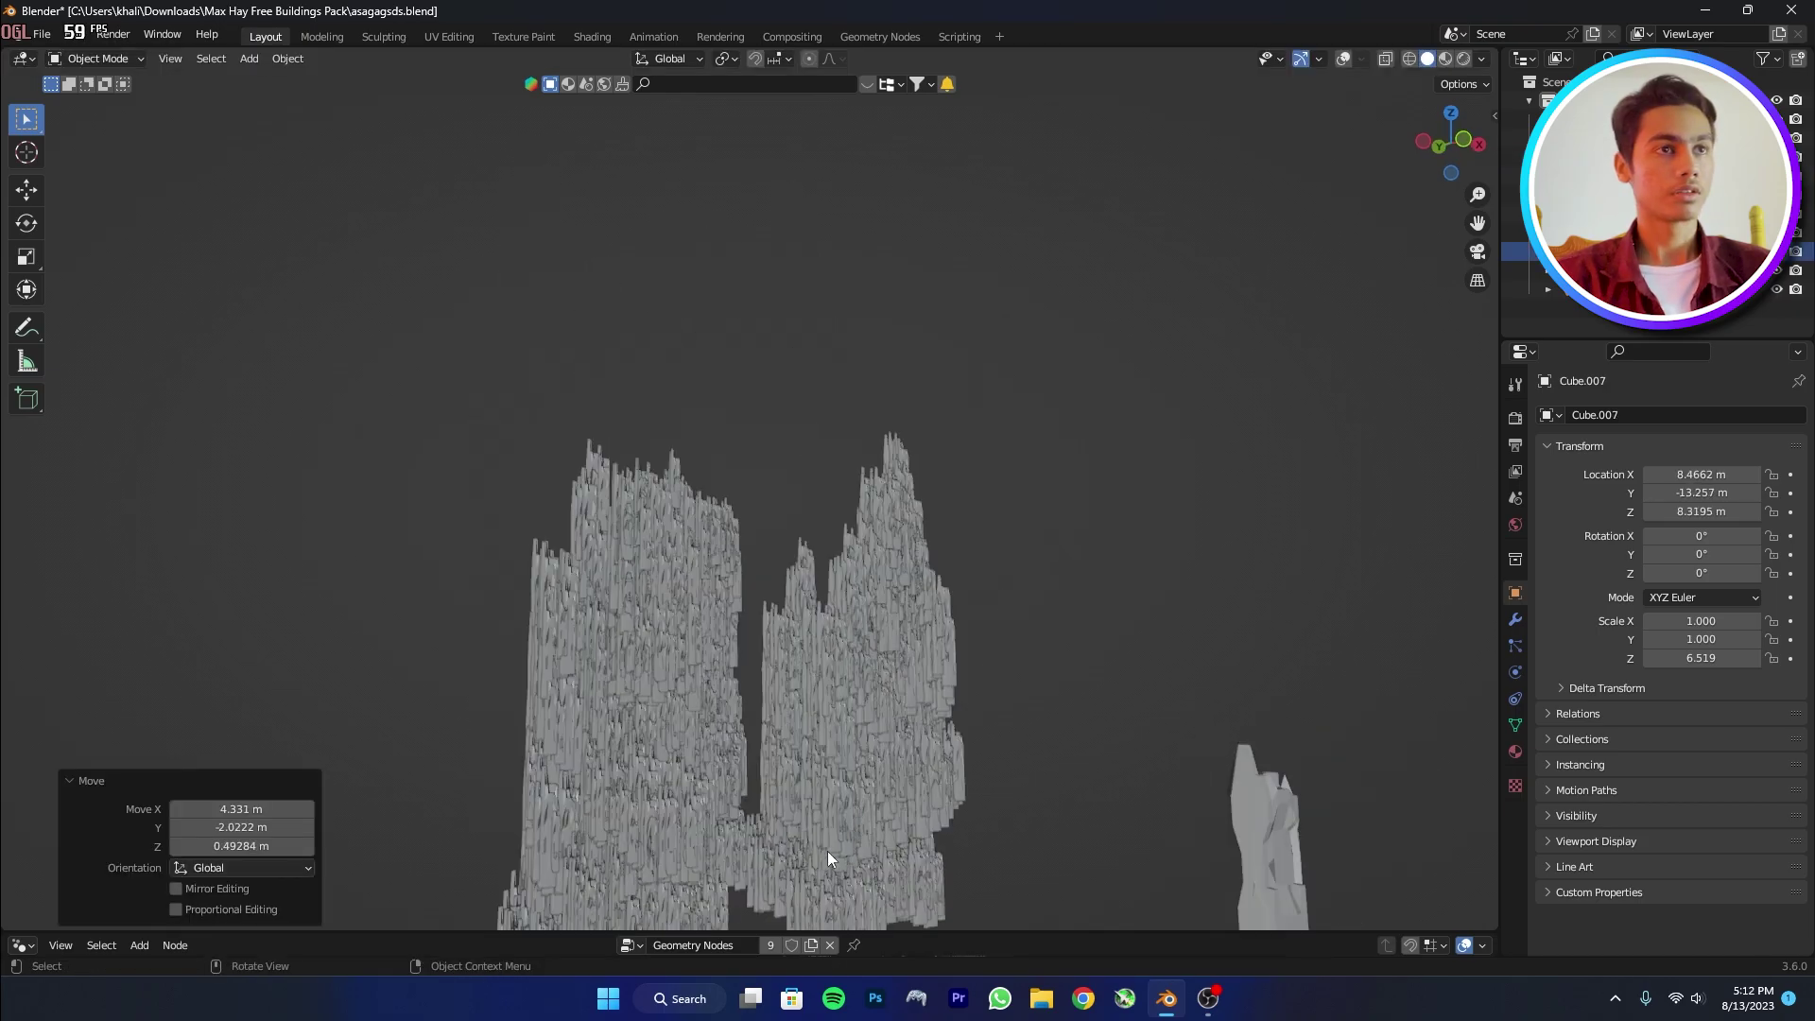
pyautogui.moveTo(826, 851); pyautogui.dragTo(926, 91, button='middle')
pyautogui.hotkey('ctrl', 's')
# Duplicate the original rock Cube, place the copy in the centre of the pillars and enlarge it to about 2.15 times its size.
pyautogui.moveTo(1022, 457); pyautogui.dragTo(1015, 854, button='middle')
pyautogui.click(963, 836)
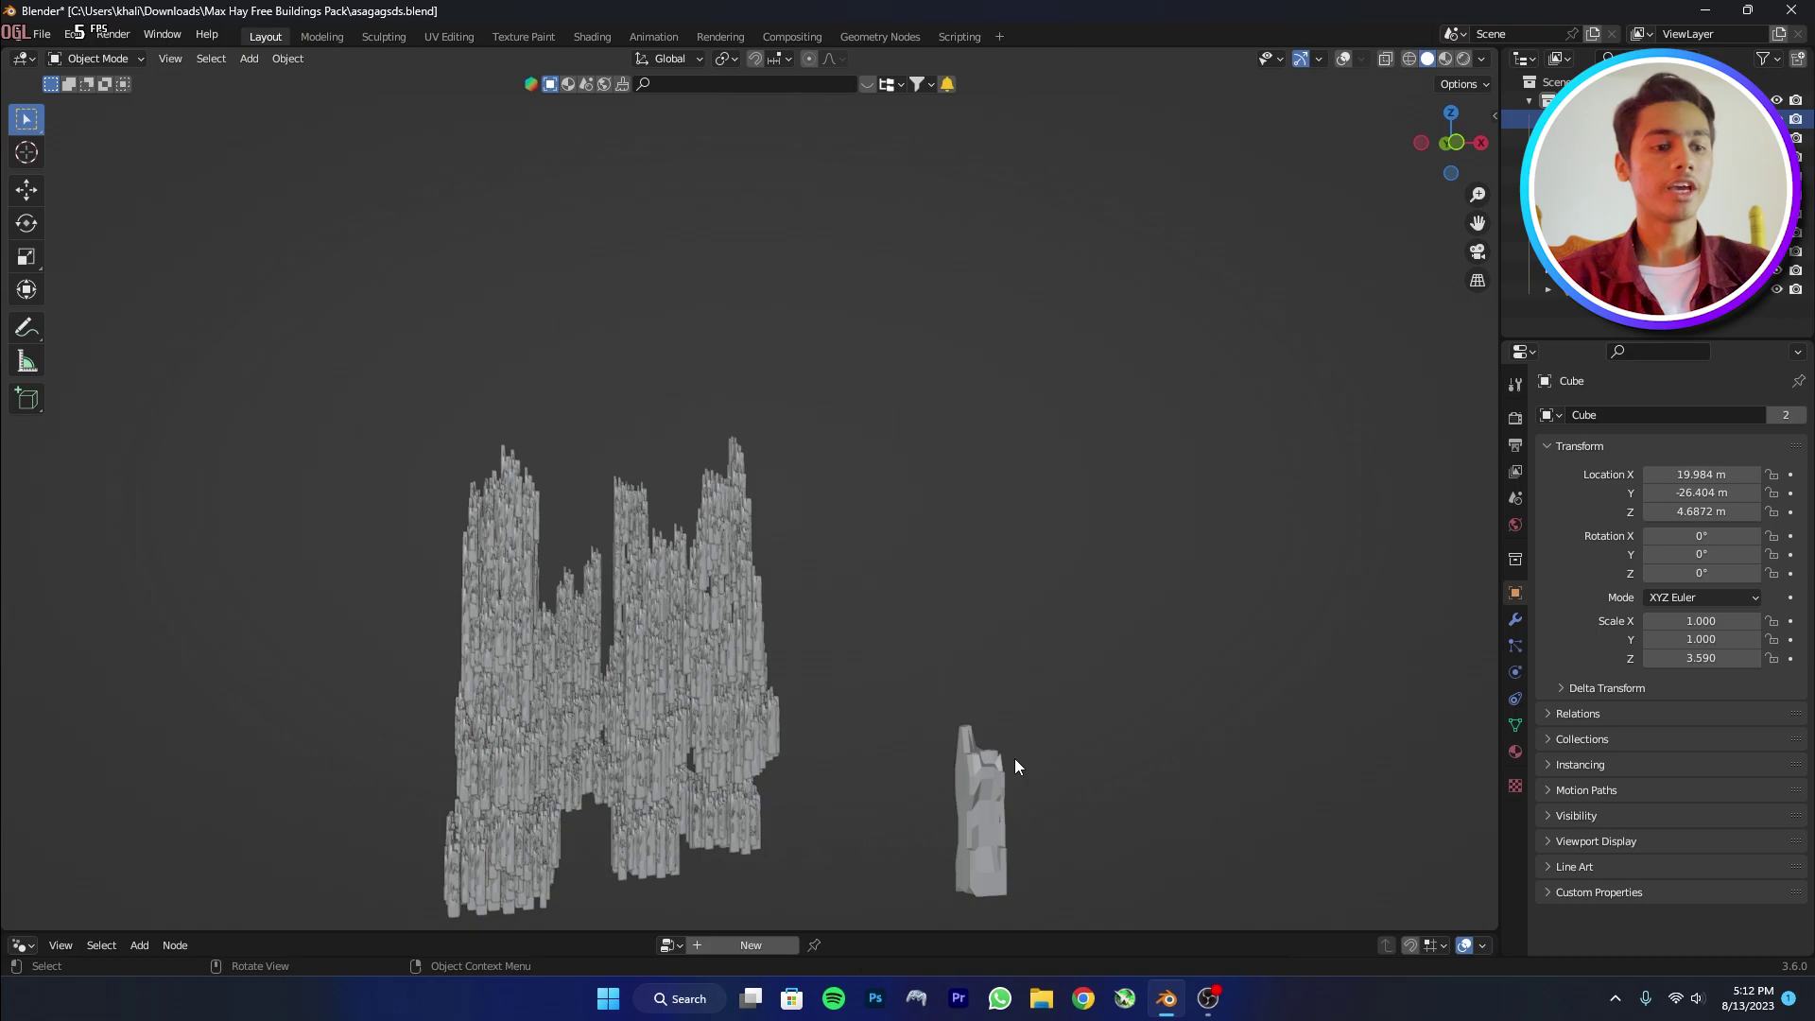
pyautogui.hotkey('shift', 'd')
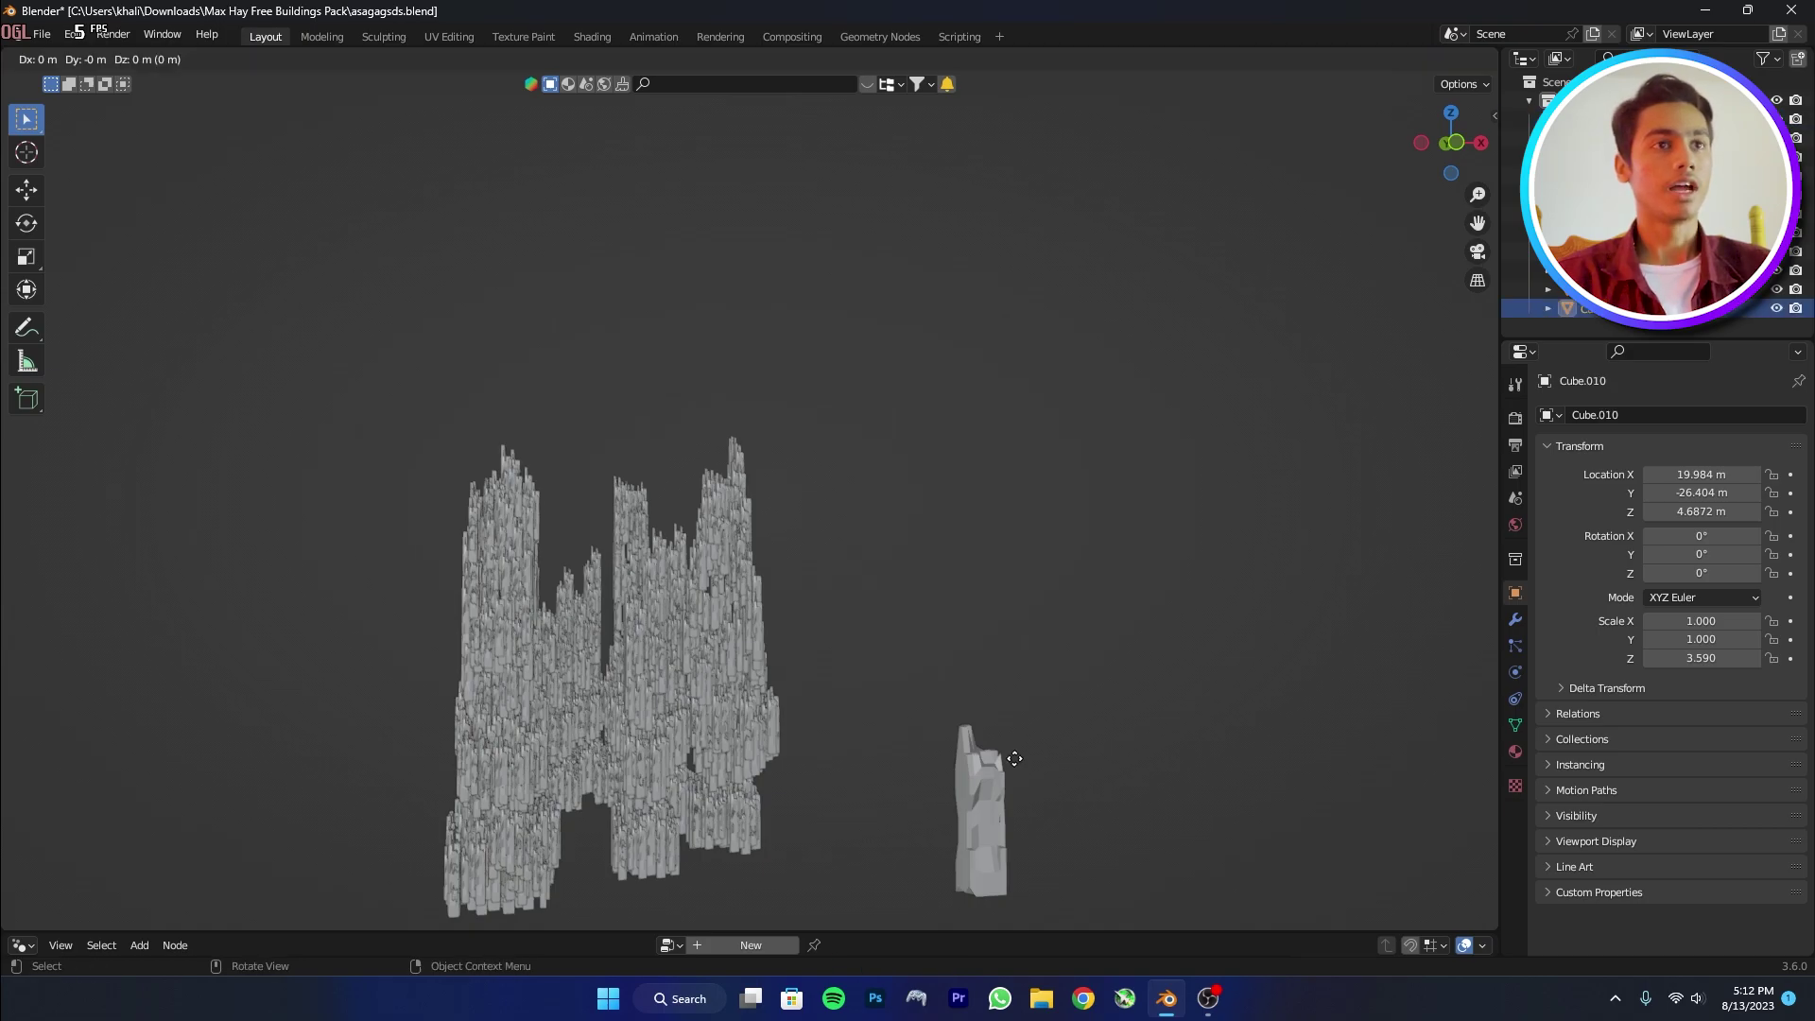
pyautogui.click(626, 741)
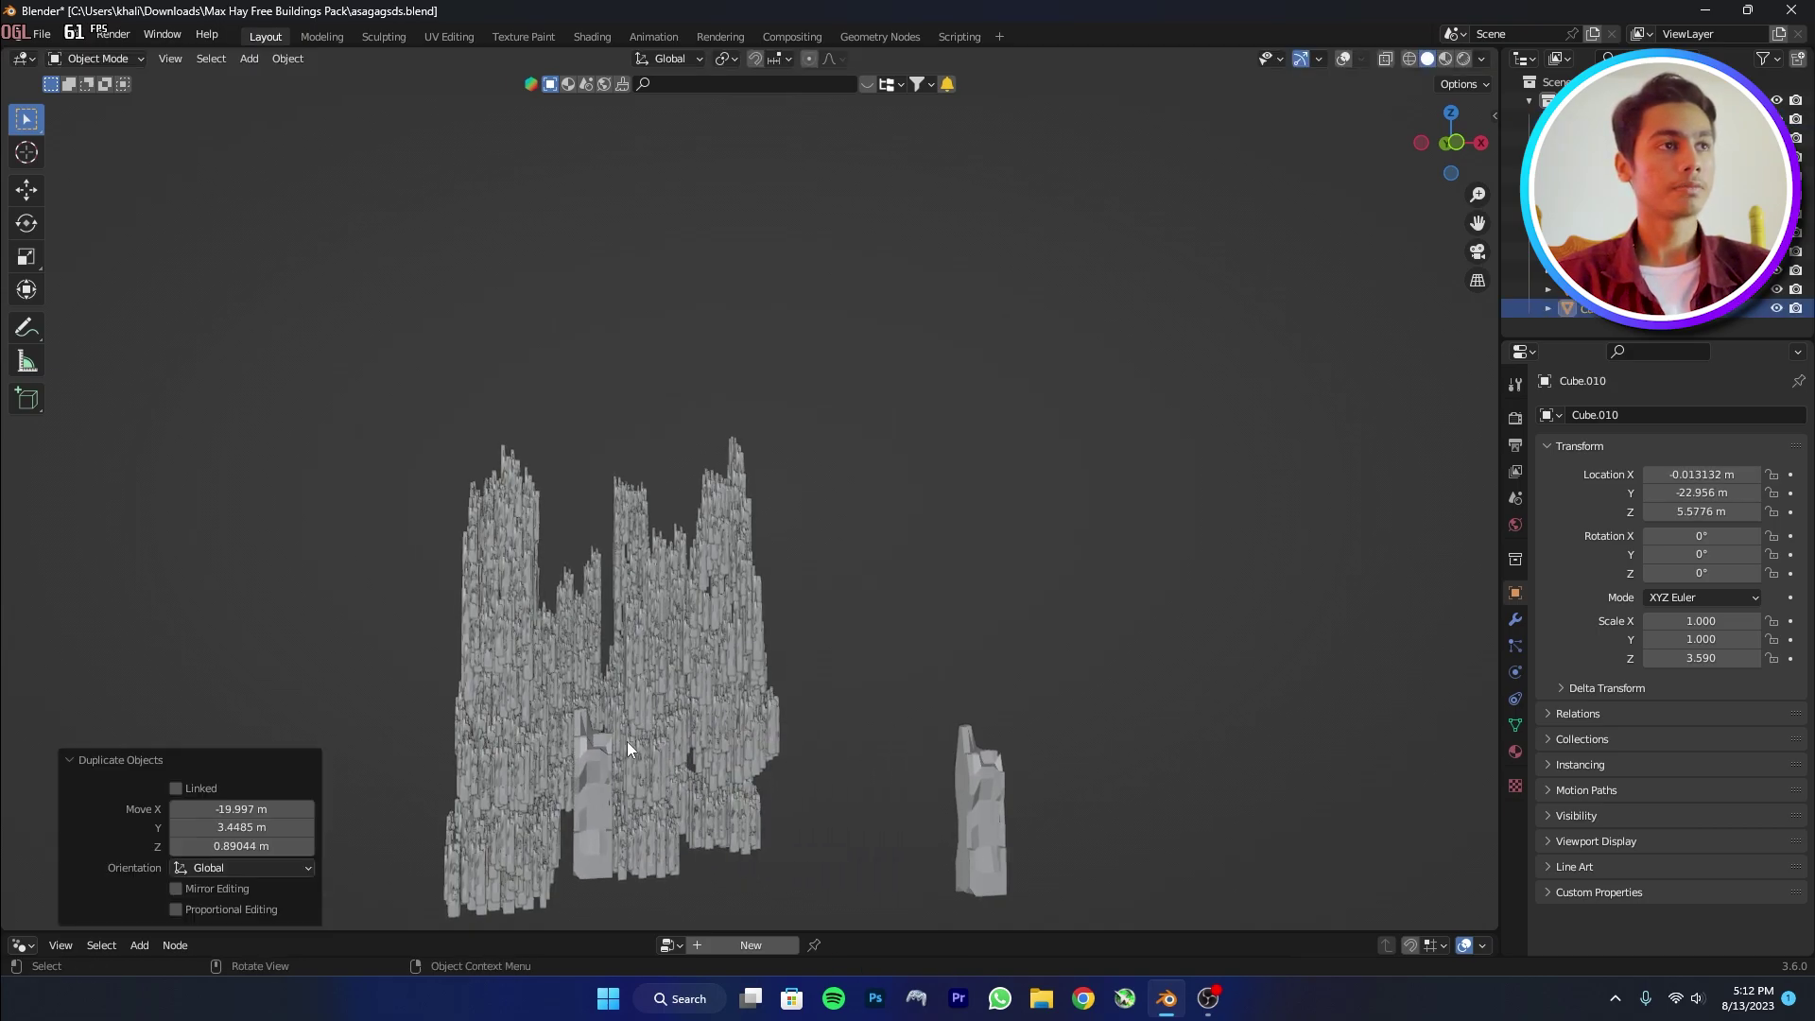
pyautogui.moveTo(627, 742); pyautogui.dragTo(625, 754, button='middle')
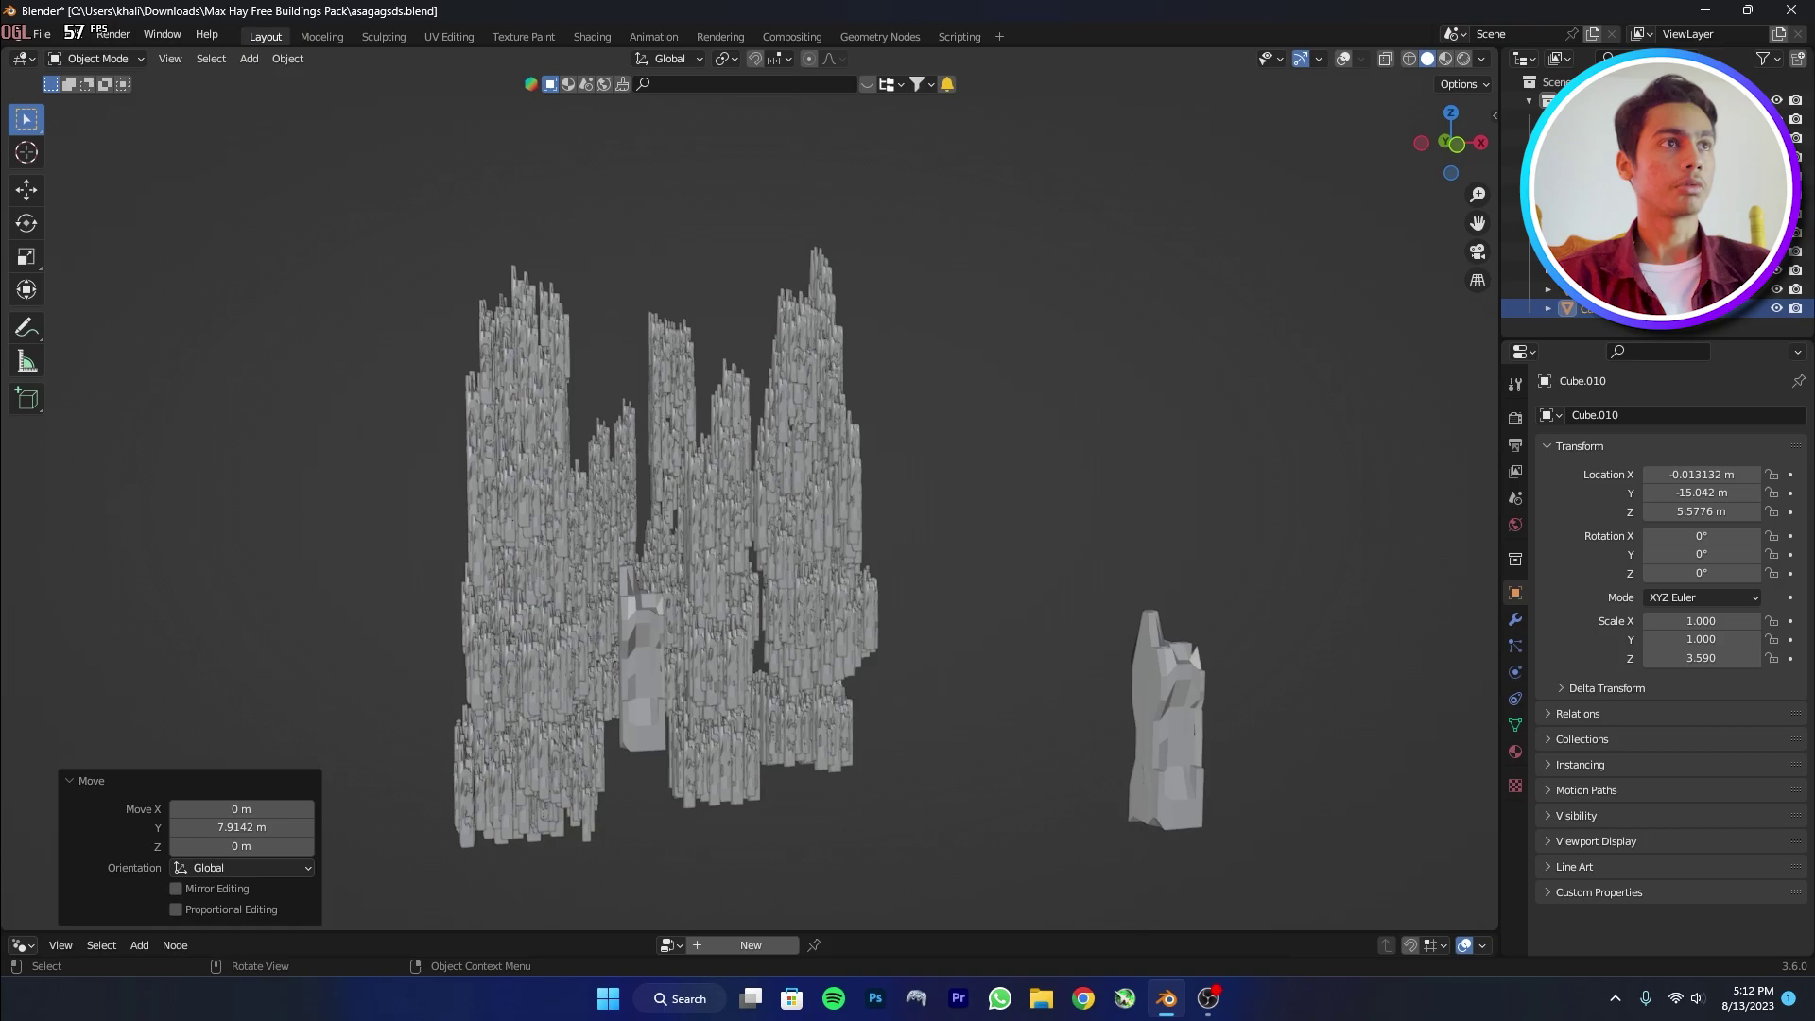
pyautogui.press('s')
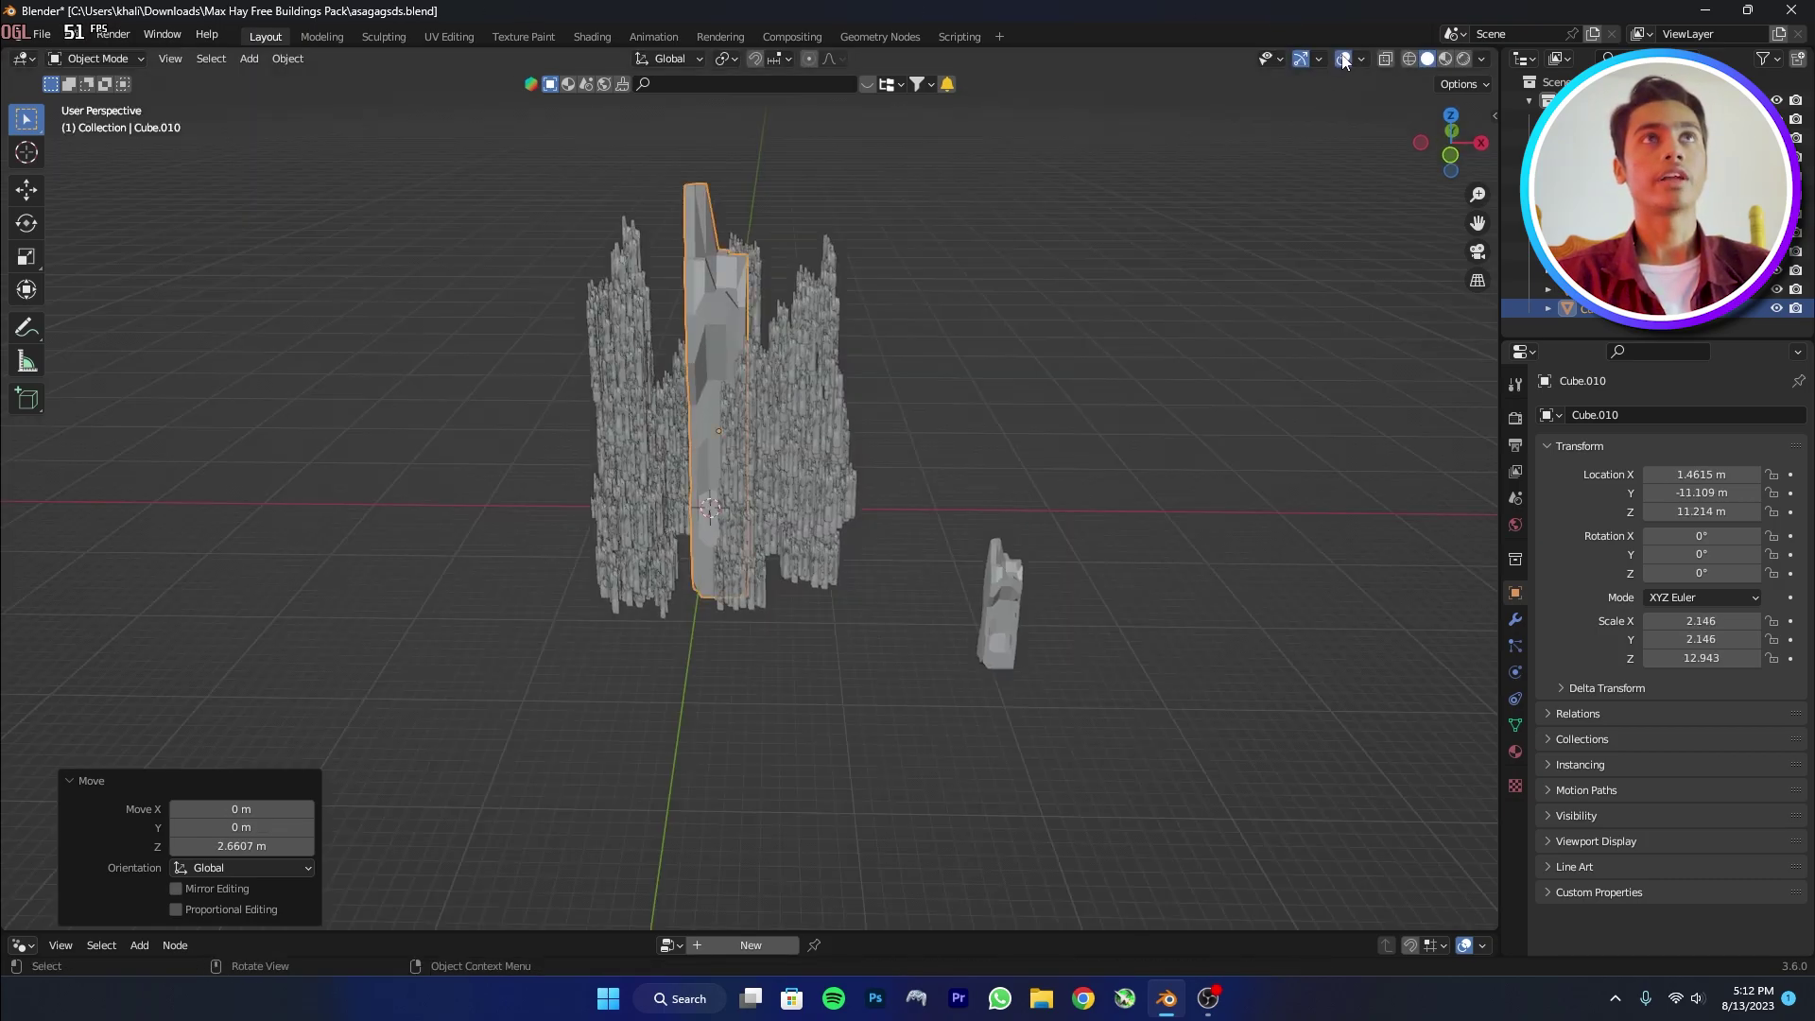
pyautogui.moveTo(907, 355); pyautogui.dragTo(926, 342, button='middle')
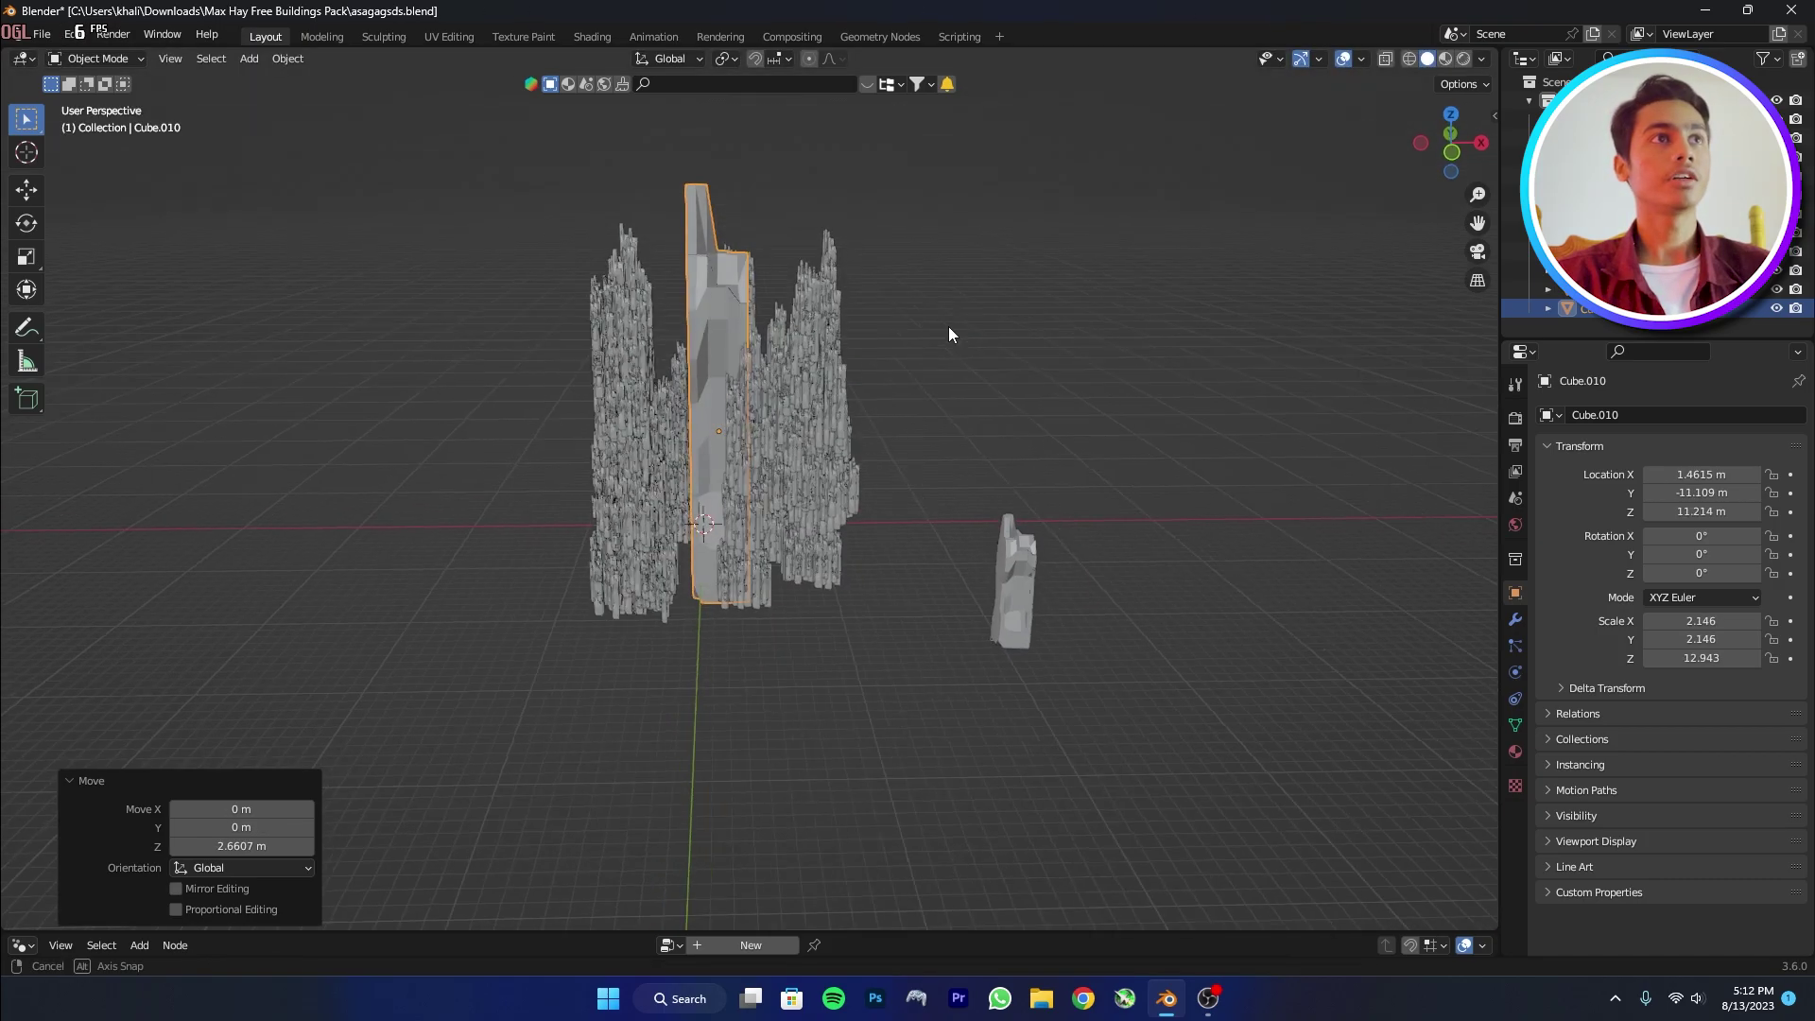
# Add a camera and align it to a low frontal view of the pillar cluster.
pyautogui.hotkey('shift', 'a')
pyautogui.click(666, 693)
pyautogui.scroll(2, 681, 675)
pyautogui.moveTo(680, 675); pyautogui.dragTo(785, 448, button='middle')
pyautogui.click(784, 448)
pyautogui.press('ctrl+alt+KP_0')
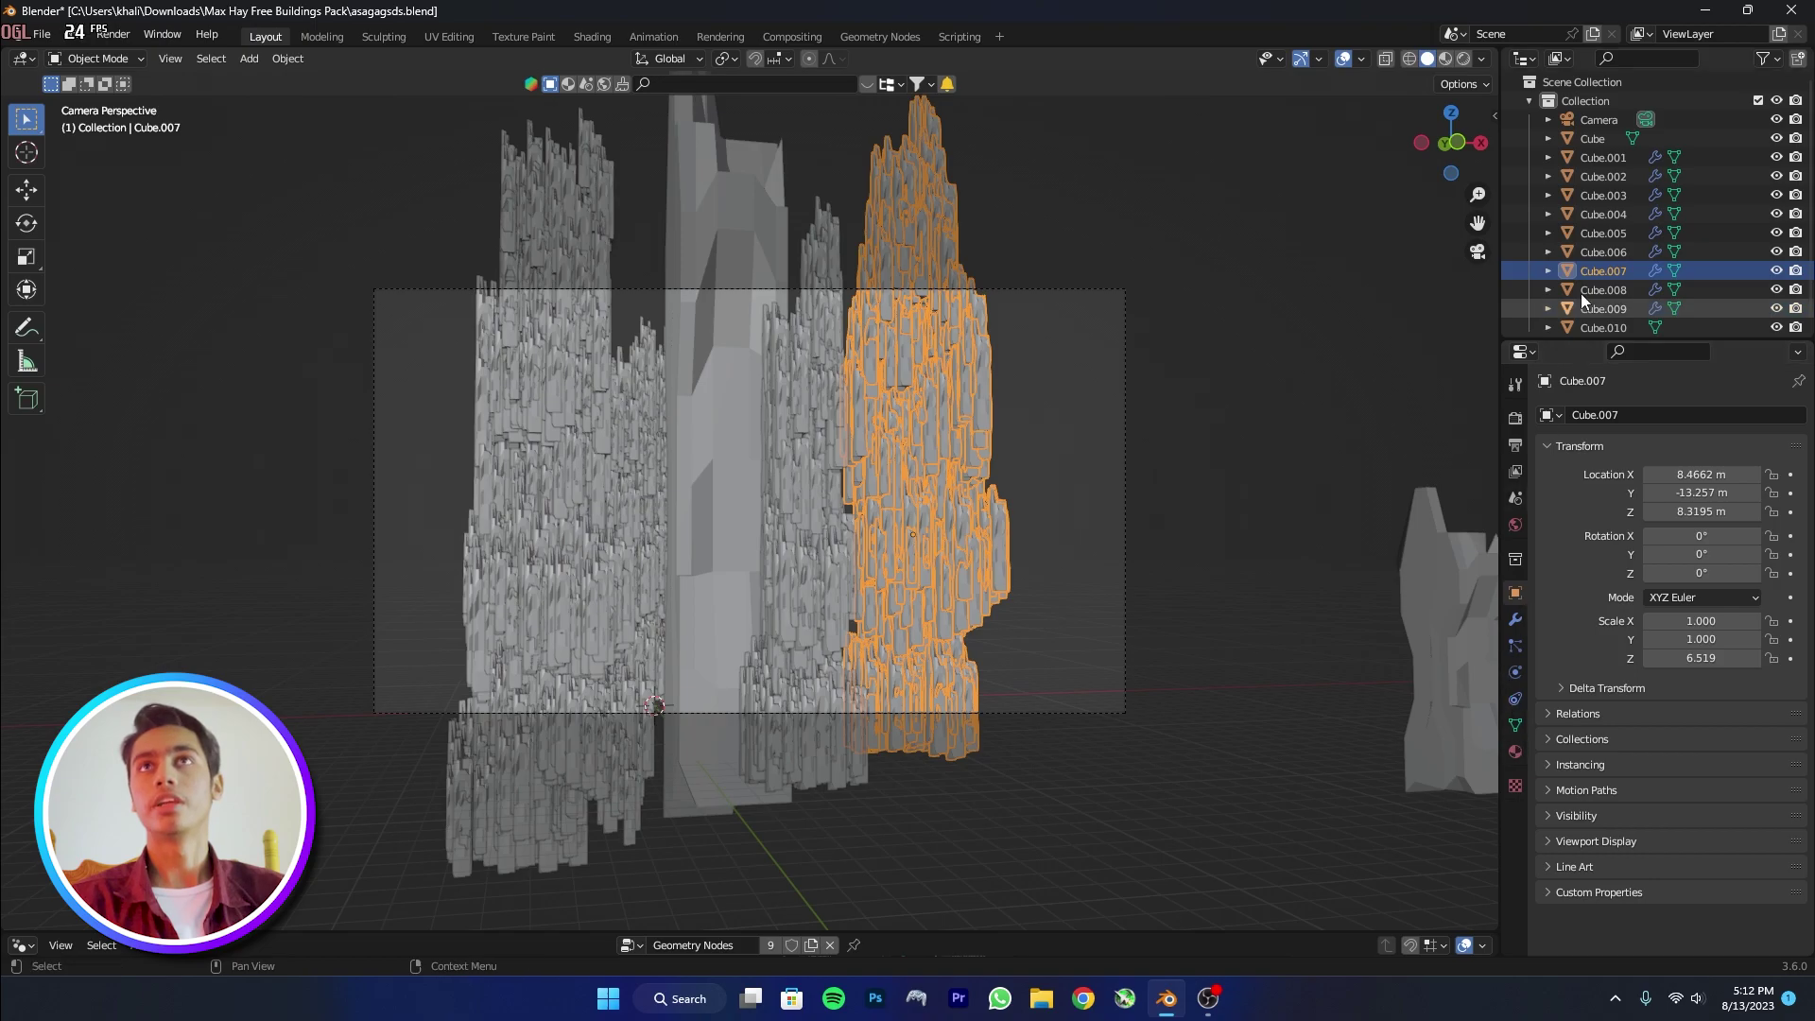
# Set the camera's focal length to 17 mm and move it along its local Z axis closer to the pillars.
pyautogui.click(1646, 119)
pyautogui.moveTo(1707, 497); pyautogui.dragTo(1597, 496)
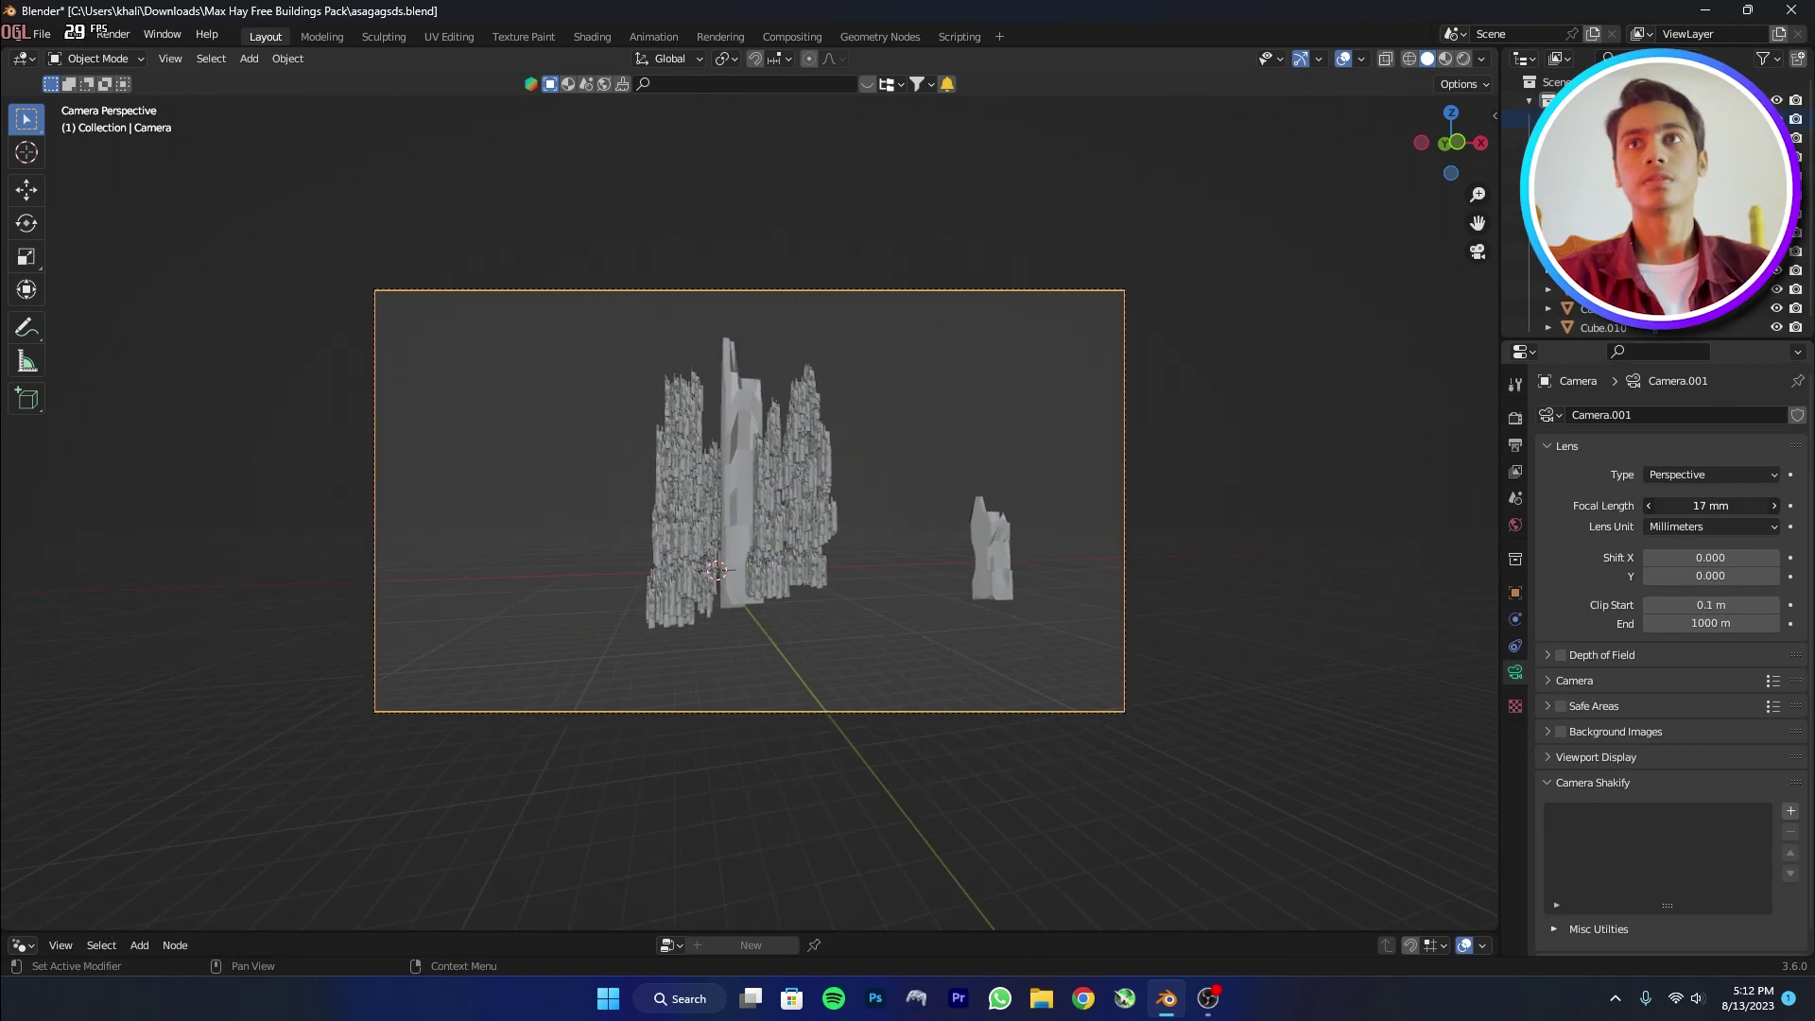
pyautogui.press('g')
pyautogui.press('z')
pyautogui.press('z')
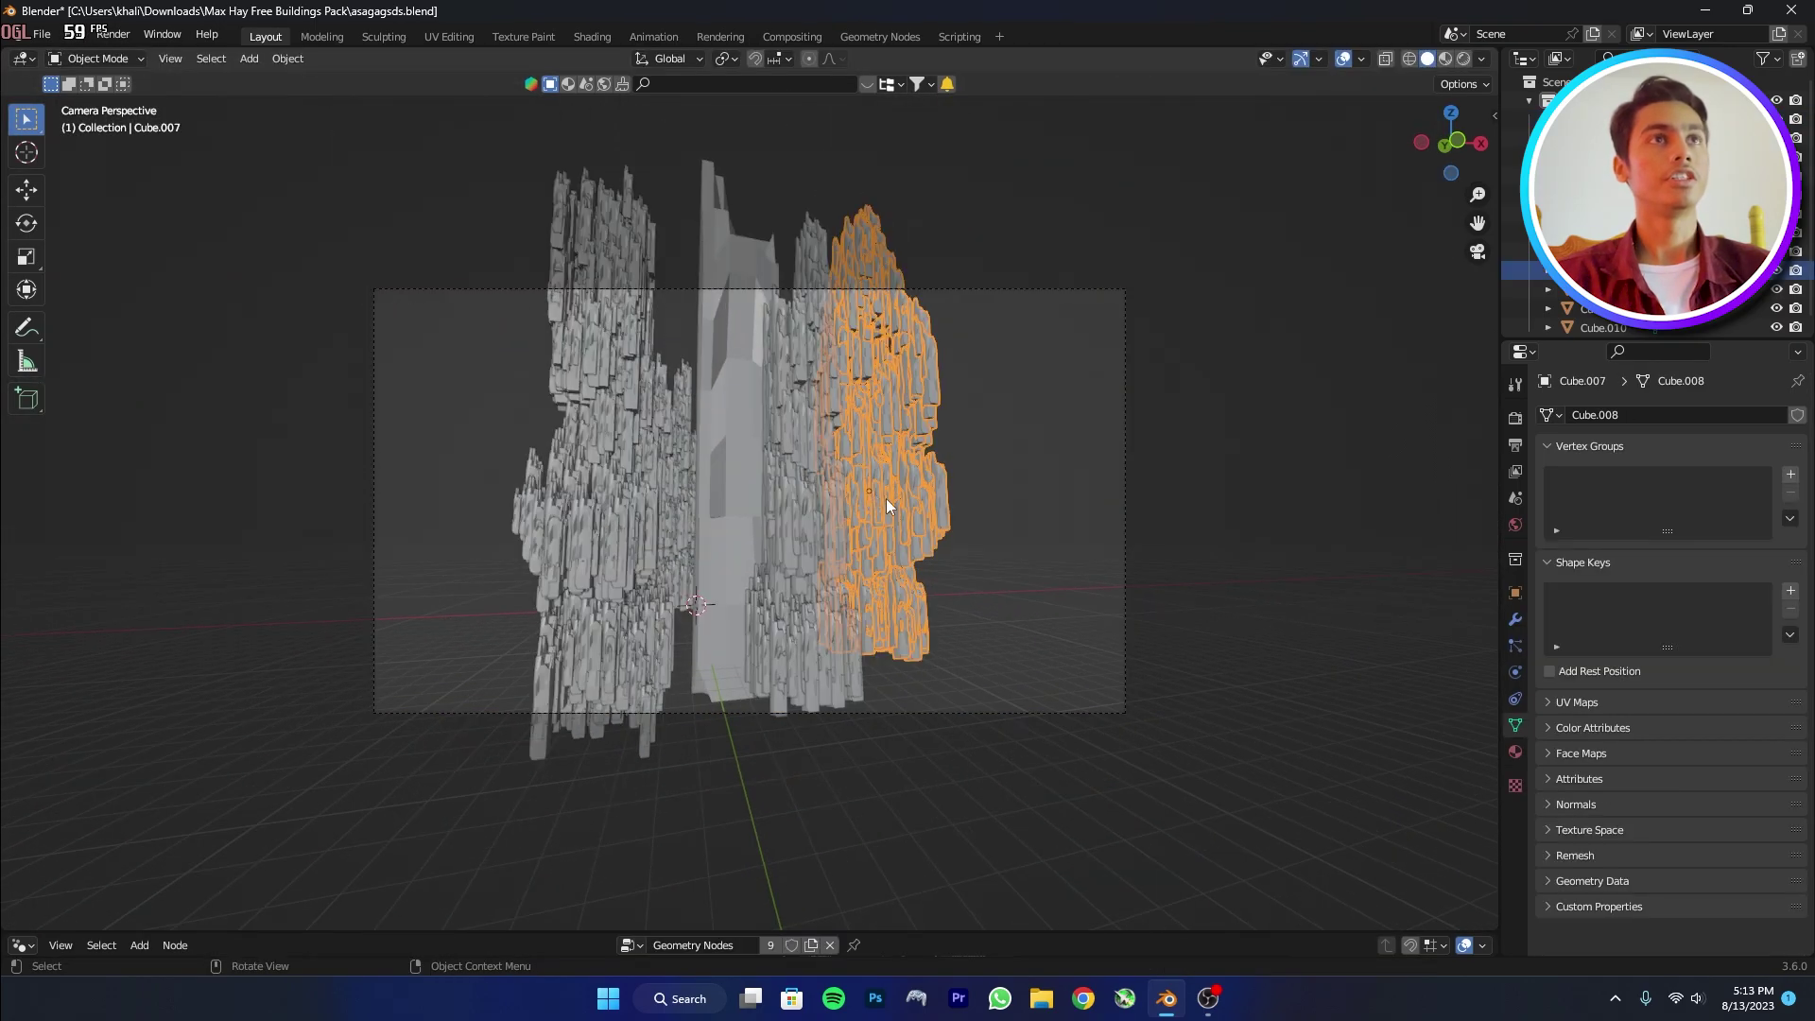
# Move the small pillar Cube.004 about 0.9 m away from the central rock, toward negative X.
pyautogui.click(660, 488)
pyautogui.click(684, 503)
pyautogui.press('g')
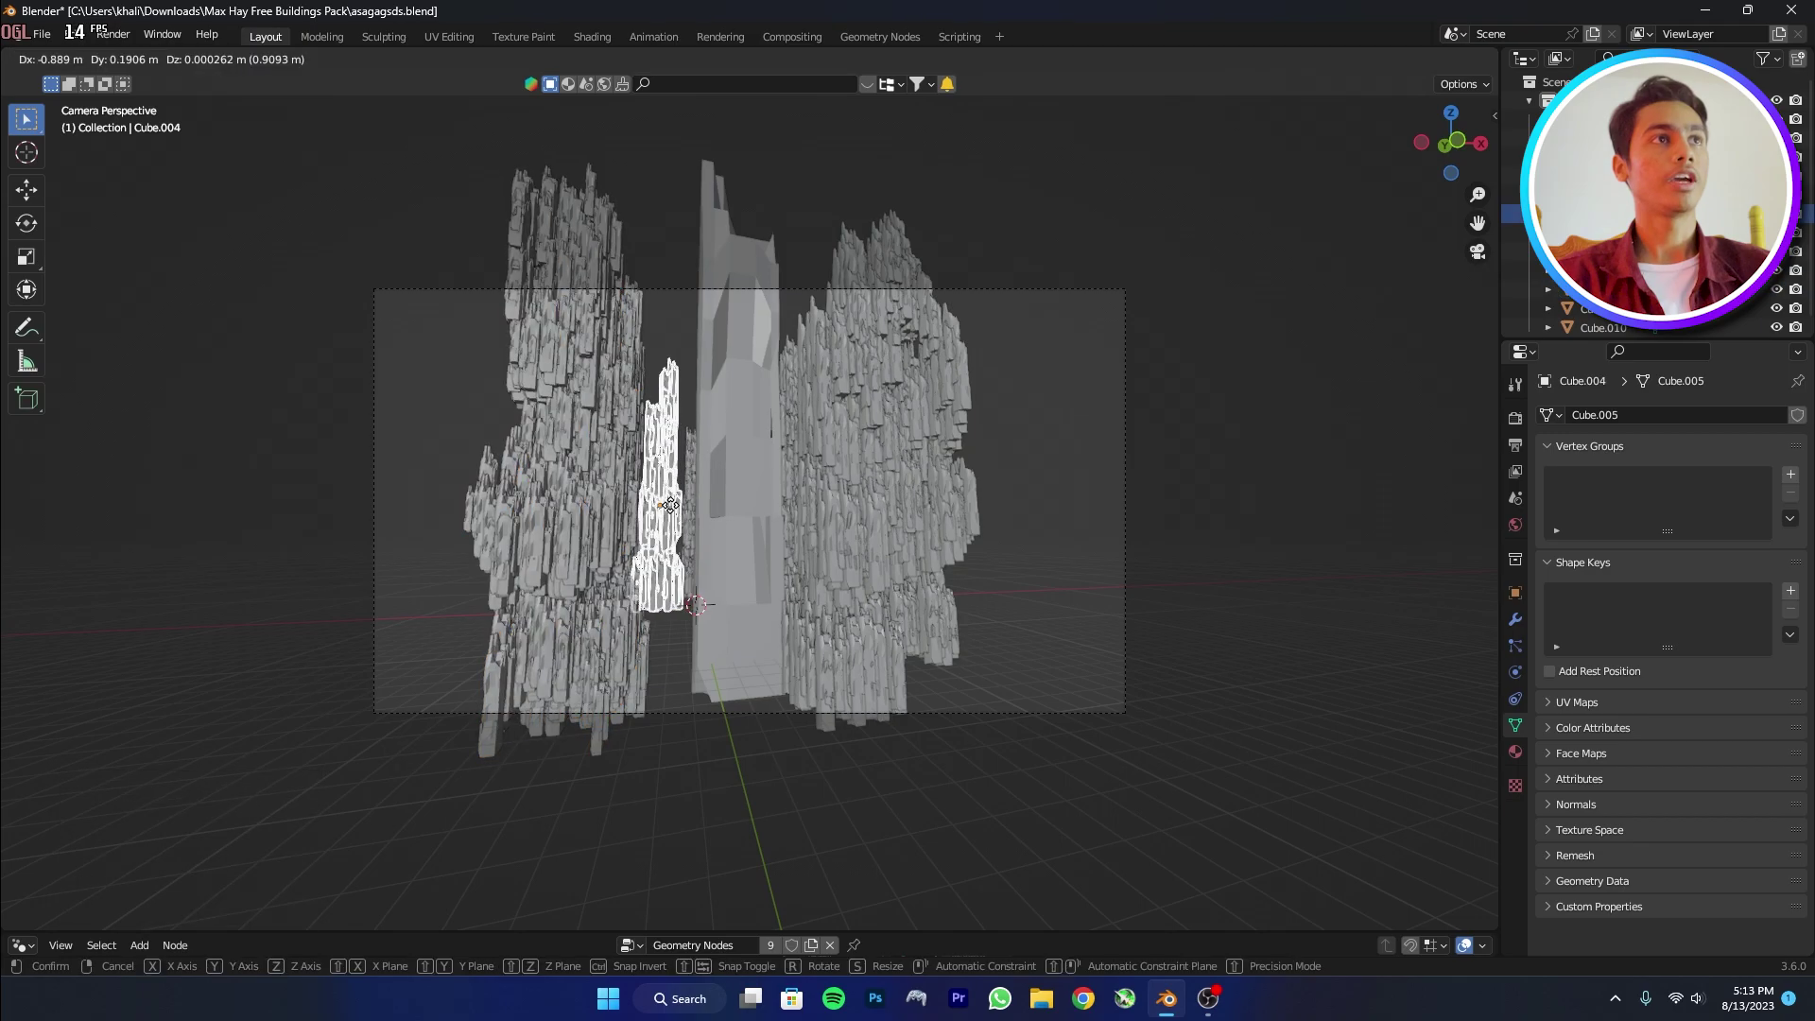
pyautogui.click(671, 510)
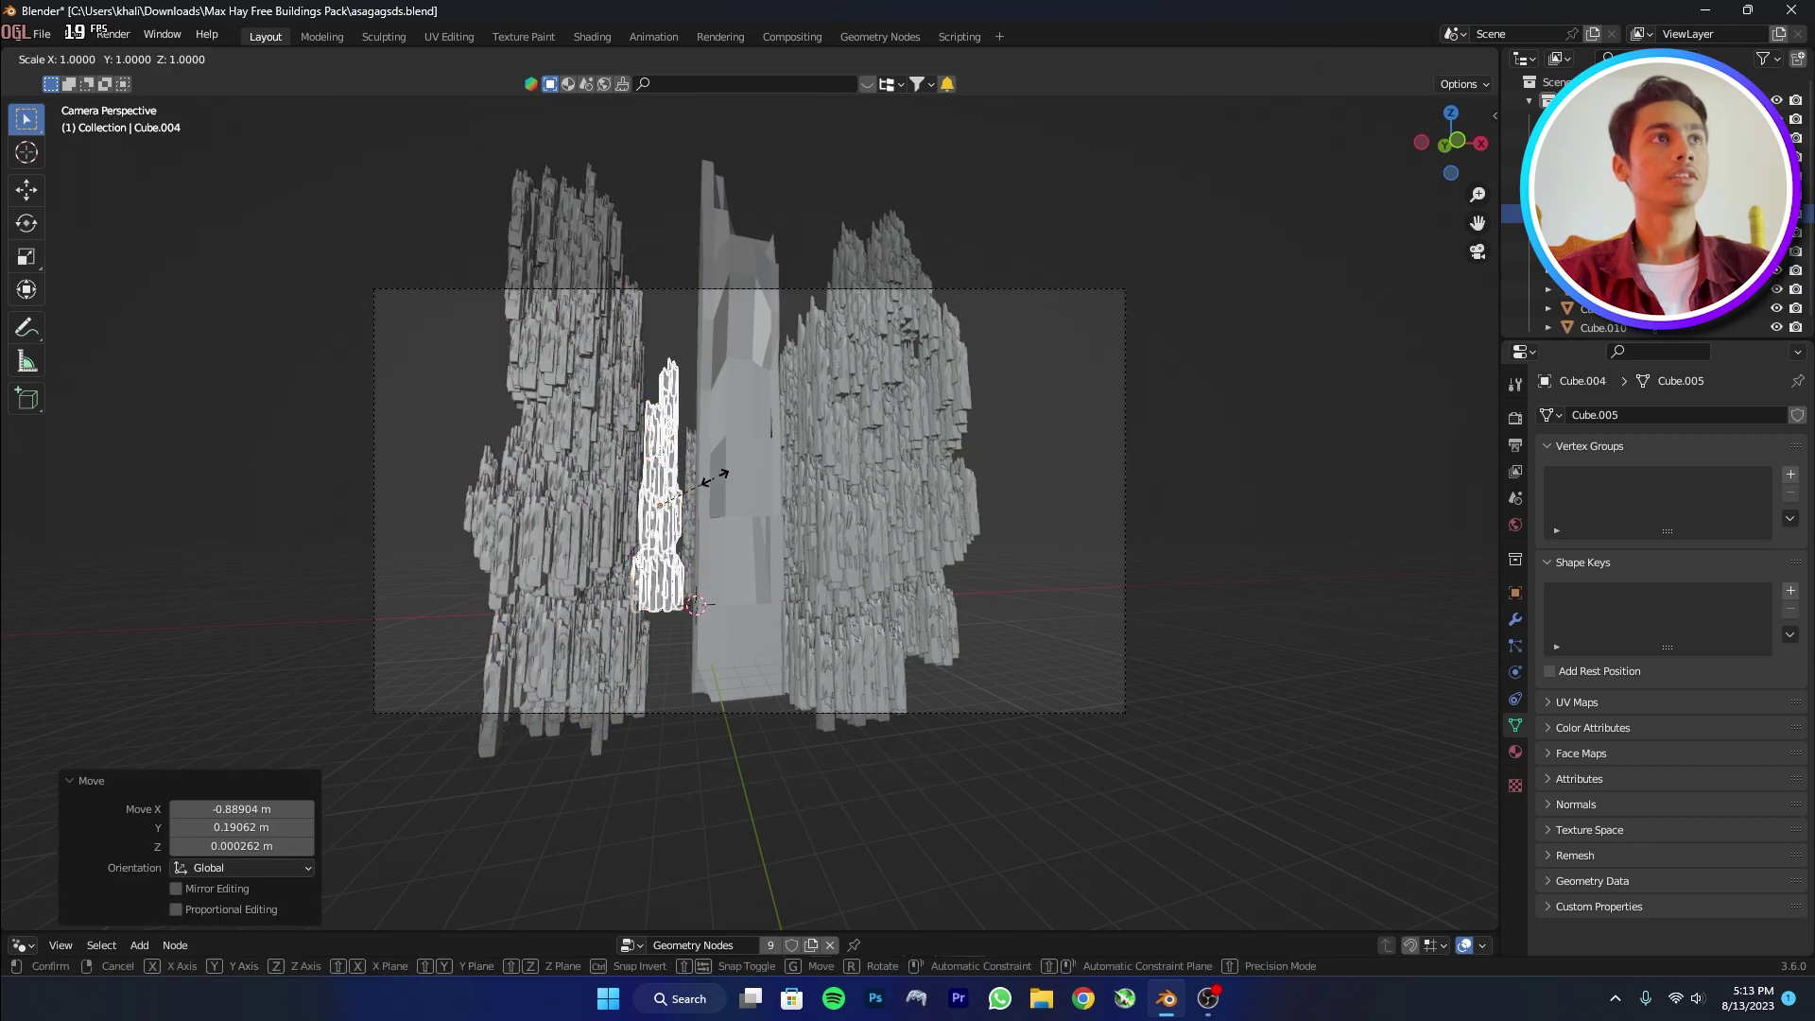
# Duplicate the large pillar on the negative X side, tilt the copy -28.2°, shrink it and place it at the cluster's outer edge.
pyautogui.click(584, 534)
pyautogui.click(426, 519)
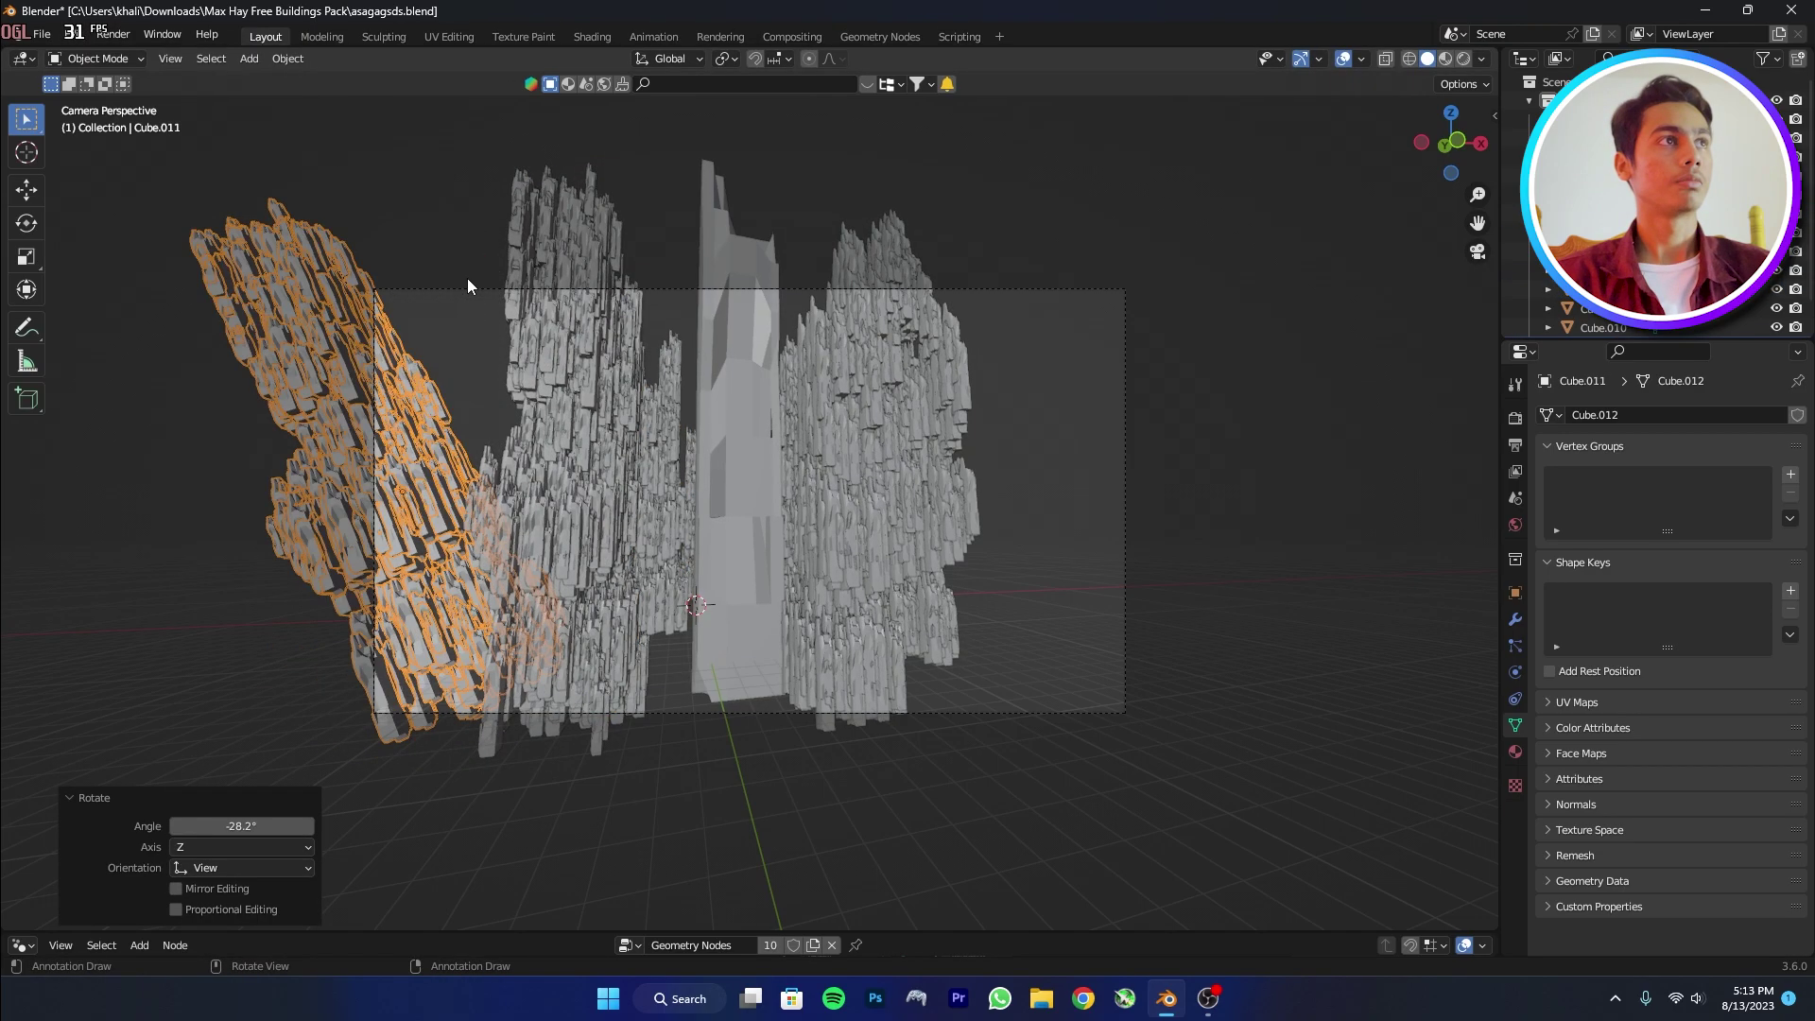
pyautogui.press('g')
pyautogui.click(362, 482)
pyautogui.press('s')
pyautogui.click(464, 449)
pyautogui.press('g')
pyautogui.click(494, 475)
pyautogui.click(567, 473)
# Duplicate pillar Cube.007, place the copy farther out on the positive X side, tilt it outward and scale it down.
pyautogui.click(910, 468)
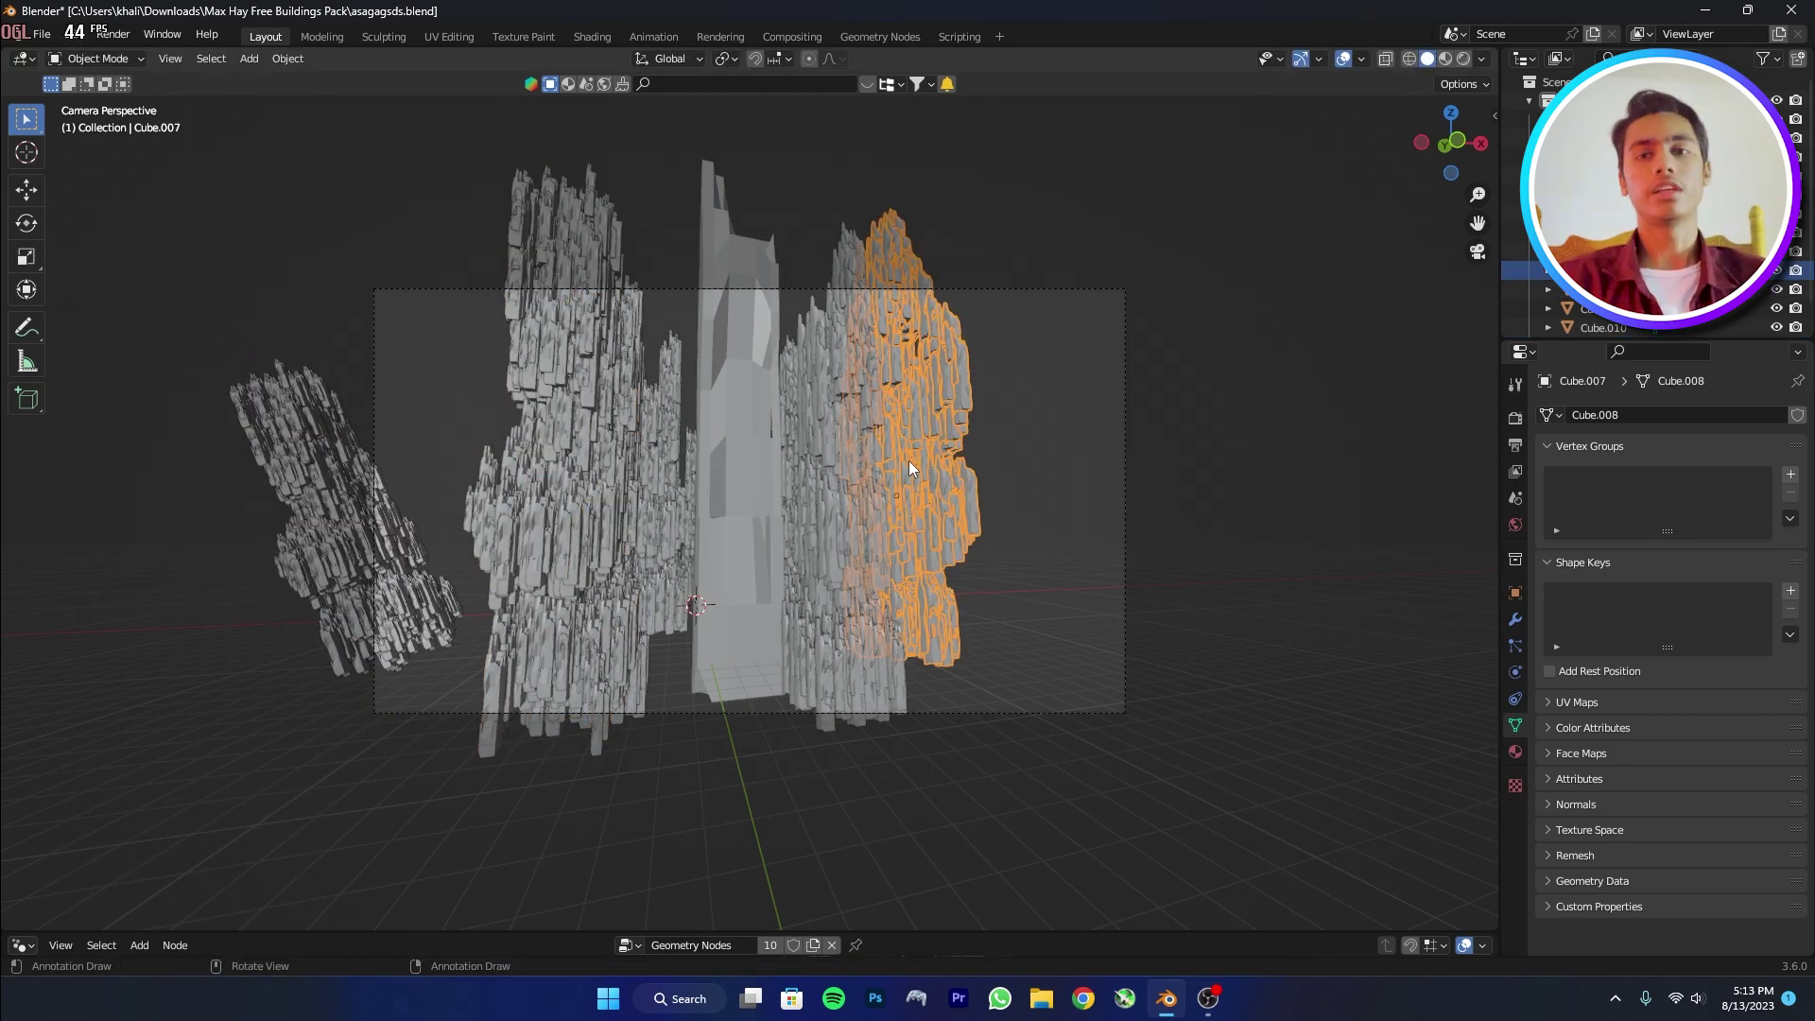
pyautogui.hotkey('shift', 'd')
pyautogui.click(1044, 385)
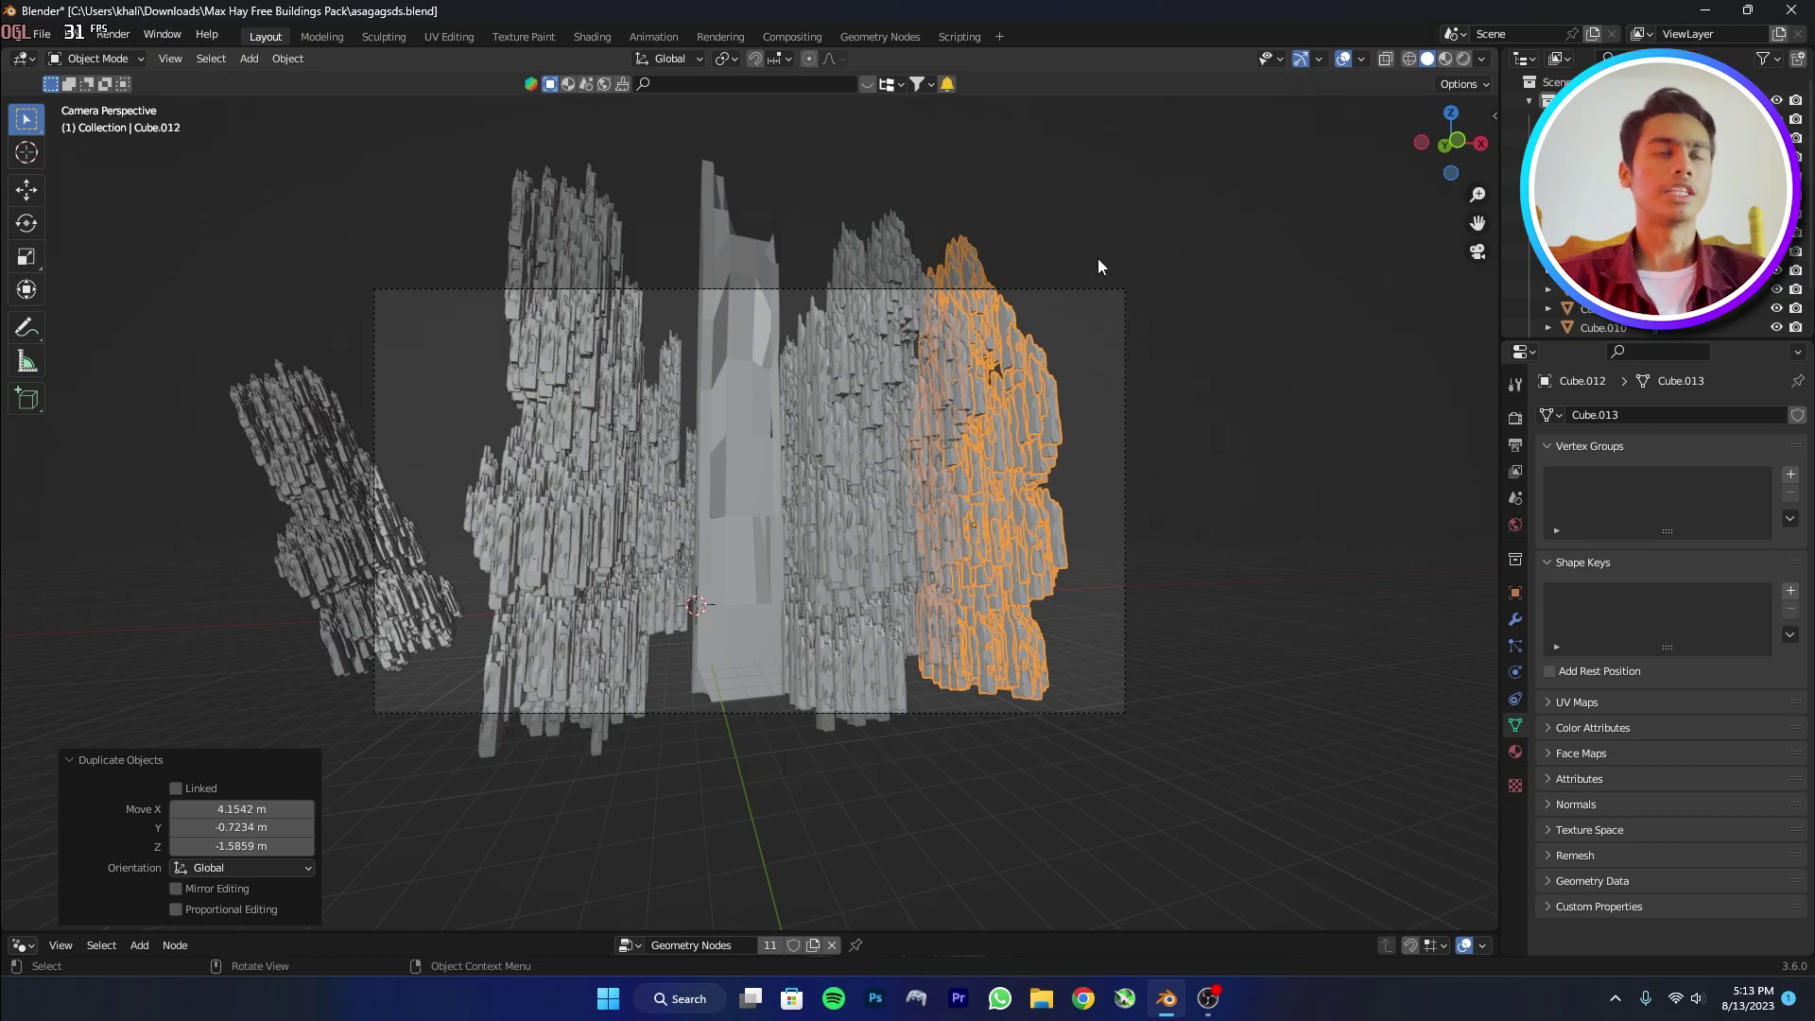
pyautogui.press('r')
pyautogui.click(1178, 367)
pyautogui.press('g')
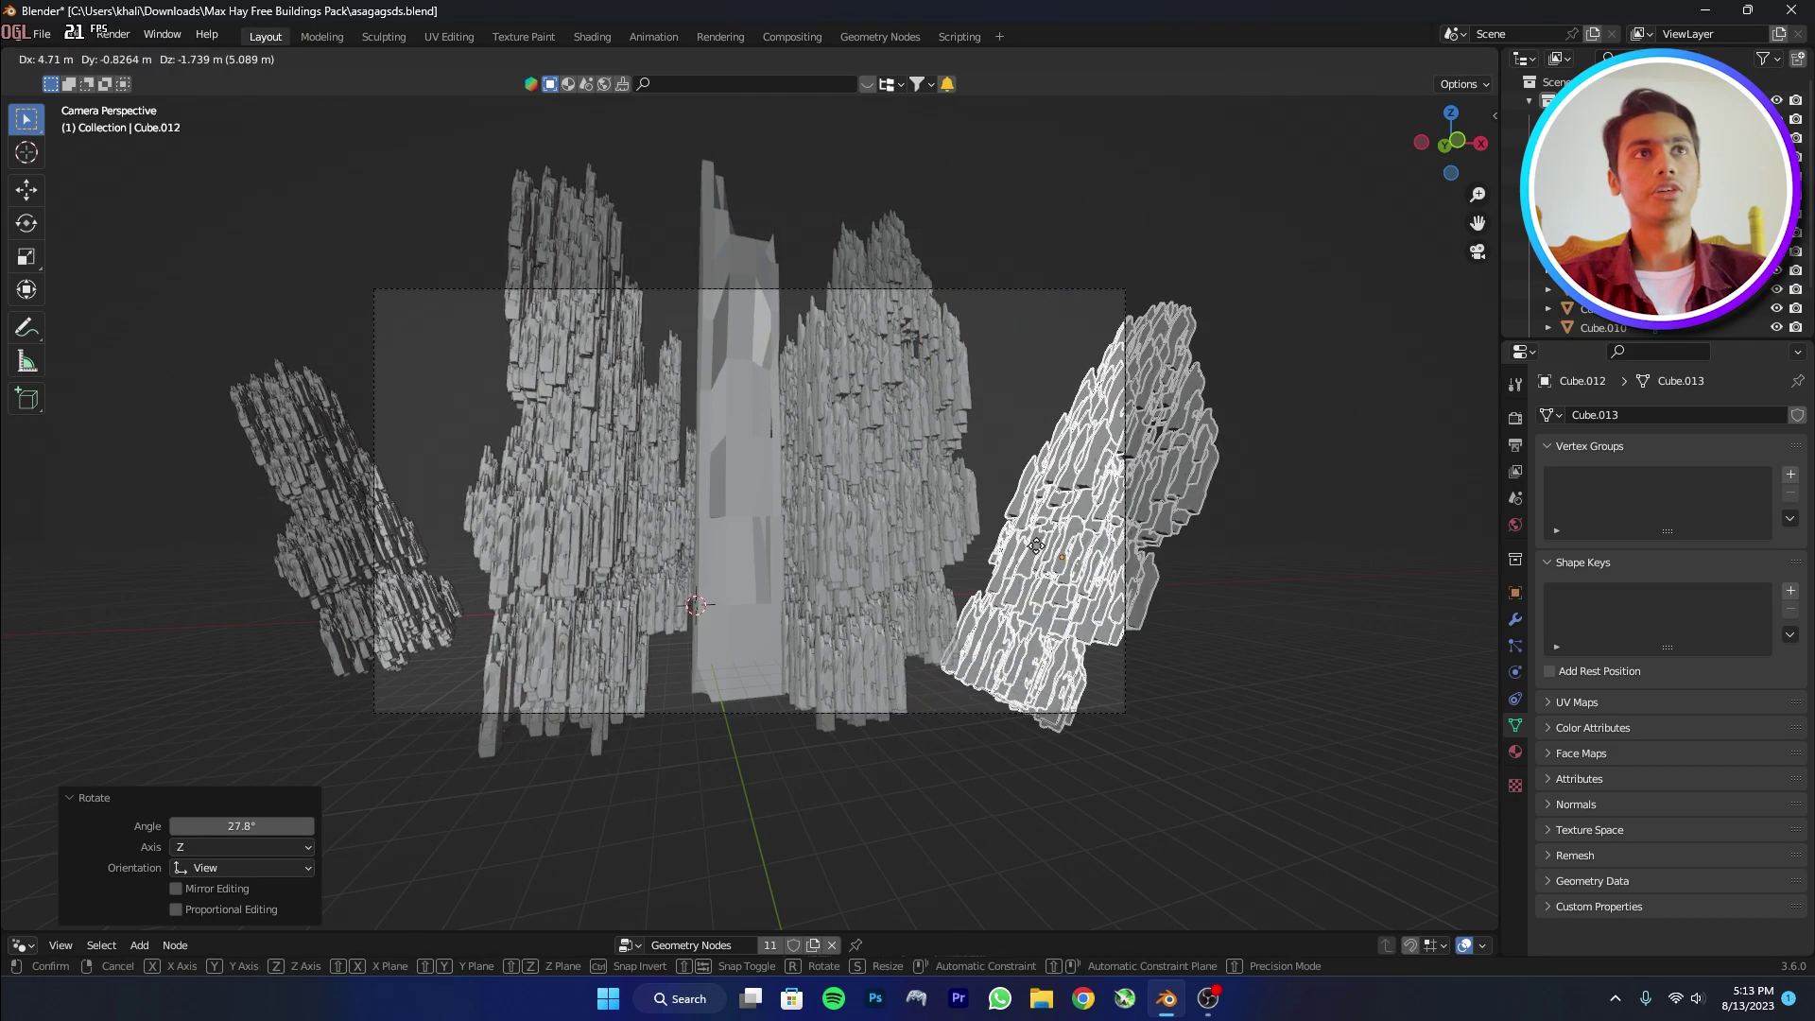
pyautogui.click(1306, 348)
pyautogui.press('r')
pyautogui.click(1229, 364)
pyautogui.press('s')
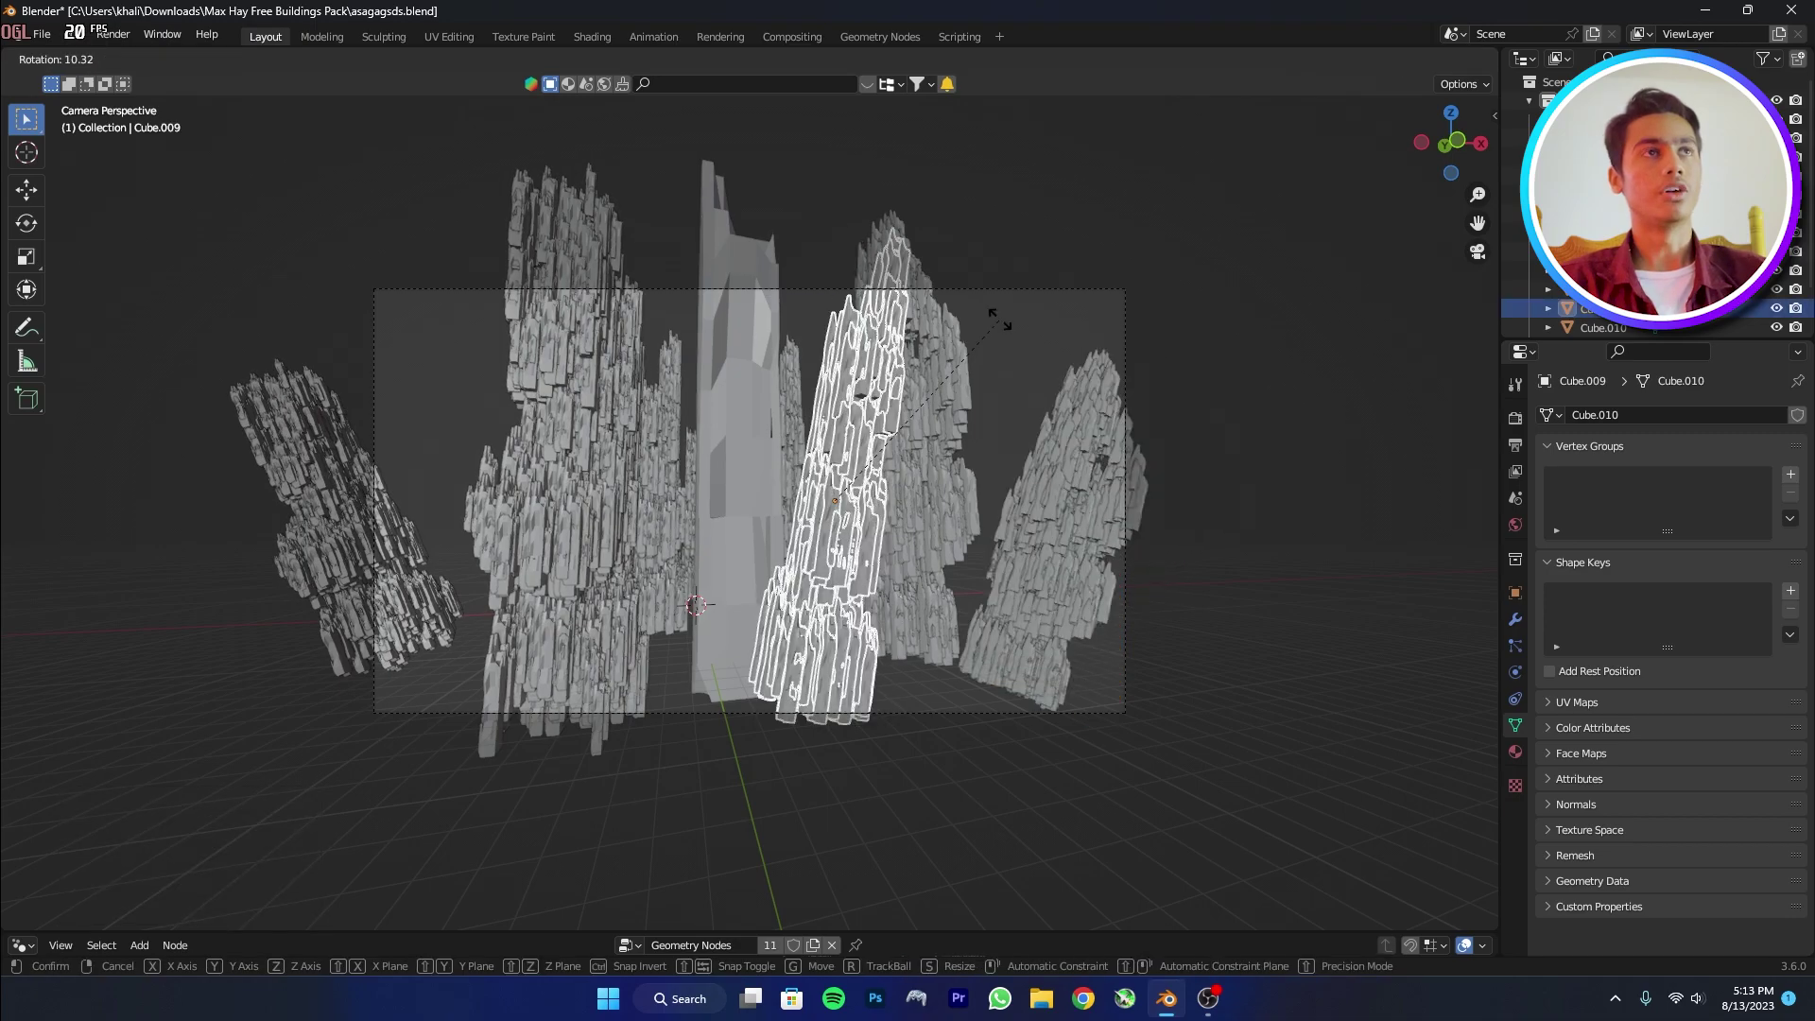
# Tilt pillar Cube.009 by 10.3° and pillar Cube.007 by 16.5° in the camera view.
pyautogui.click(996, 321)
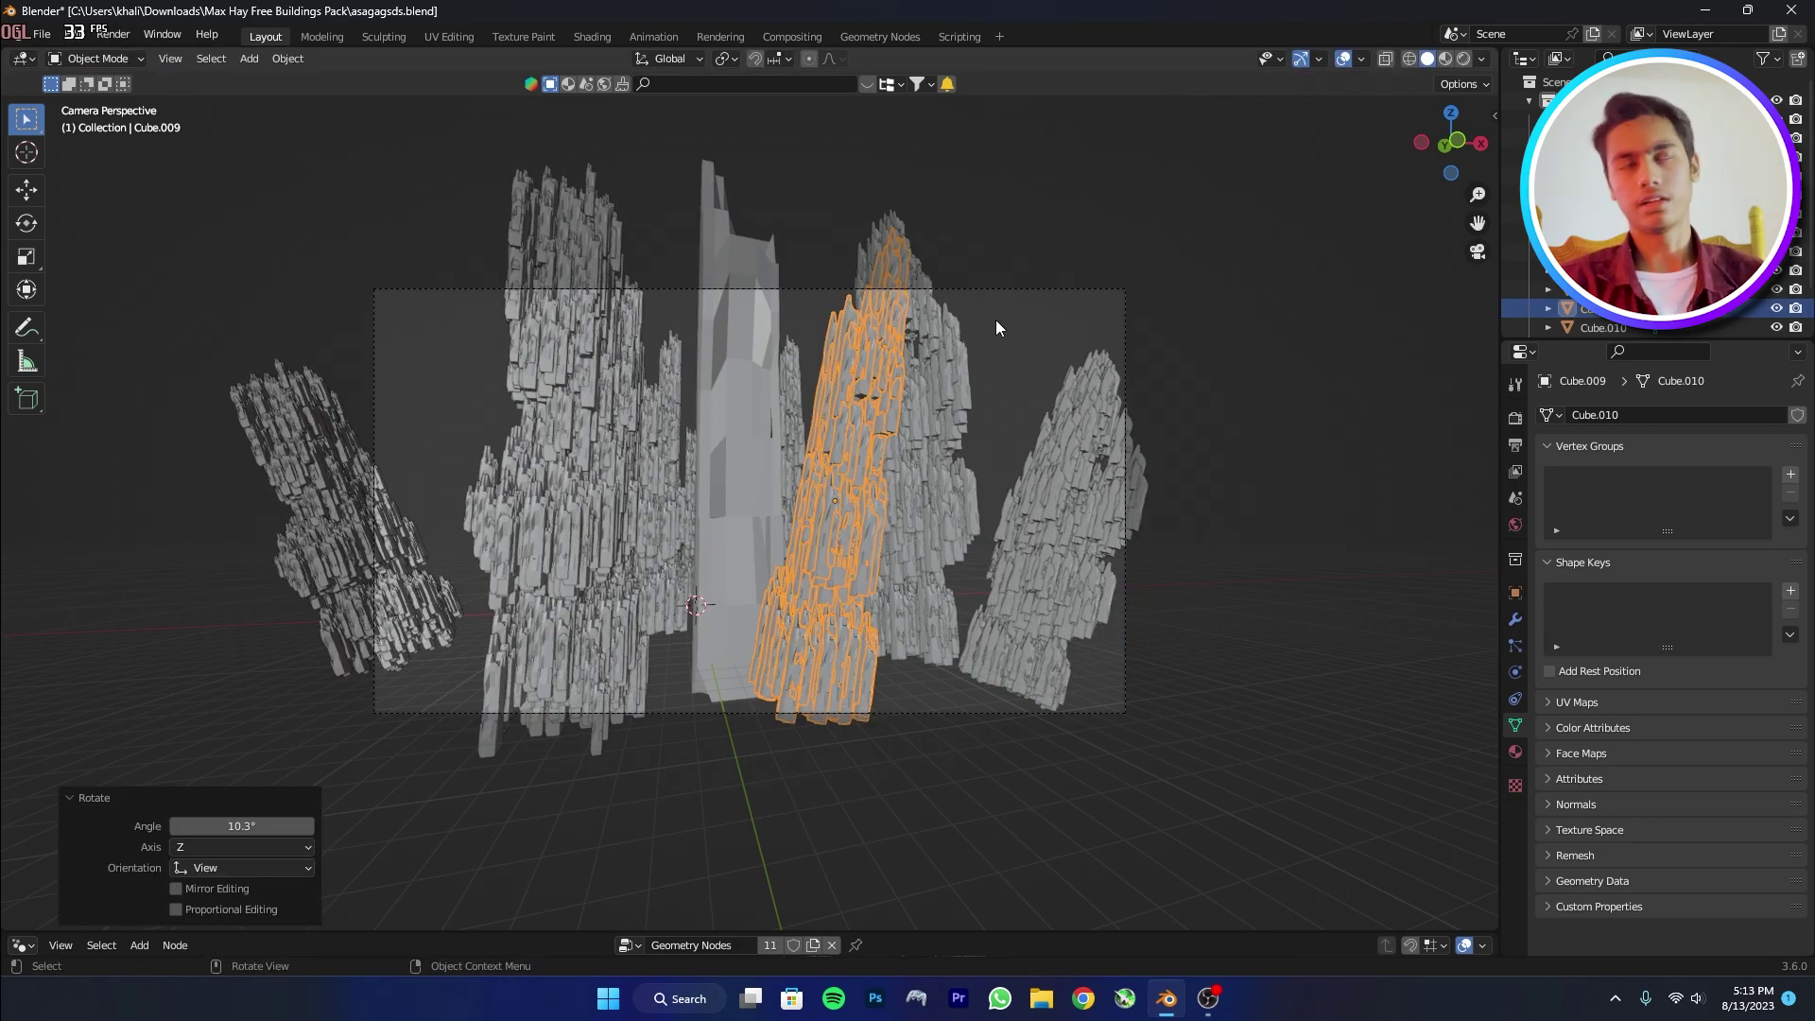
pyautogui.click(978, 422)
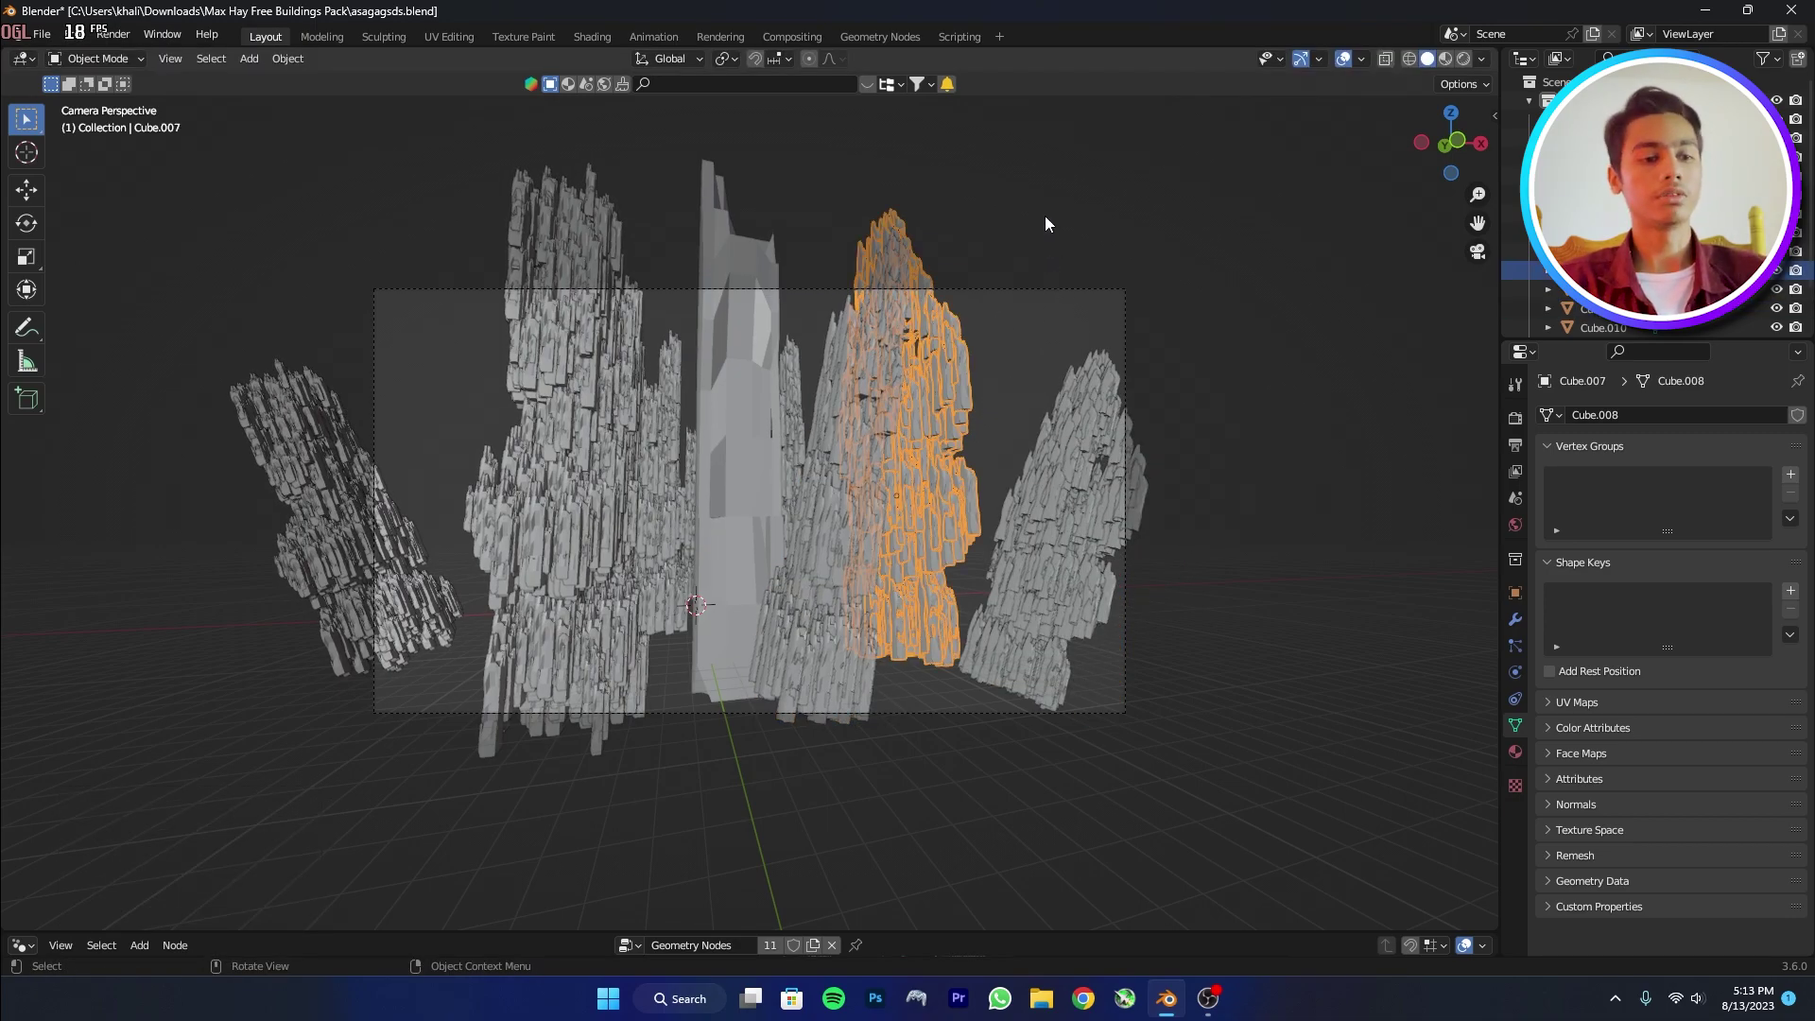
pyautogui.press('r')
pyautogui.click(1119, 269)
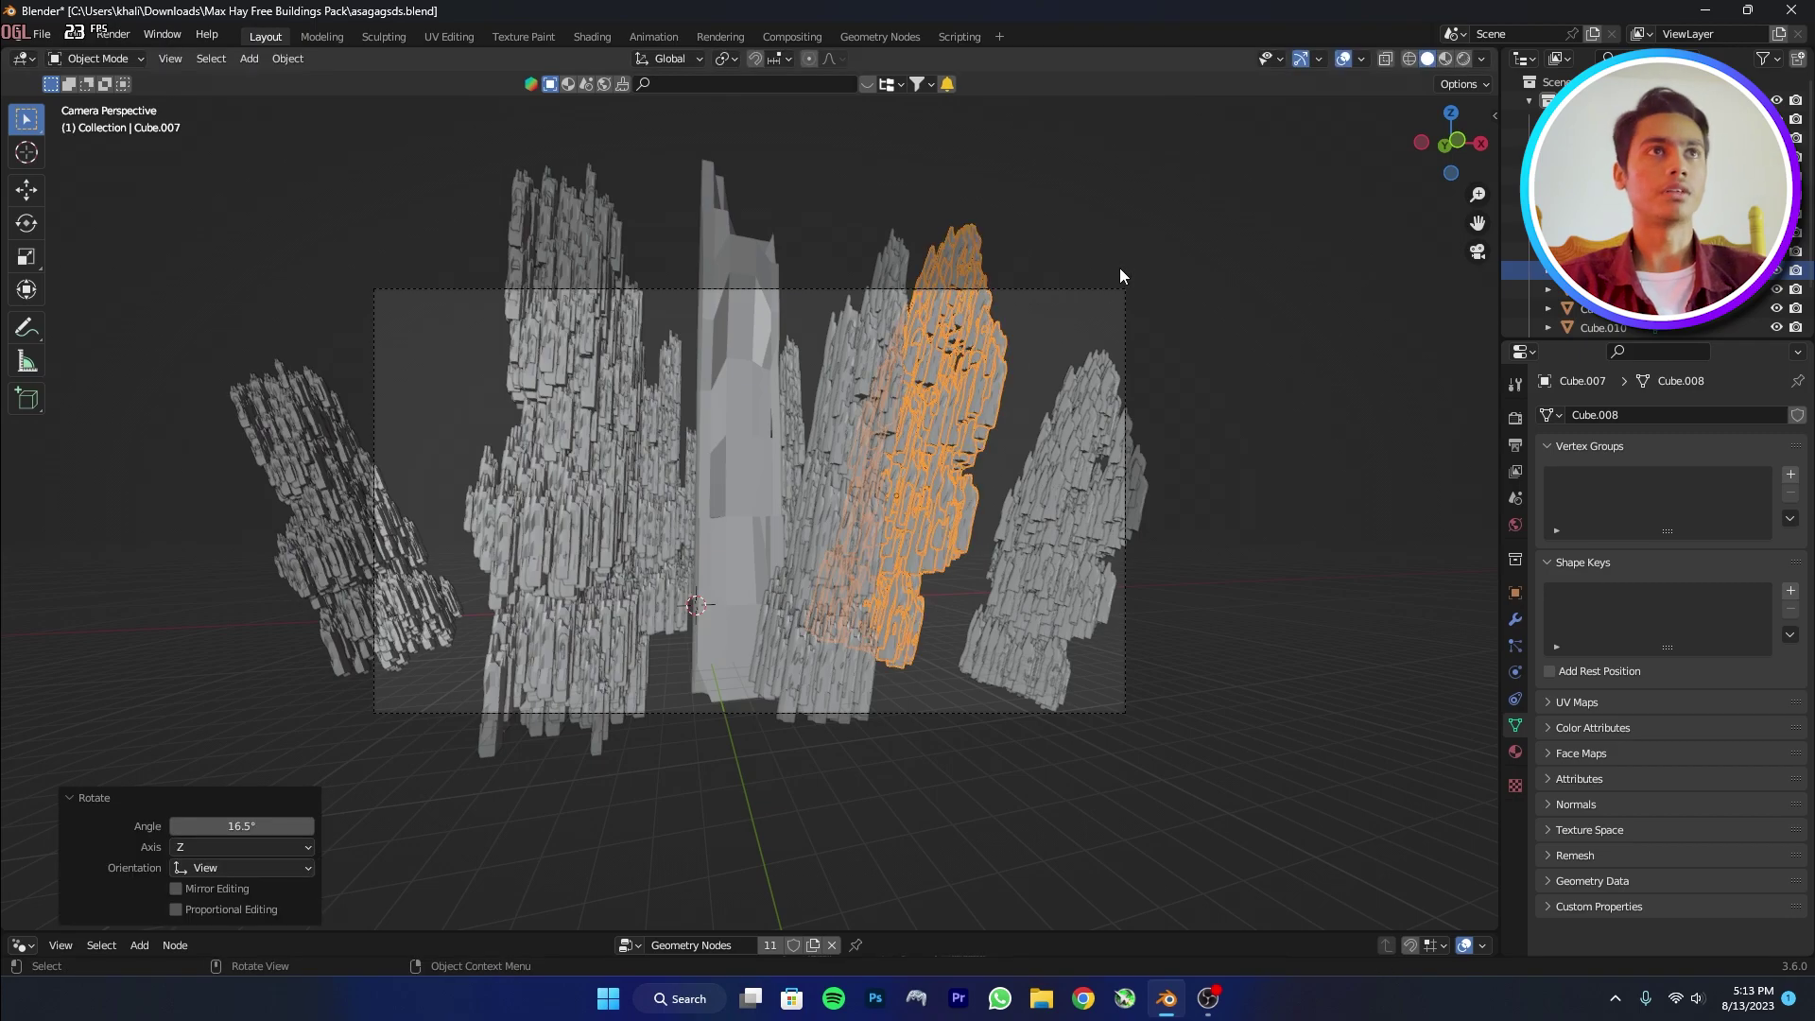
# Save the file and duplicate the central rock Cube.010 in place, scaling the copy by 1.06.
pyautogui.click(749, 376)
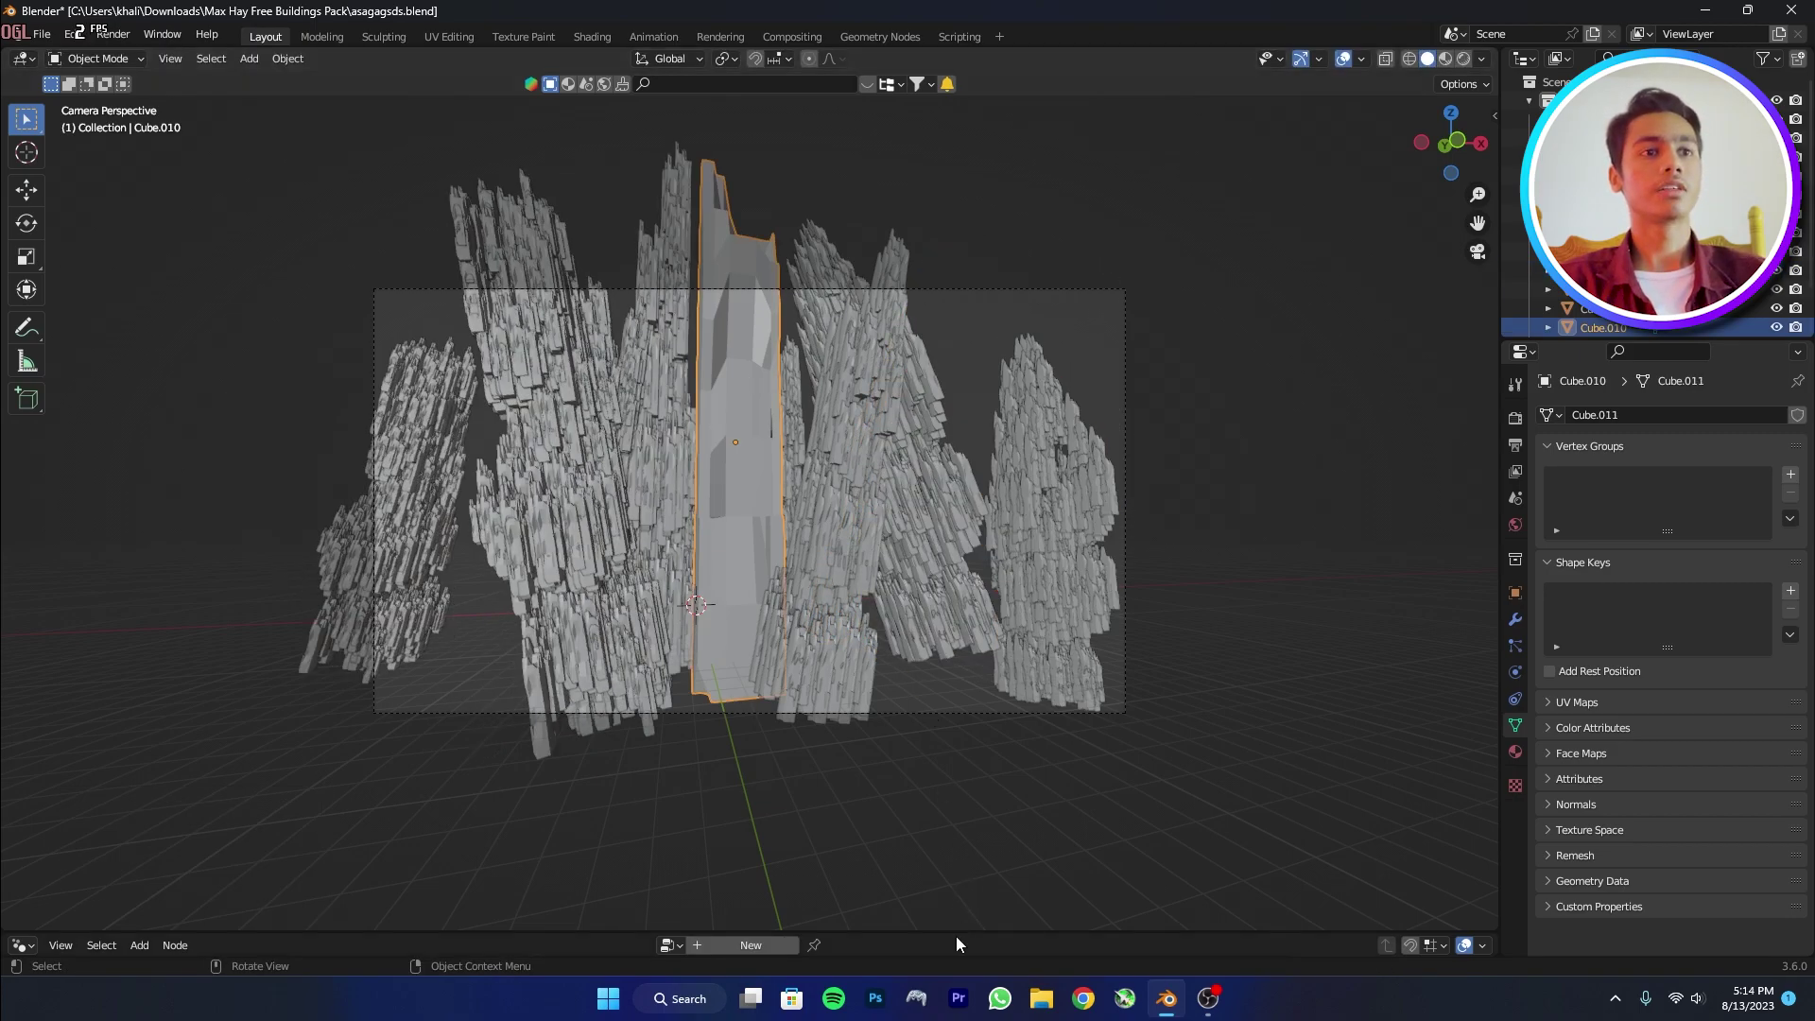
pyautogui.hotkey('ctrl', 's')
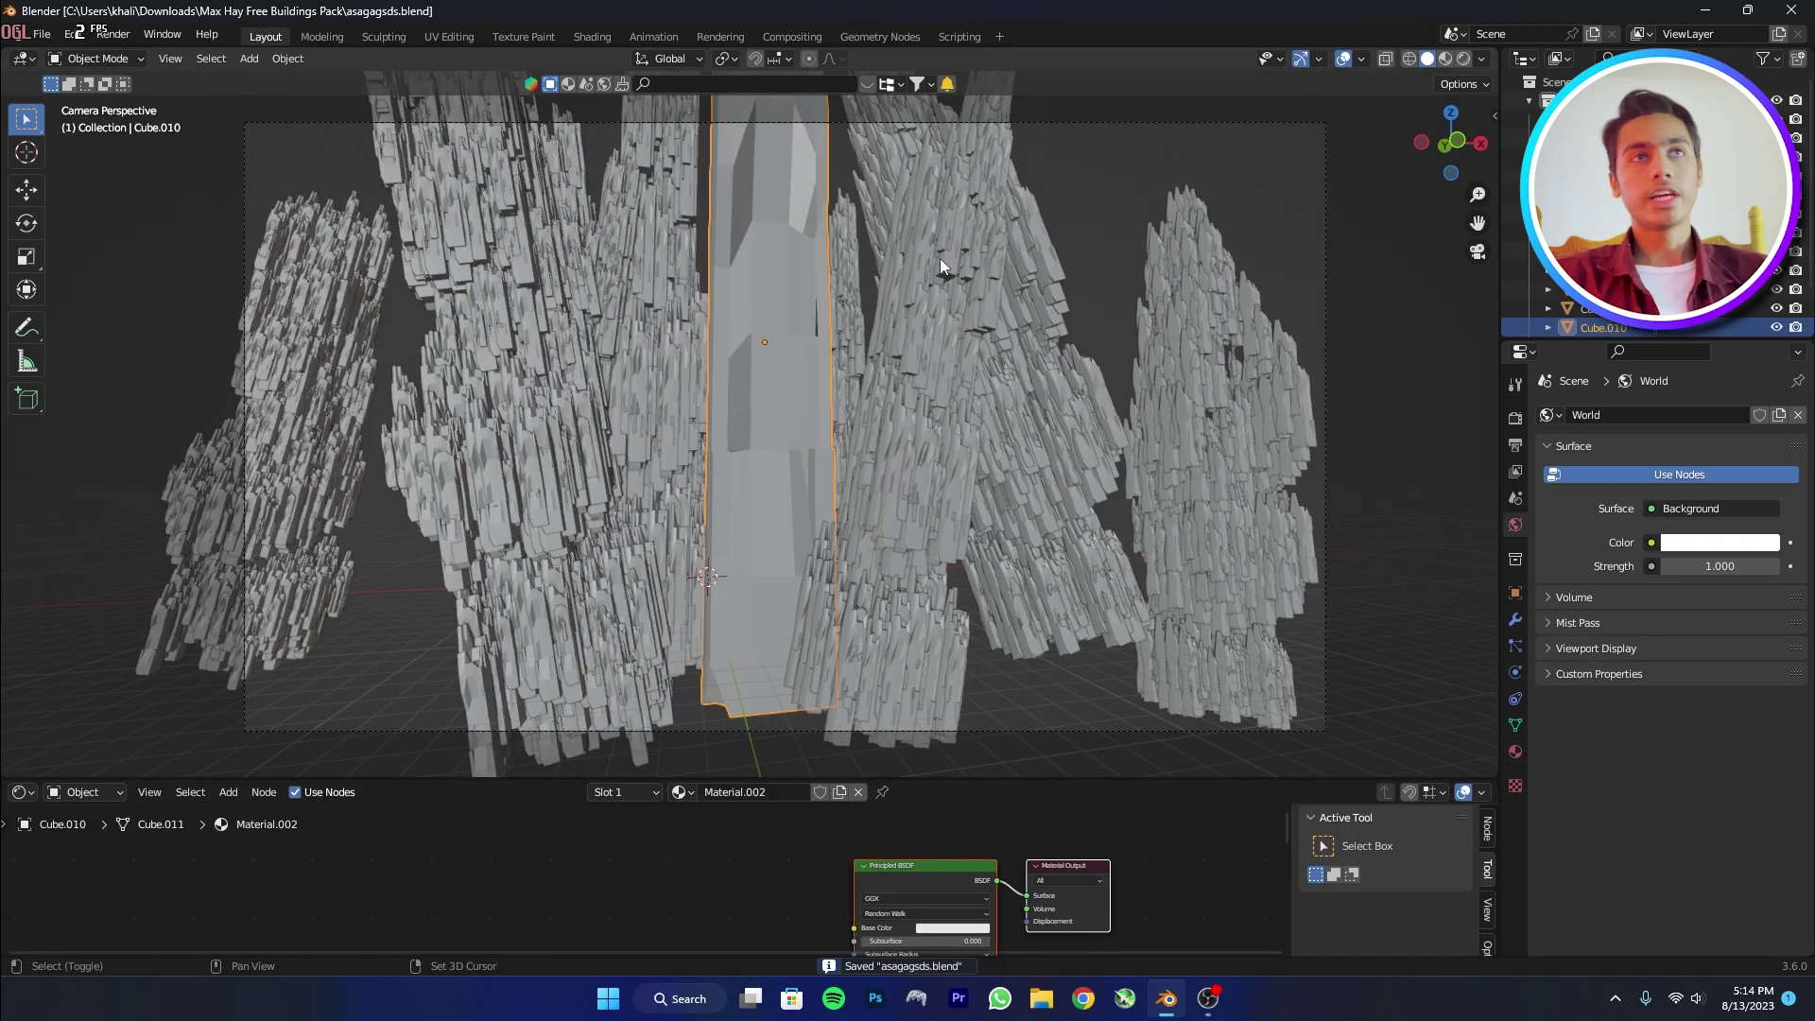
pyautogui.hotkey('shift', 'd')
pyautogui.rightClick(917, 399)
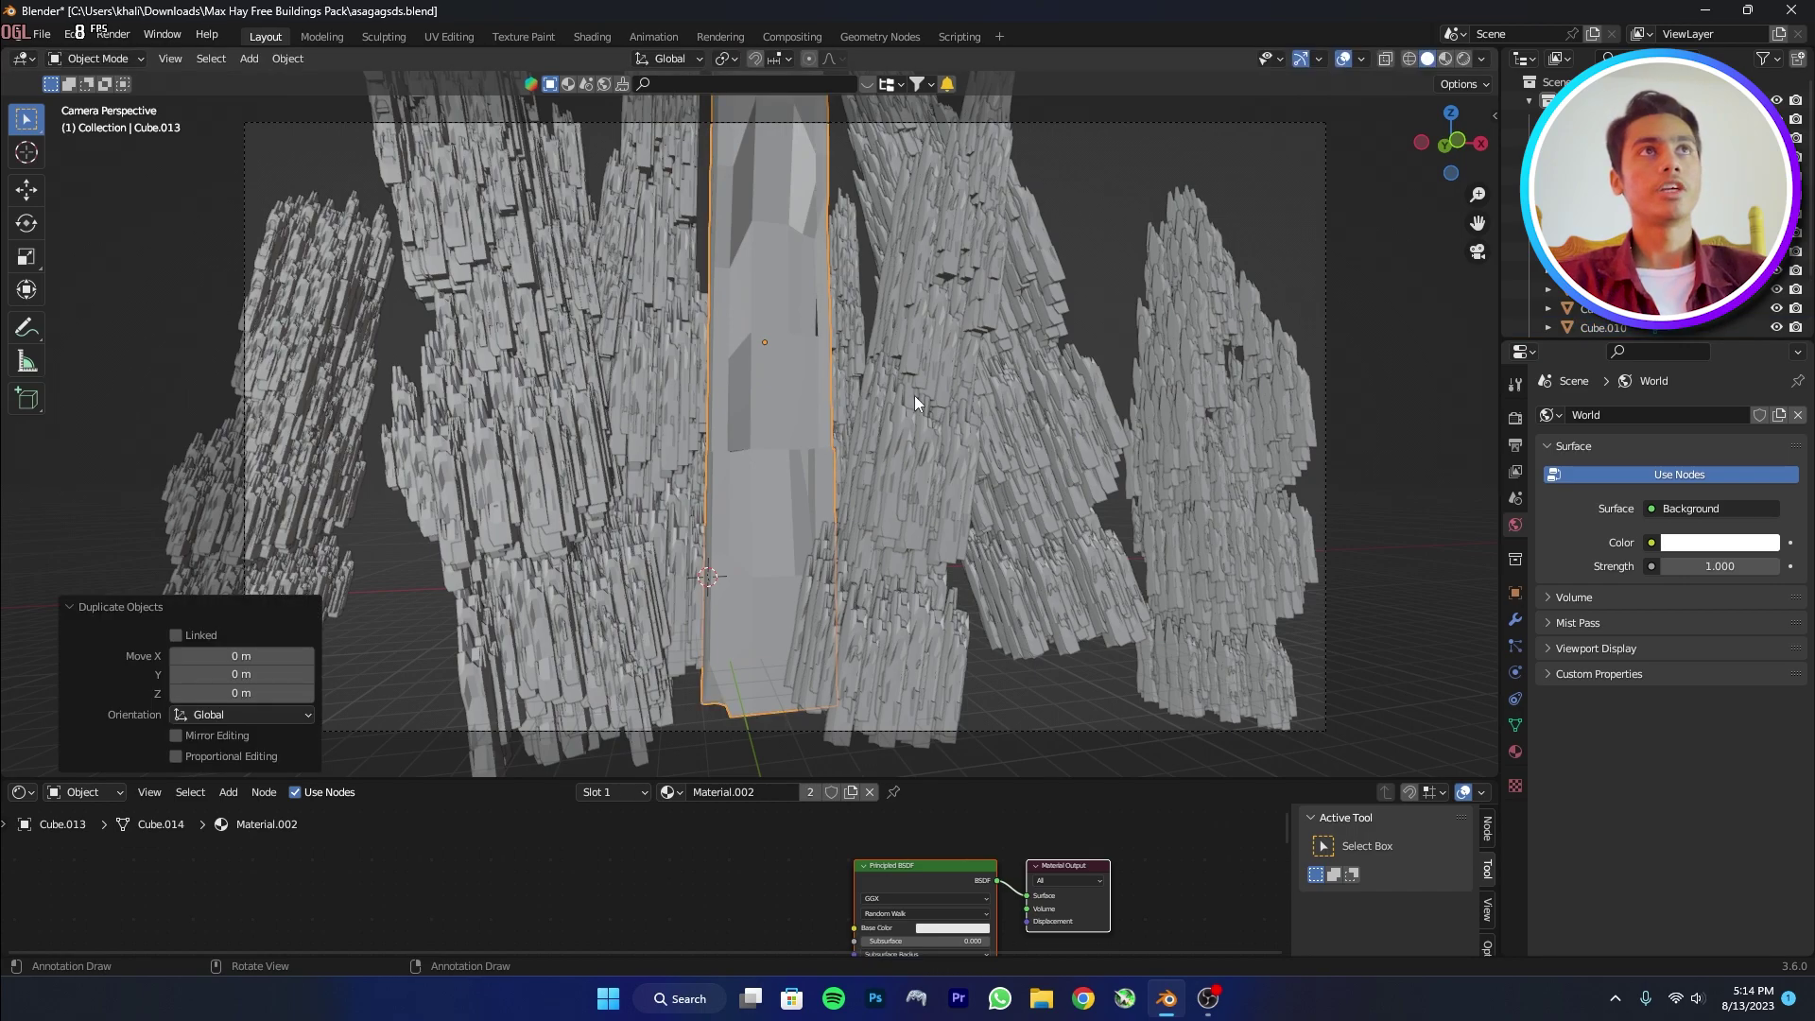
pyautogui.press('s')
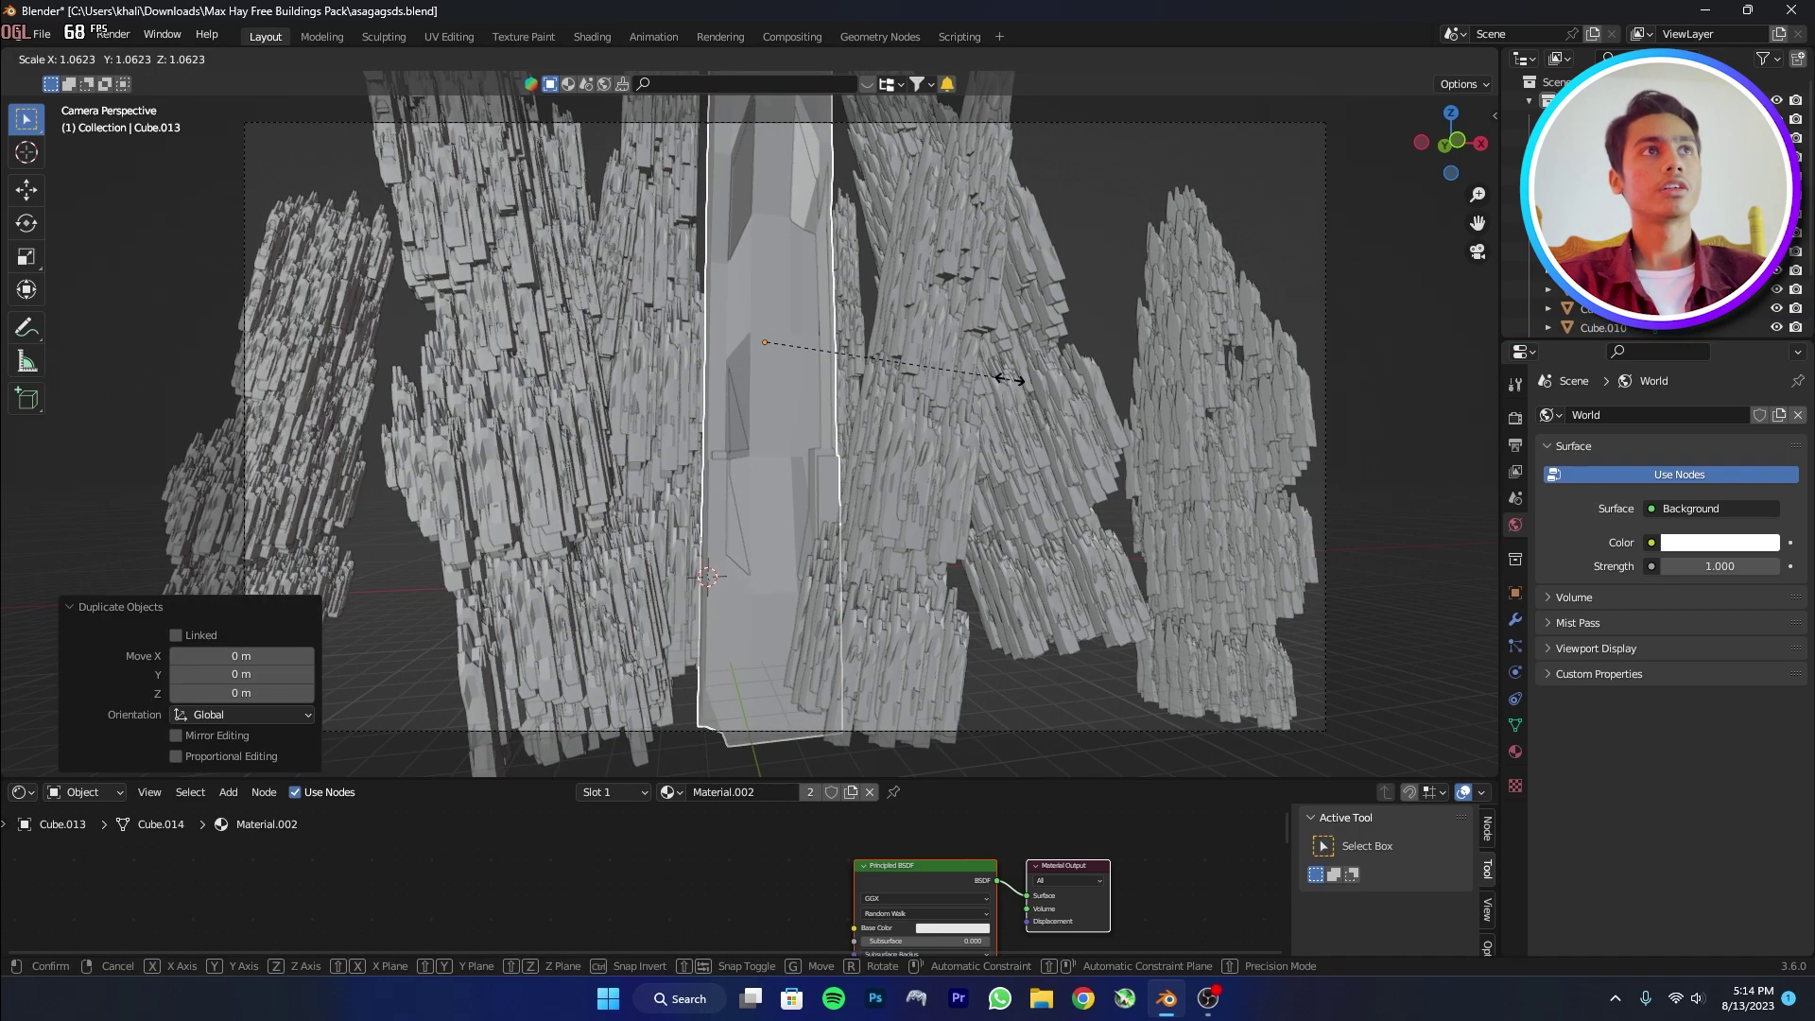
pyautogui.click(1006, 382)
# Add a Wireframe modifier to the enlarged rock copy and adjust its thickness.
pyautogui.click(1516, 754)
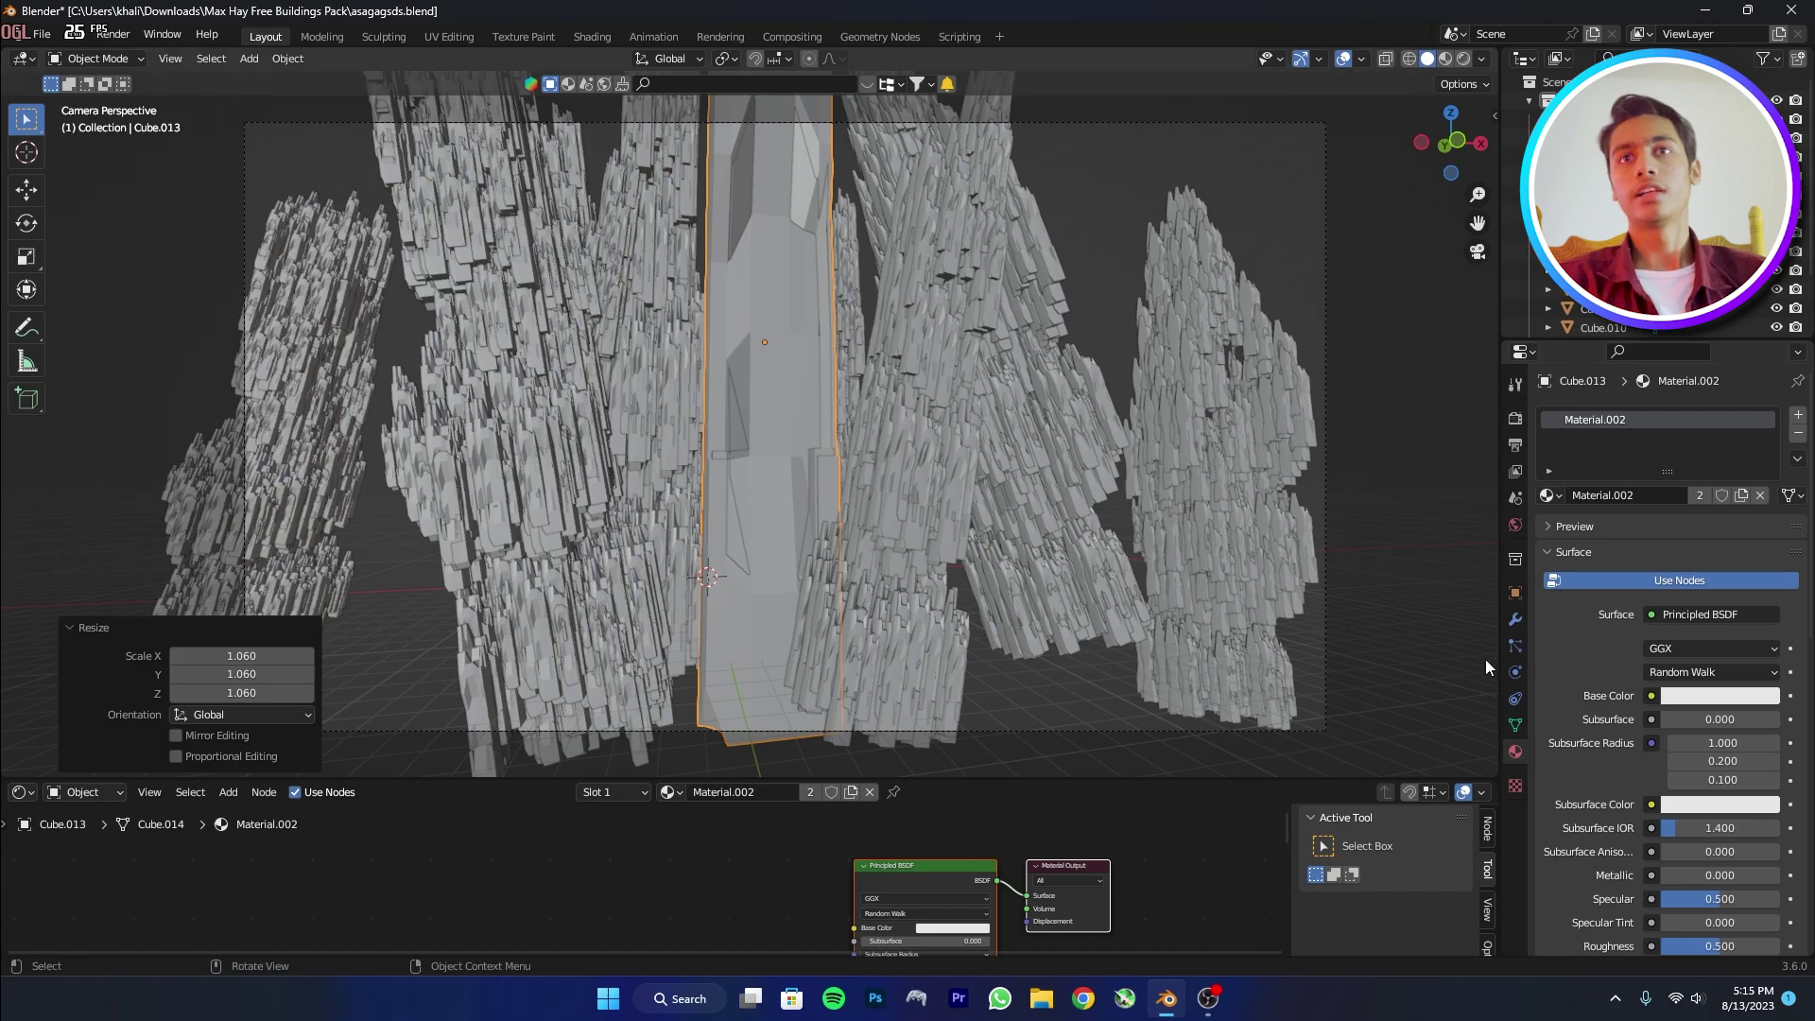
pyautogui.click(1517, 621)
pyautogui.click(1662, 416)
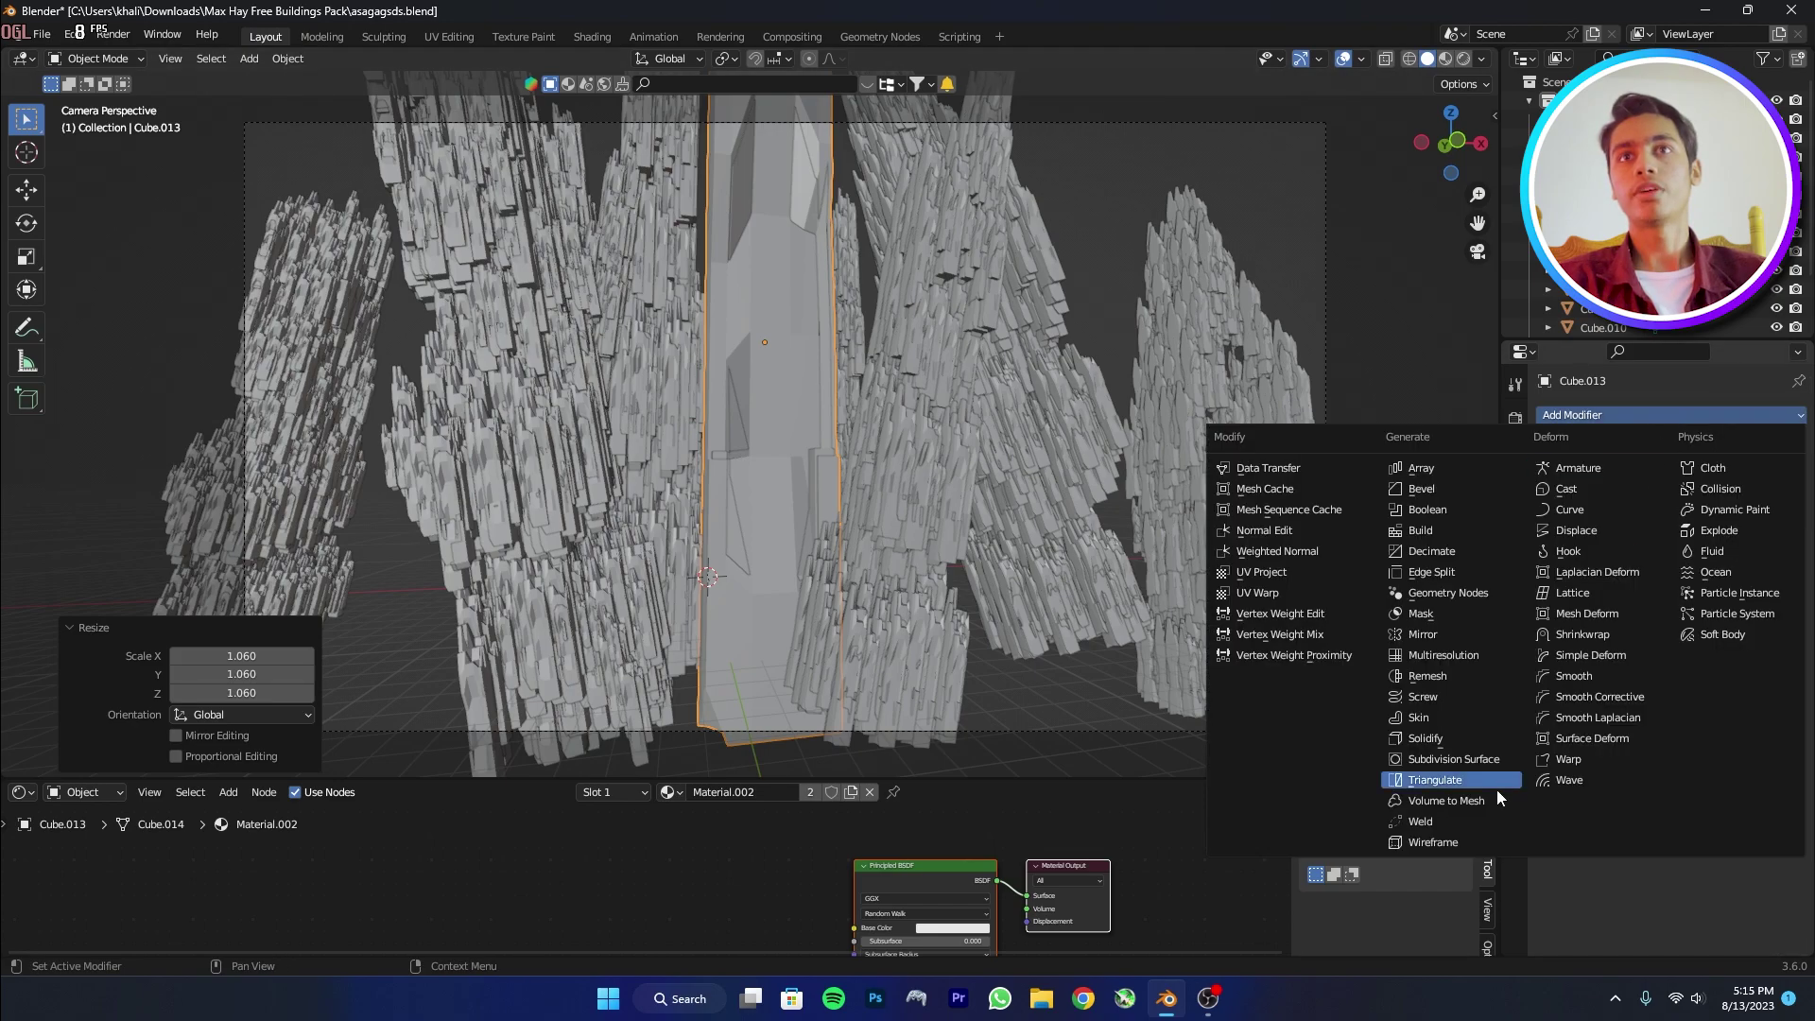
pyautogui.click(1428, 841)
pyautogui.moveTo(1711, 473); pyautogui.dragTo(1758, 473)
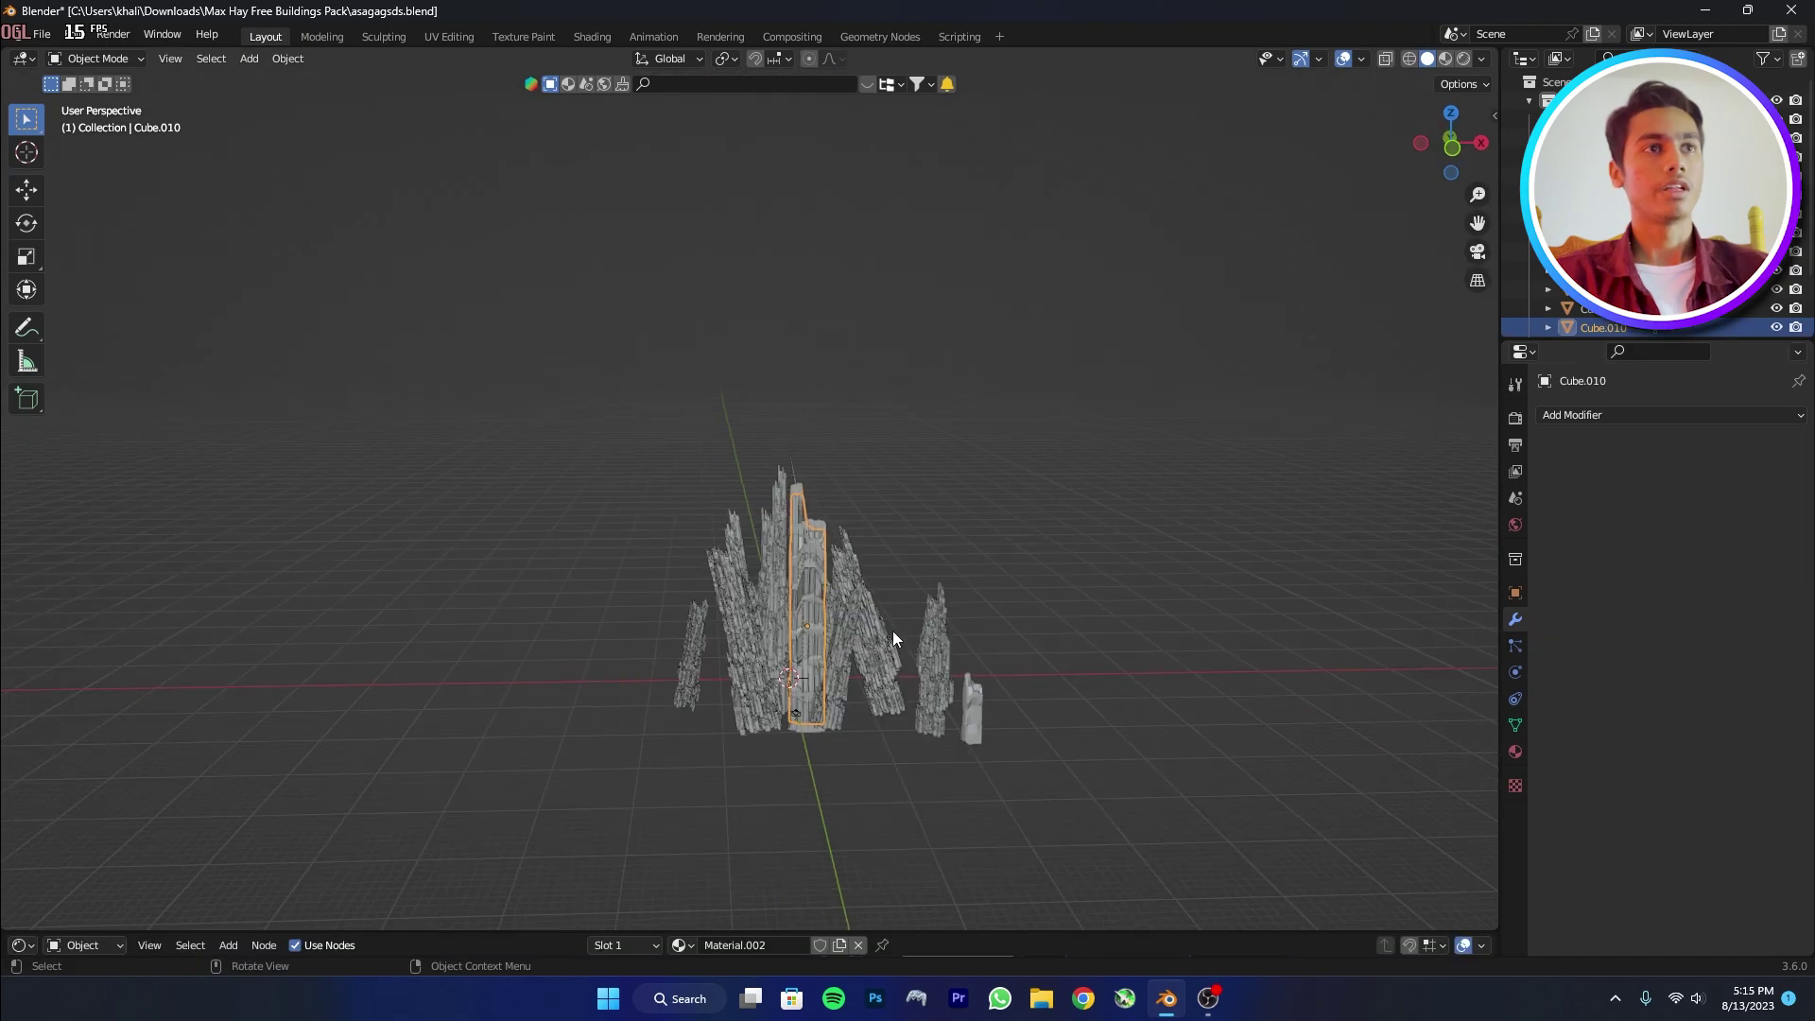
# Add a ground plane under the pillars and enlarge it to about 86 times its size.
pyautogui.moveTo(892, 631); pyautogui.dragTo(906, 546, button='middle')
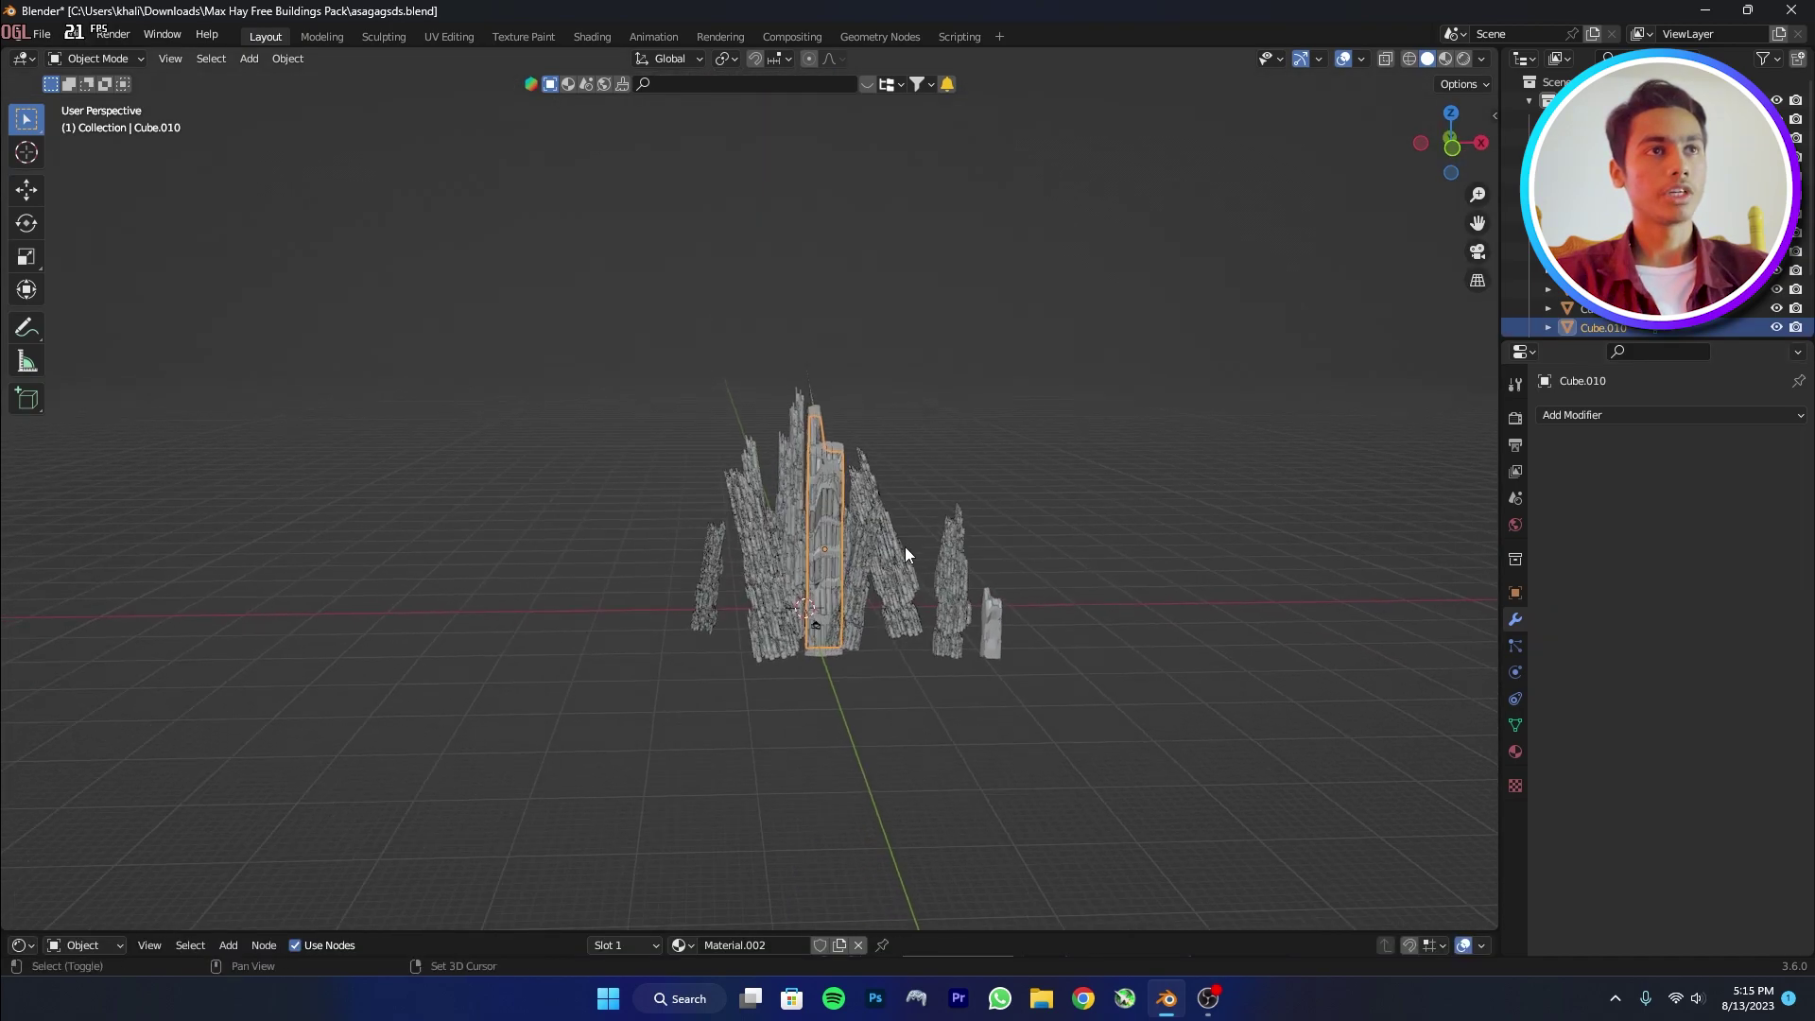
pyautogui.hotkey('shift', 'a')
pyautogui.moveTo(887, 331)
pyautogui.click(966, 338)
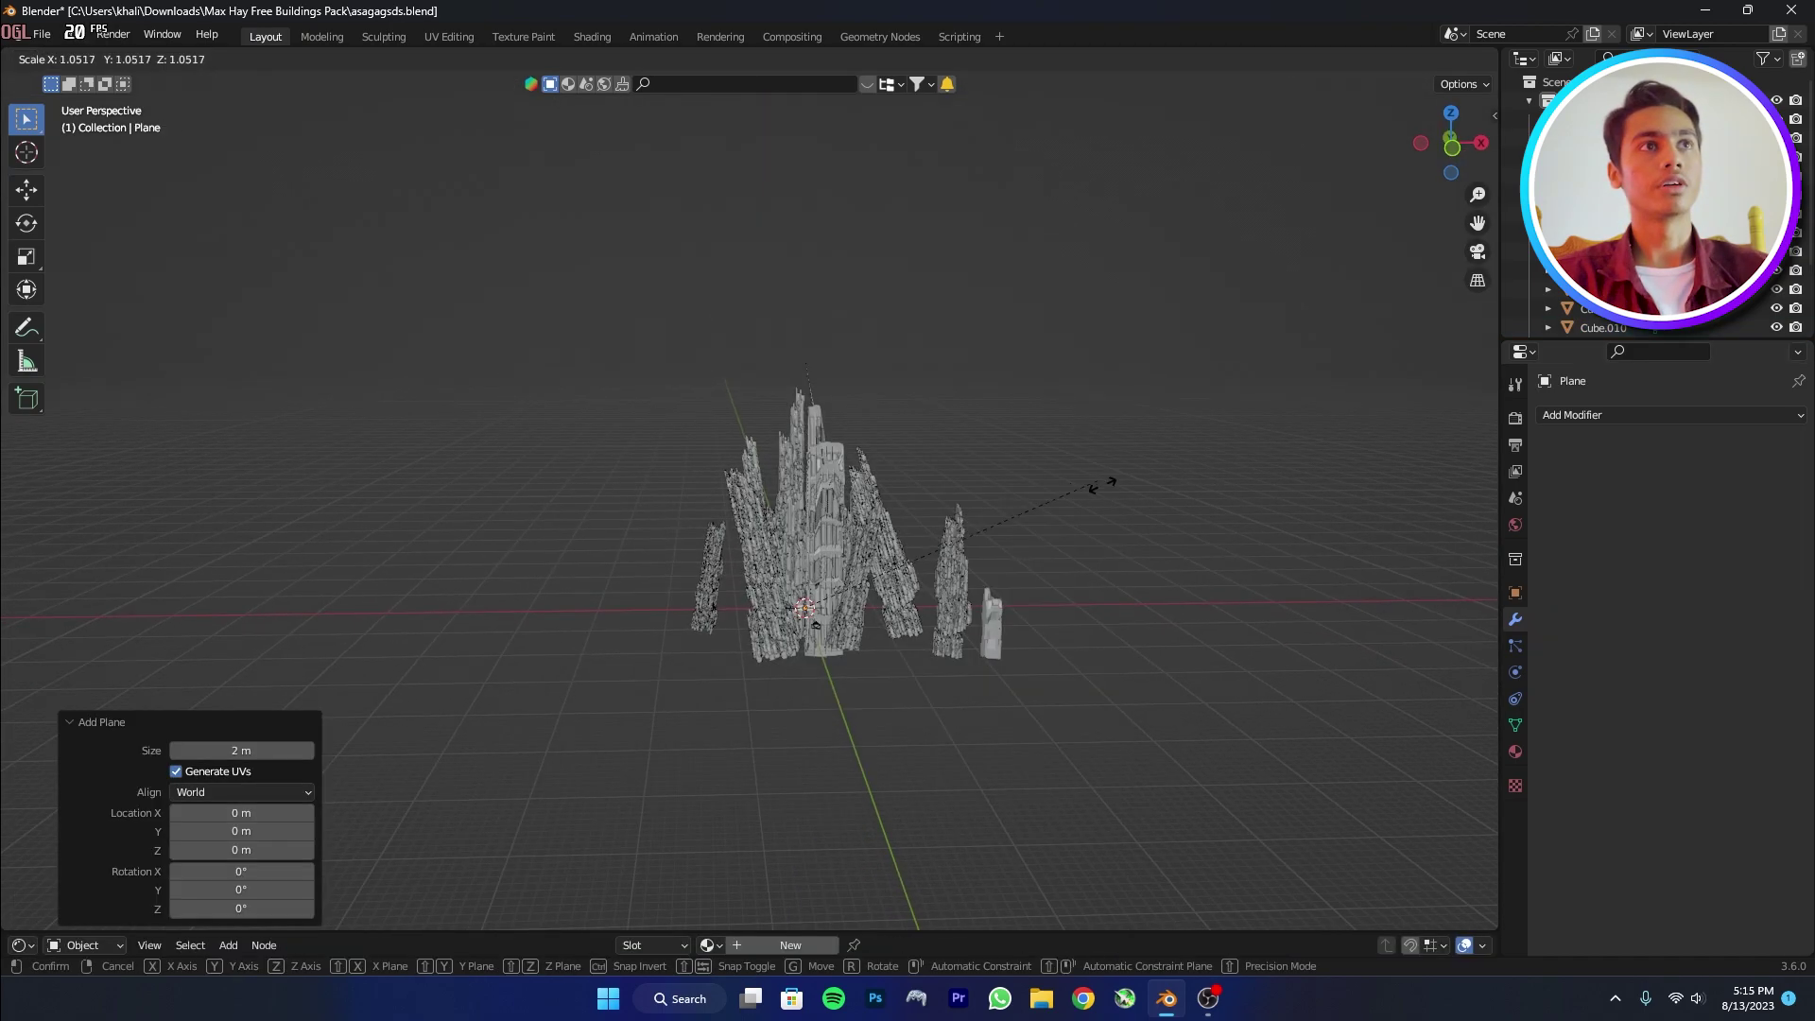
pyautogui.press('s')
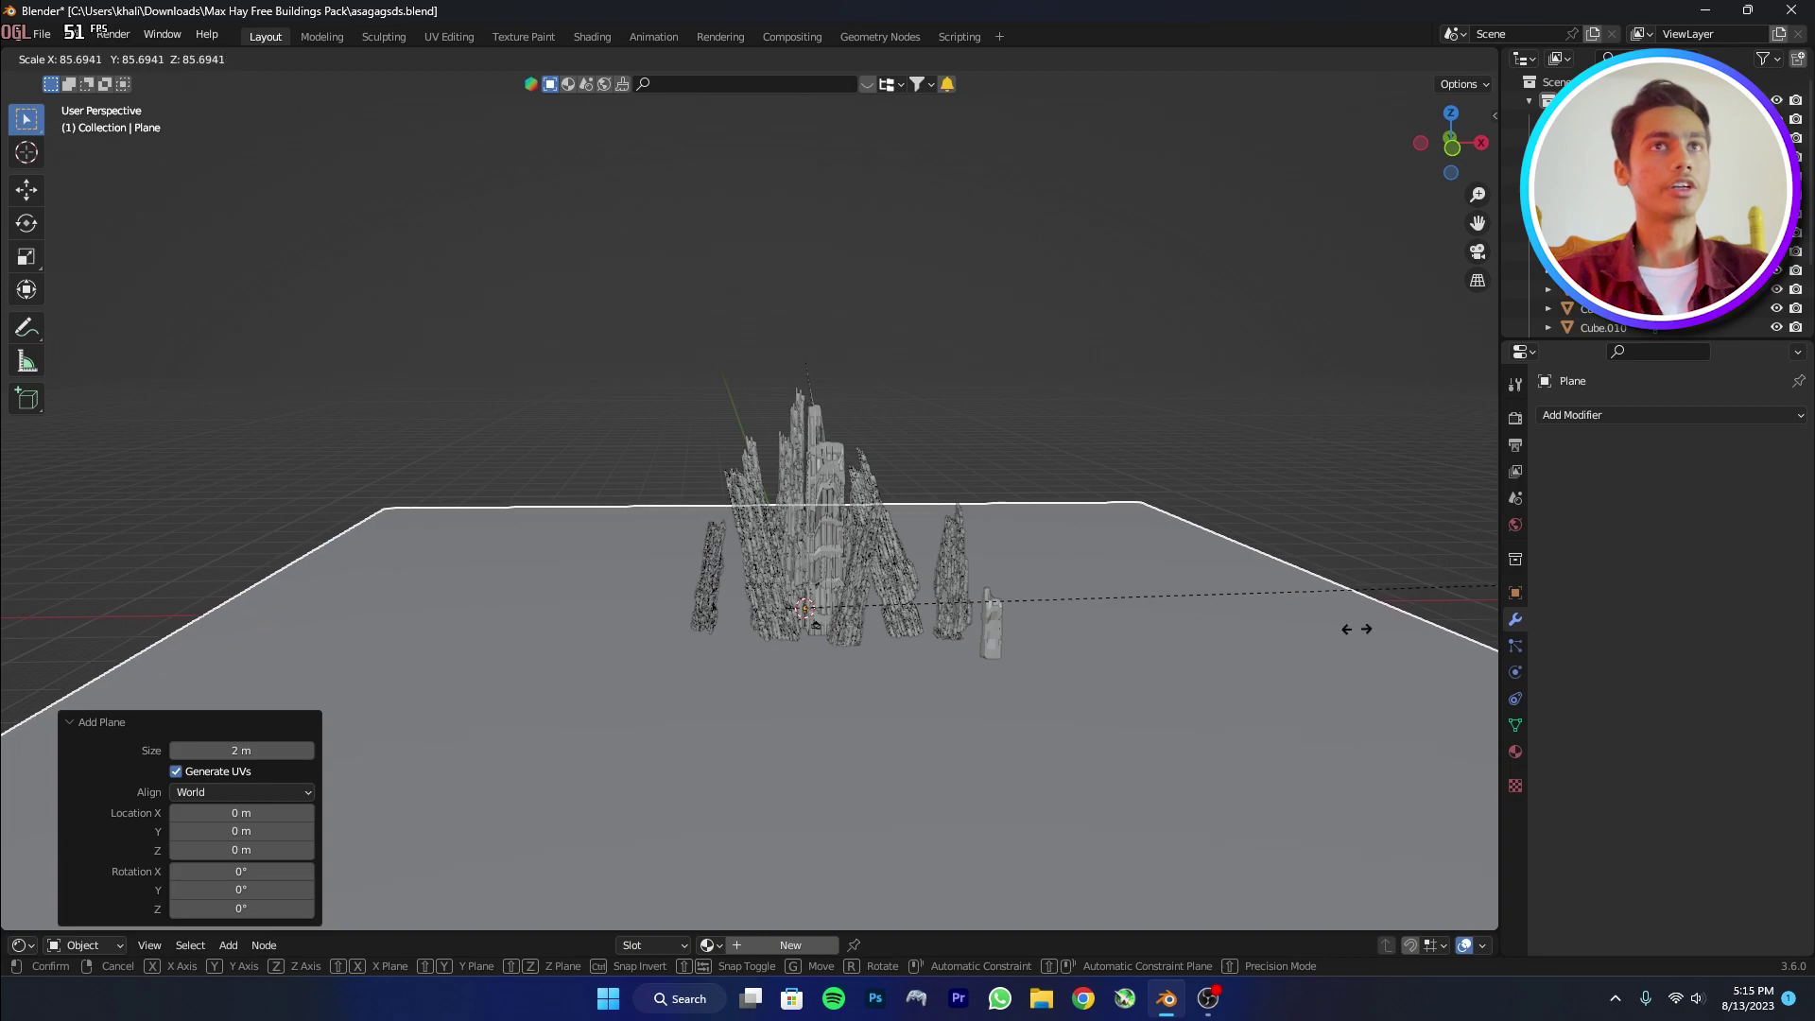
pyautogui.click(1358, 628)
# Move the ground plane about 22.9 m along Y and give it a new material.
pyautogui.press('g')
pyautogui.press('y')
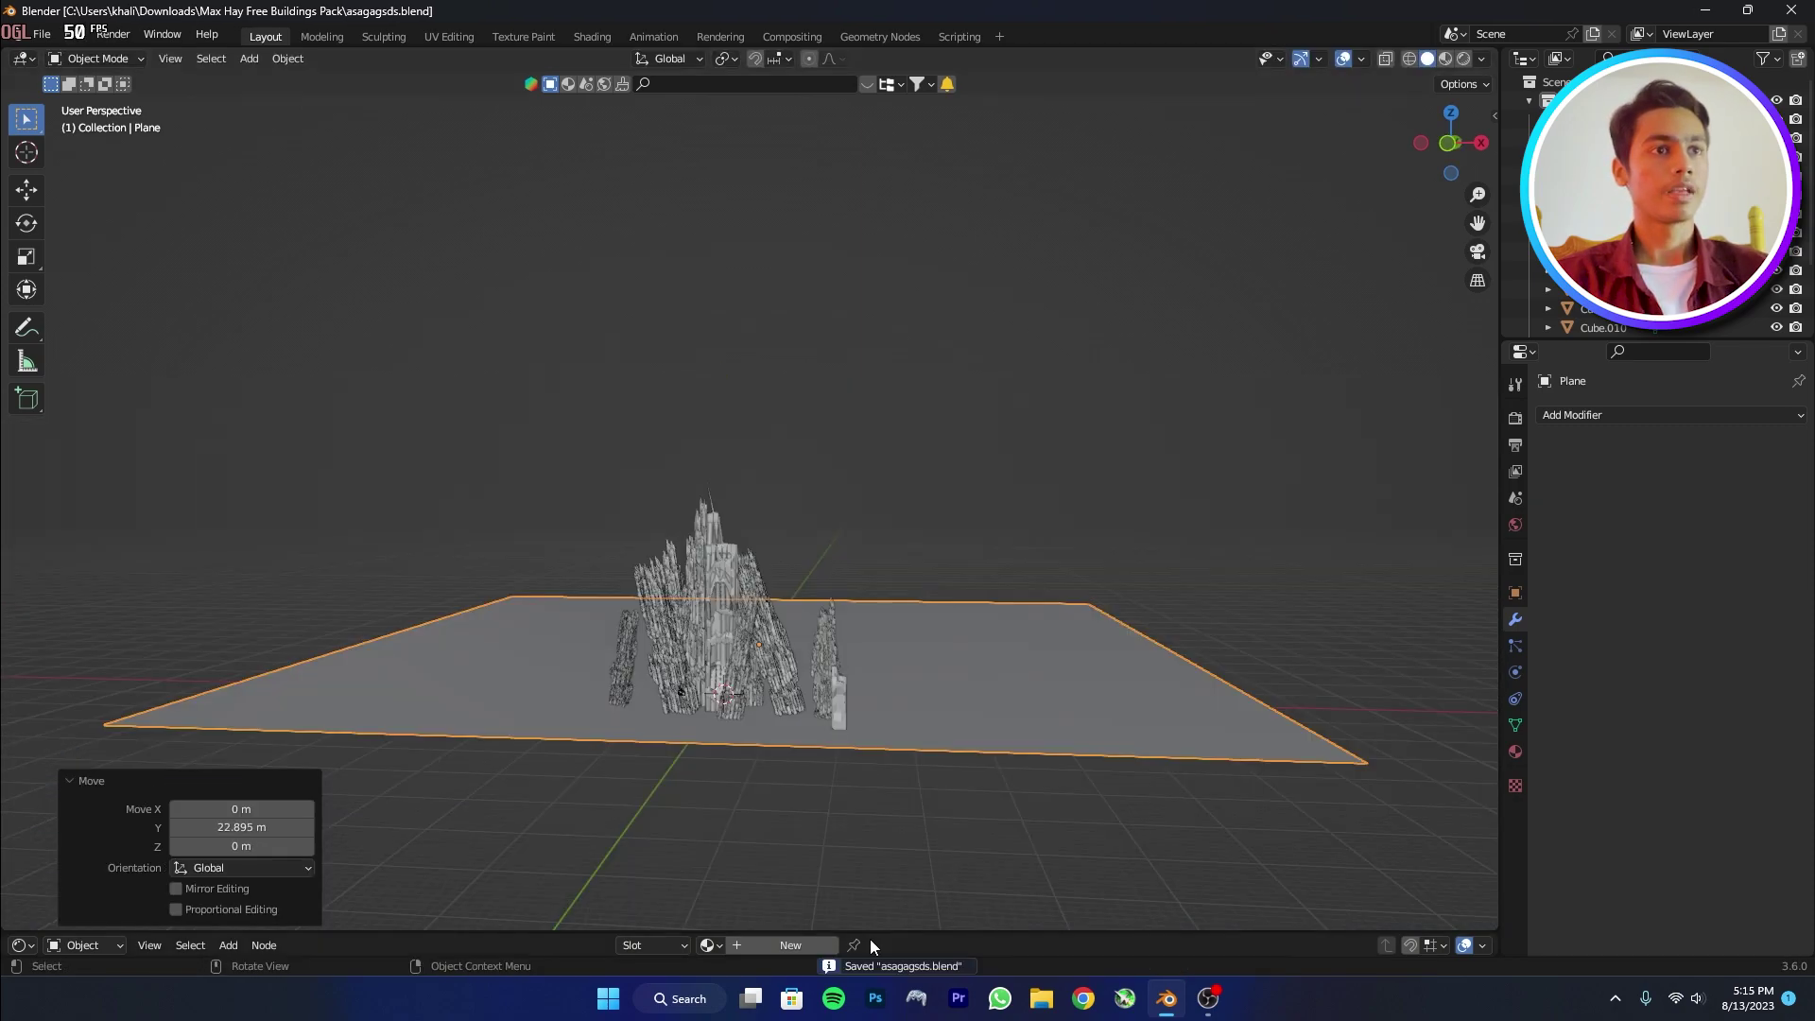
pyautogui.moveTo(879, 931); pyautogui.dragTo(871, 707)
pyautogui.click(793, 725)
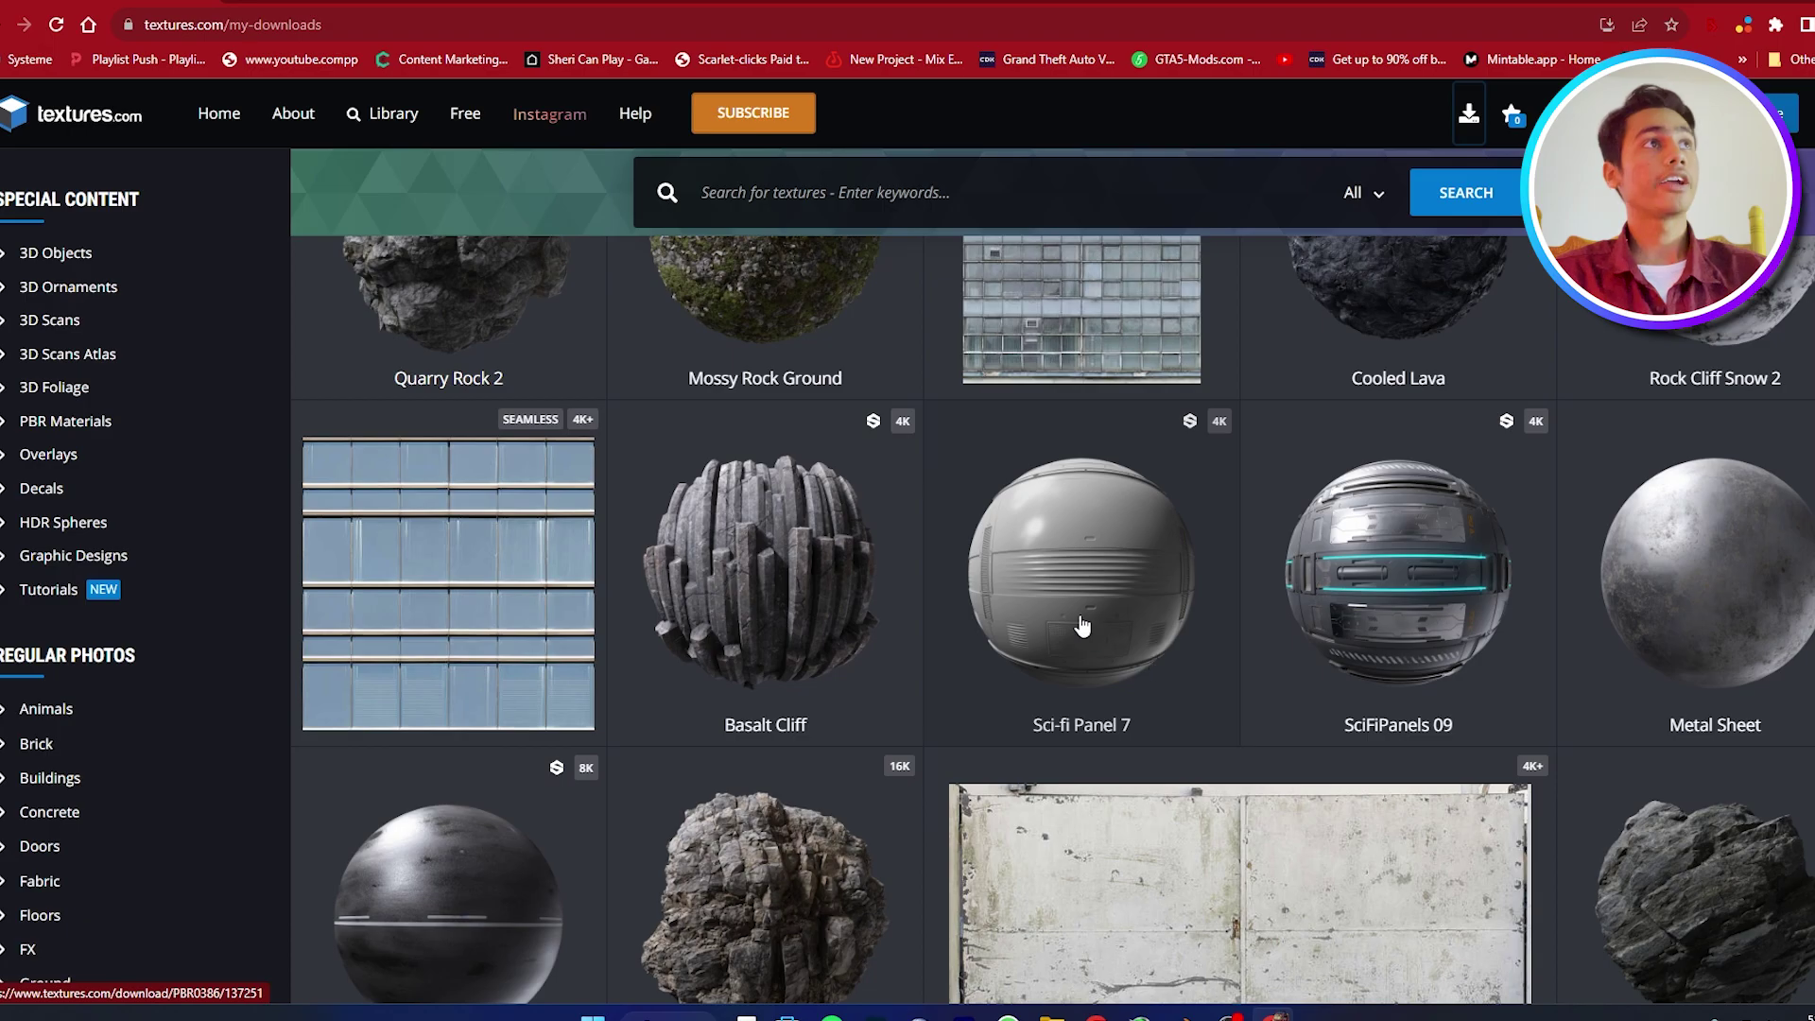
# On textures.com, browse the downloaded textures and examine the preview images of Quarry Rock 2.
pyautogui.scroll(4, 1082, 626)
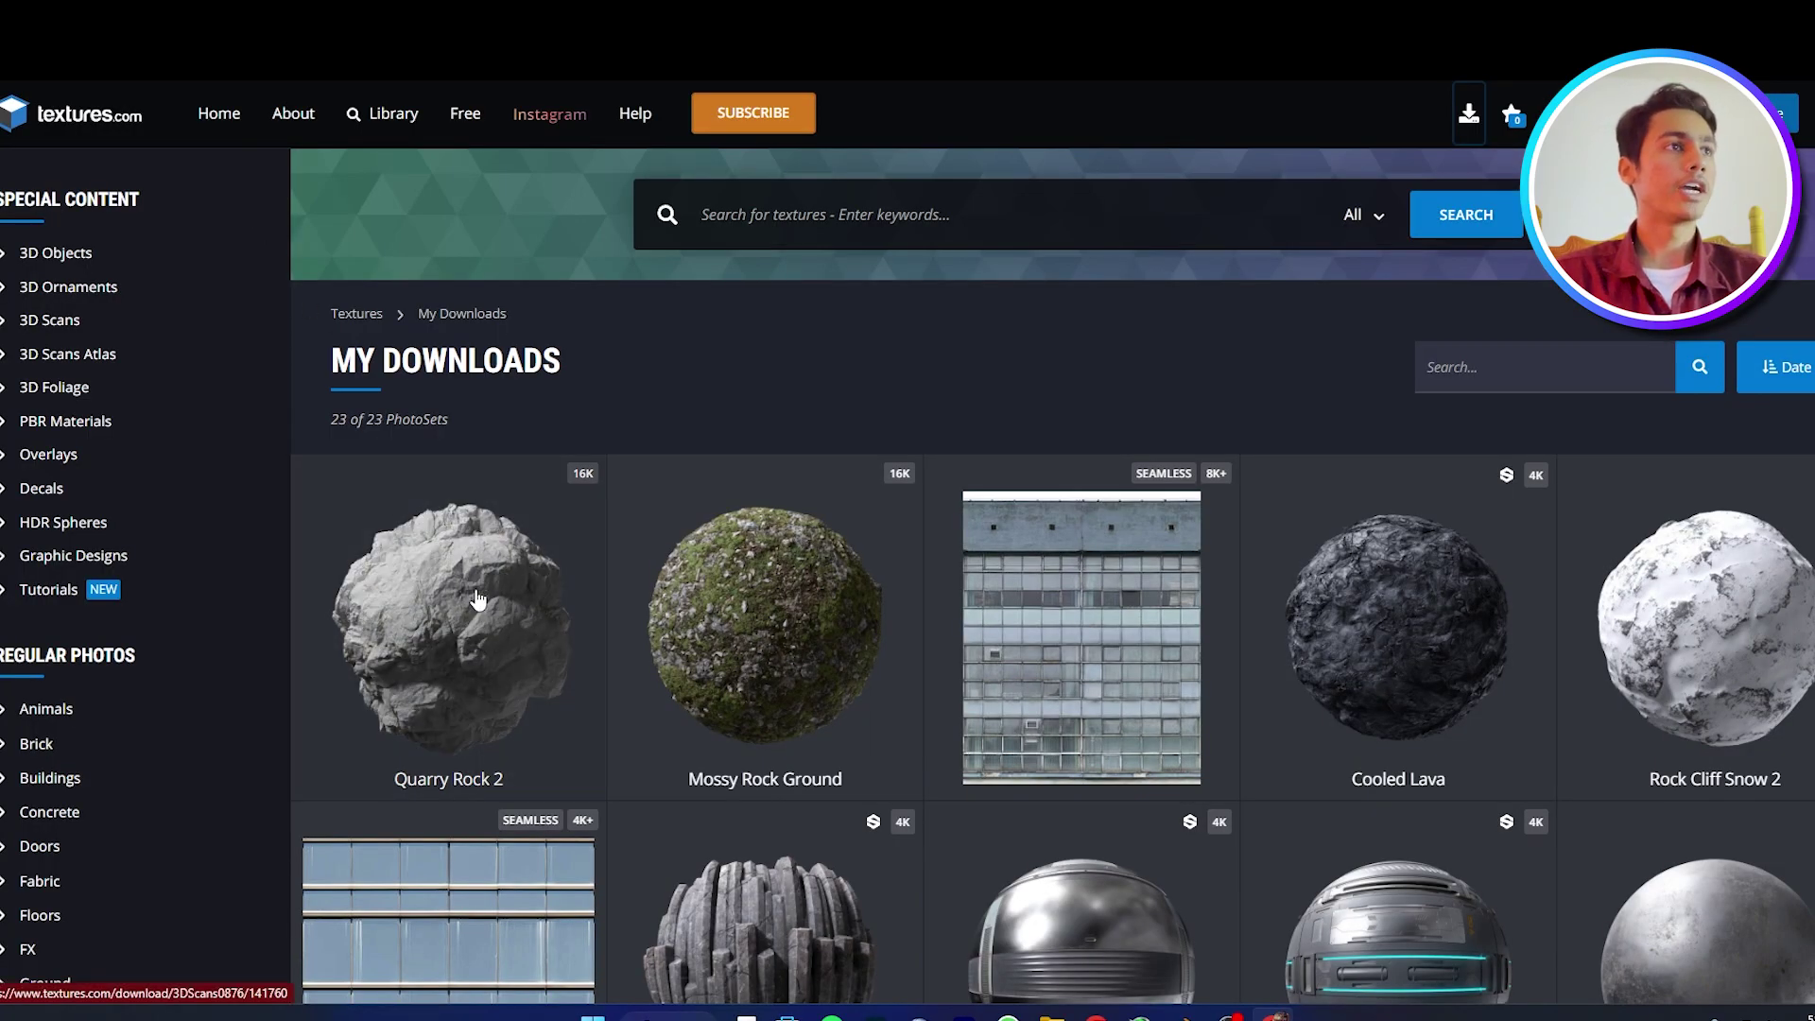
pyautogui.scroll(-12, 490, 602)
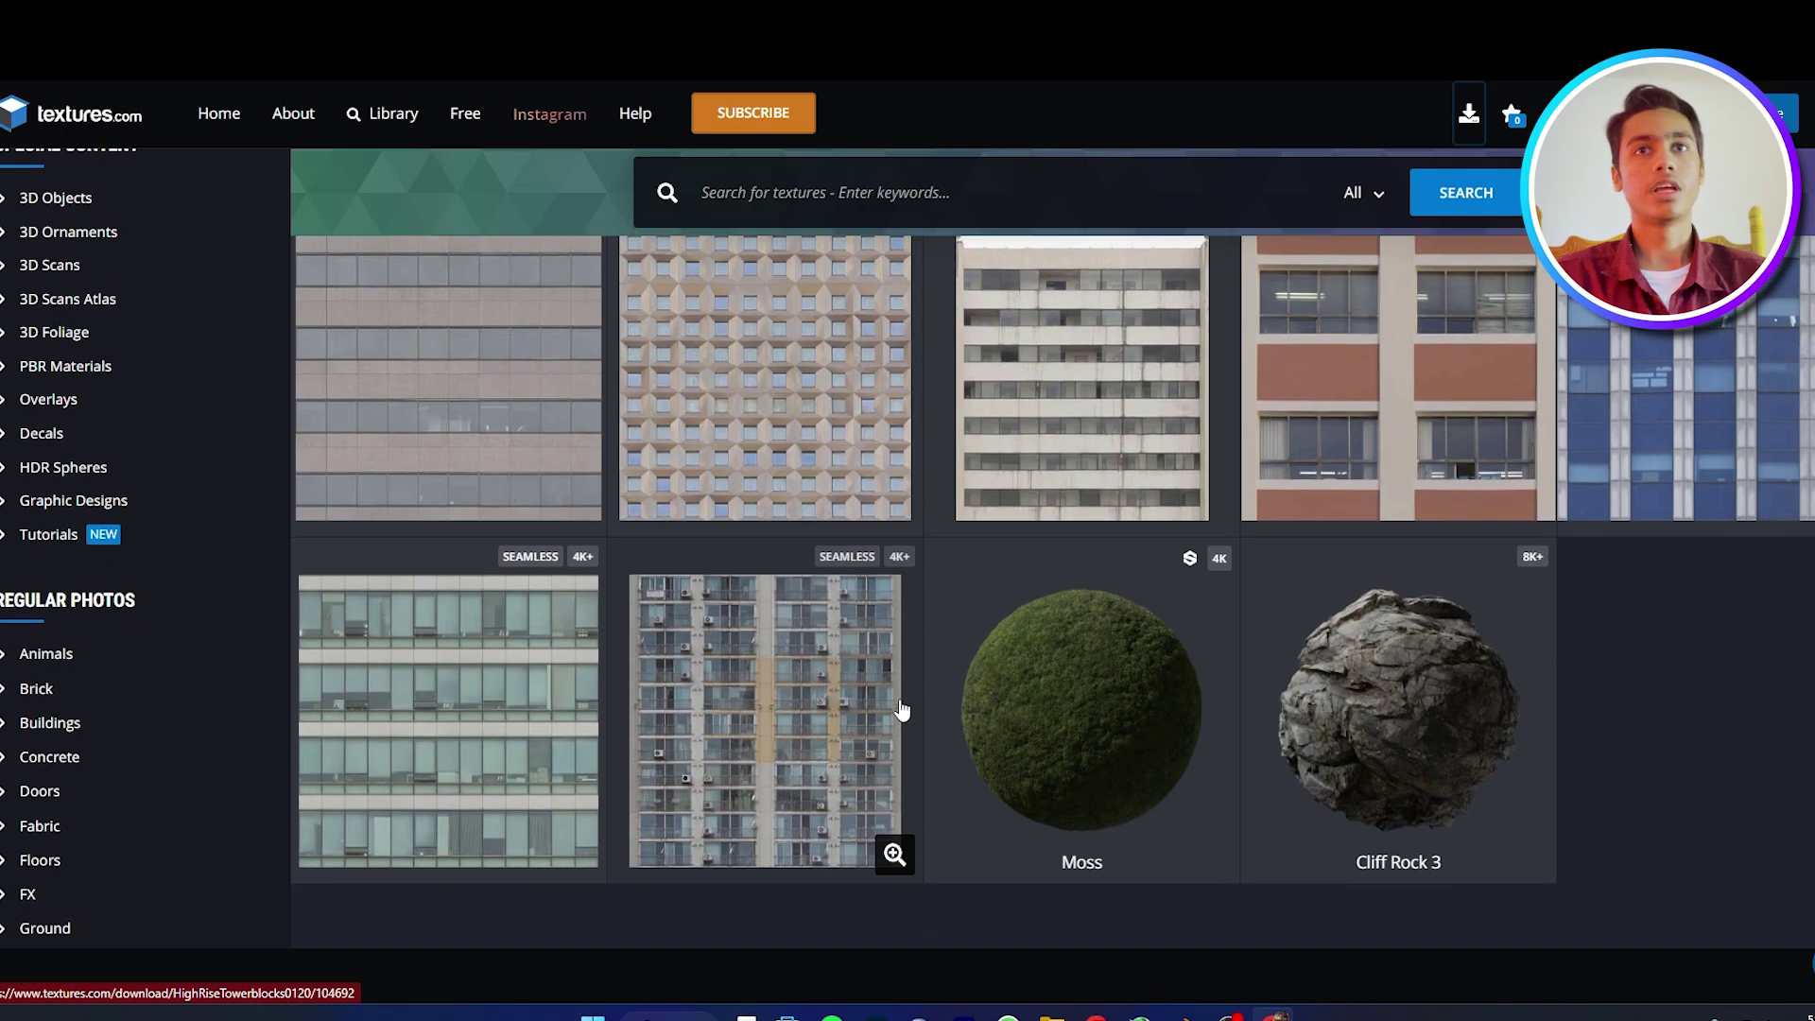
pyautogui.scroll(12, 898, 711)
pyautogui.click(467, 471)
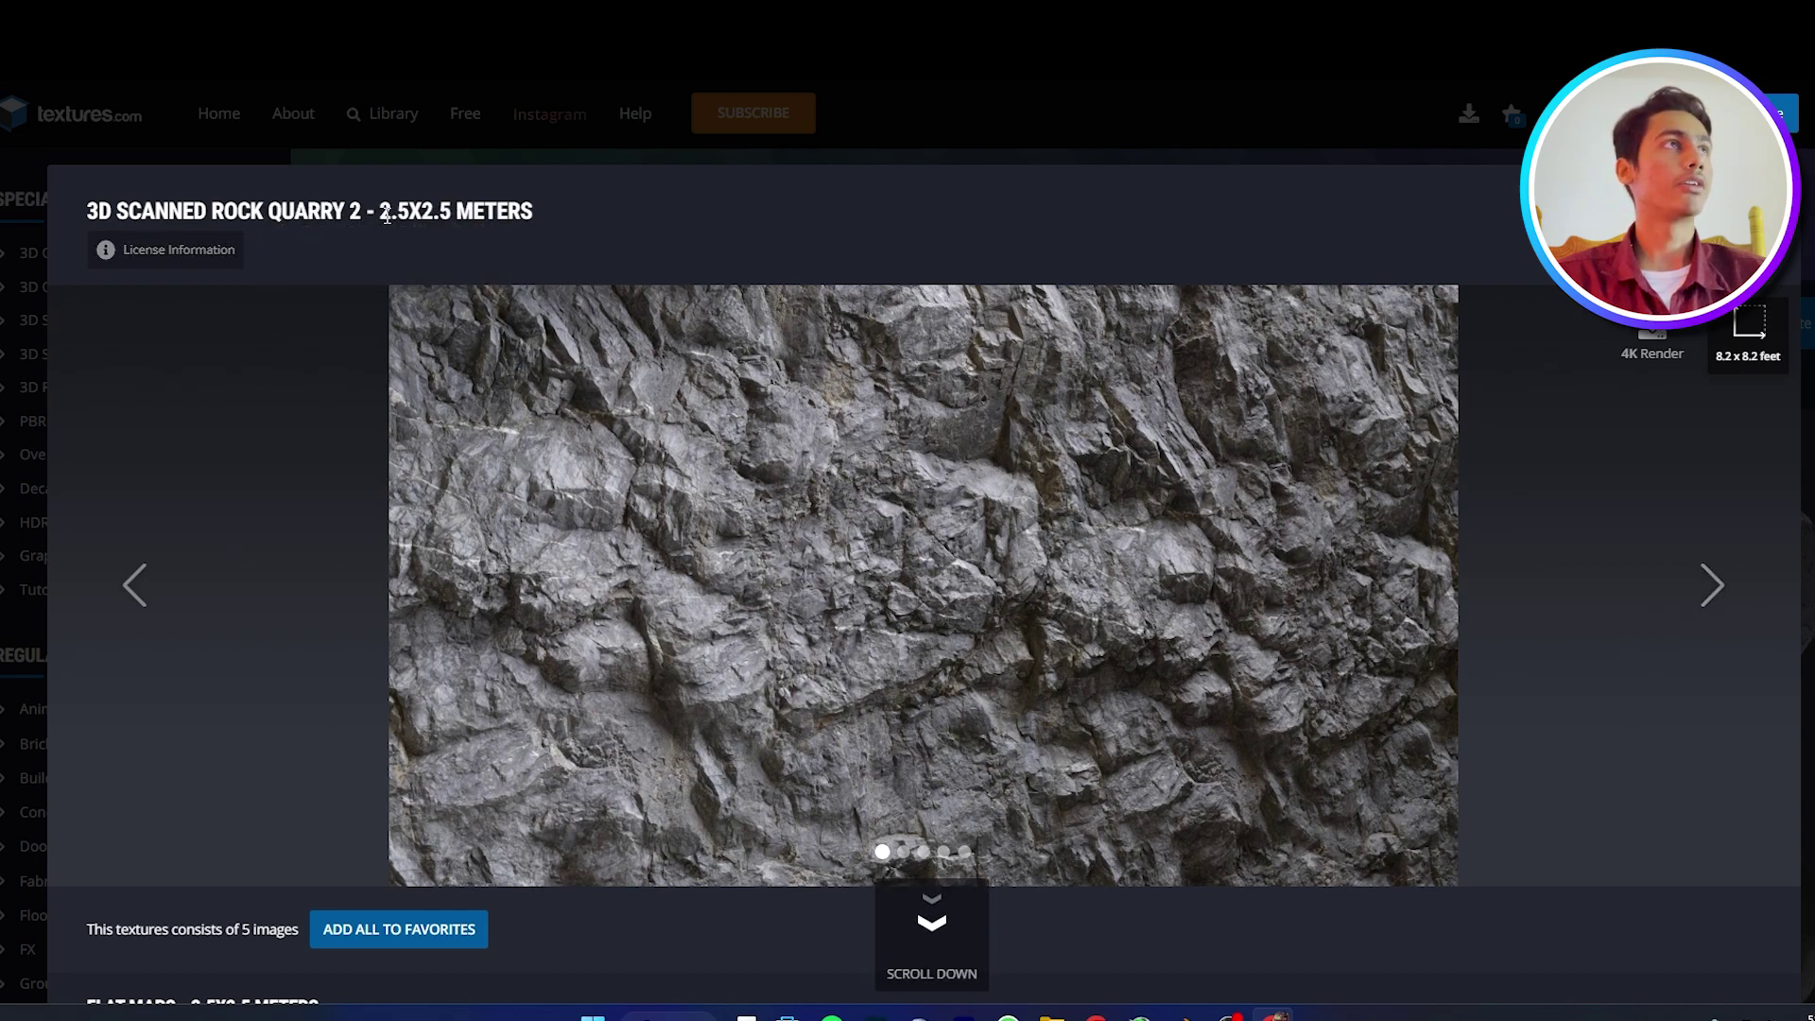
pyautogui.click(1709, 591)
pyautogui.click(1711, 588)
pyautogui.click(1711, 588)
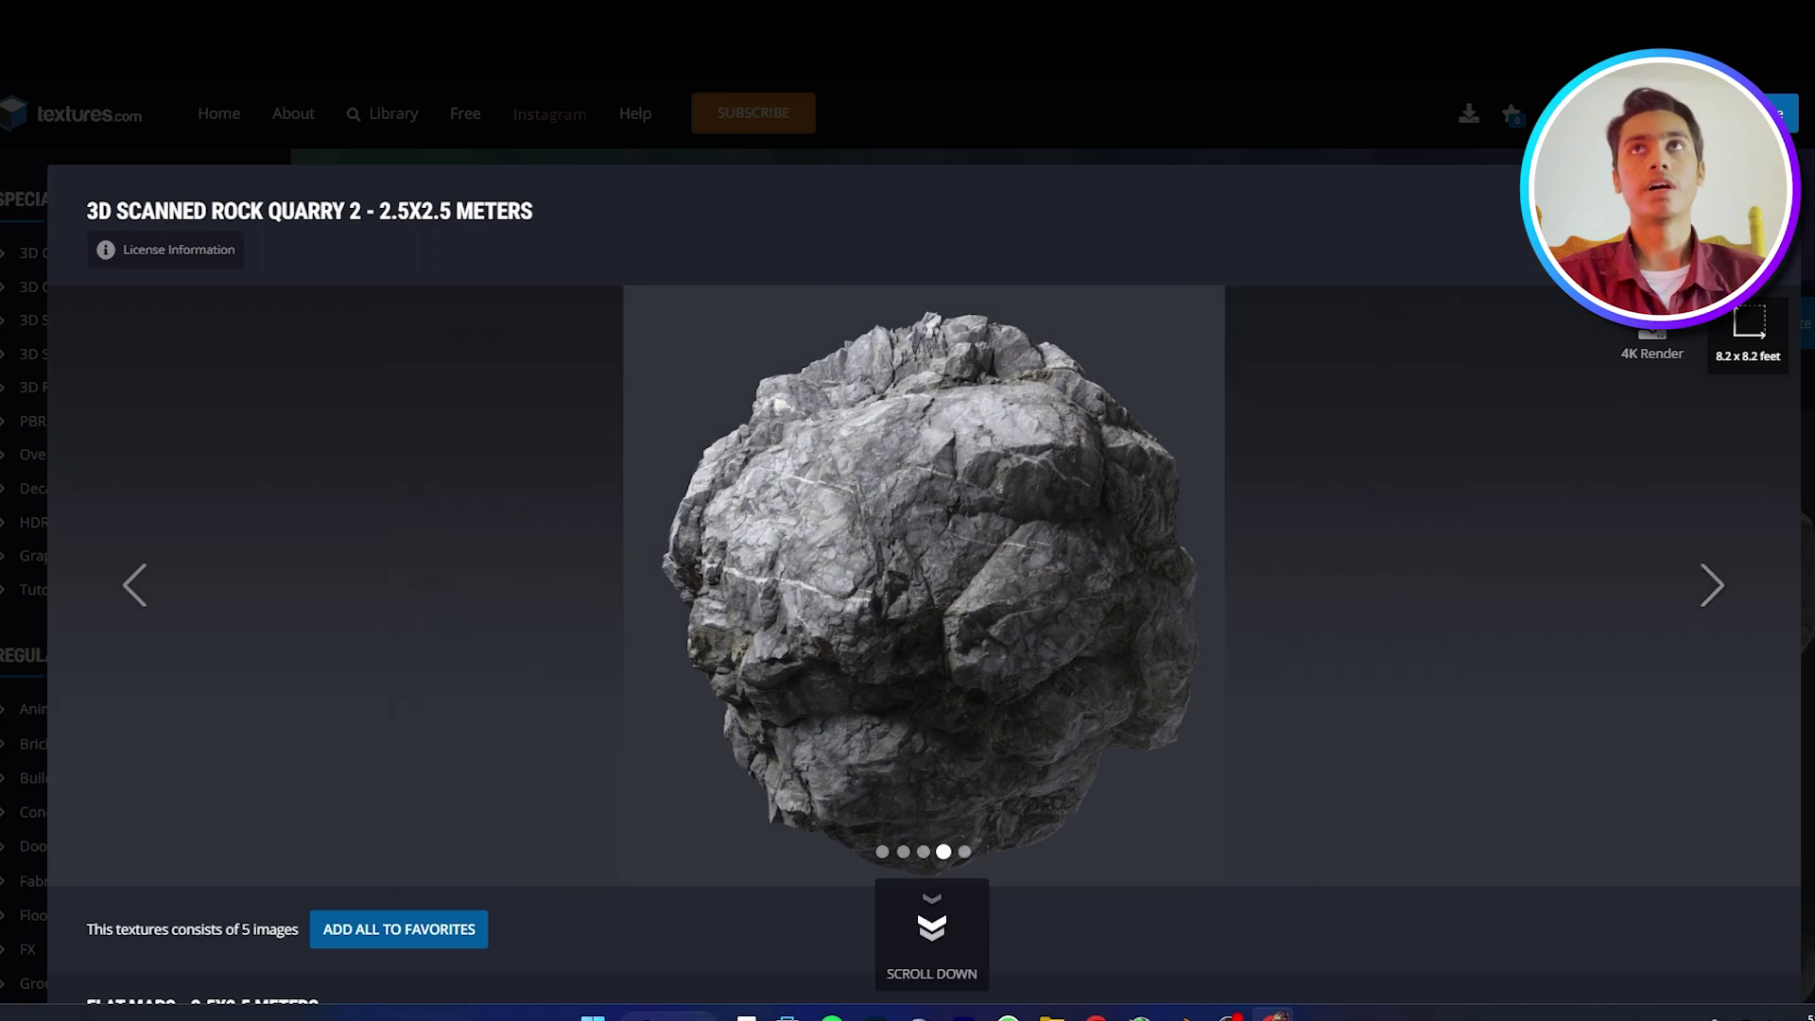
pyautogui.click(1756, 210)
pyautogui.scroll(-2, 580, 611)
pyautogui.scroll(1, 754, 276)
# Search the texture library for "rock" and look through the available rock materials.
pyautogui.click(779, 210)
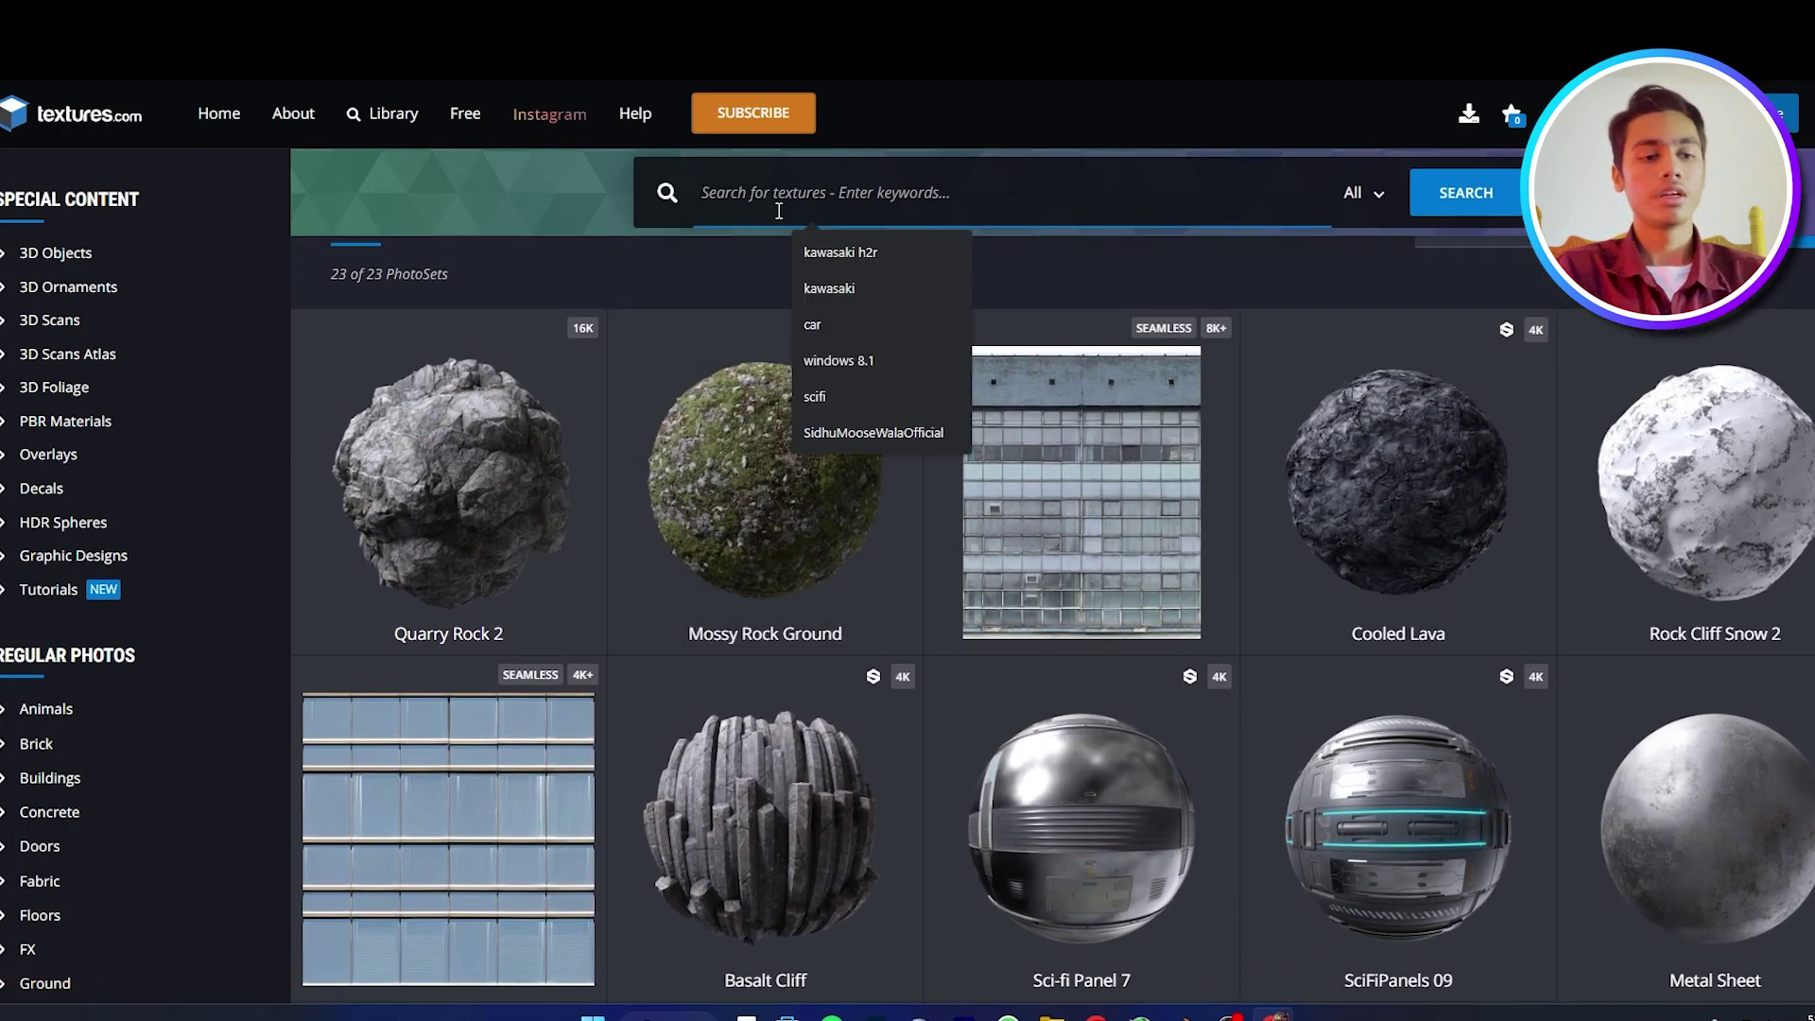
pyautogui.write('rock')
pyautogui.press('Return')
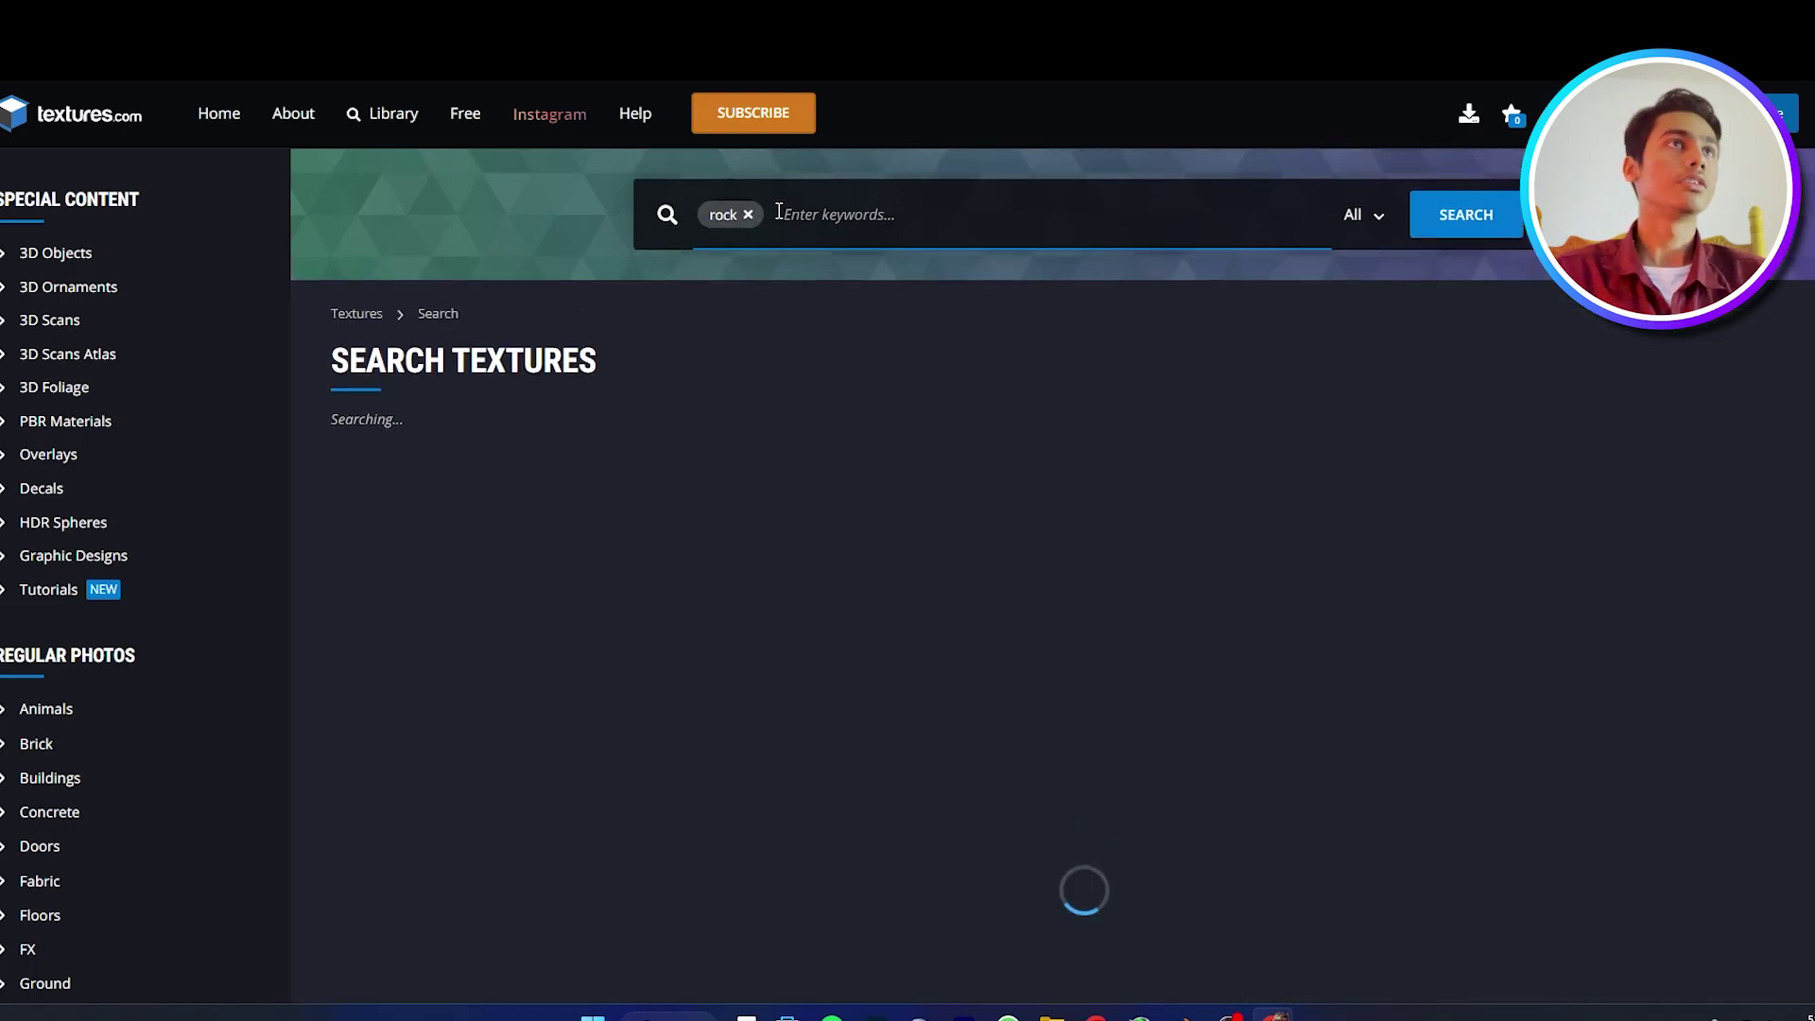
pyautogui.scroll(-8, 611, 515)
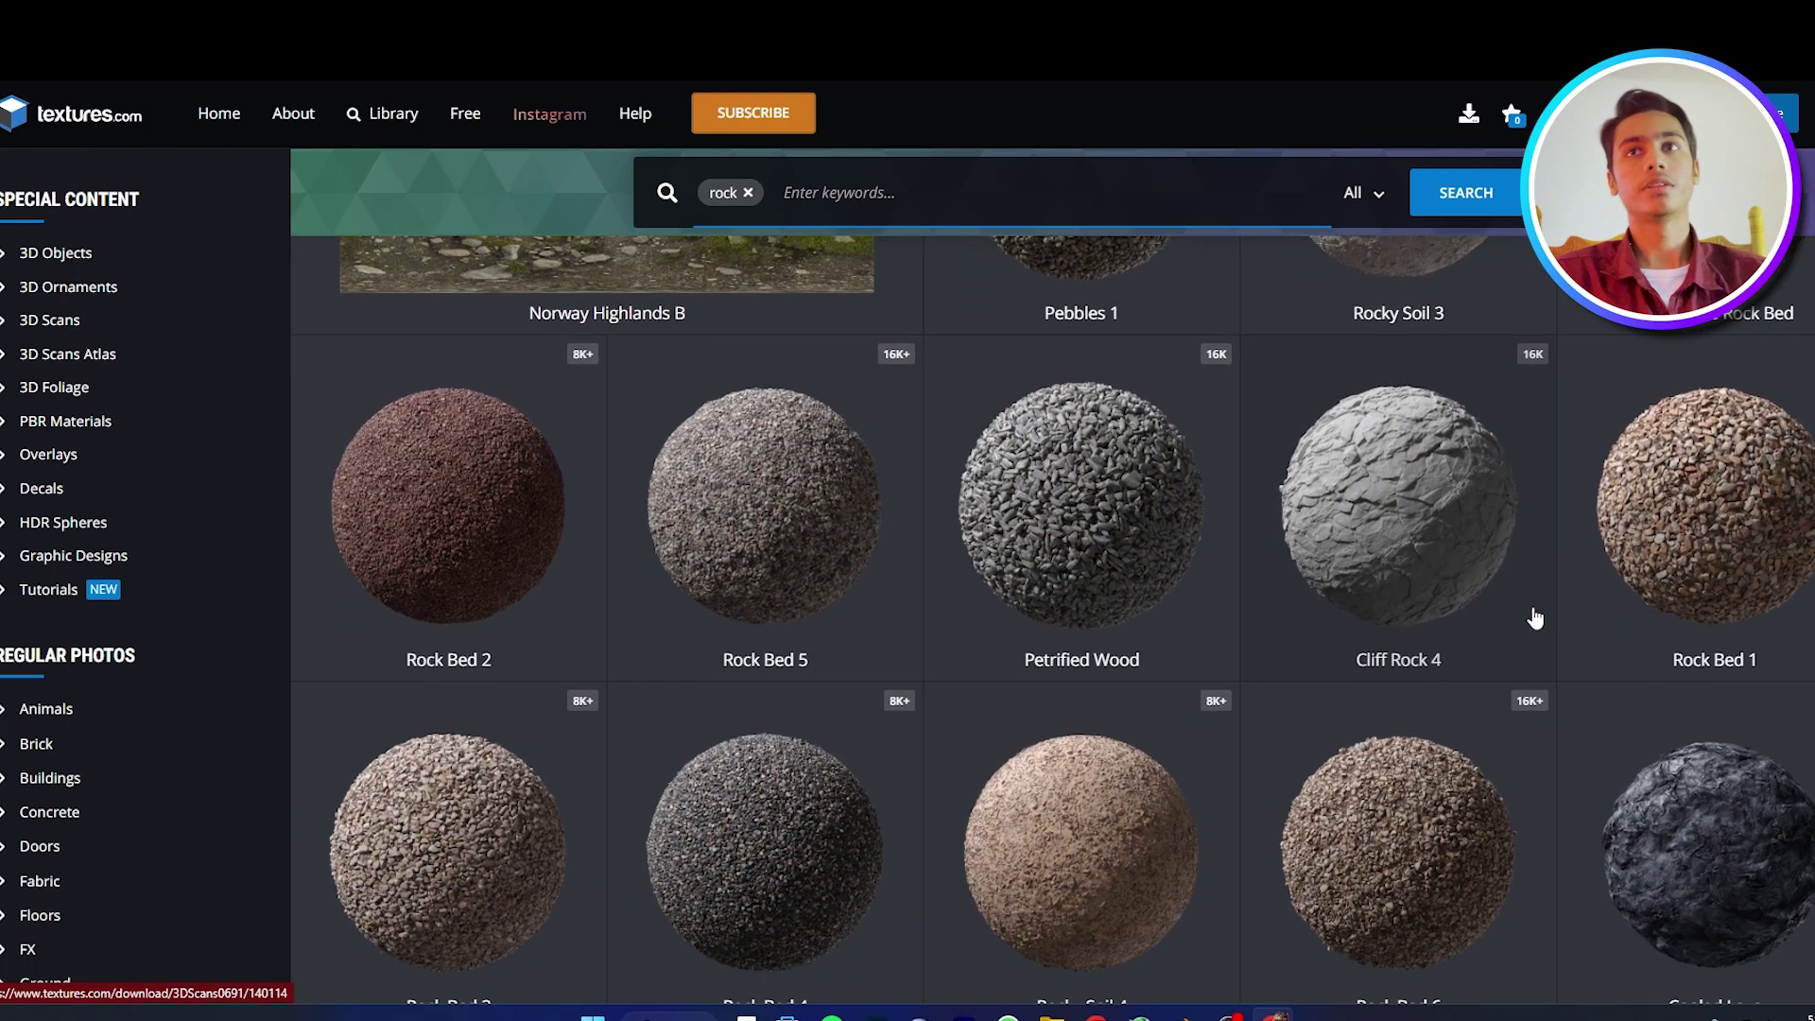
pyautogui.scroll(-4, 1522, 624)
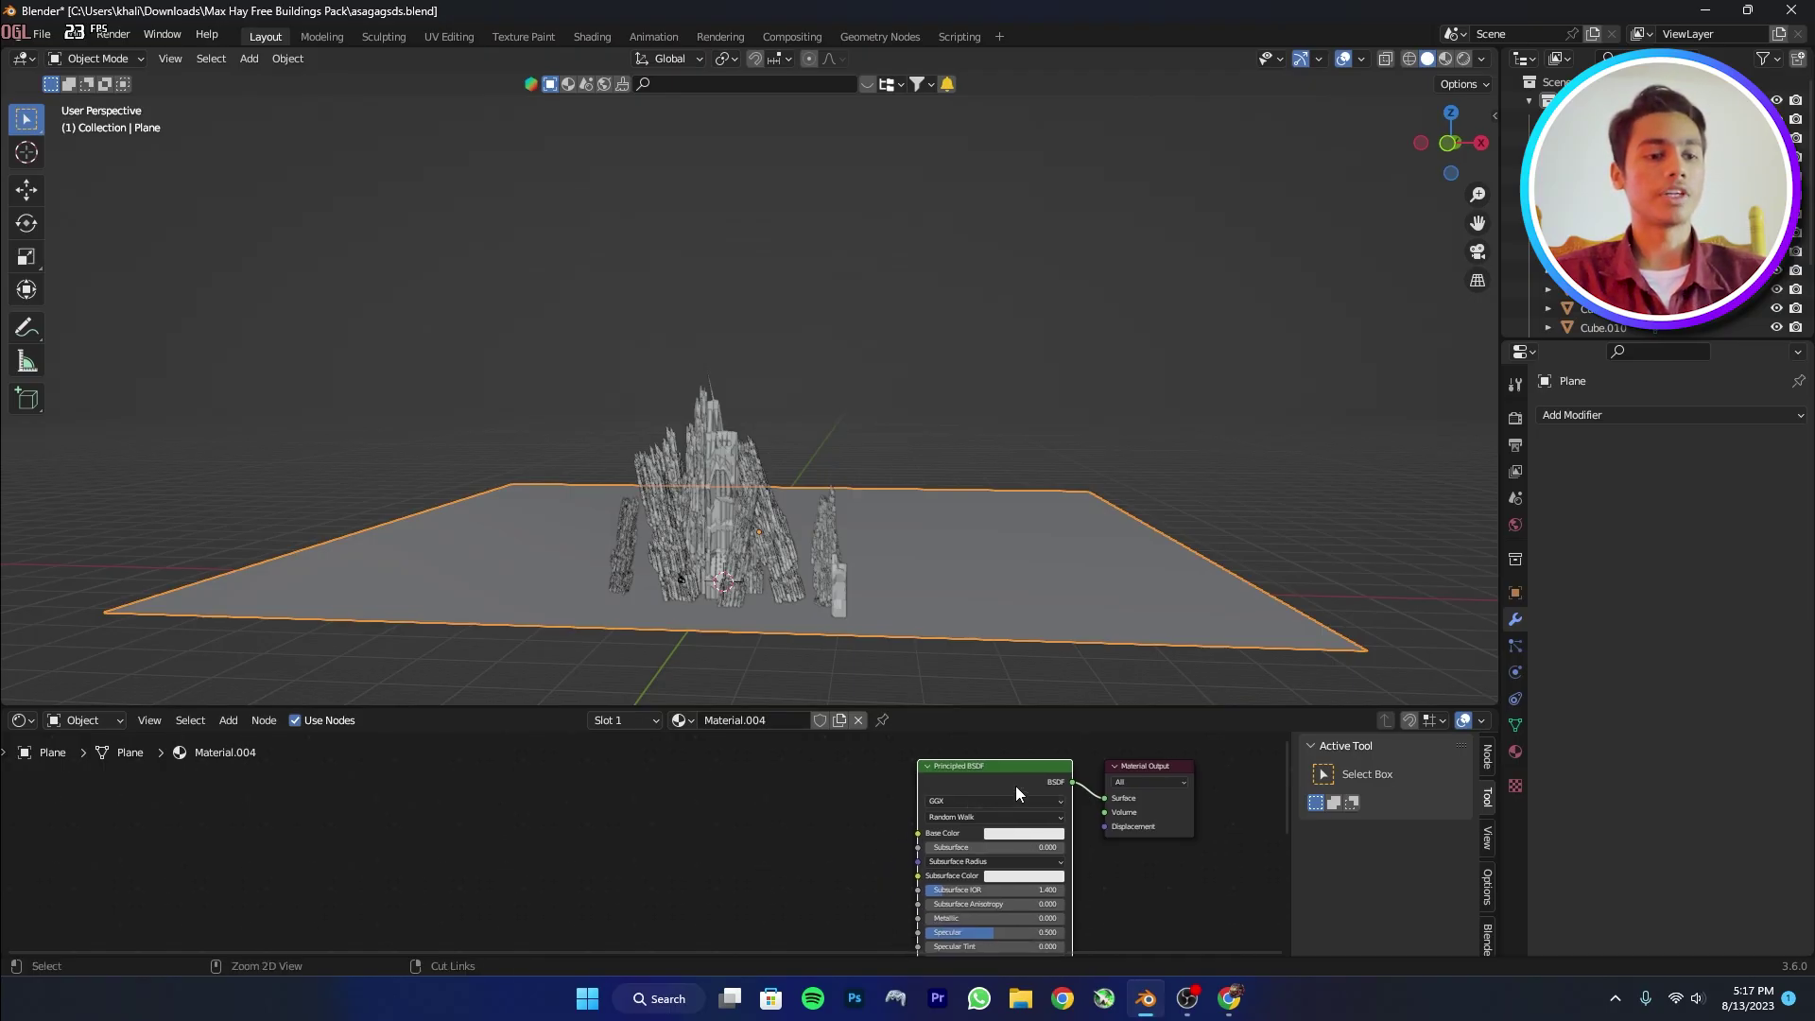
# In Blender, load the TexturesCom_Rock_QuarryCliff3_2.5x2.5_1K maps, from ambient occlusion to colour, into the plane's material with Principled Texture Setup.
pyautogui.hotkey('ctrl', 'shift', 't')
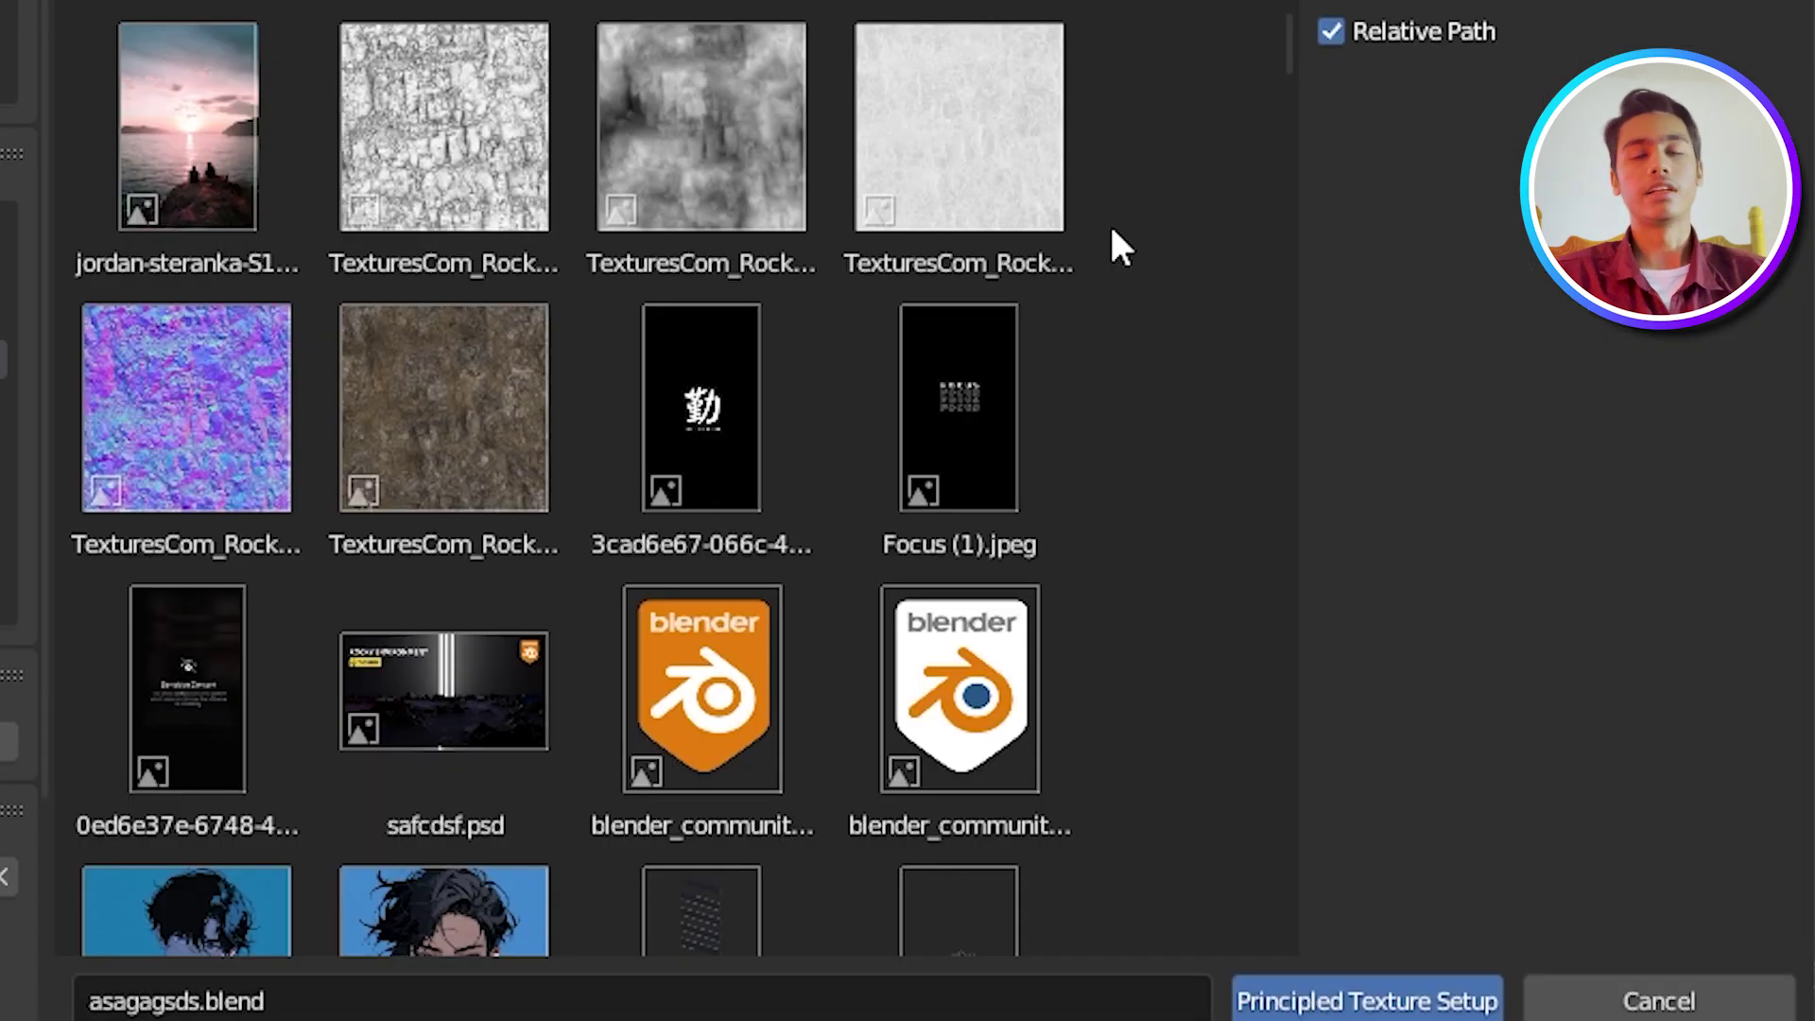
pyautogui.scroll(3, 1112, 232)
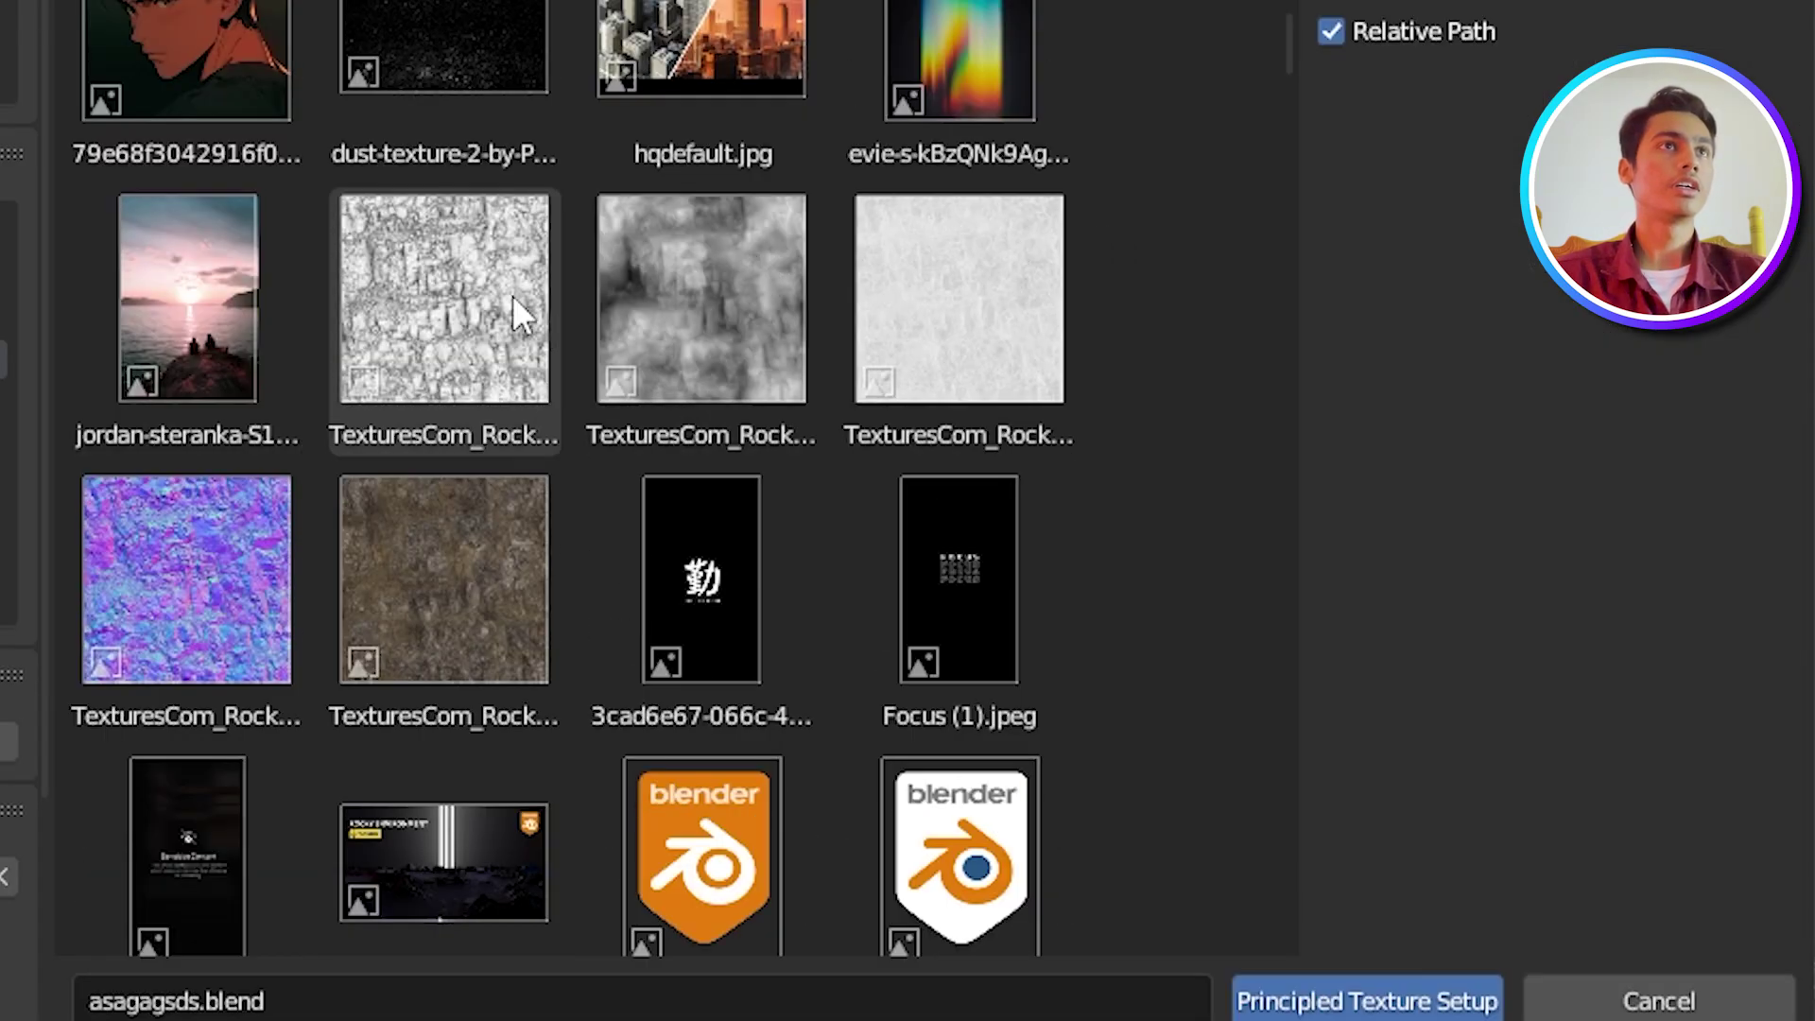
pyautogui.click(477, 295)
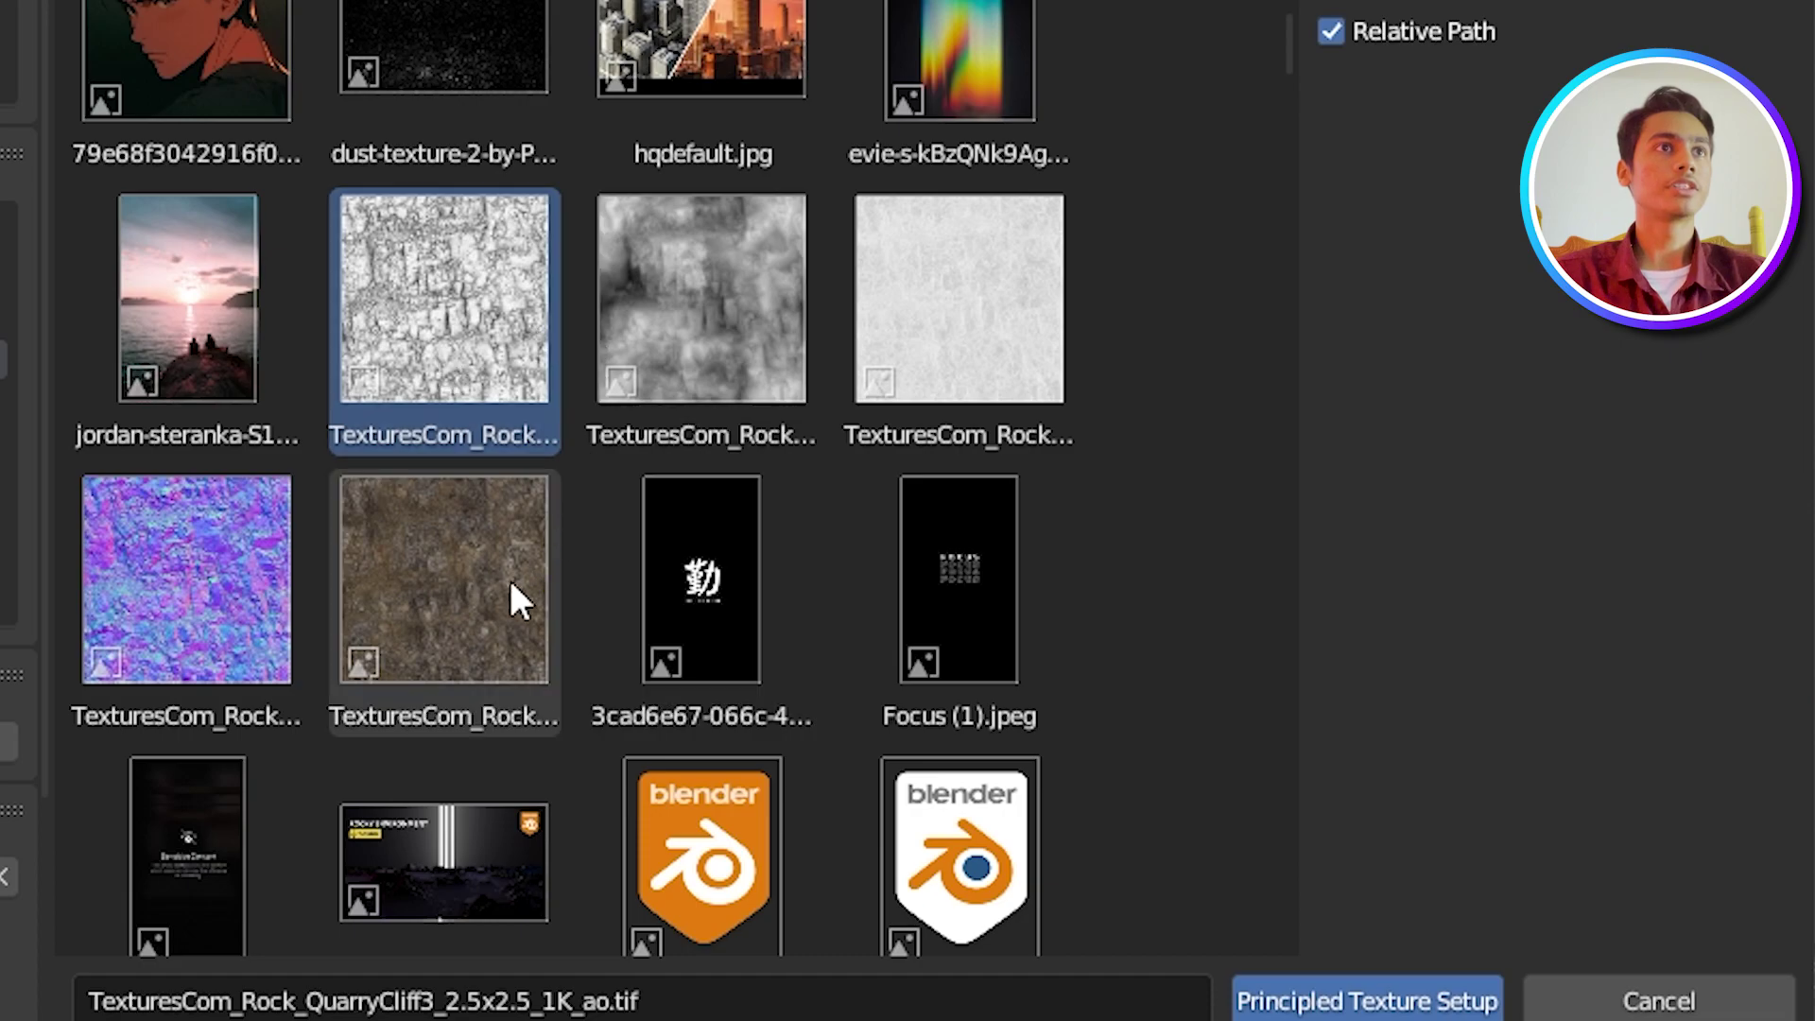
pyautogui.keyDown('shift'); pyautogui.click(488, 643); pyautogui.keyUp('shift')
pyautogui.click(1375, 1014)
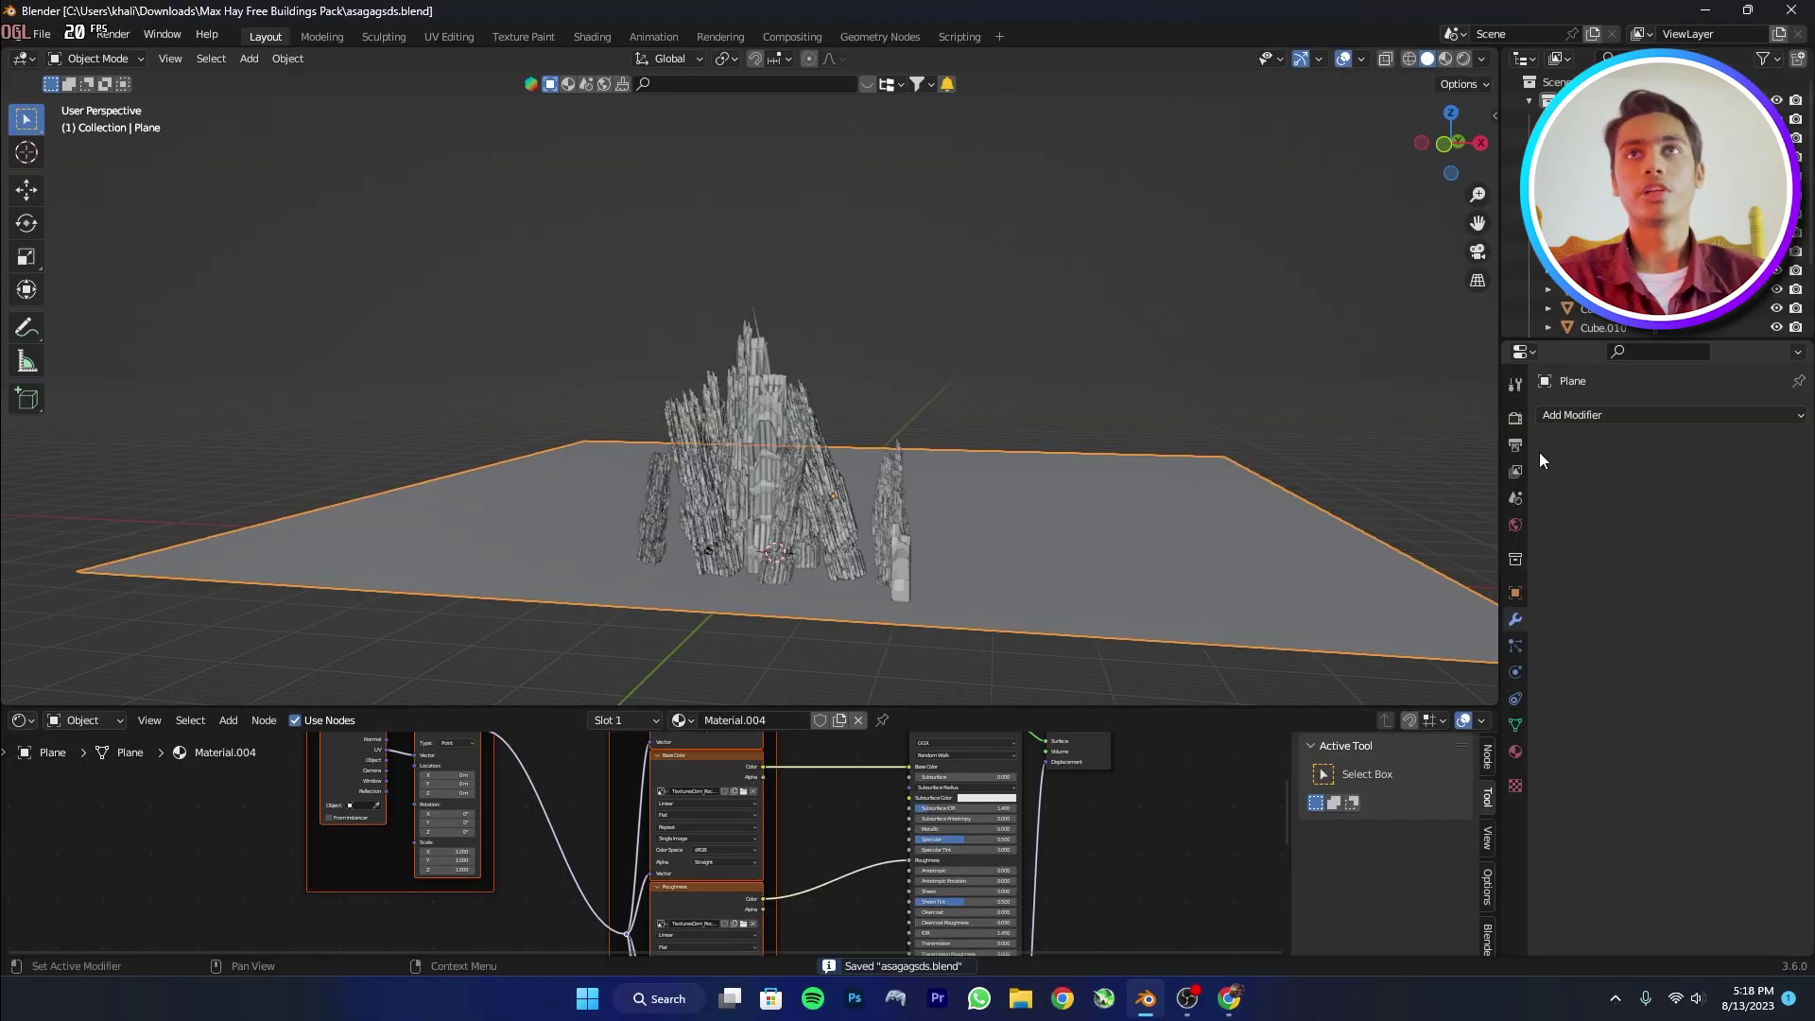
# Set the render engine to Cycles with the Experimental feature set.
pyautogui.click(1514, 417)
pyautogui.click(1694, 414)
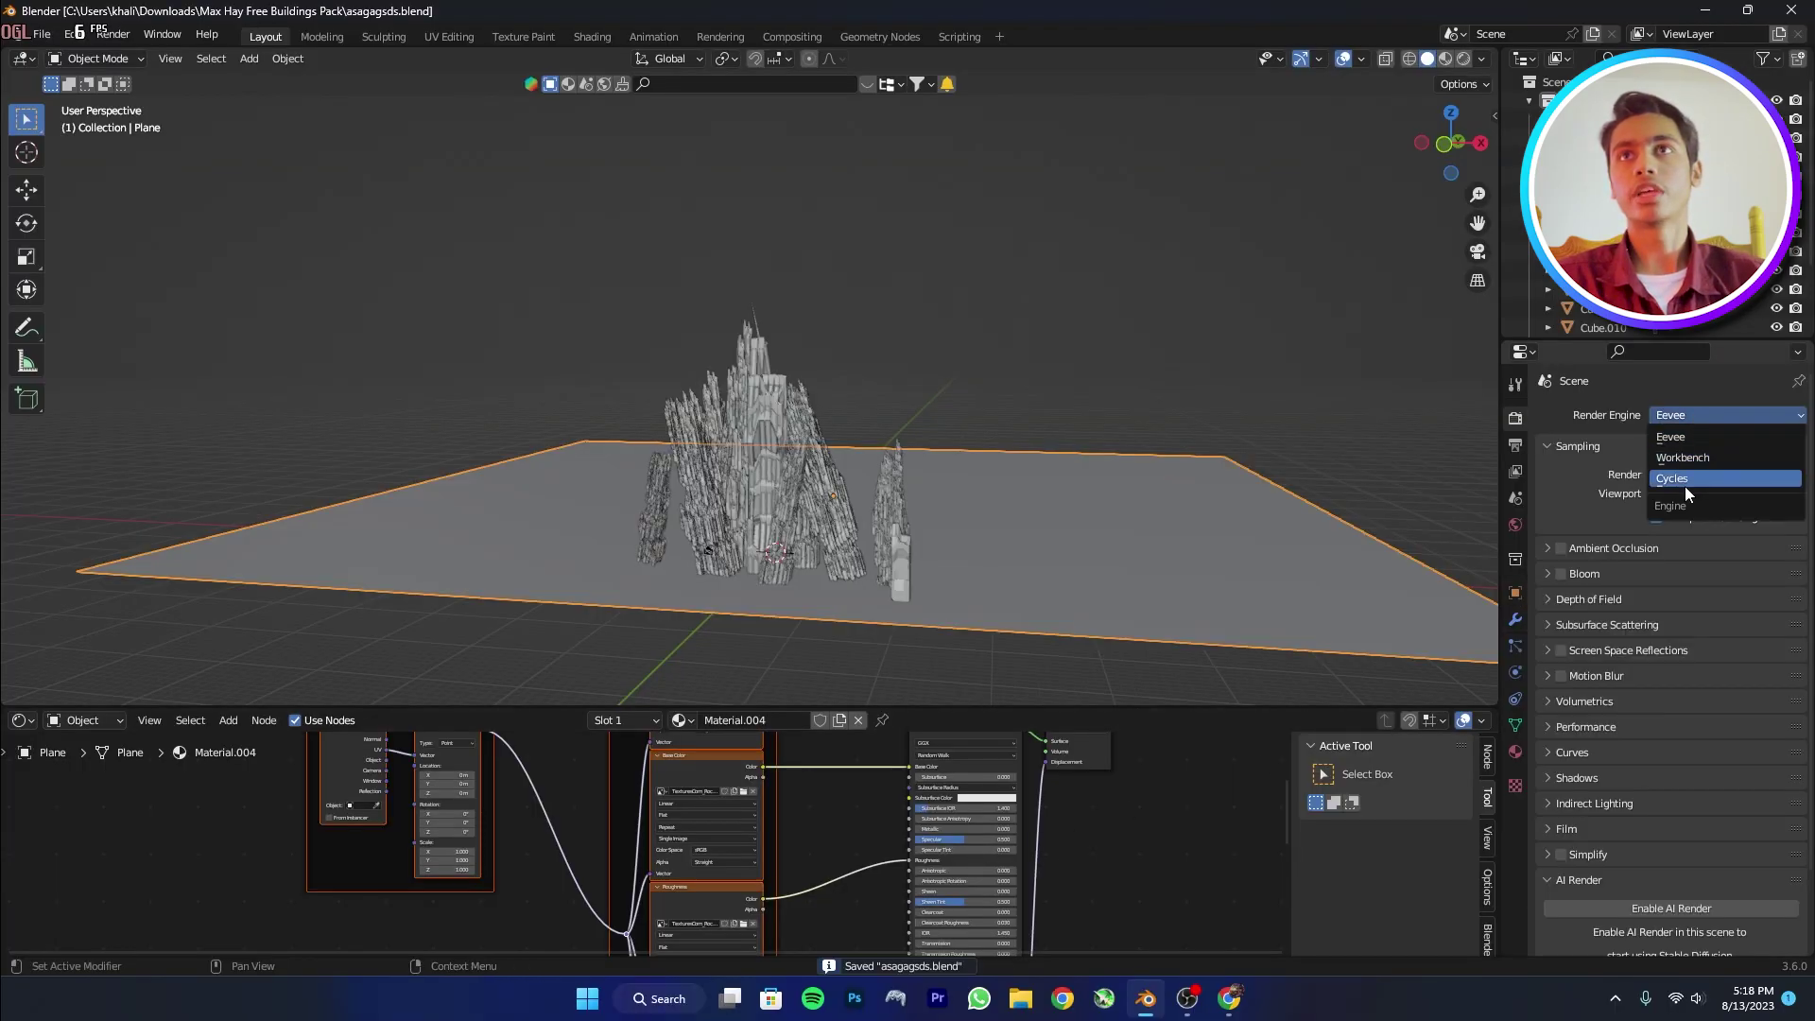
pyautogui.click(1684, 485)
pyautogui.click(1721, 442)
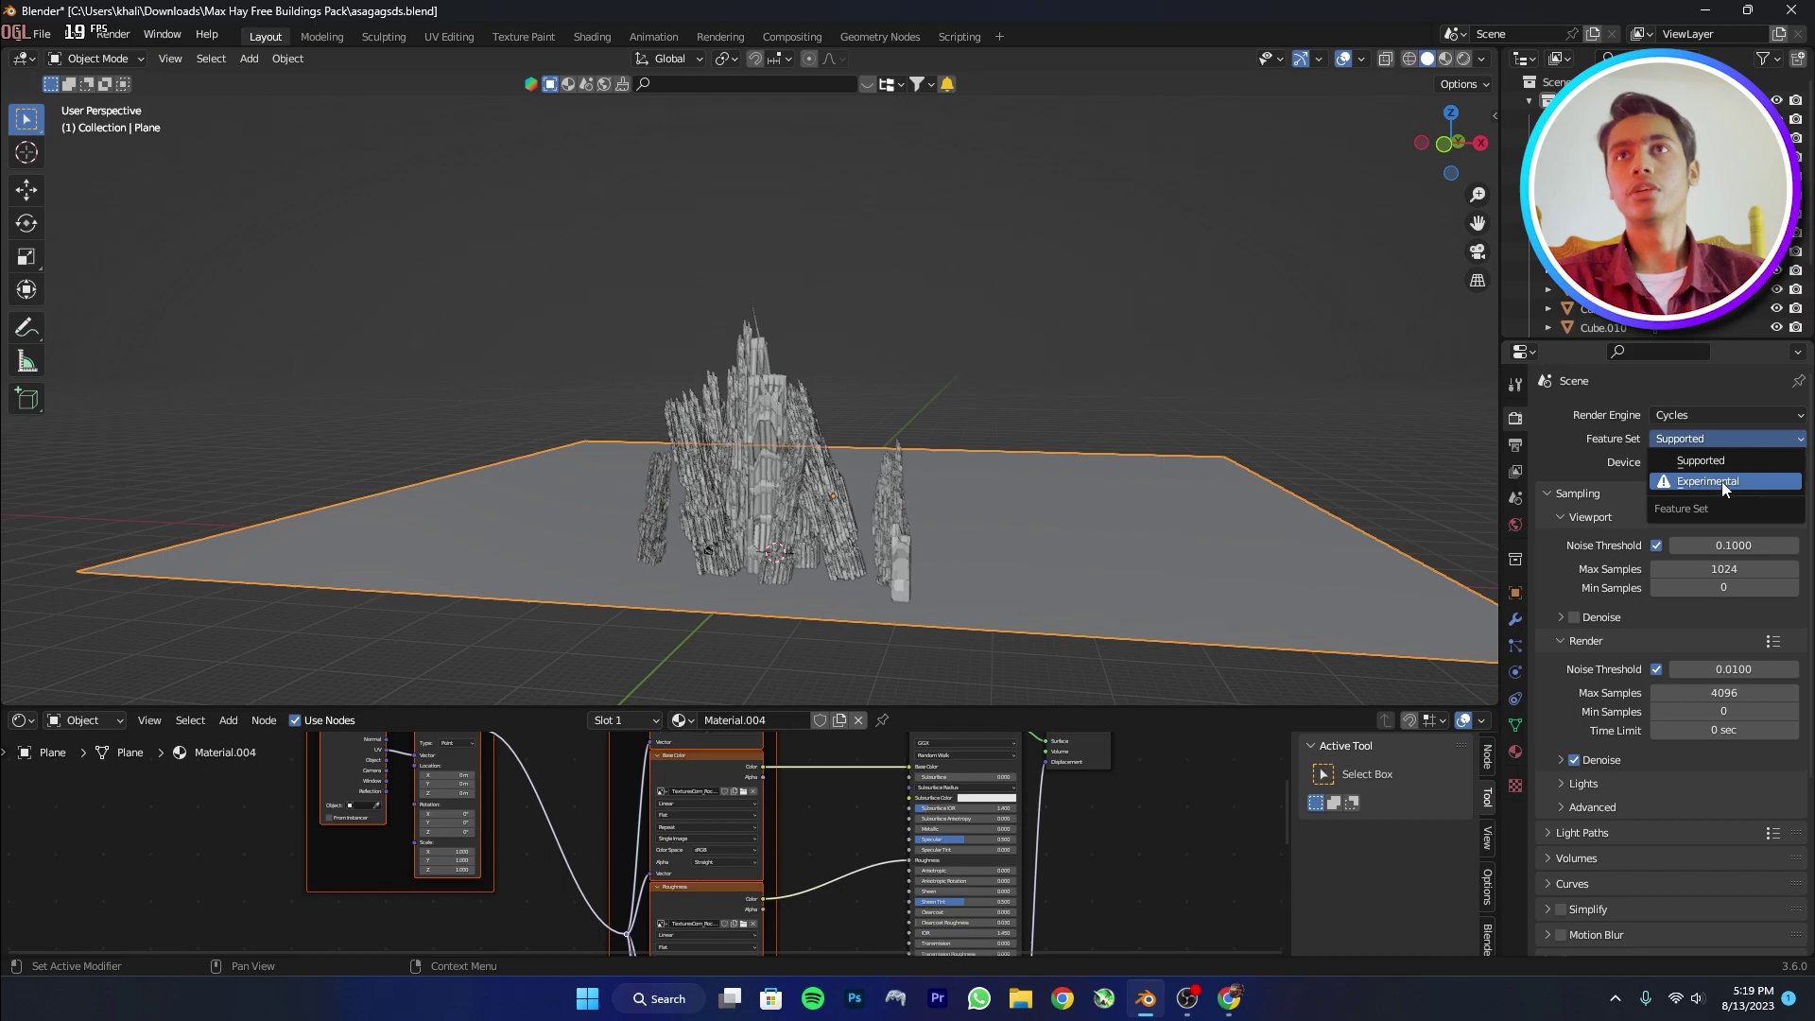
pyautogui.click(1721, 480)
# Set the ground plane material's surface displacement method to Displacement and Bump.
pyautogui.click(1514, 752)
pyautogui.scroll(-15, 1671, 716)
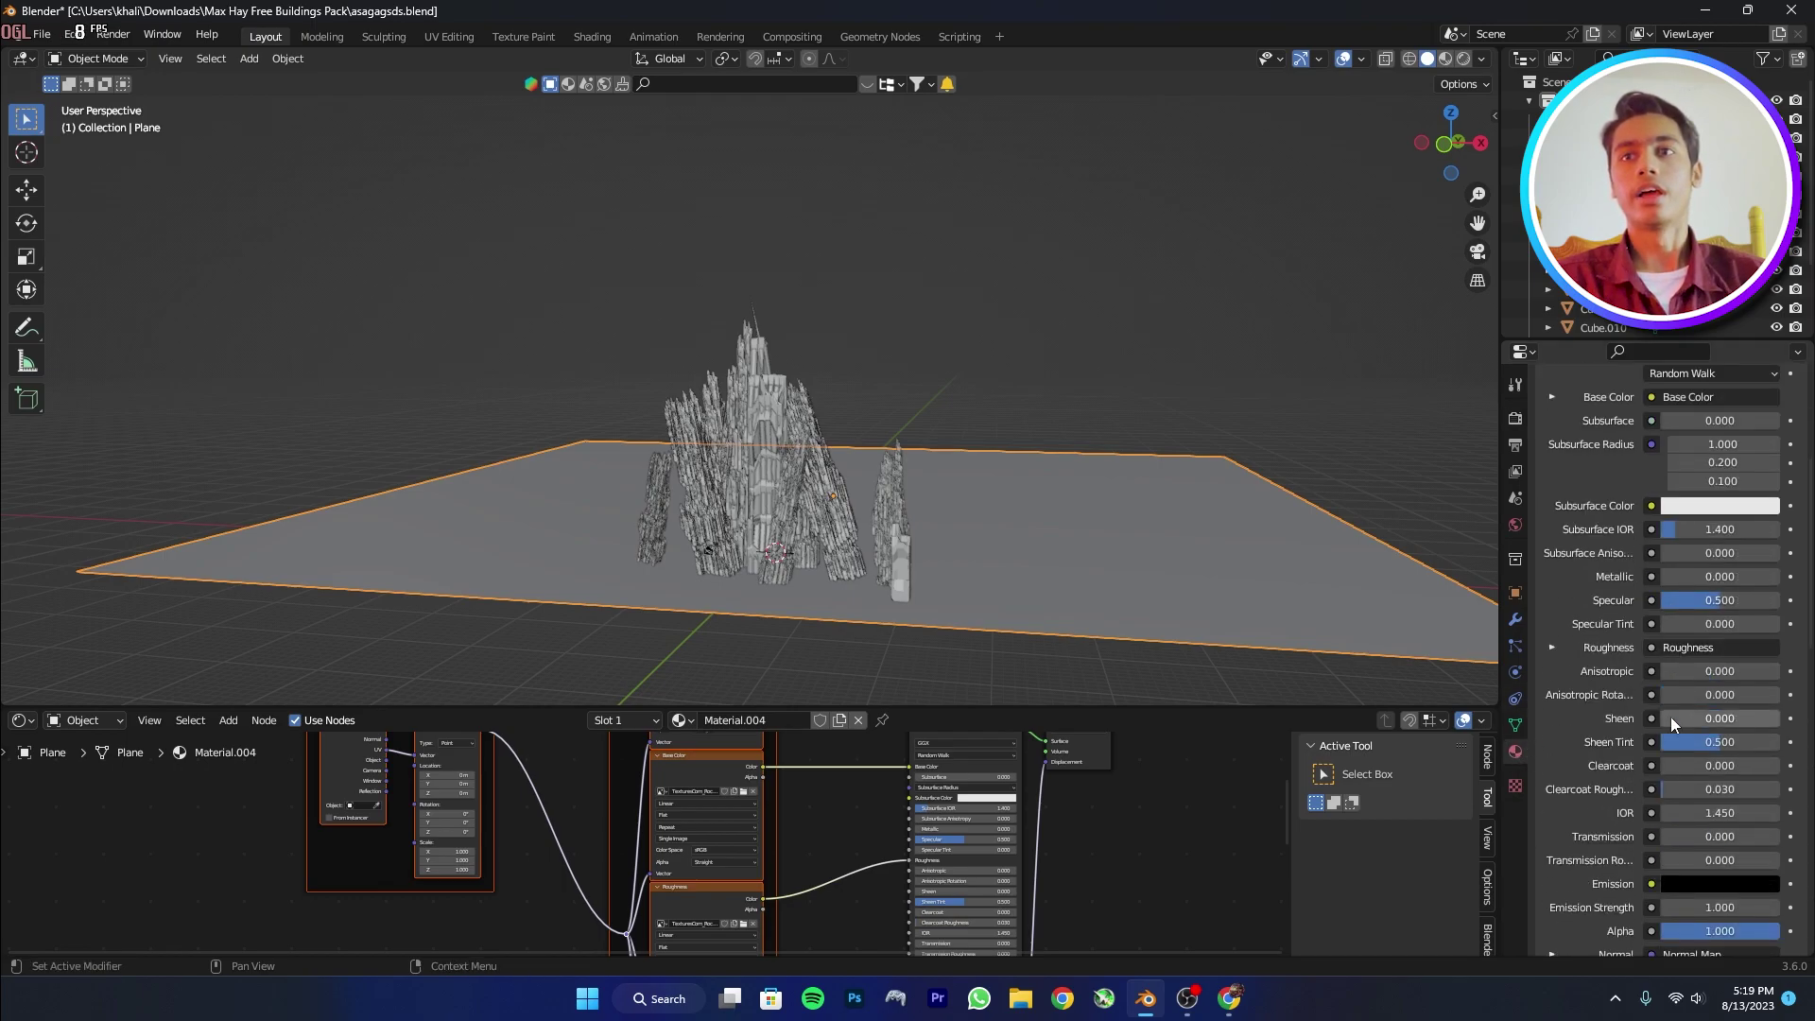
pyautogui.scroll(-10, 1595, 767)
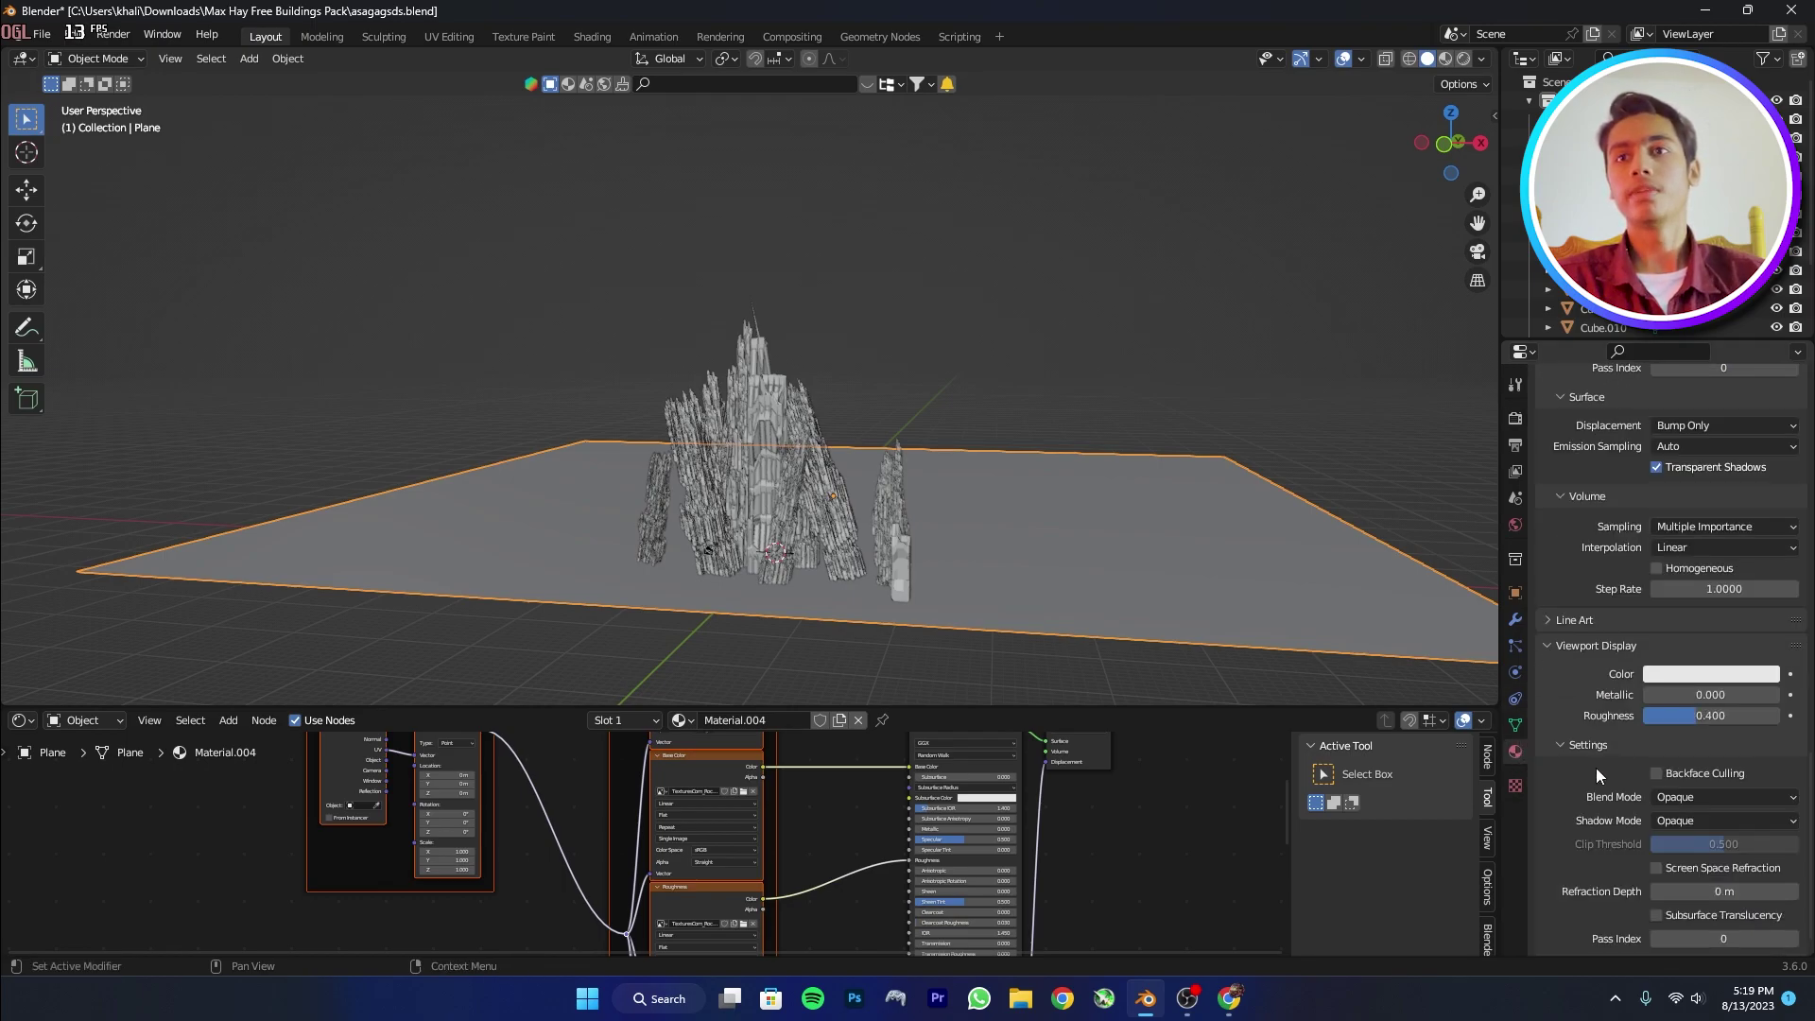
pyautogui.click(1688, 512)
pyautogui.click(1693, 573)
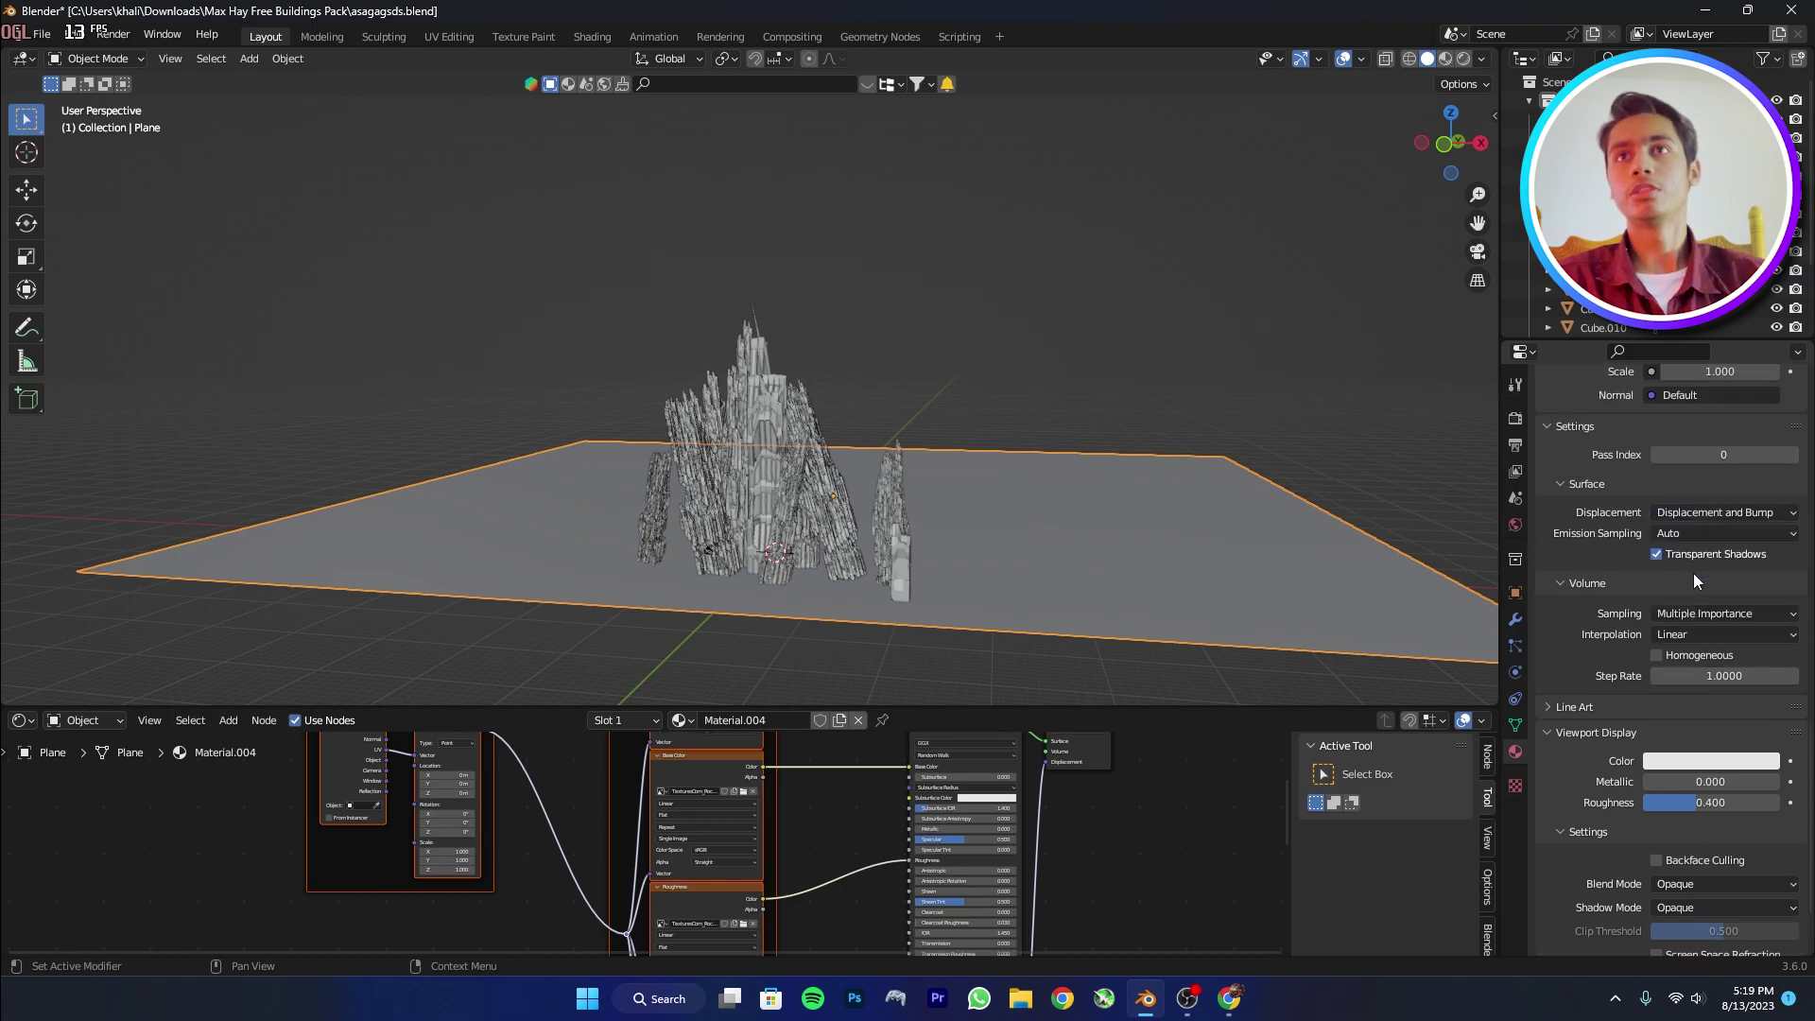
# Add a Simple Subdivision Surface modifier with Adaptive Subdivision to the ground plane and display the viewport in rendered shading.
pyautogui.click(1515, 619)
pyautogui.click(1669, 417)
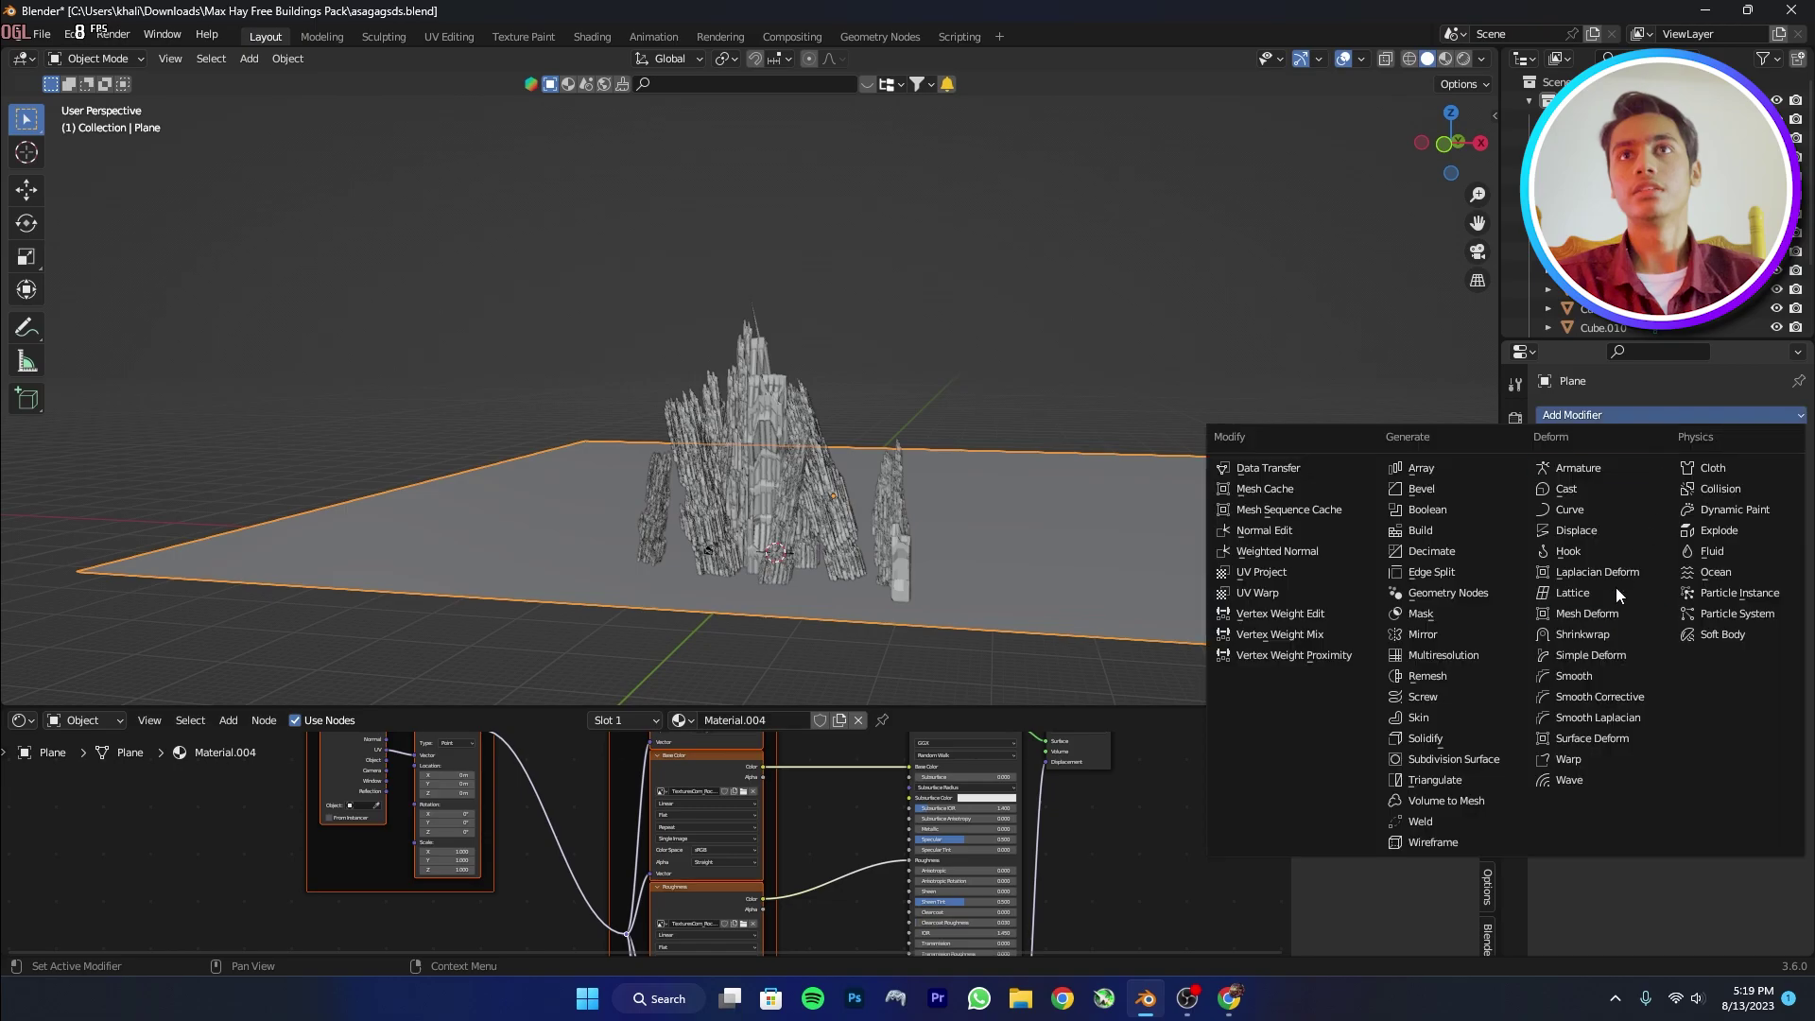
pyautogui.click(1453, 759)
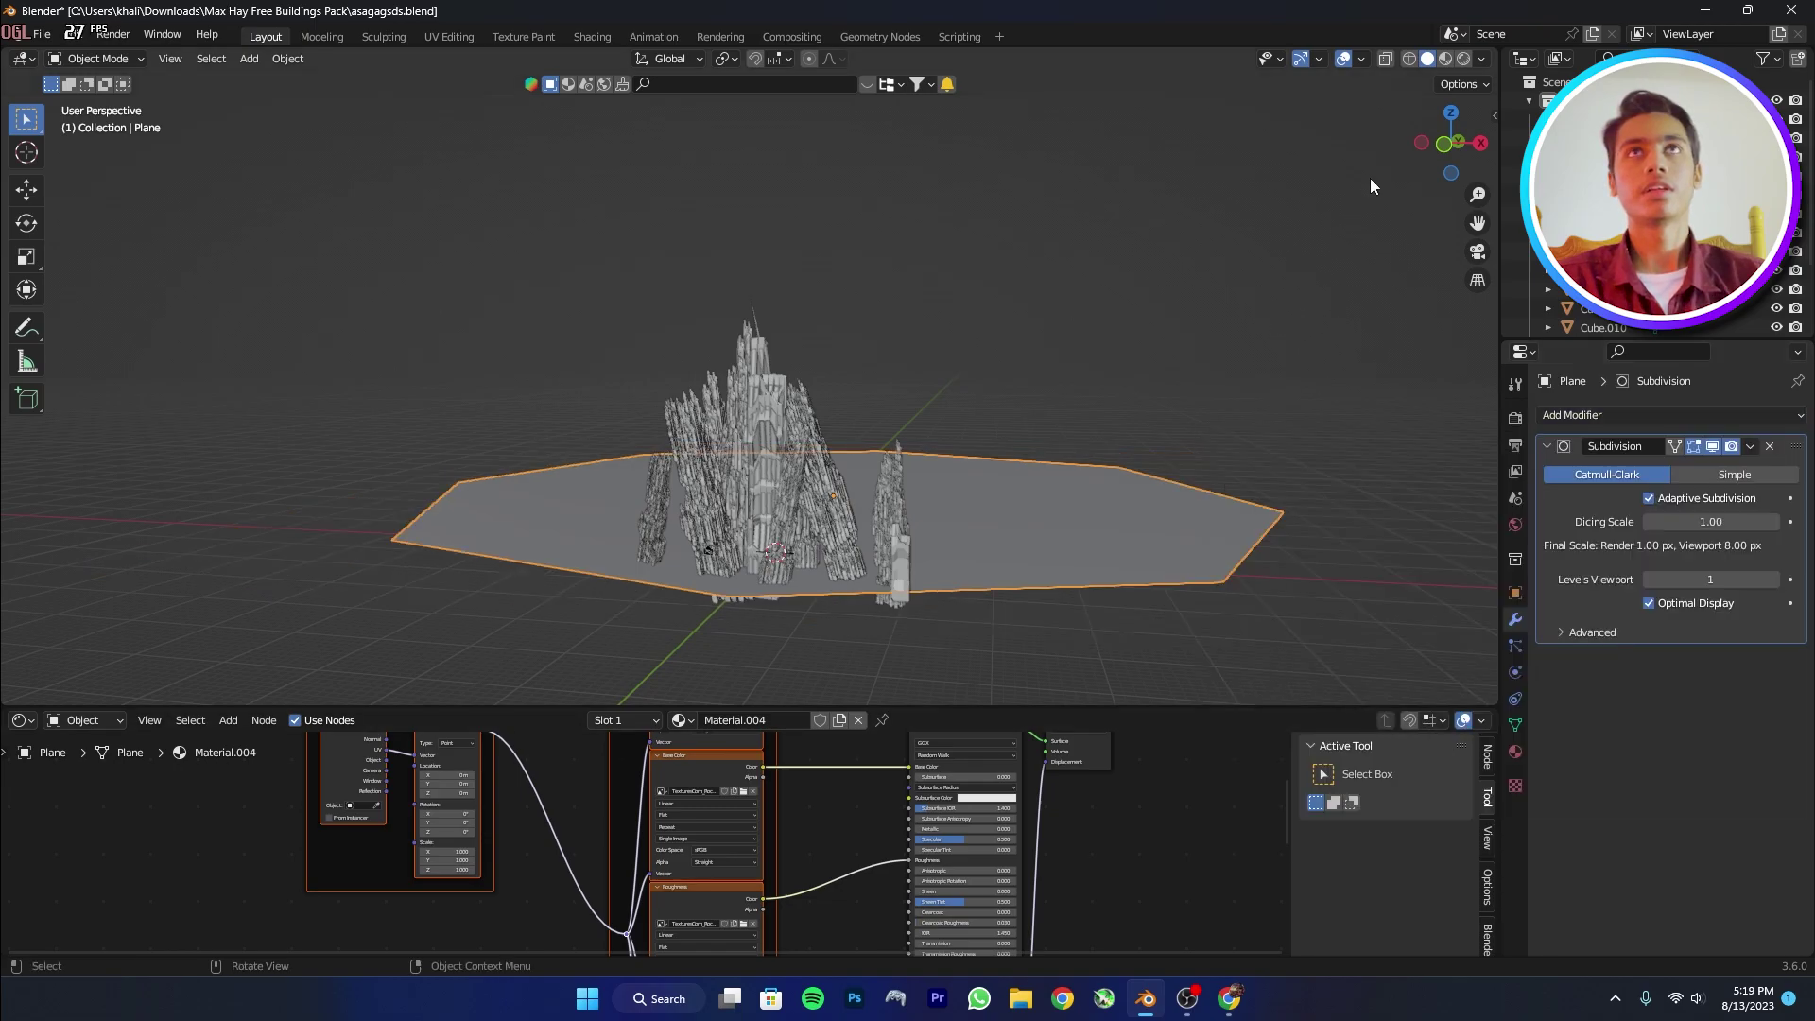
pyautogui.click(1702, 474)
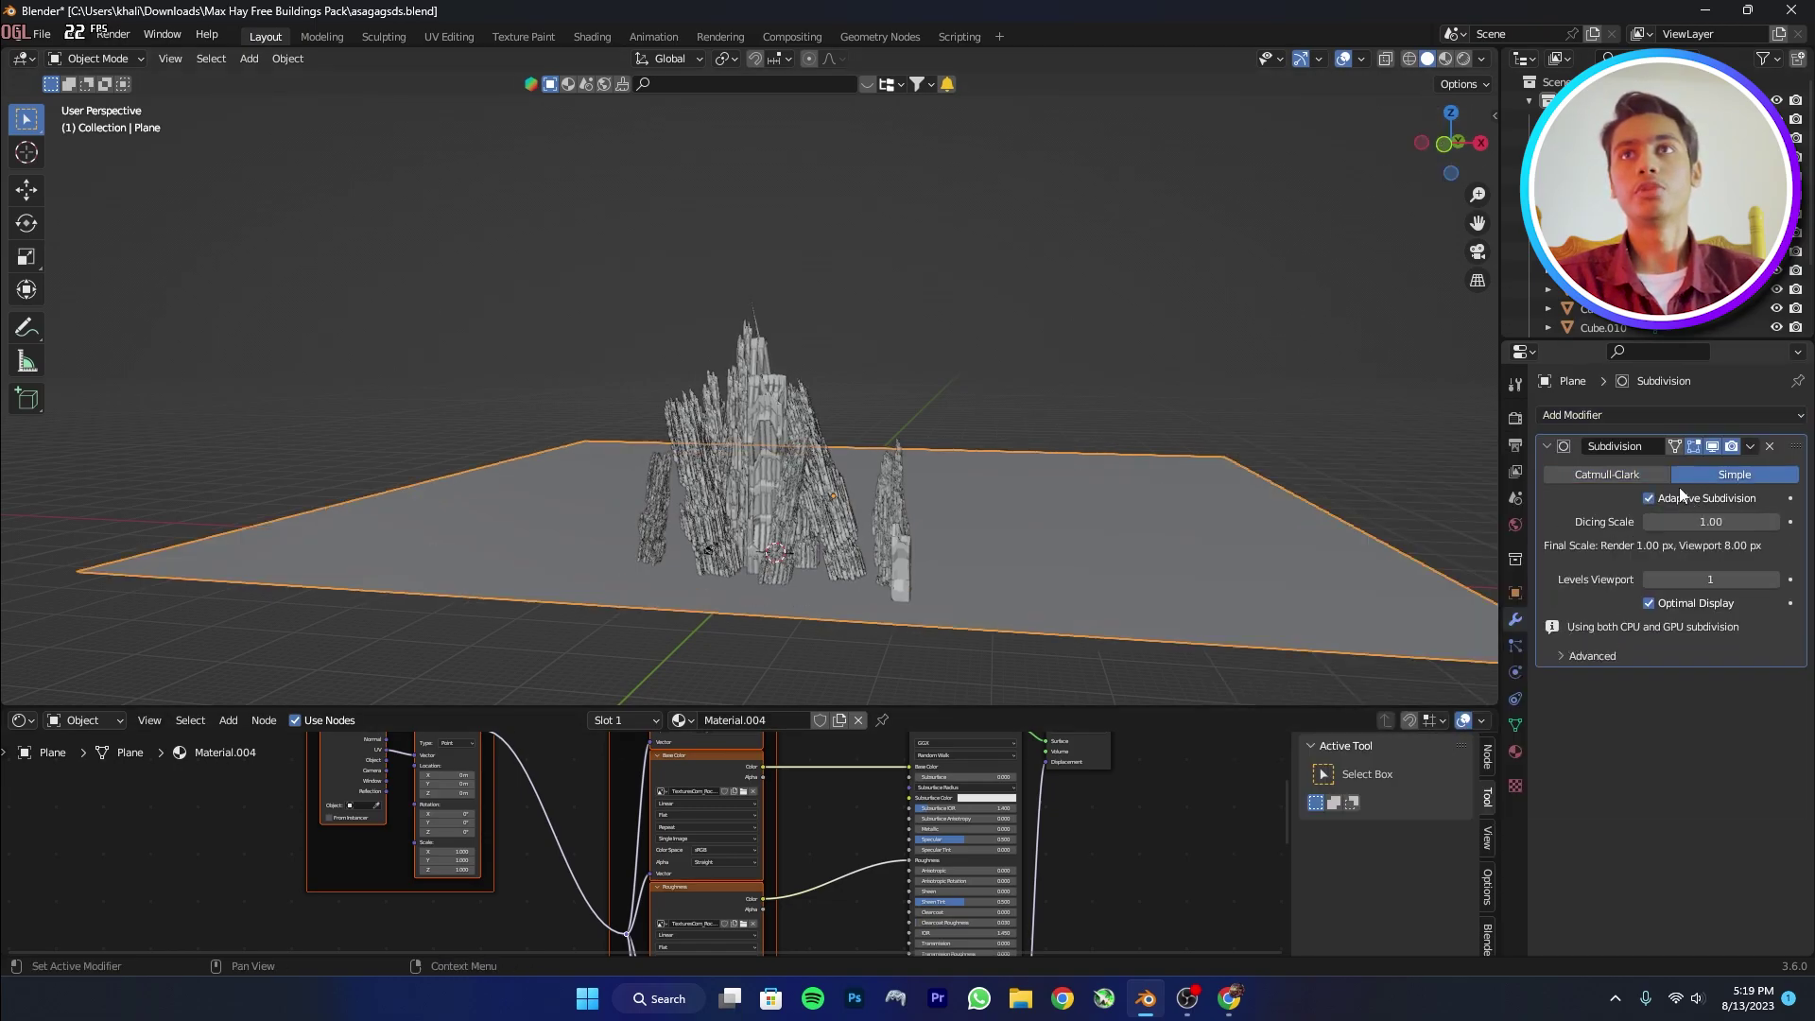
pyautogui.click(1463, 61)
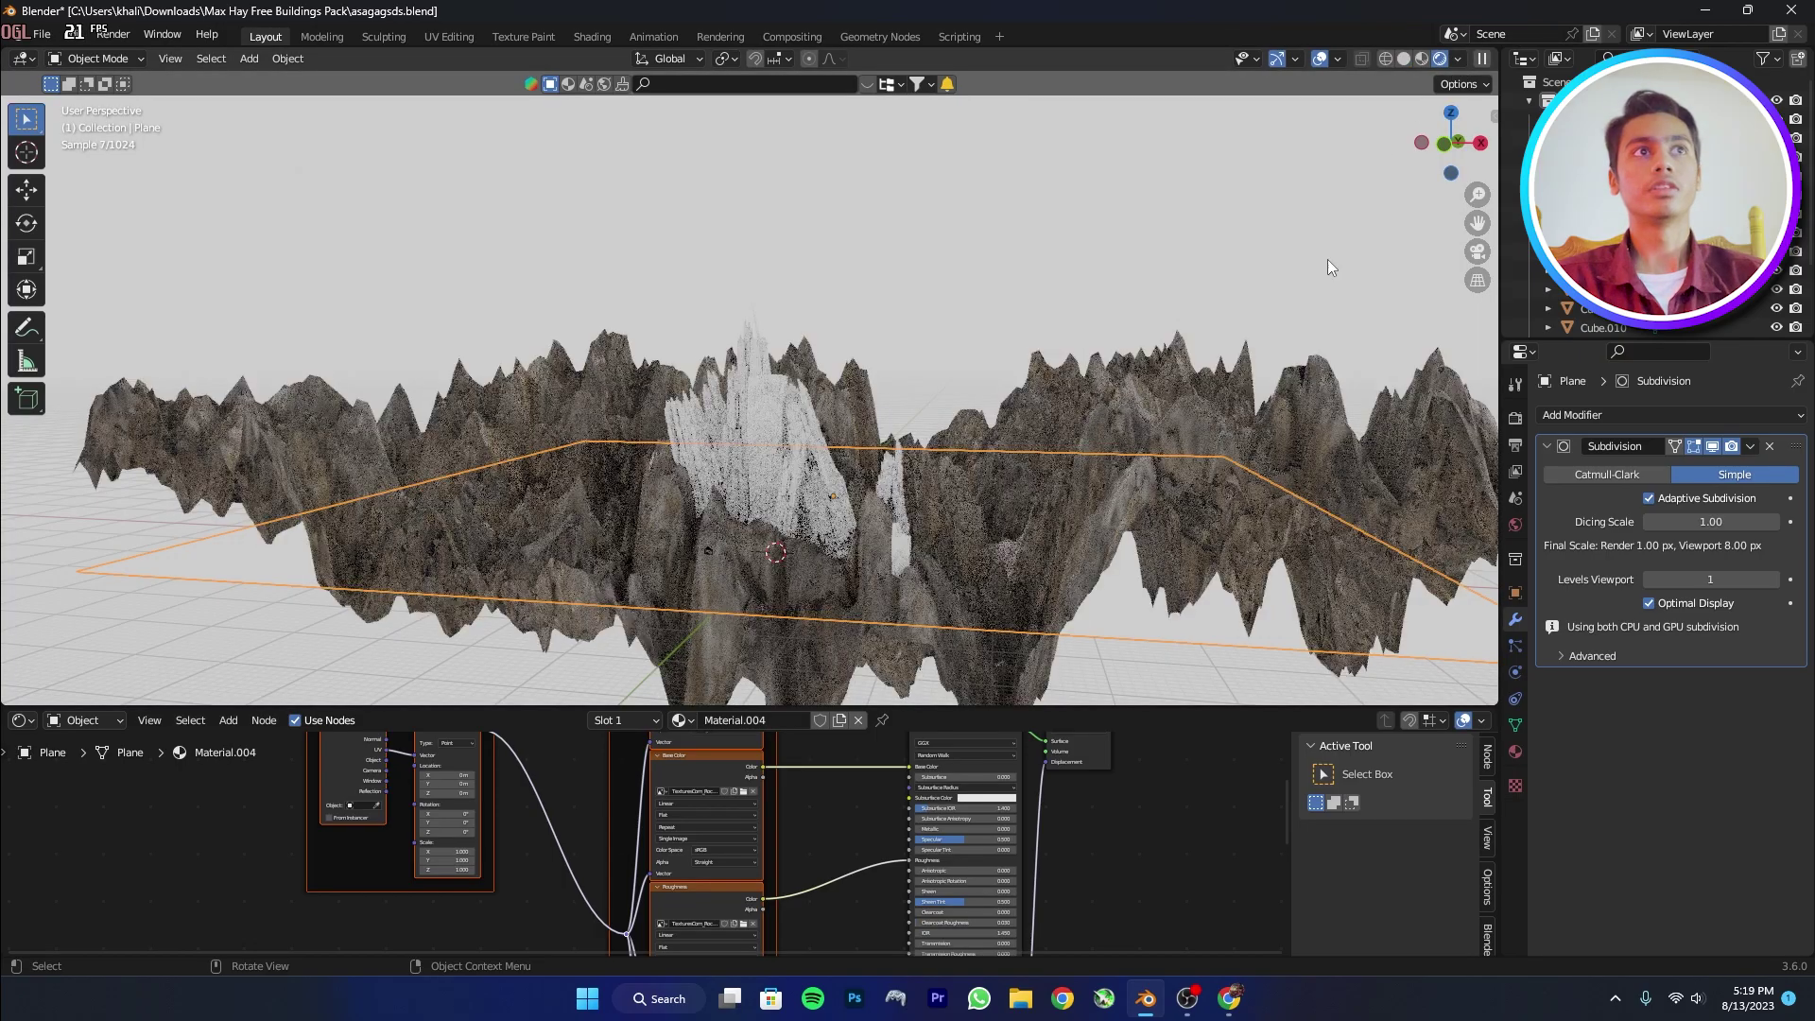
# Apply the ground plane's scale so the displacement follows its real size.
pyautogui.moveTo(1188, 404)
pyautogui.mouseDown(button='middle')
pyautogui.moveTo(1016, 528)
pyautogui.moveTo(853, 564)
pyautogui.mouseUp(button='middle')
pyautogui.hotkey('ctrl', 'a')
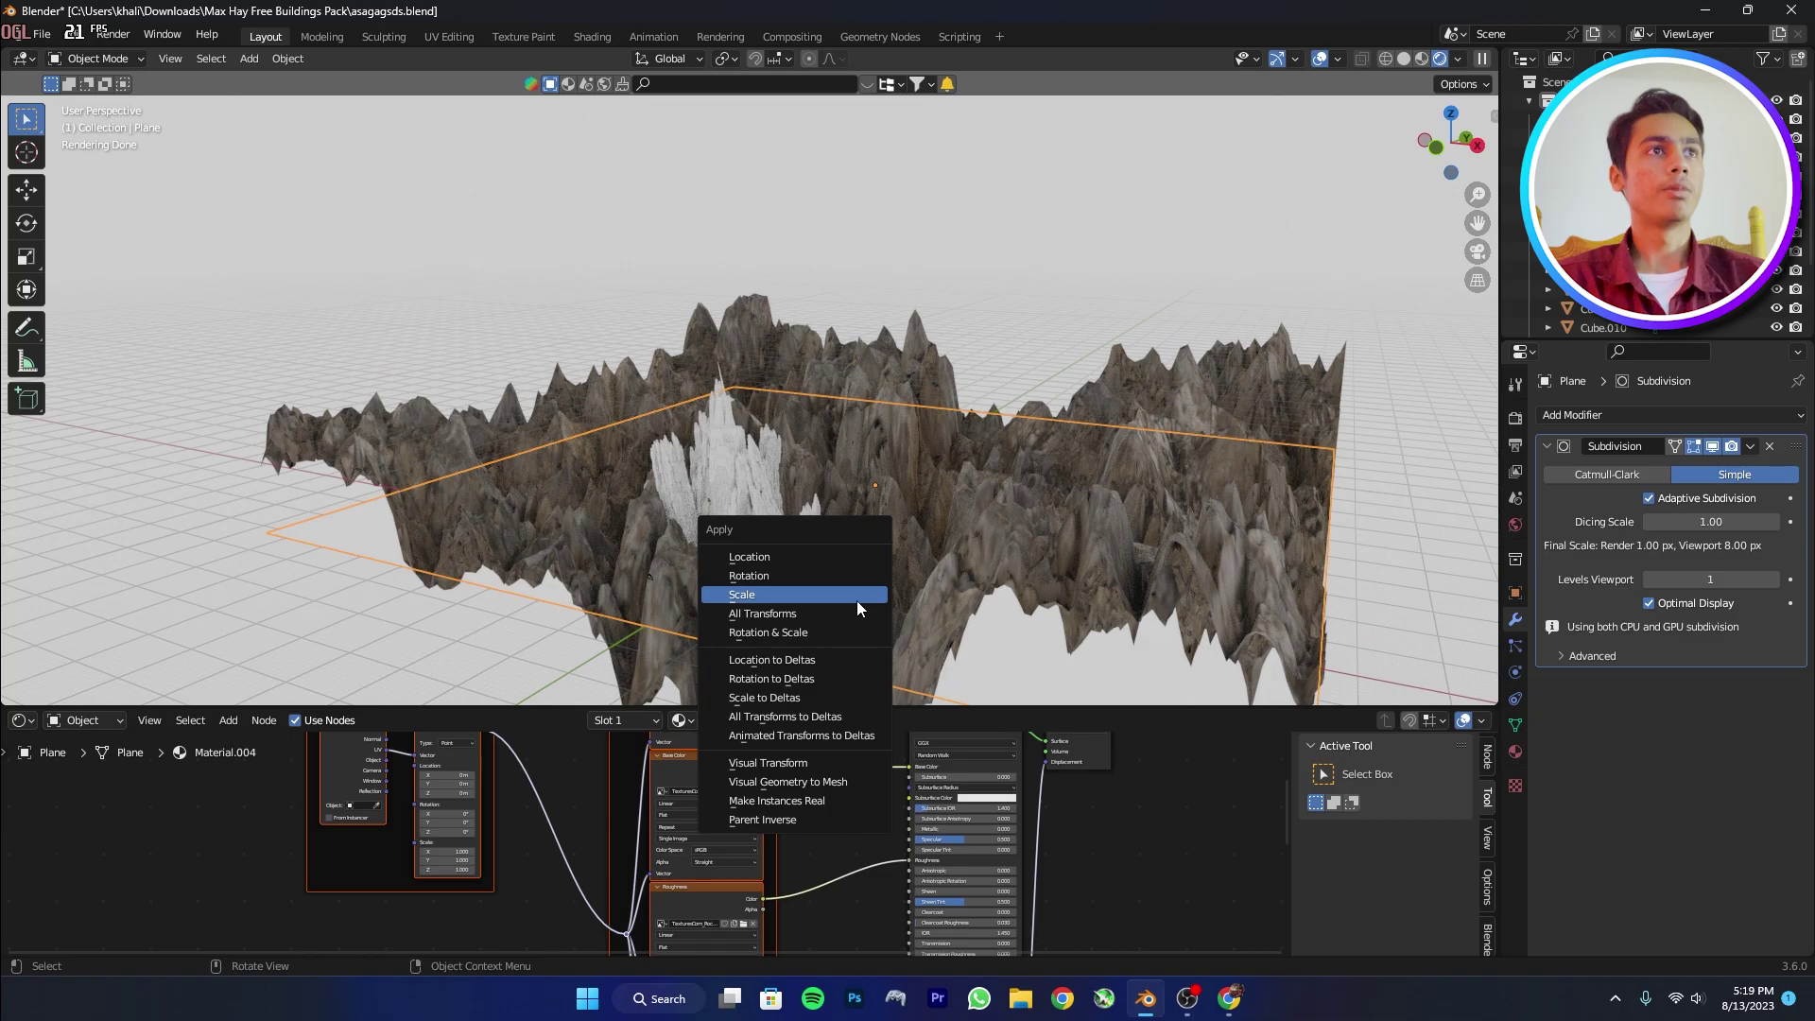
pyautogui.click(856, 594)
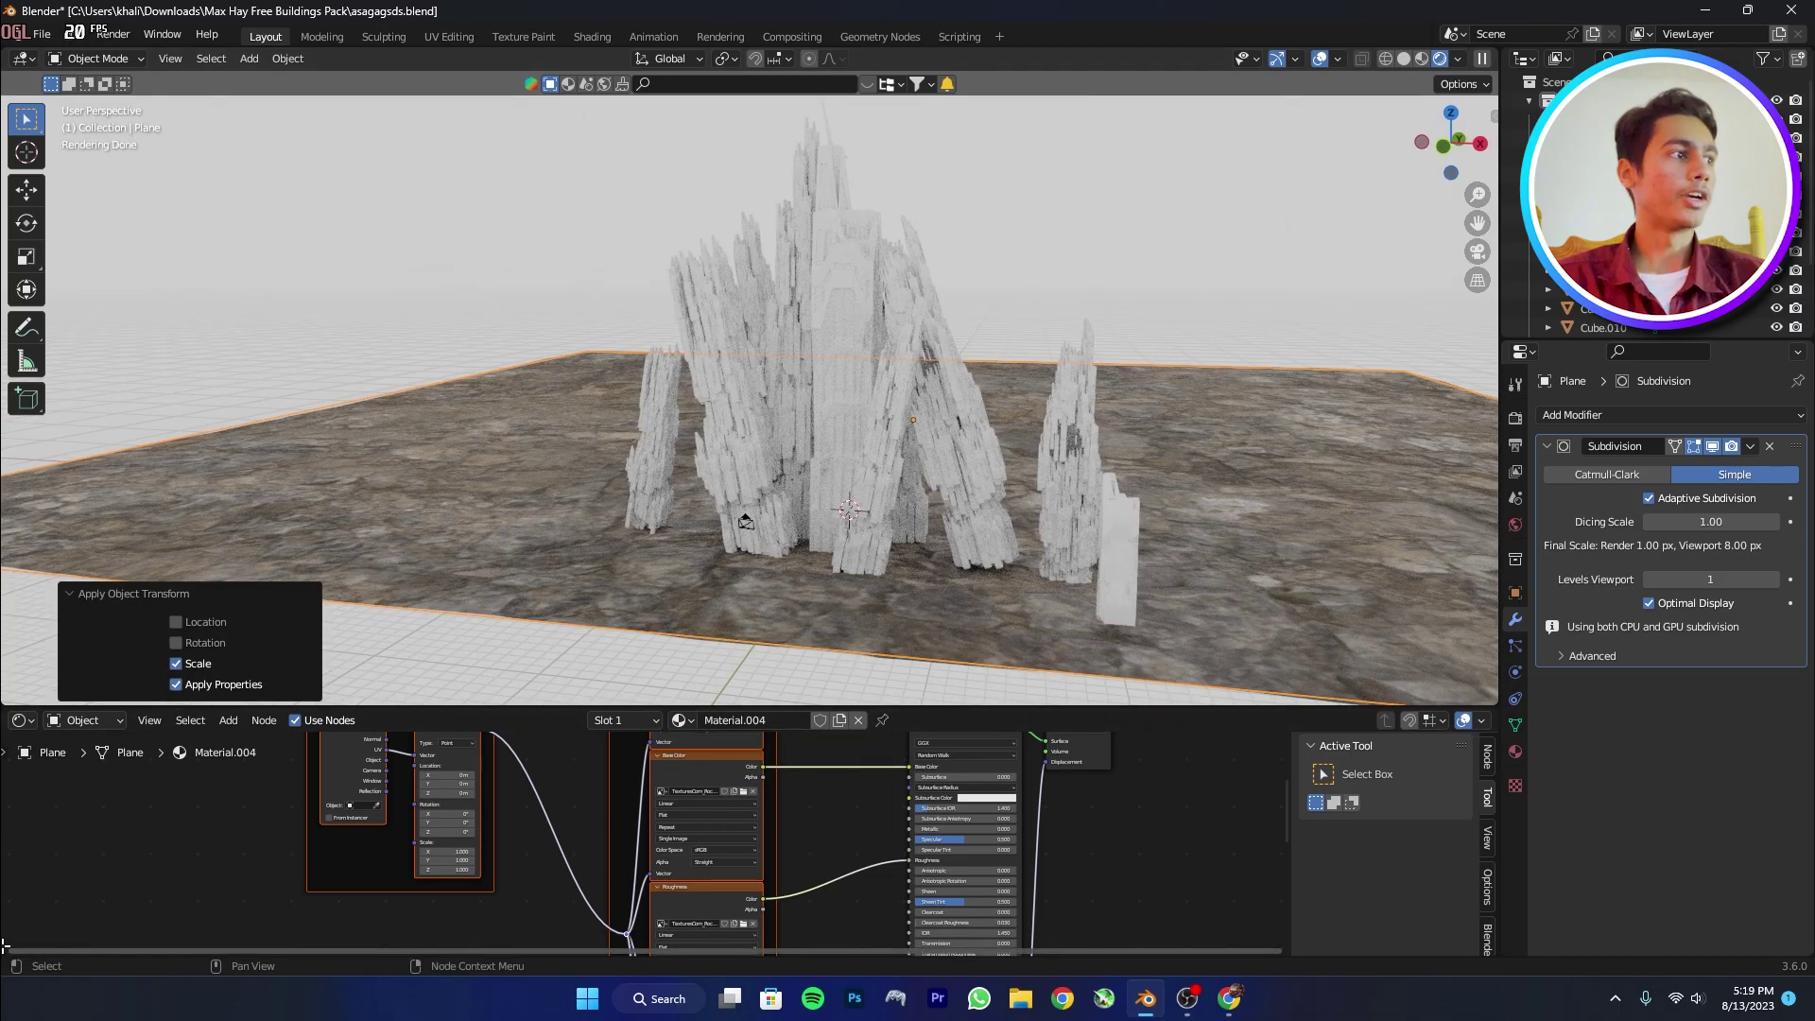
# Split the shader editor area and turn the new part into an Image Editor.
pyautogui.moveTo(3, 945); pyautogui.dragTo(407, 907)
pyautogui.click(21, 721)
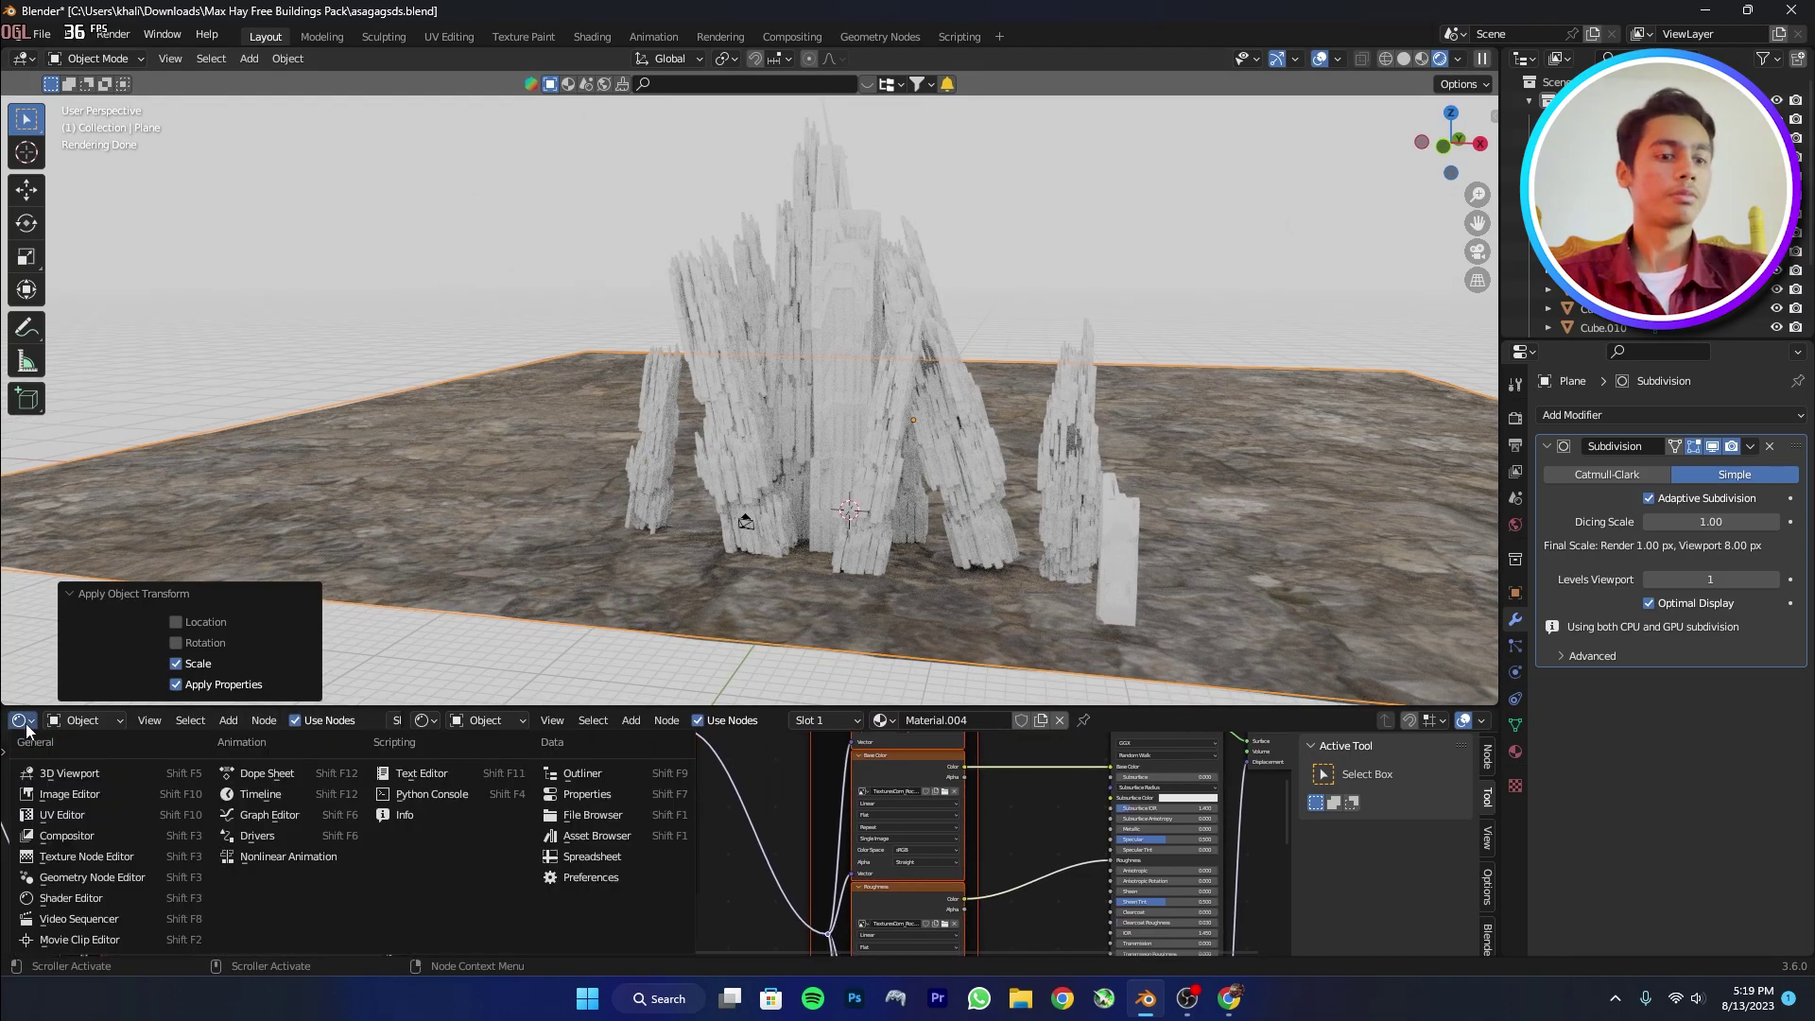
pyautogui.click(69, 794)
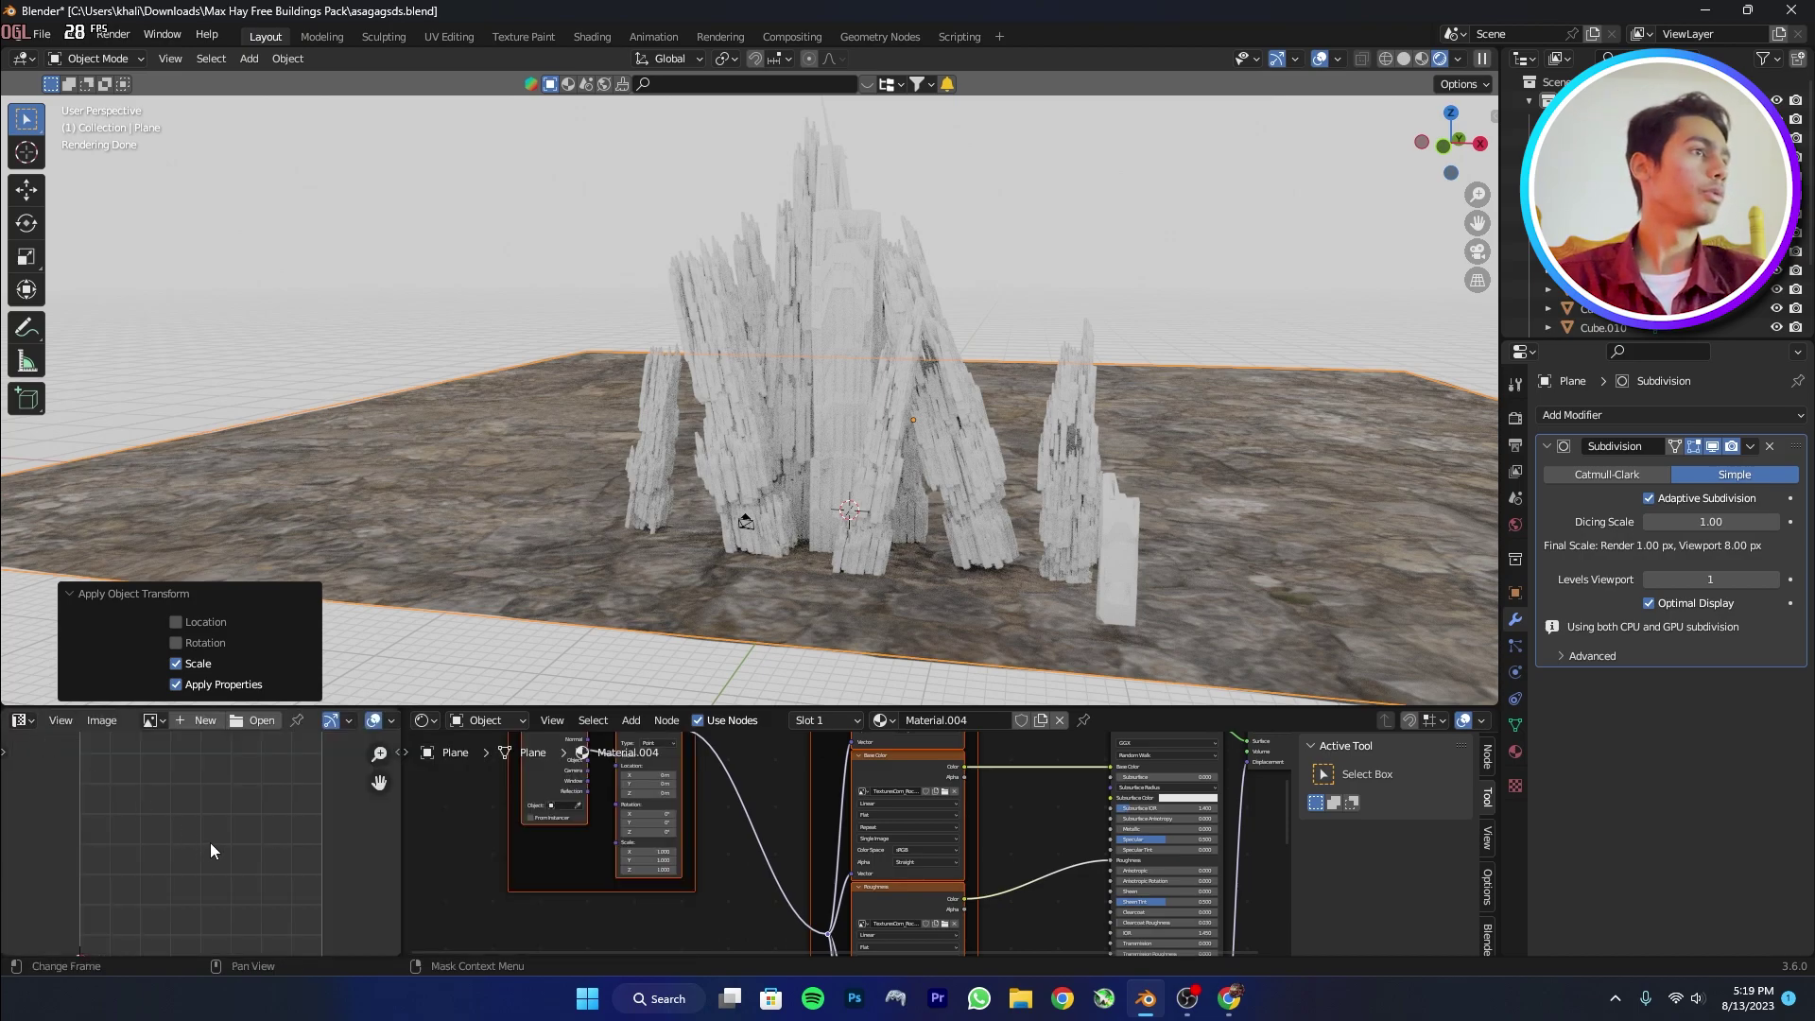
# Scale up the ground plane's entire UV layout in edit mode so the quarry texture tiles more densely.
pyautogui.press('Tab')
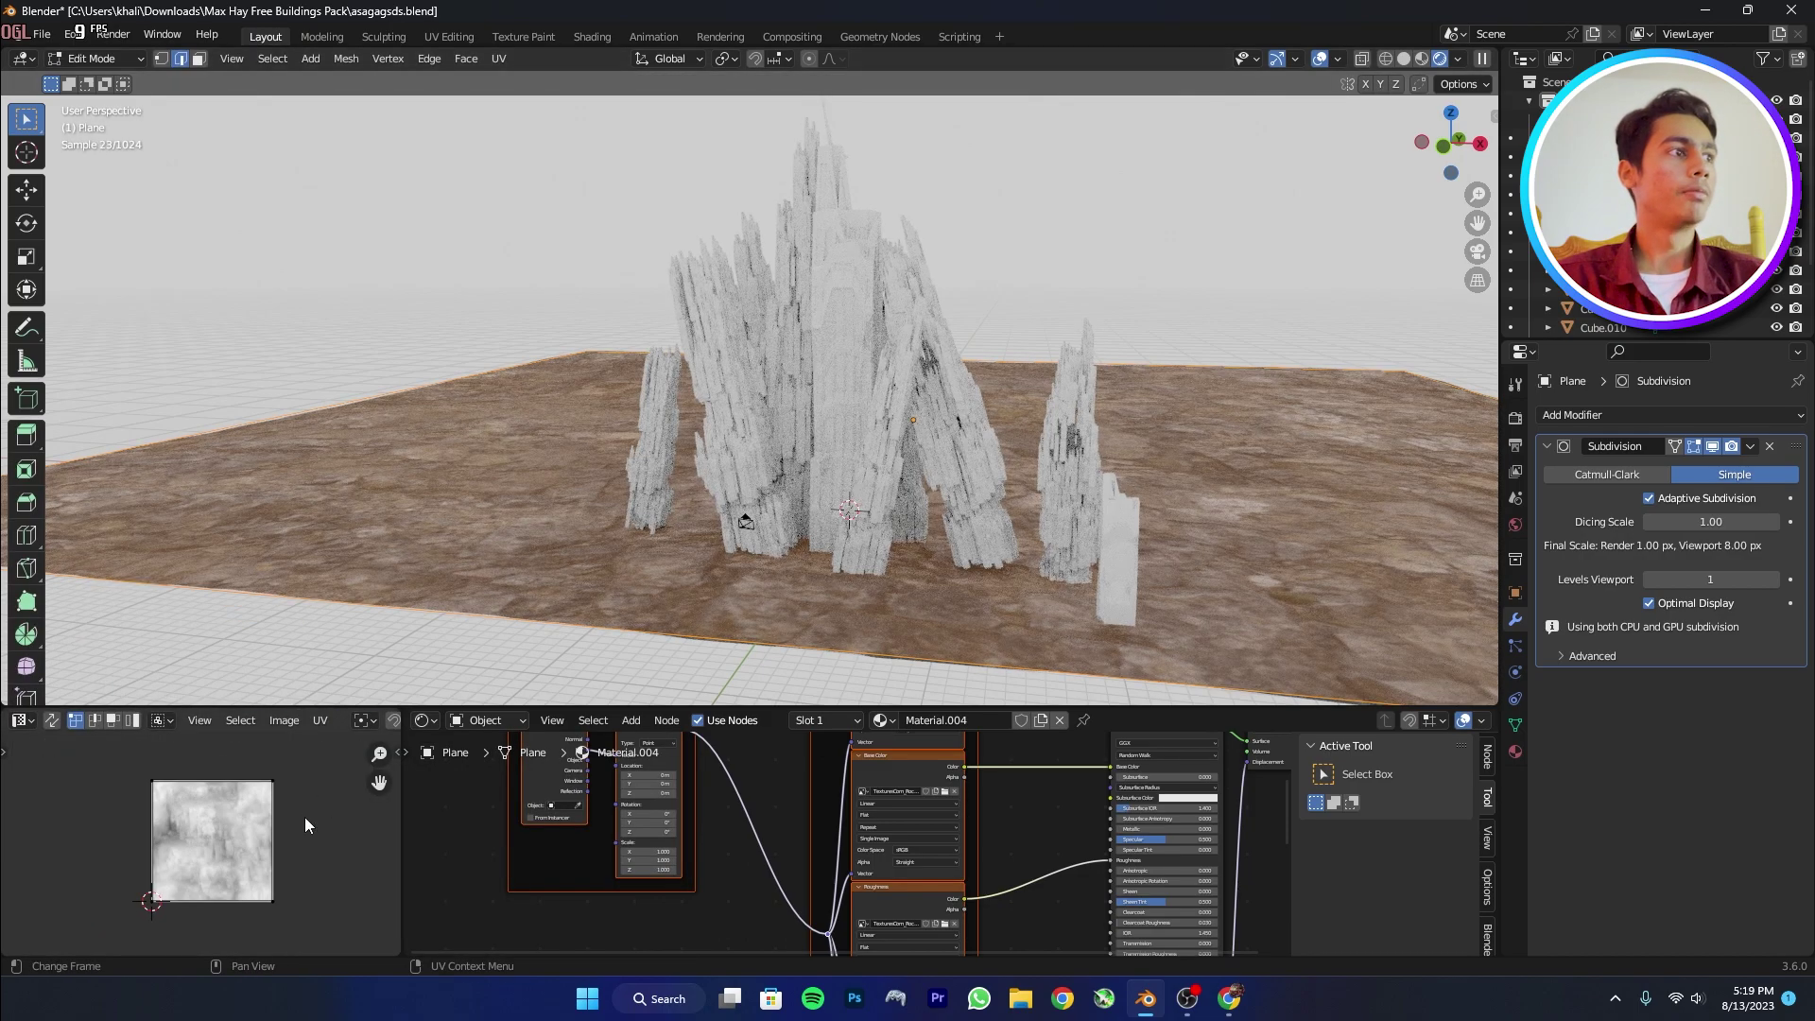
pyautogui.press('a')
pyautogui.scroll(-4, 215, 844)
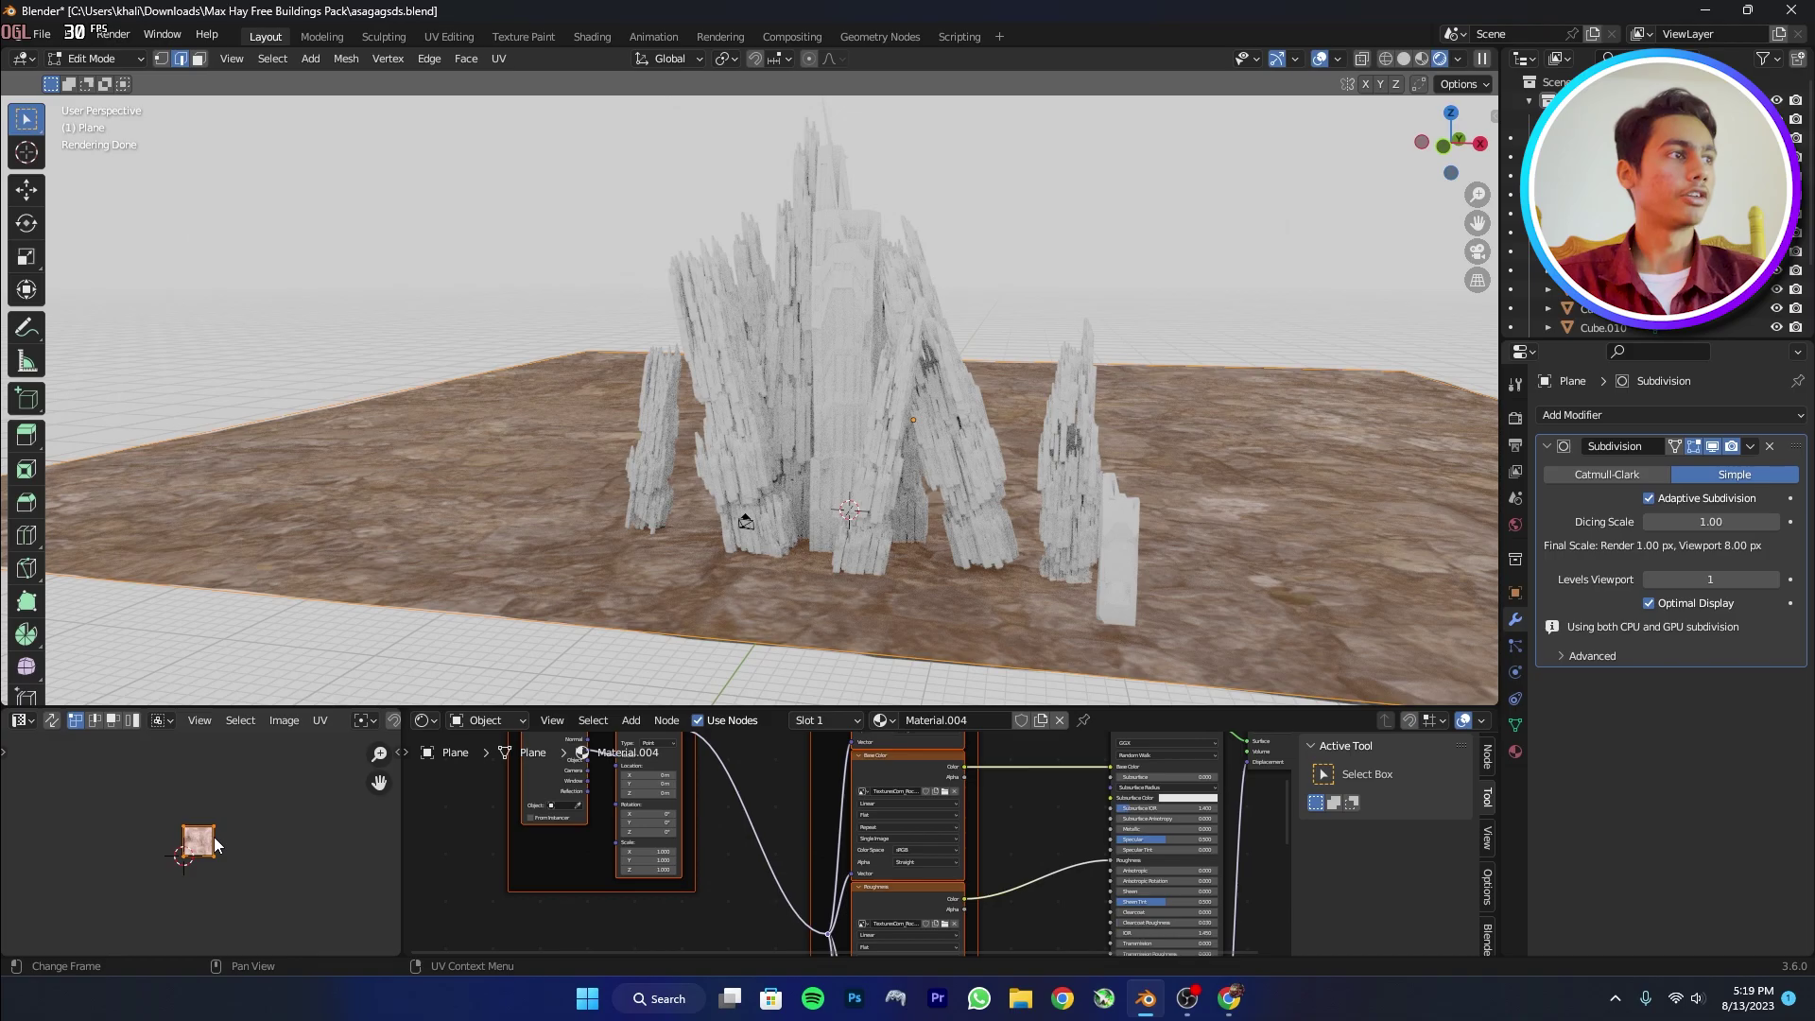
pyautogui.press('s')
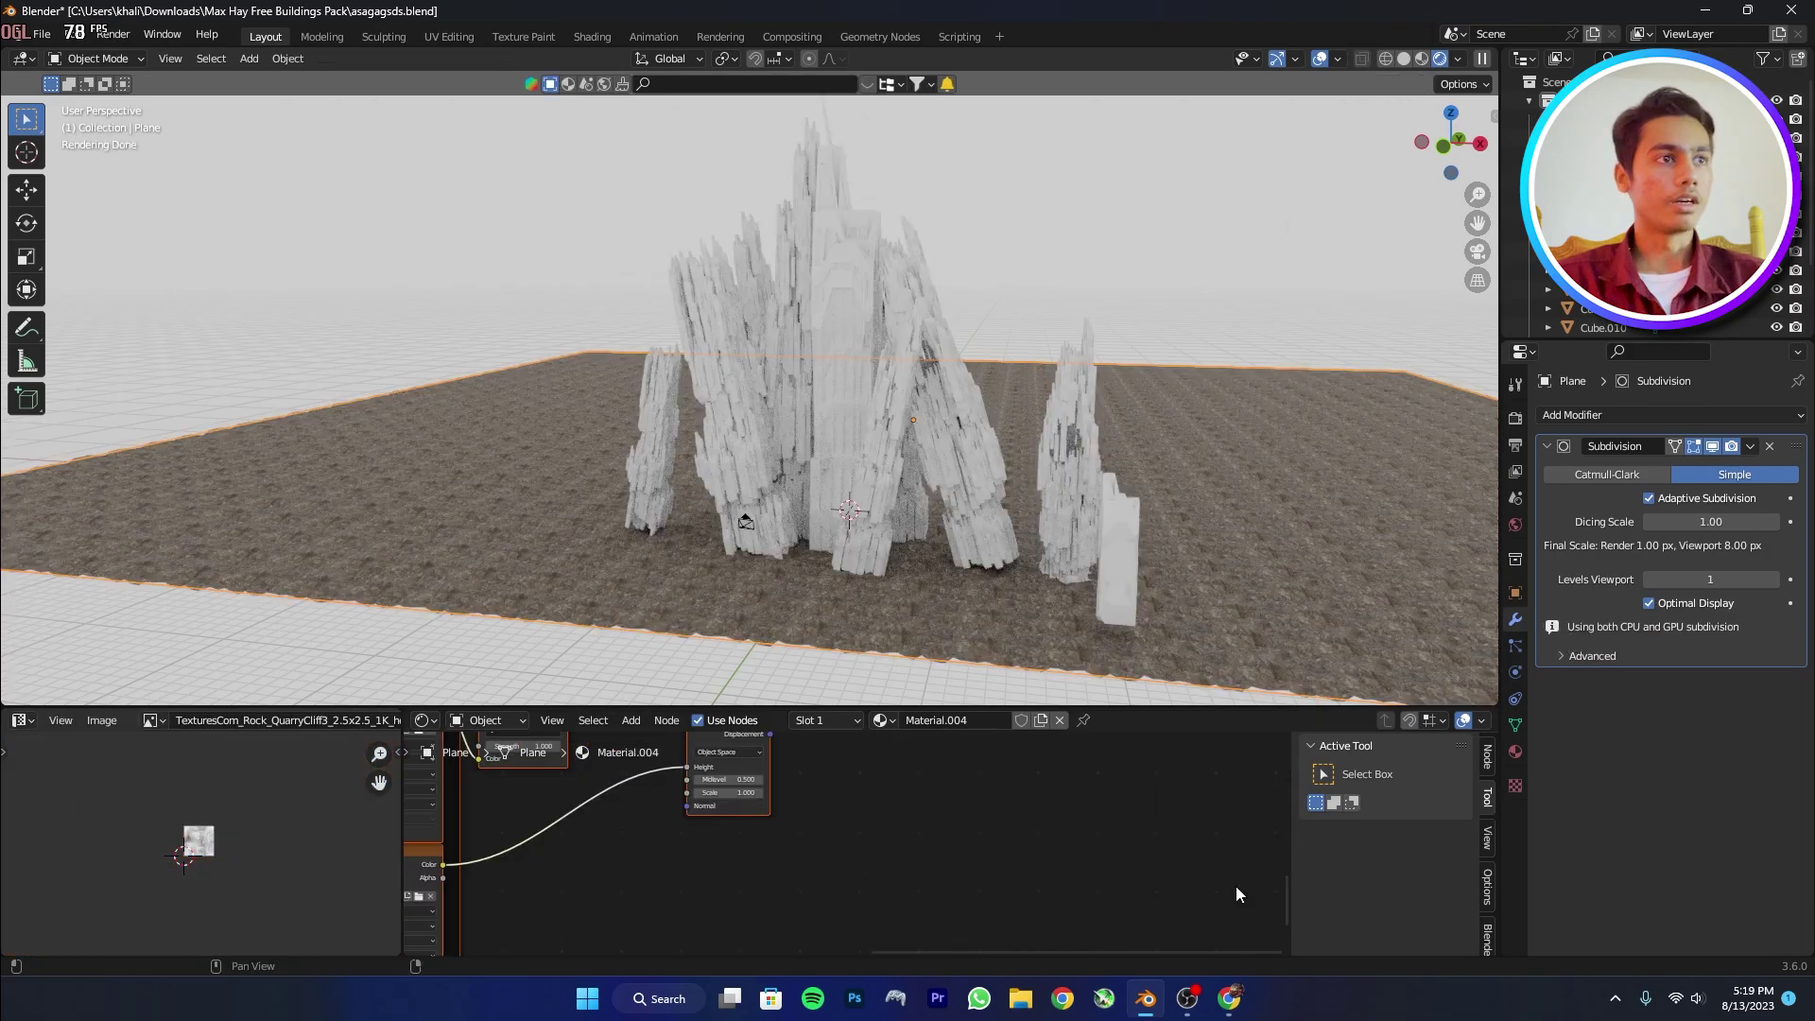
# Add a Noise Texture node beside the Displacement image and combine the two with a Mix node feeding the displacement height.
pyautogui.moveTo(739, 810); pyautogui.dragTo(895, 742, button='middle')
pyautogui.hotkey('shift', 'a')
pyautogui.click(788, 751)
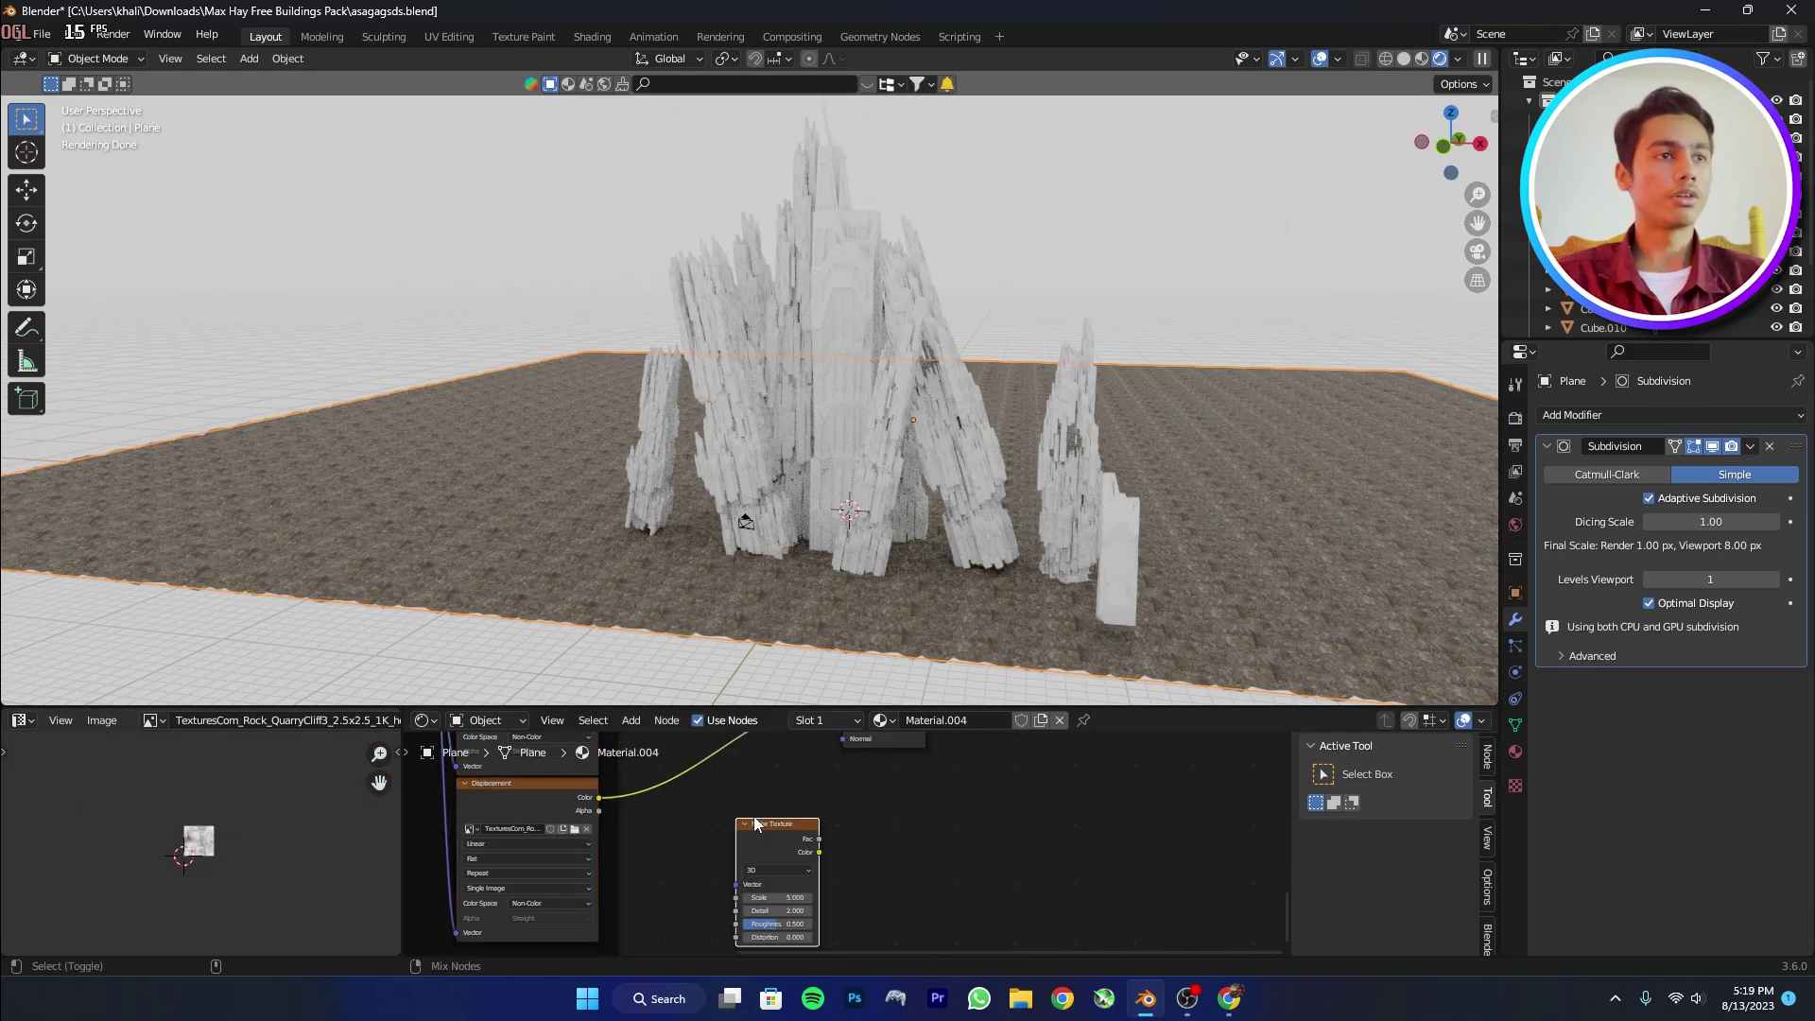
pyautogui.keyDown('ctrl'); pyautogui.keyDown('shift'); pyautogui.moveTo(764, 830); pyautogui.dragTo(574, 821, button='right'); pyautogui.keyUp('shift'); pyautogui.keyUp('ctrl')
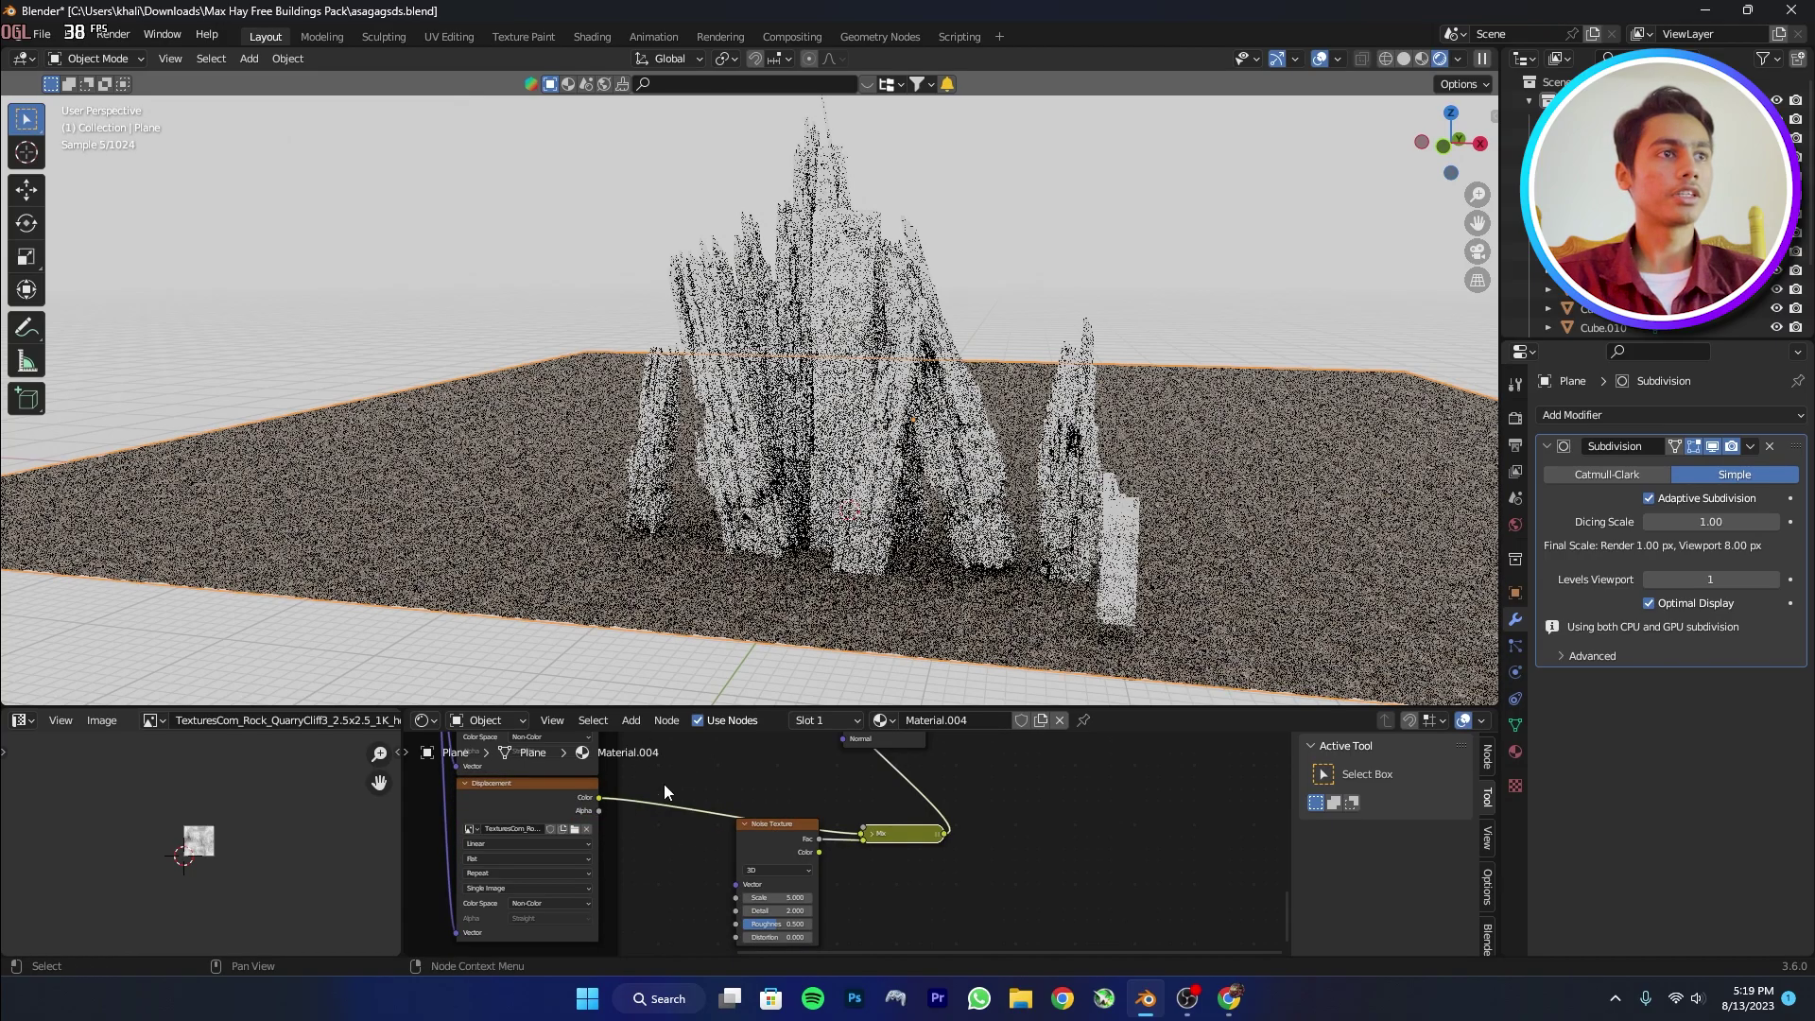
# Set the Noise Texture's scale to 30.
pyautogui.scroll(3, 842, 926)
pyautogui.doubleClick(714, 854)
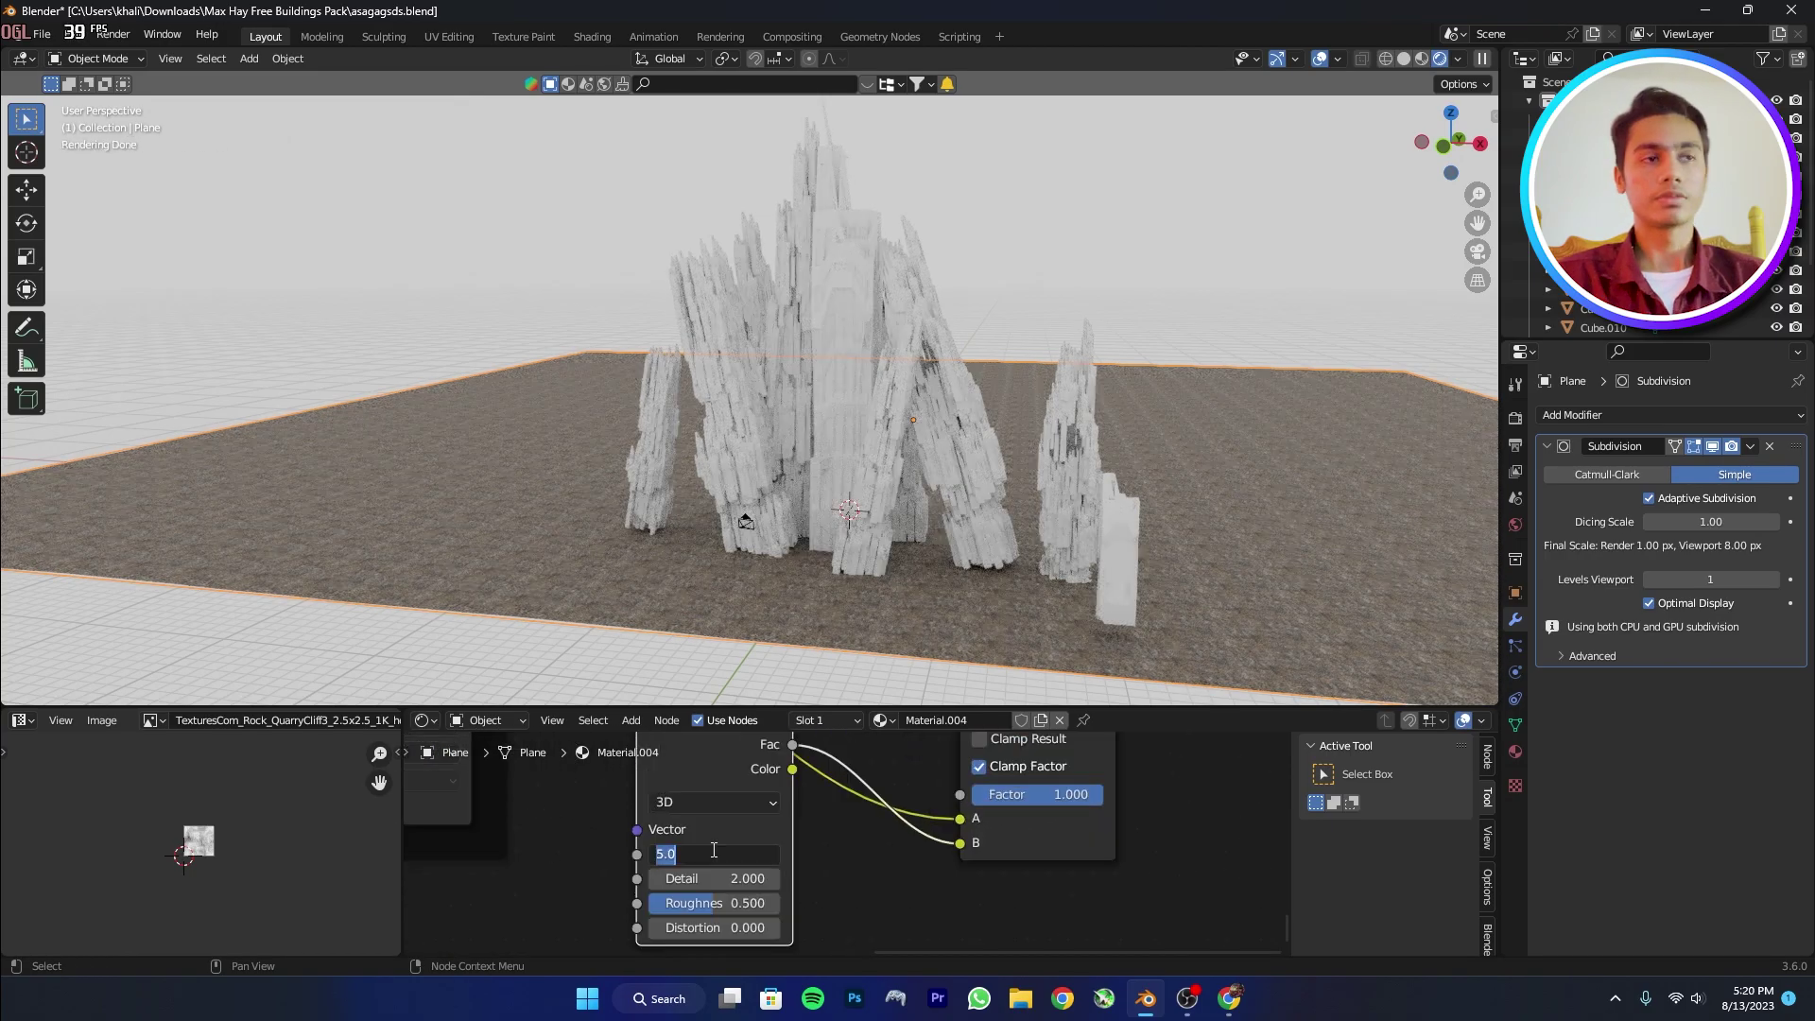
pyautogui.write('30')
pyautogui.press('Return')
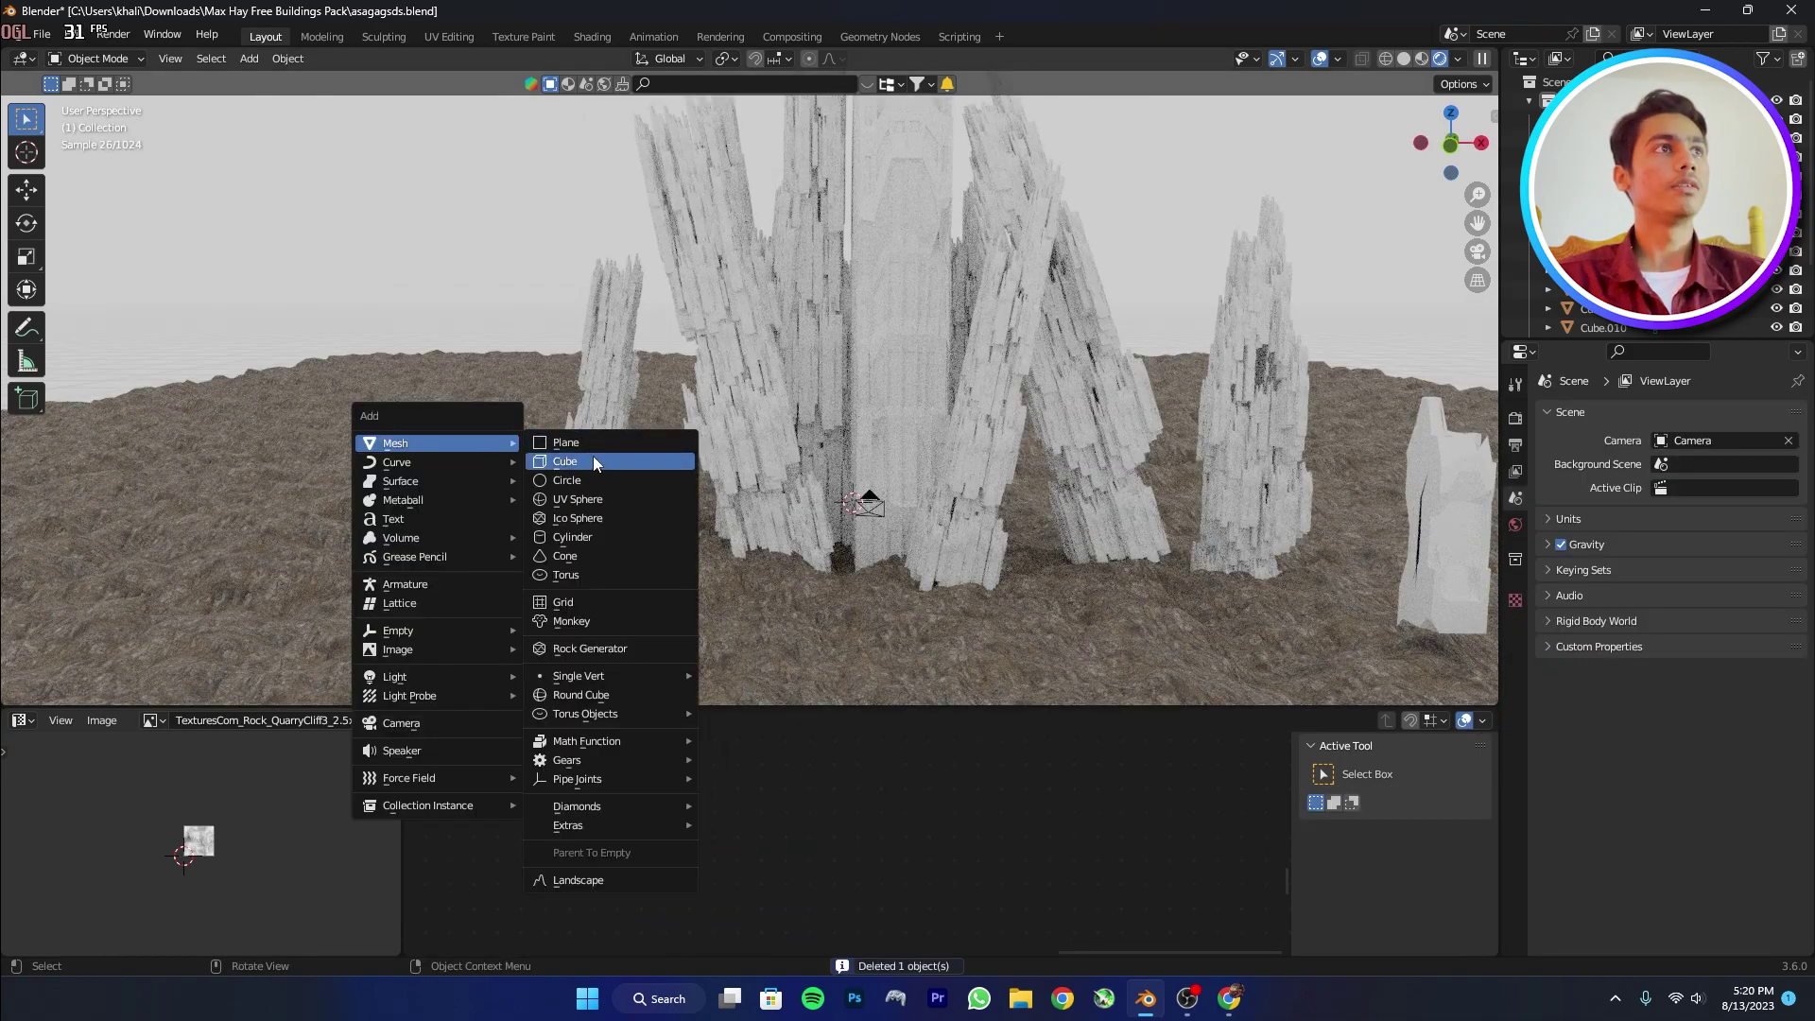
# Add a cube and scale it by about 88 in X and Y only, forming a flat water slab over the ground.
pyautogui.click(592, 460)
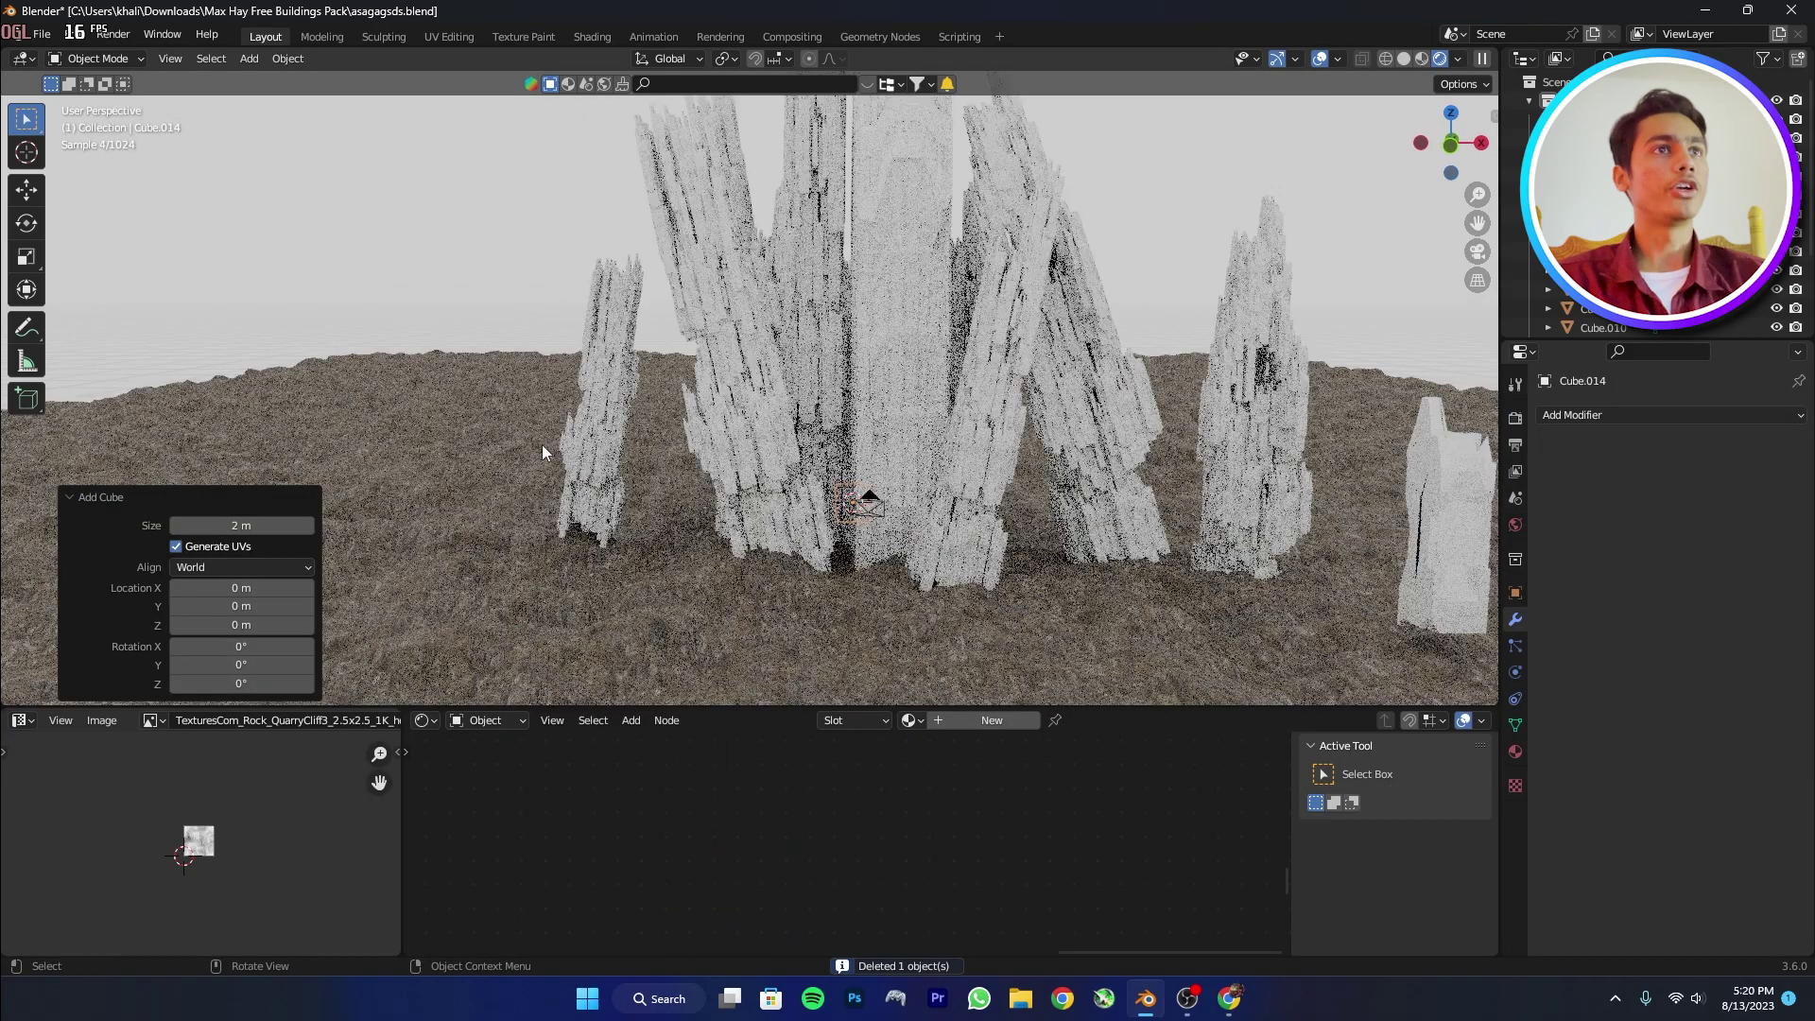
pyautogui.scroll(-5, 542, 444)
pyautogui.press('s')
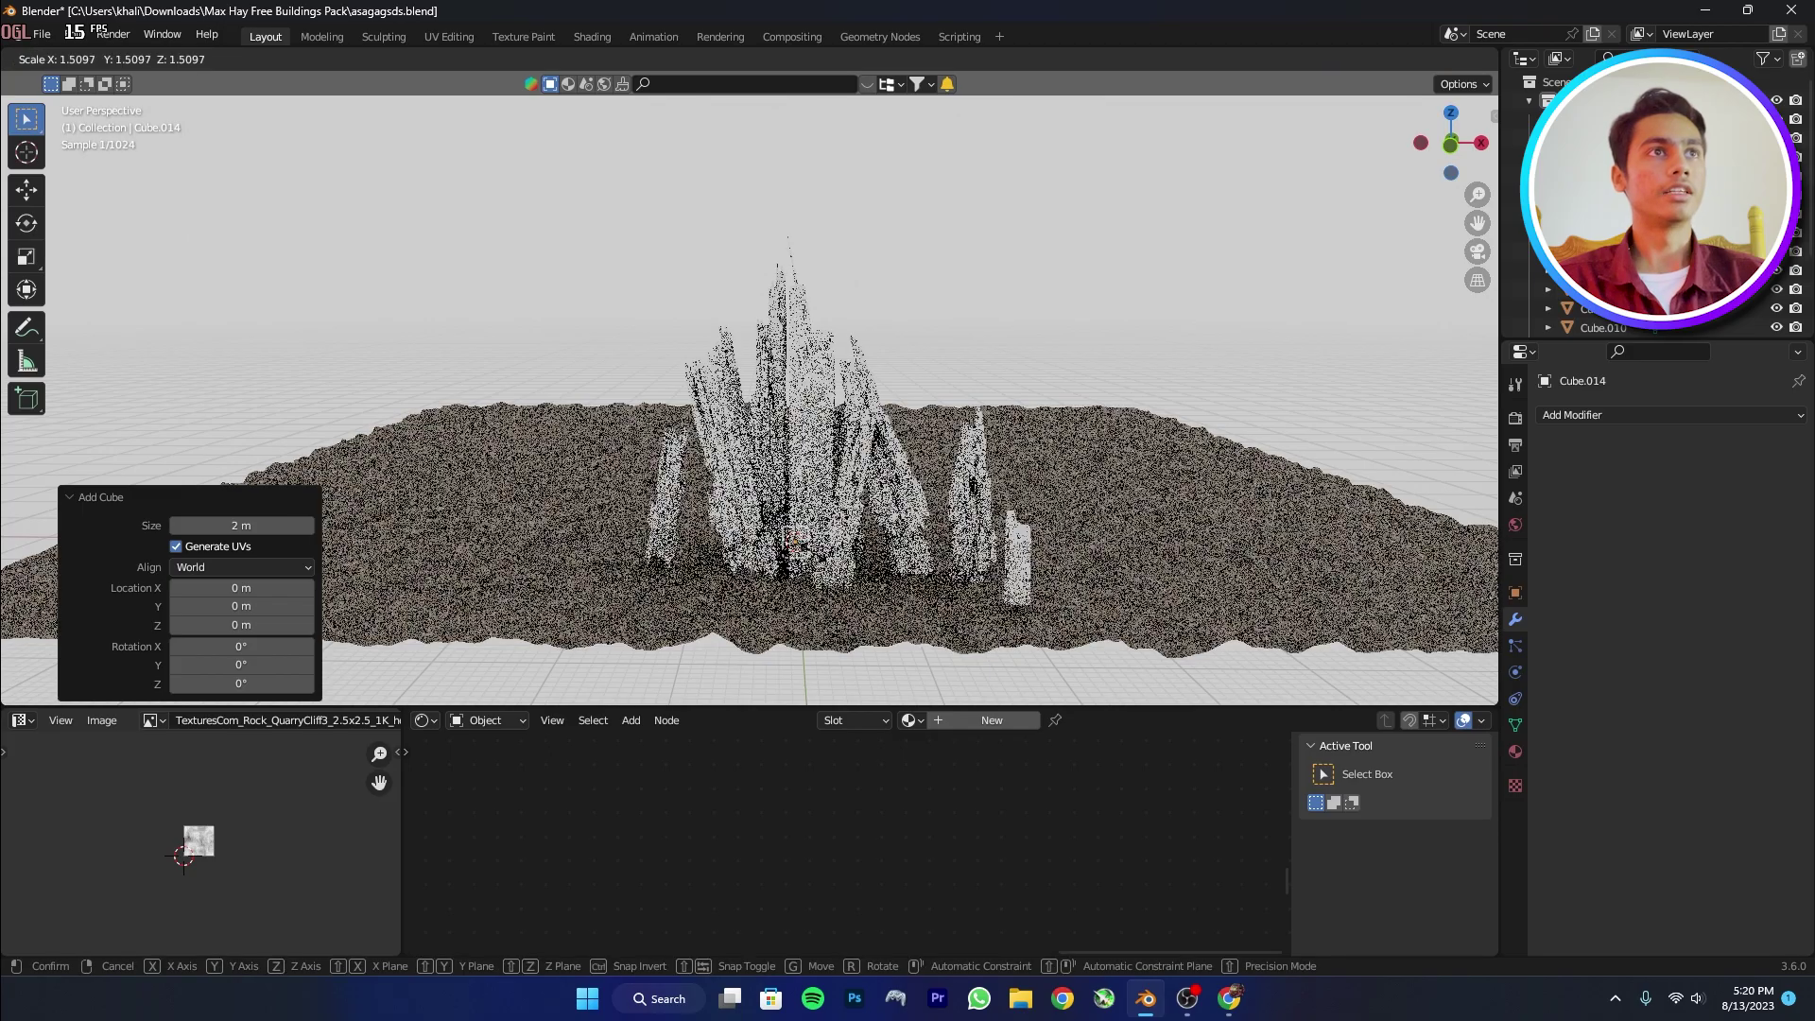
pyautogui.hotkey('shift', 'z')
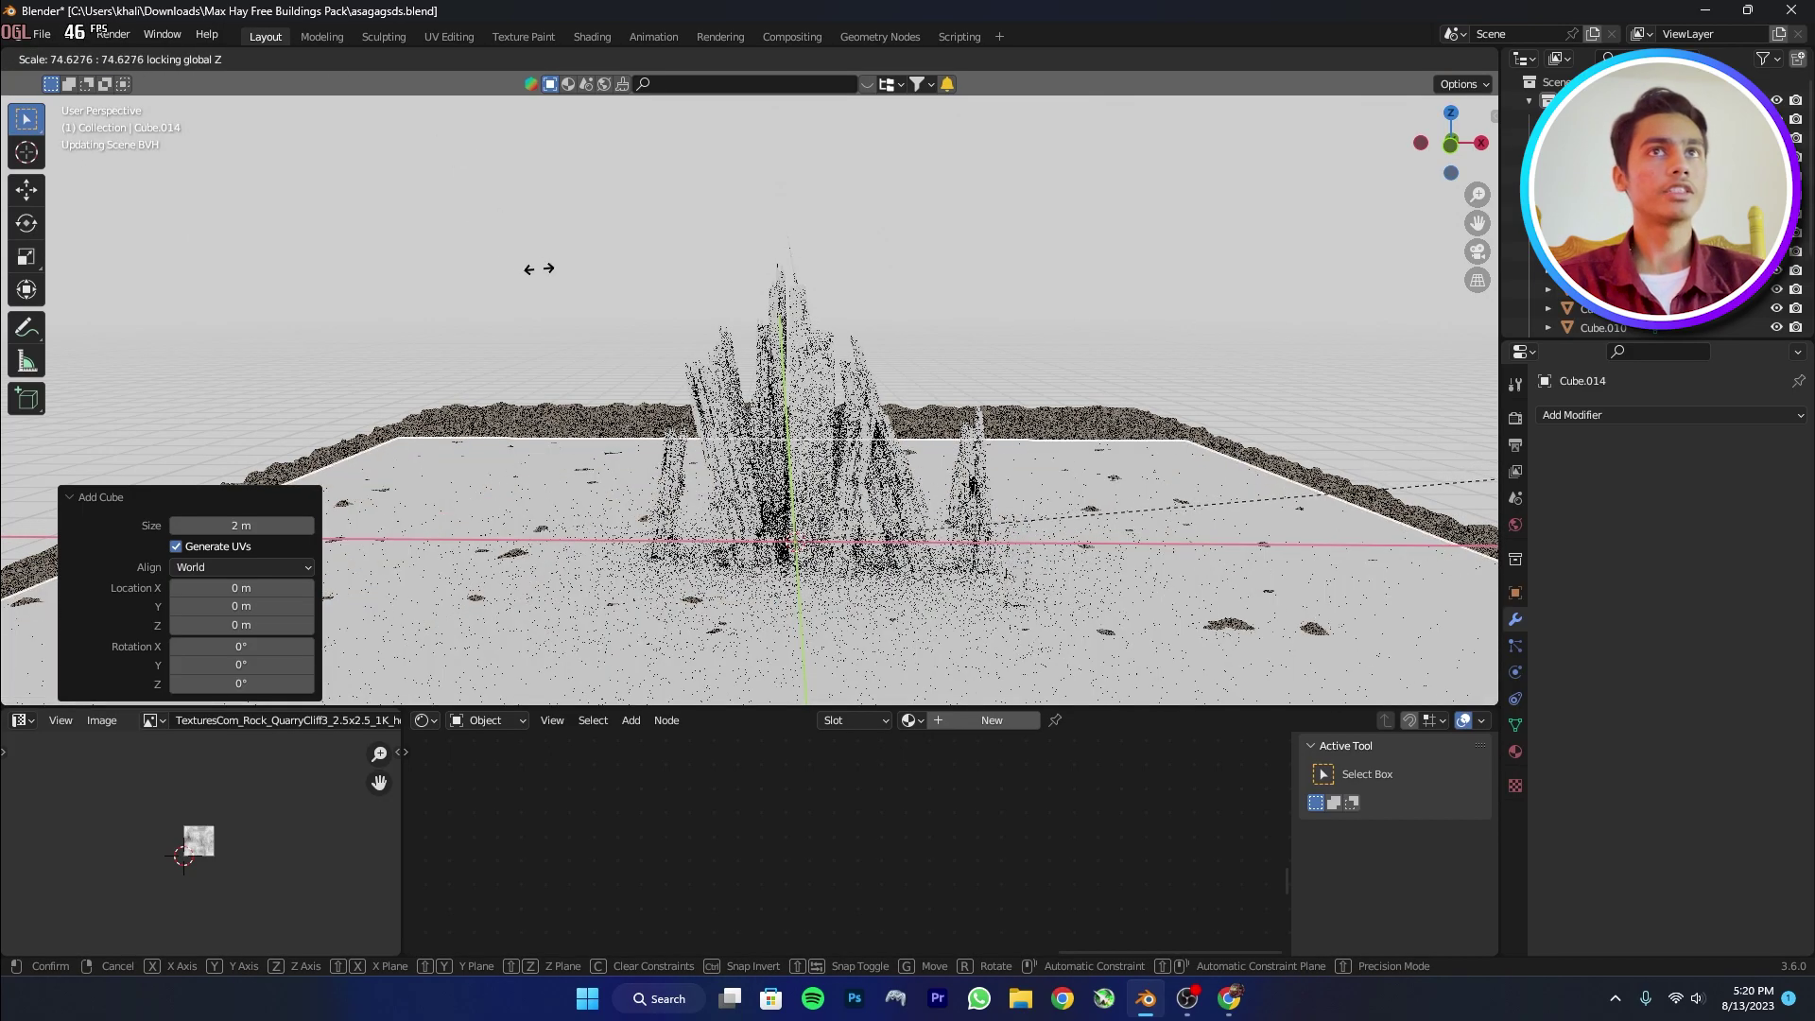
pyautogui.click(928, 303)
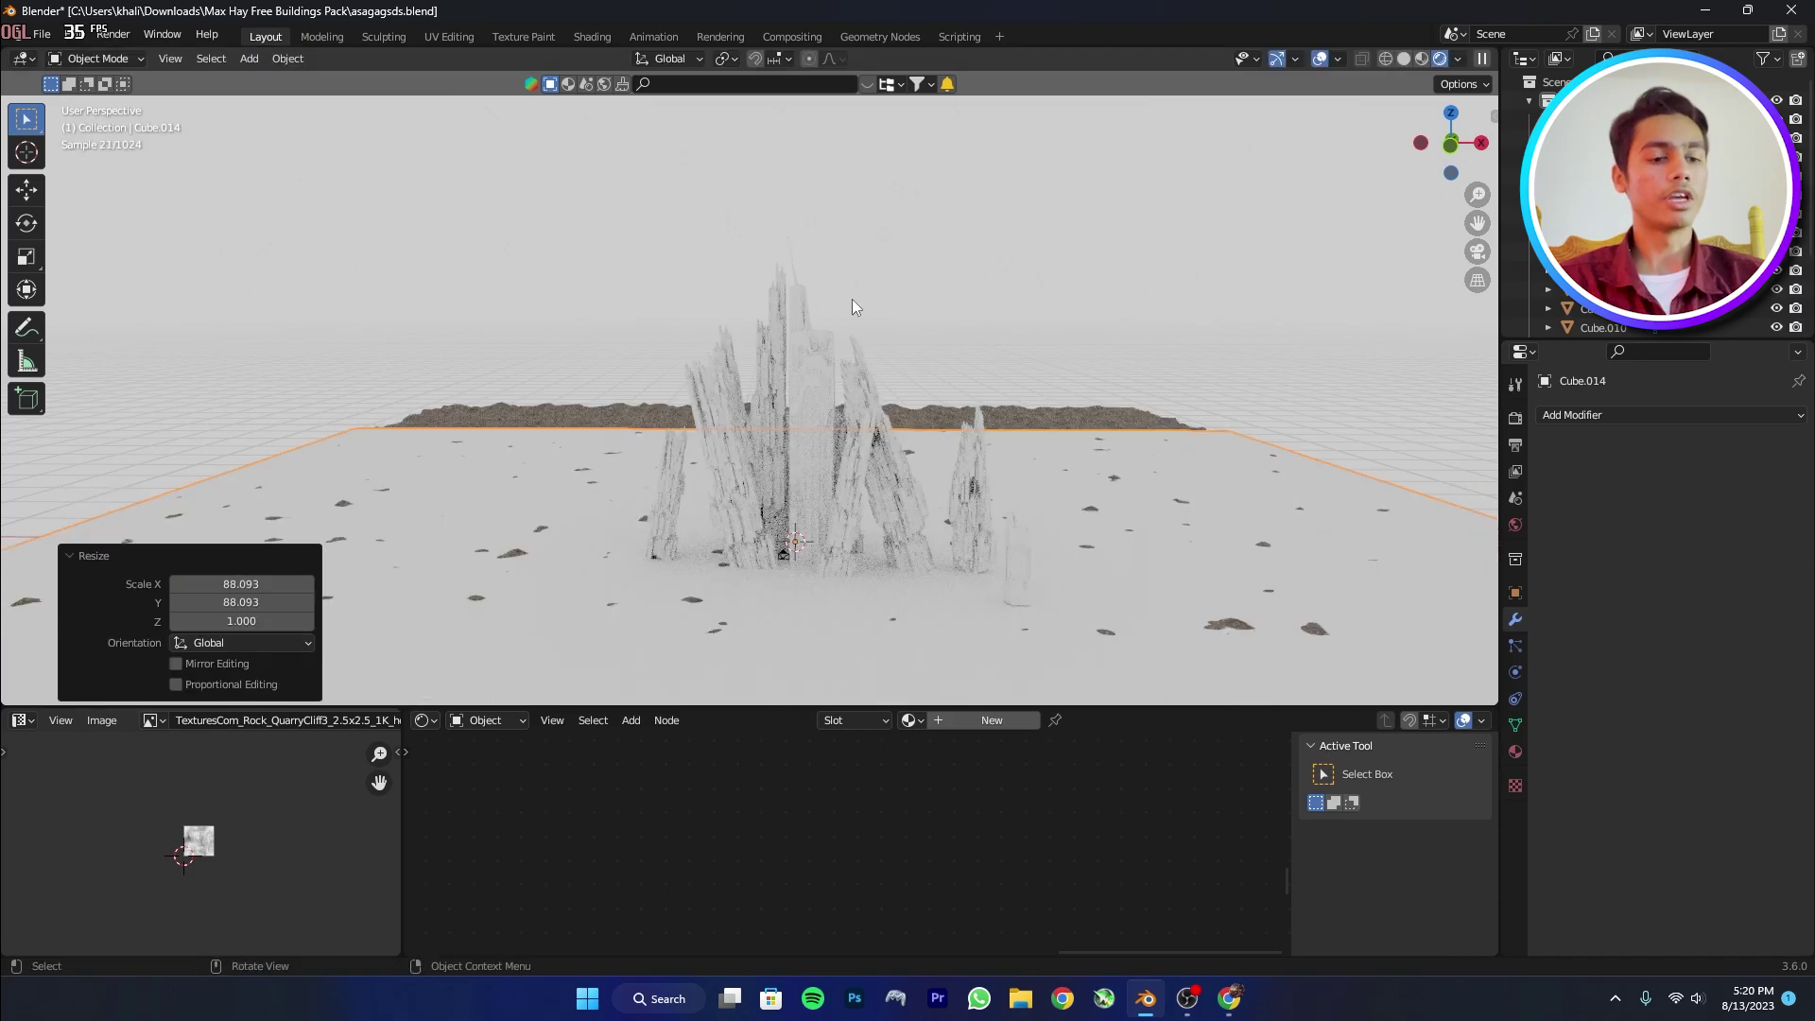
# Move the water slab along the global Y axis to reposition it over the ground plane.
pyautogui.press('g')
pyautogui.press('y')
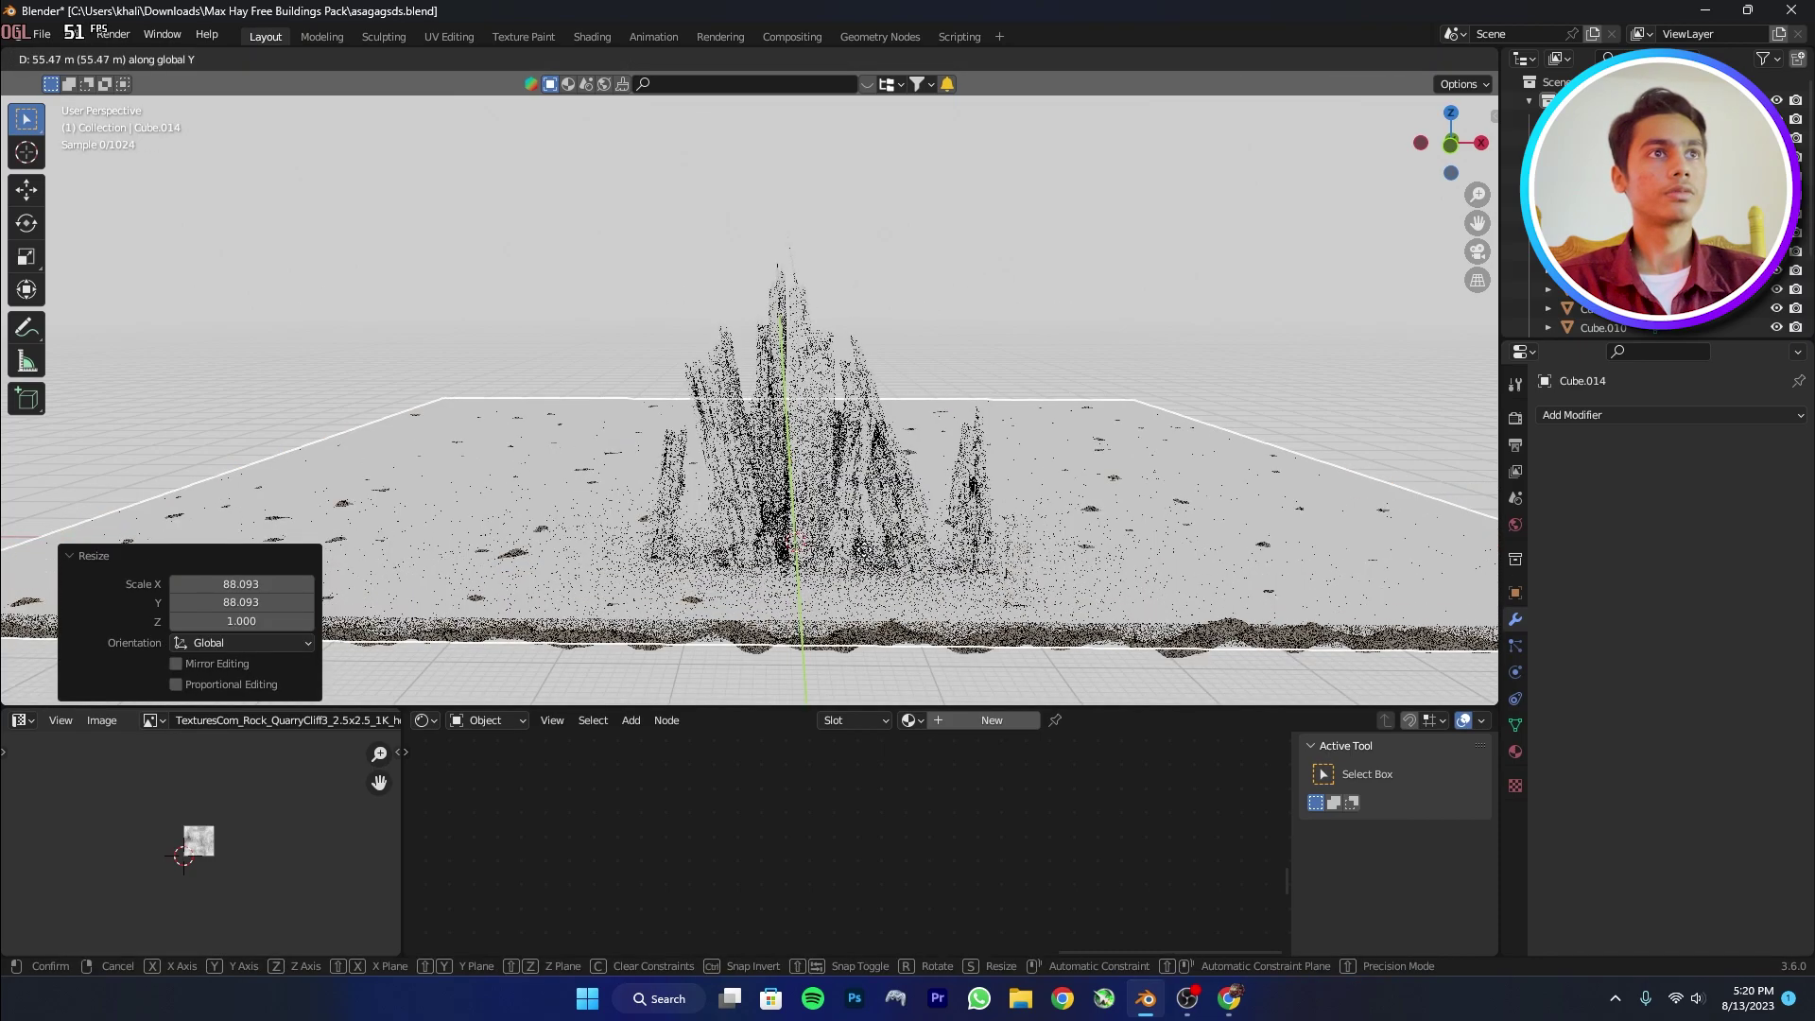
pyautogui.click(905, 552)
# Look through the camera and create a new material for the water slab, with its nodes framed in the shader editor.
pyautogui.press('KP_0')
pyautogui.click(1000, 723)
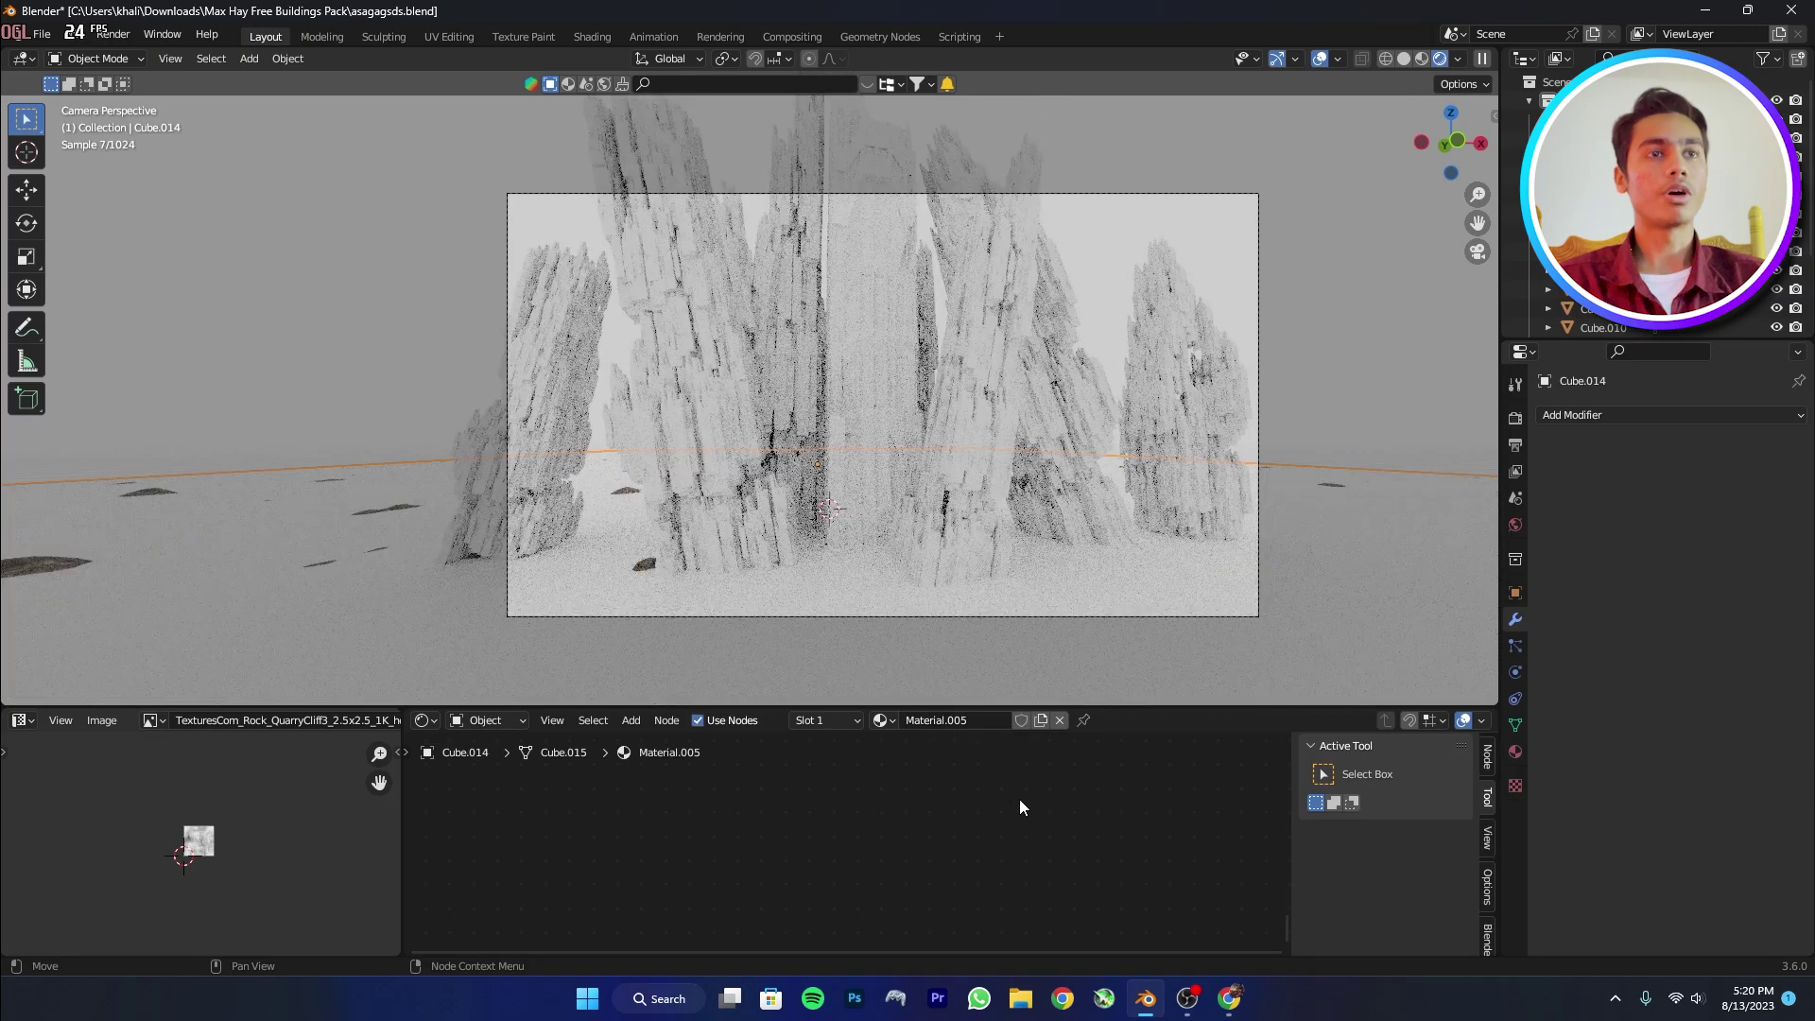
pyautogui.press('Home')
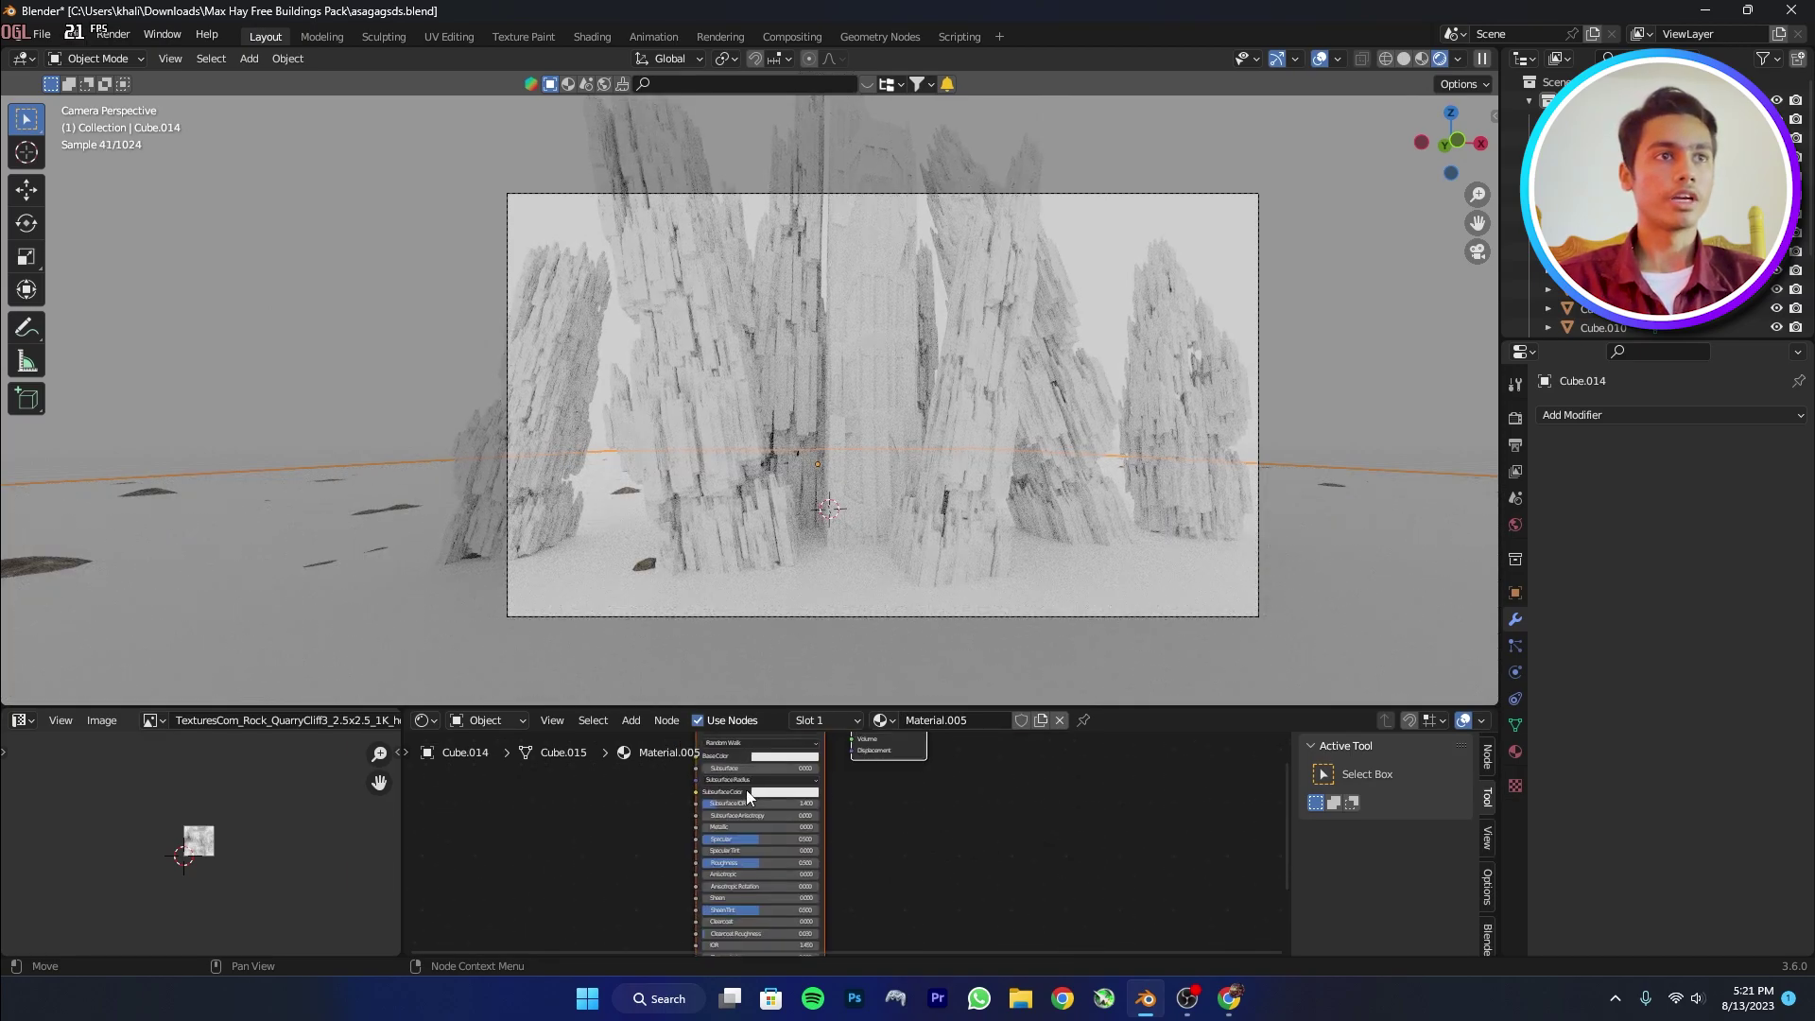
pyautogui.hotkey('ctrl', 's')
# Lower the water material's roughness and set its transmission to 1.000.
pyautogui.scroll(1, 842, 859)
pyautogui.moveTo(839, 851); pyautogui.dragTo(973, 835, button='middle')
pyautogui.scroll(-2, 993, 783)
pyautogui.scroll(2, 995, 783)
pyautogui.moveTo(972, 840); pyautogui.dragTo(905, 840)
pyautogui.scroll(1, 1016, 842)
pyautogui.moveTo(1017, 841); pyautogui.dragTo(1021, 730, button='middle')
pyautogui.moveTo(952, 854); pyautogui.dragTo(1059, 854)
pyautogui.moveTo(876, 864); pyautogui.dragTo(847, 780, button='middle')
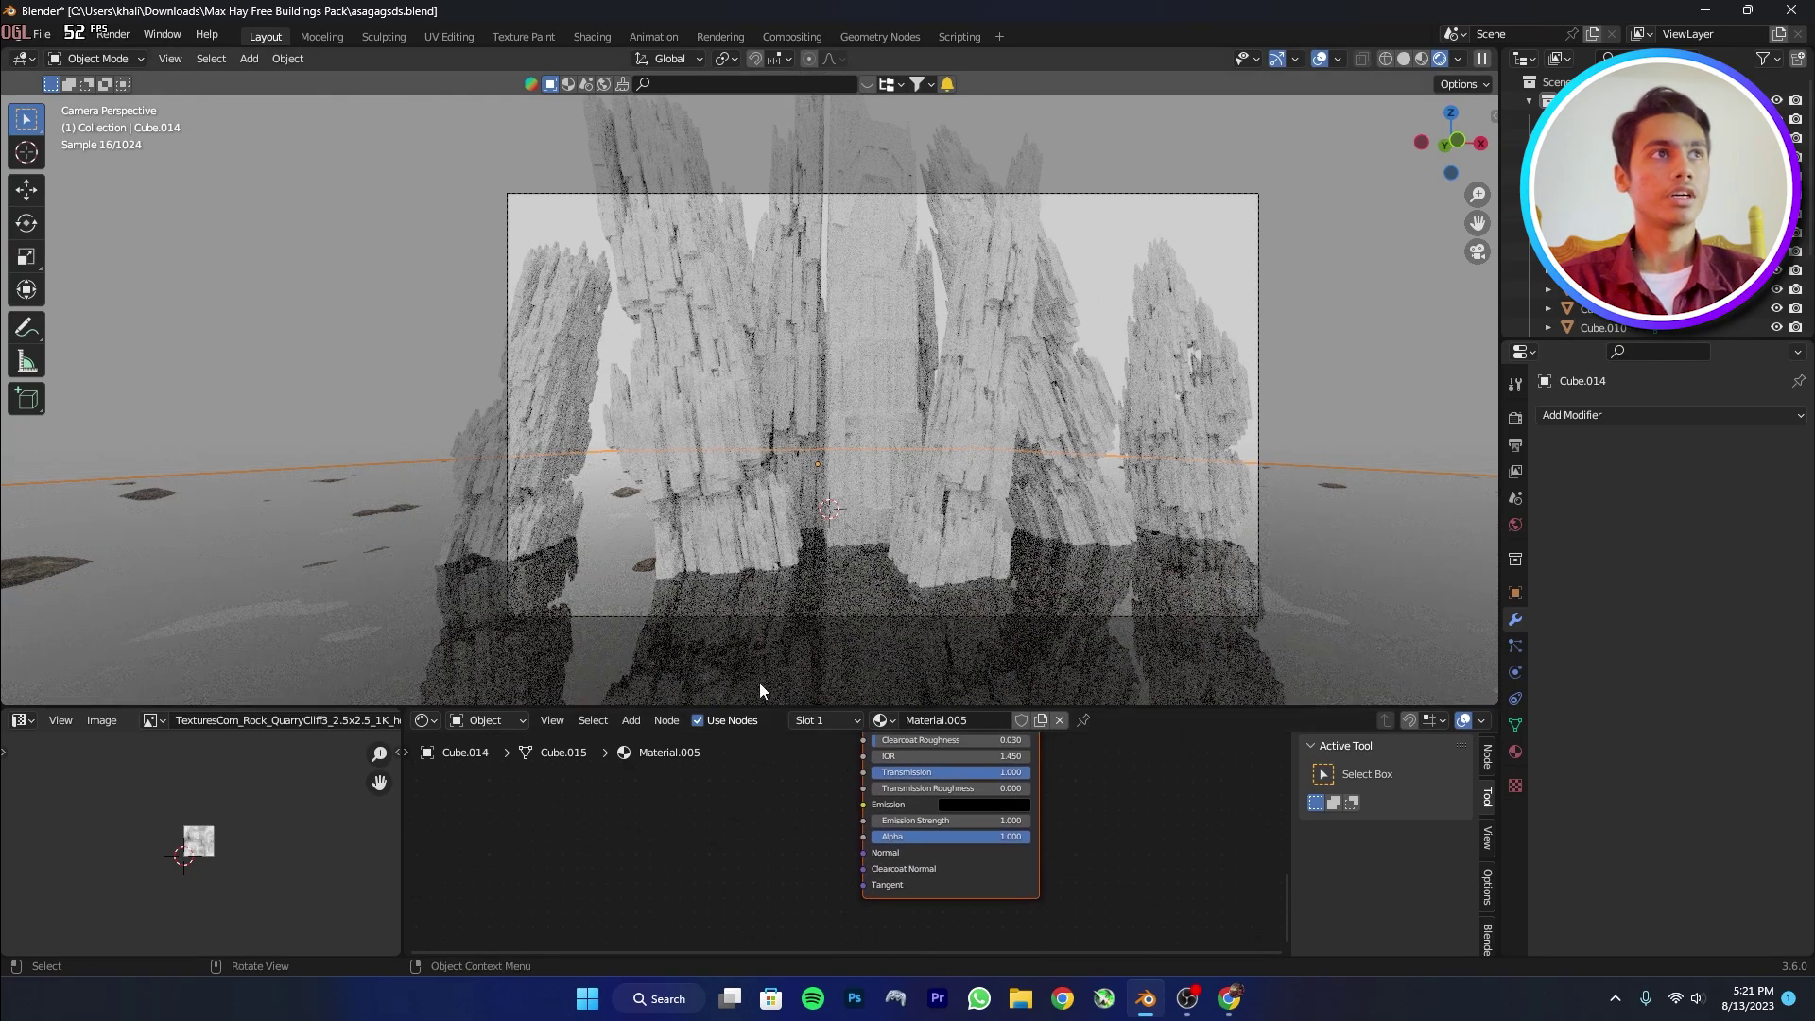
# Add a Musgrave Texture node to the water material and place it before the Principled BSDF.
pyautogui.hotkey('shift', 'a')
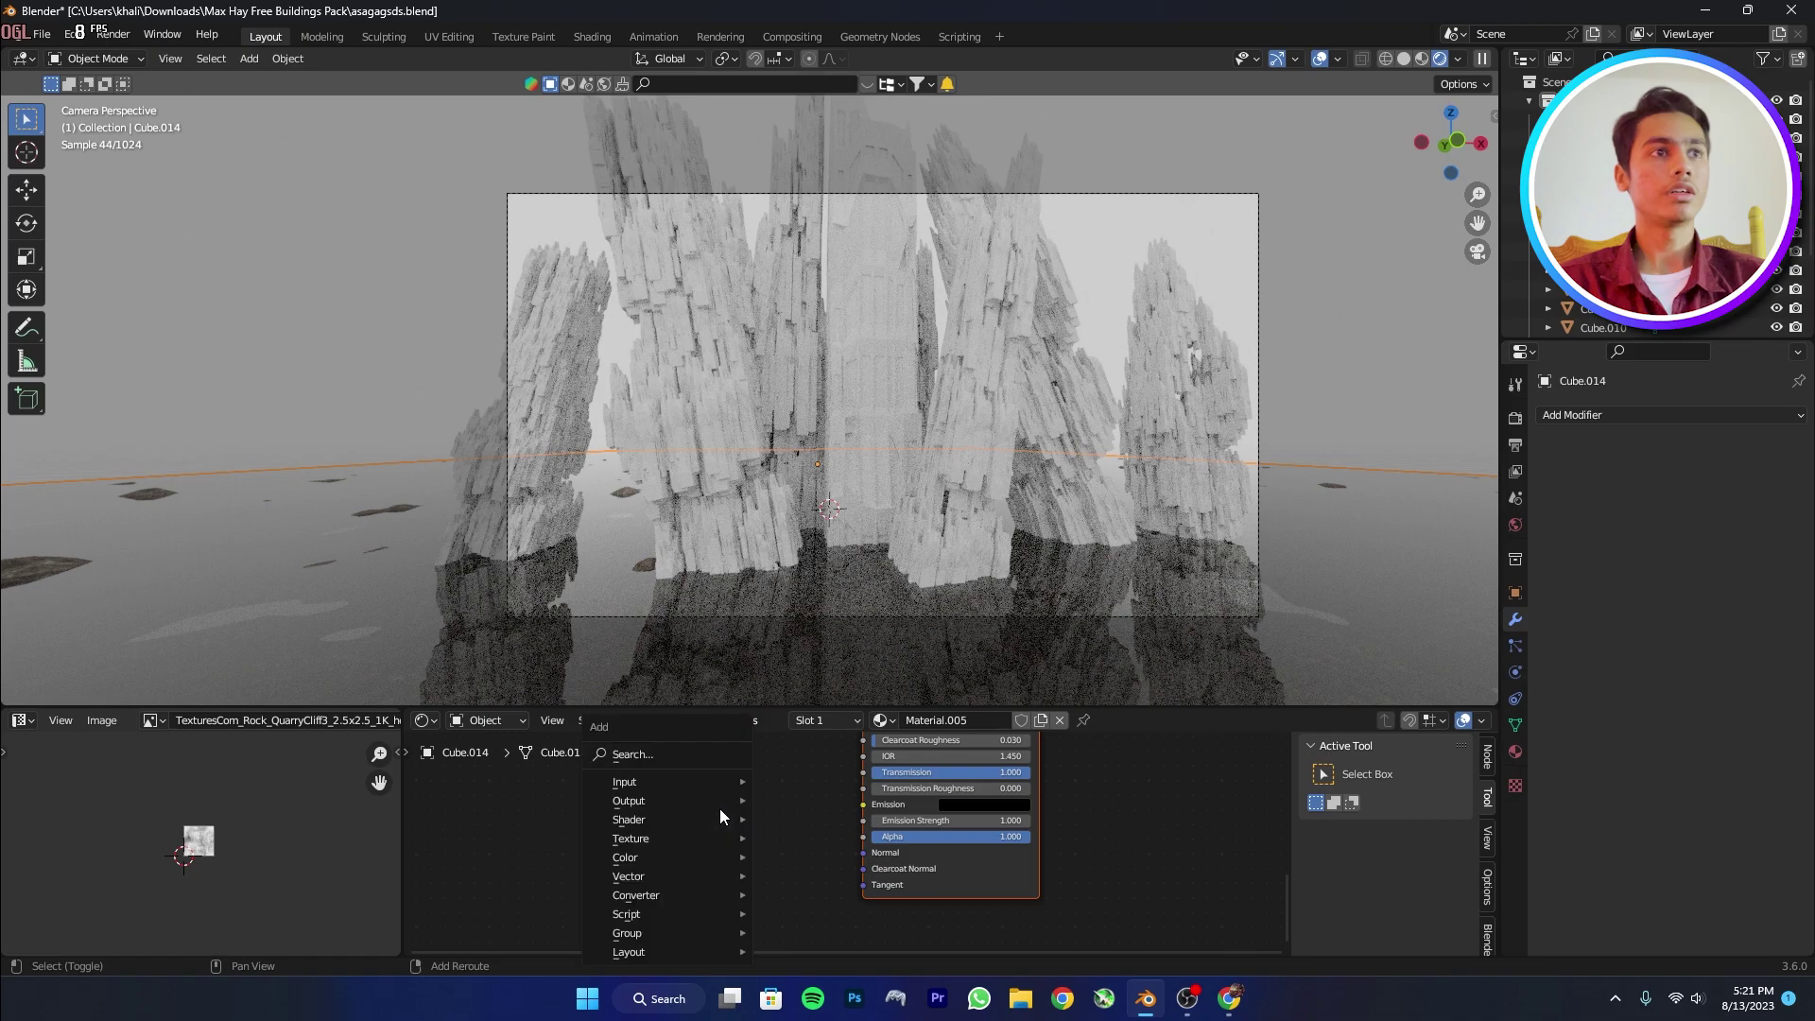
pyautogui.click(695, 745)
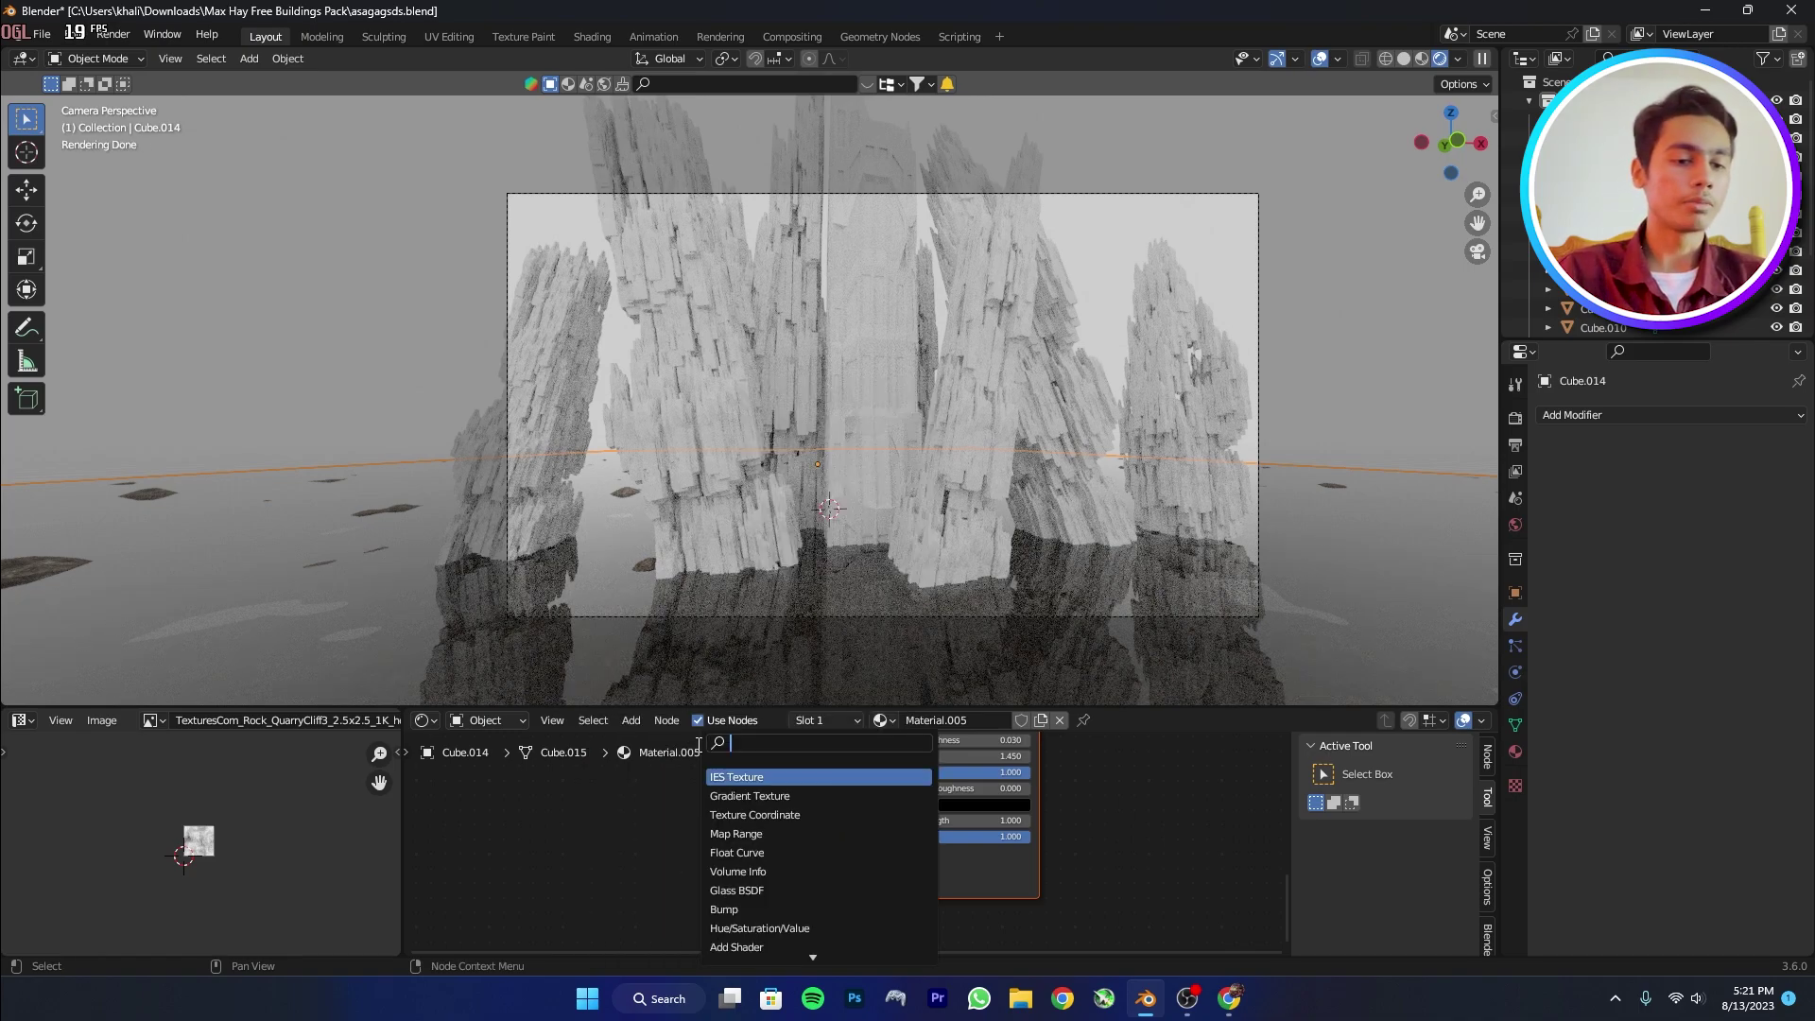
pyautogui.write('mus')
pyautogui.press('Return')
pyautogui.click(504, 770)
# Add a Bump node, feed the Musgrave height into its height and connect its output to the Principled BSDF normal.
pyautogui.hotkey('shift', 'a')
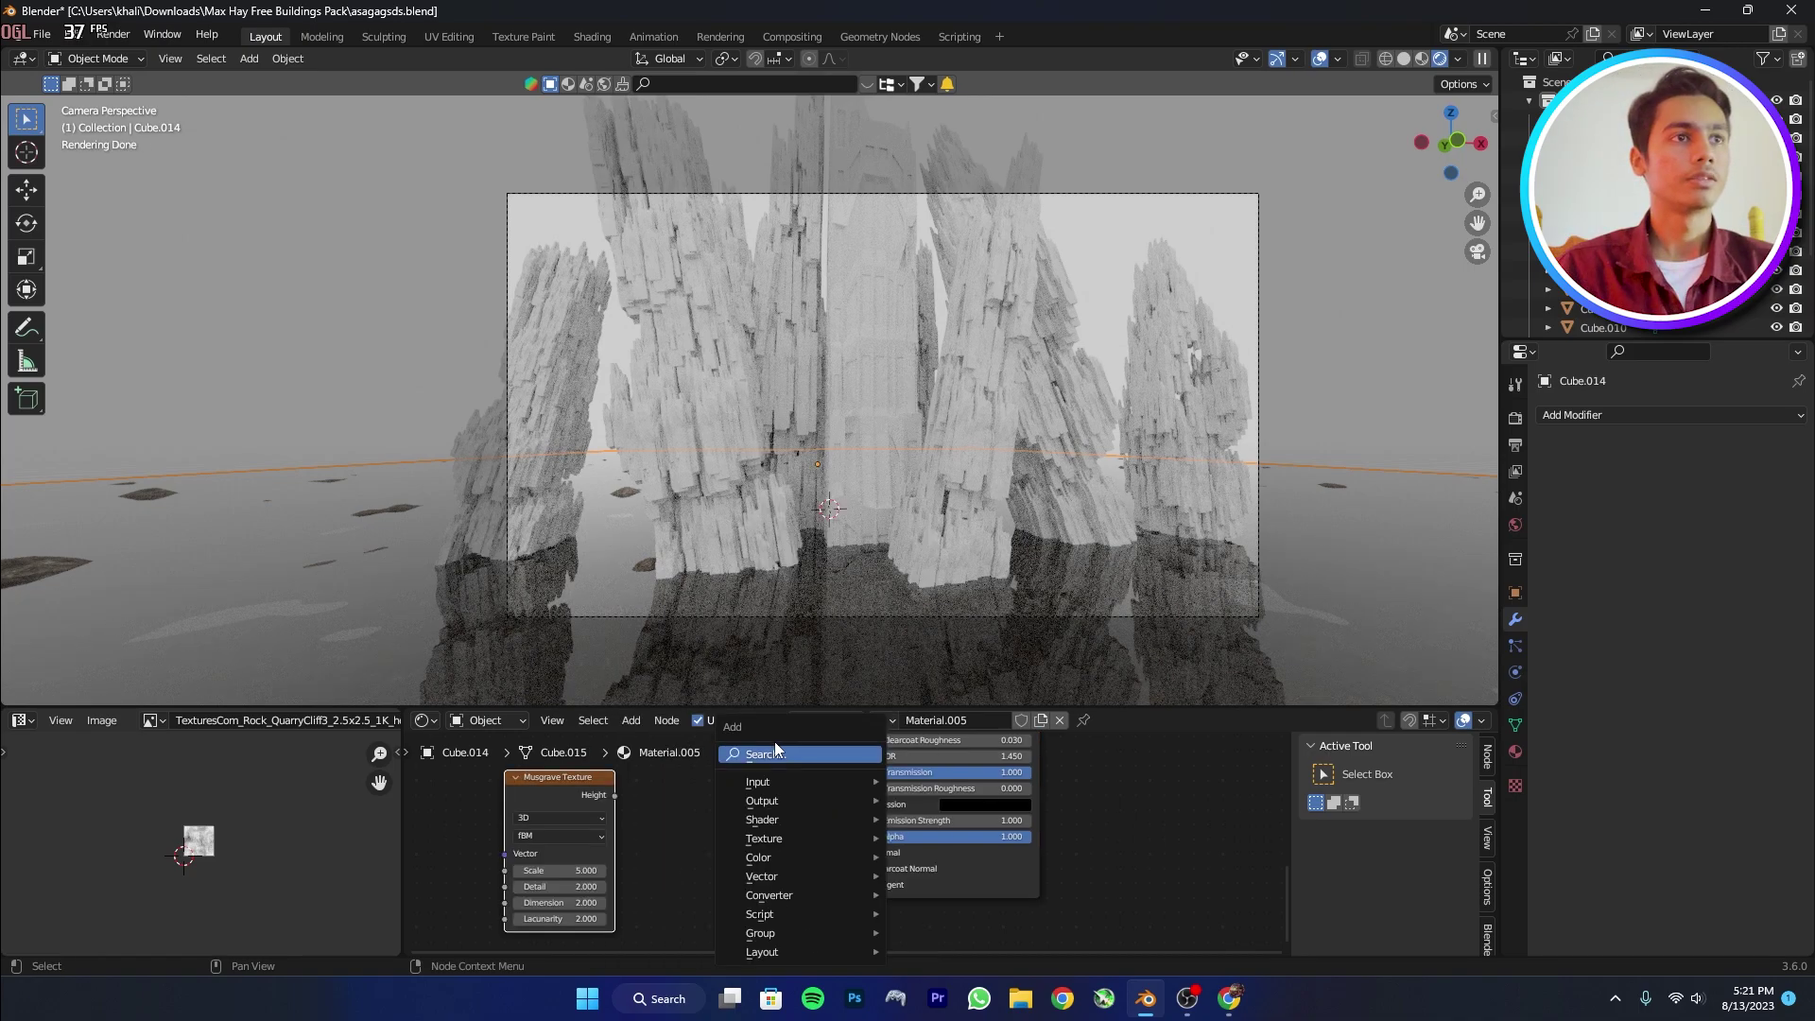
pyautogui.click(775, 745)
pyautogui.write('bump')
pyautogui.press('Return')
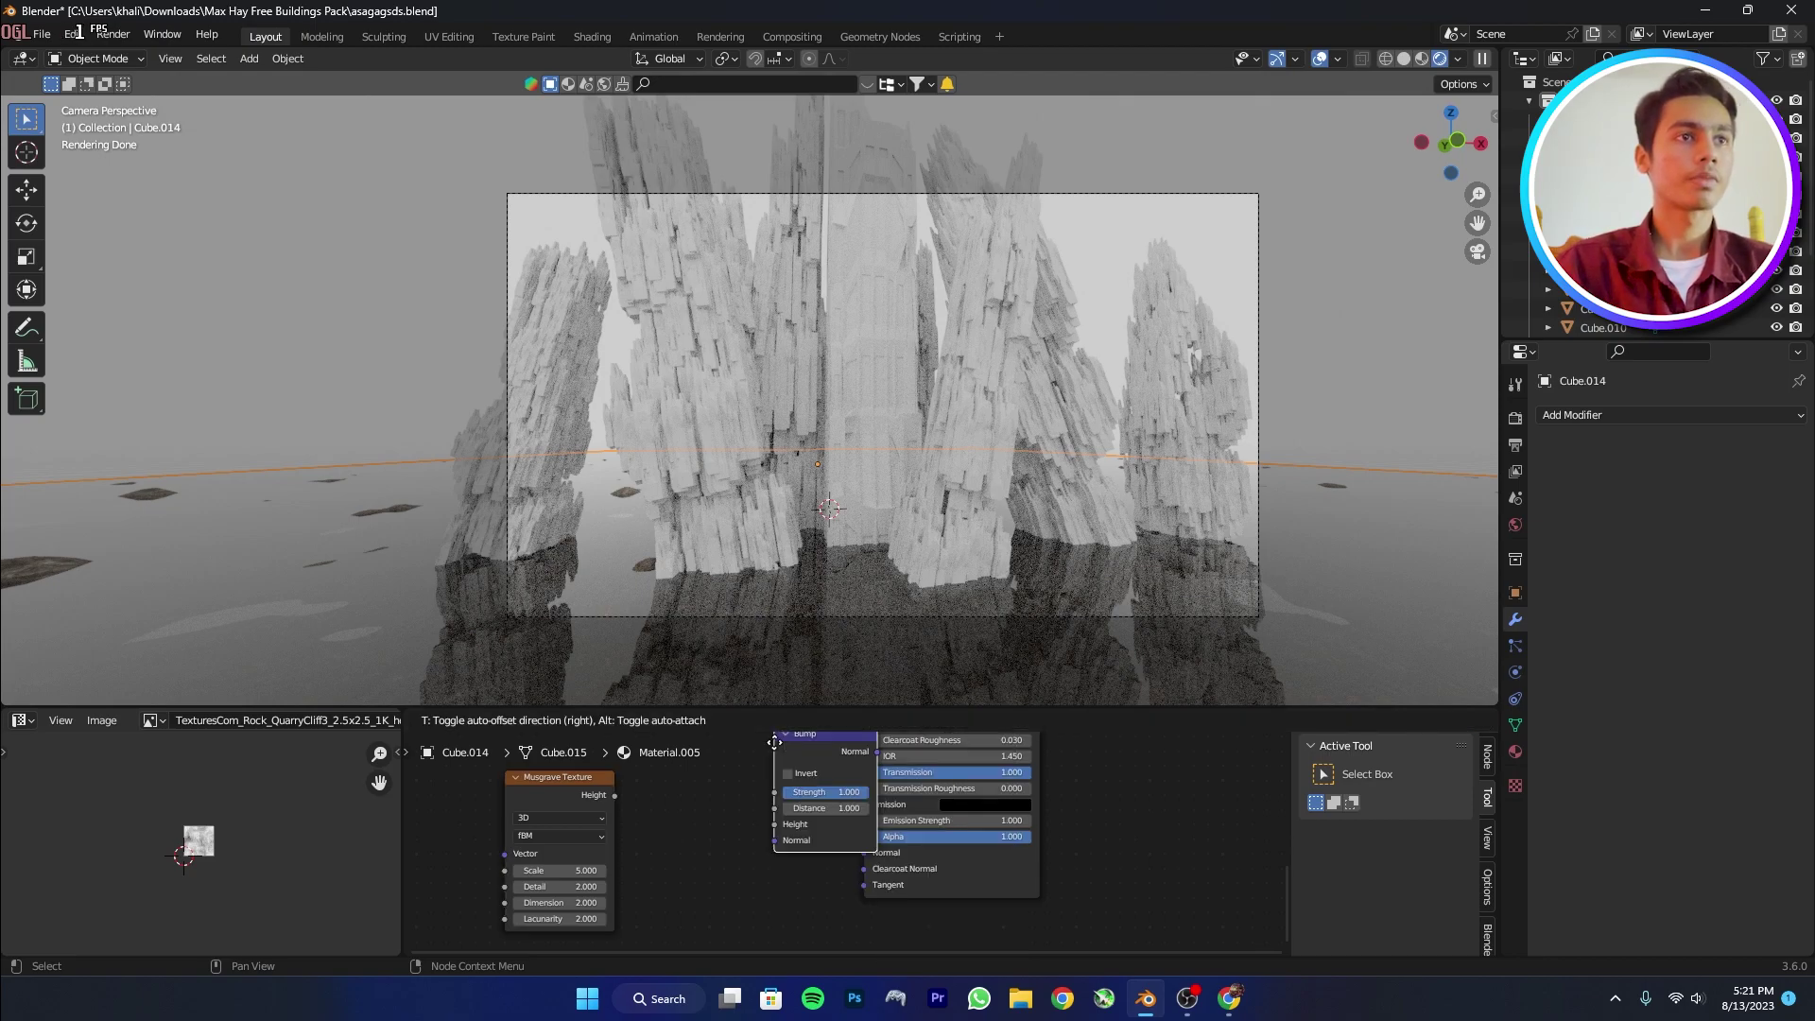
pyautogui.click(649, 828)
pyautogui.moveTo(665, 918); pyautogui.dragTo(671, 904)
pyautogui.moveTo(772, 831); pyautogui.dragTo(867, 843)
pyautogui.scroll(-4, 1021, 912)
pyautogui.moveTo(1021, 912); pyautogui.dragTo(1041, 867, button='middle')
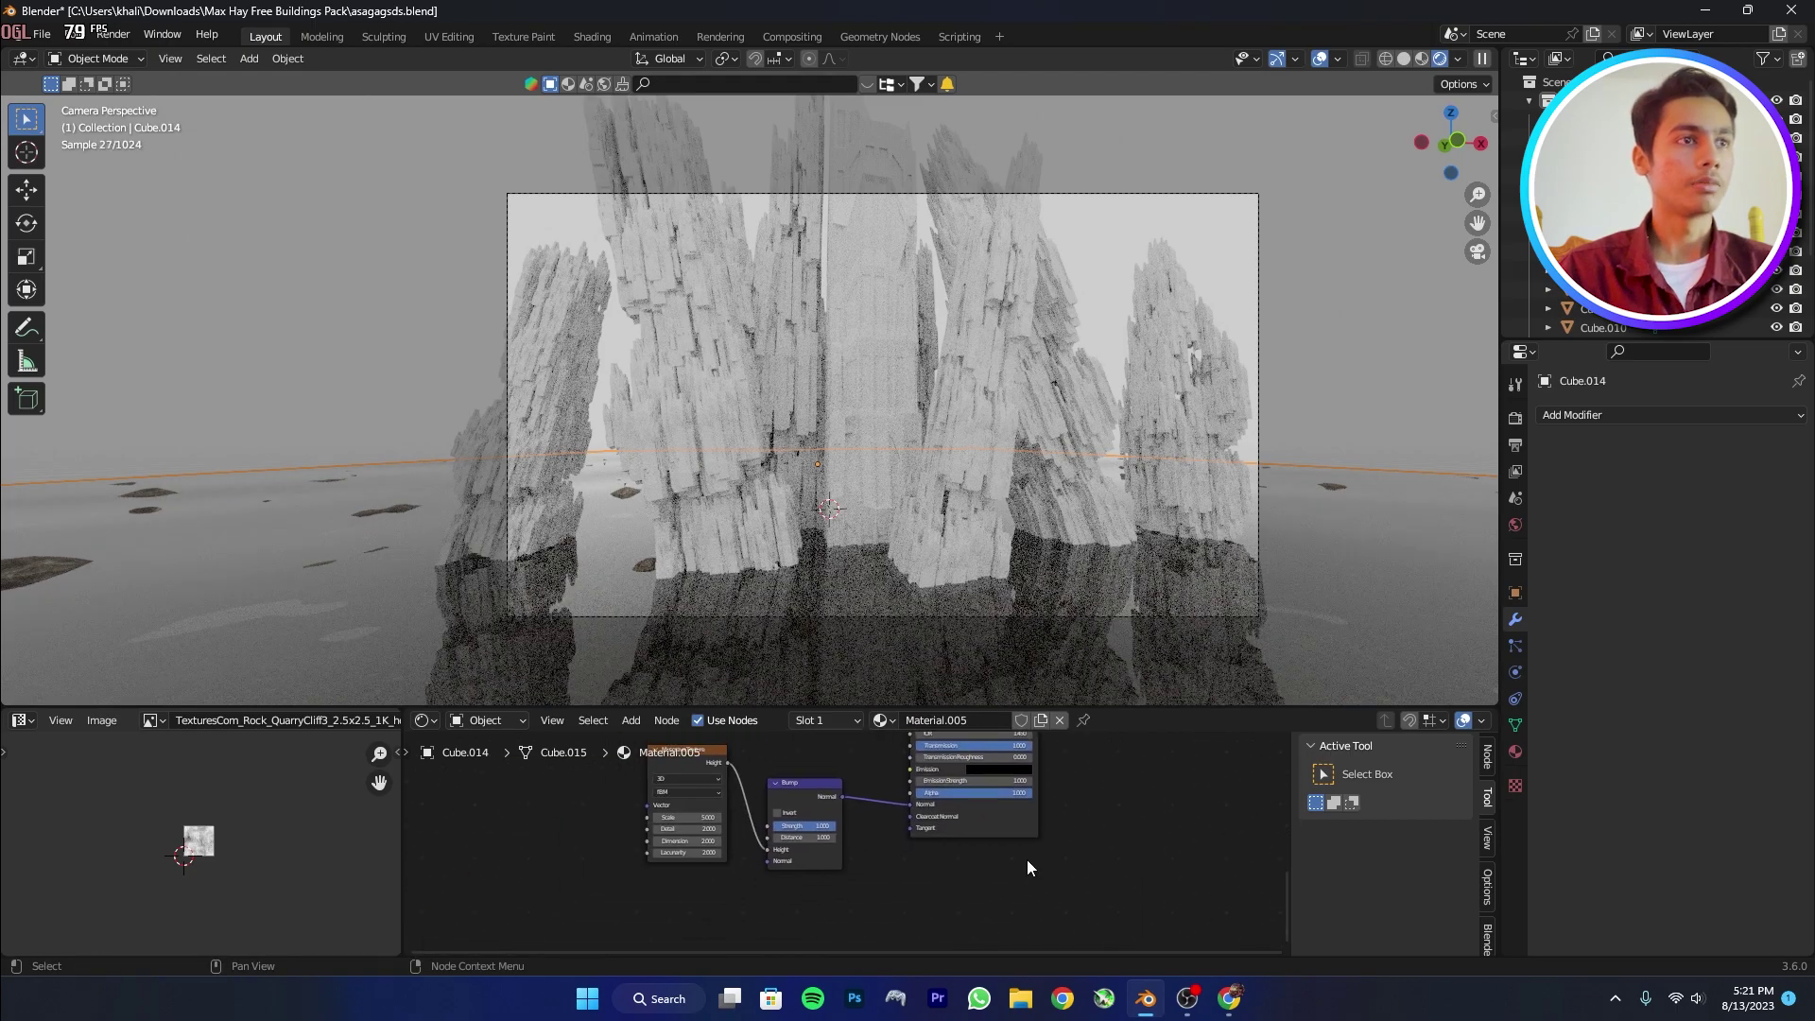
# Raise the Musgrave Texture's scale to produce fine ripples on the water surface.
pyautogui.scroll(4, 733, 803)
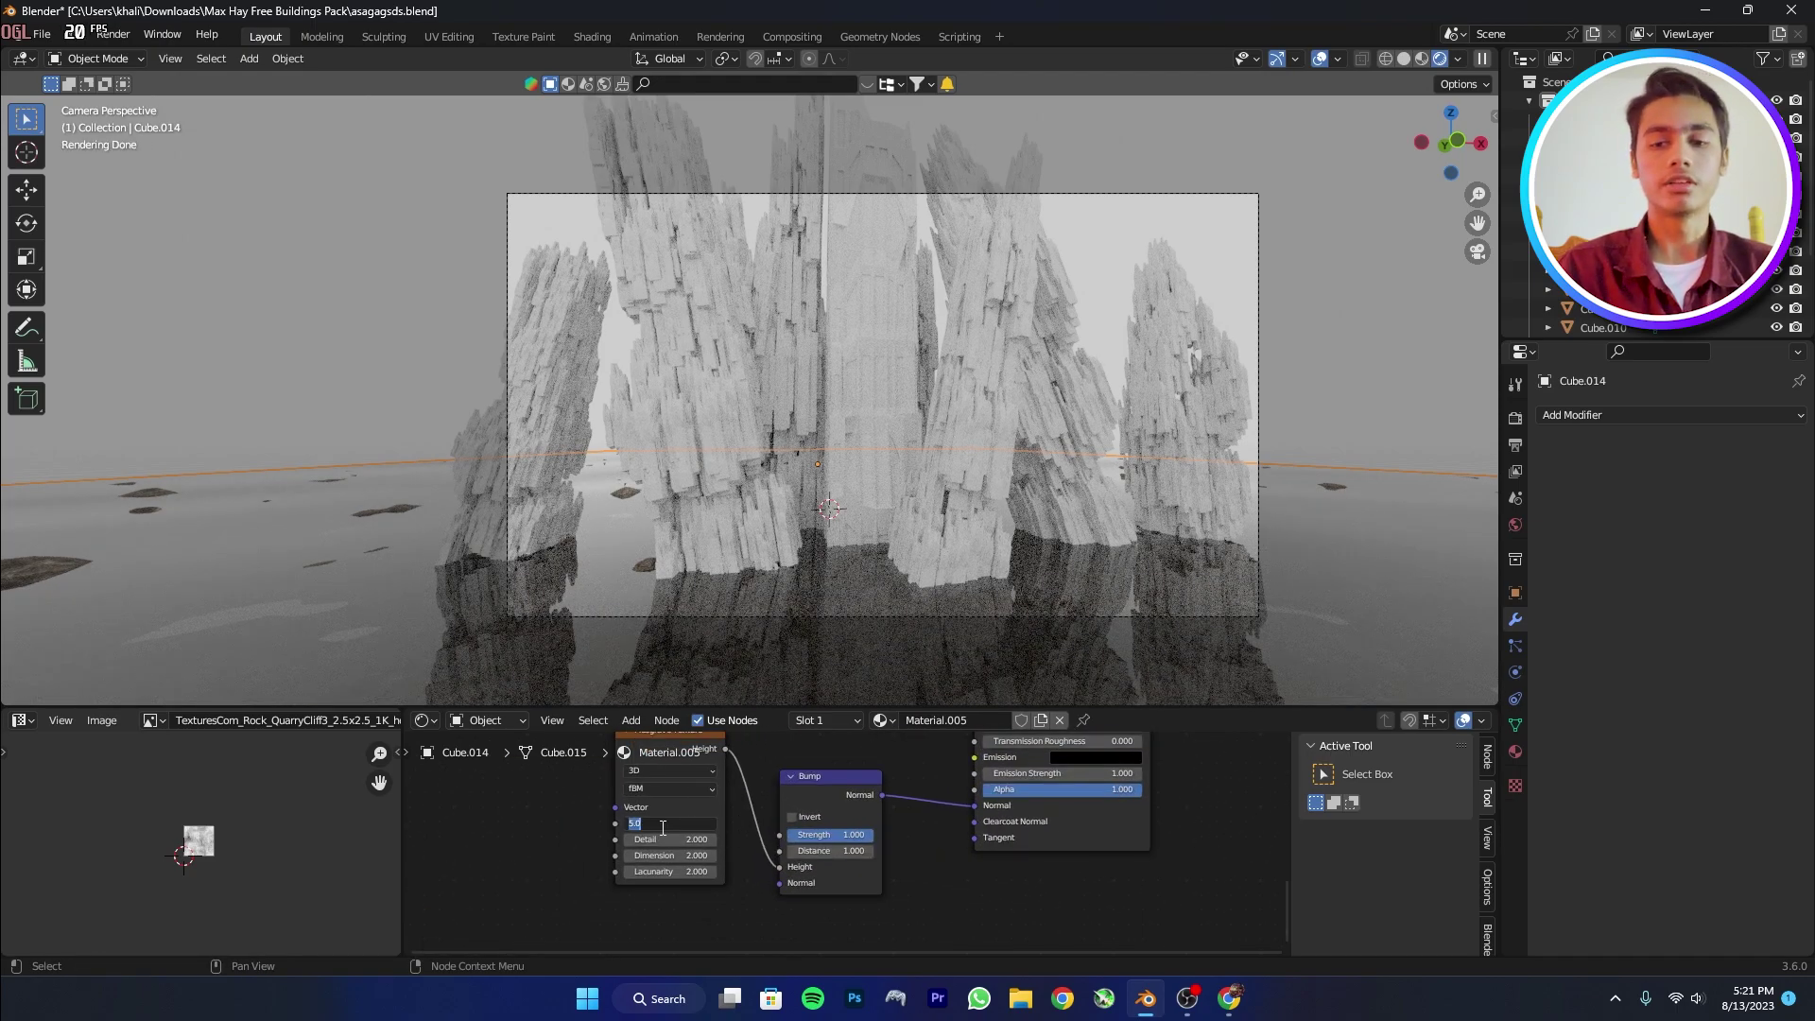
pyautogui.write('0')
pyautogui.press('Return')
pyautogui.hotkey('ctrl', 's')
# Move the Material Output node farther from the Principled BSDF to make room between them.
pyautogui.scroll(1, 867, 833)
pyautogui.moveTo(866, 834); pyautogui.dragTo(328, 950, button='middle')
pyautogui.moveTo(932, 784); pyautogui.dragTo(1264, 851, button='middle')
pyautogui.scroll(3, 823, 854)
pyautogui.scroll(1, 567, 784)
pyautogui.moveTo(629, 788); pyautogui.dragTo(705, 805, button='middle')
pyautogui.moveTo(693, 834); pyautogui.dragTo(625, 834)
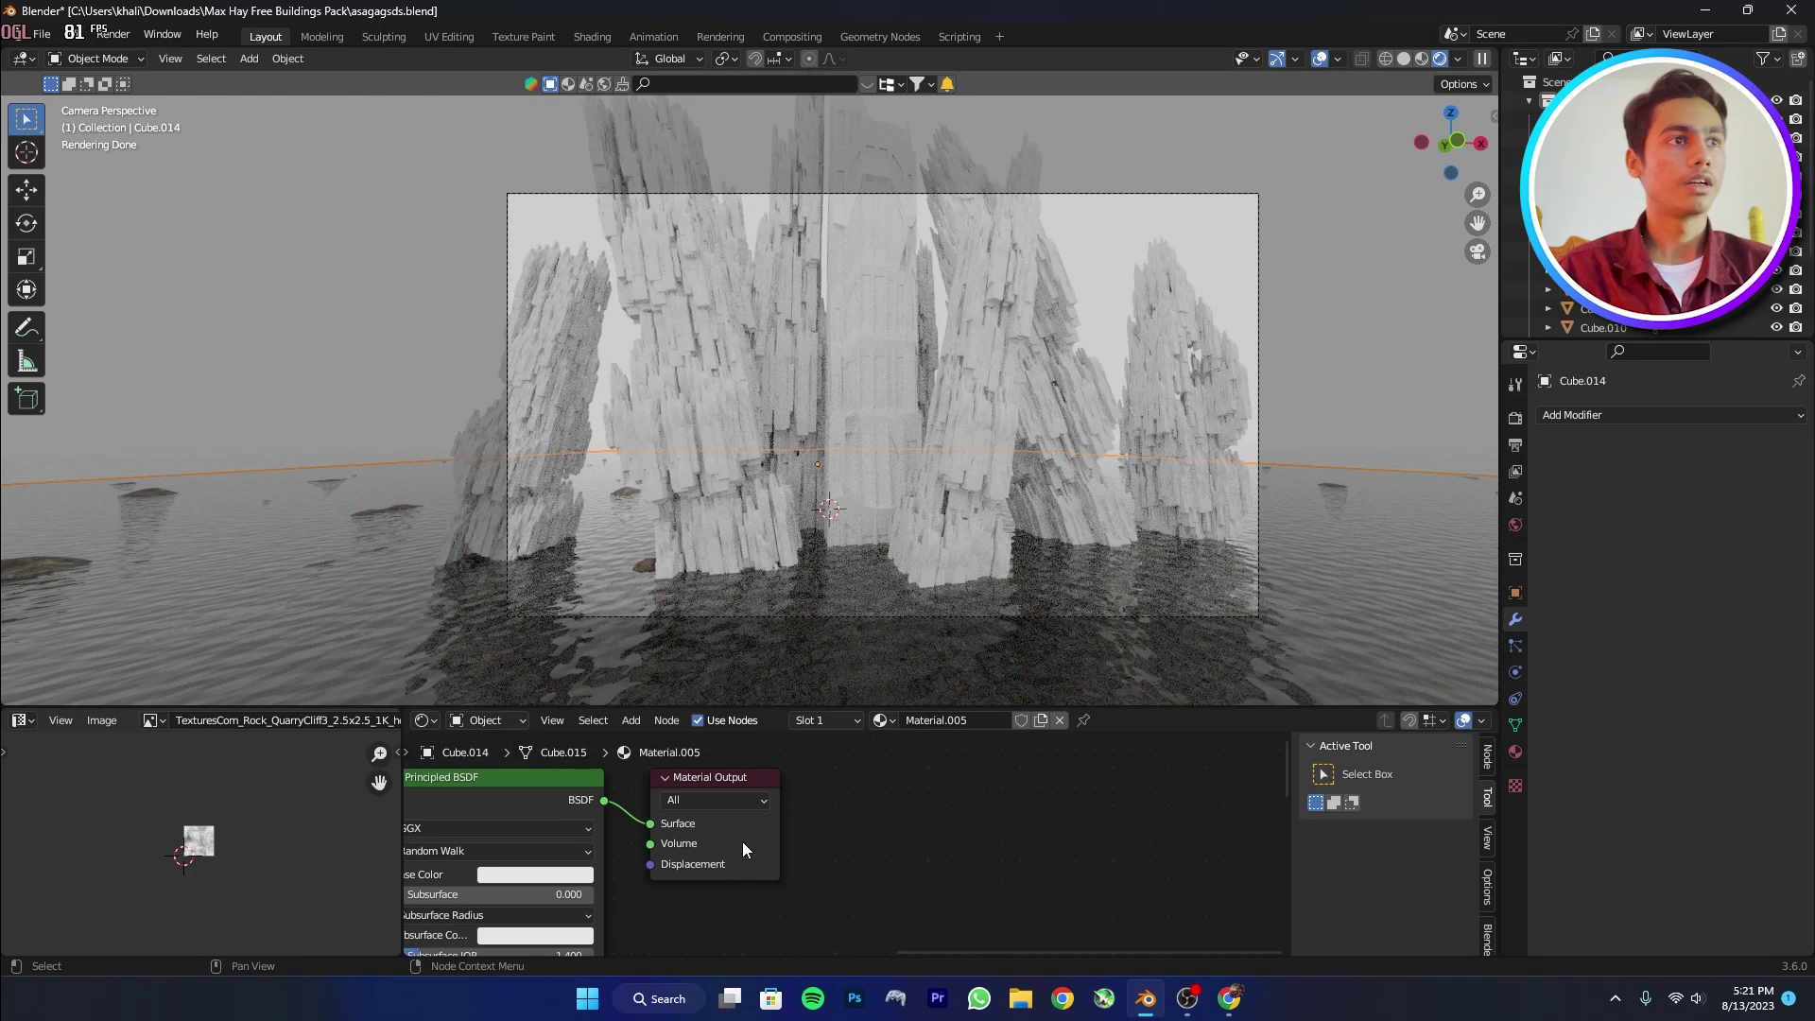
pyautogui.moveTo(741, 849); pyautogui.dragTo(902, 857)
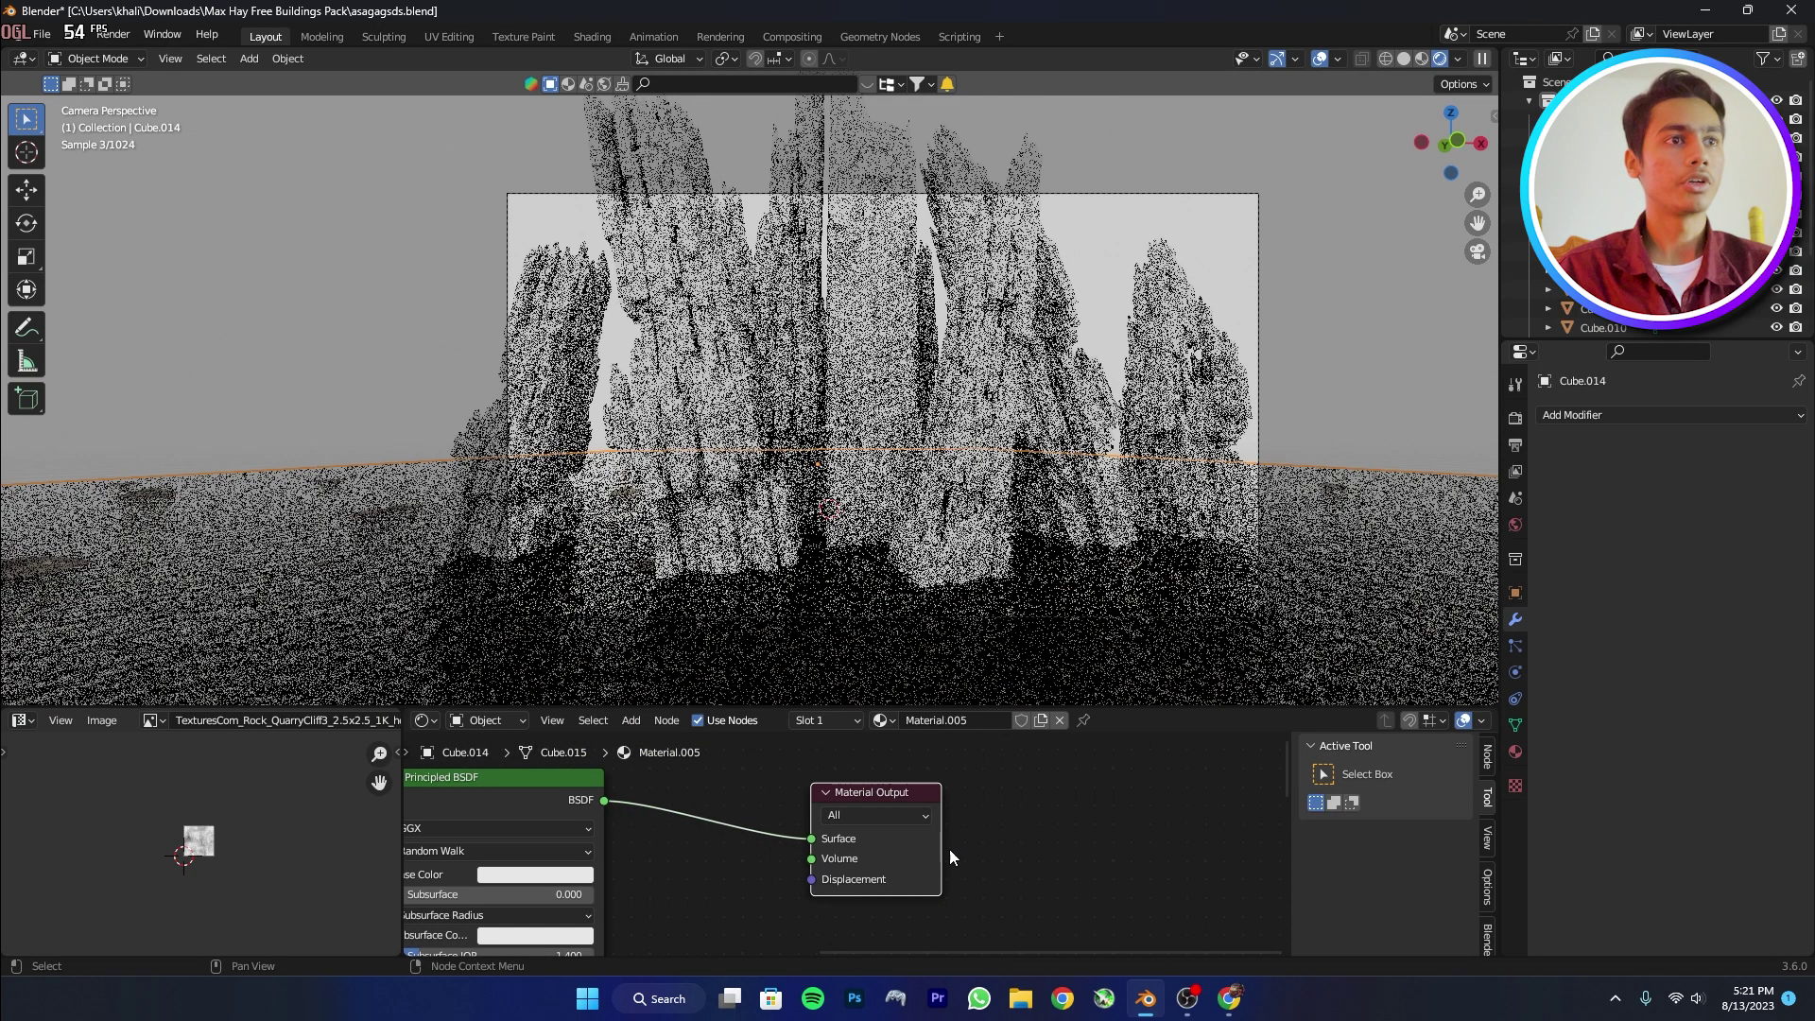
# Insert a Mix Shader node between the Principled BSDF and the Material Output, moving the output node farther away.
pyautogui.moveTo(789, 874); pyautogui.dragTo(888, 764, button='middle')
pyautogui.hotkey('shift', 'a')
pyautogui.click(815, 754)
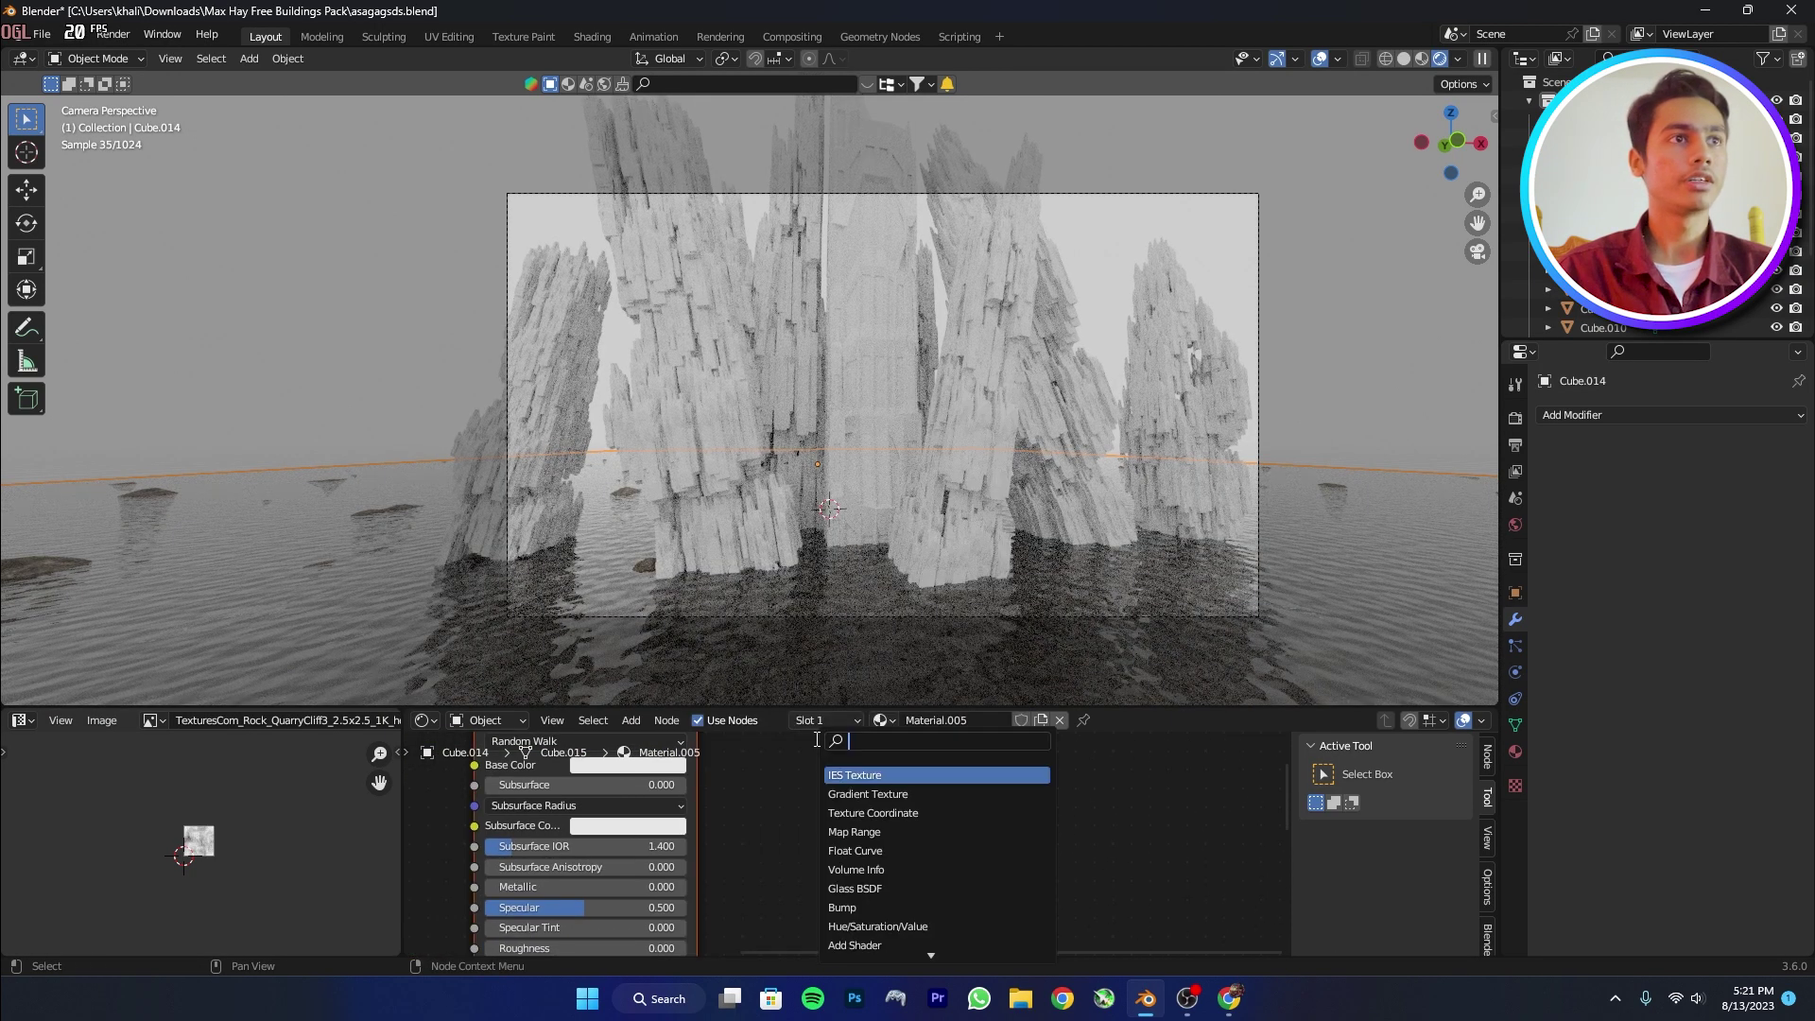
pyautogui.click(820, 773)
pyautogui.click(761, 686)
pyautogui.scroll(-3, 960, 838)
pyautogui.moveTo(980, 806); pyautogui.dragTo(989, 919, button='middle')
pyautogui.moveTo(1008, 879); pyautogui.dragTo(1102, 876)
# Add a Principled Volume node below the Mix Shader and connect its output to the Material Output's Volume input.
pyautogui.hotkey('shift', 'a')
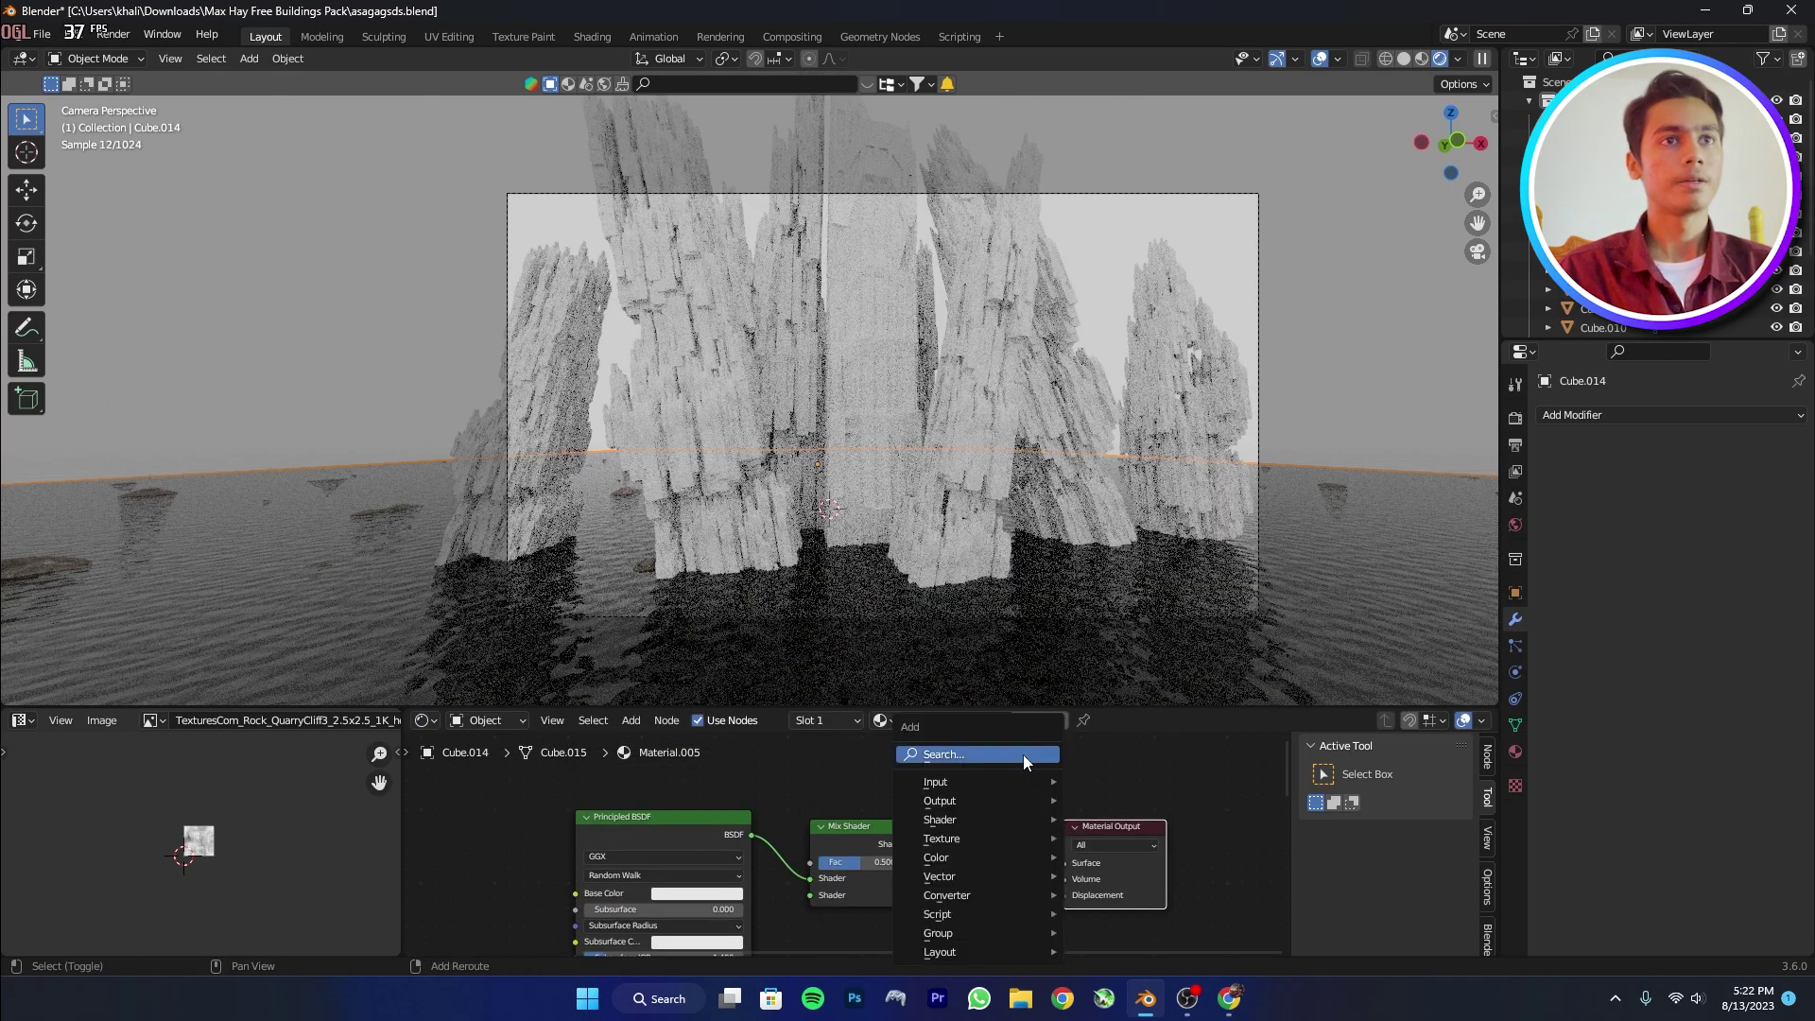
pyautogui.click(1025, 756)
pyautogui.write('v')
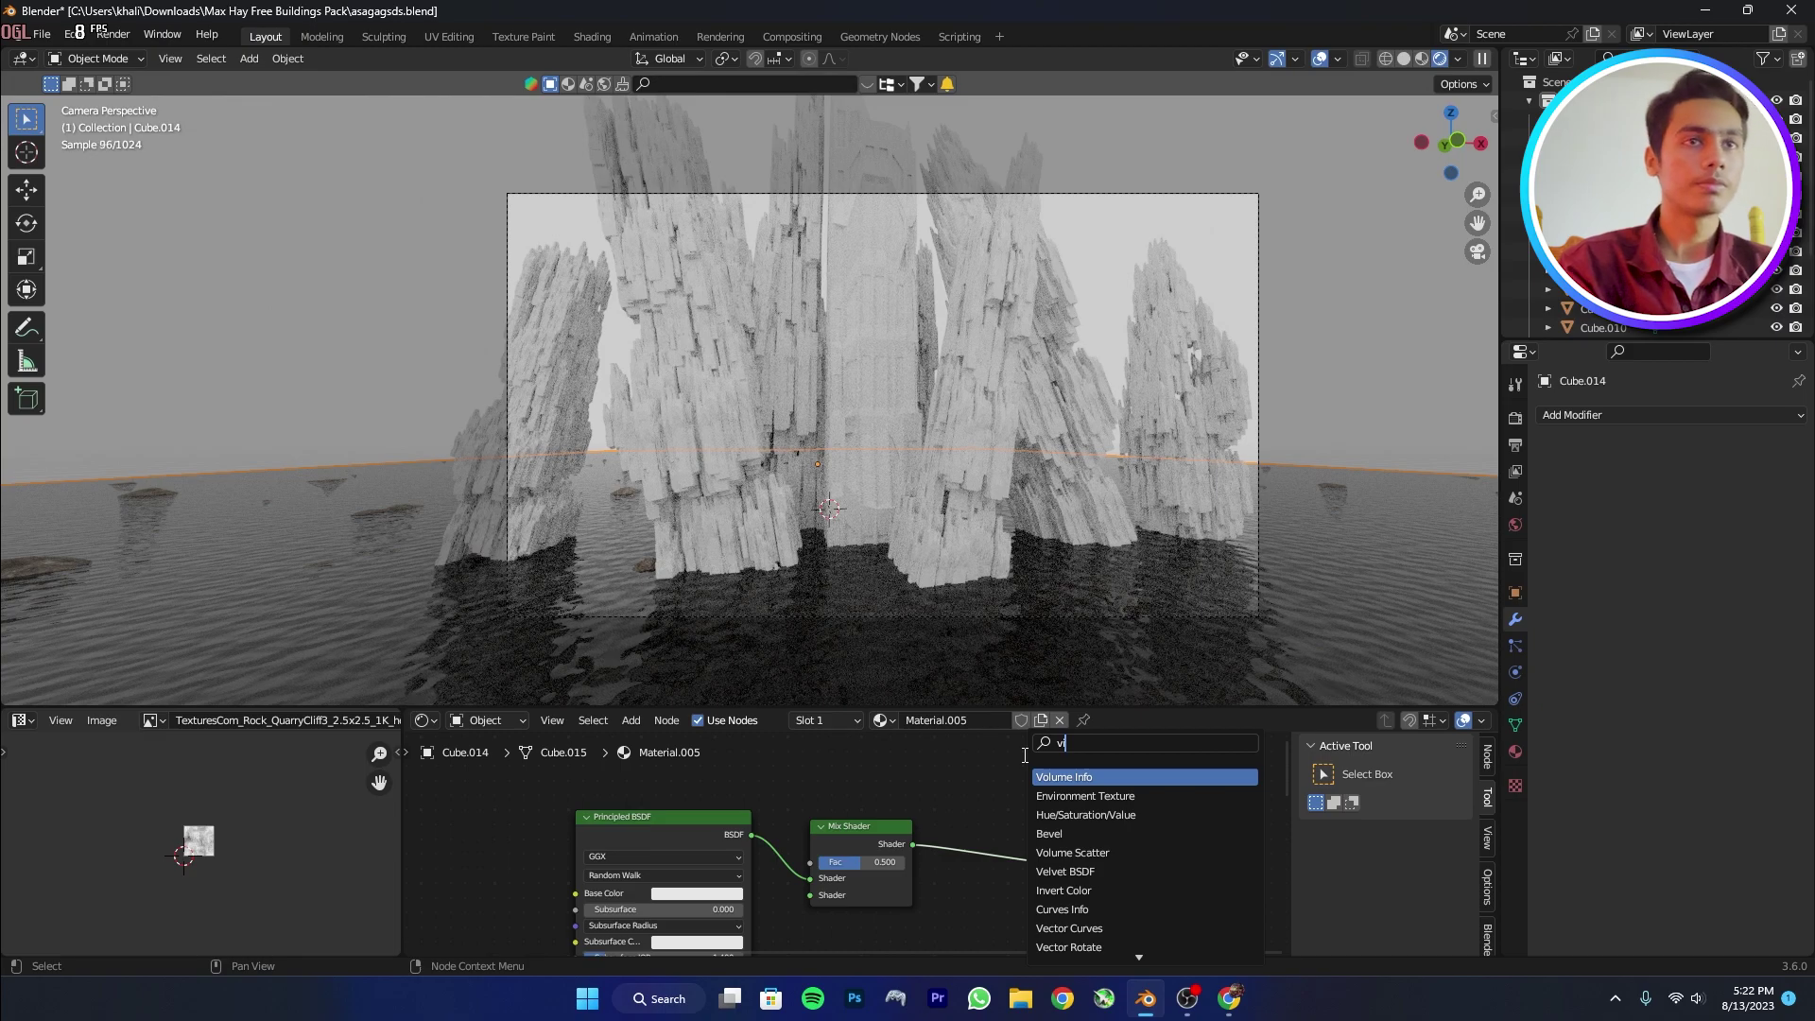
pyautogui.write('olum')
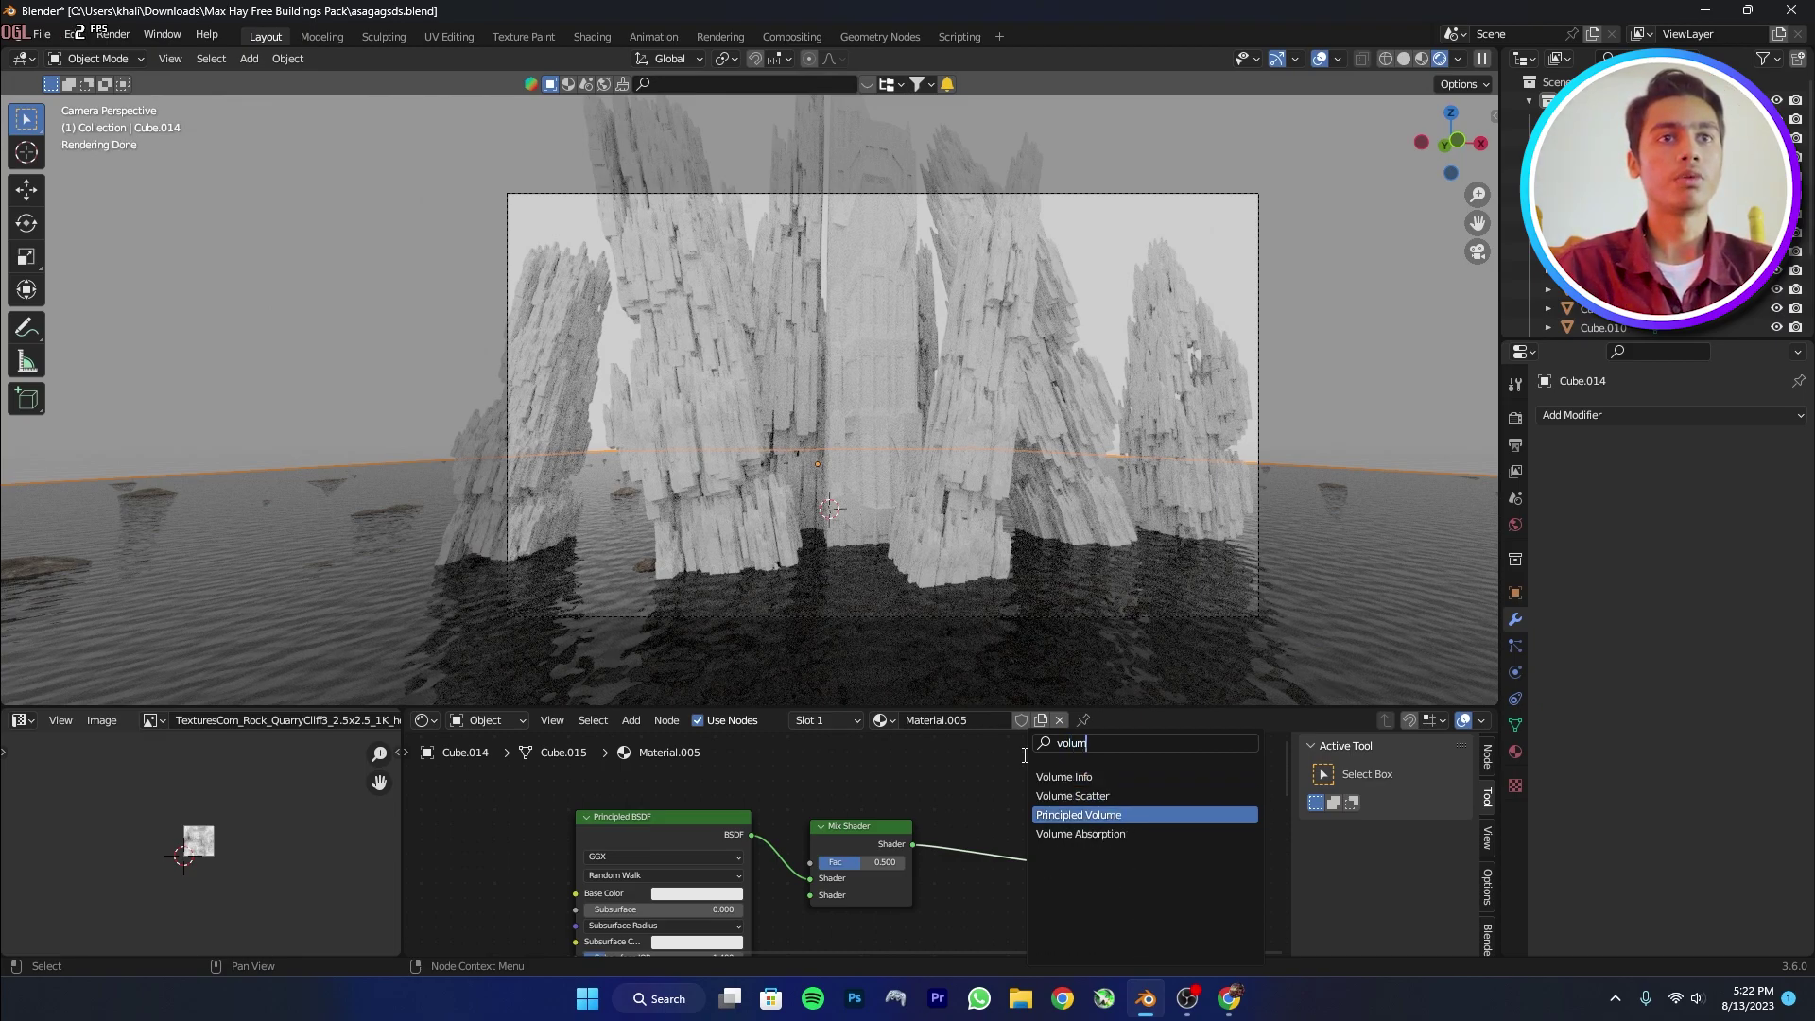
pyautogui.click(1079, 815)
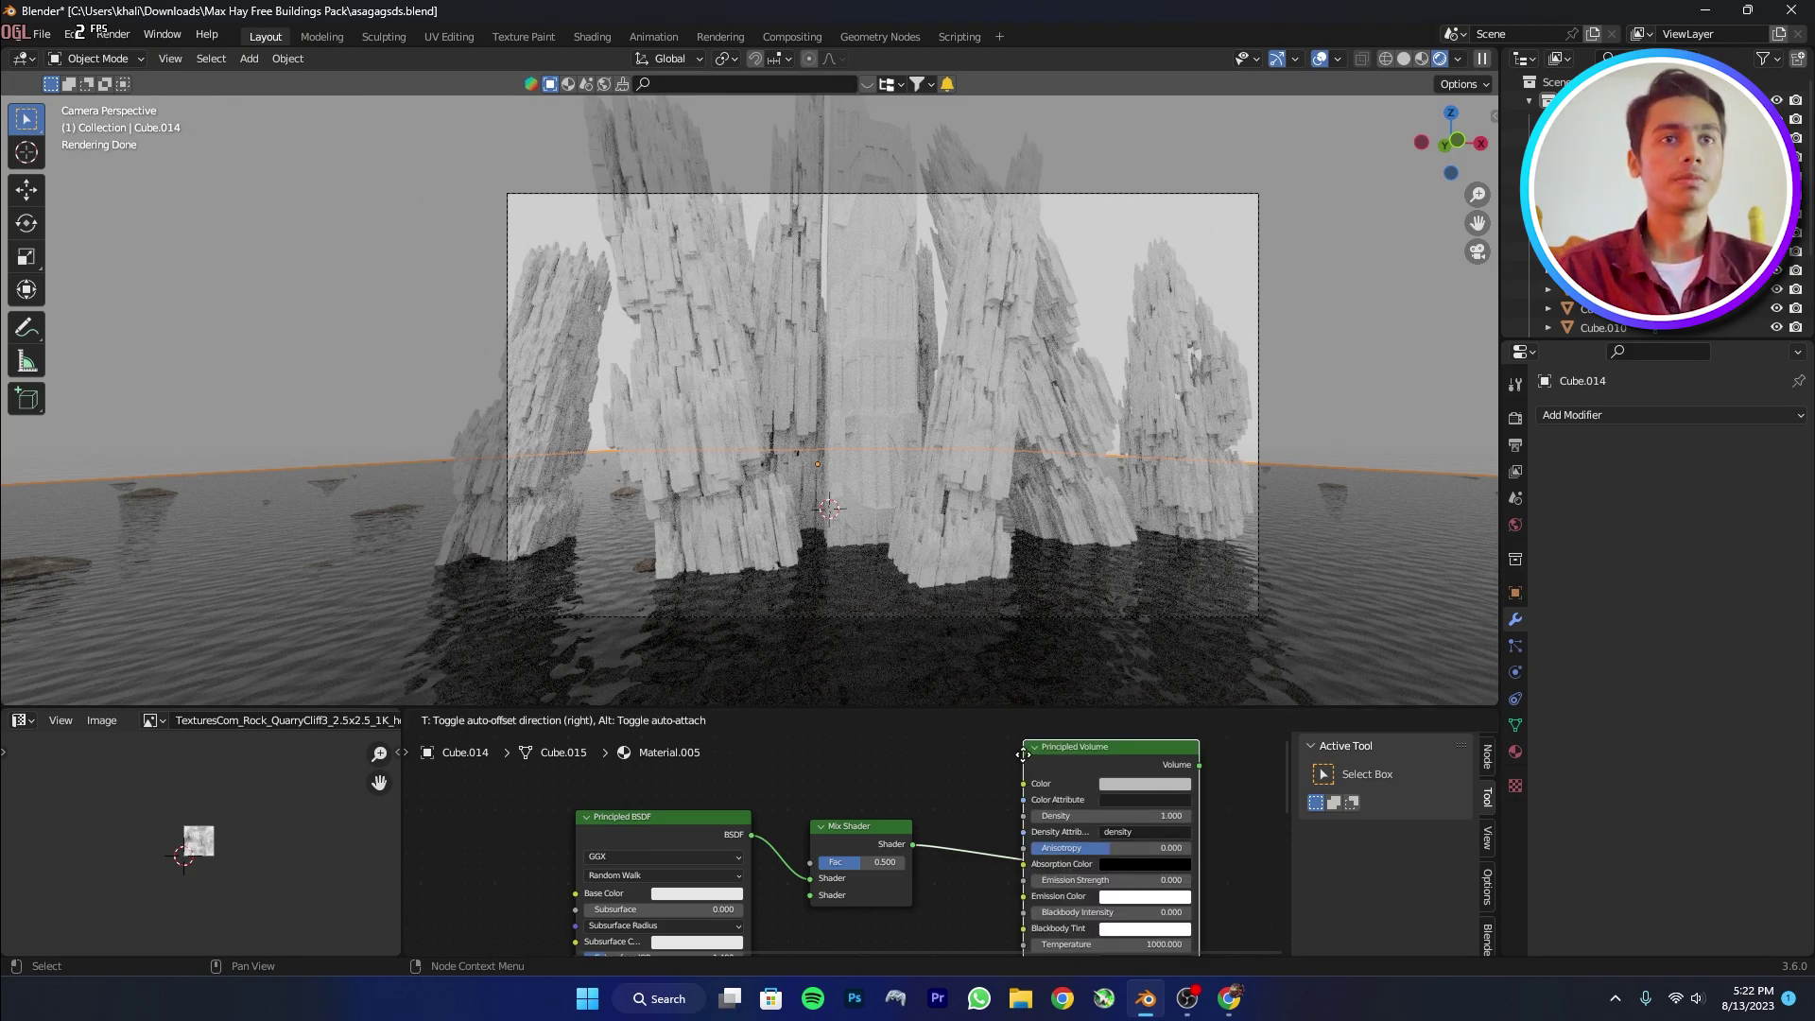
pyautogui.moveTo(1047, 913); pyautogui.dragTo(1064, 851)
pyautogui.scroll(-4, 983, 807)
pyautogui.moveTo(985, 807); pyautogui.dragTo(1007, 869, button='middle')
# Add a Light Path node above the Mix Shader and connect one of its outputs to the Mix Shader's Fac input.
pyautogui.hotkey('shift', 'a')
pyautogui.click(991, 753)
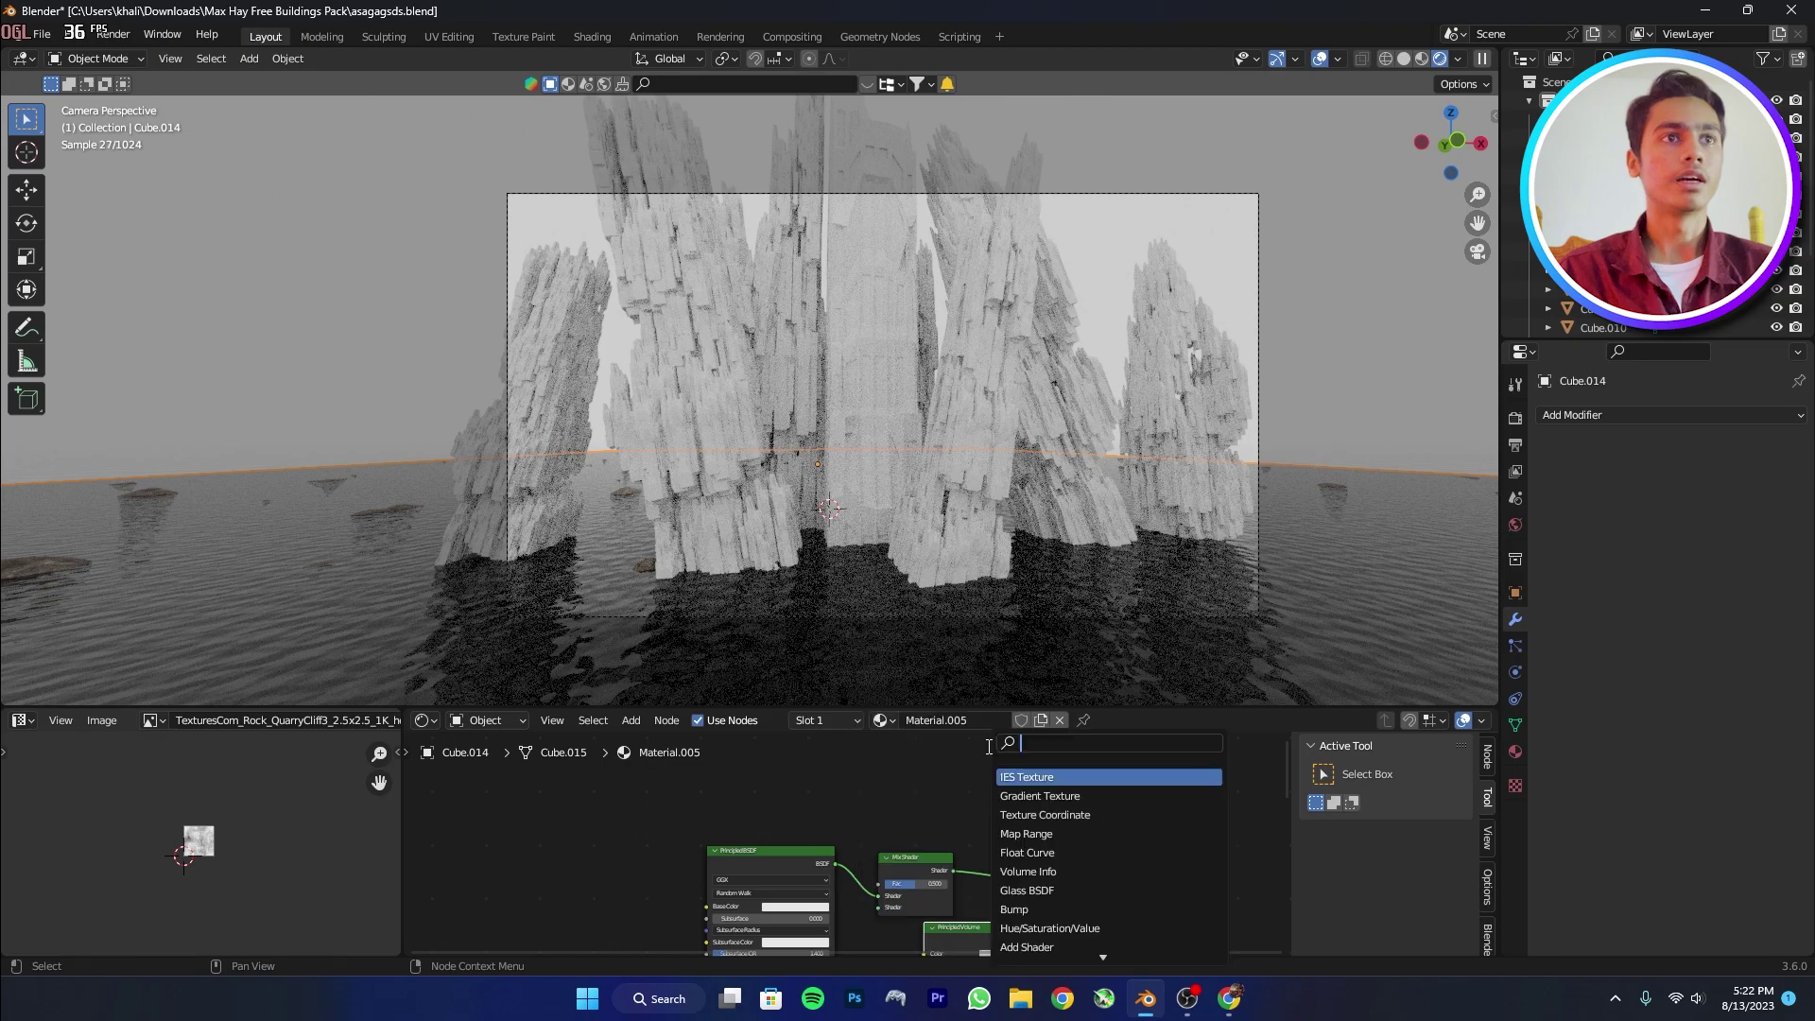
pyautogui.write('li')
pyautogui.moveTo(930, 808); pyautogui.dragTo(933, 856)
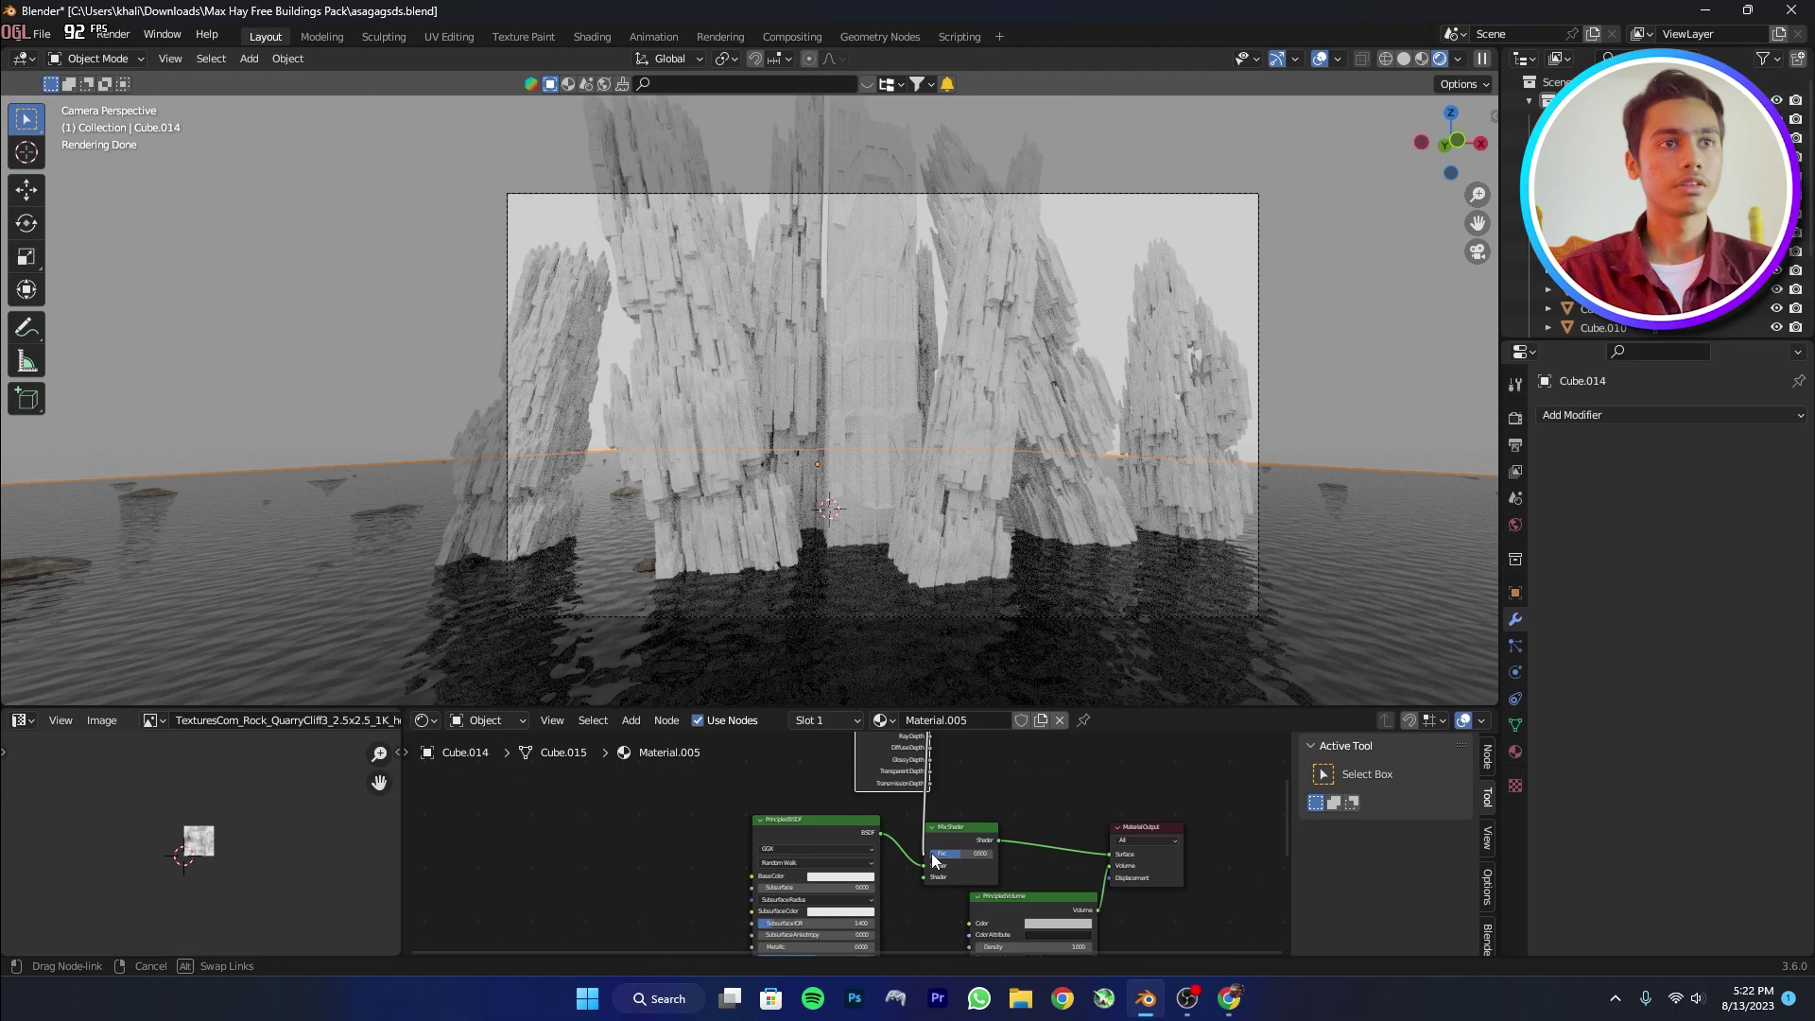
# Add a Transparent BSDF node and connect its output to the Mix Shader's second shader input.
pyautogui.hotkey('shift', 'a')
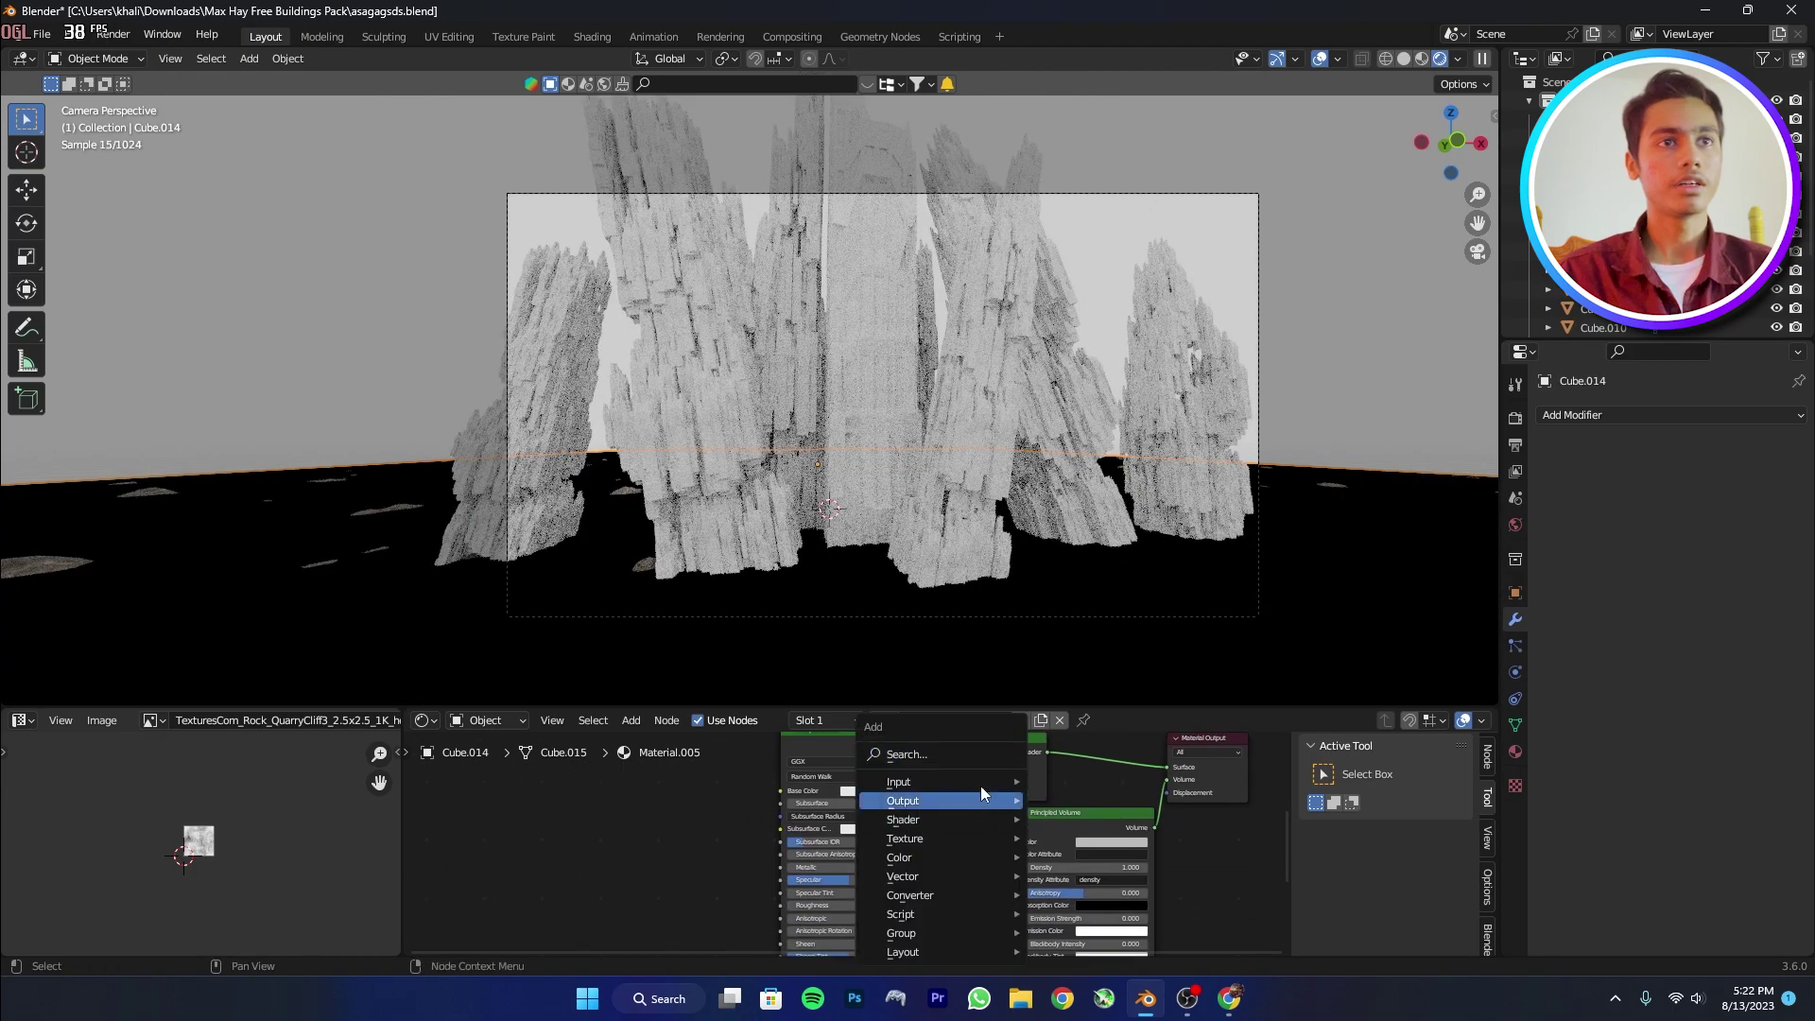
pyautogui.click(983, 742)
pyautogui.write('tra')
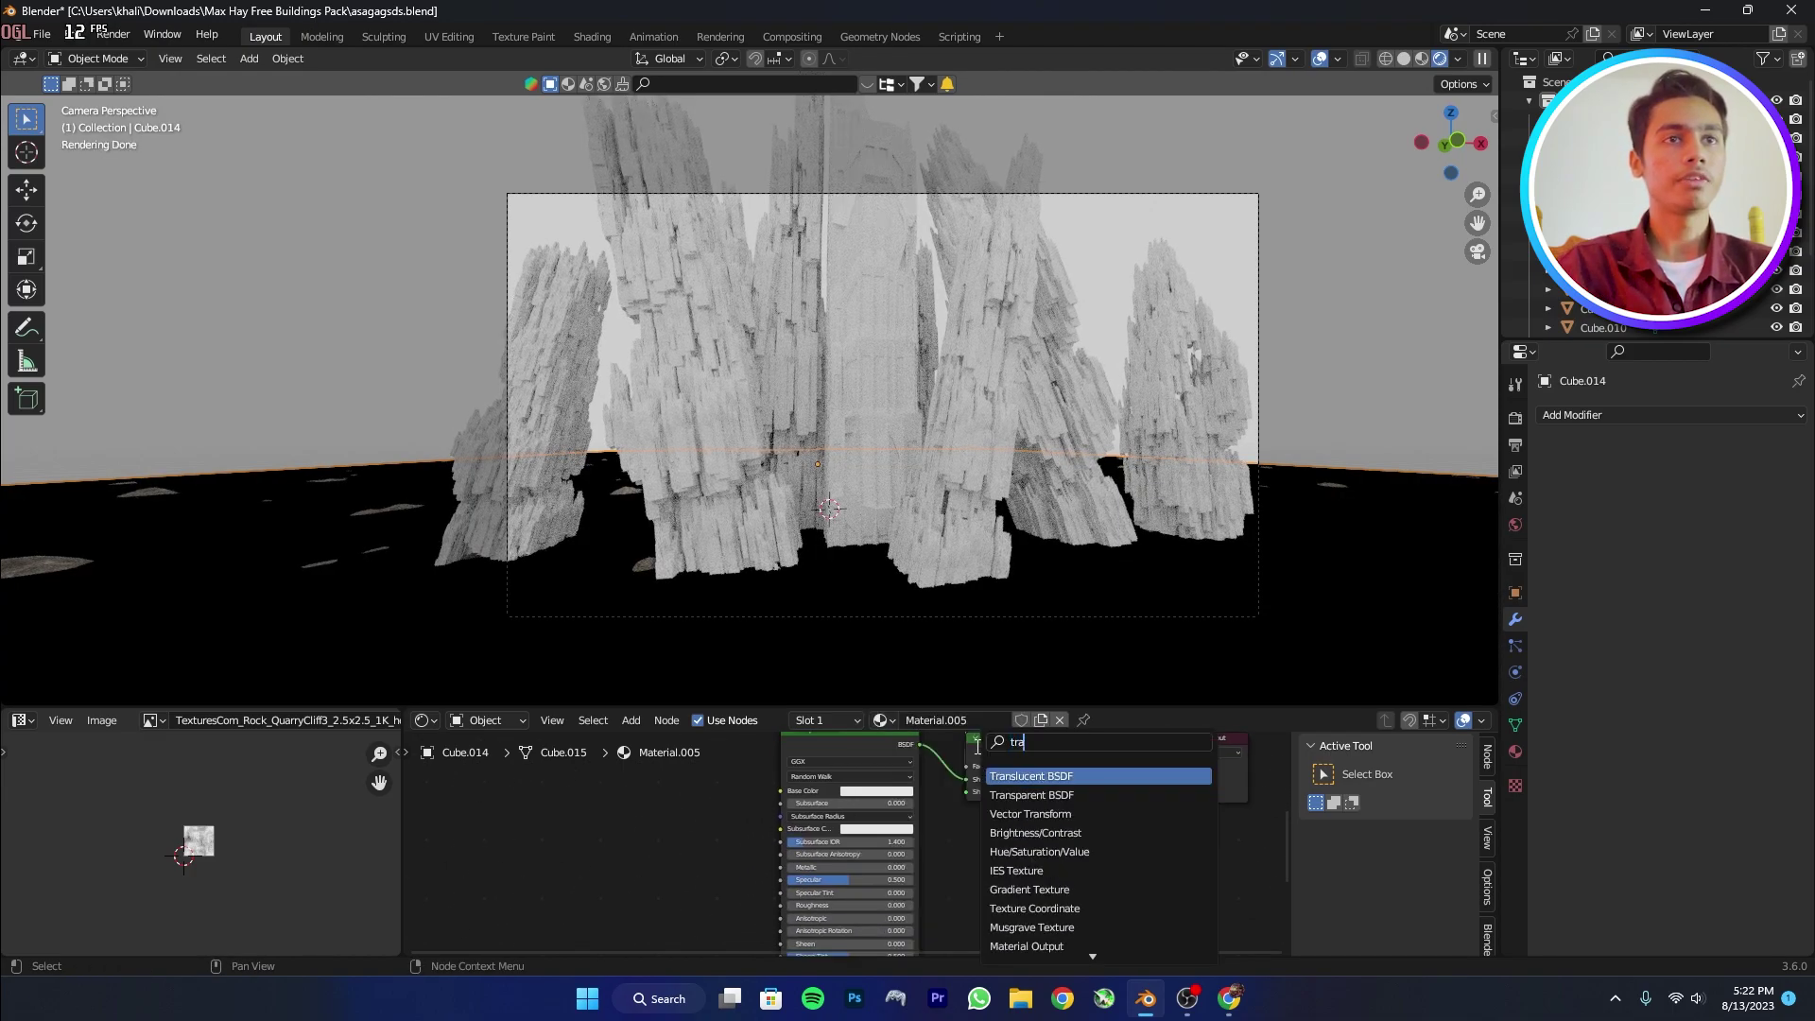
pyautogui.click(1030, 795)
pyautogui.click(927, 825)
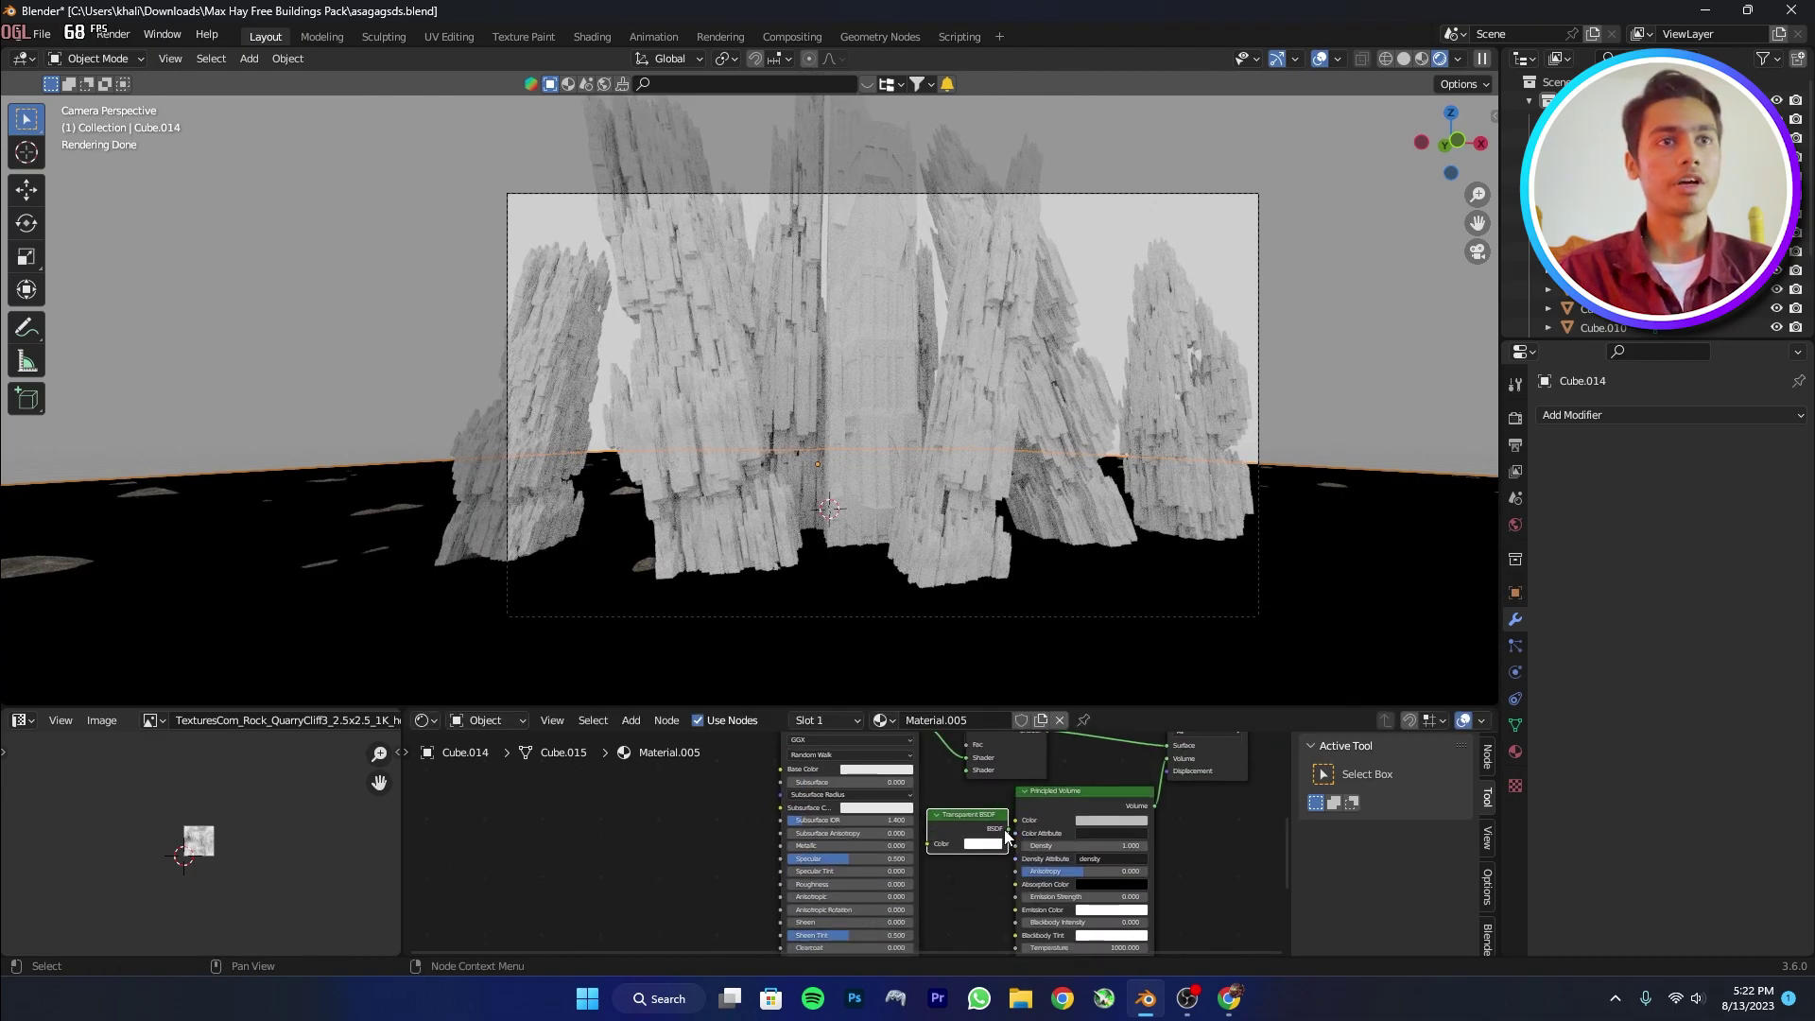
pyautogui.moveTo(1010, 829); pyautogui.dragTo(974, 769)
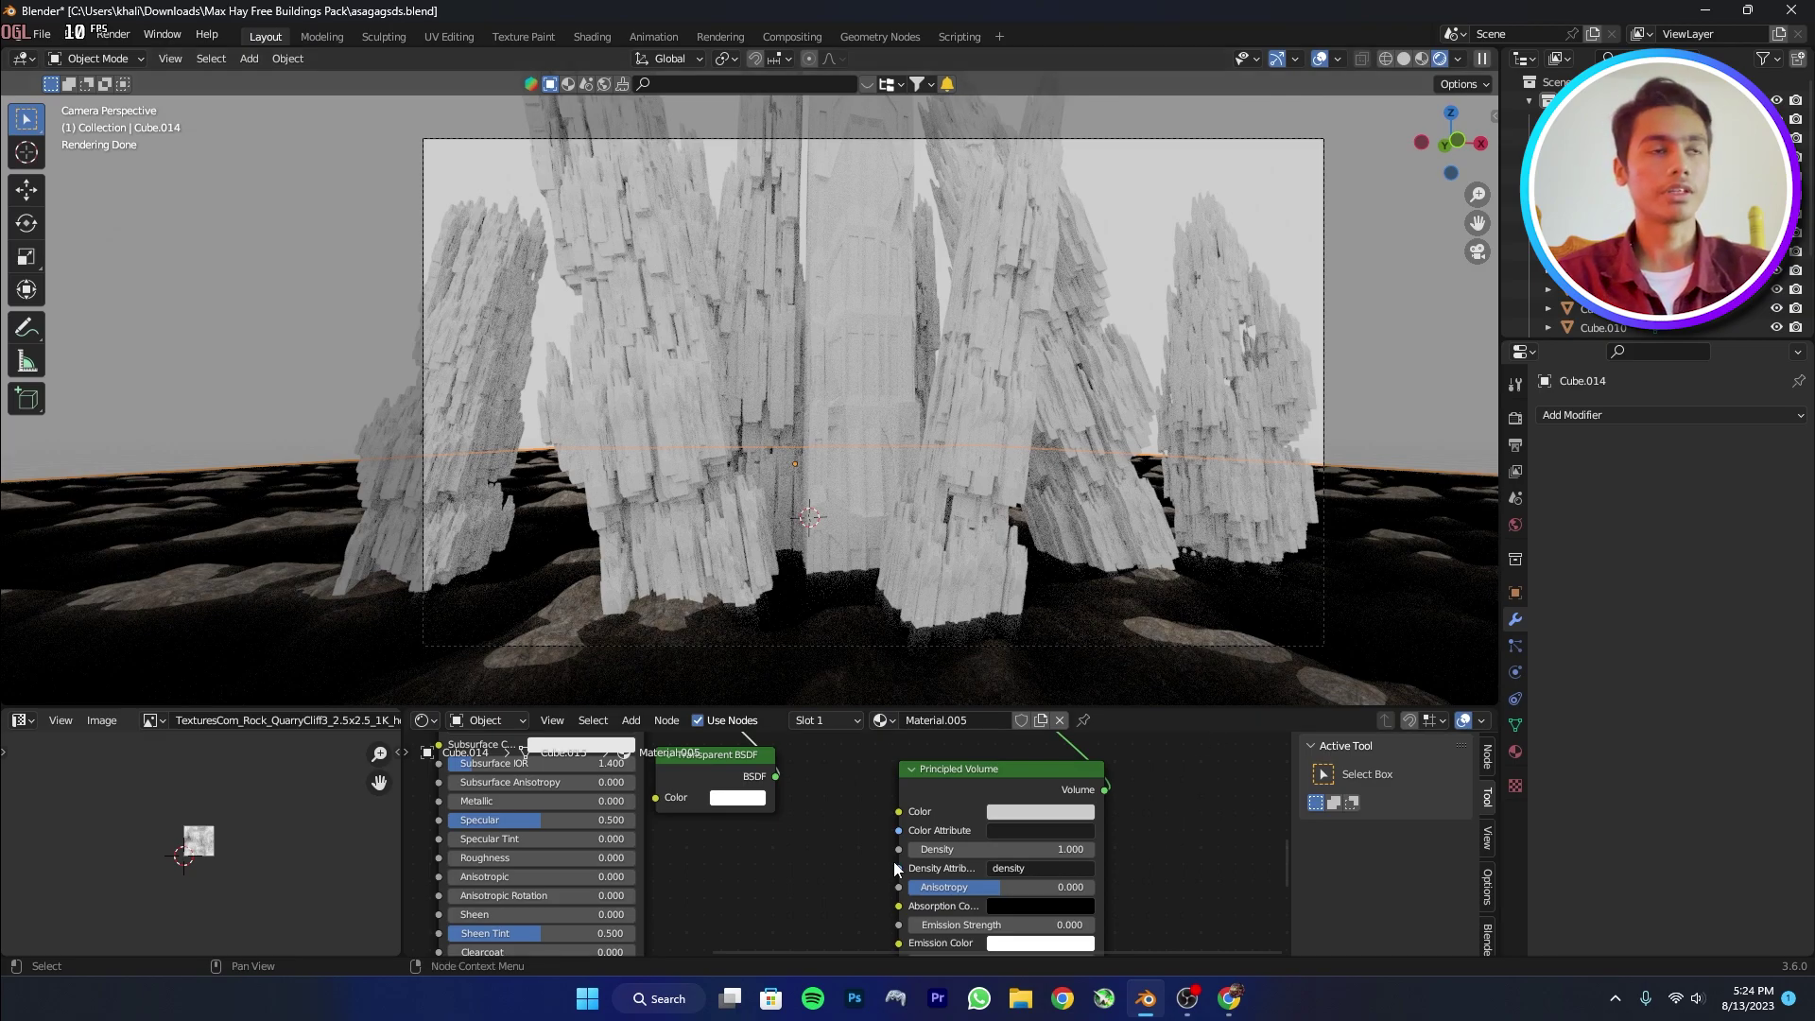
# Swap the Mix Shader inputs so Transparent BSDF feeds the first and Principled BSDF the second, and save the file.
pyautogui.moveTo(828, 776); pyautogui.dragTo(914, 934, button='middle')
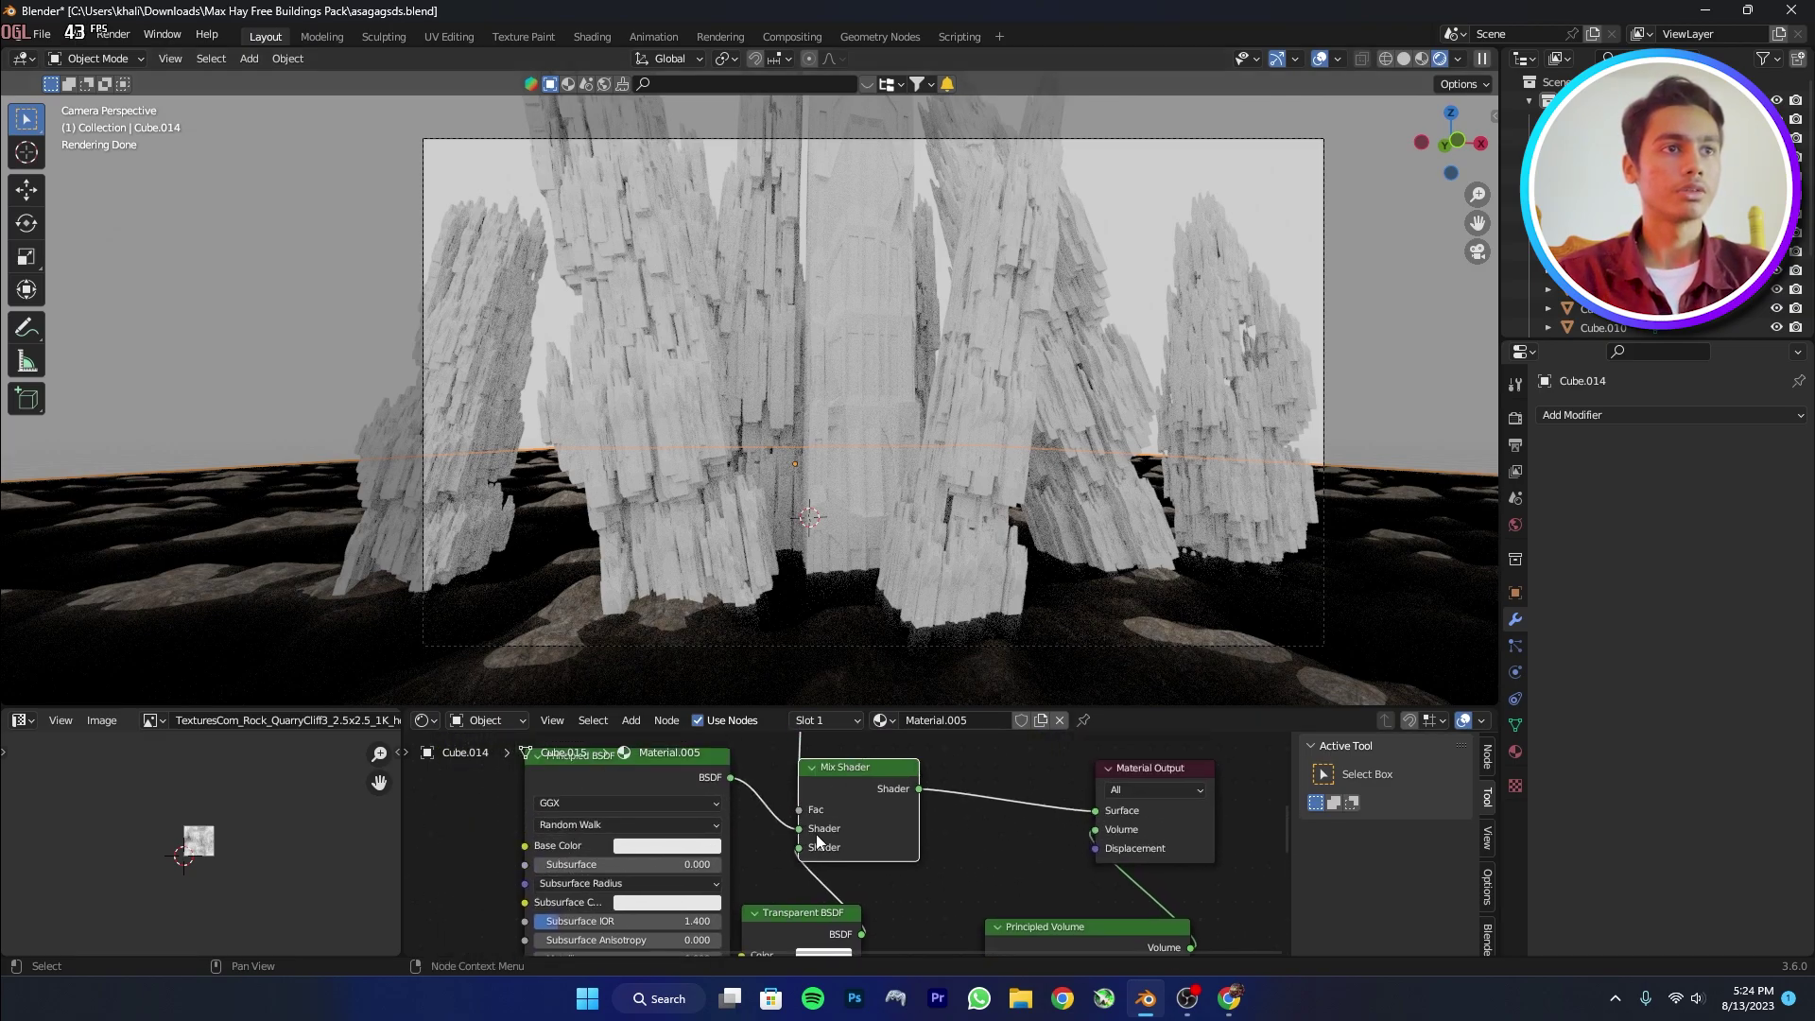
pyautogui.moveTo(800, 851); pyautogui.dragTo(810, 853)
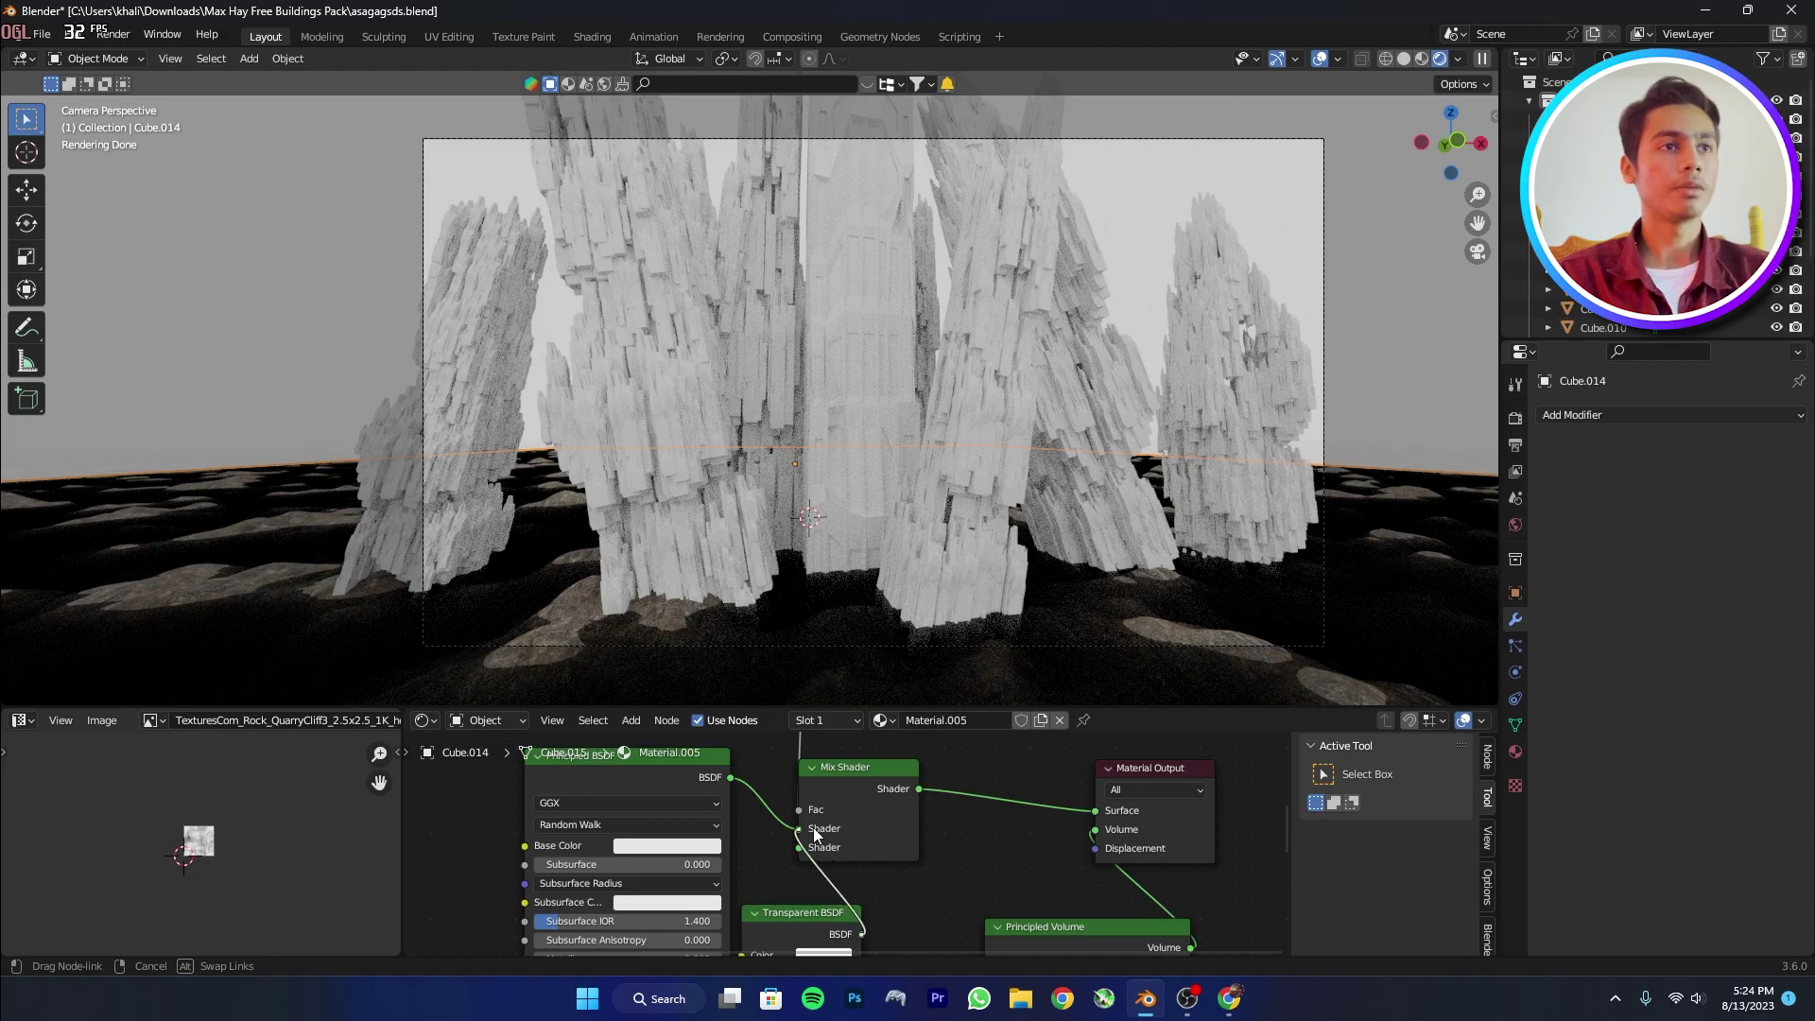
pyautogui.moveTo(810, 839)
pyautogui.mouseDown()
pyautogui.moveTo(785, 811)
pyautogui.moveTo(767, 834)
pyautogui.moveTo(804, 849)
pyautogui.mouseUp()
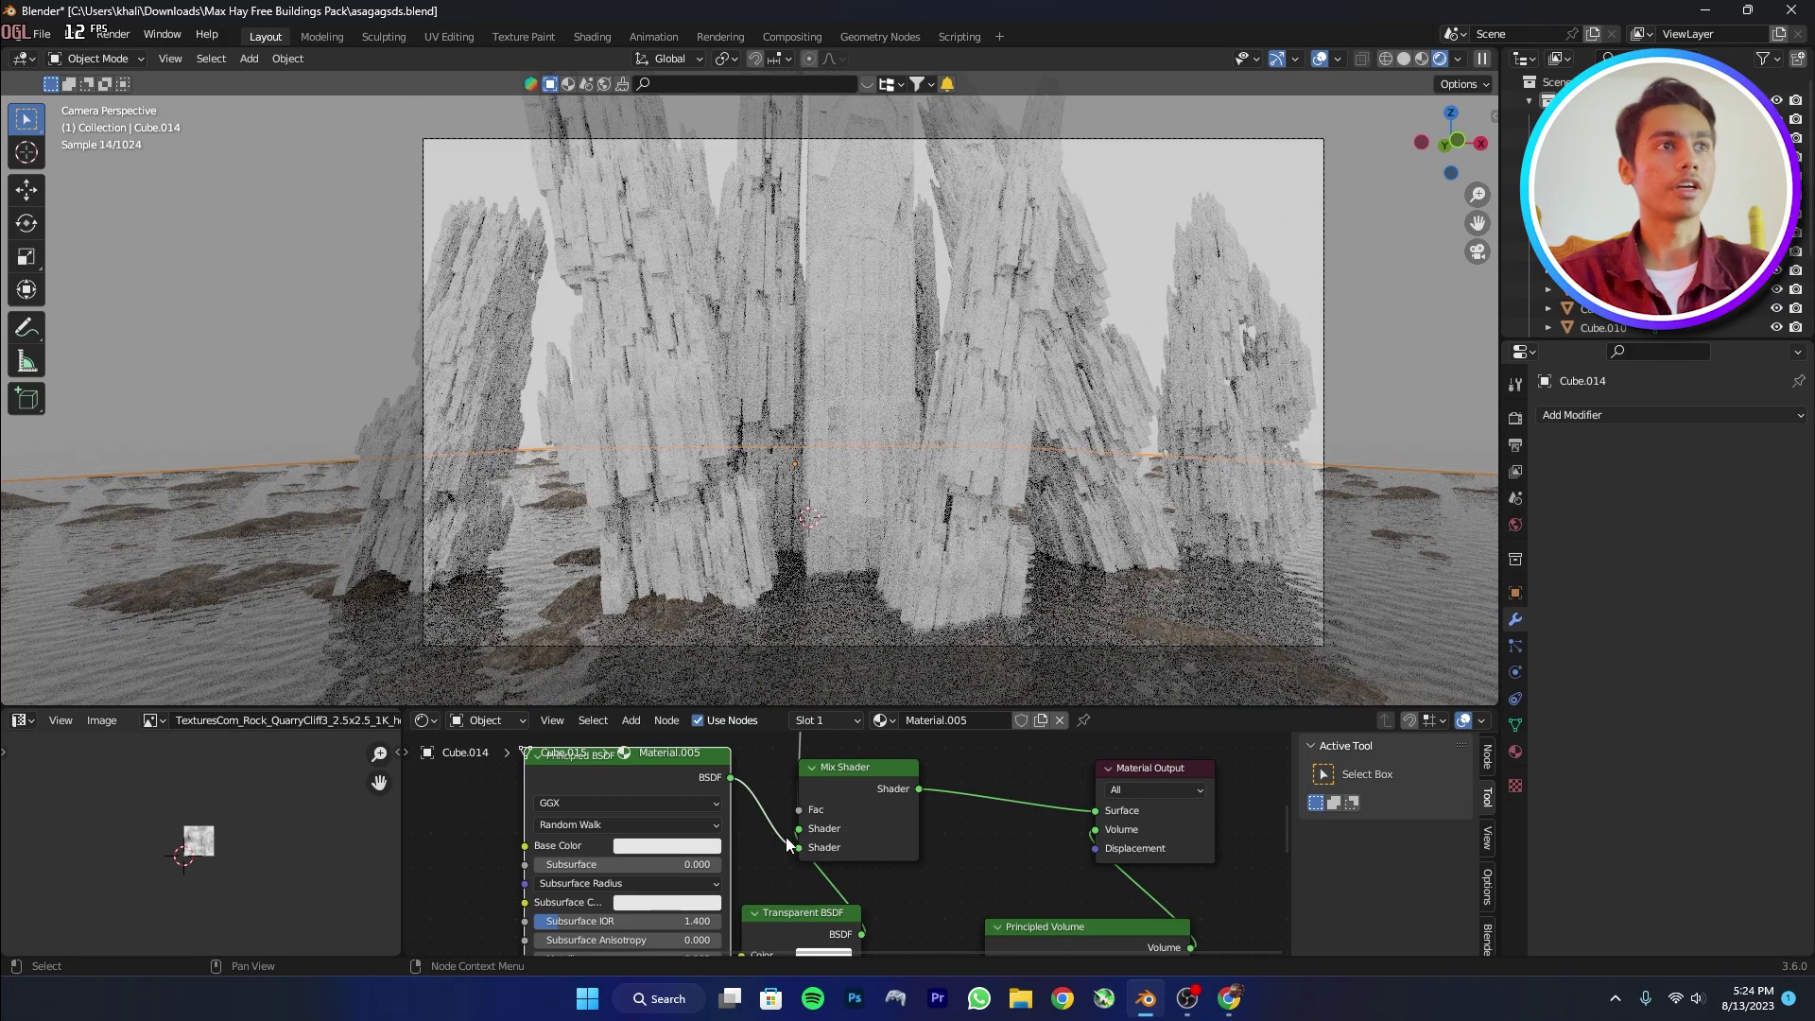
pyautogui.moveTo(920, 842); pyautogui.dragTo(905, 824, button='middle')
pyautogui.hotkey('ctrl', 's')
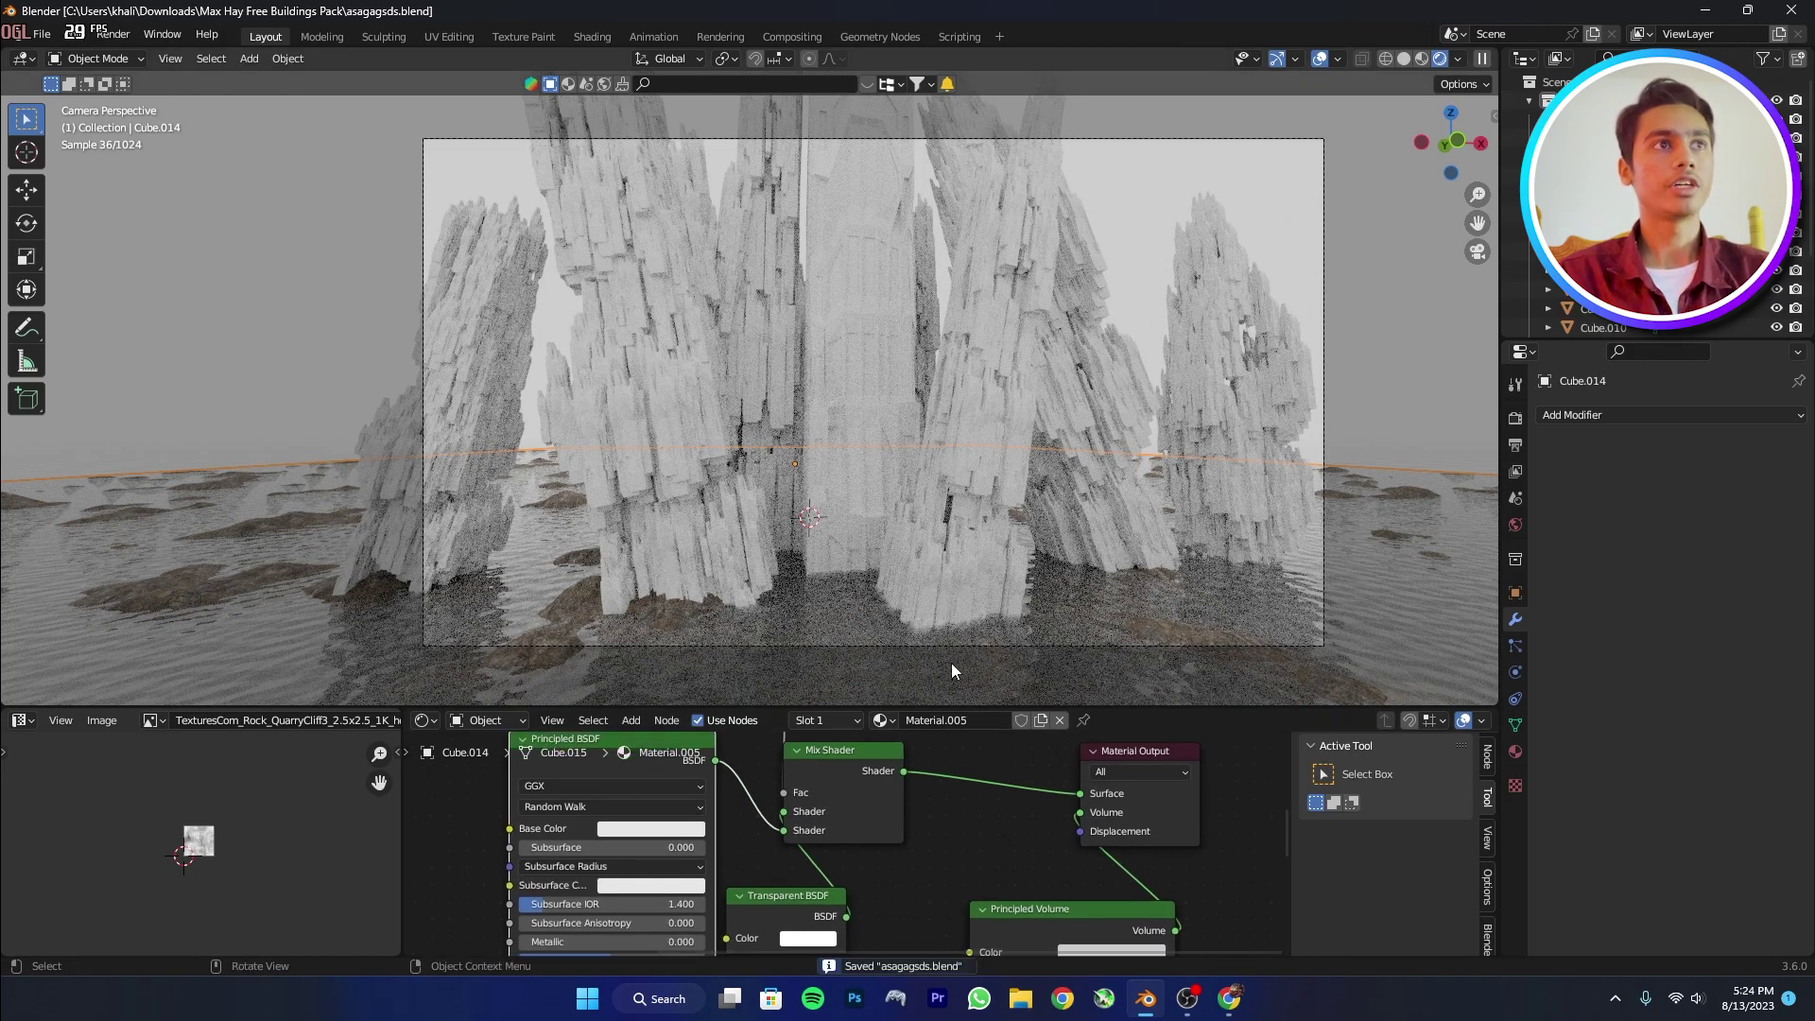
# Tint the Principled Volume node's color red for the water.
pyautogui.moveTo(1016, 853); pyautogui.dragTo(875, 788, button='middle')
pyautogui.click(964, 888)
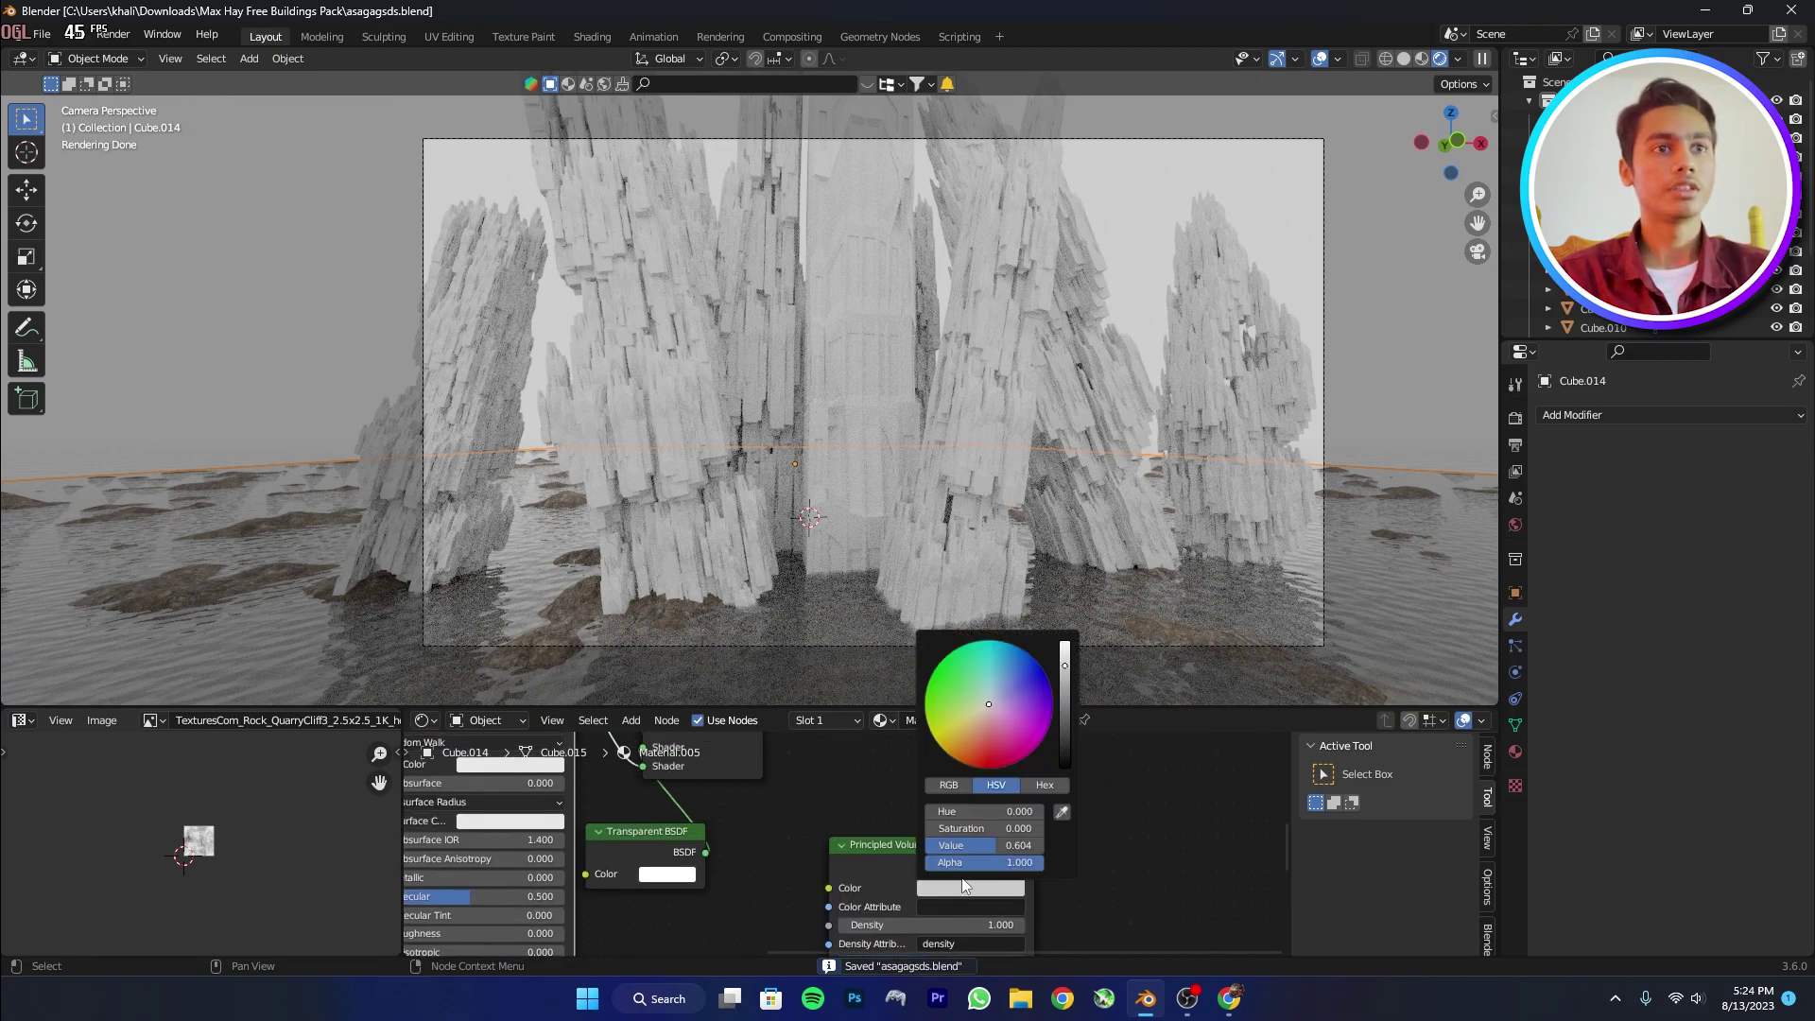
pyautogui.click(986, 728)
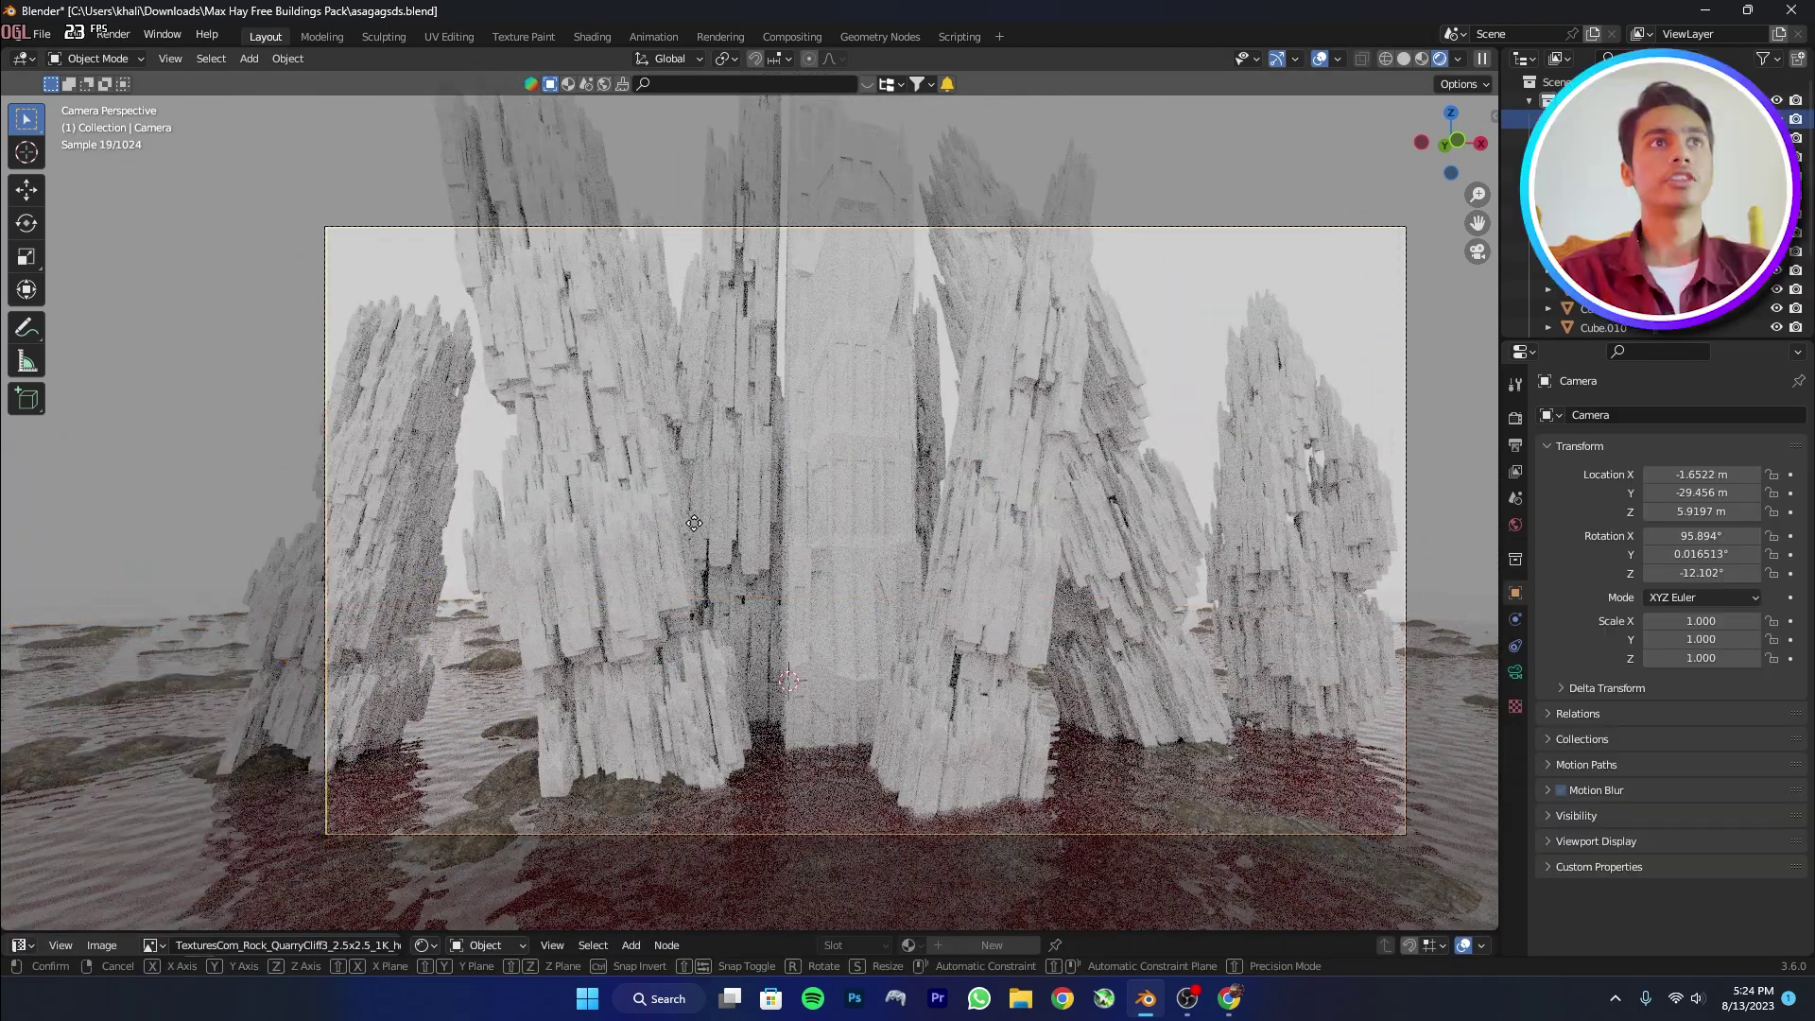
# Lower the camera to about 3.6 m height, tilt it upward by about 5° with a trackball rotation, and save the file.
pyautogui.press('g')
pyautogui.click(611, 709)
pyautogui.press('r')
pyautogui.press('r')
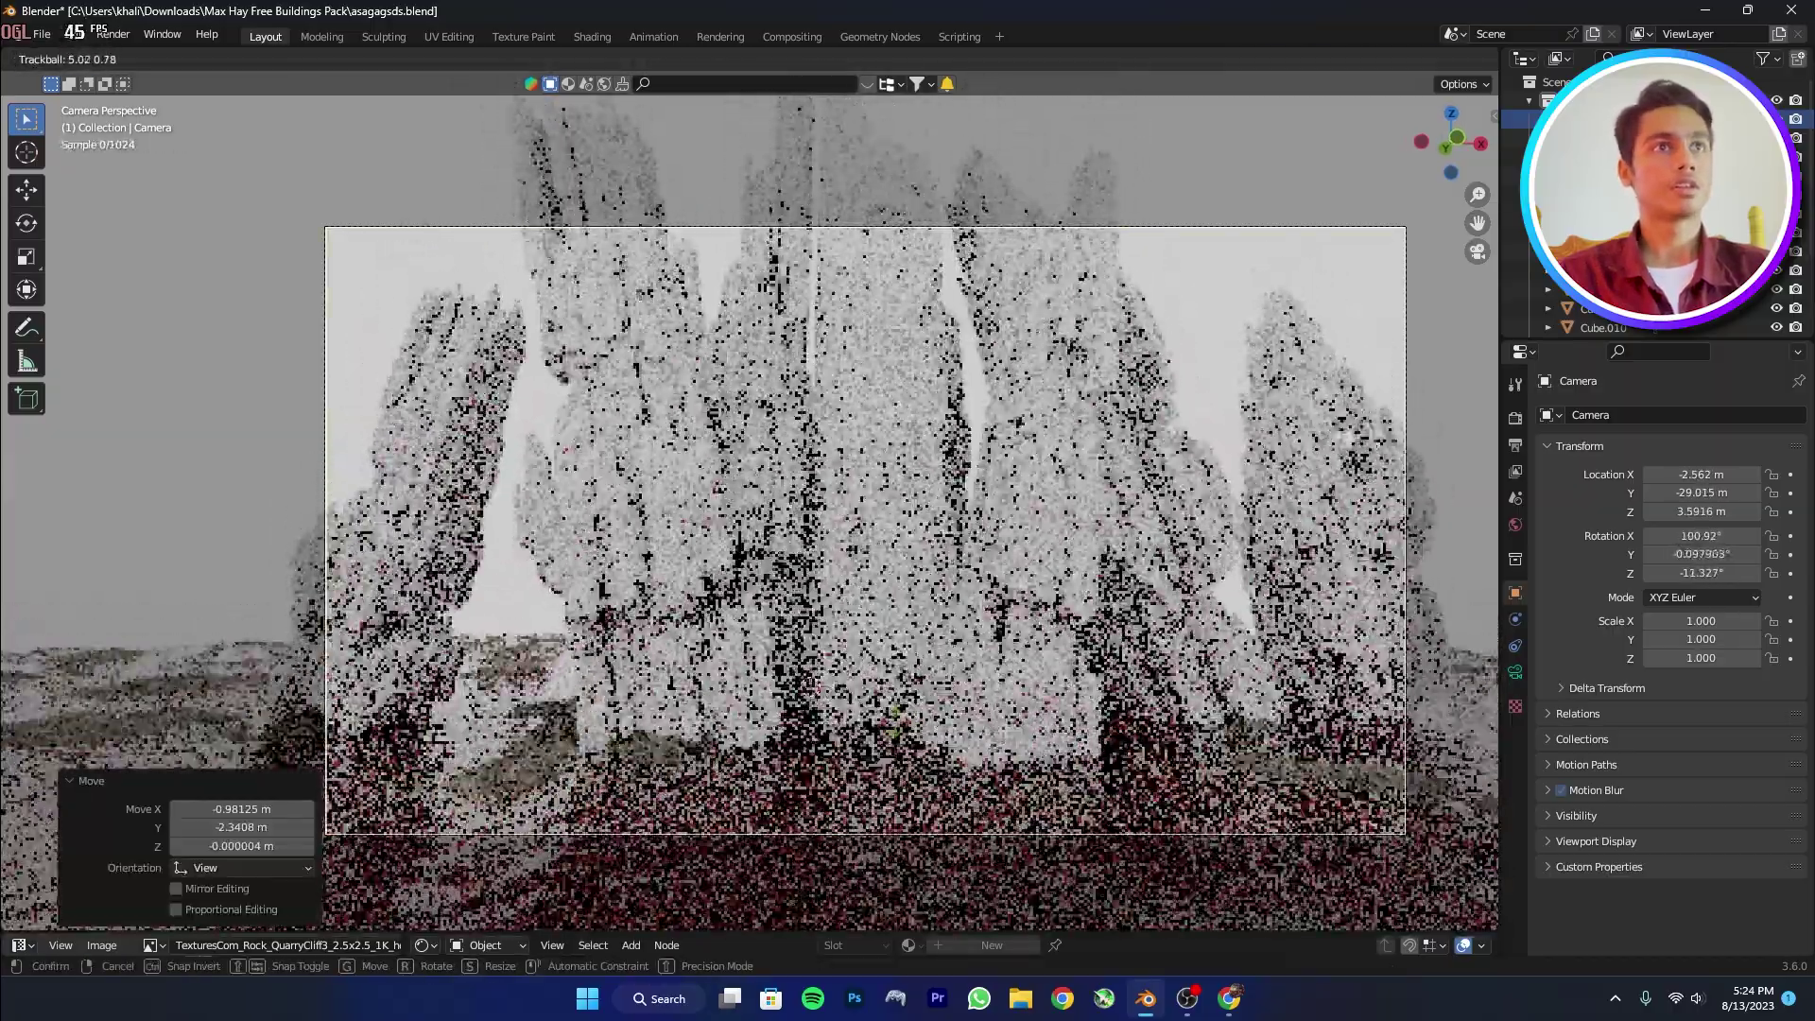
pyautogui.click(945, 541)
pyautogui.hotkey('ctrl', 's')
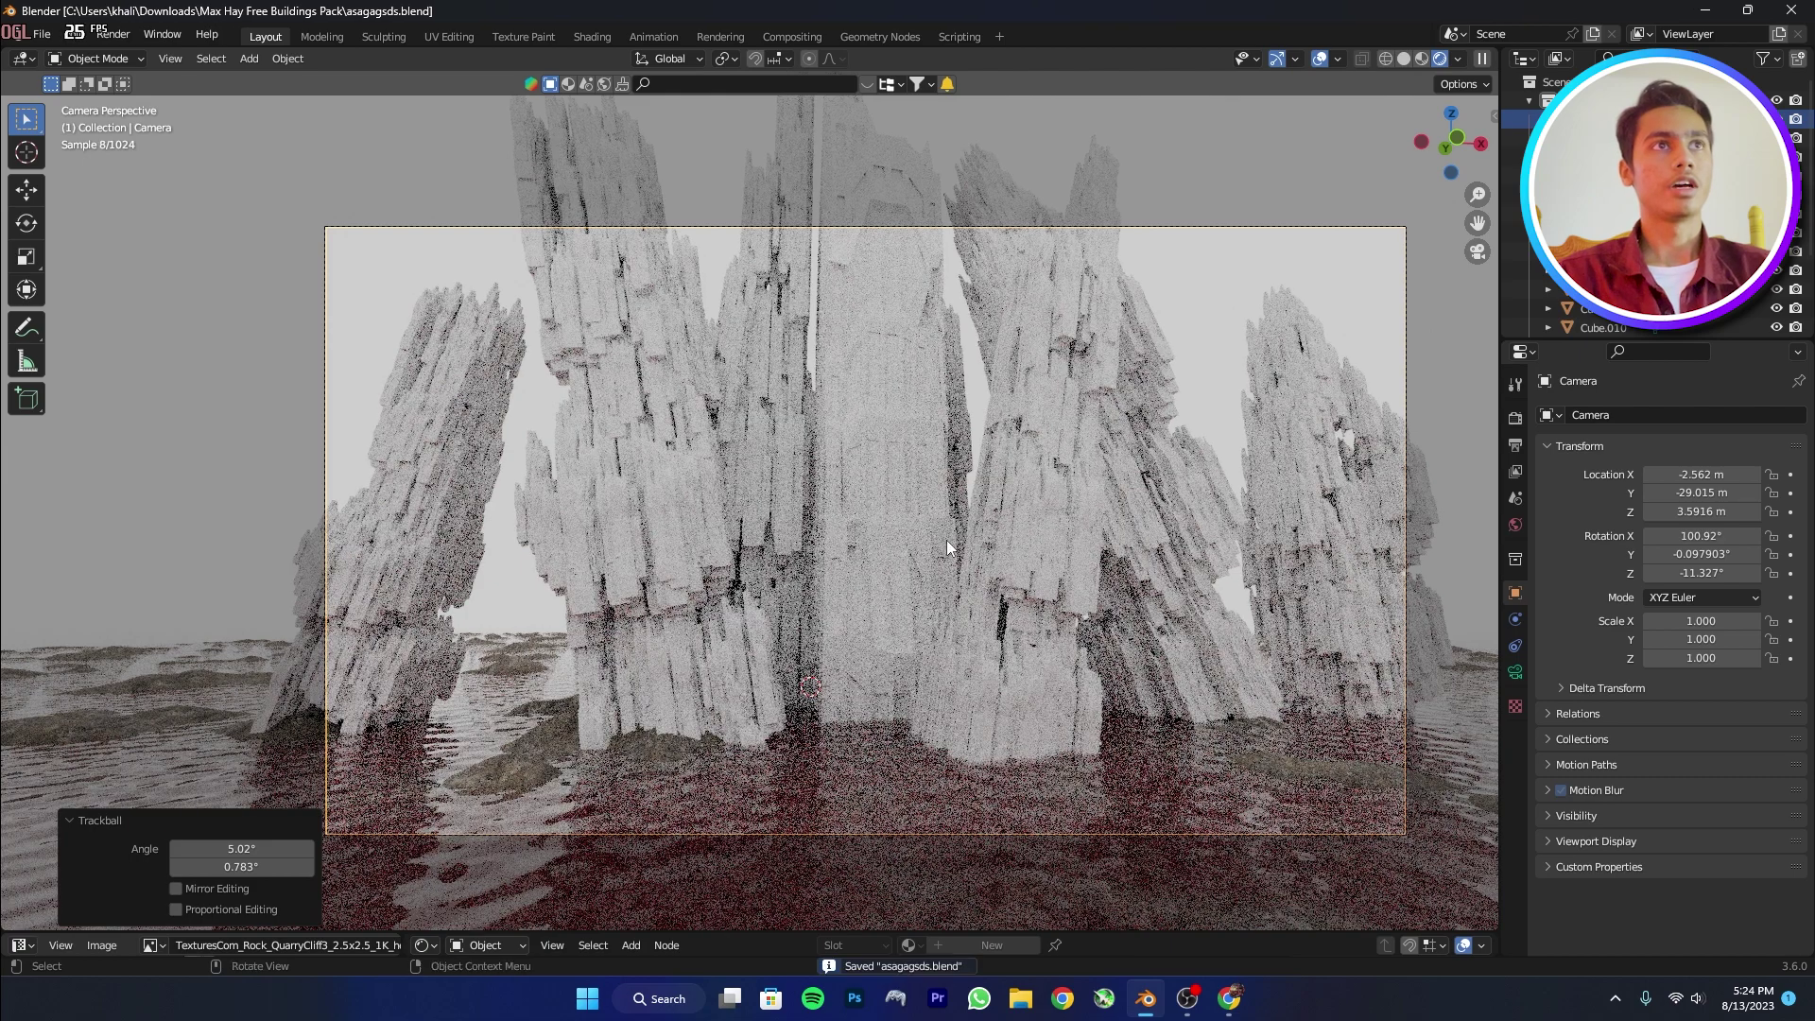
# Switch the viewport to Solid shading, add a cube and raise it about 17.9 m along Z.
pyautogui.click(1404, 59)
pyautogui.hotkey('shift', 'a')
pyautogui.moveTo(928, 565)
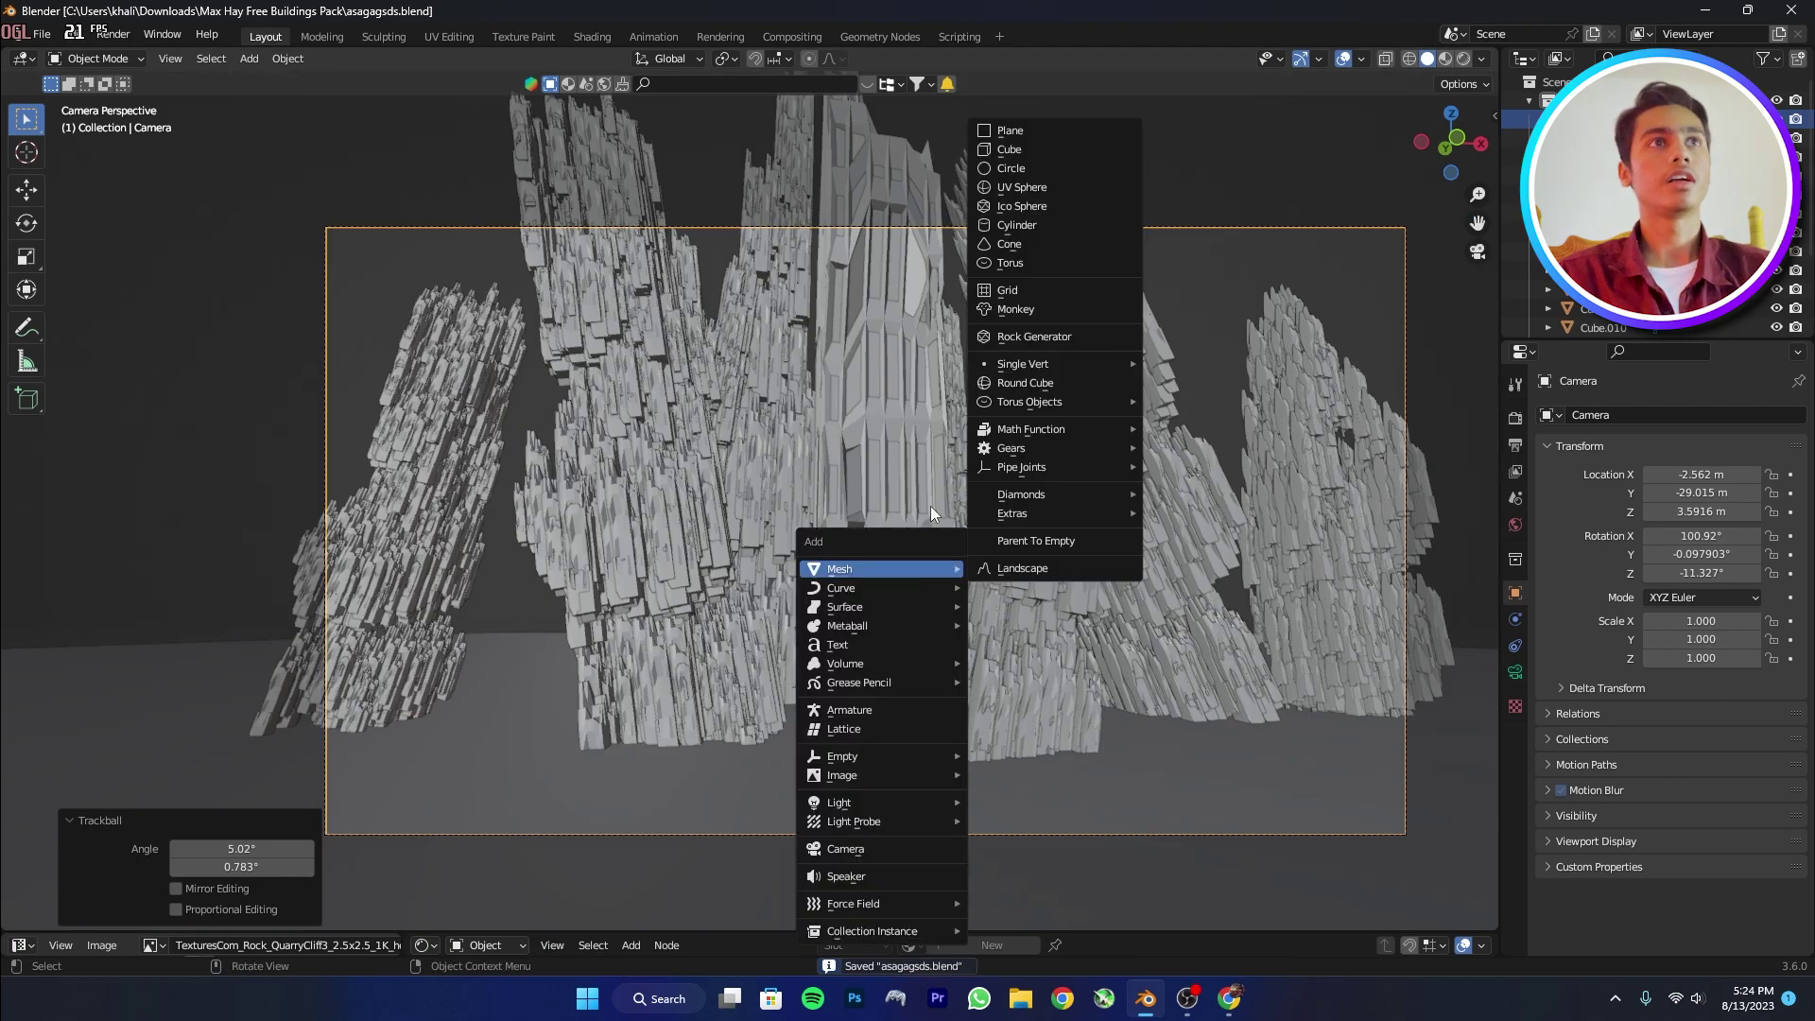
pyautogui.click(1031, 147)
pyautogui.press('g')
pyautogui.press('z')
pyautogui.click(922, 391)
# Scale the new cube down to about 0.47 and stretch it along Z by a factor of about 22.2.
pyautogui.keyDown('shift'); pyautogui.moveTo(944, 429); pyautogui.dragTo(927, 635, button='middle'); pyautogui.keyUp('shift')
pyautogui.moveTo(851, 719); pyautogui.dragTo(724, 856, button='middle')
pyautogui.scroll(-6, 709, 737)
pyautogui.moveTo(695, 633); pyautogui.dragTo(756, 501, button='middle')
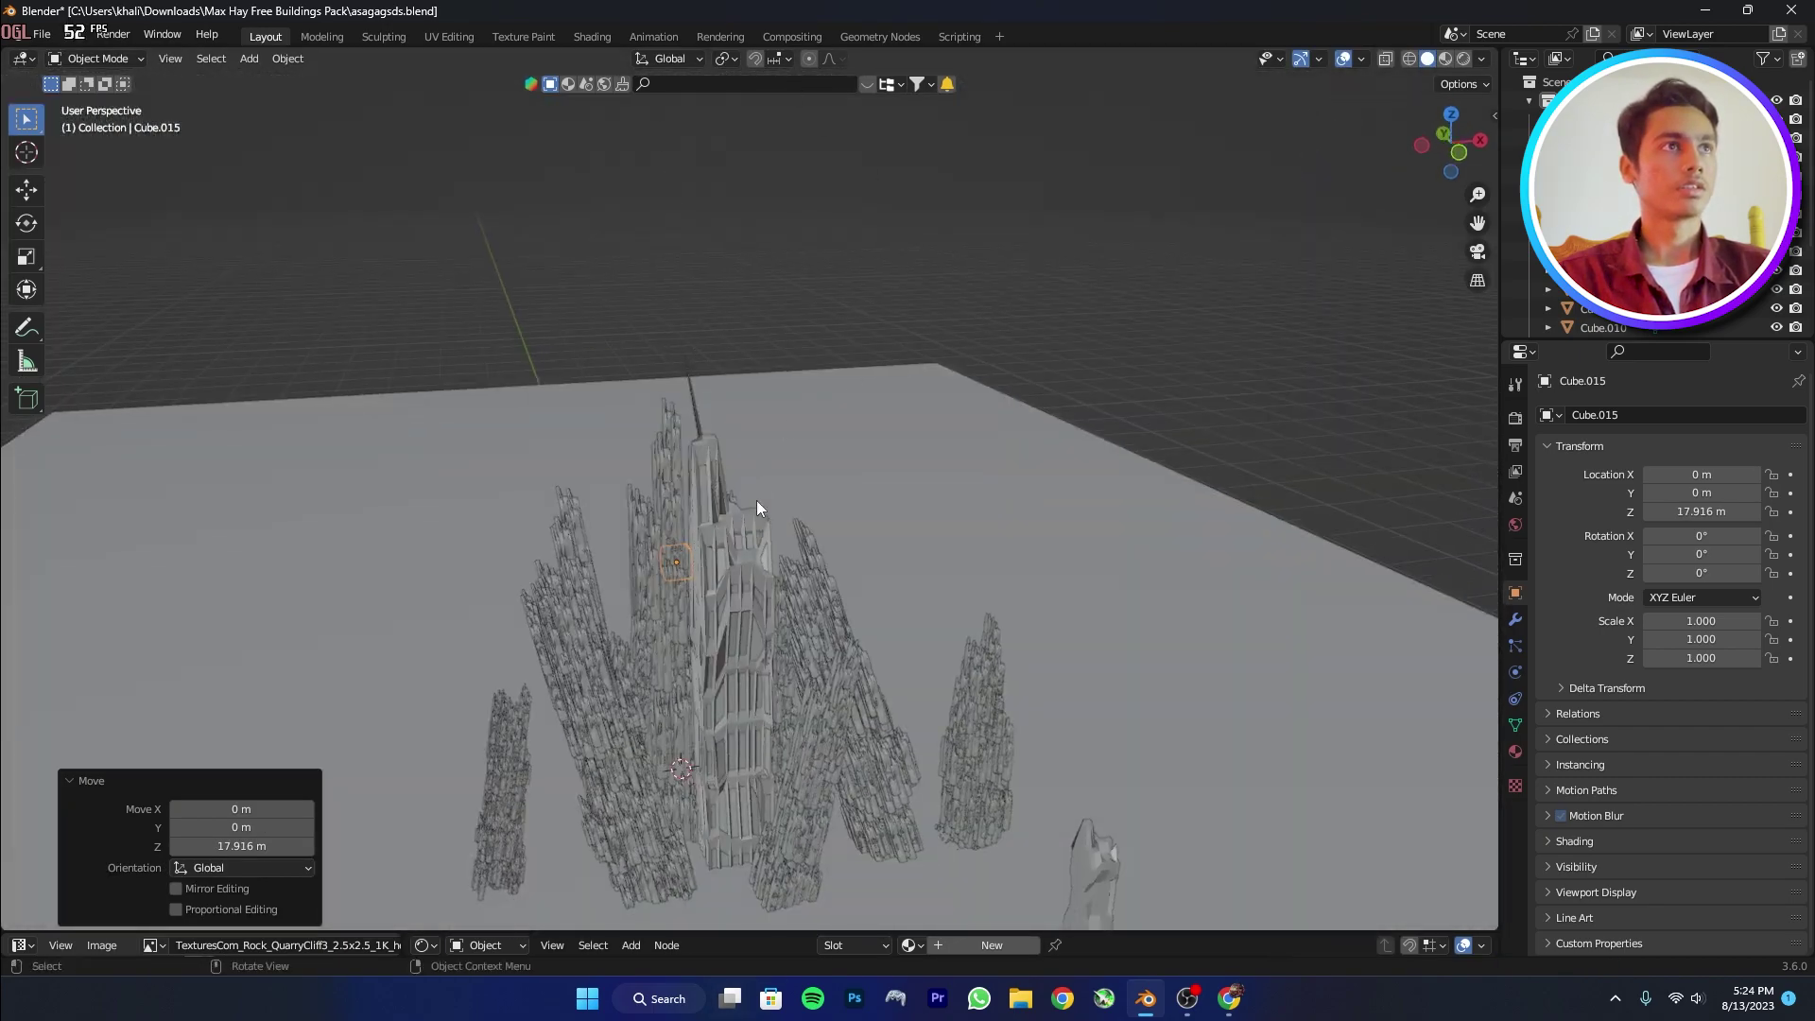
pyautogui.press('s')
pyautogui.click(716, 535)
pyautogui.press('s')
pyautogui.press('z')
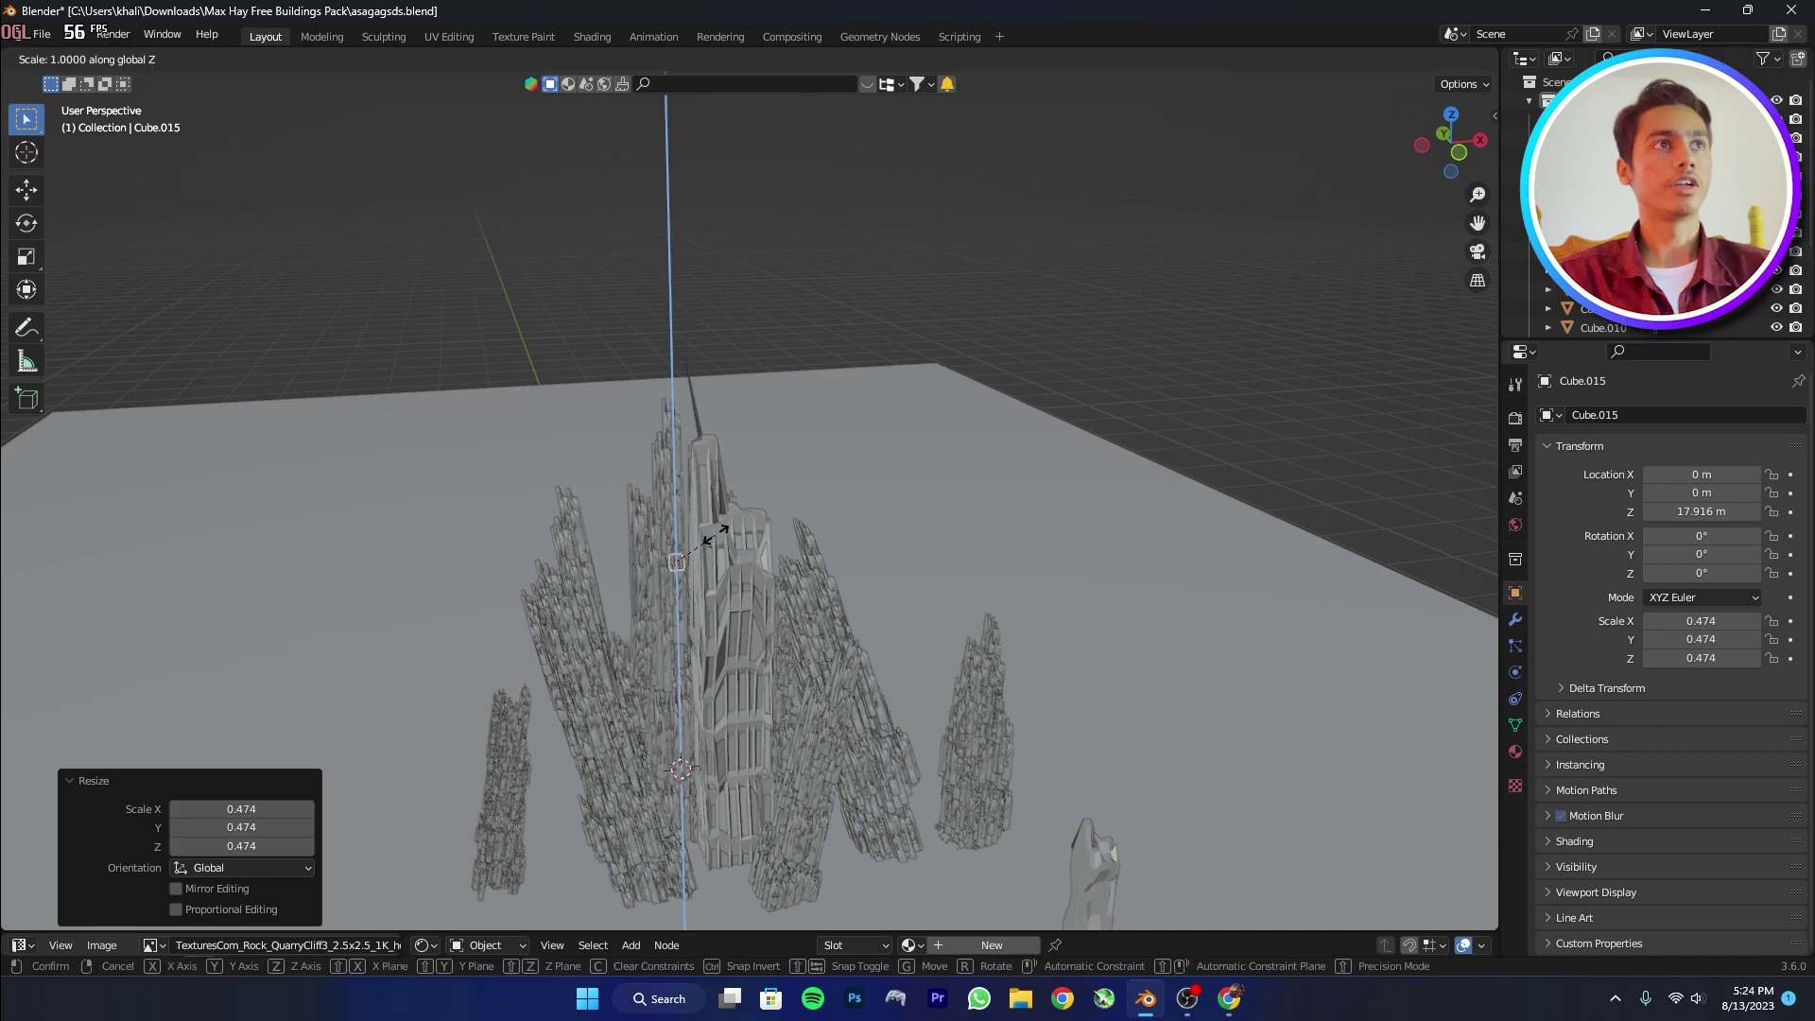
pyautogui.click(228, 394)
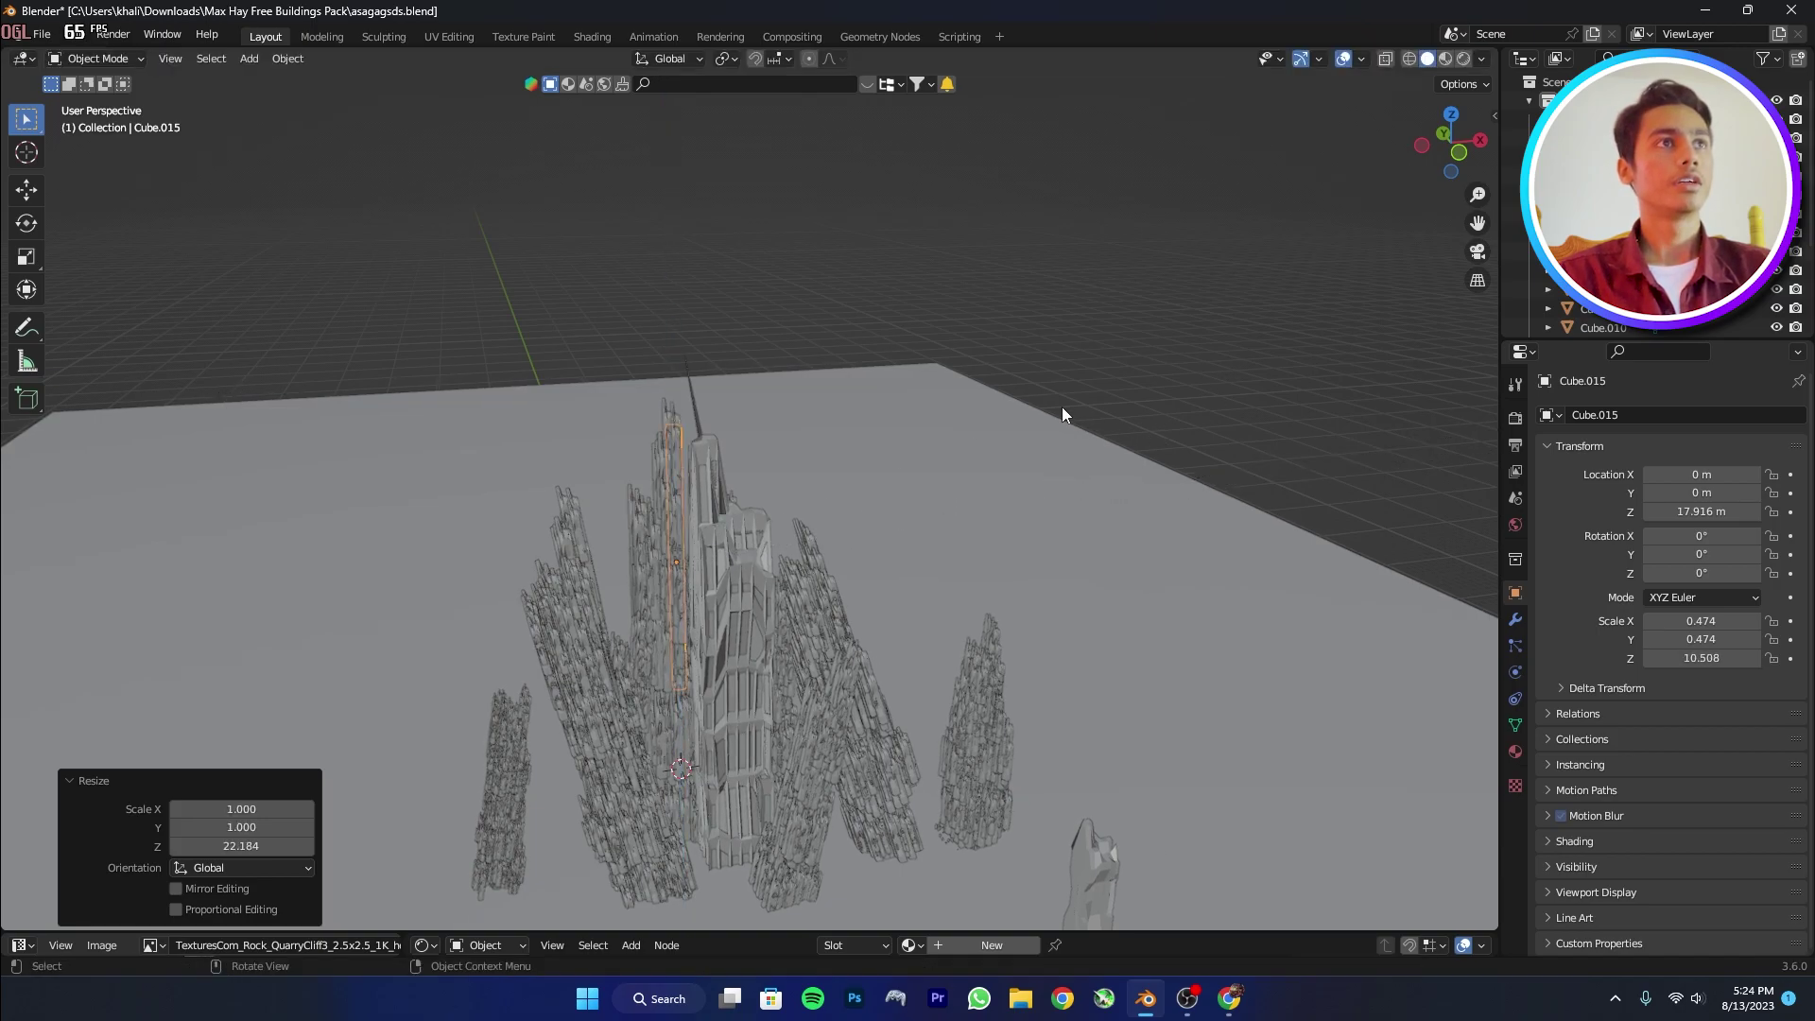
# Rotate the stretched cube 90° around the X axis so it lies horizontally.
pyautogui.press('r')
pyautogui.press('Escape')
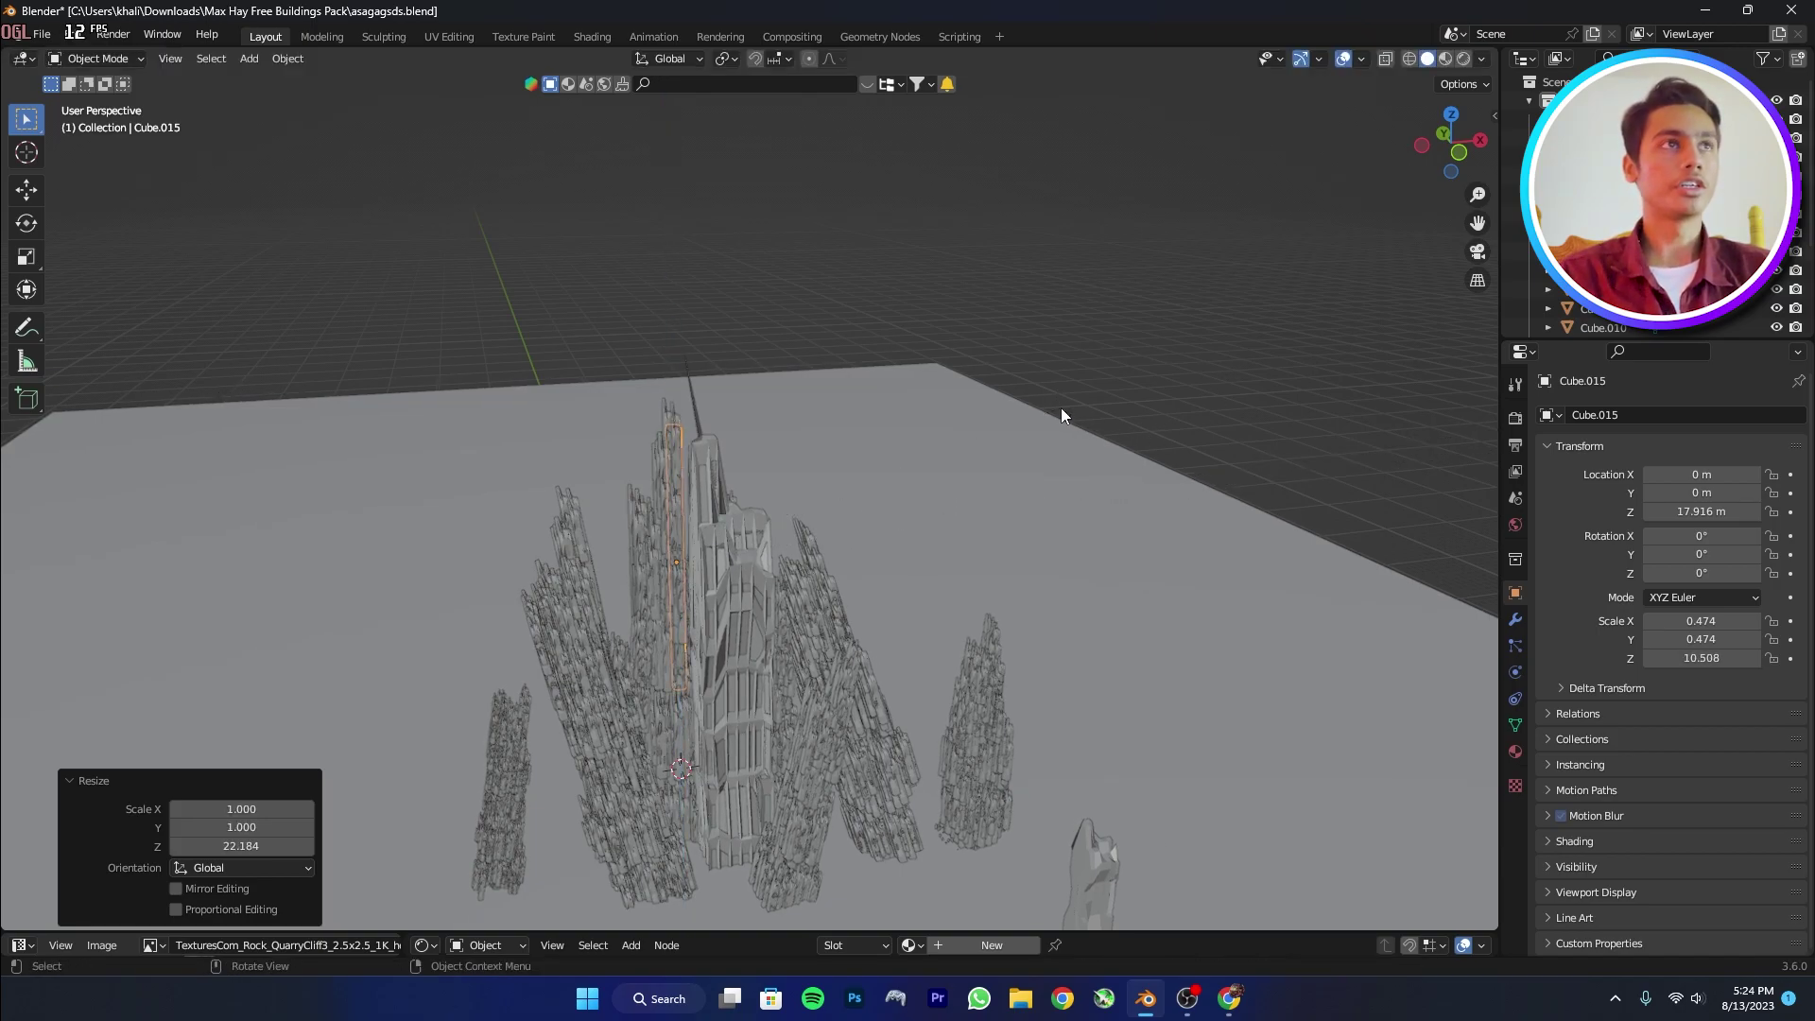
pyautogui.write('rx')
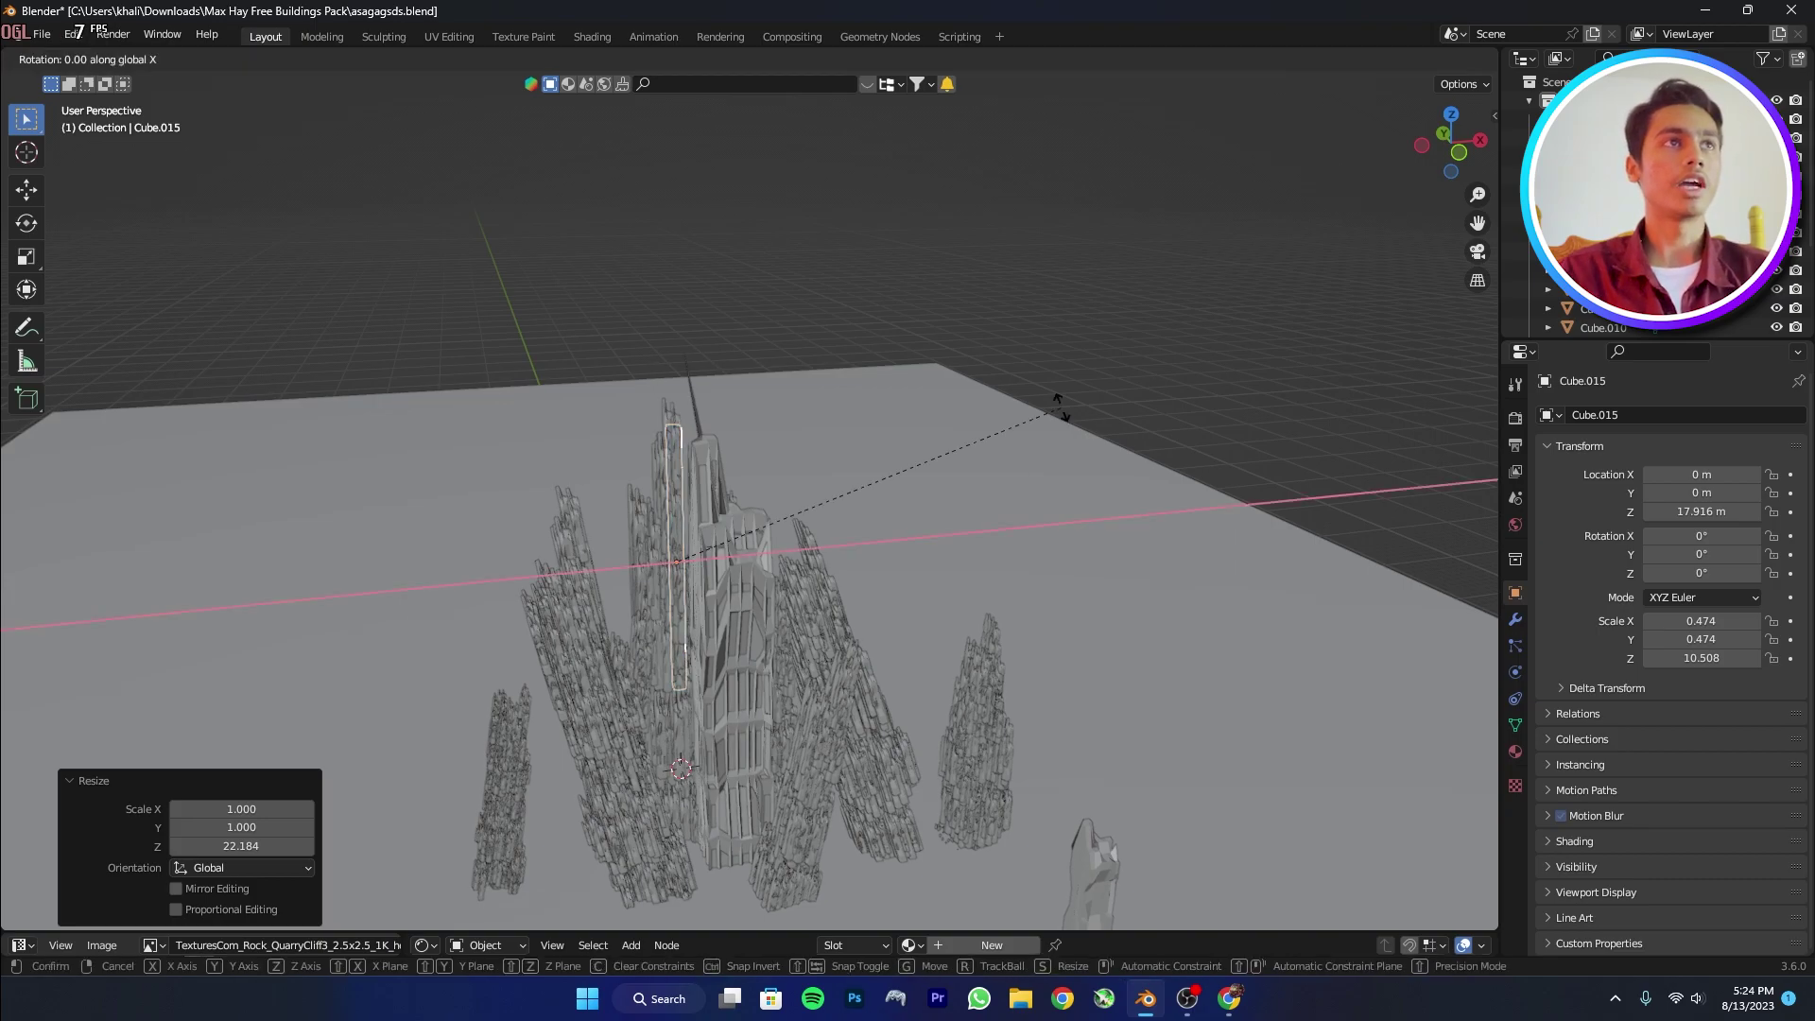
pyautogui.write('90')
pyautogui.press('Return')
# Shrink the beam to about 0.357 thickness scale and move it about -18.26 m along Y, in front of the tower.
pyautogui.moveTo(1059, 404); pyautogui.dragTo(971, 631, button='middle')
pyautogui.press('s')
pyautogui.click(879, 555)
pyautogui.press('g')
pyautogui.press('y')
pyautogui.click(1012, 791)
# Rotate the beam about 81° around Z so it runs across the pillars, and lower it to about 13.8 m height.
pyautogui.press('r')
pyautogui.press('z')
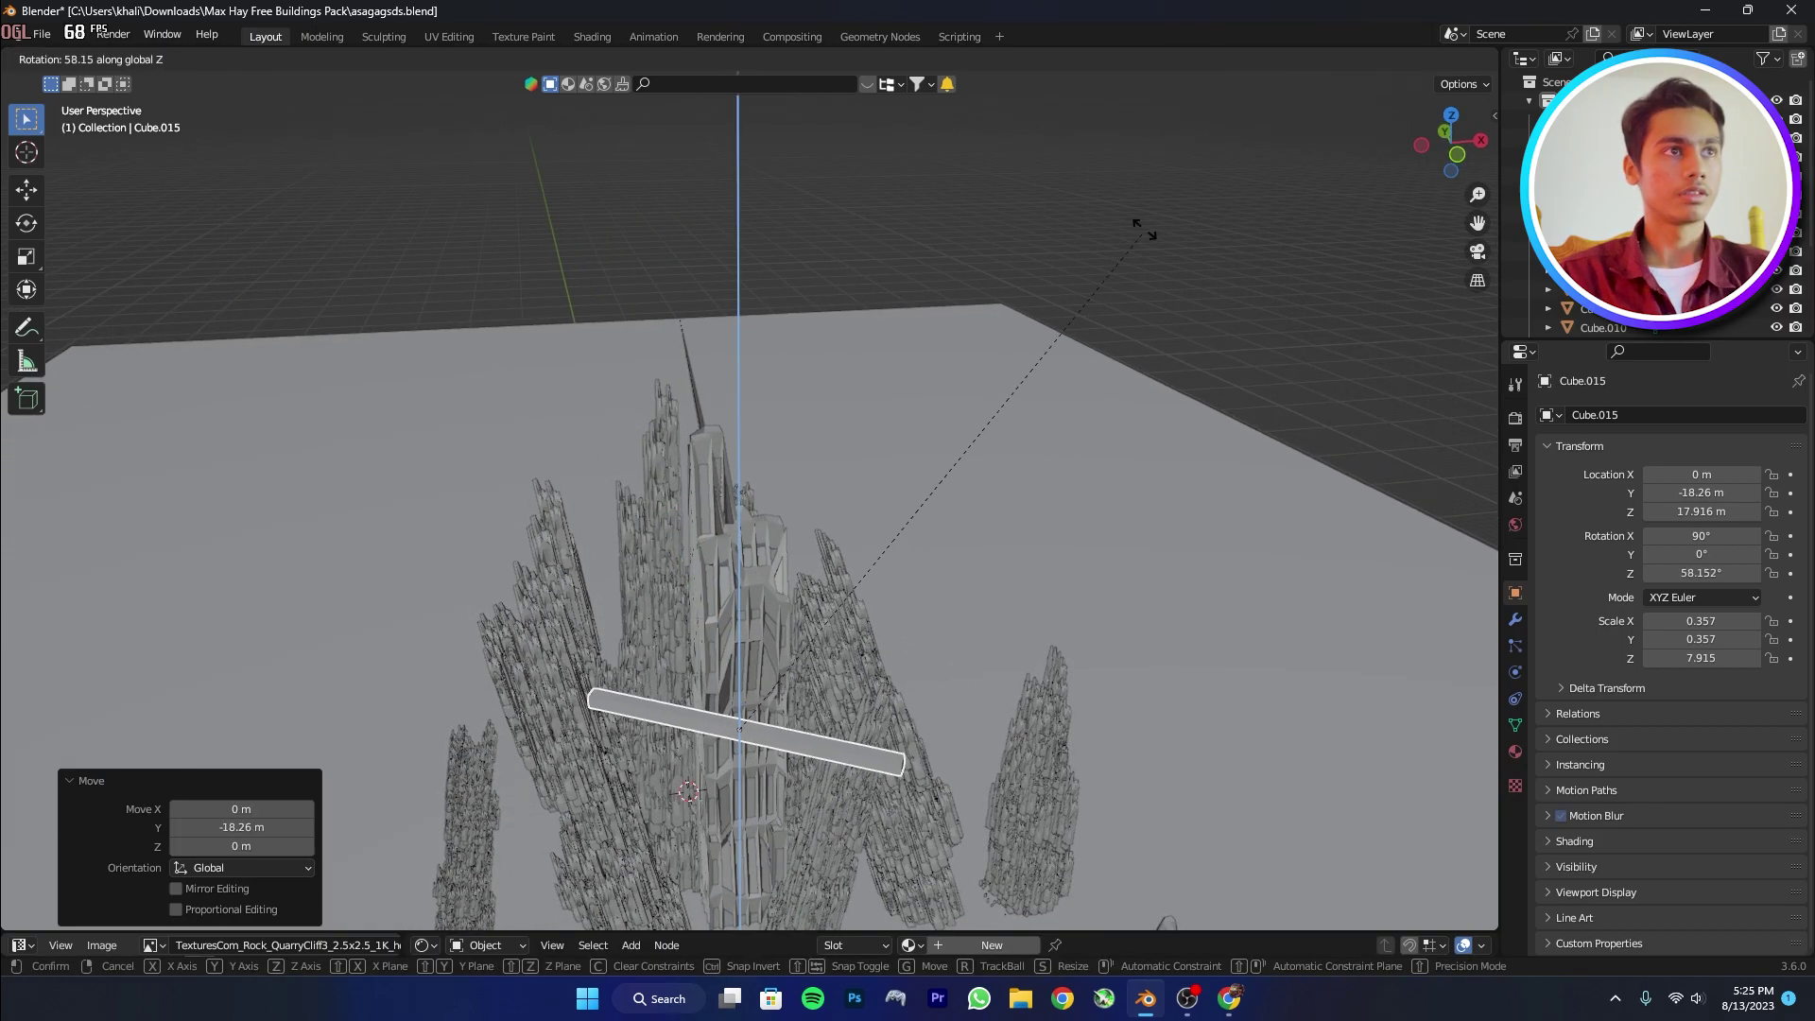
pyautogui.click(957, 432)
pyautogui.press('g')
pyautogui.press('z')
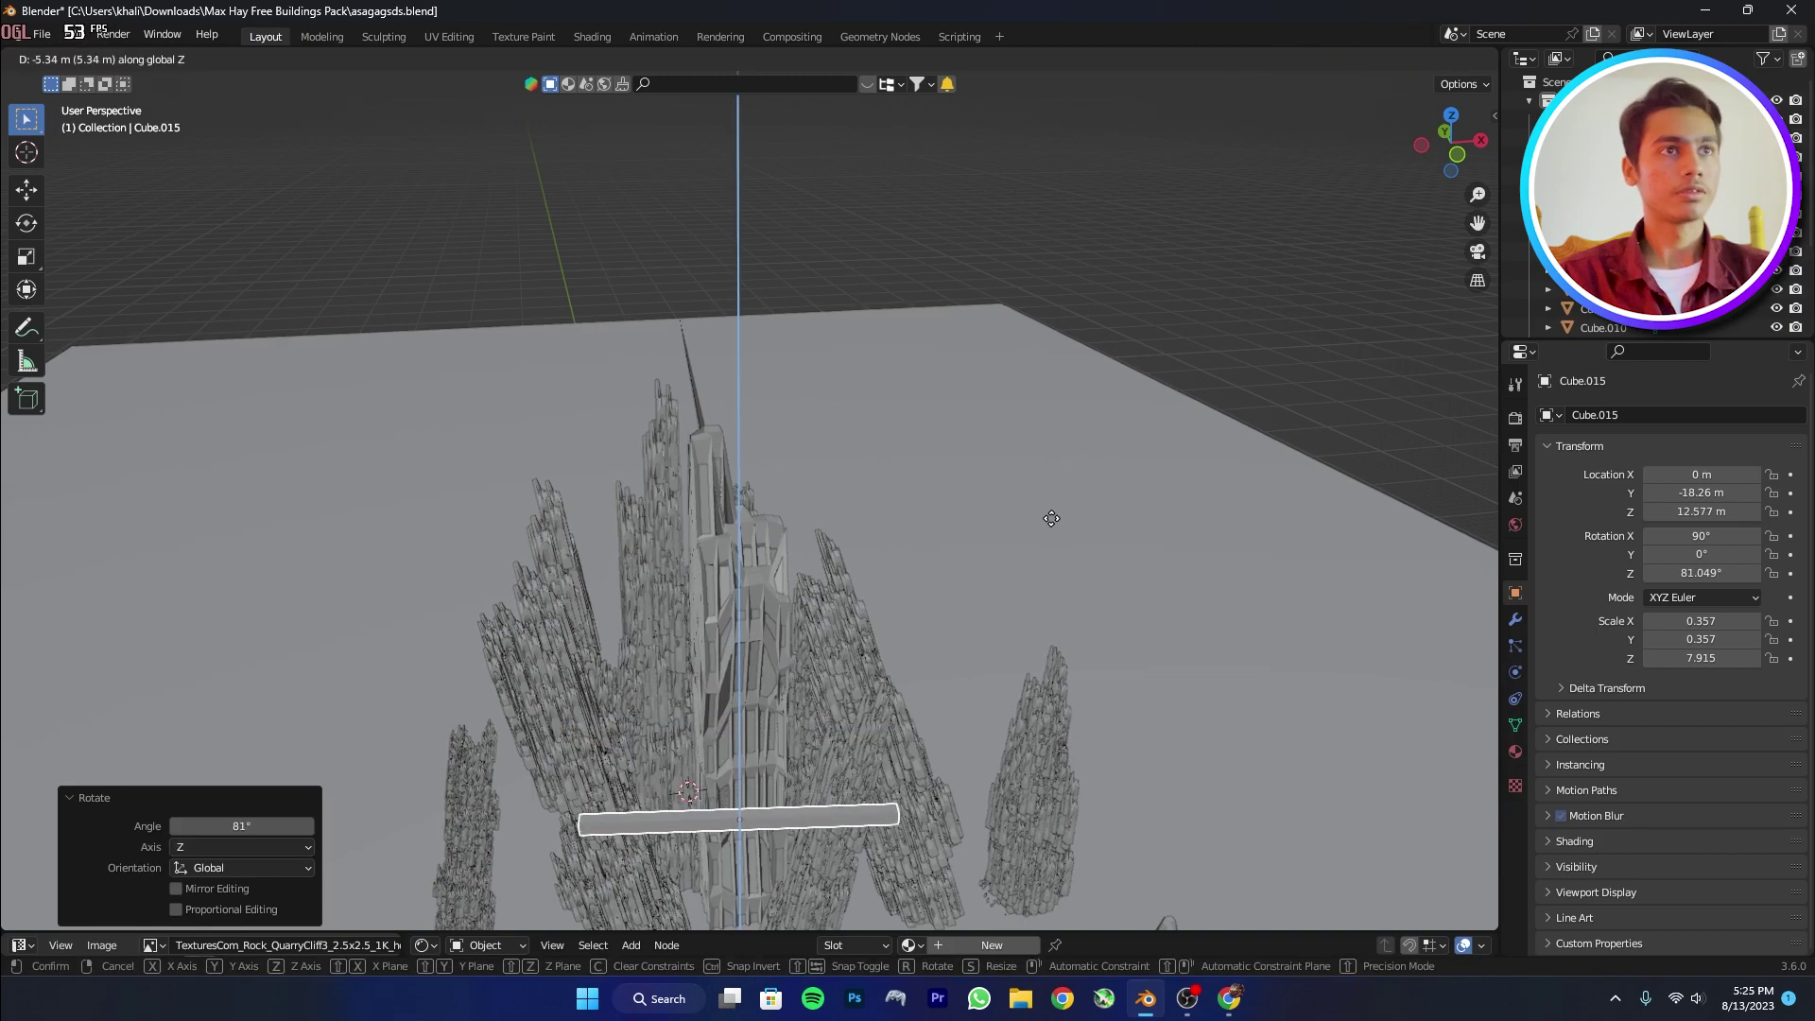
pyautogui.click(1028, 502)
# Shift the beam about -0.94 m in X and slide it about 2.96 m along Y toward the tower.
pyautogui.press('g')
pyautogui.click(1008, 506)
pyautogui.press('g')
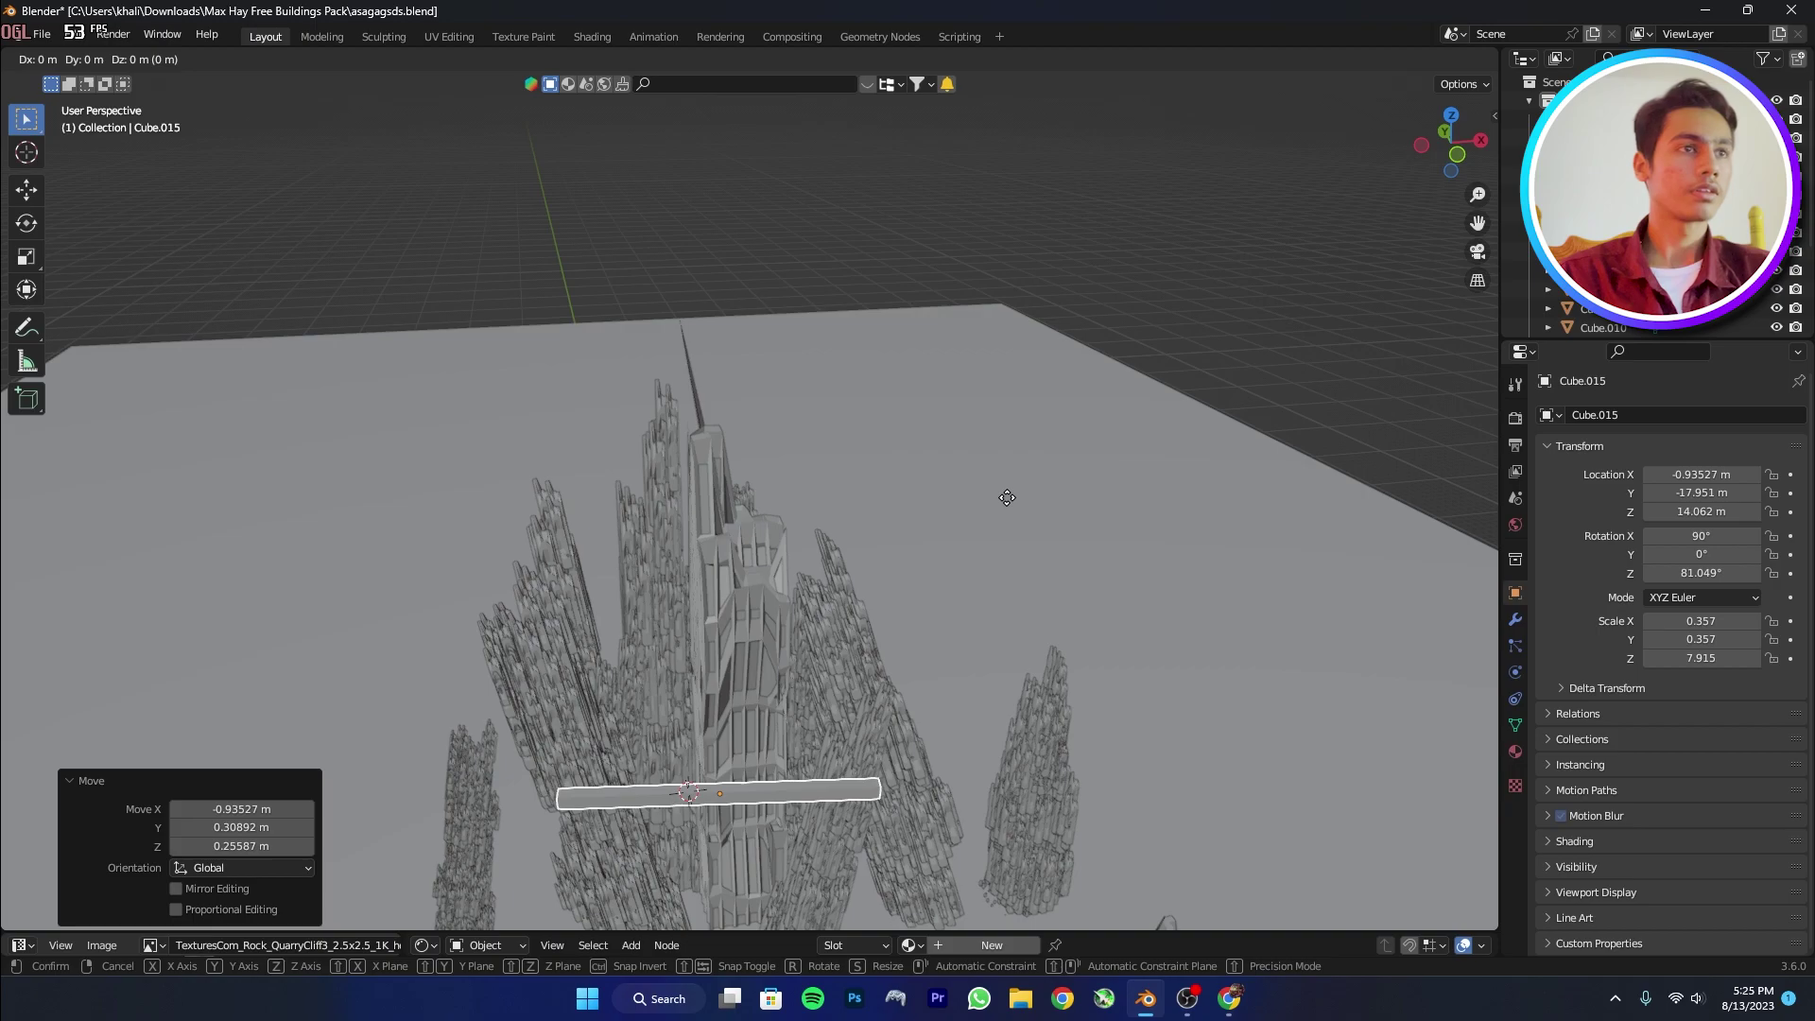
pyautogui.press('y')
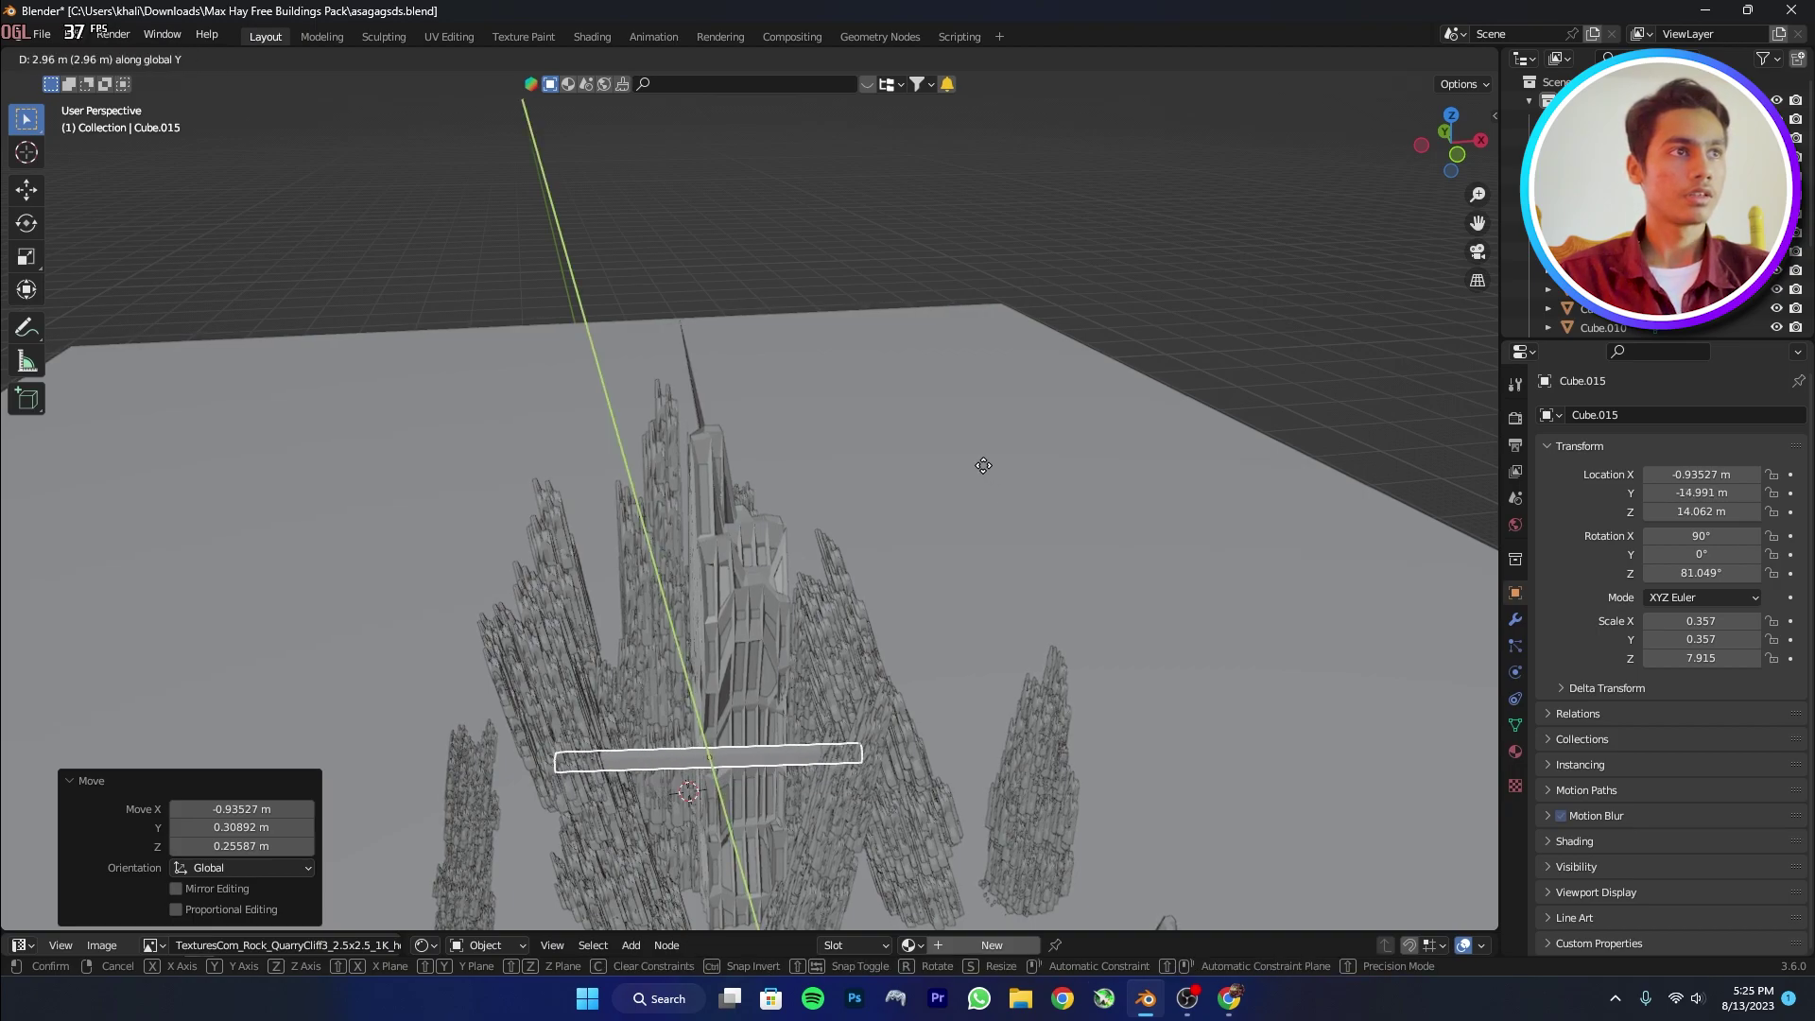
pyautogui.click(983, 465)
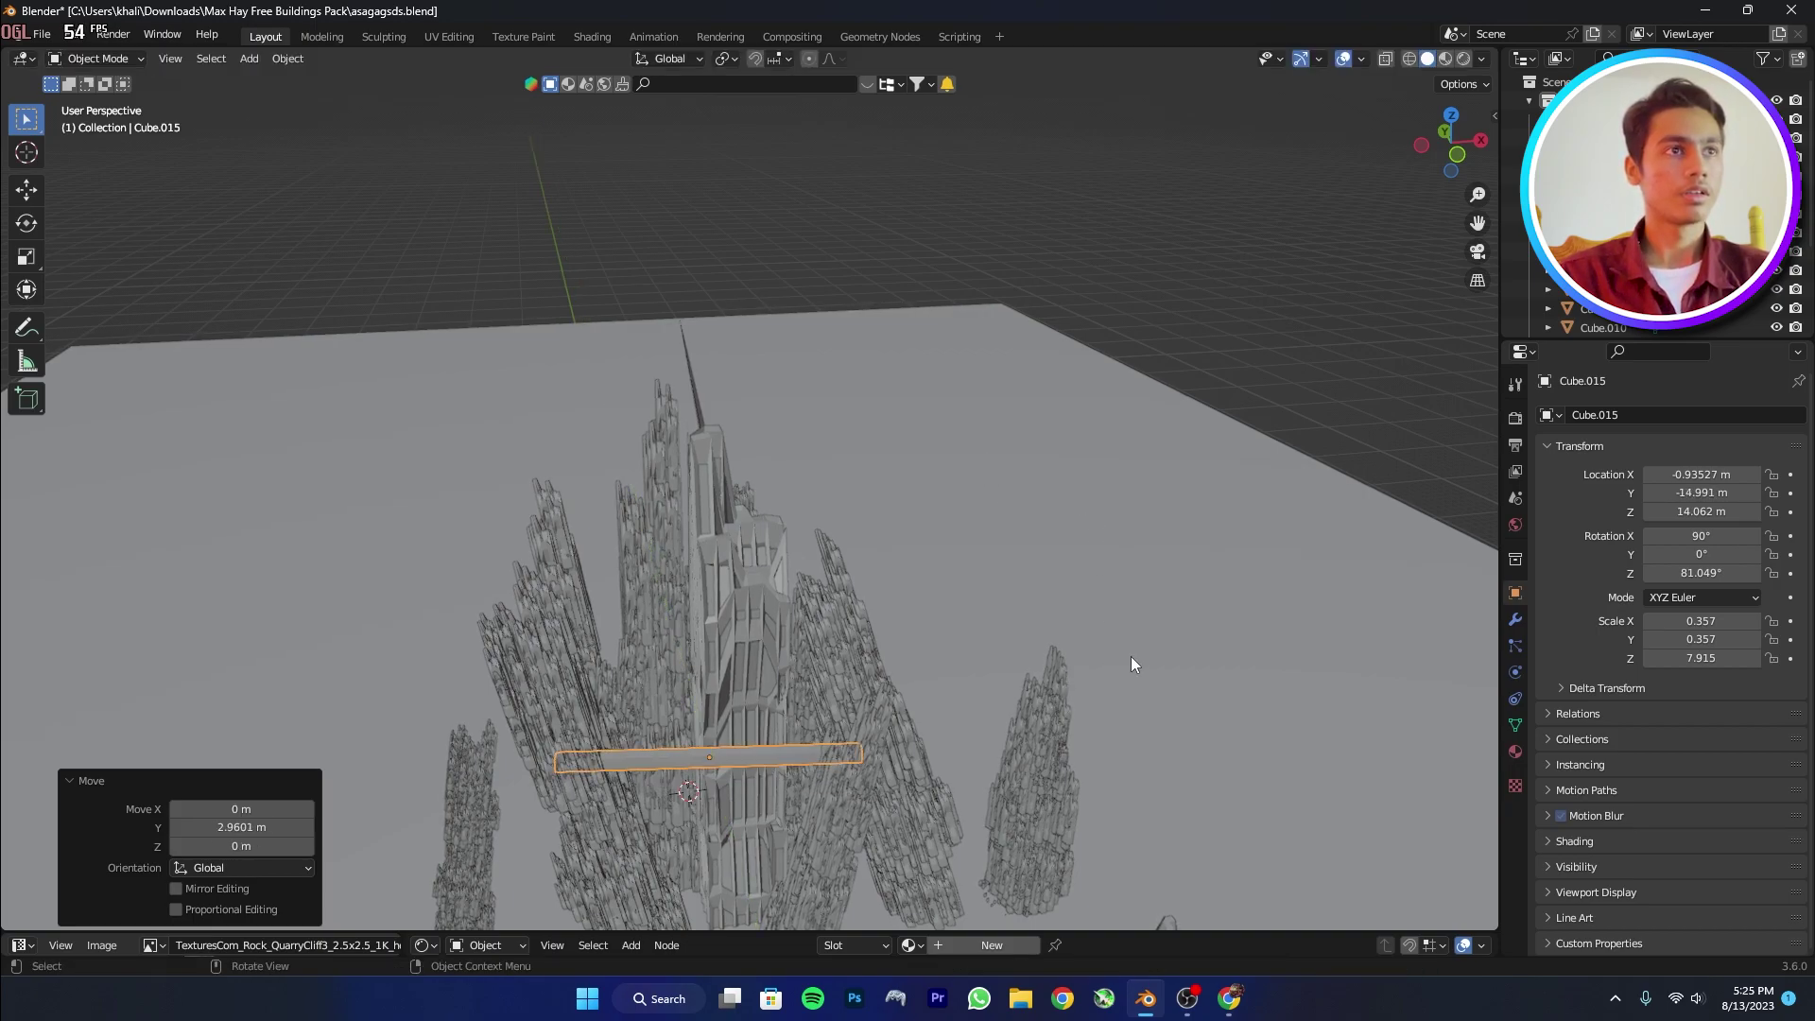
# Make the beam thinner and stretch it along the global X axis by 1.6 so it spans the front pillars.
pyautogui.press('s')
pyautogui.click(1013, 676)
pyautogui.press('s')
pyautogui.click(974, 690)
pyautogui.press('z')
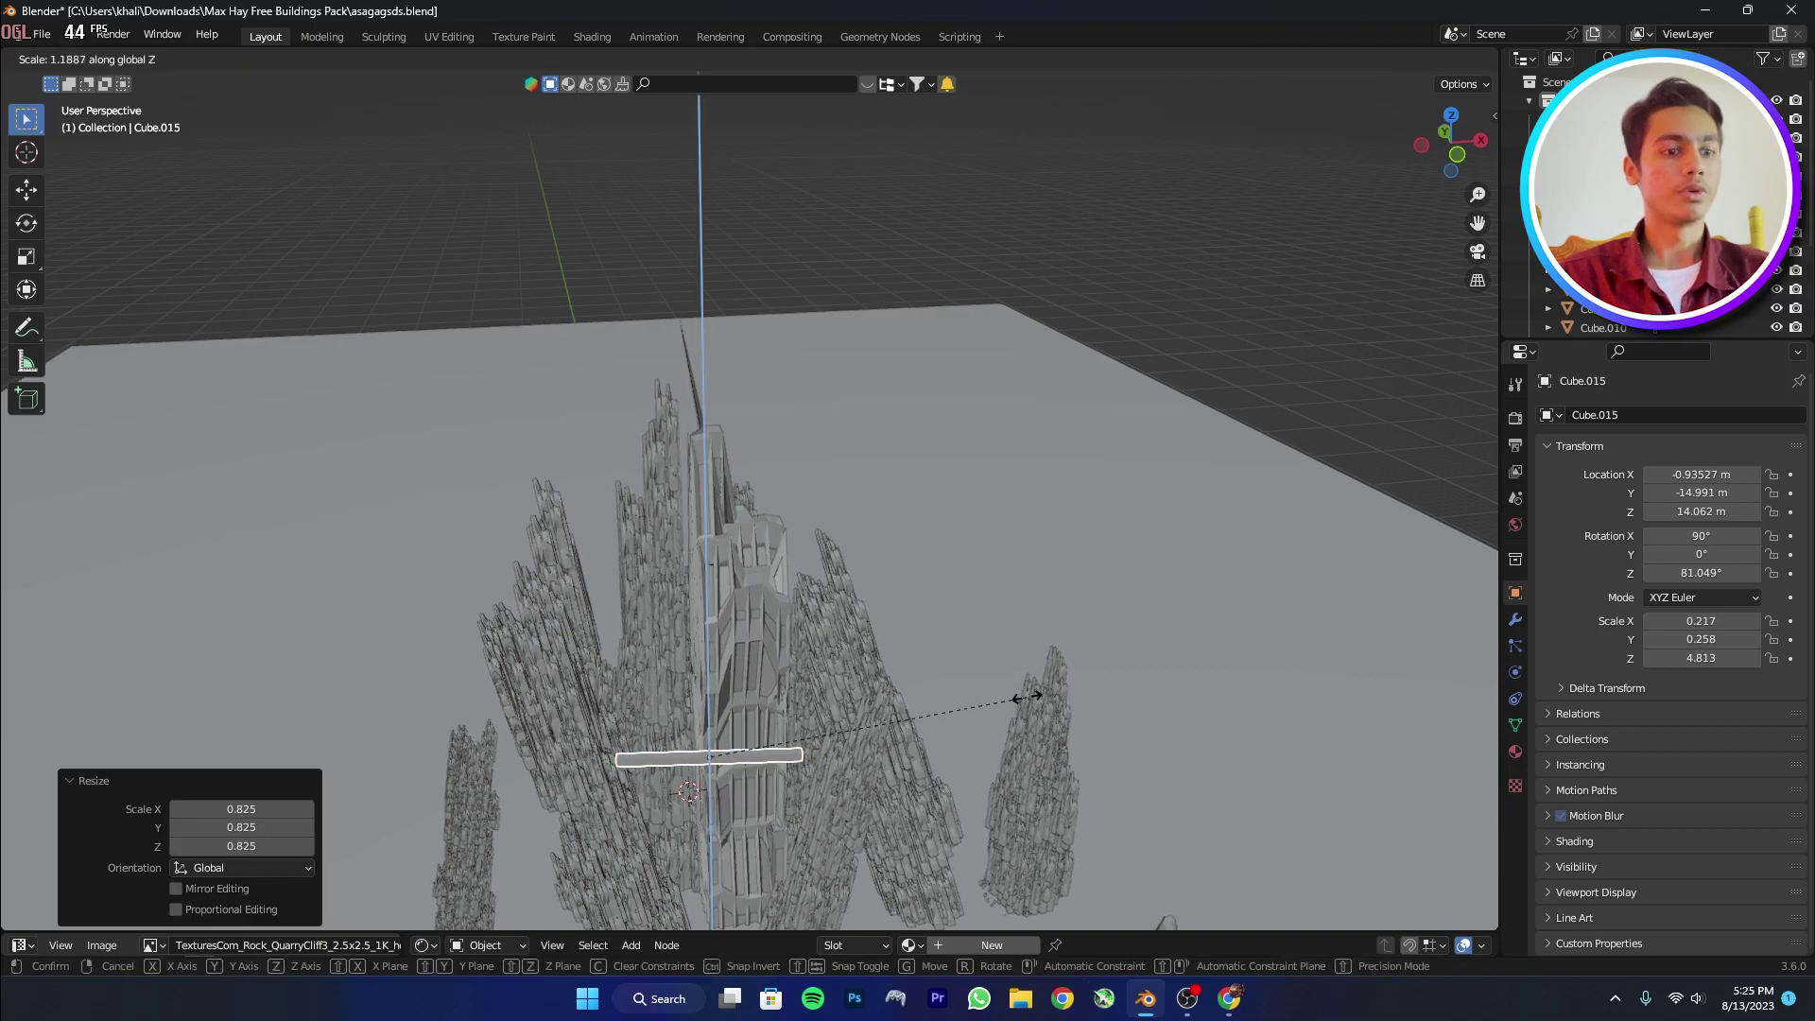
pyautogui.press('y')
pyautogui.press('x')
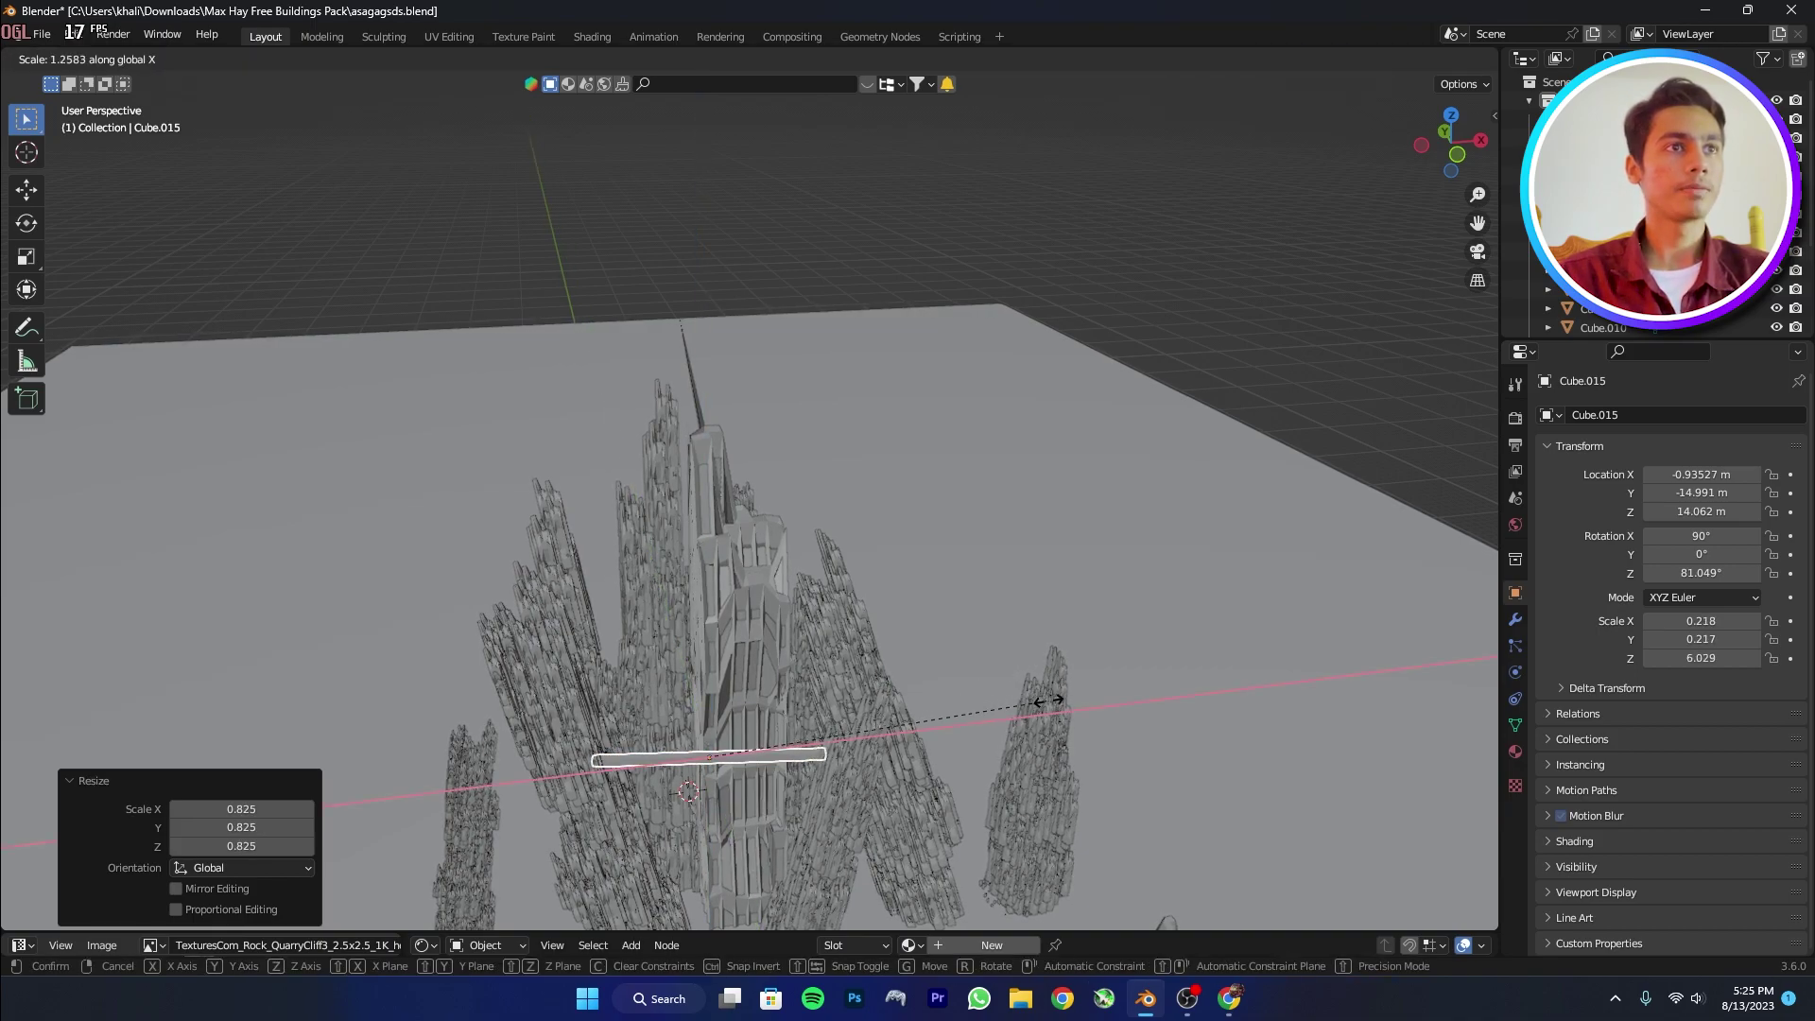
pyautogui.click(1106, 709)
# Copy the modifiers from the tilted front pillar to the beam so it gets the same rocky detail.
pyautogui.moveTo(1104, 706); pyautogui.dragTo(1000, 767, button='middle')
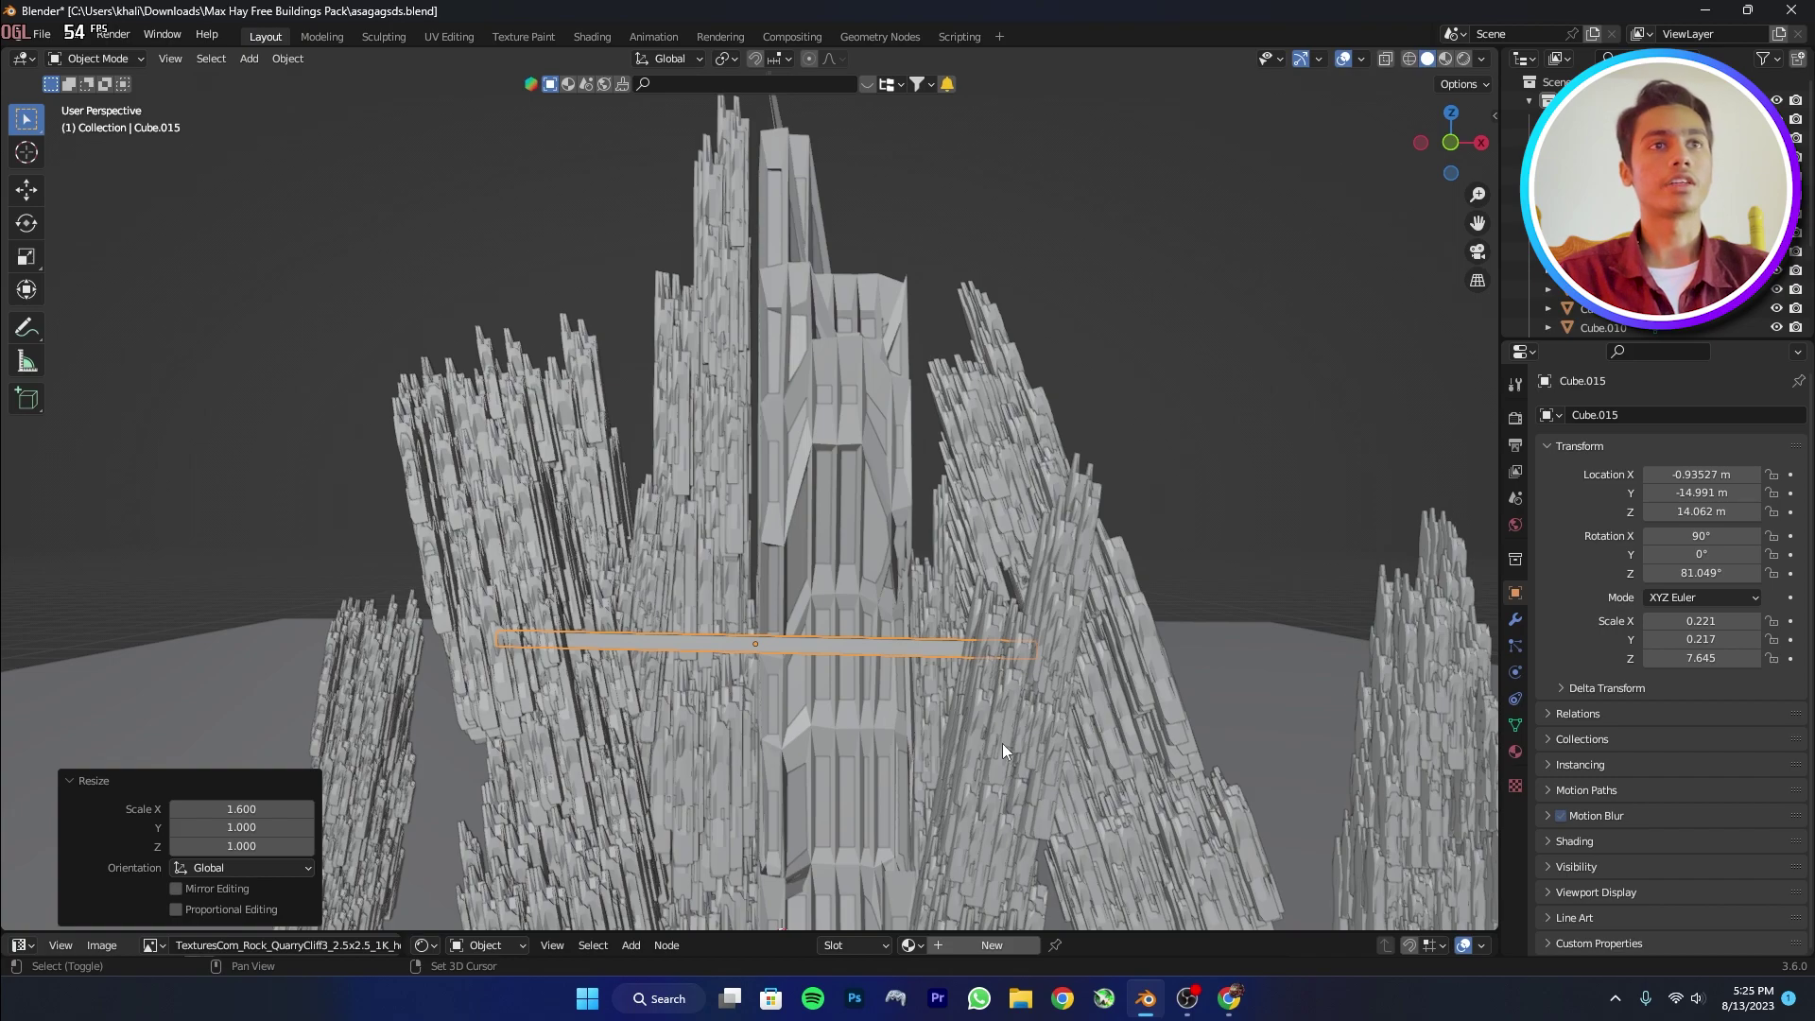
pyautogui.keyDown('shift'); pyautogui.click(1002, 743); pyautogui.keyUp('shift')
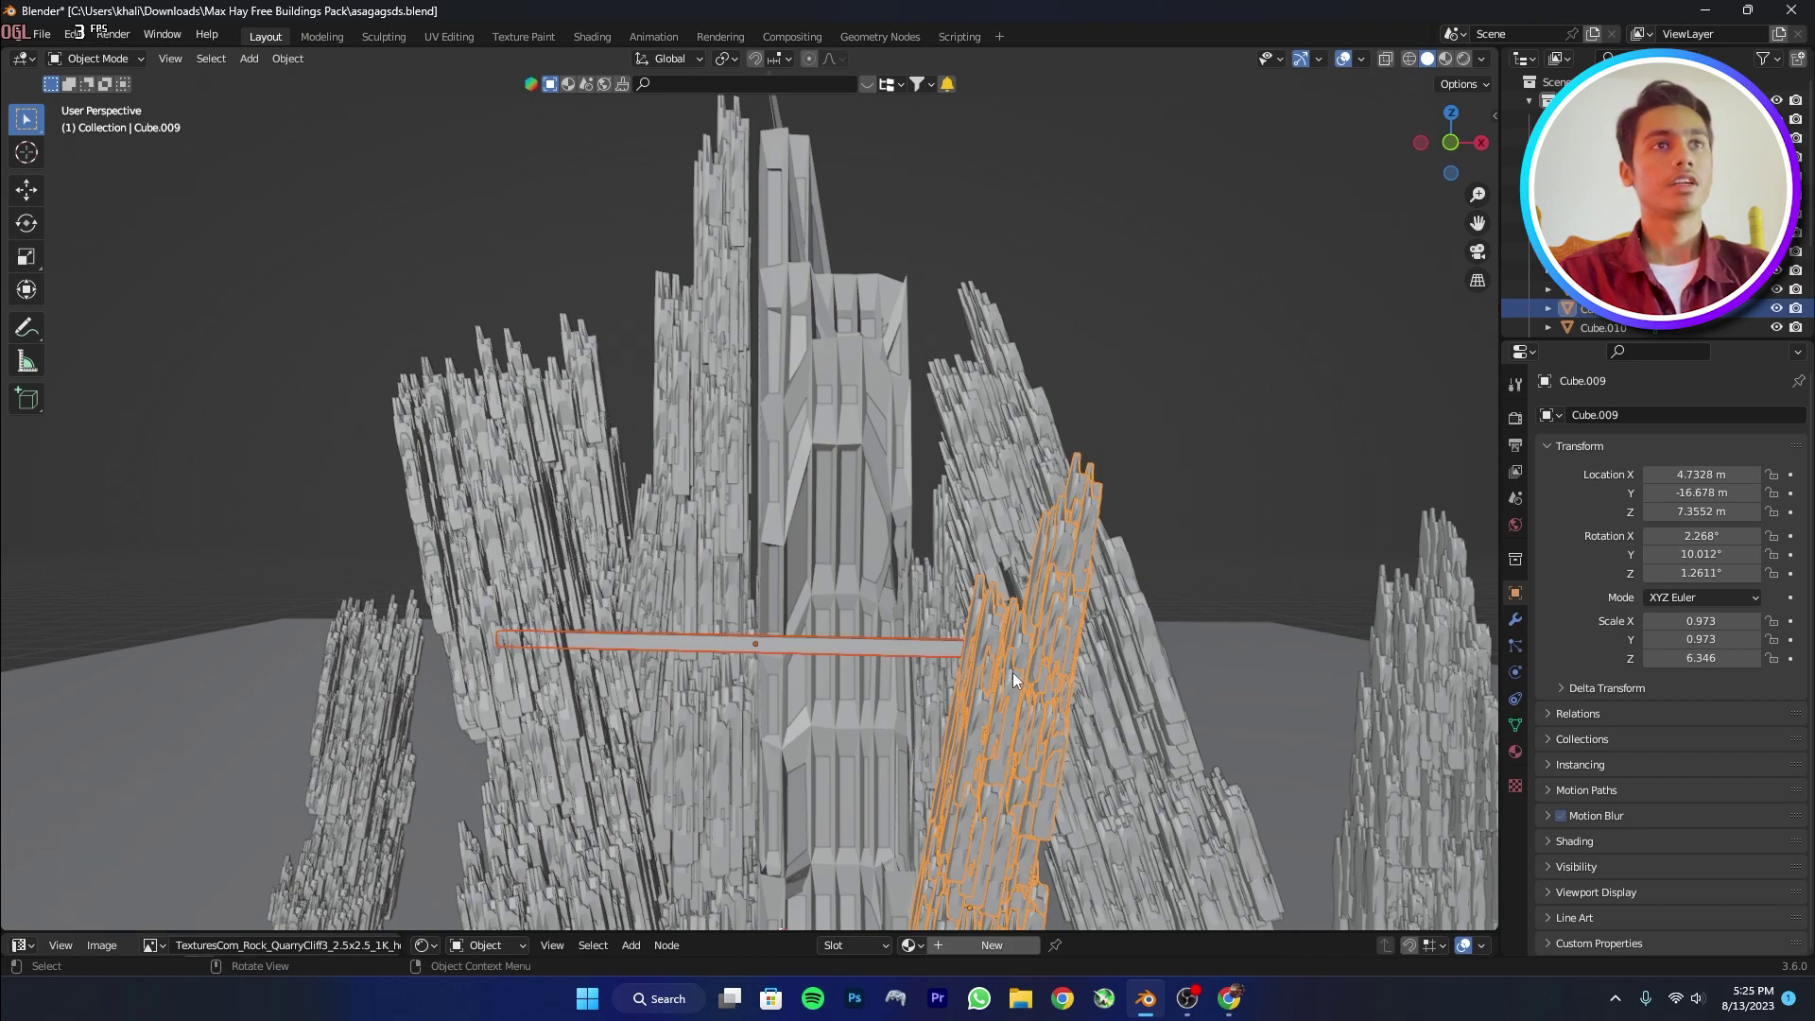
pyautogui.hotkey('ctrl', 'l')
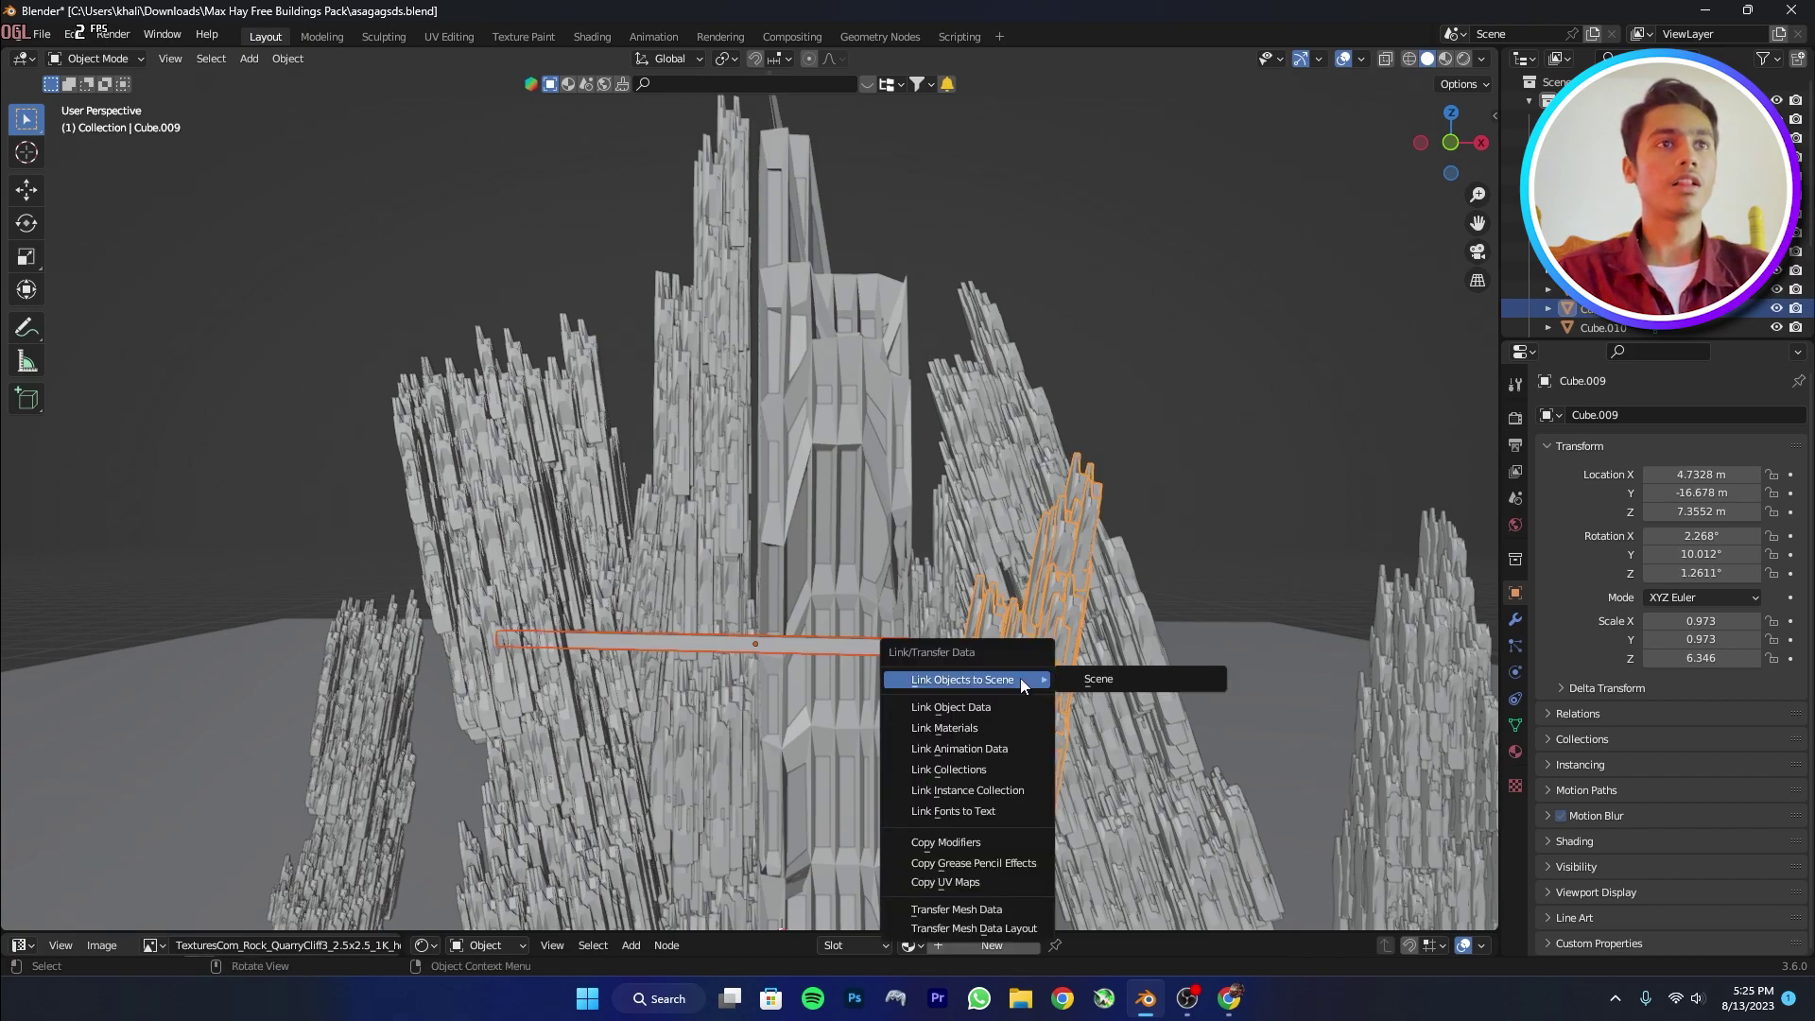
pyautogui.click(976, 842)
pyautogui.scroll(5, 845, 664)
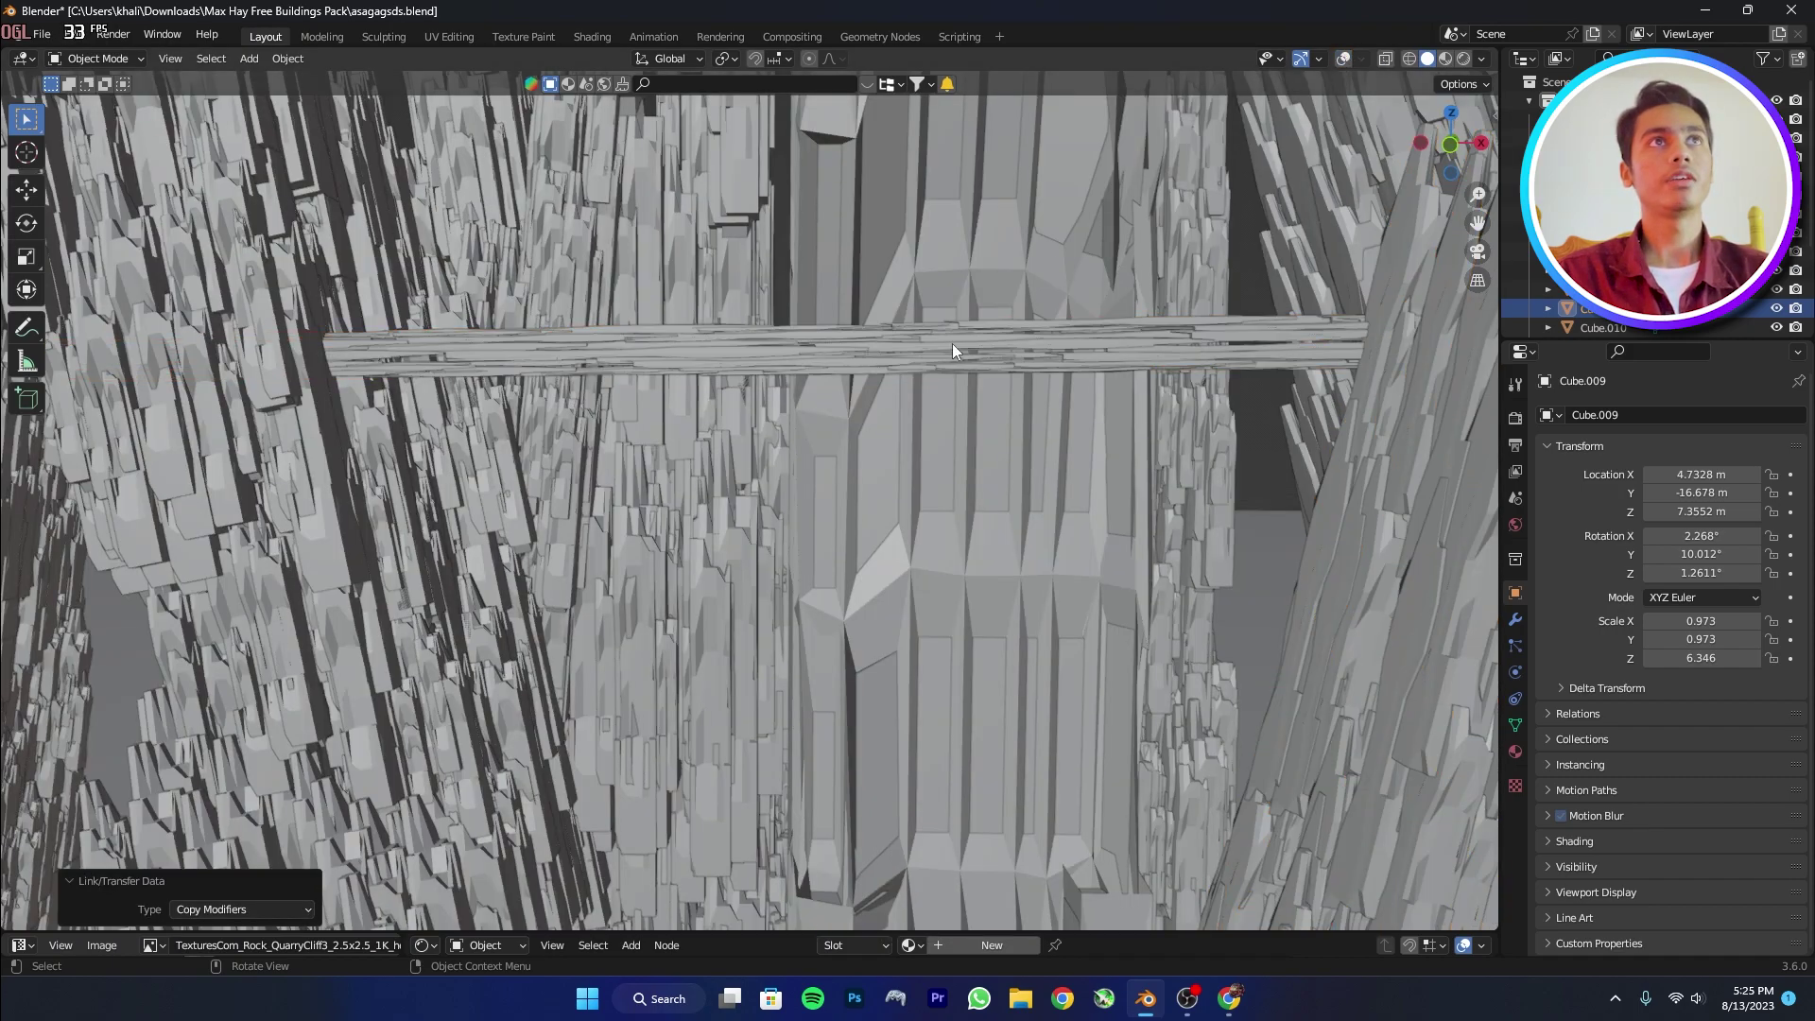
pyautogui.scroll(3, 953, 345)
pyautogui.scroll(-8, 925, 367)
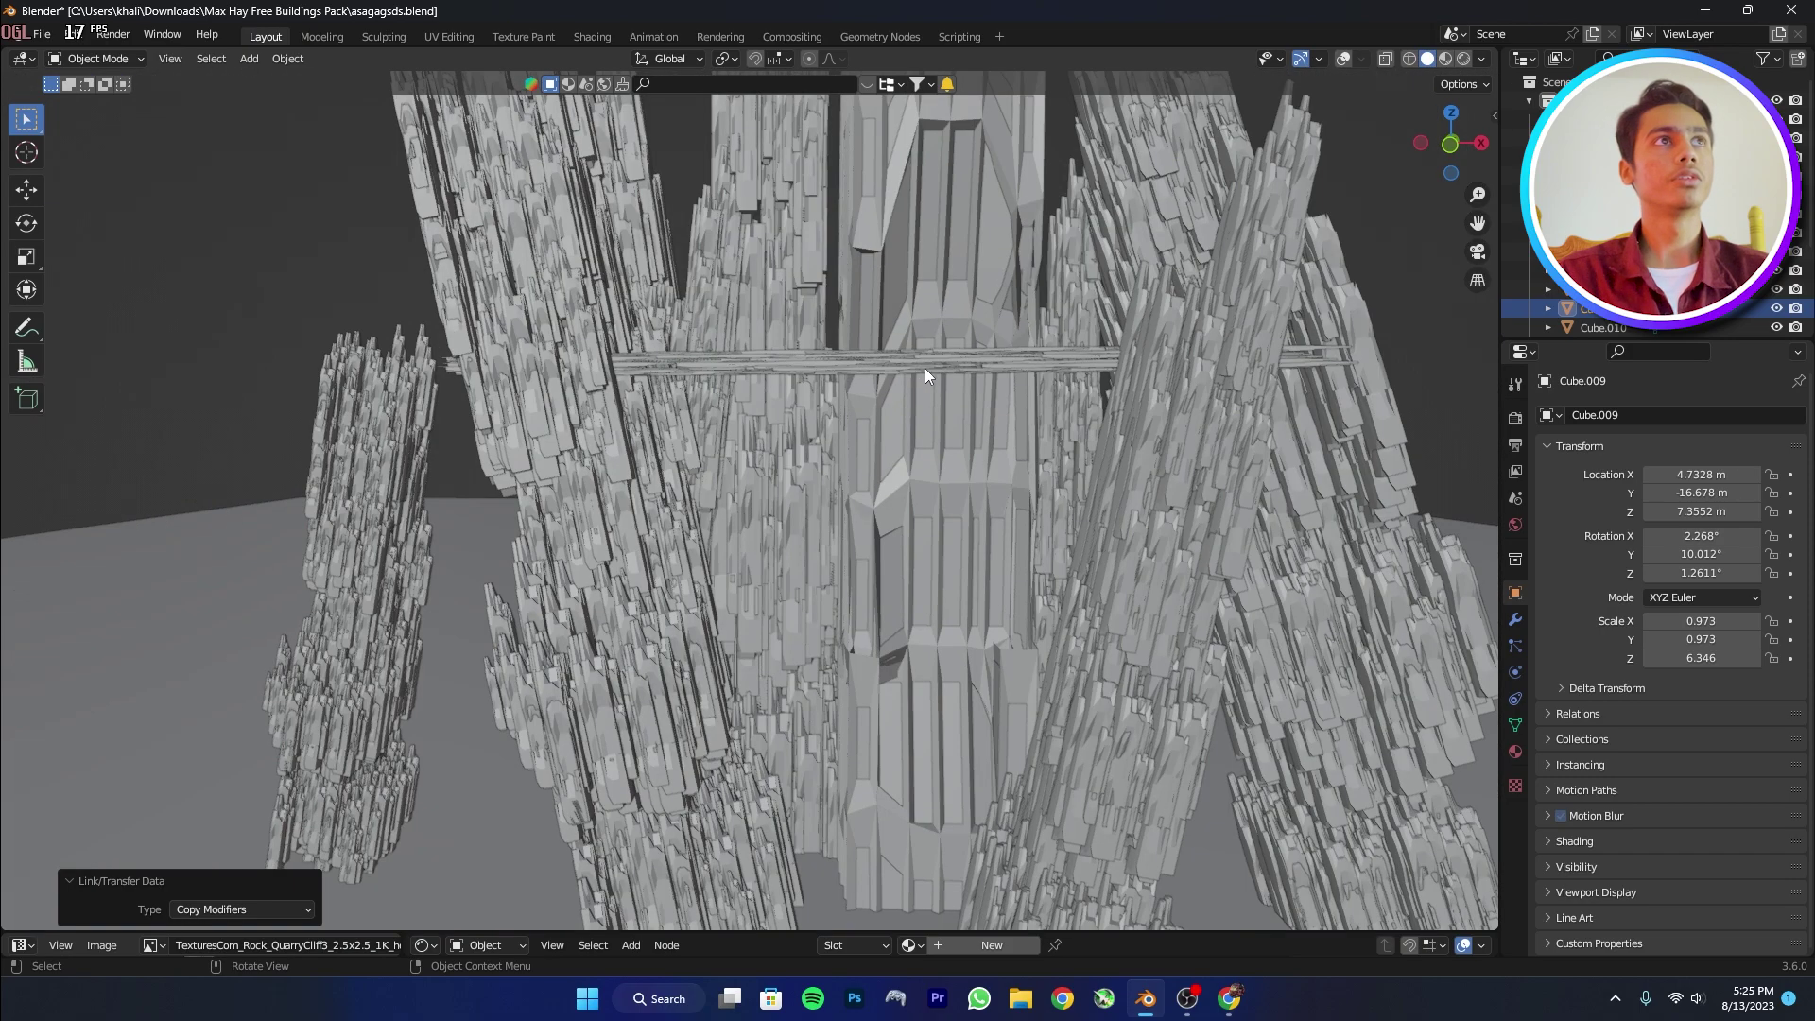
# Scale the rocky beam down uniformly by a factor of about 0.832.
pyautogui.click(968, 432)
pyautogui.press('s')
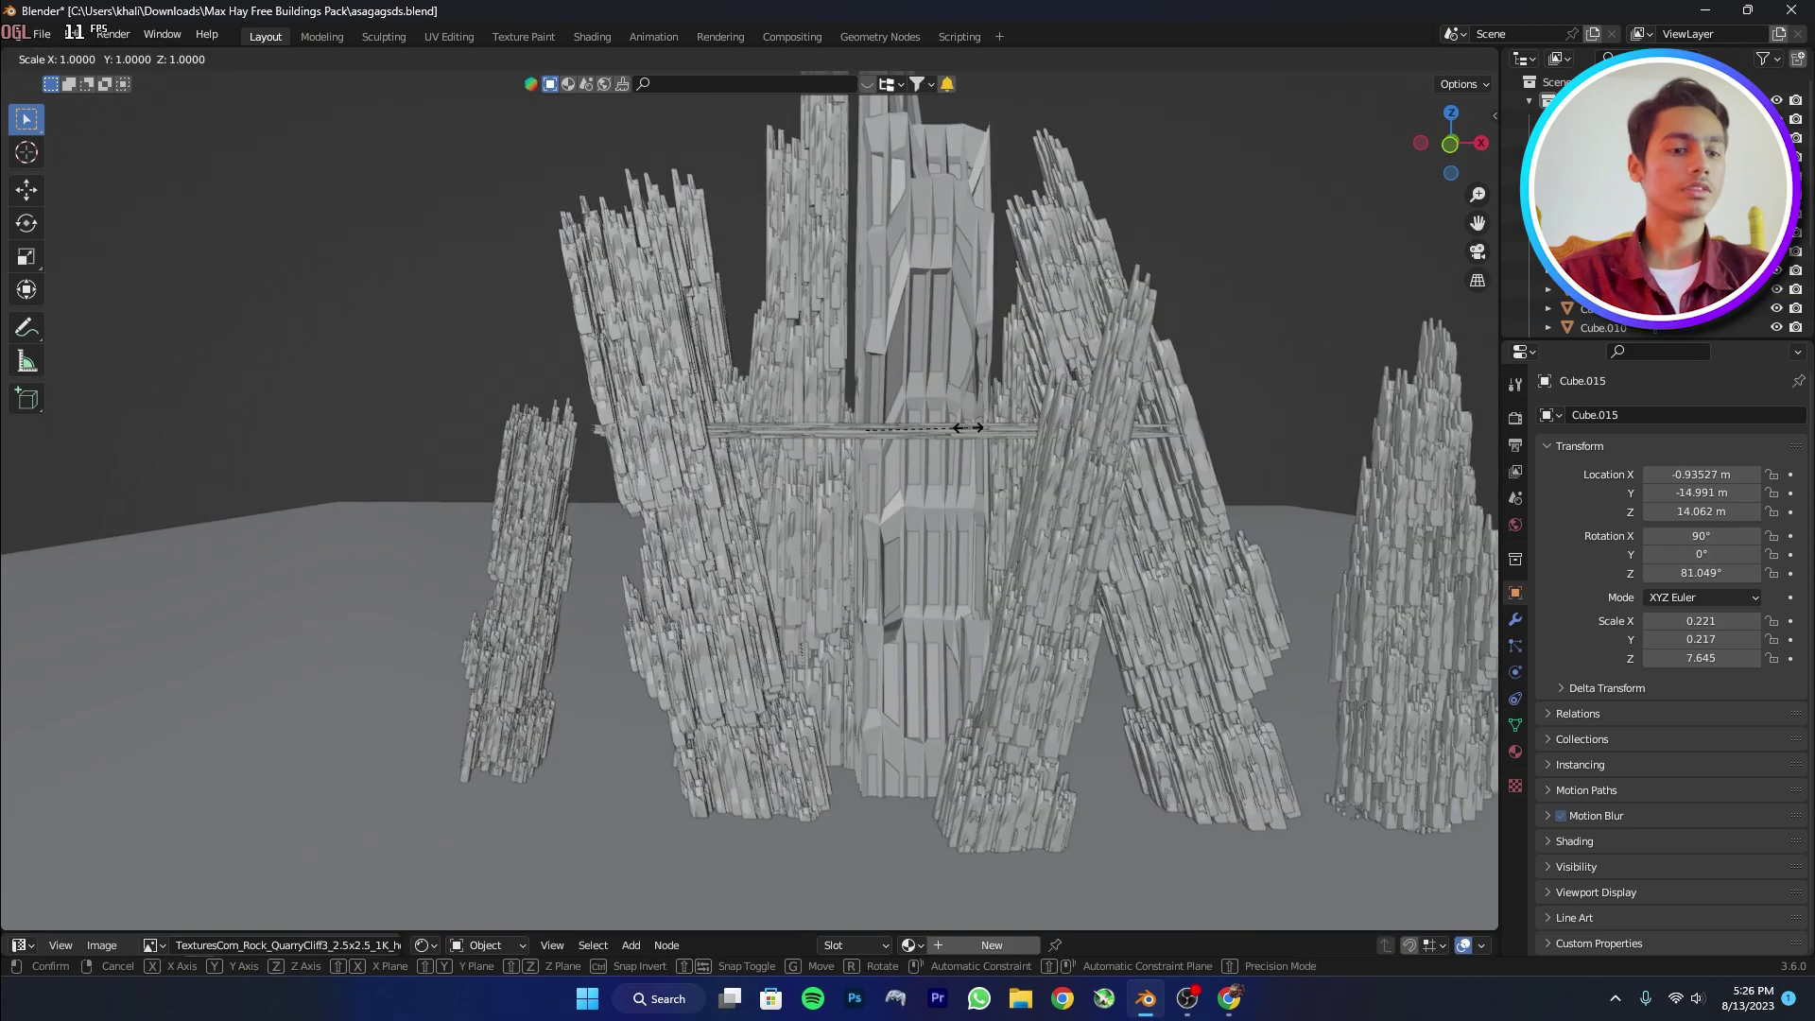
pyautogui.press('y')
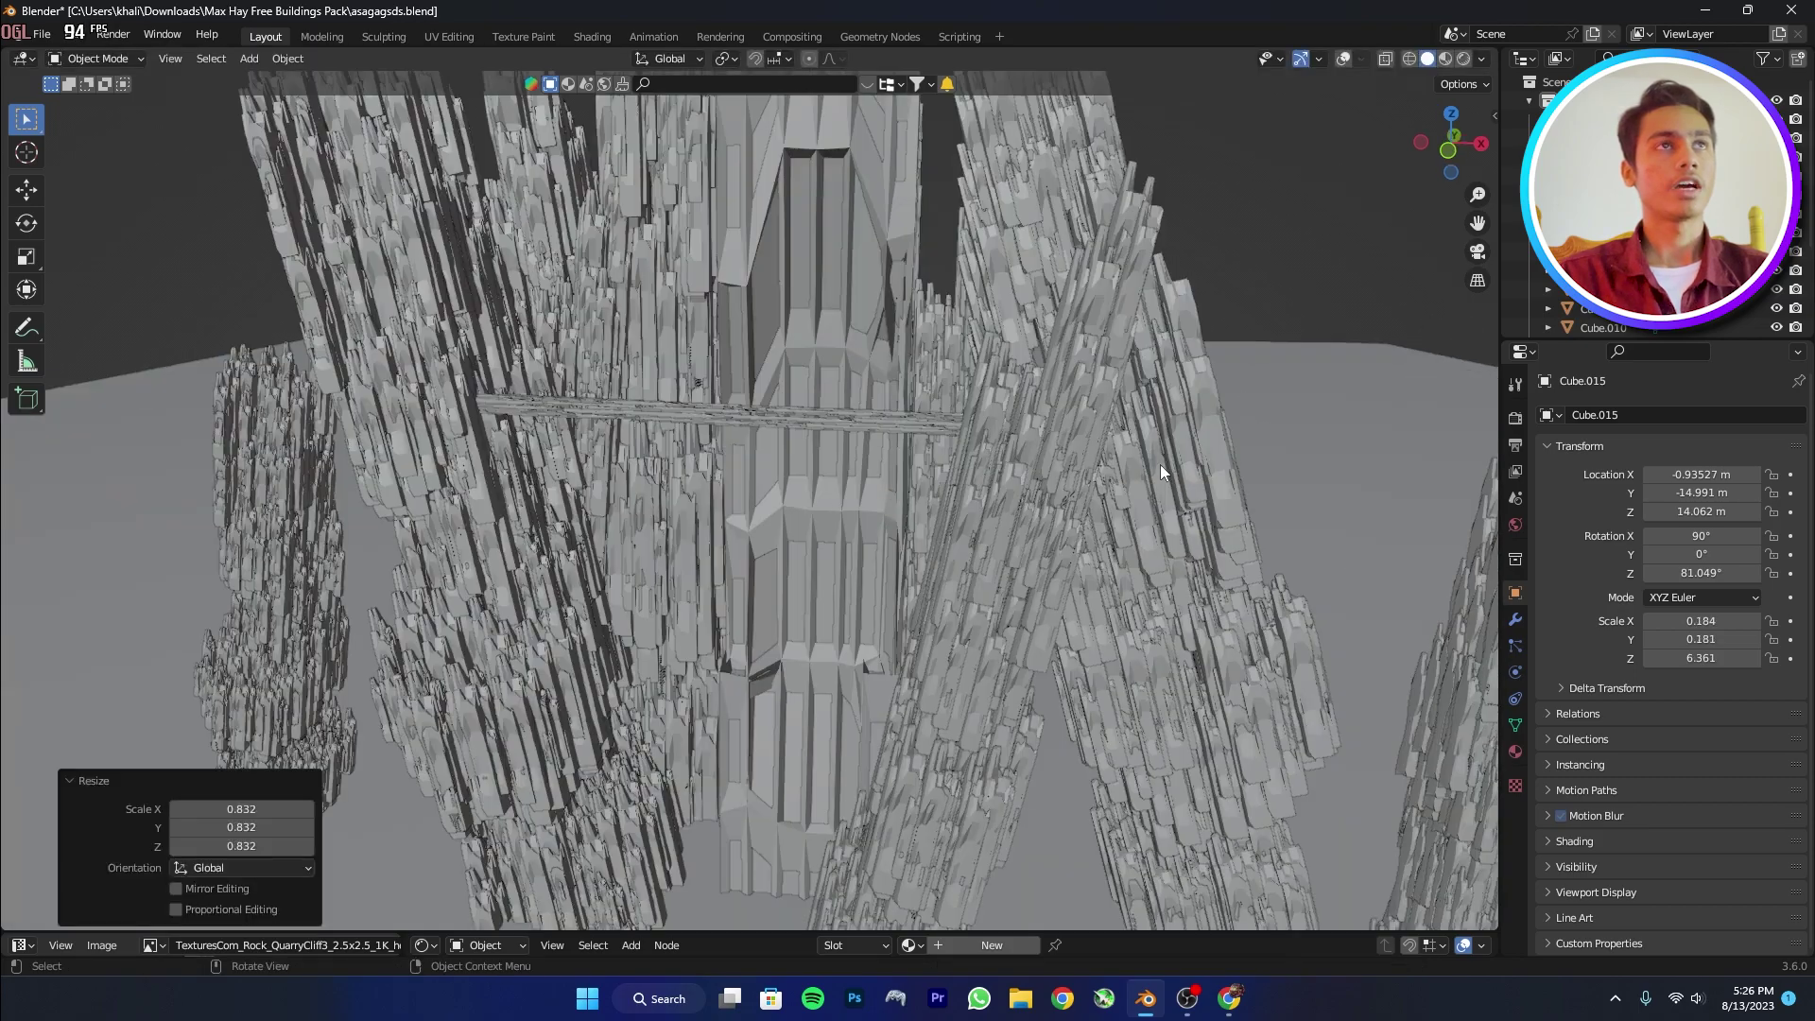
# Duplicate the beam, lower the copy about 1.21 m along Z beneath the original, and save the file.
pyautogui.moveTo(1159, 463); pyautogui.dragTo(1420, 391, button='middle')
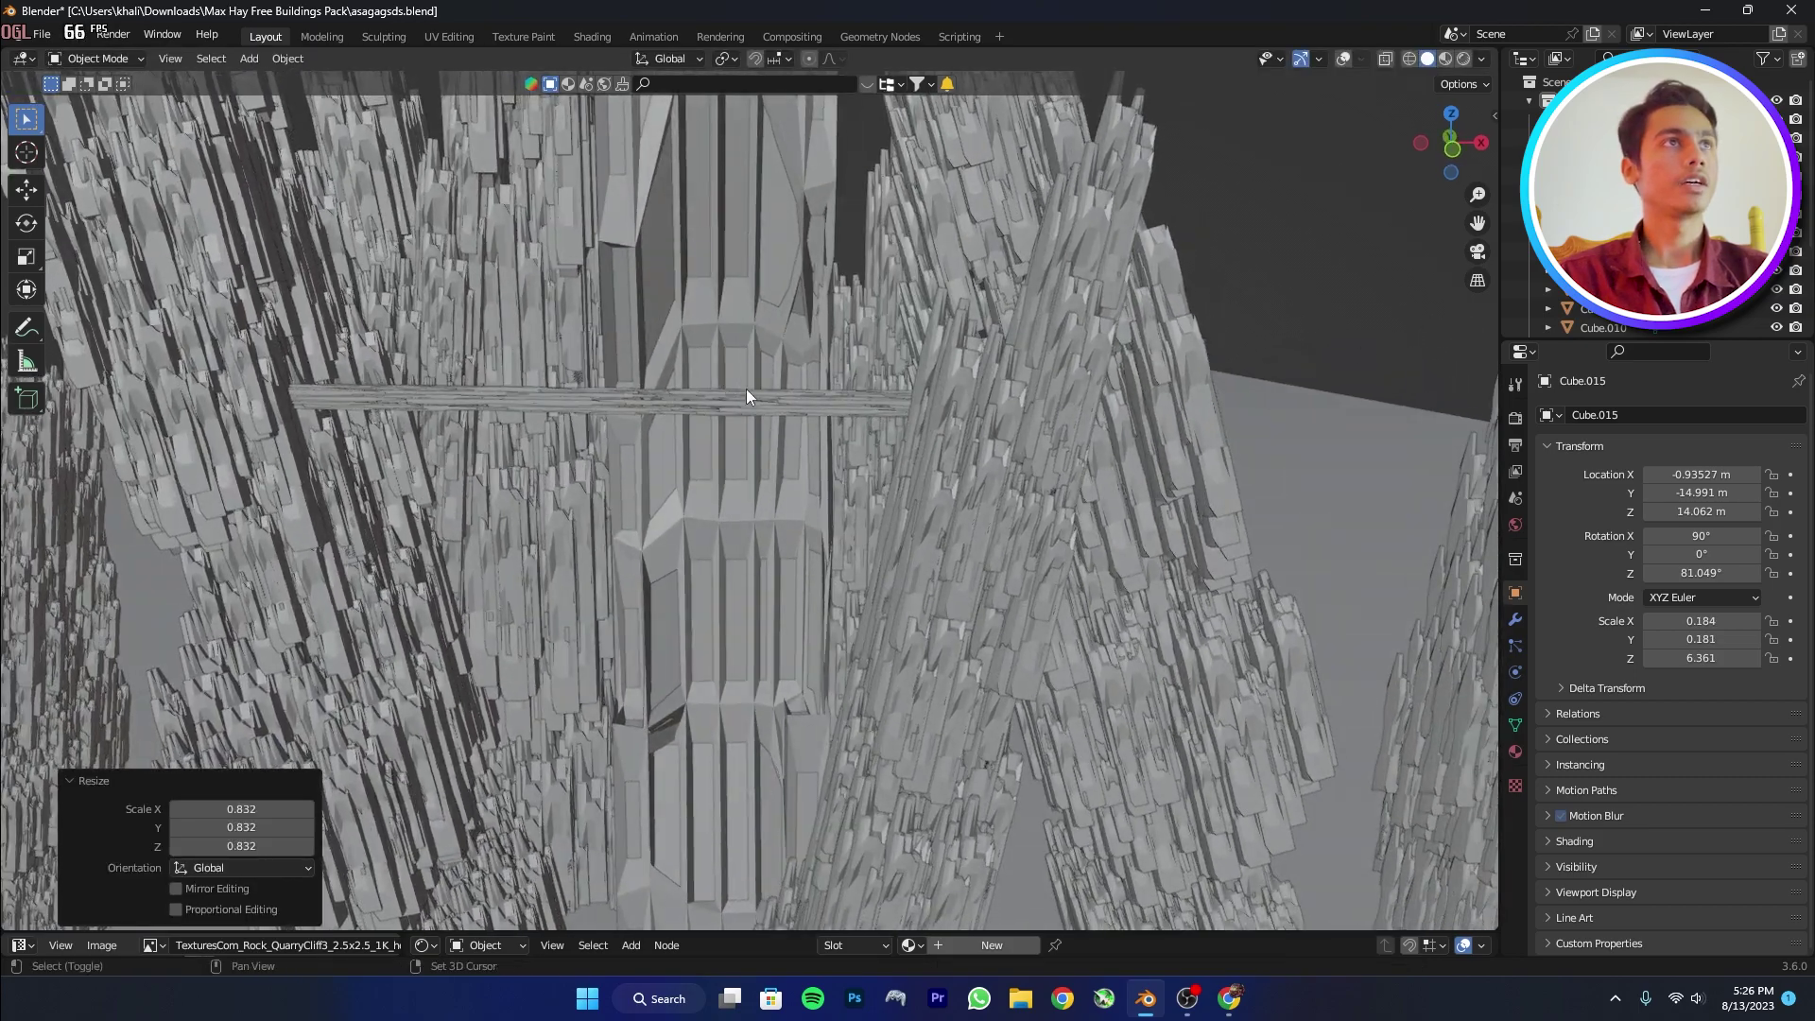
pyautogui.keyDown('shift'); pyautogui.moveTo(735, 384); pyautogui.dragTo(858, 464, button='middle'); pyautogui.keyUp('shift')
pyautogui.scroll(-1, 859, 463)
pyautogui.moveTo(856, 306); pyautogui.dragTo(861, 292, button='middle')
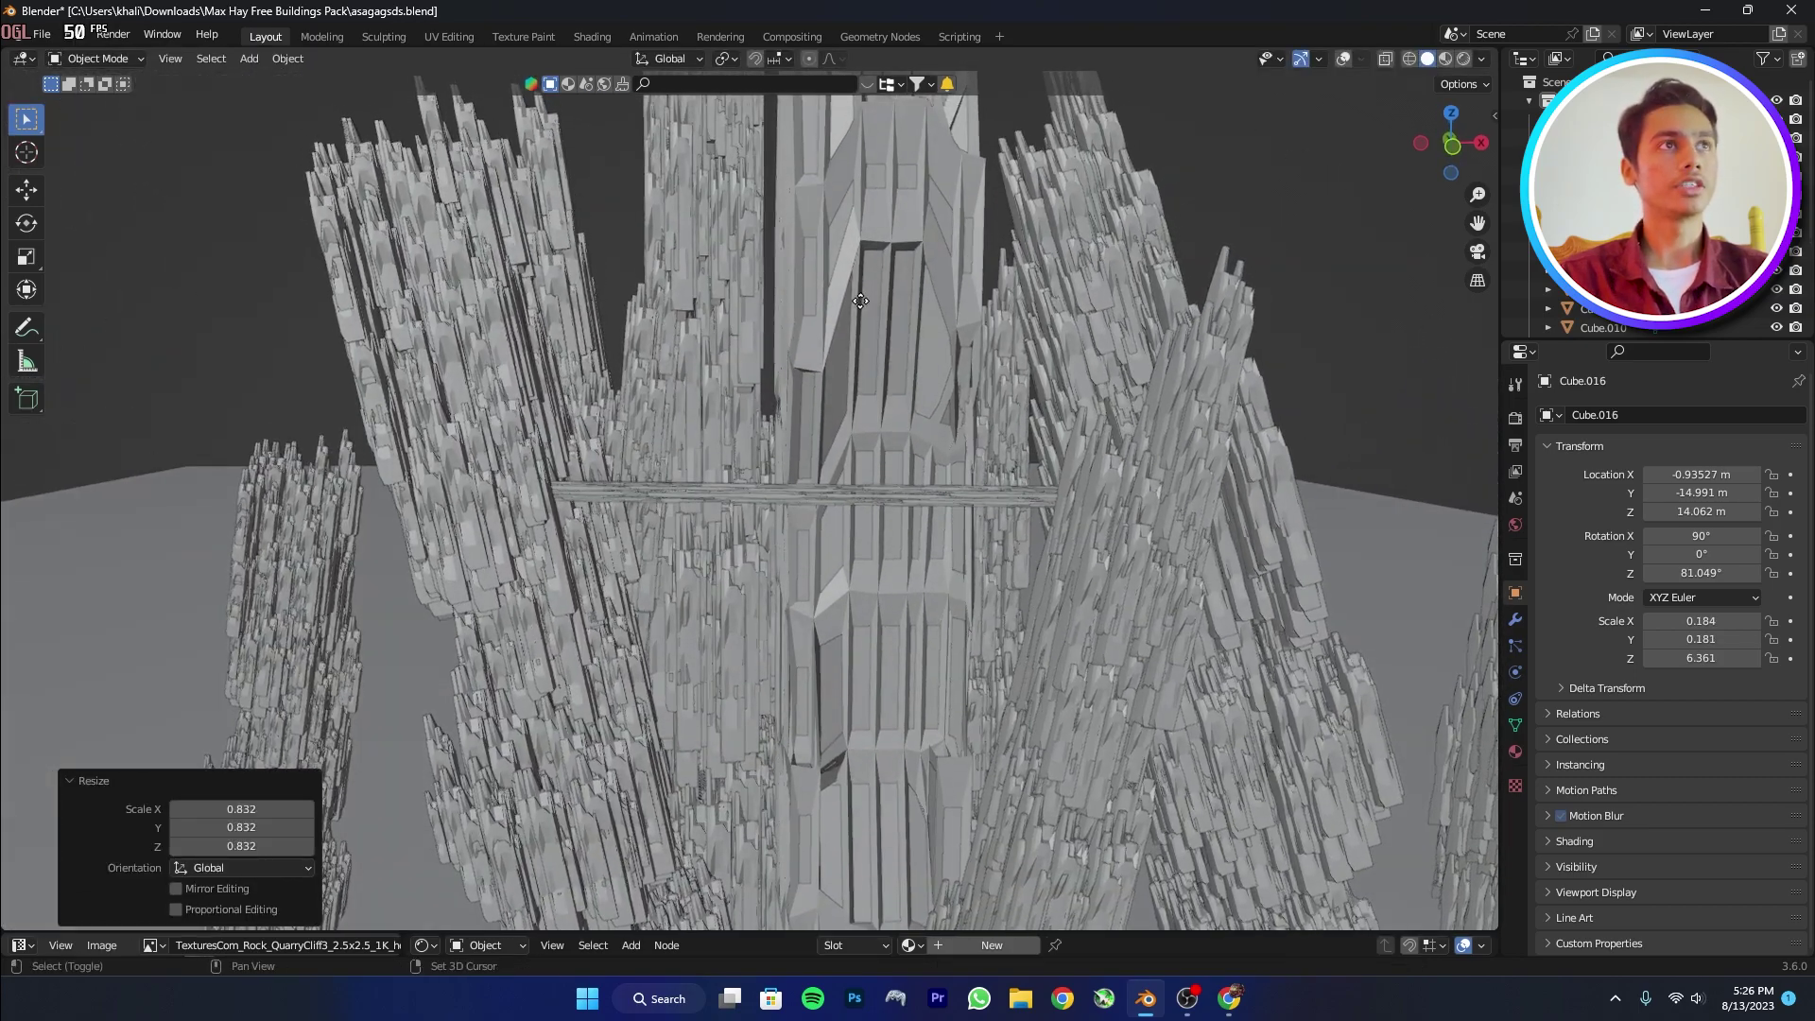
pyautogui.hotkey('shift', 'd')
pyautogui.press('x')
pyautogui.rightClick(861, 331)
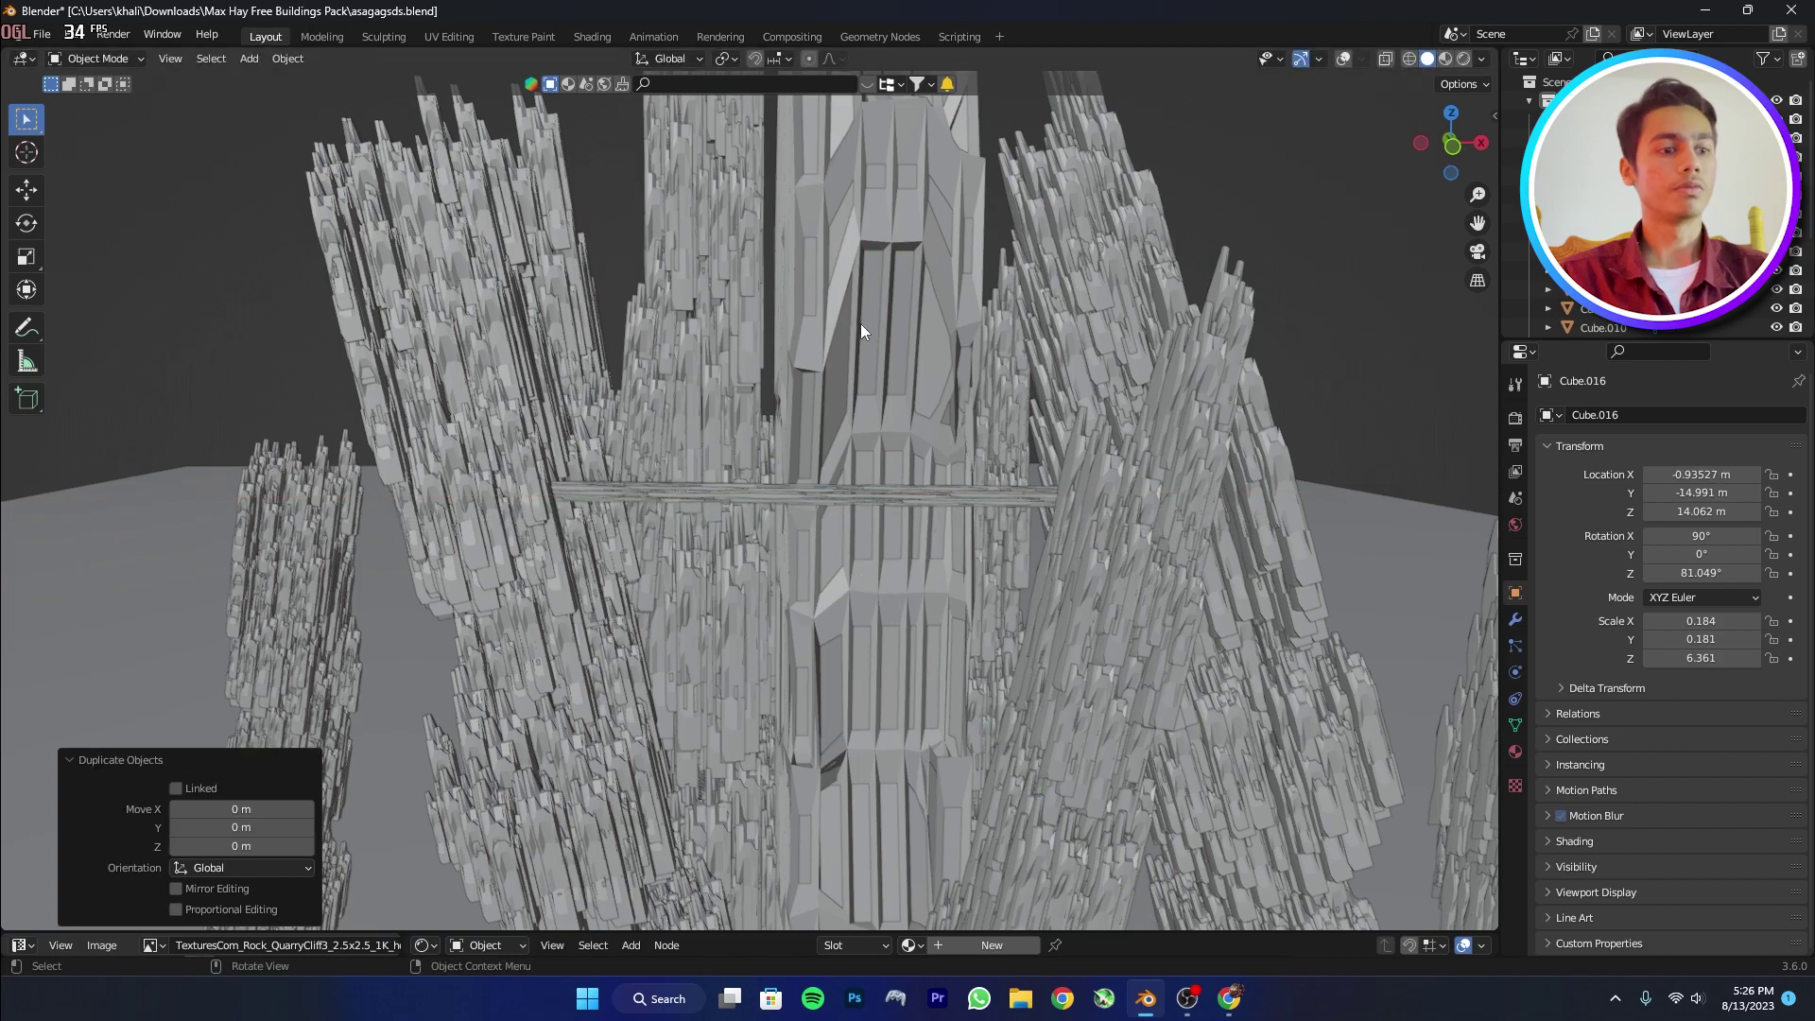
pyautogui.press('g')
pyautogui.press('z')
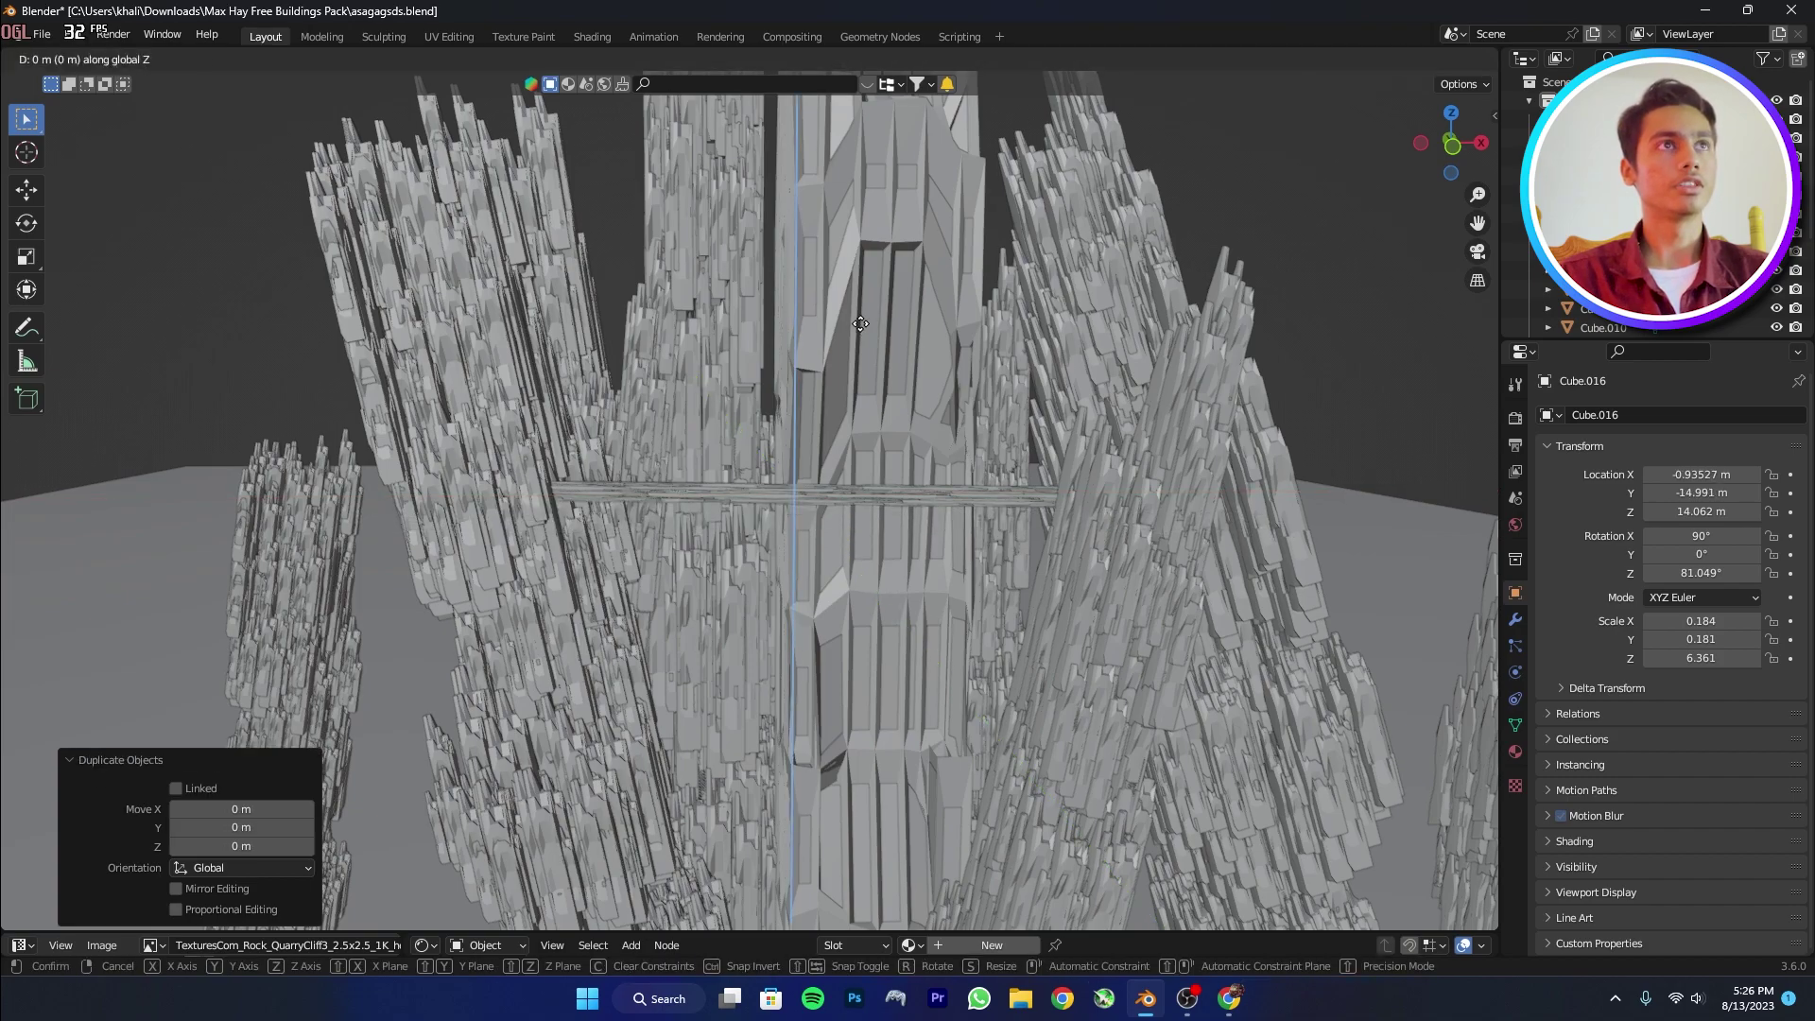
pyautogui.click(861, 381)
pyautogui.hotkey('ctrl', 's')
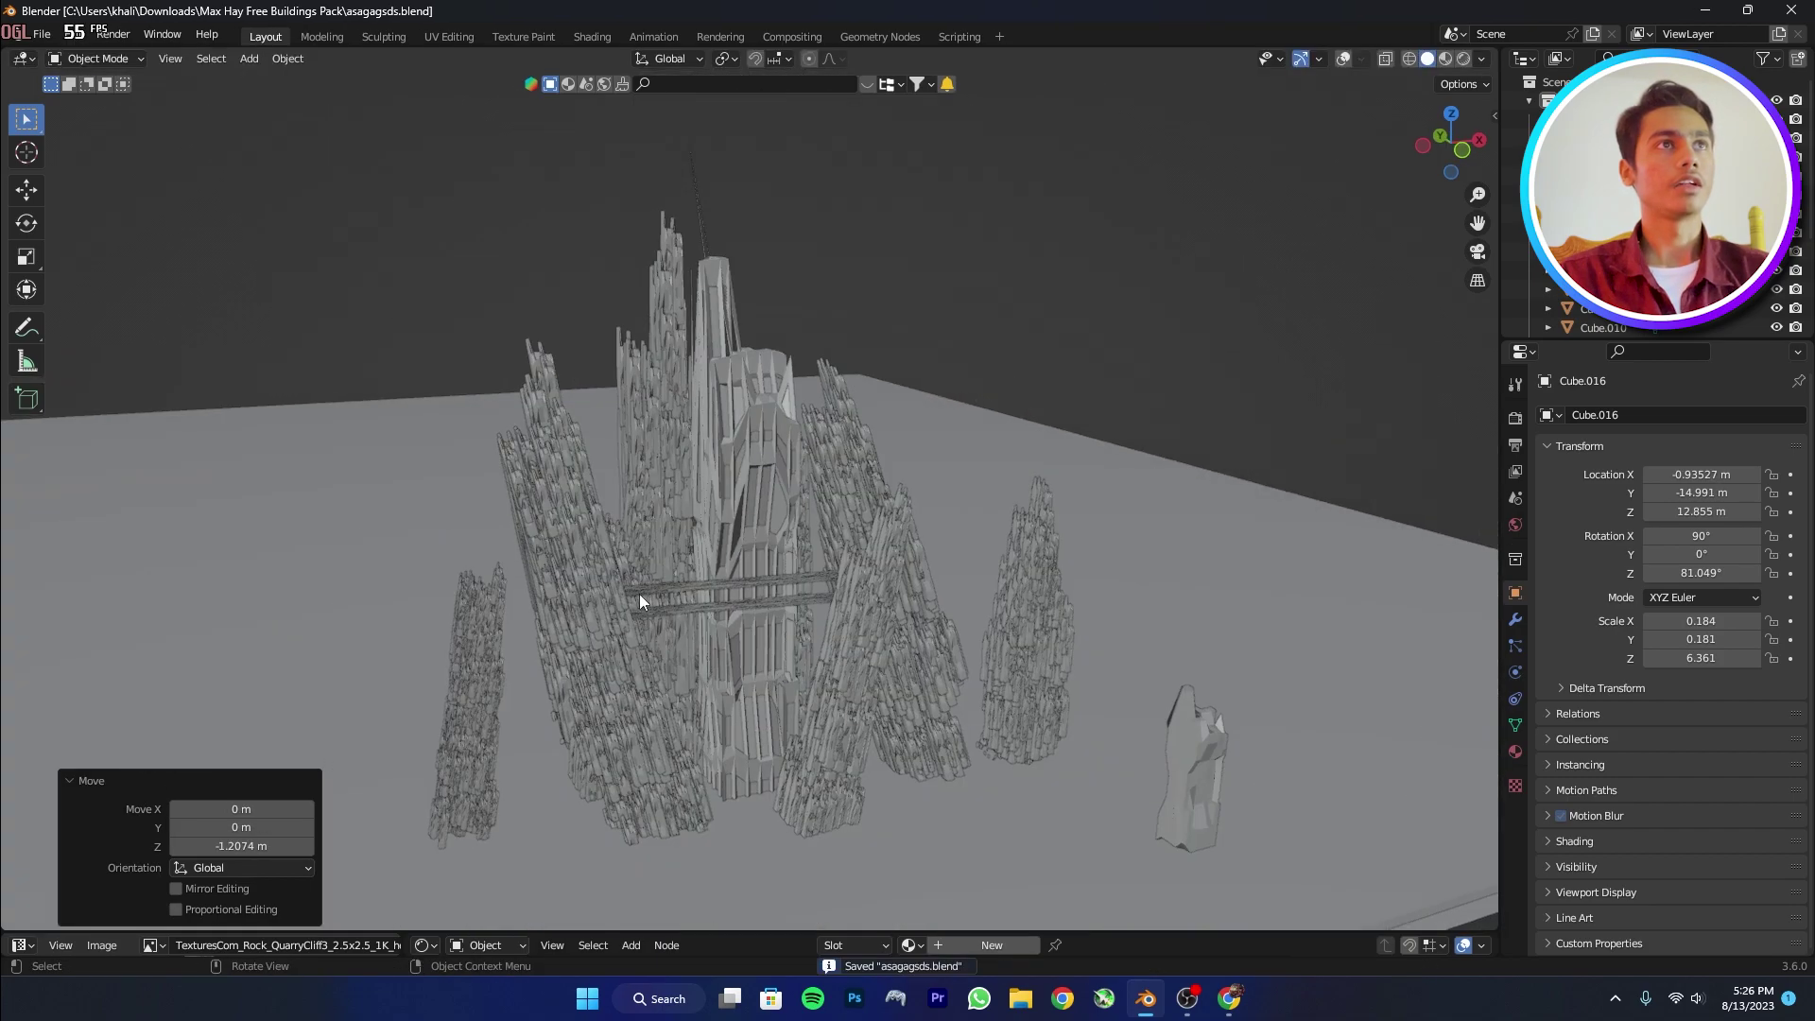
# Select both beams and duplicate them, placing the copies closer to the tower.
pyautogui.moveTo(639, 594); pyautogui.dragTo(613, 8, button='middle')
pyautogui.scroll(1, 728, 565)
pyautogui.click(724, 563)
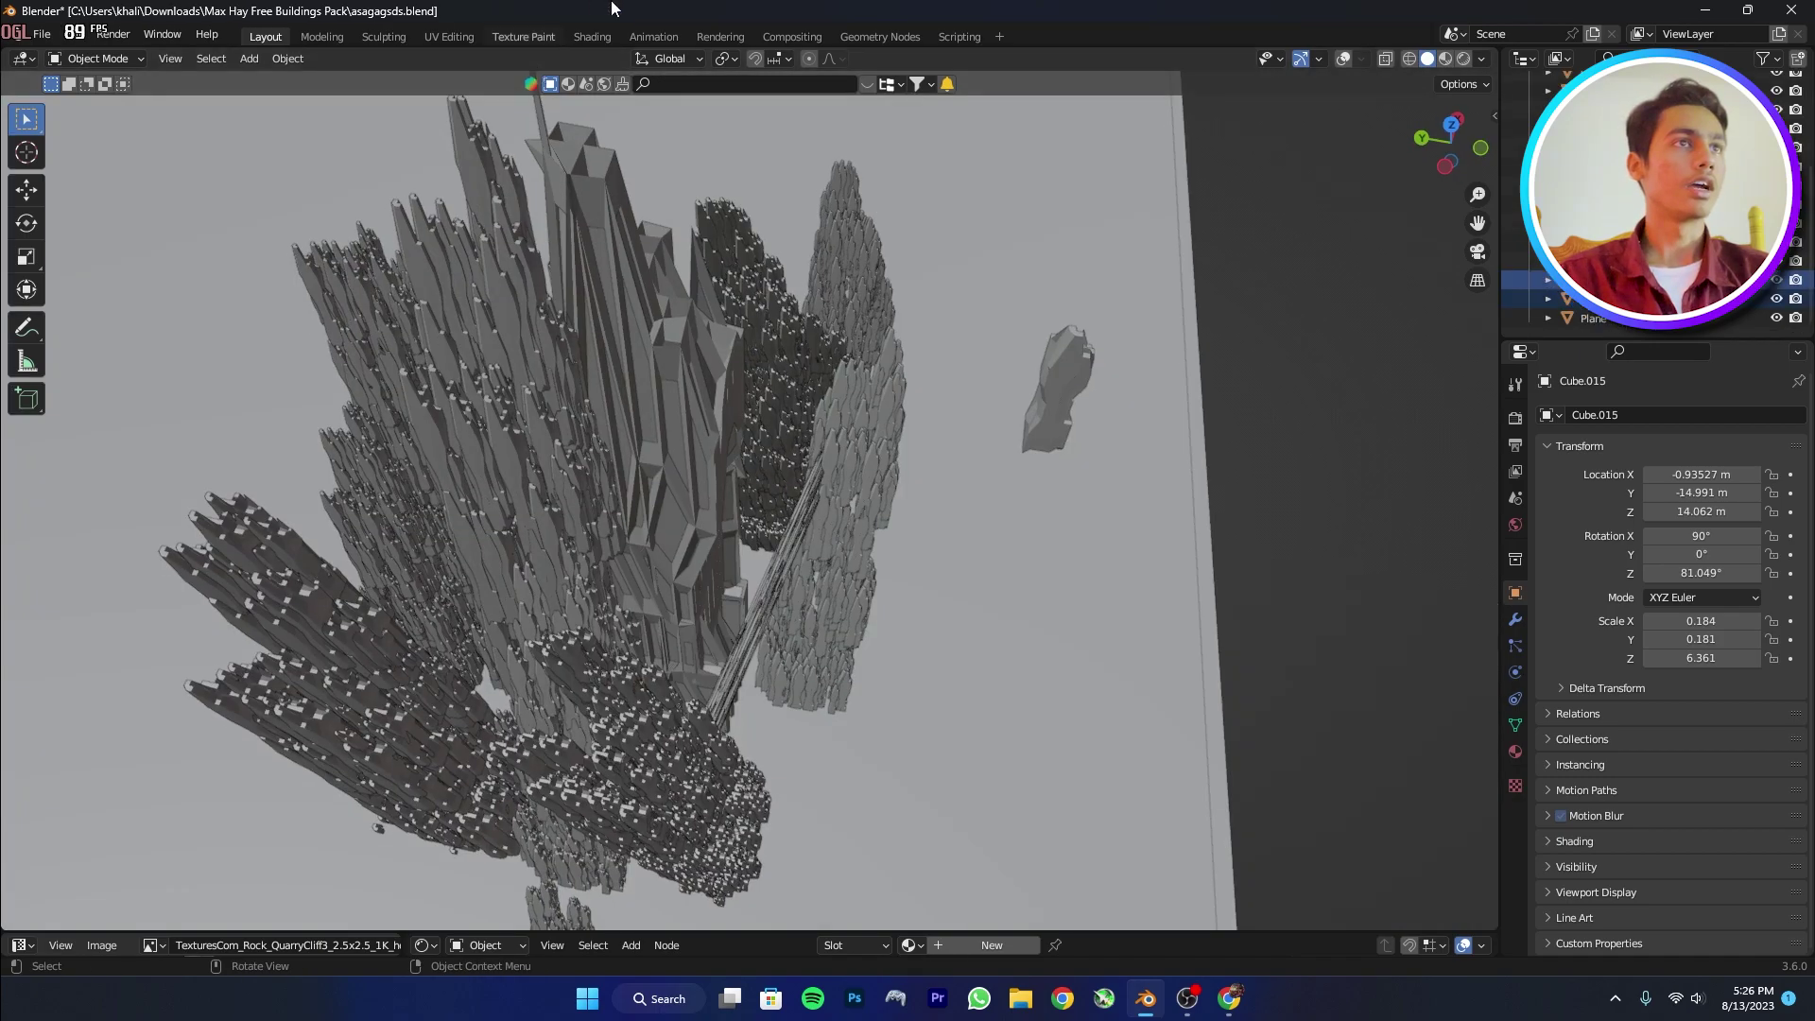
pyautogui.moveTo(839, 450); pyautogui.dragTo(753, 502, button='middle')
pyautogui.hotkey('shift', 'd')
pyautogui.click(692, 364)
# Rotate the copied beams around Z to about 53.7°, lower them to about 14.8 m height, and save the file.
pyautogui.moveTo(692, 364); pyautogui.dragTo(1346, 448, button='middle')
pyautogui.press('r')
pyautogui.press('z')
pyautogui.click(1042, 541)
pyautogui.press('g')
pyautogui.click(1023, 410)
pyautogui.click(1004, 622)
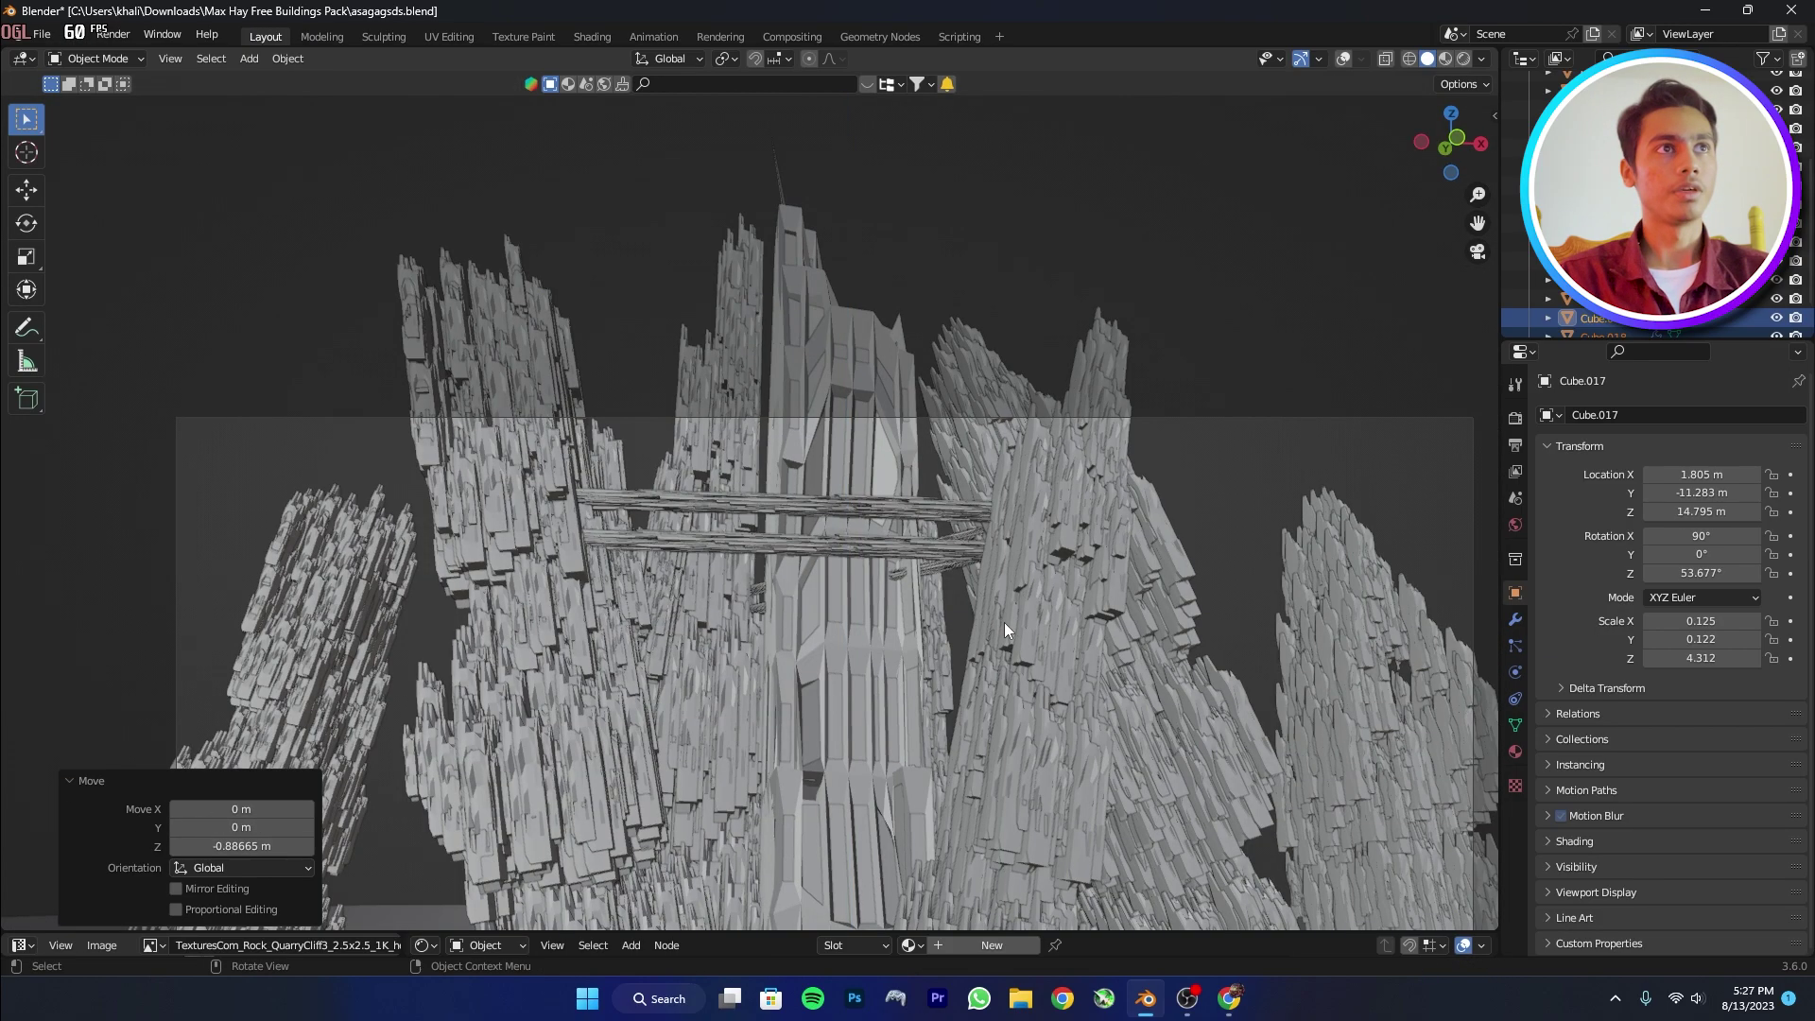
pyautogui.hotkey('ctrl', 's')
# Add a path curve at the scene origin and raise it about 8.55 m along Z.
pyautogui.moveTo(994, 536); pyautogui.dragTo(814, 478, button='middle')
pyautogui.hotkey('shift', 'a')
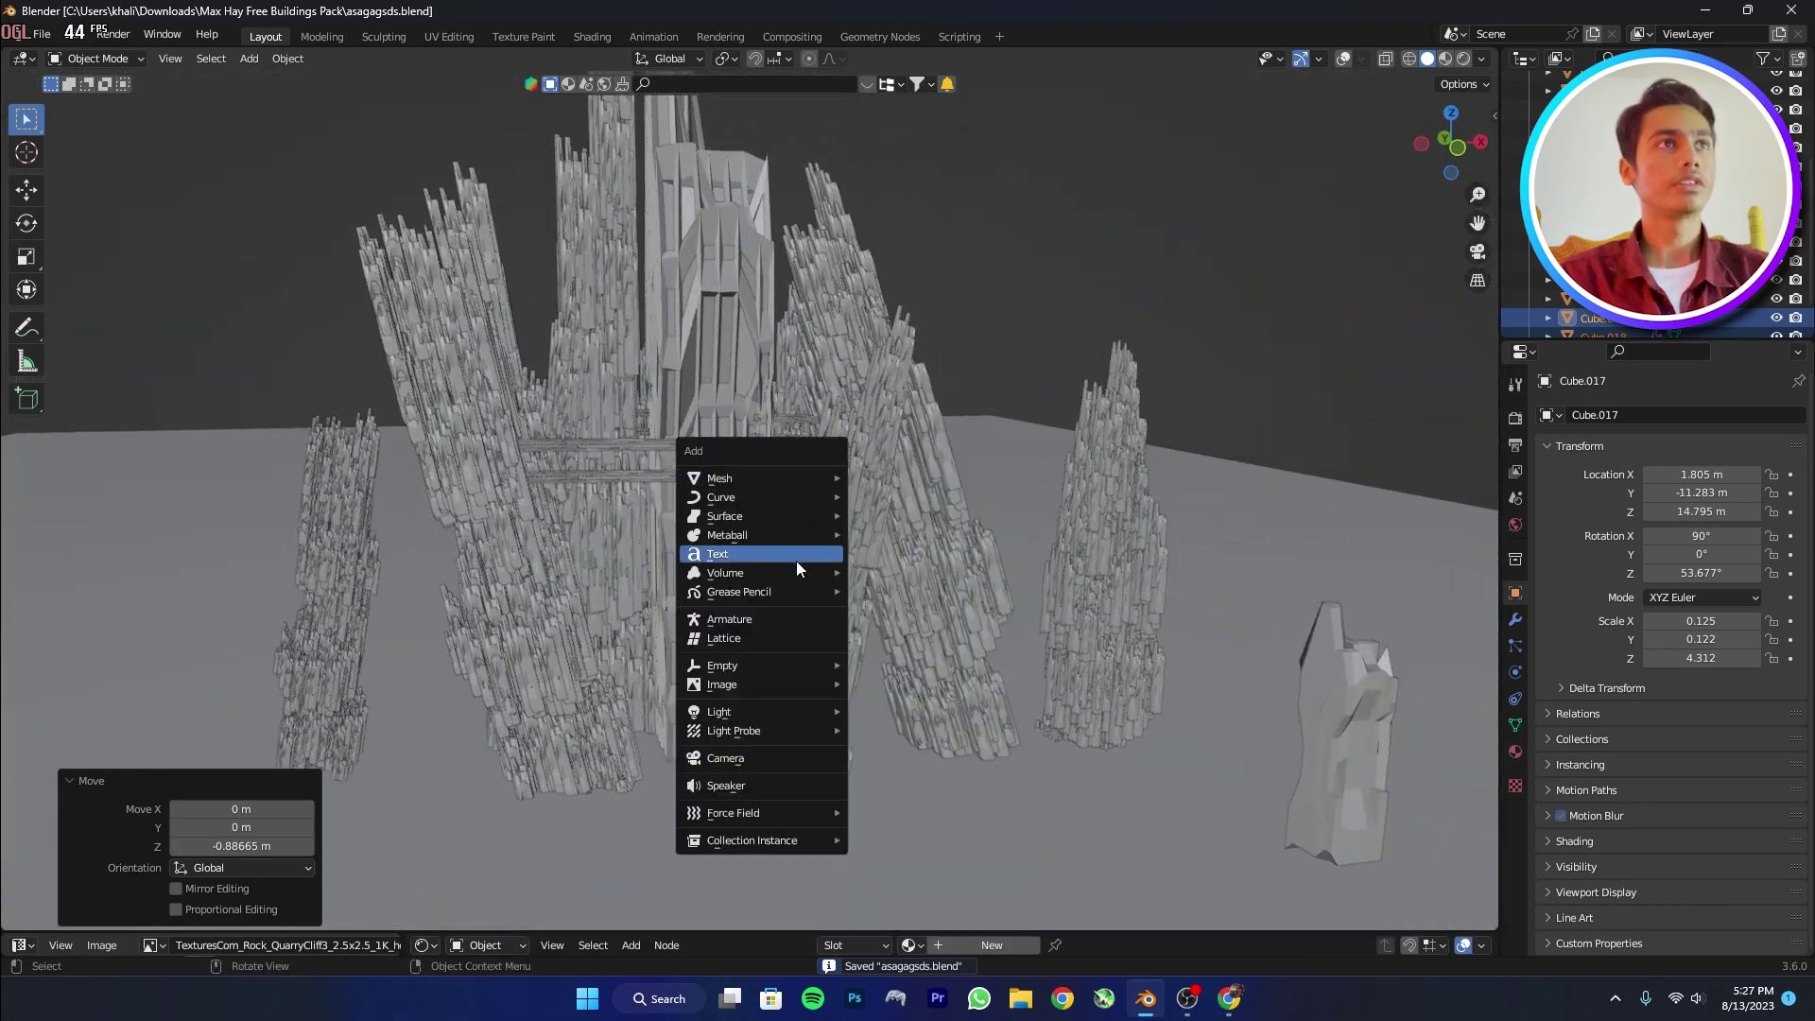
pyautogui.moveTo(756, 497)
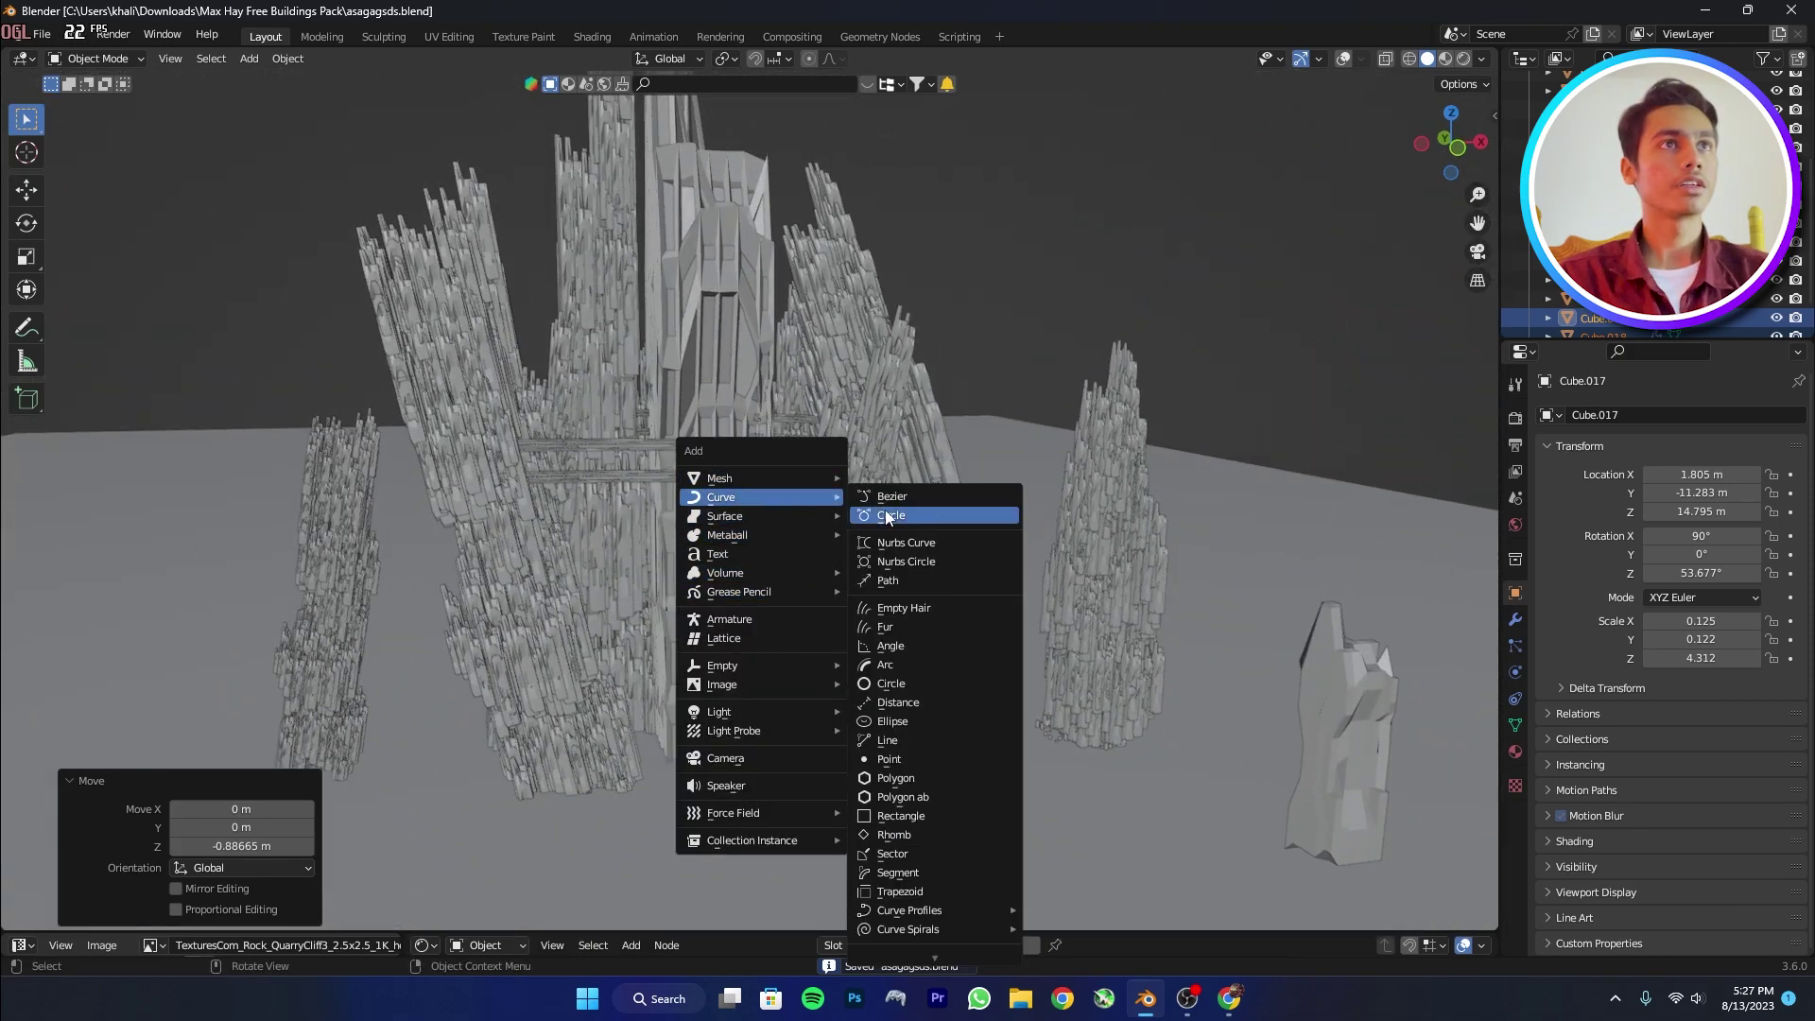
pyautogui.click(905, 581)
pyautogui.press('g')
pyautogui.press('z')
pyautogui.click(809, 428)
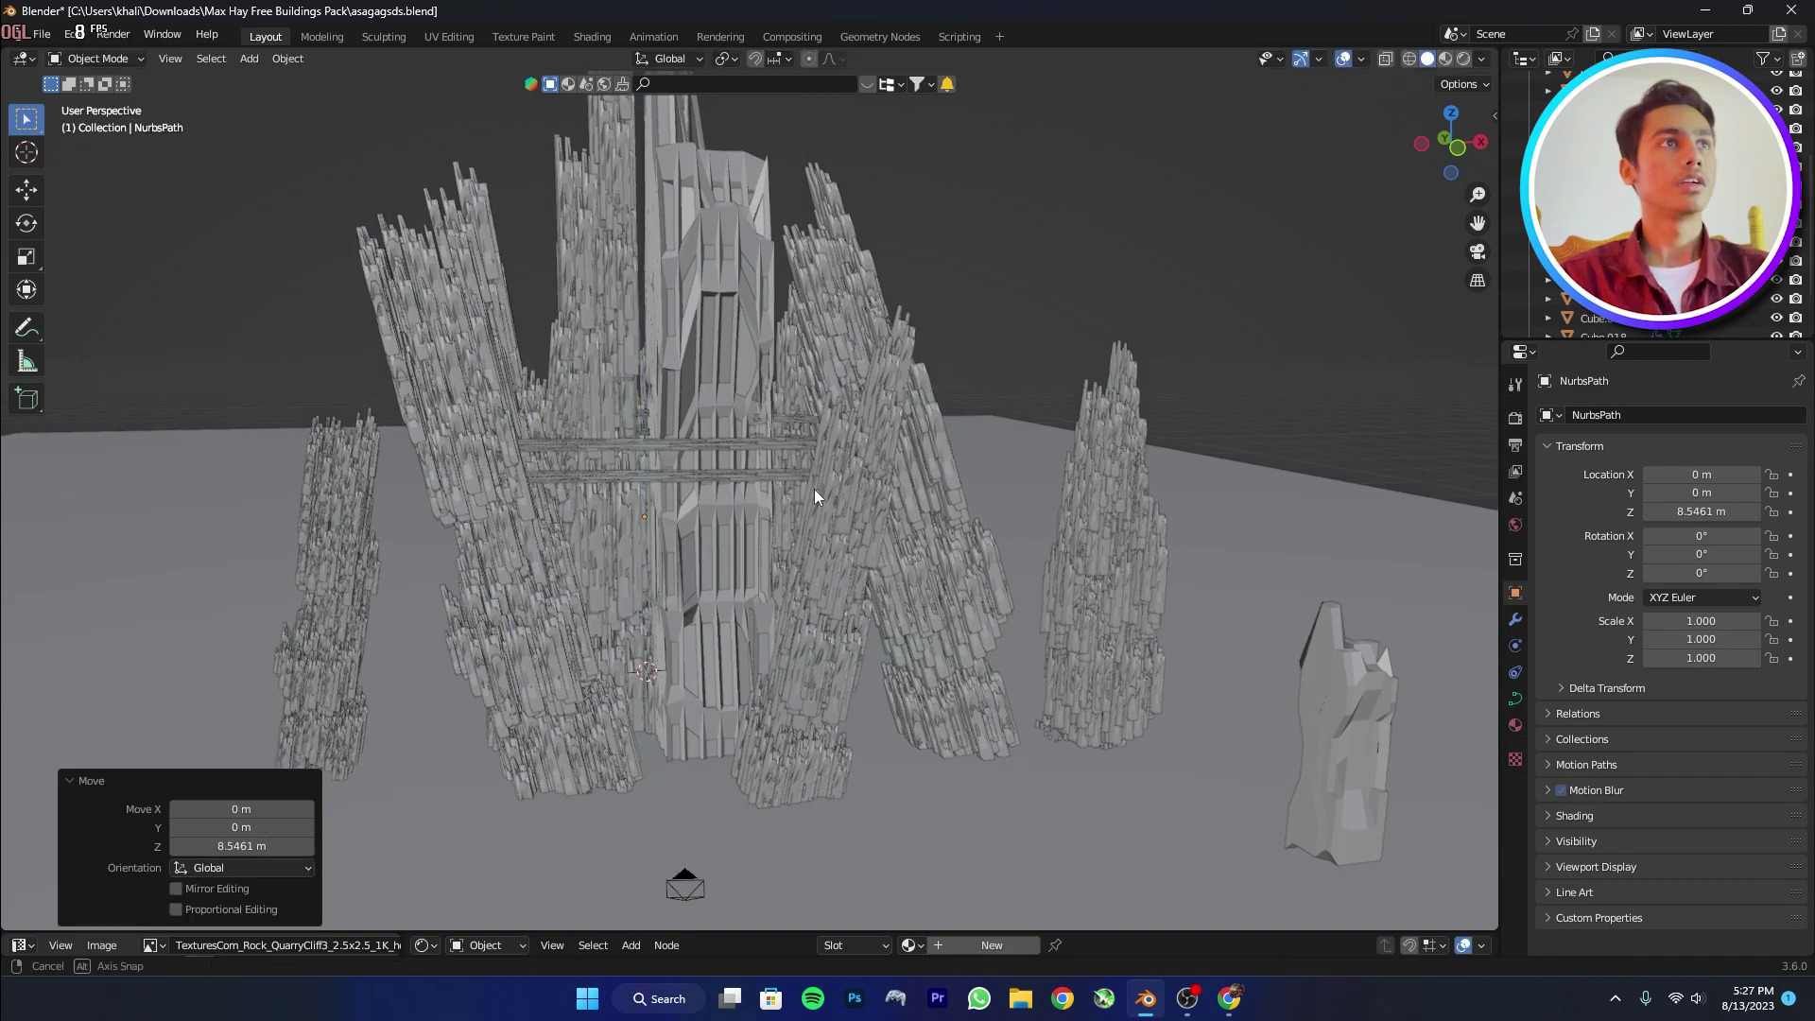
# Scale the path up by about 2.82 and move it along Y to the front of the tower, about -15.8 m.
pyautogui.moveTo(809, 488); pyautogui.dragTo(1035, 565, button='middle')
pyautogui.press('s')
pyautogui.click(162, 571)
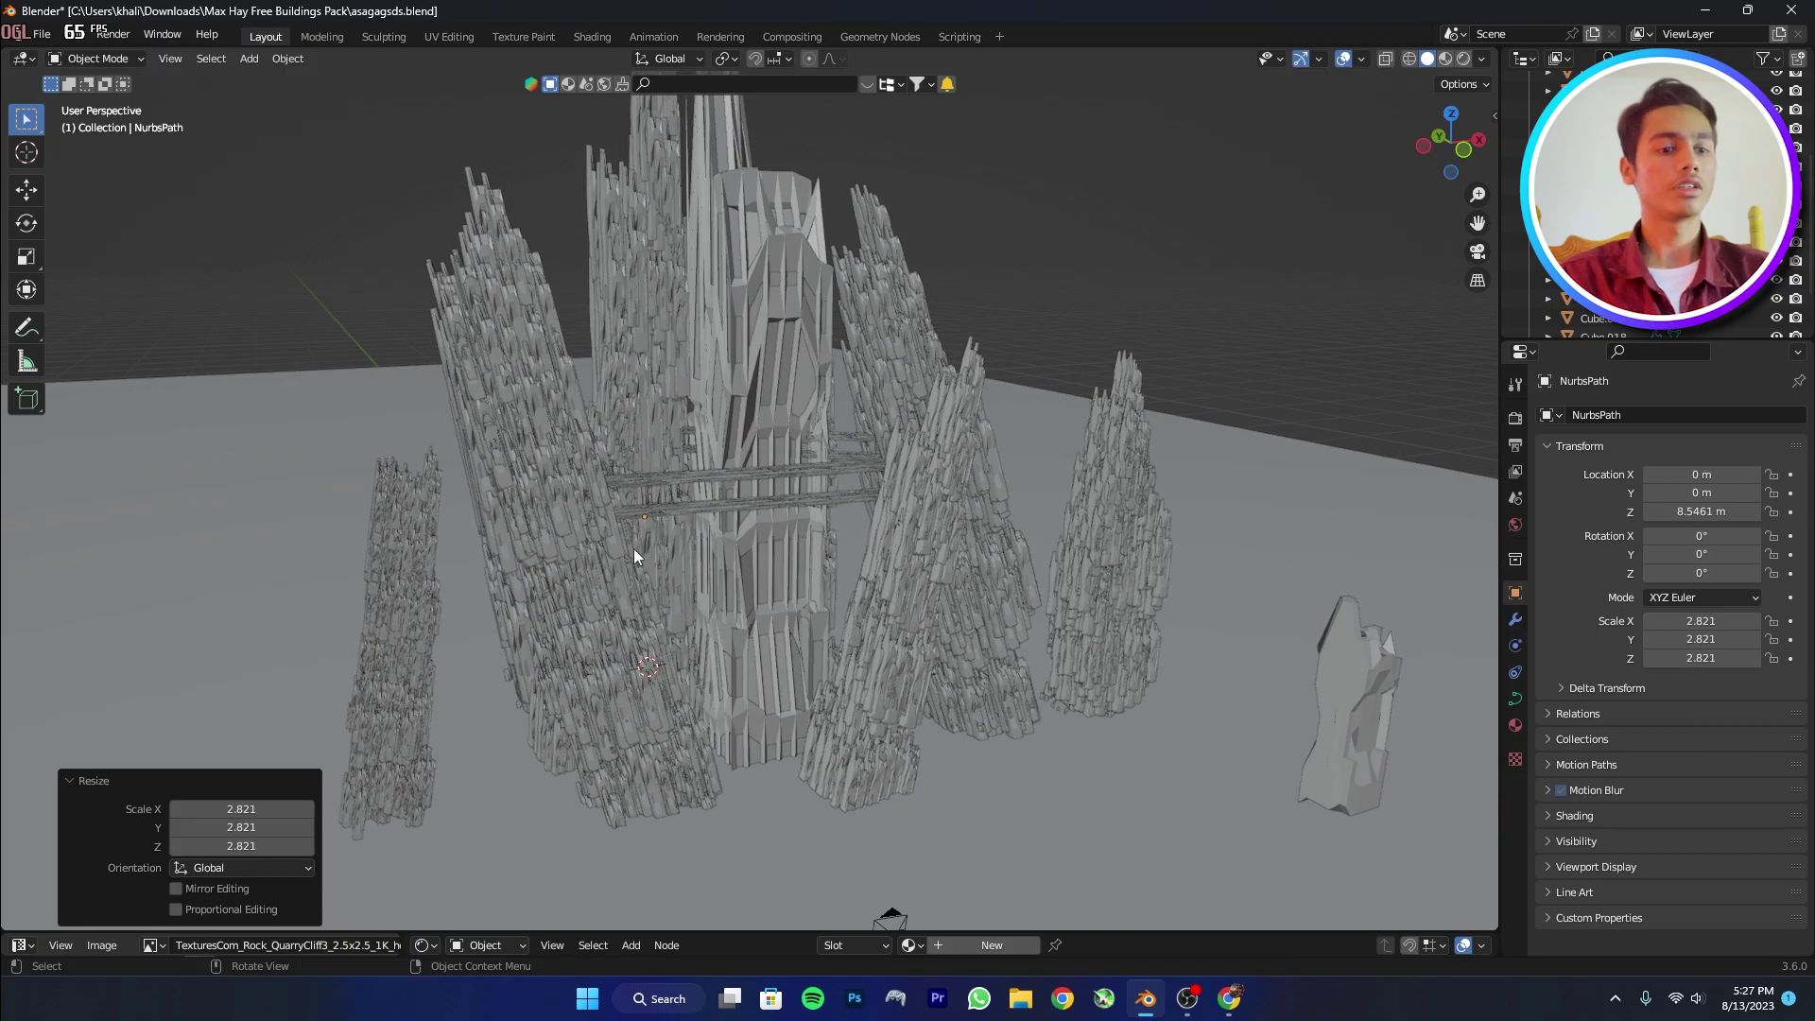
pyautogui.press('g')
pyautogui.press('y')
pyautogui.click(781, 607)
# Raise the path to about 11.47 m height and adjust its scale to about 3.11 to span the front pillars.
pyautogui.press('g')
pyautogui.press('z')
pyautogui.press('s')
pyautogui.click(1062, 469)
pyautogui.press('s')
pyautogui.click(1166, 457)
# Rotate the path about -17.6° around the global Z axis.
pyautogui.moveTo(642, 441); pyautogui.dragTo(563, 444, button='middle')
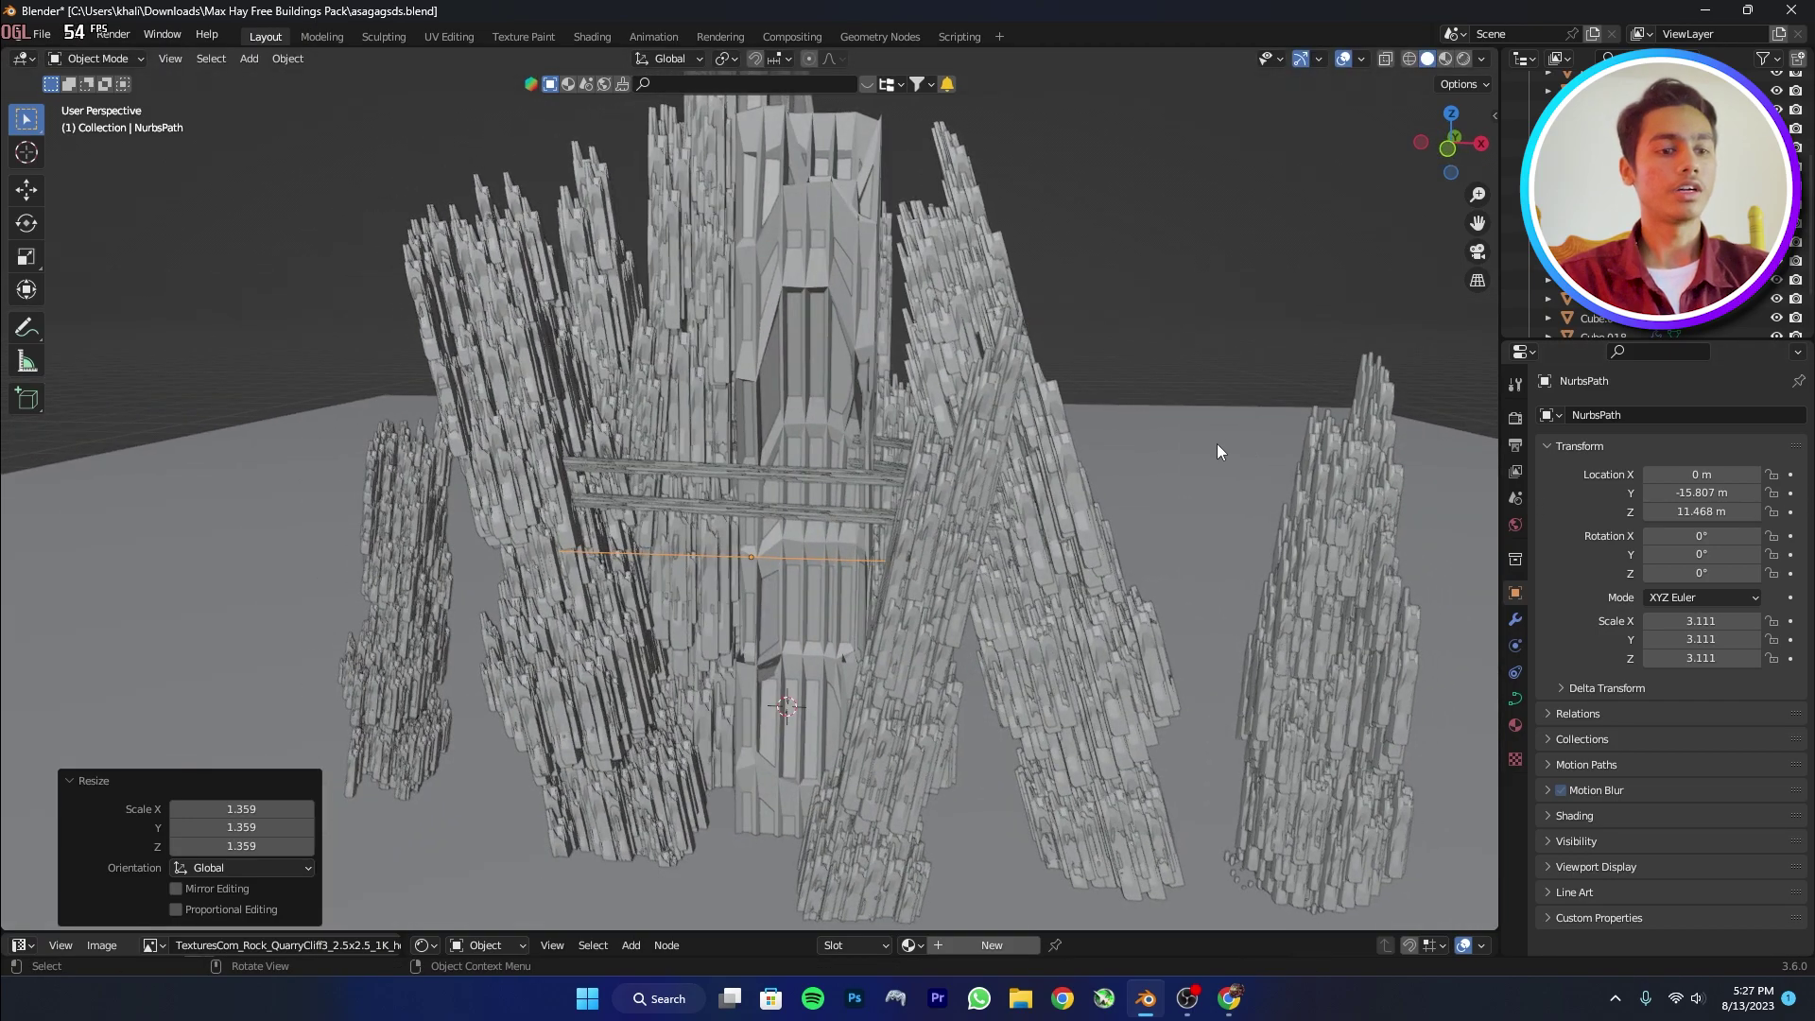
pyautogui.press('r')
pyautogui.press('z')
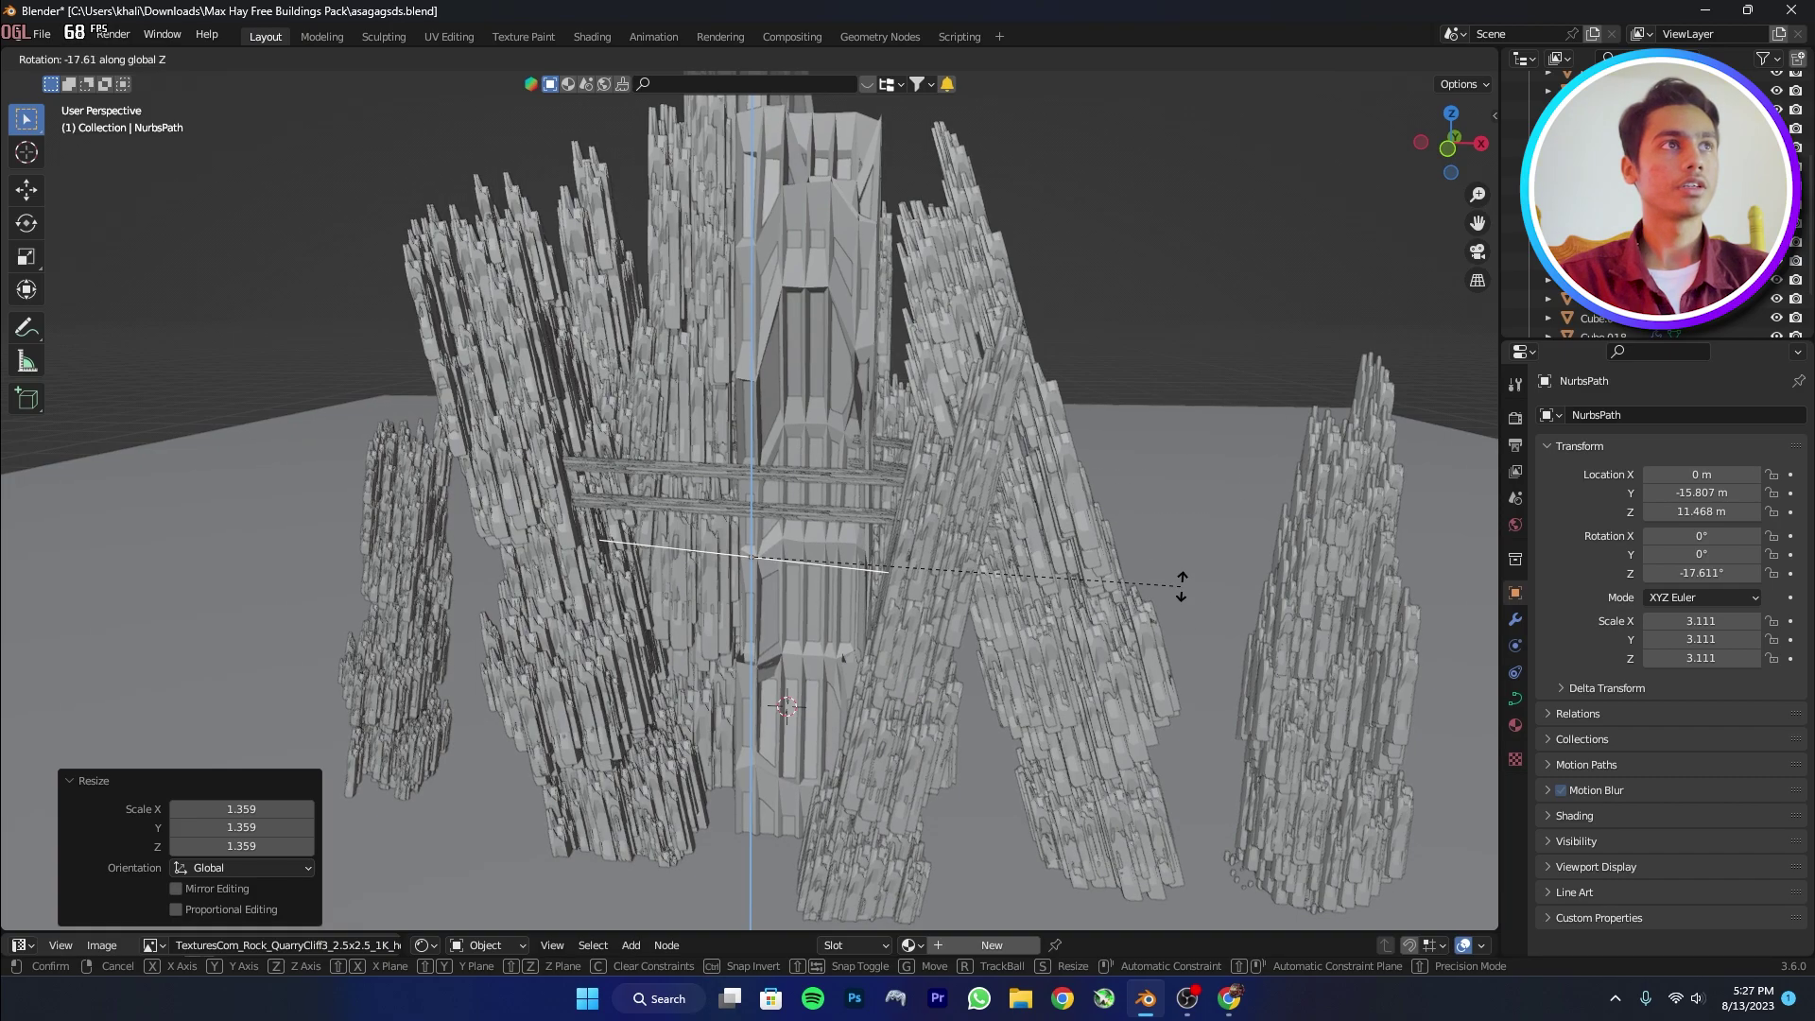
pyautogui.click(1181, 586)
# Move the path about -0.74 m along Z and -0.73 m along X, and save the file.
pyautogui.press('g')
pyautogui.press('z')
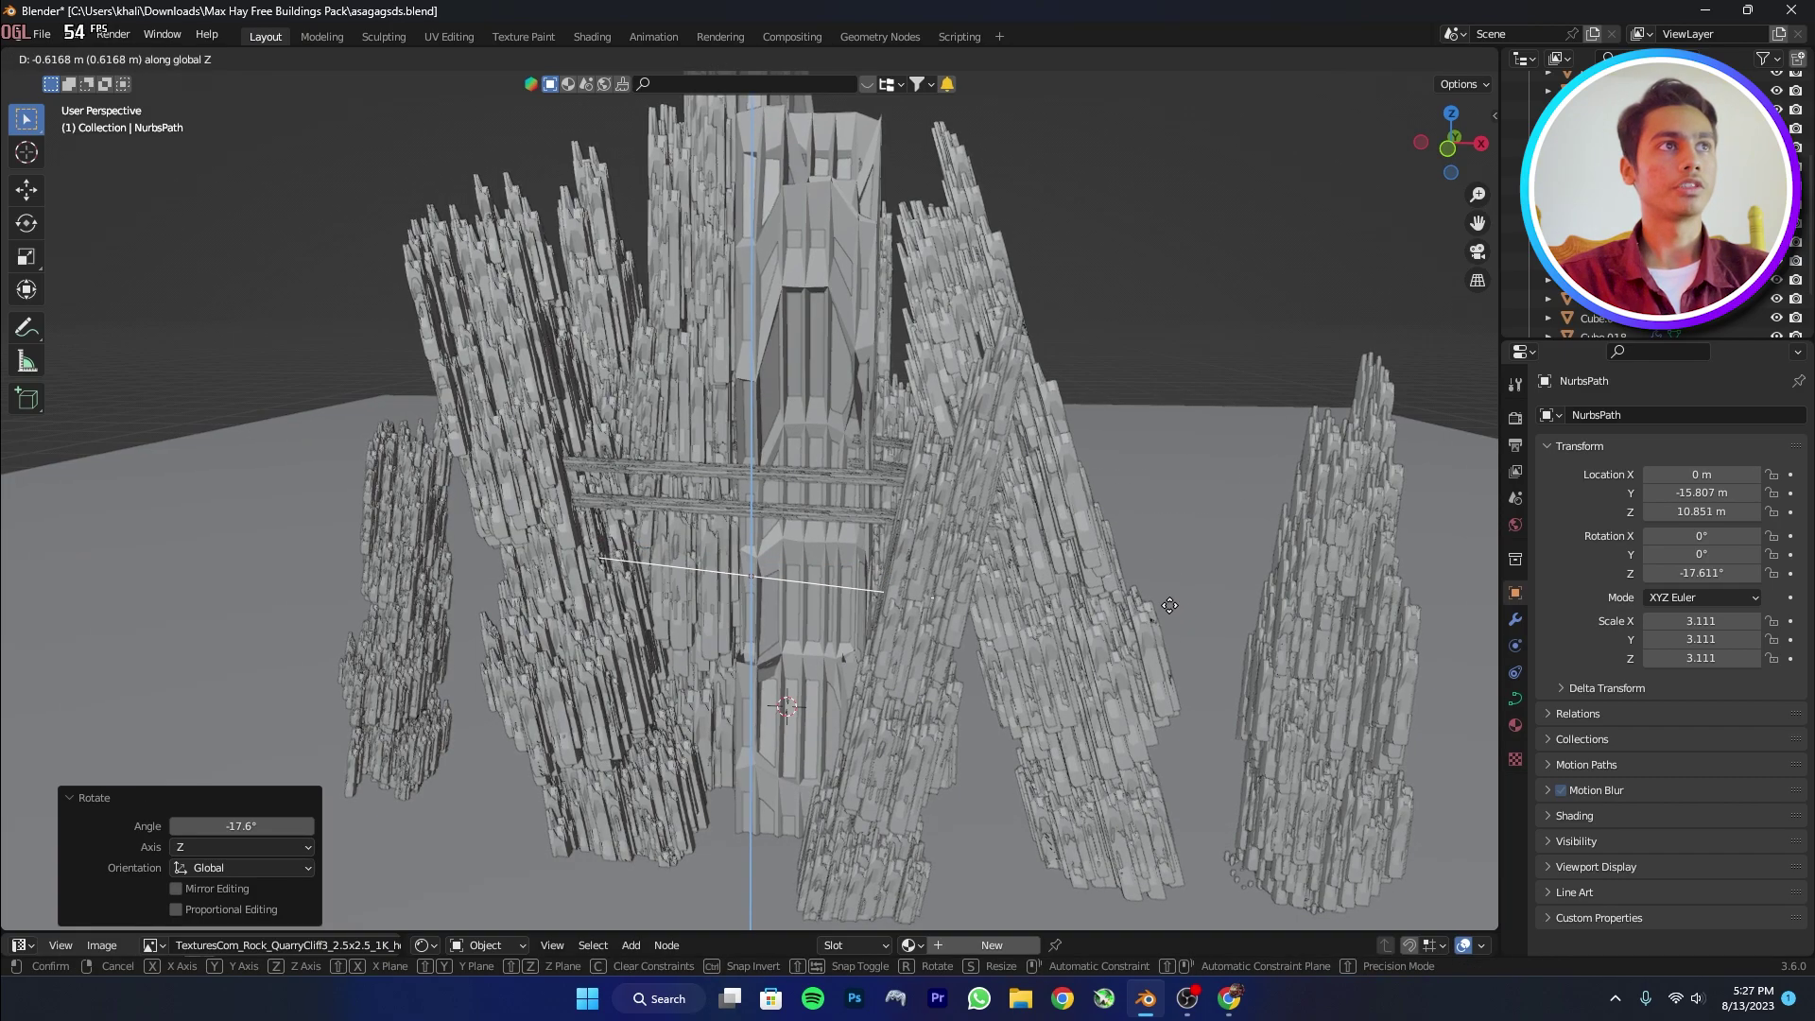
pyautogui.click(1173, 609)
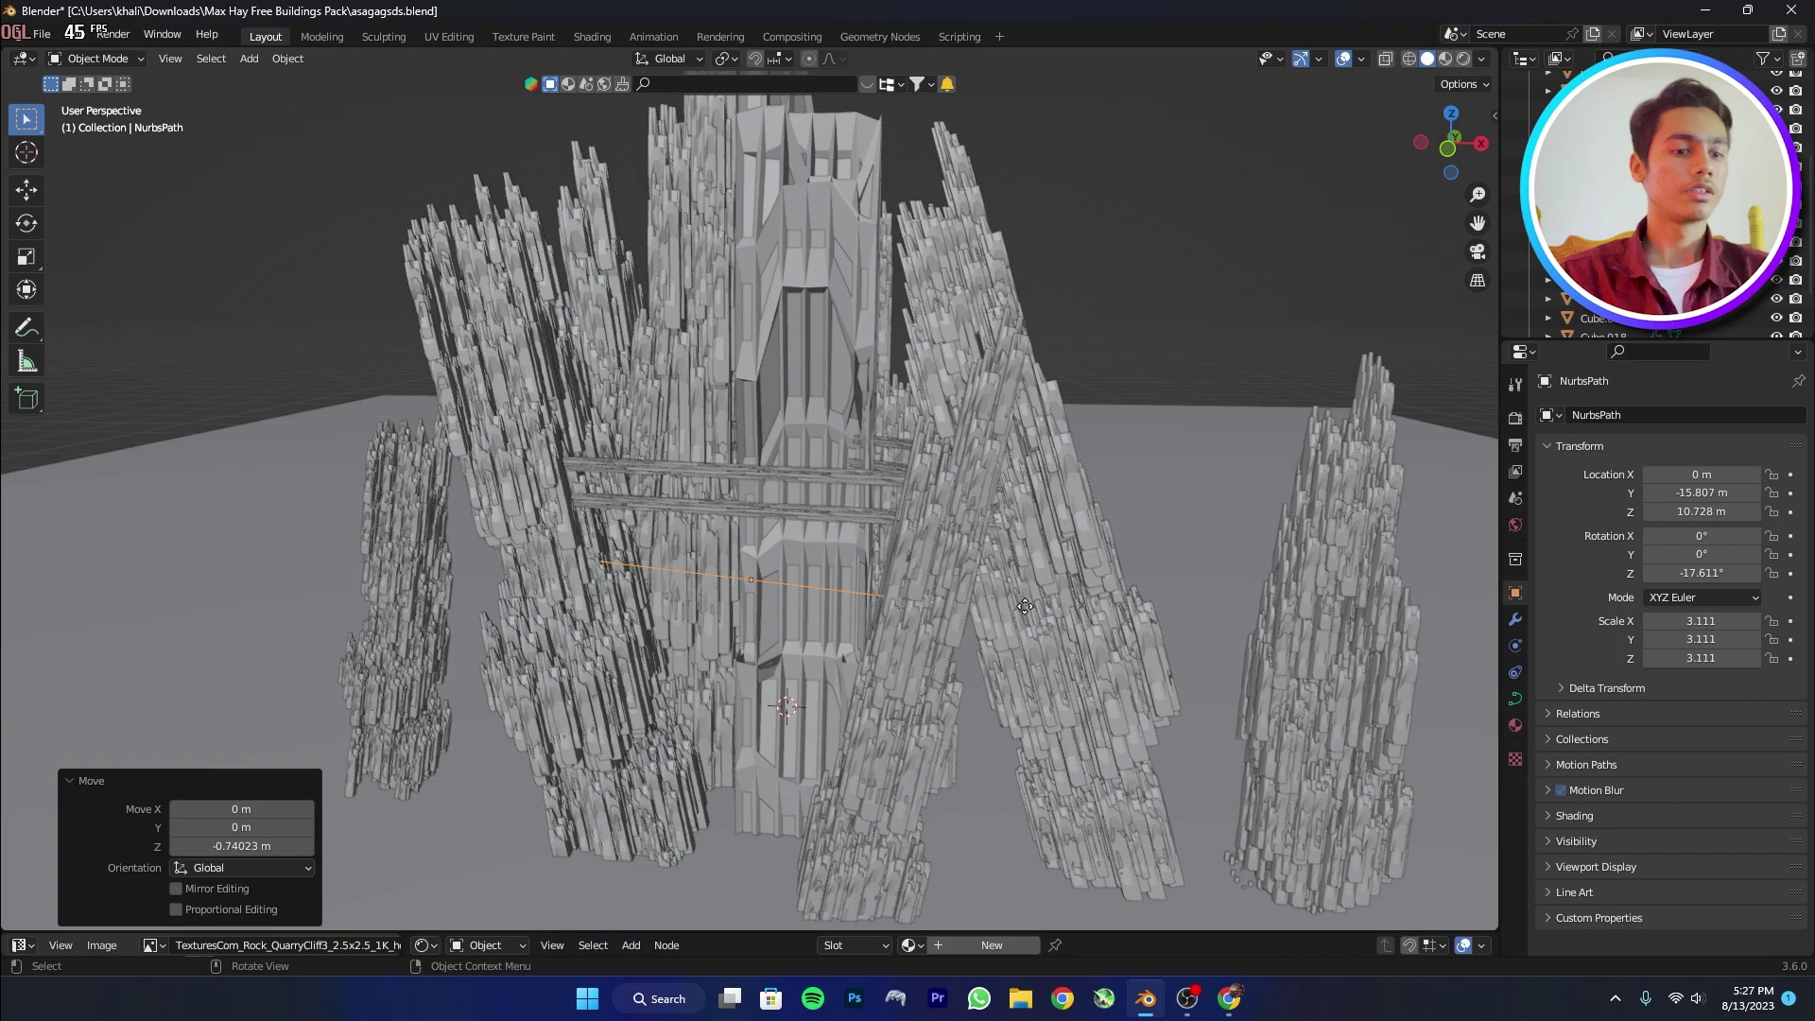
pyautogui.press('g')
pyautogui.press('x')
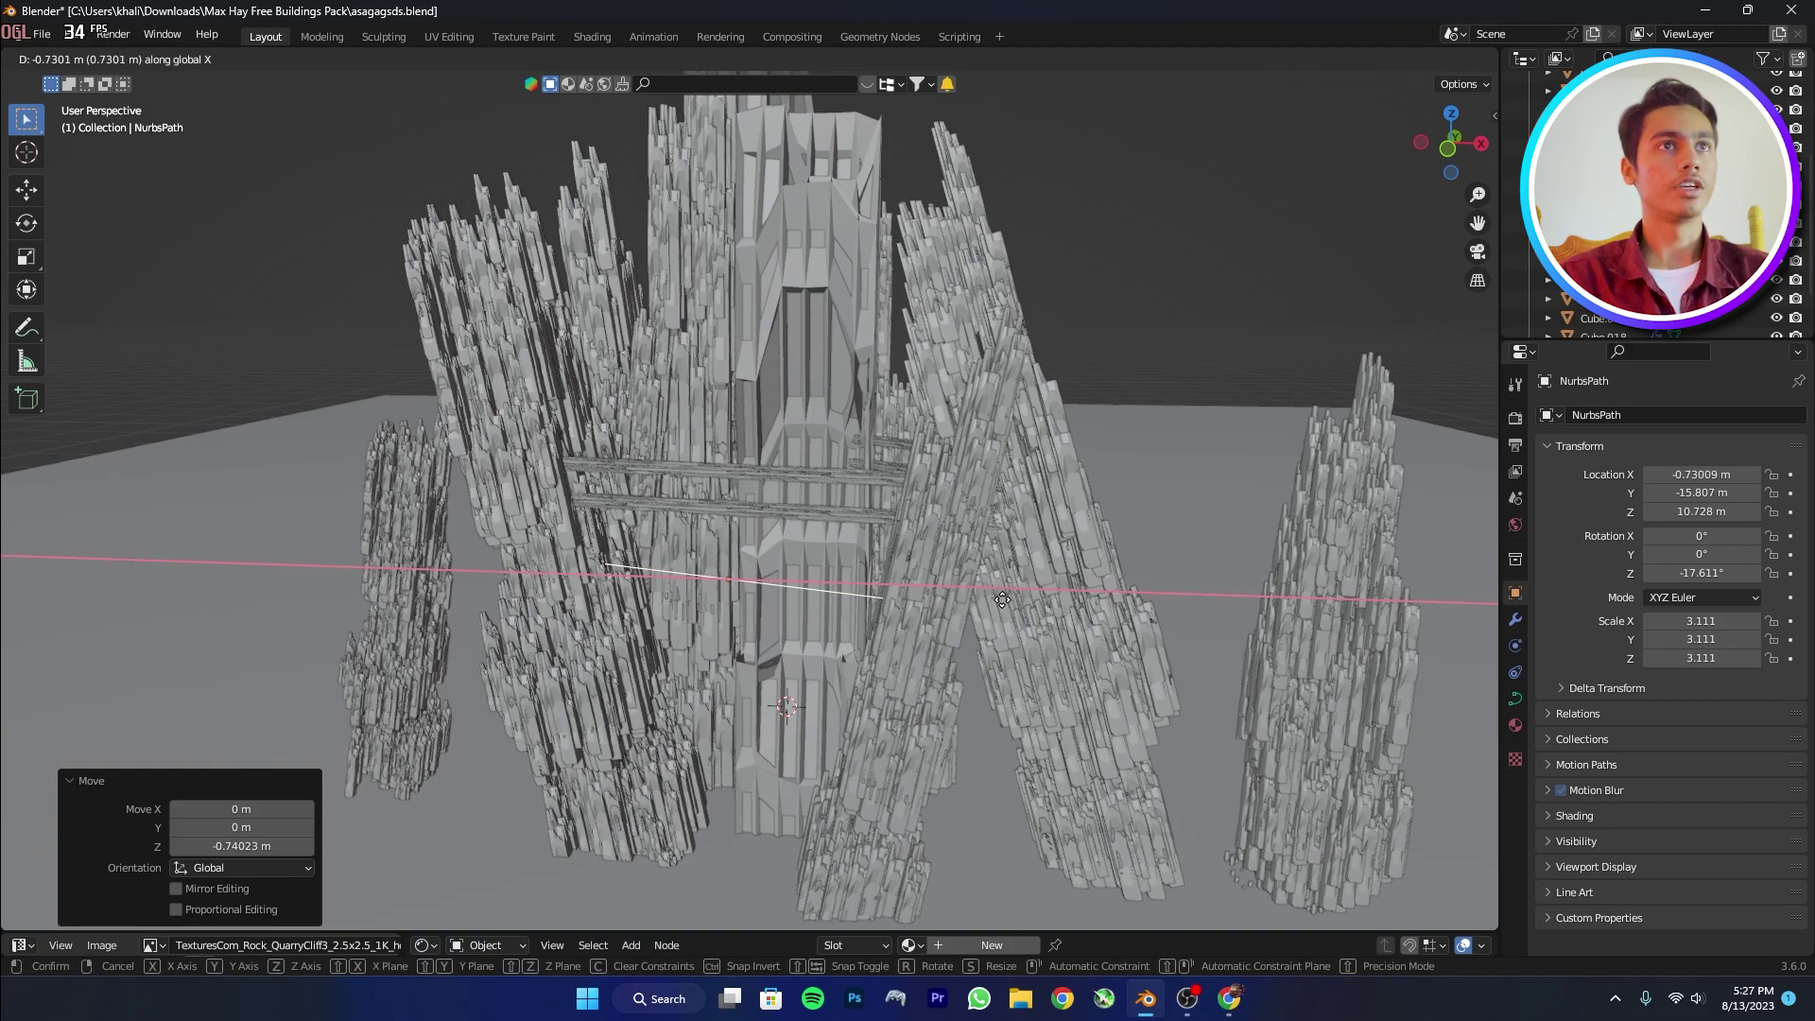
pyautogui.click(1002, 599)
pyautogui.hotkey('ctrl', 's')
# Give the path a round bevel with a depth of about 0.031 m to form a cable.
pyautogui.moveTo(1040, 558); pyautogui.dragTo(1229, 464, button='middle')
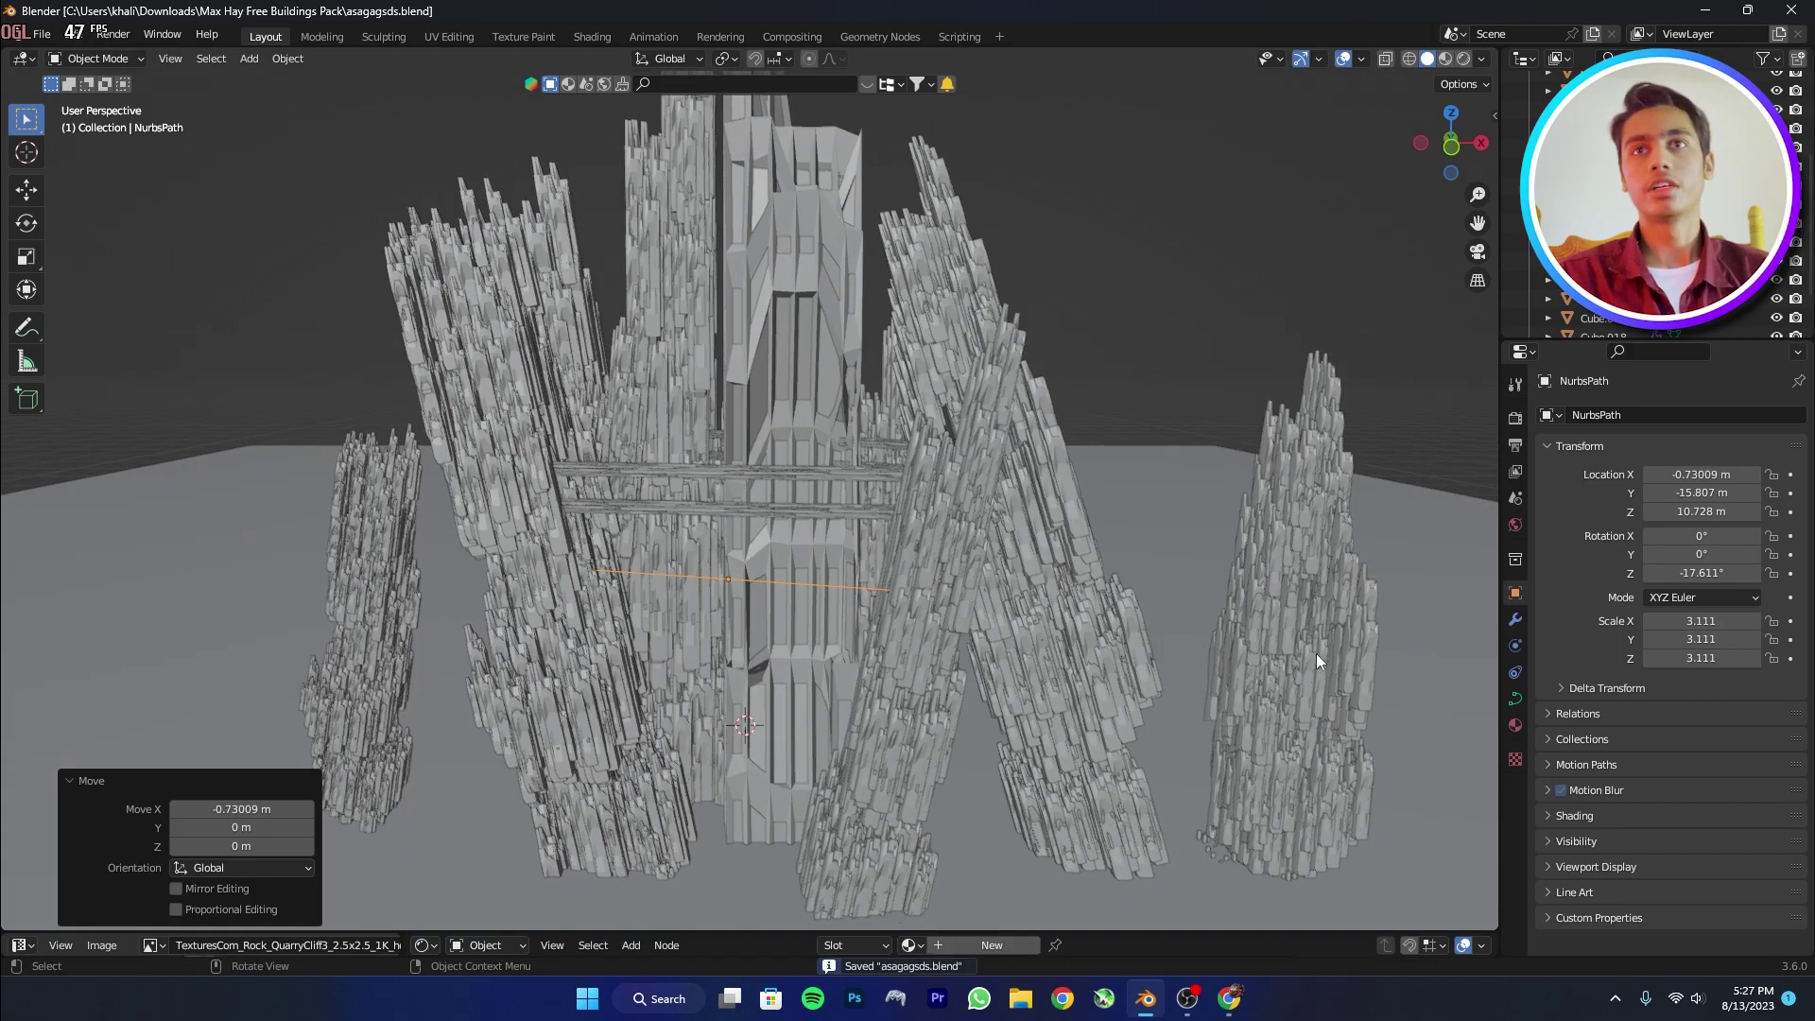
pyautogui.click(1515, 699)
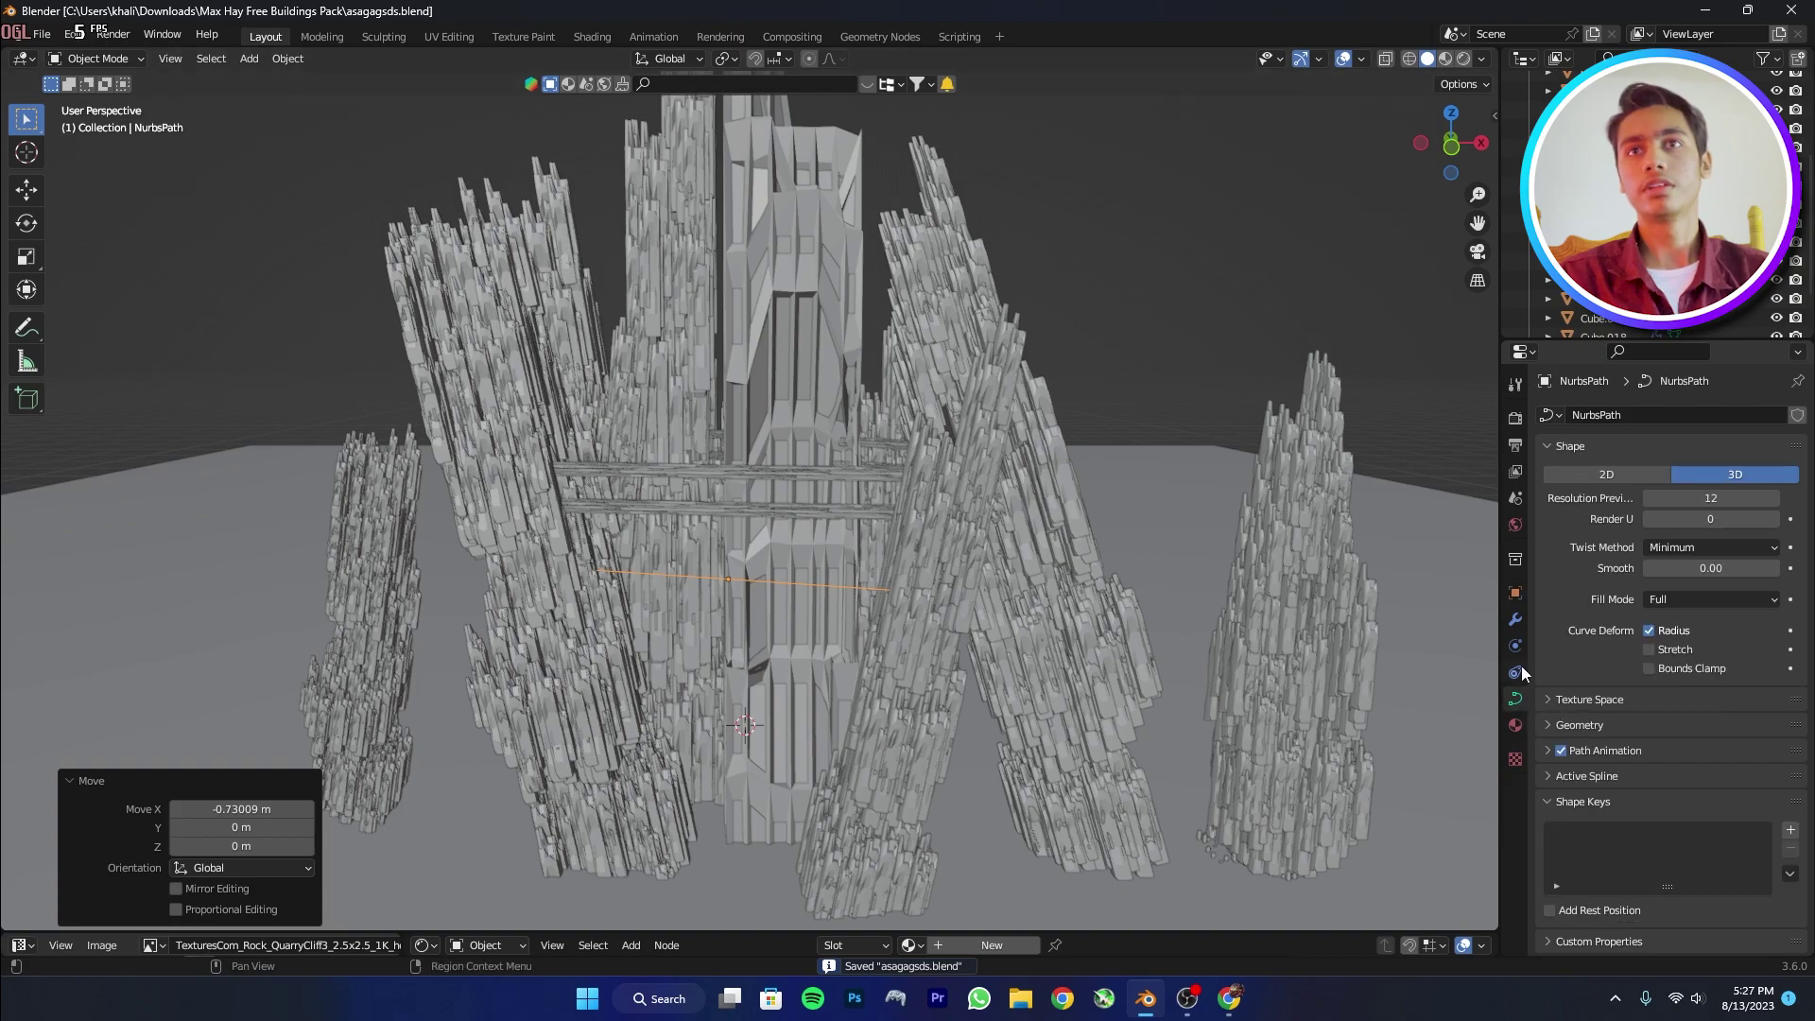
pyautogui.click(1575, 724)
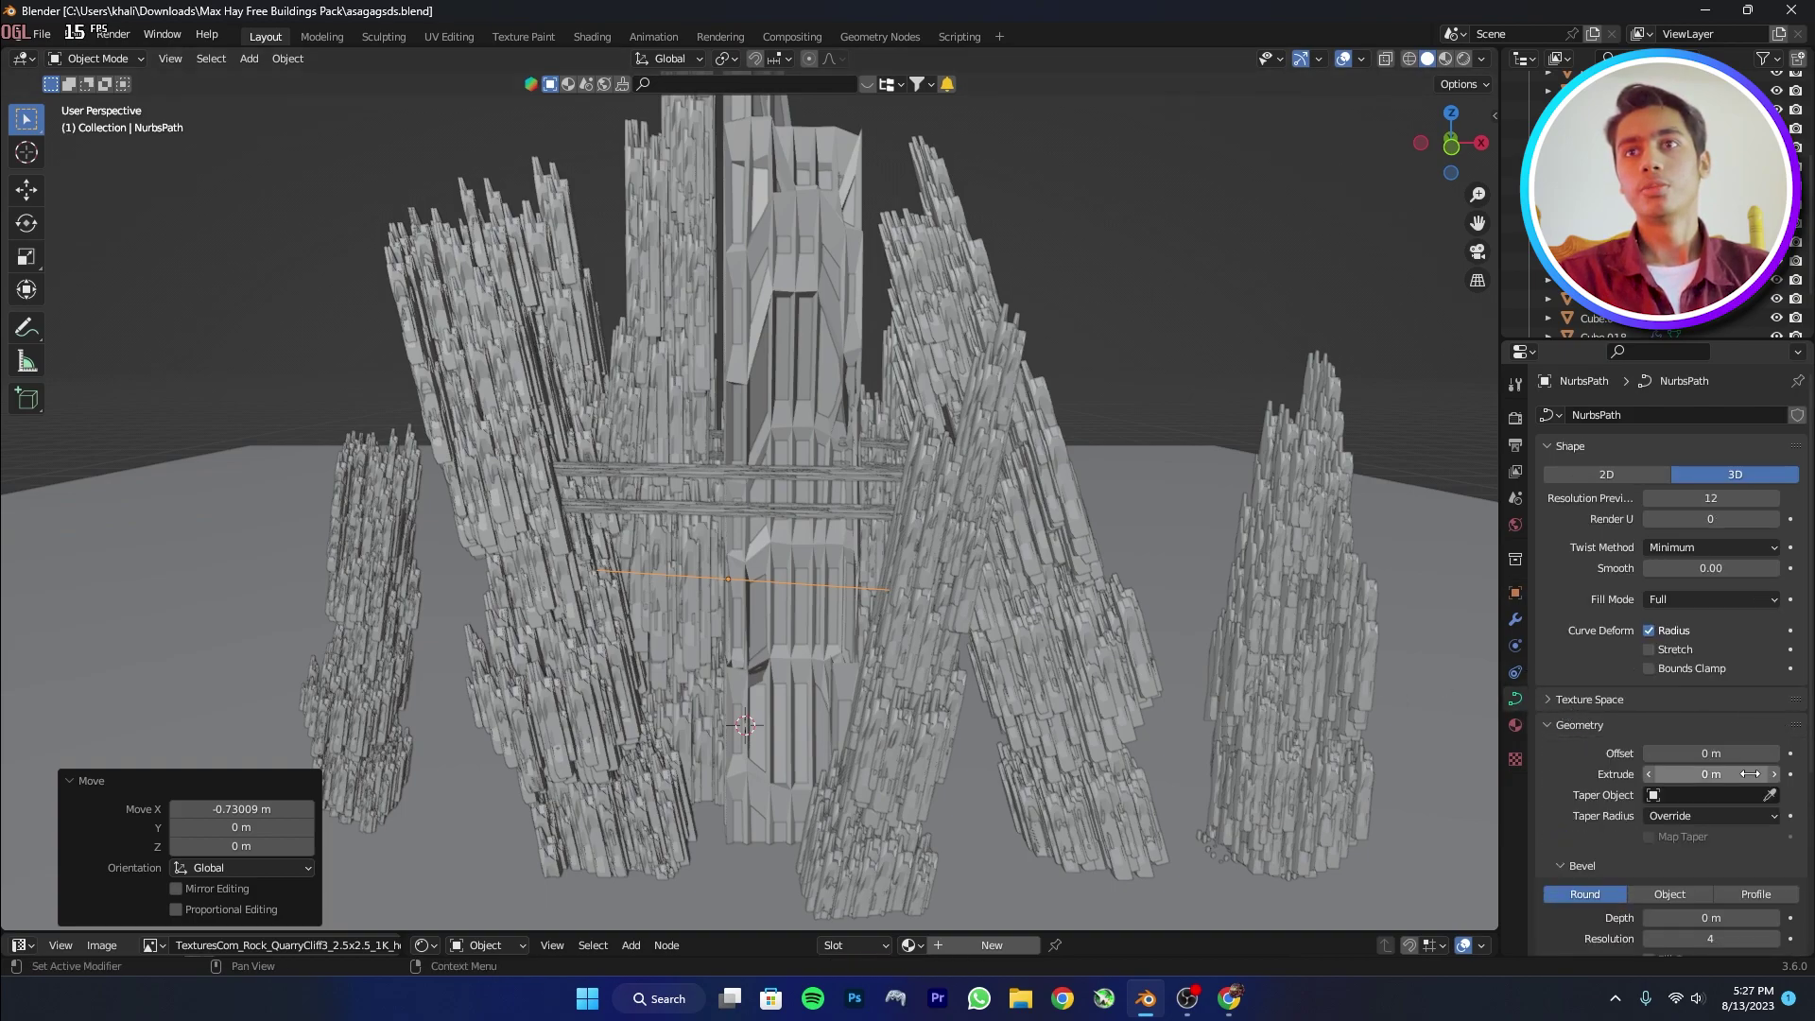
pyautogui.scroll(-1, 1670, 780)
pyautogui.scroll(-1, 1694, 797)
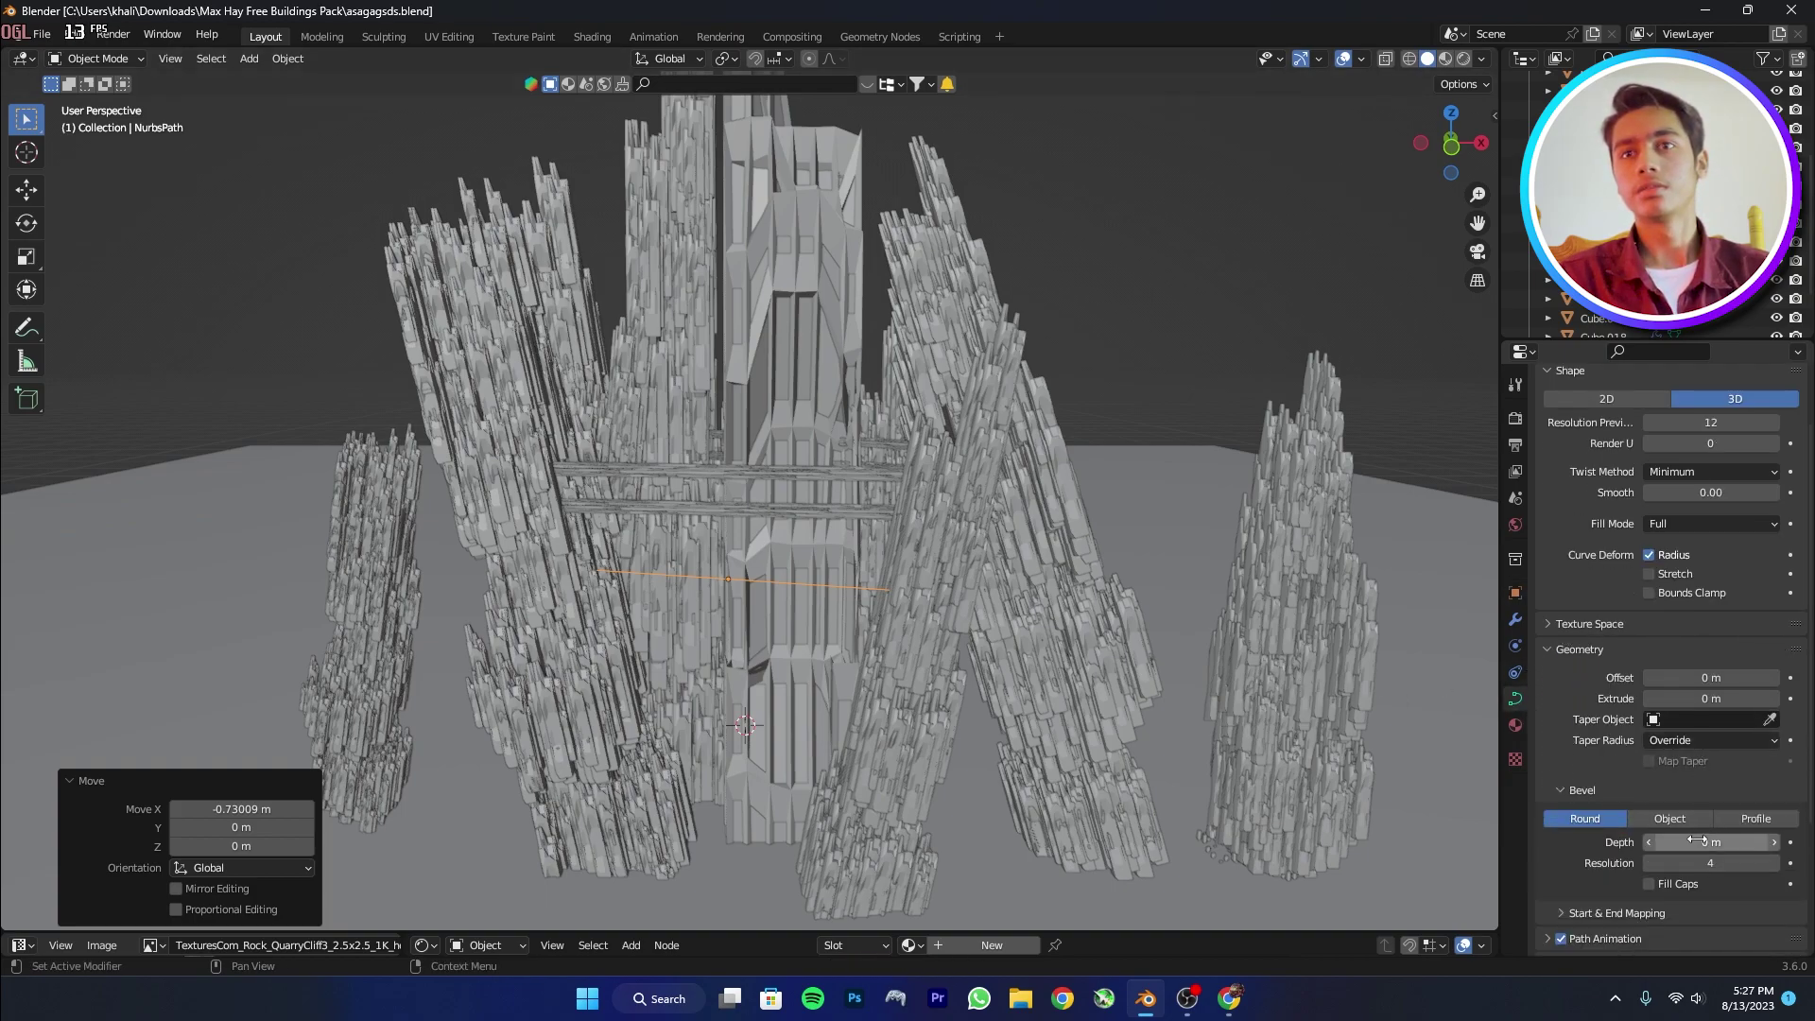
pyautogui.moveTo(1711, 842); pyautogui.dragTo(1726, 842)
# Edit the cable's curve points and lower the second control point about 3.95 m along Z.
pyautogui.press('Tab')
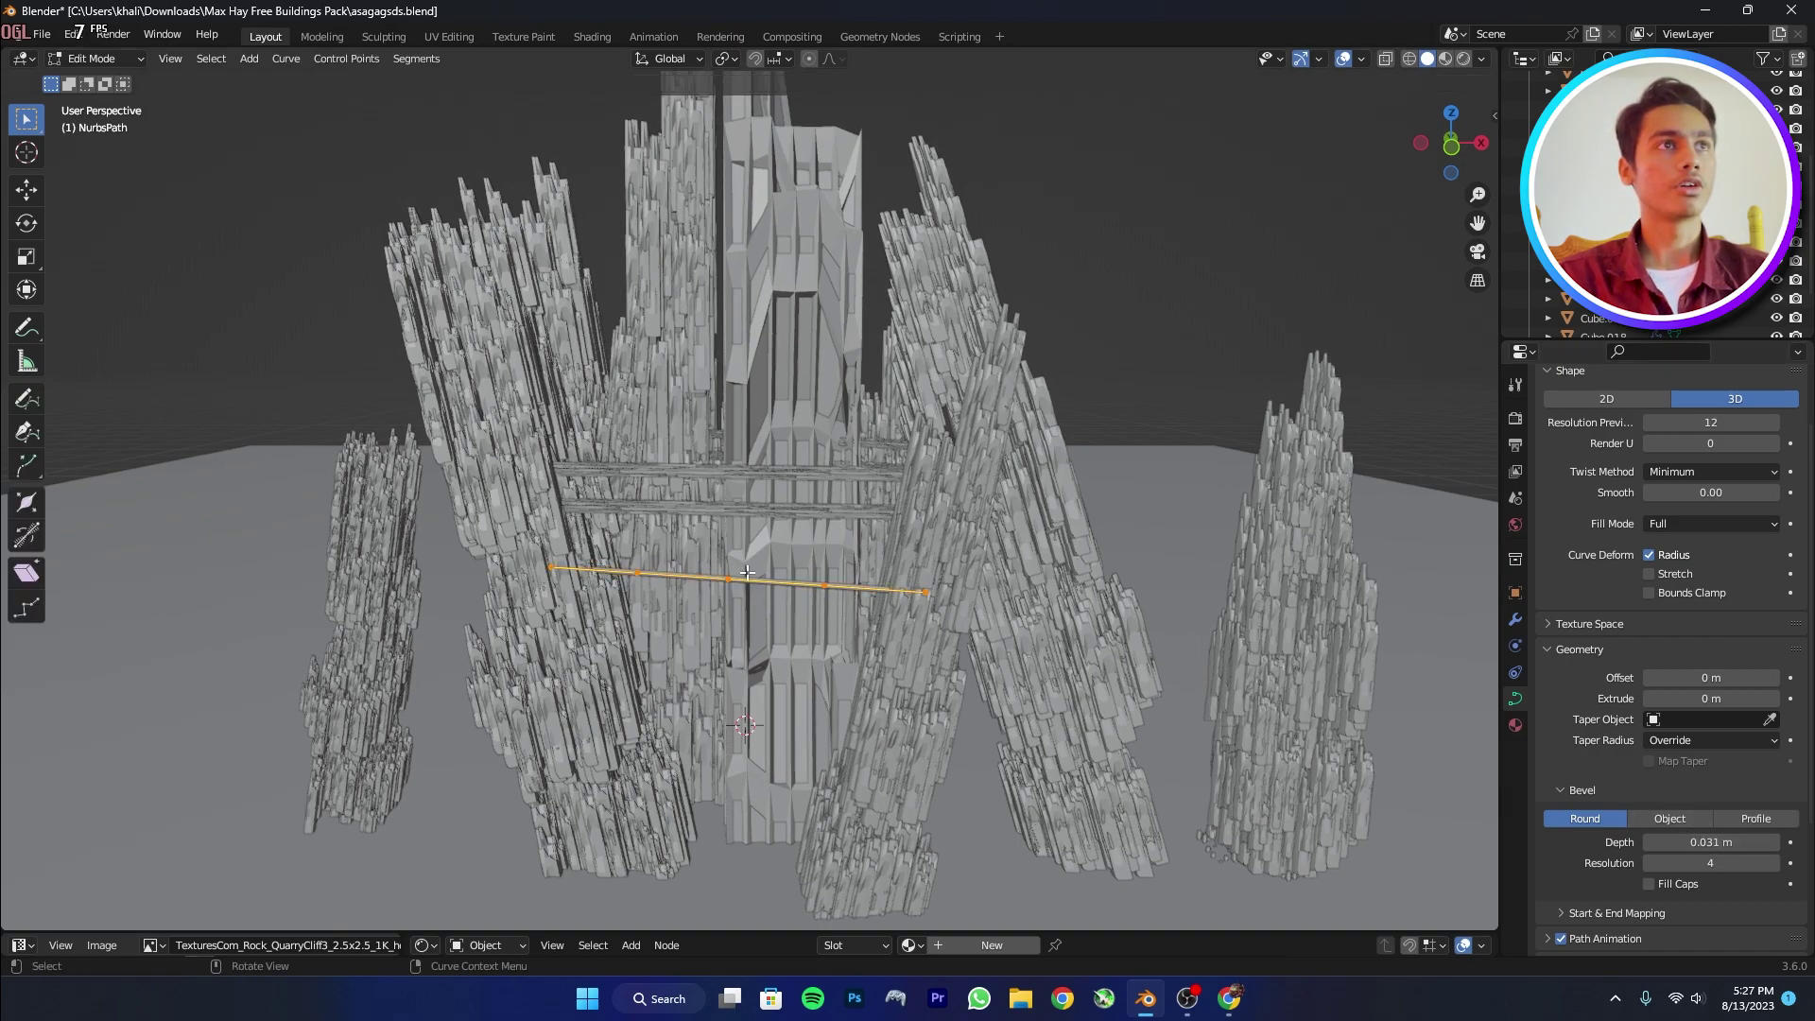
pyautogui.press('KP_Decimal')
pyautogui.click(482, 534)
pyautogui.press('g')
pyautogui.press('z')
pyautogui.click(664, 716)
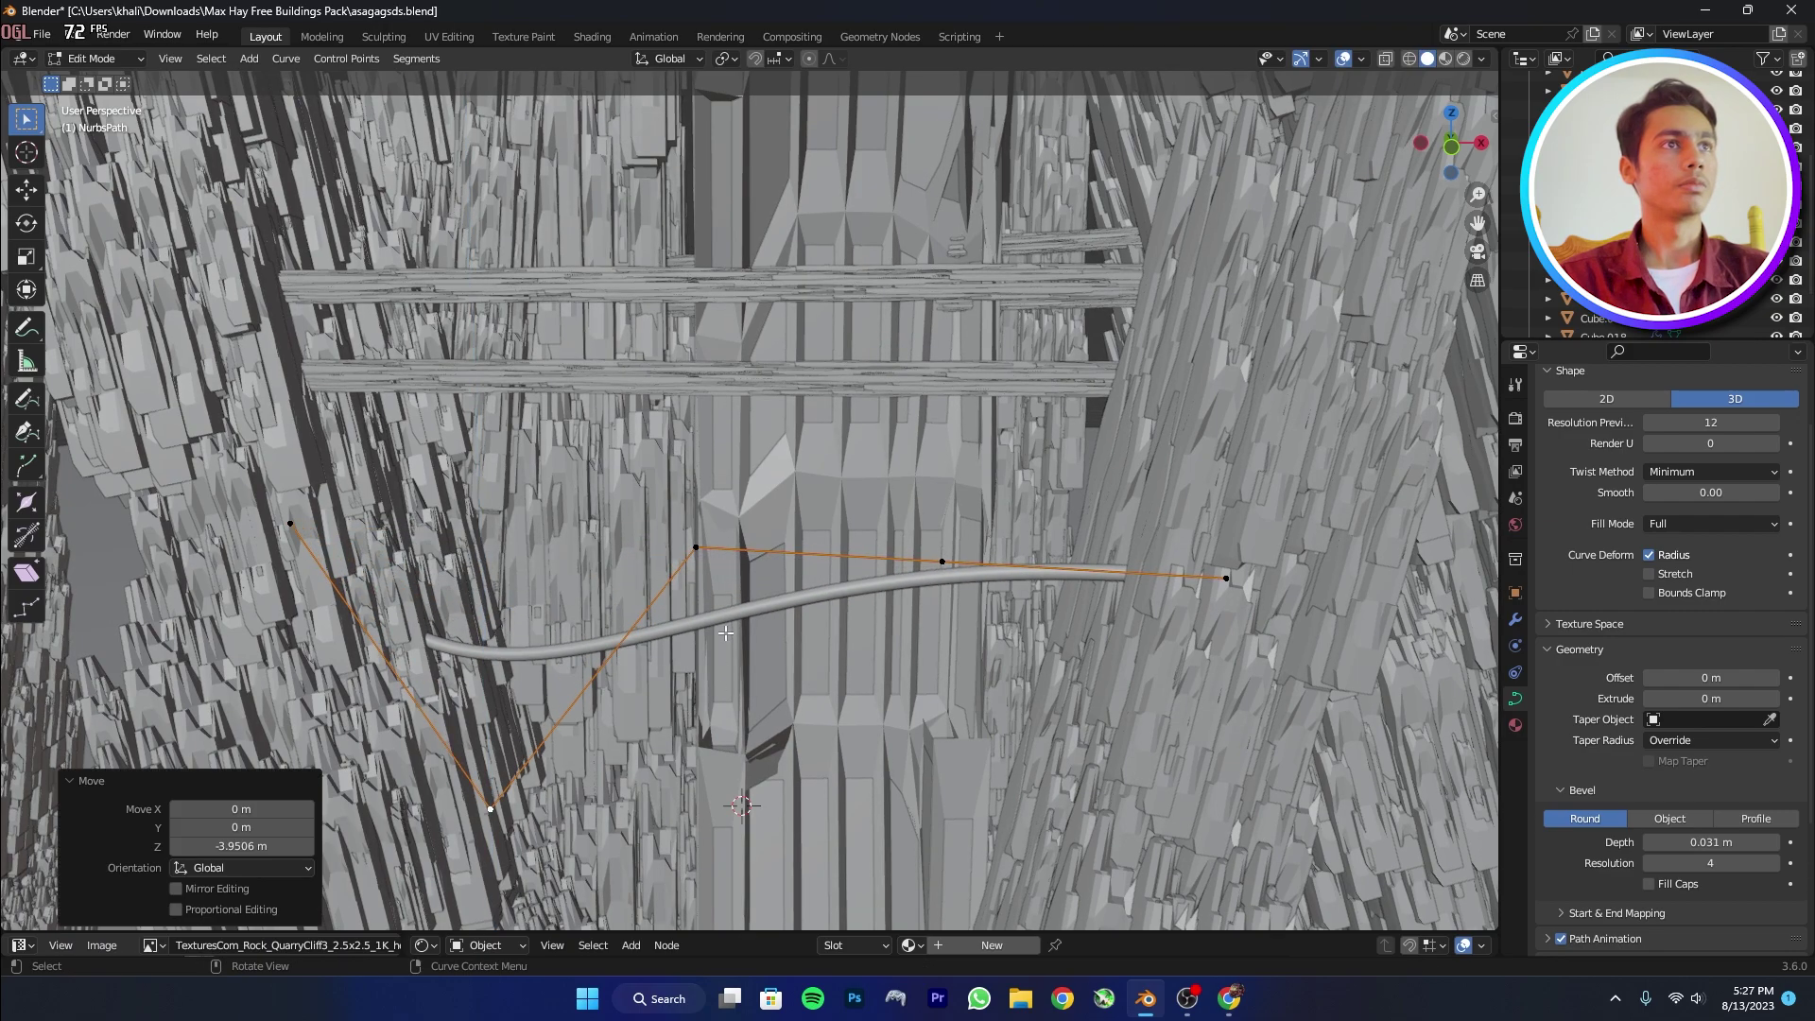
# Lower the cable's middle control point about 1.62 m along Z, and lower the fourth control point slightly.
pyautogui.click(694, 544)
pyautogui.press('g')
pyautogui.press('z')
pyautogui.click(998, 590)
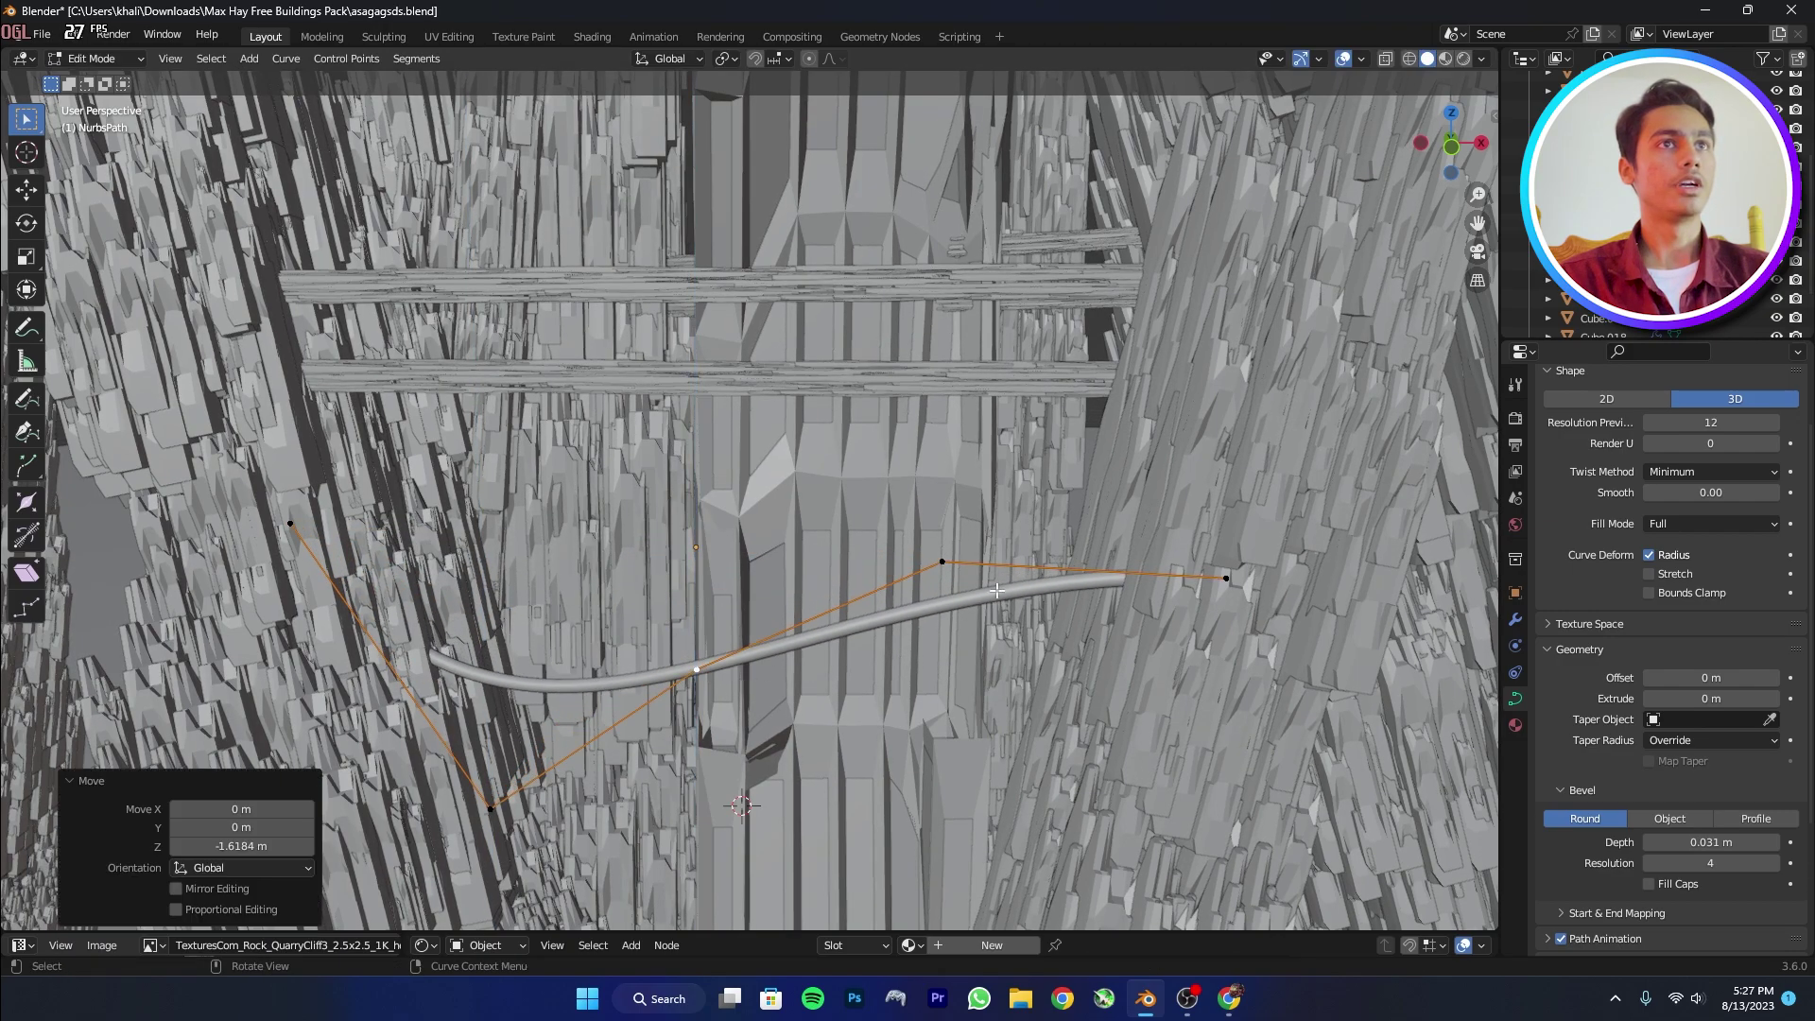
pyautogui.click(927, 564)
pyautogui.press('g')
pyautogui.press('z')
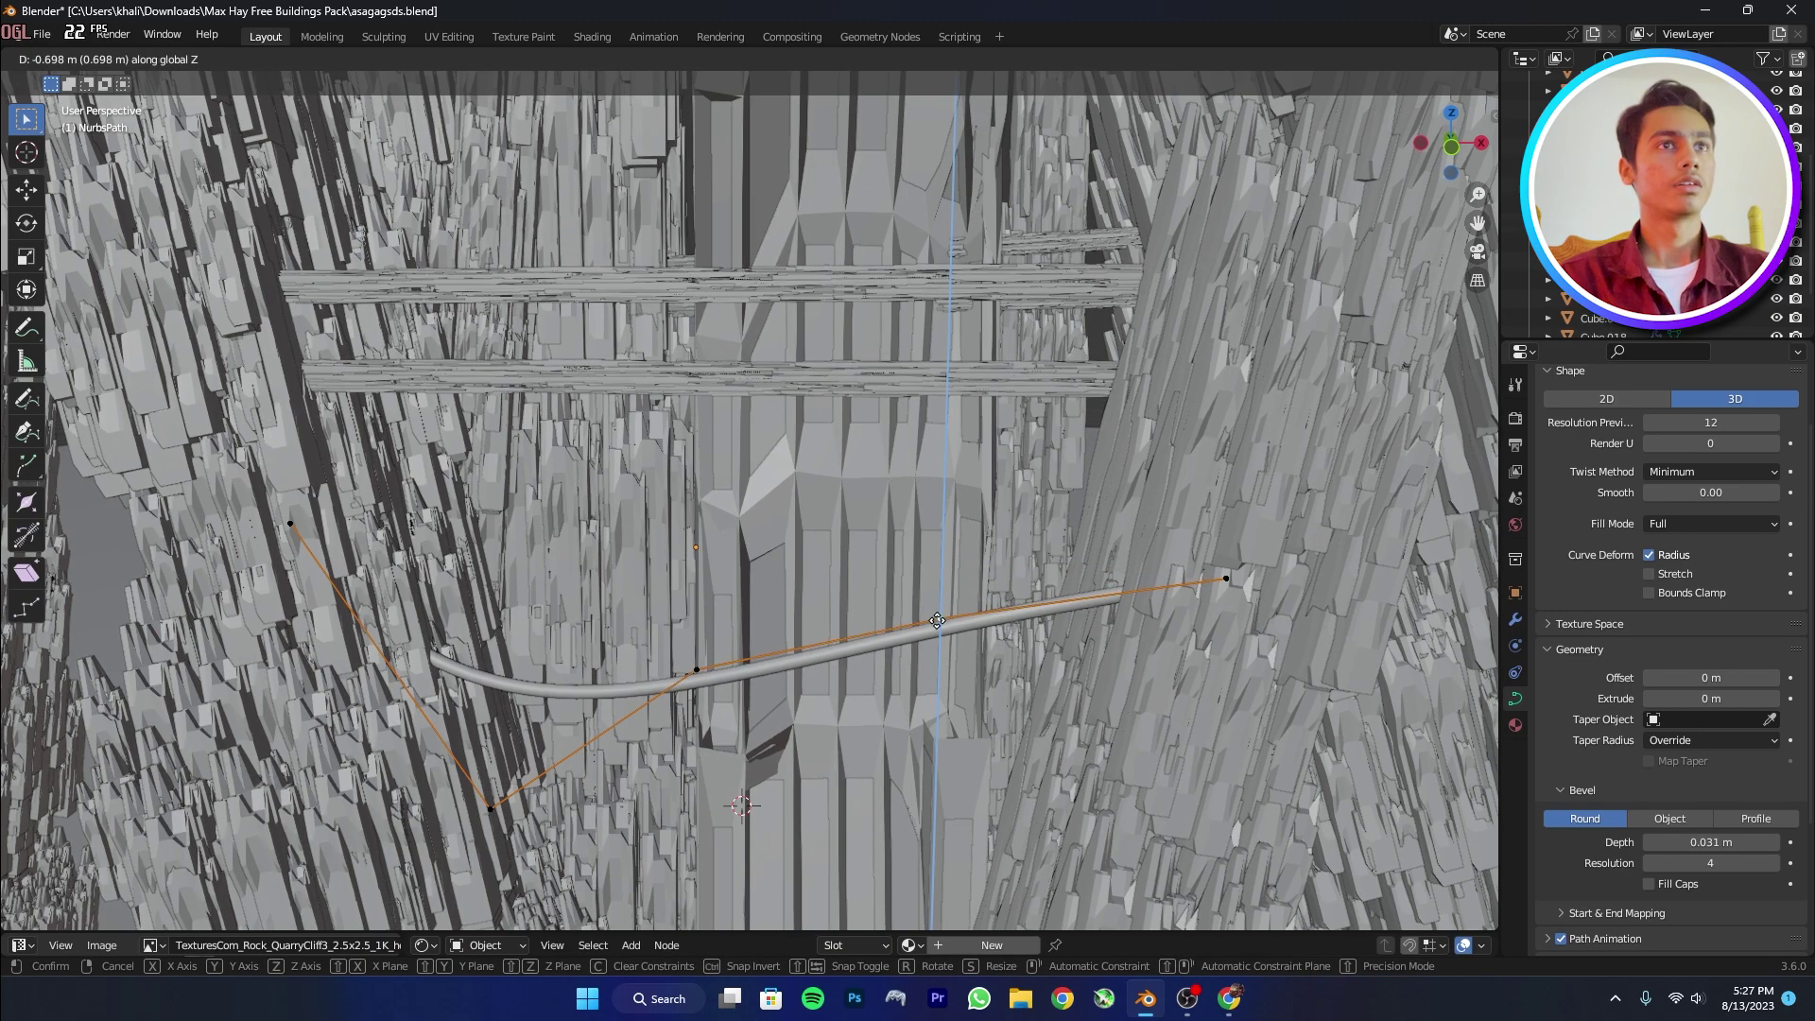
pyautogui.click(908, 654)
# Subdivide the whole cable curve with one cut per segment.
pyautogui.scroll(-1, 909, 653)
pyautogui.press('a')
pyautogui.rightClick(785, 662)
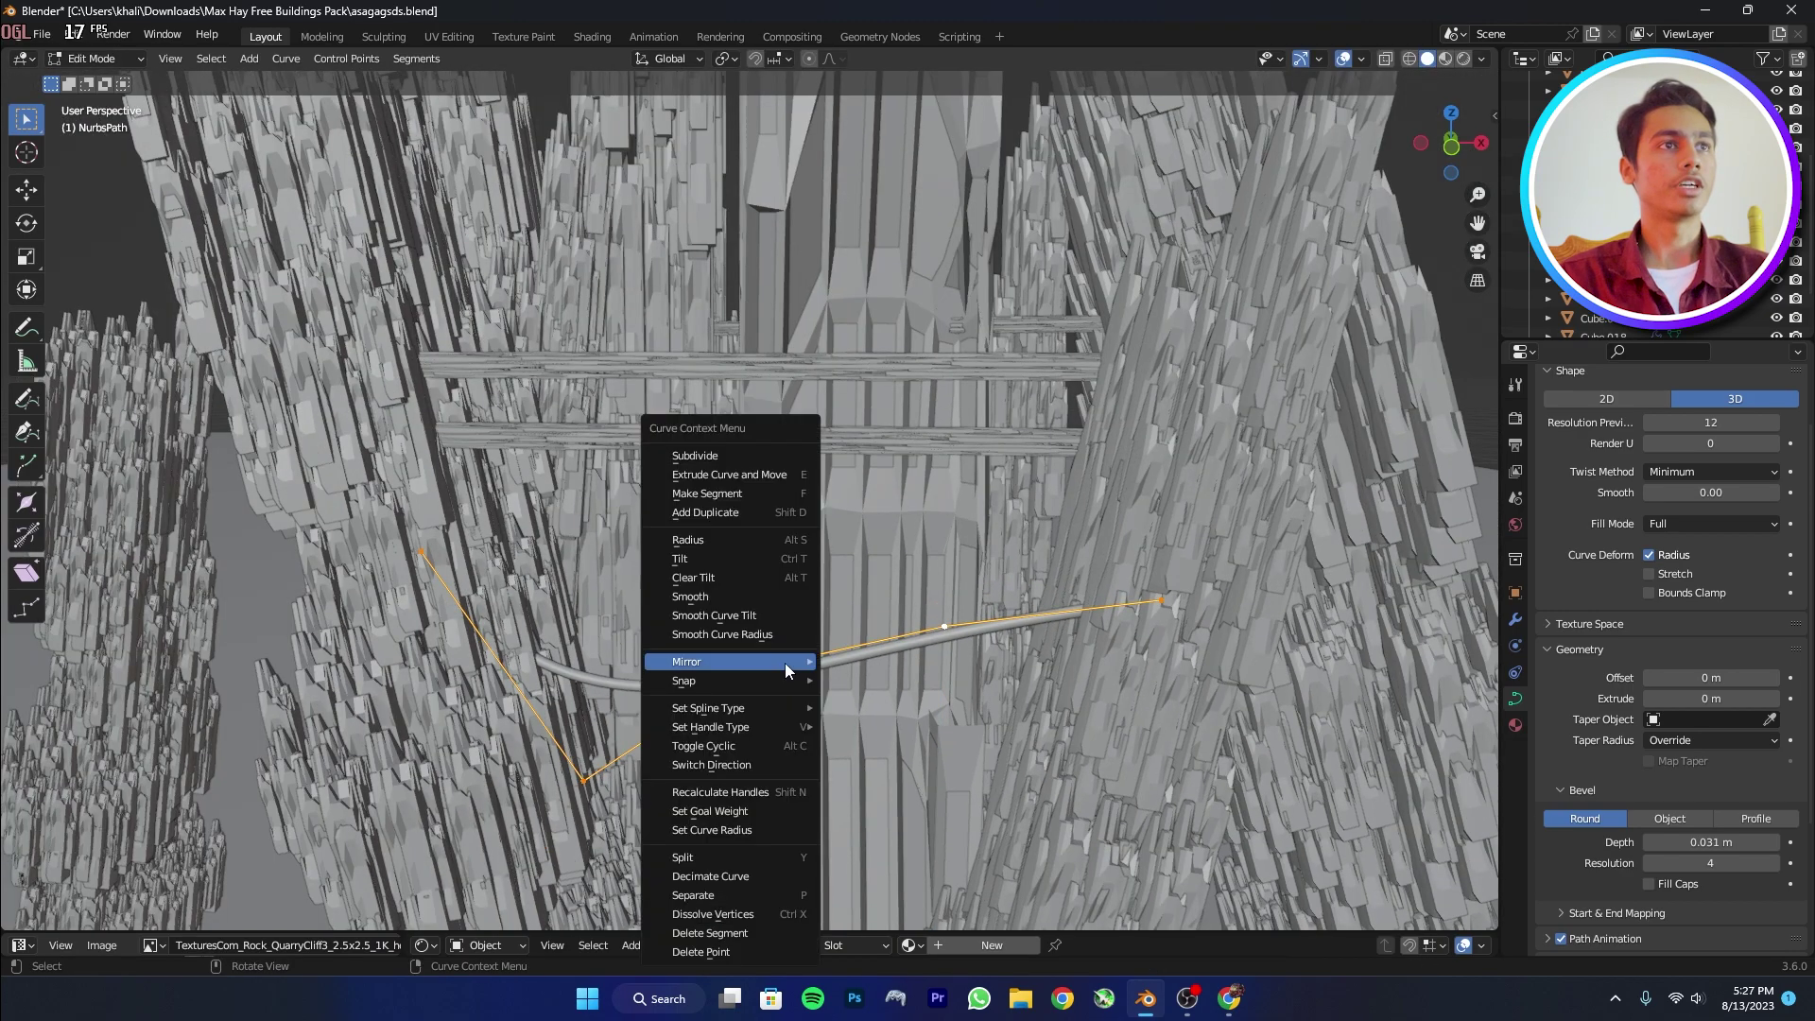
pyautogui.click(777, 455)
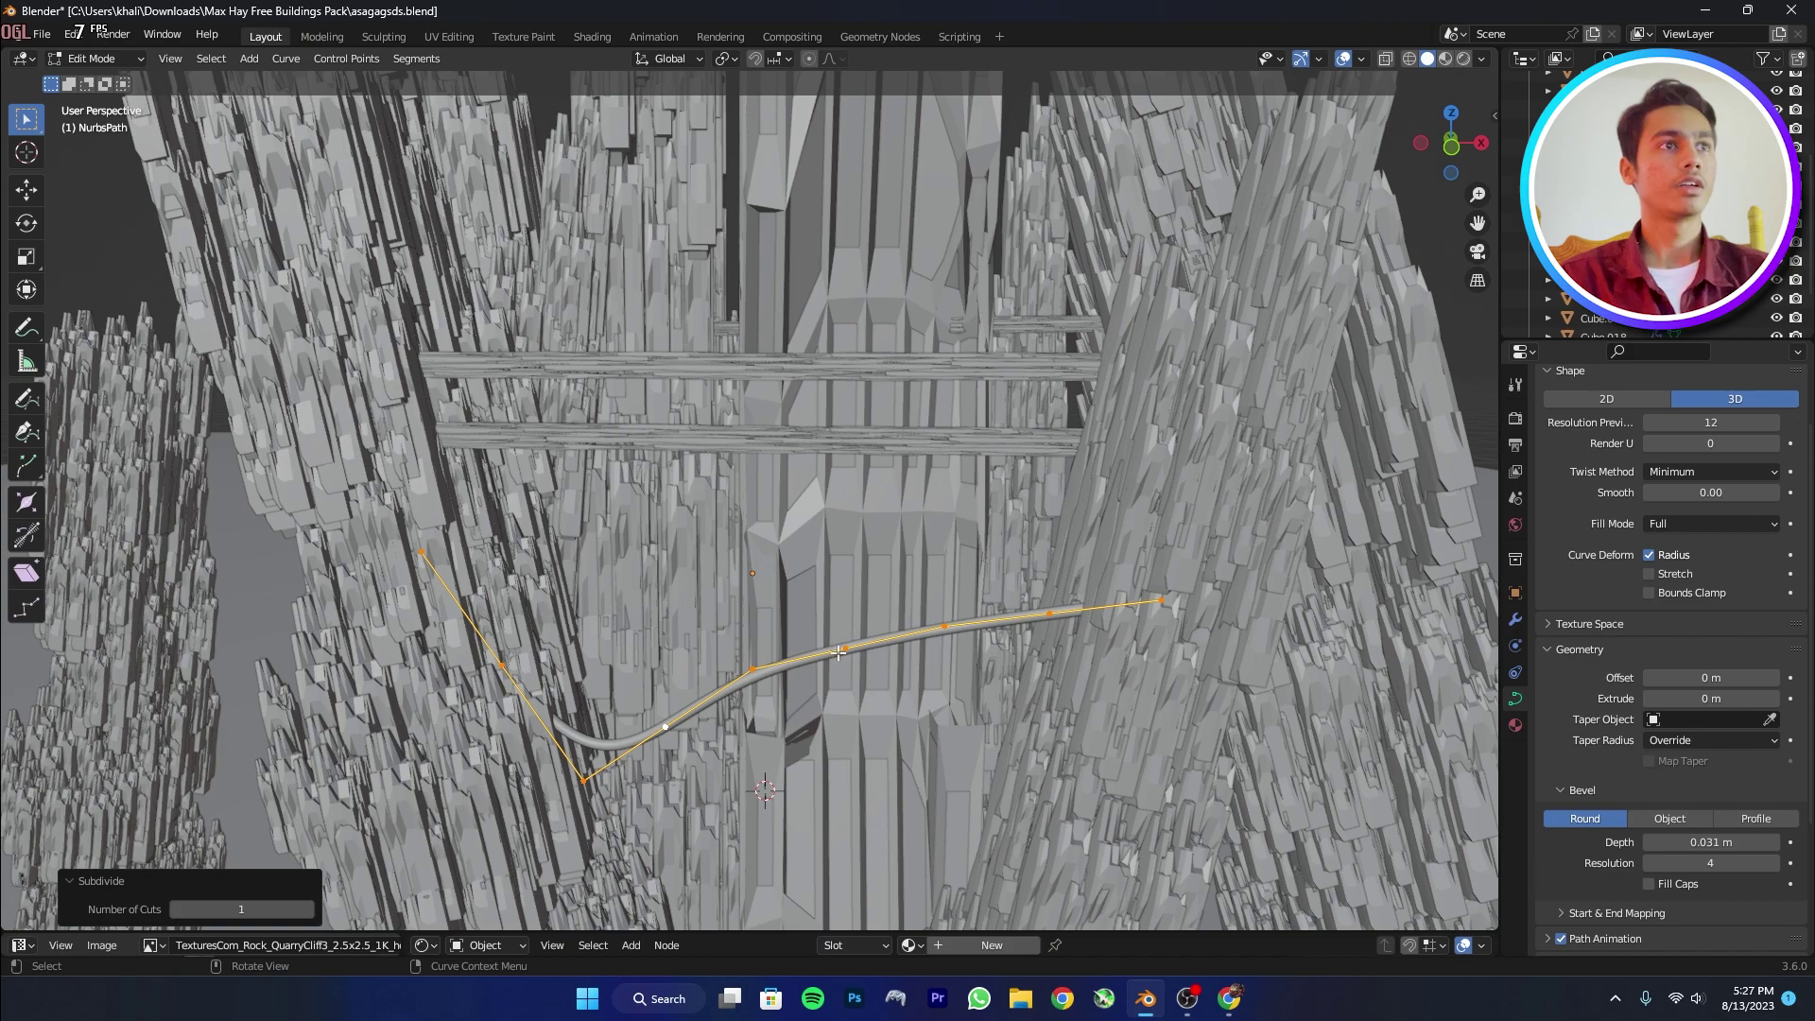
# Lower the new control point in front of the tower along Z to add a second sag, and finish editing the curve.
pyautogui.click(838, 653)
pyautogui.press('g')
pyautogui.press('z')
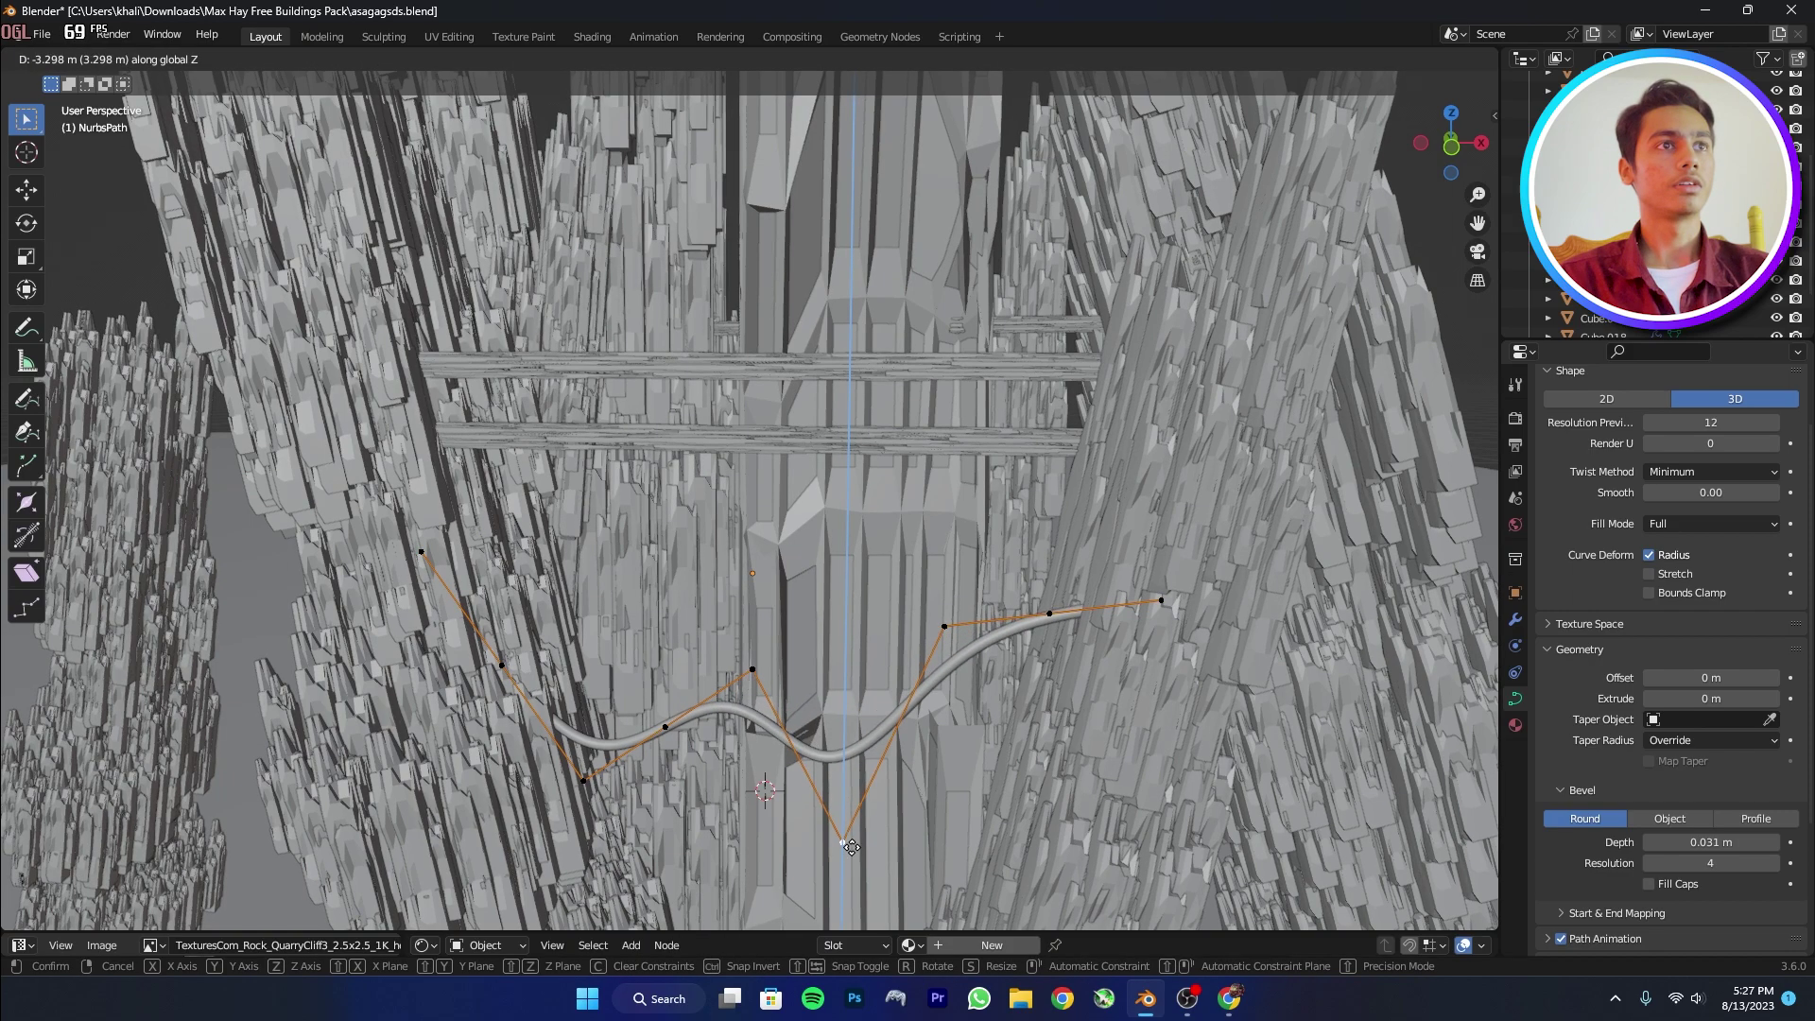
pyautogui.click(850, 815)
pyautogui.press('Tab')
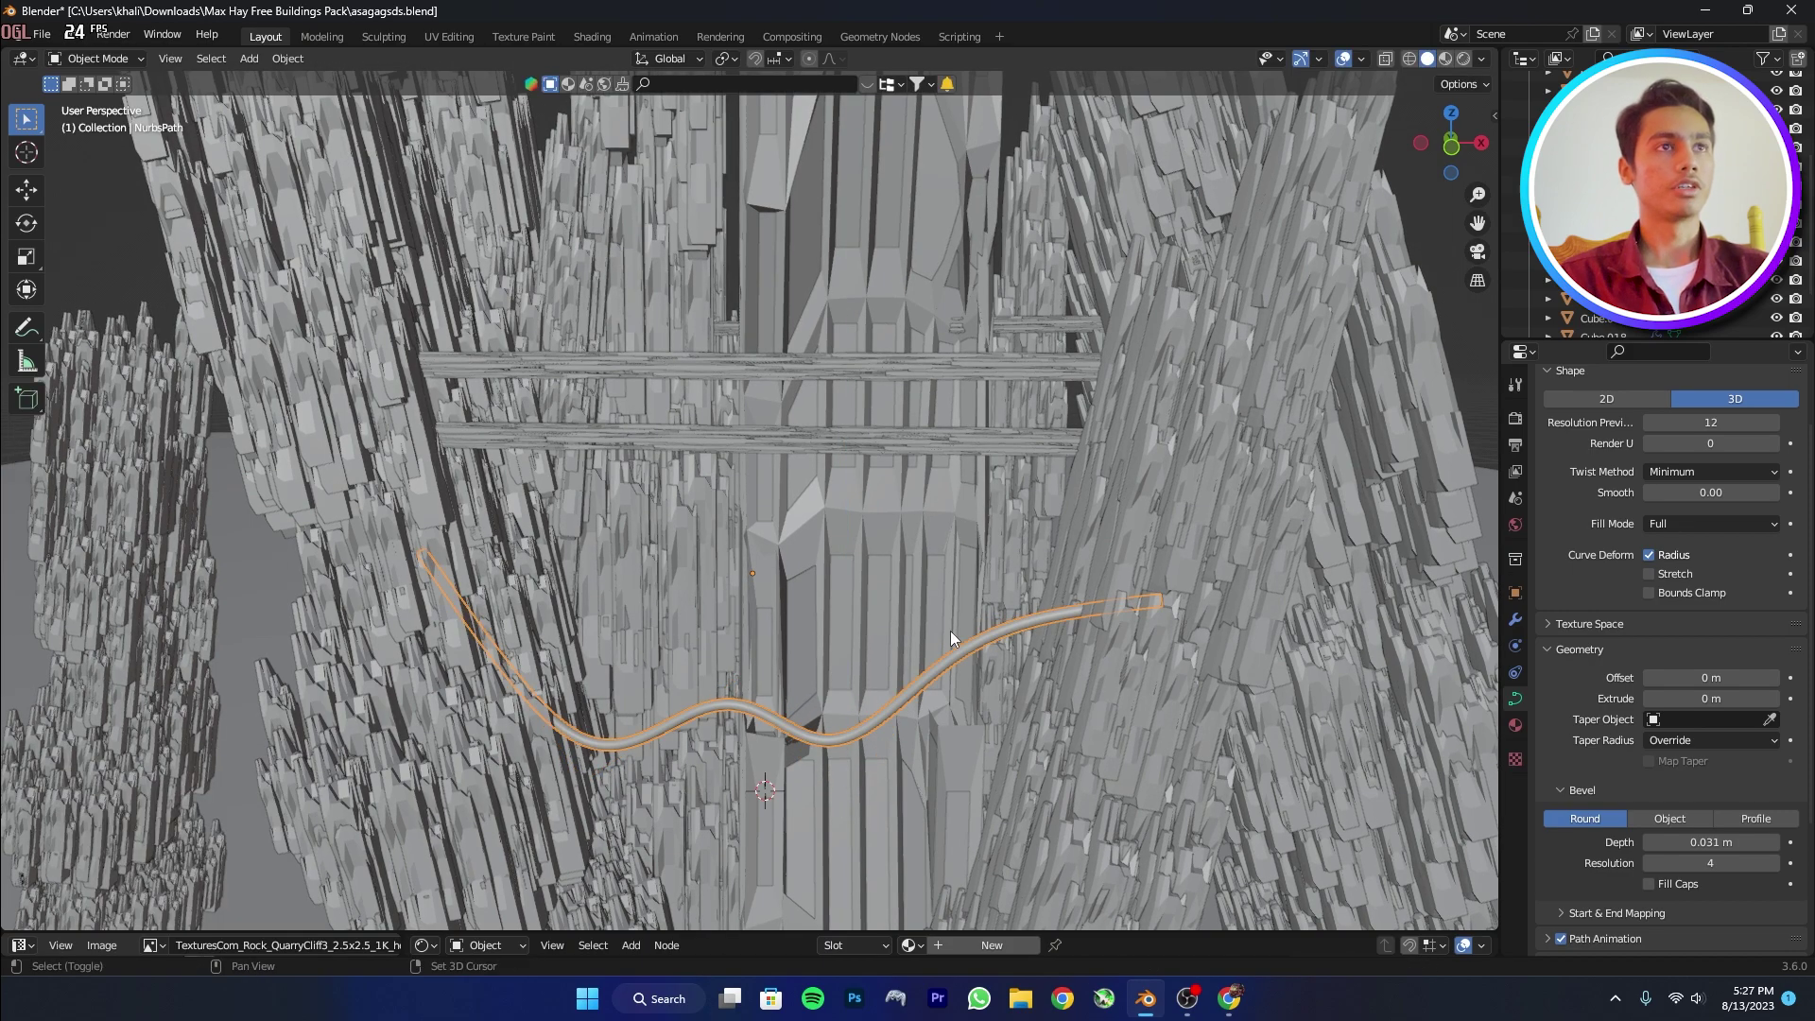
# Duplicate the cable about 2.04 m upward along Z and edit the copy's curve points to flatten its sags.
pyautogui.hotkey('shift', 'd')
pyautogui.press('z')
pyautogui.click(921, 507)
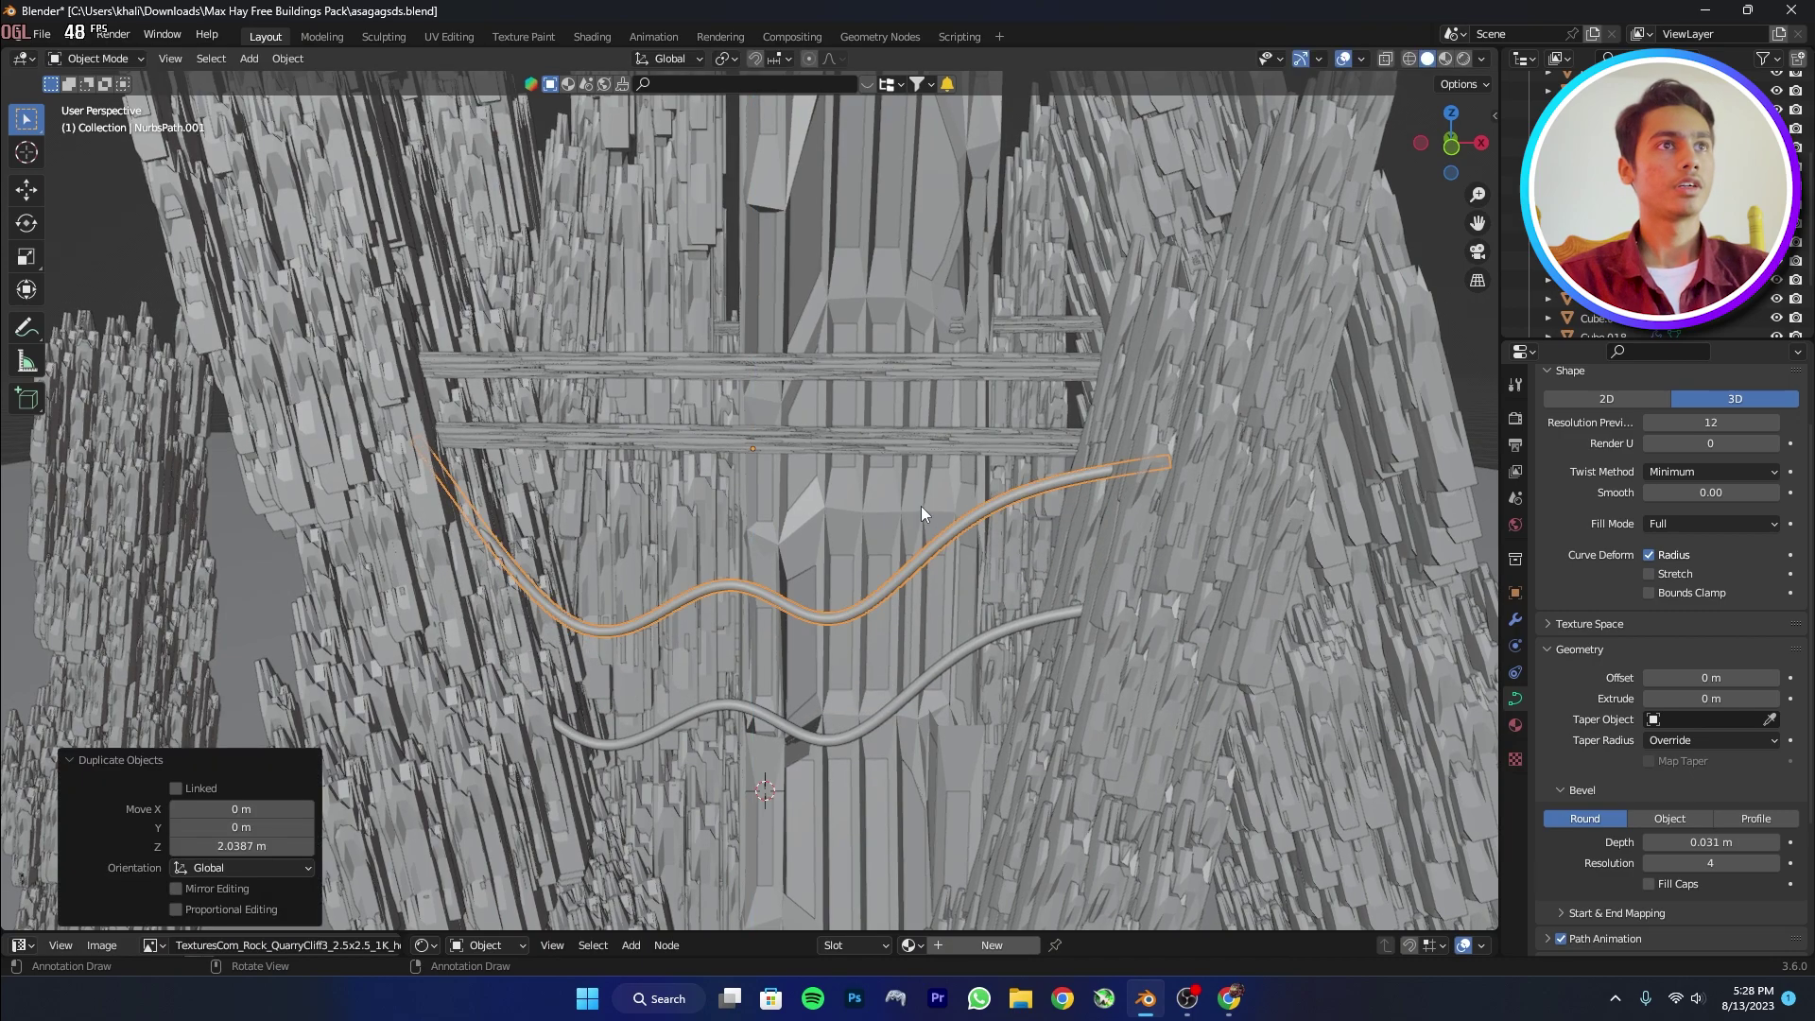
pyautogui.press('Tab')
pyautogui.click(581, 669)
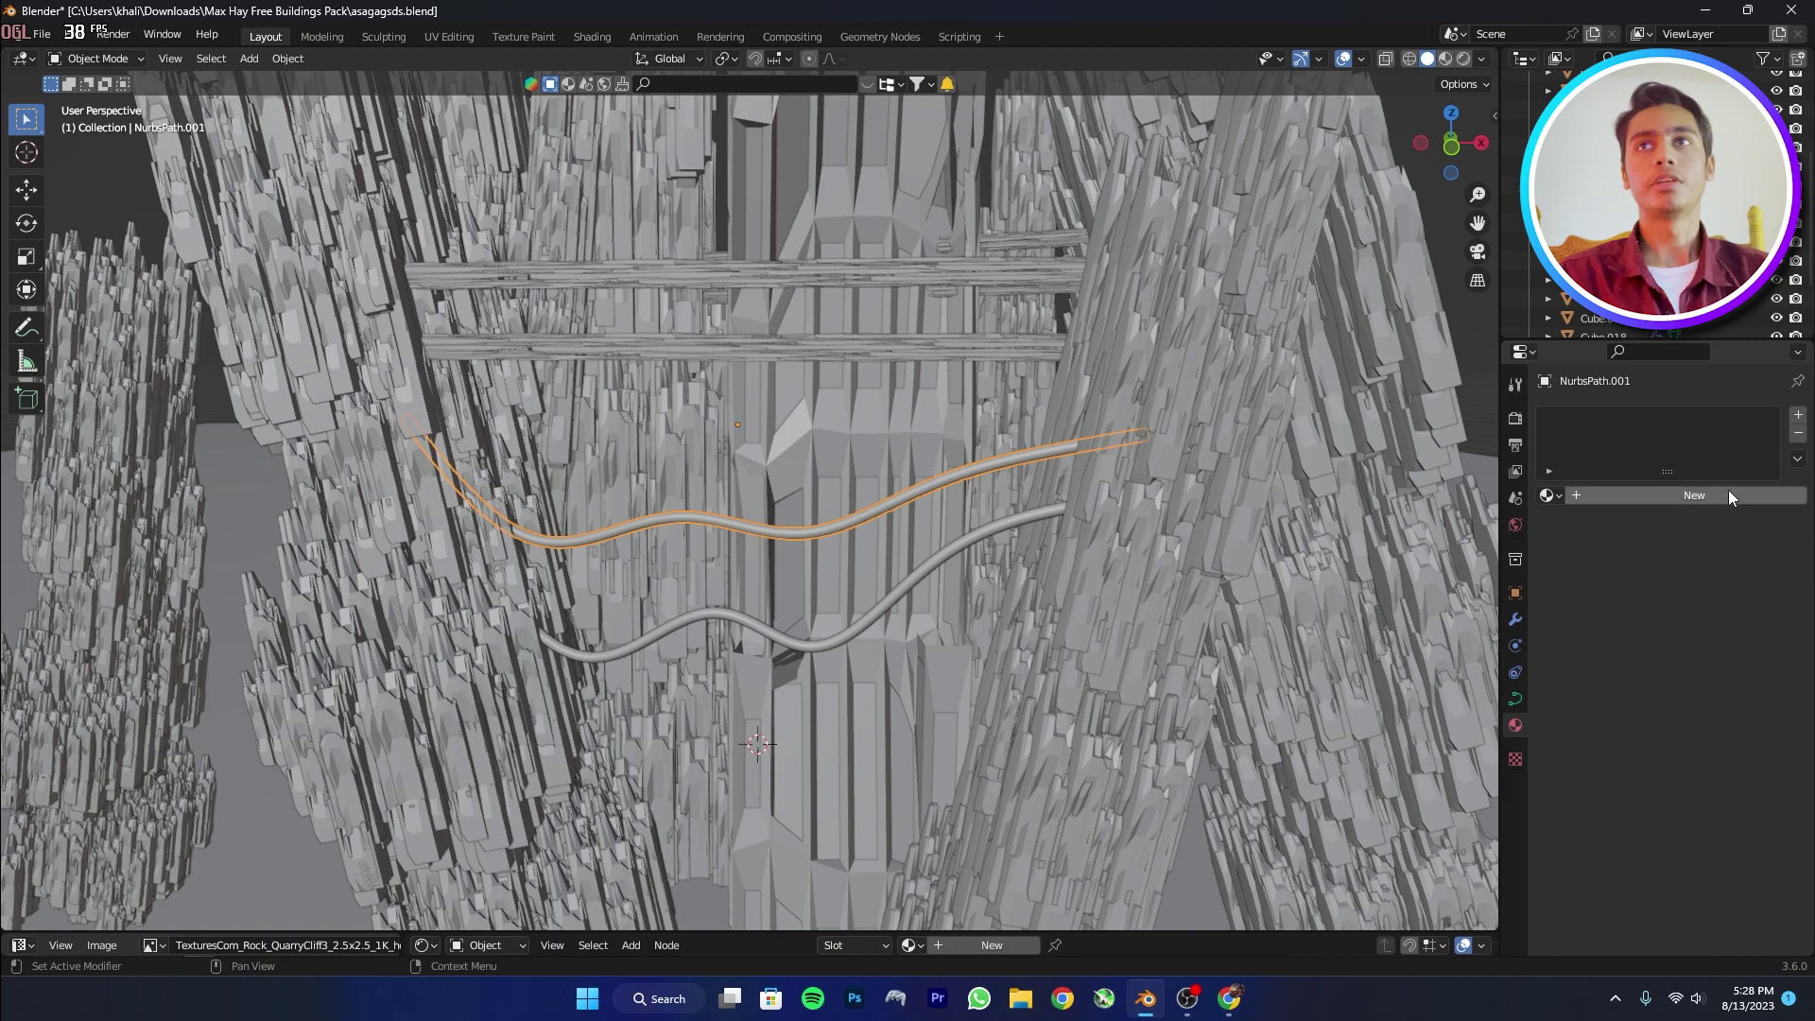
# Create a new material on the upper cable and link it to the lower cable.
pyautogui.click(1728, 490)
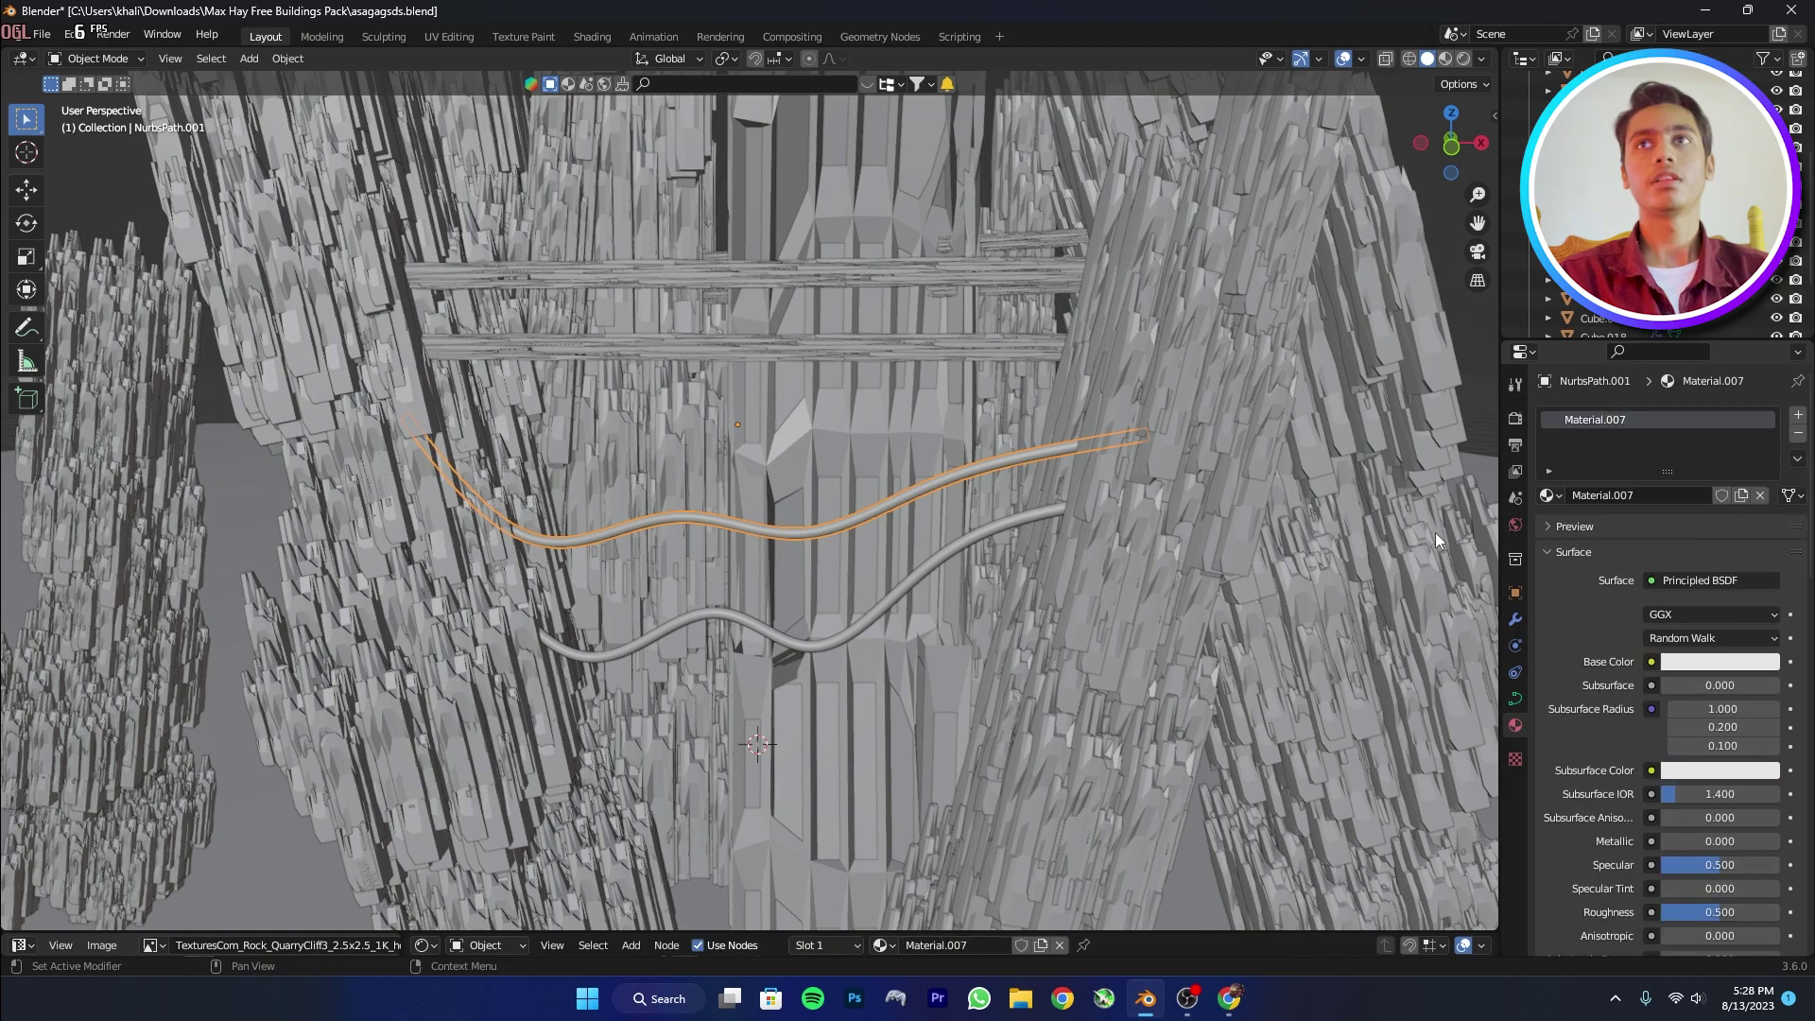
pyautogui.keyDown('shift'); pyautogui.click(892, 596); pyautogui.keyUp('shift')
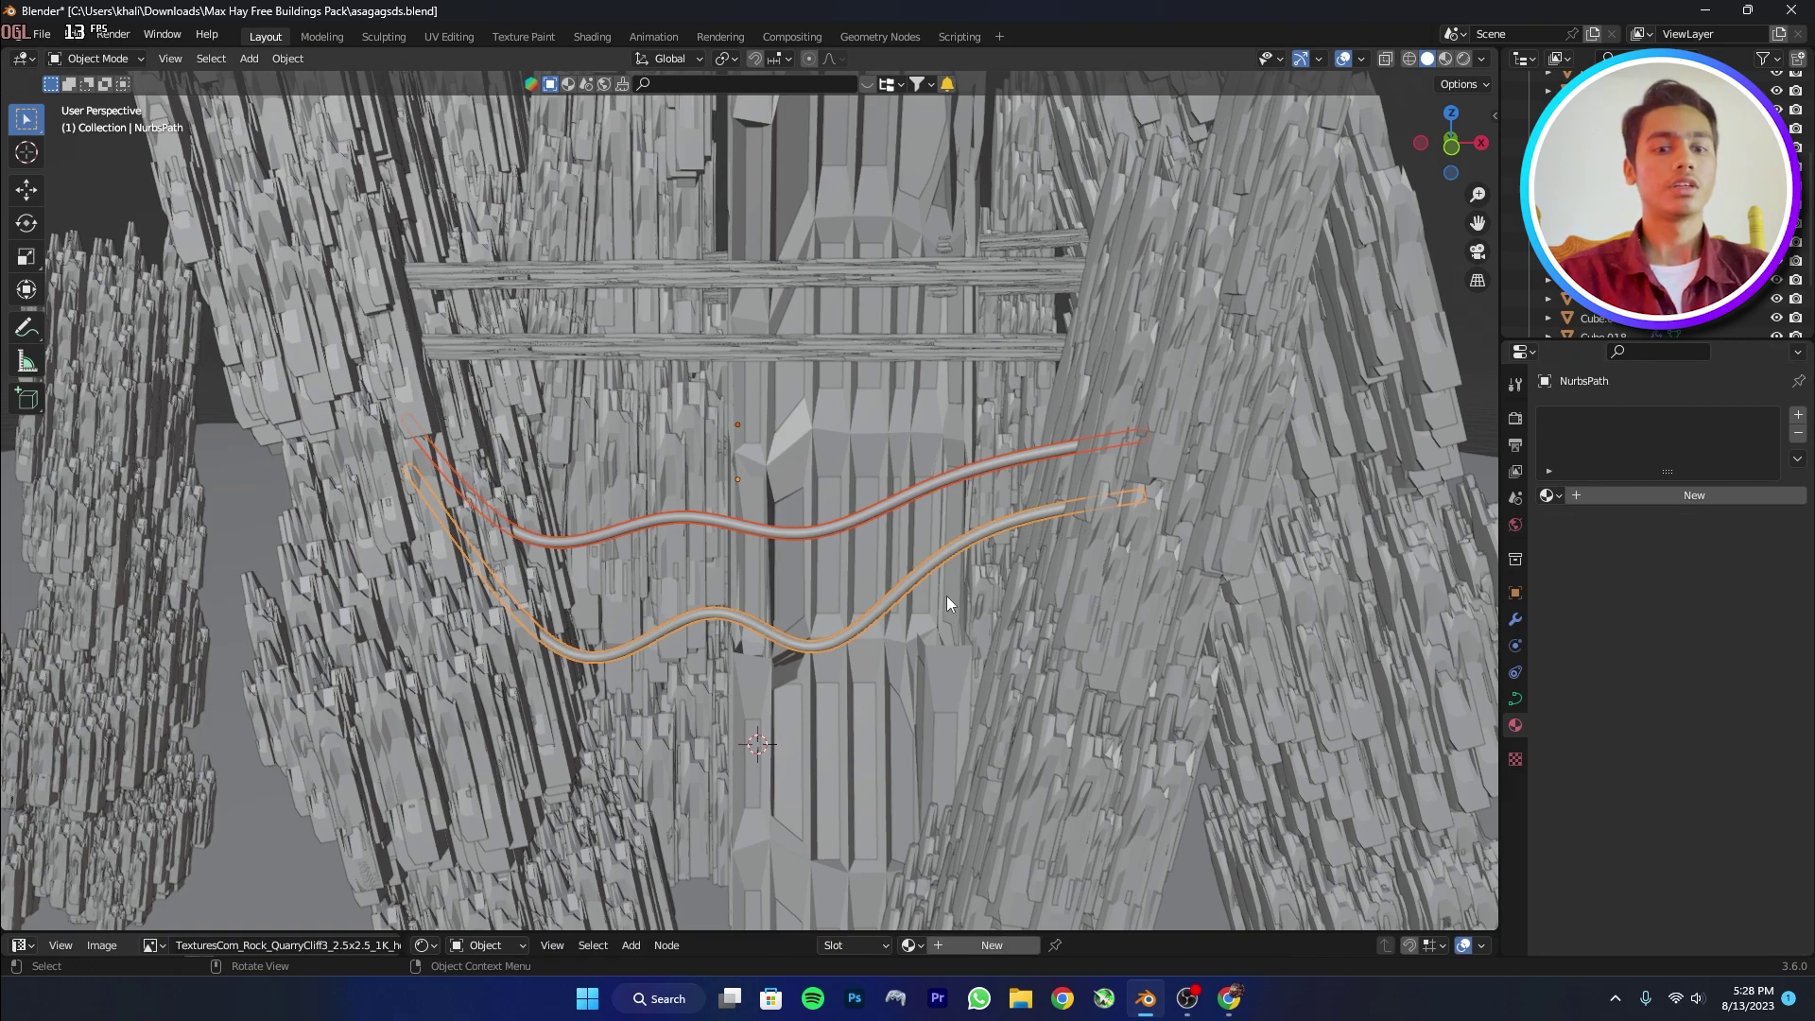
pyautogui.keyDown('shift'); pyautogui.click(905, 492); pyautogui.keyUp('shift')
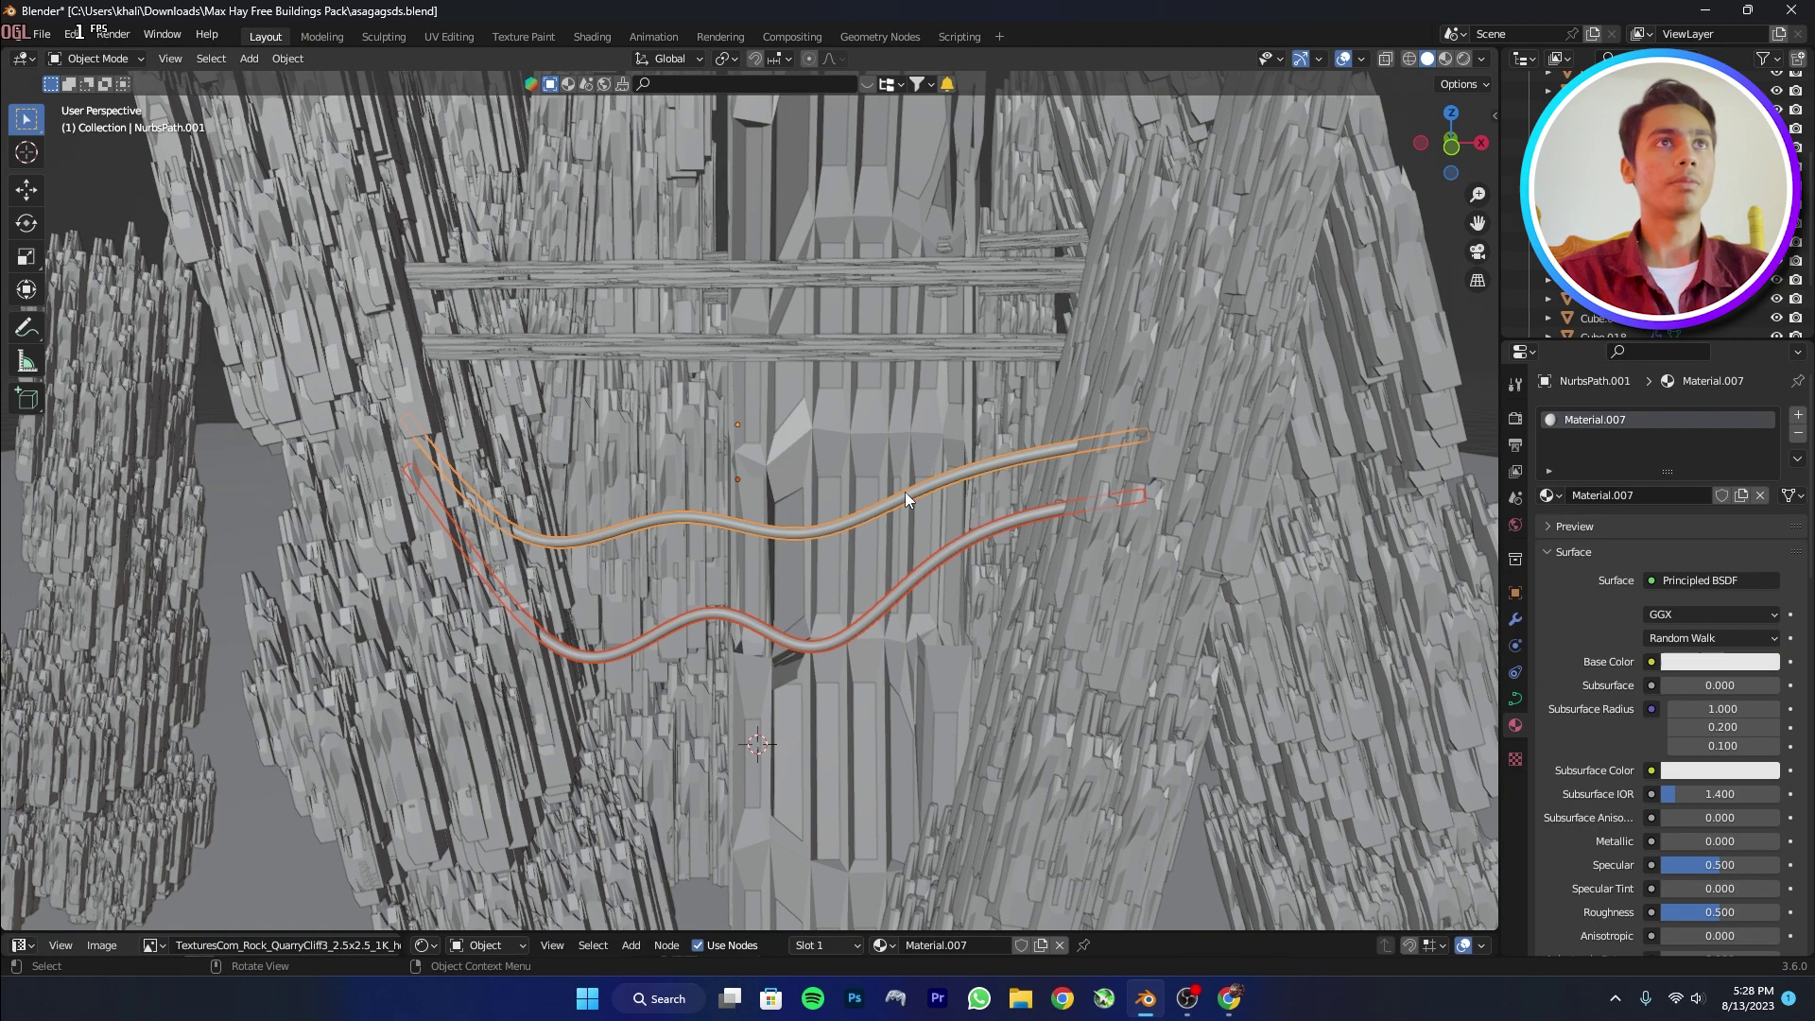
pyautogui.hotkey('ctrl', 'l')
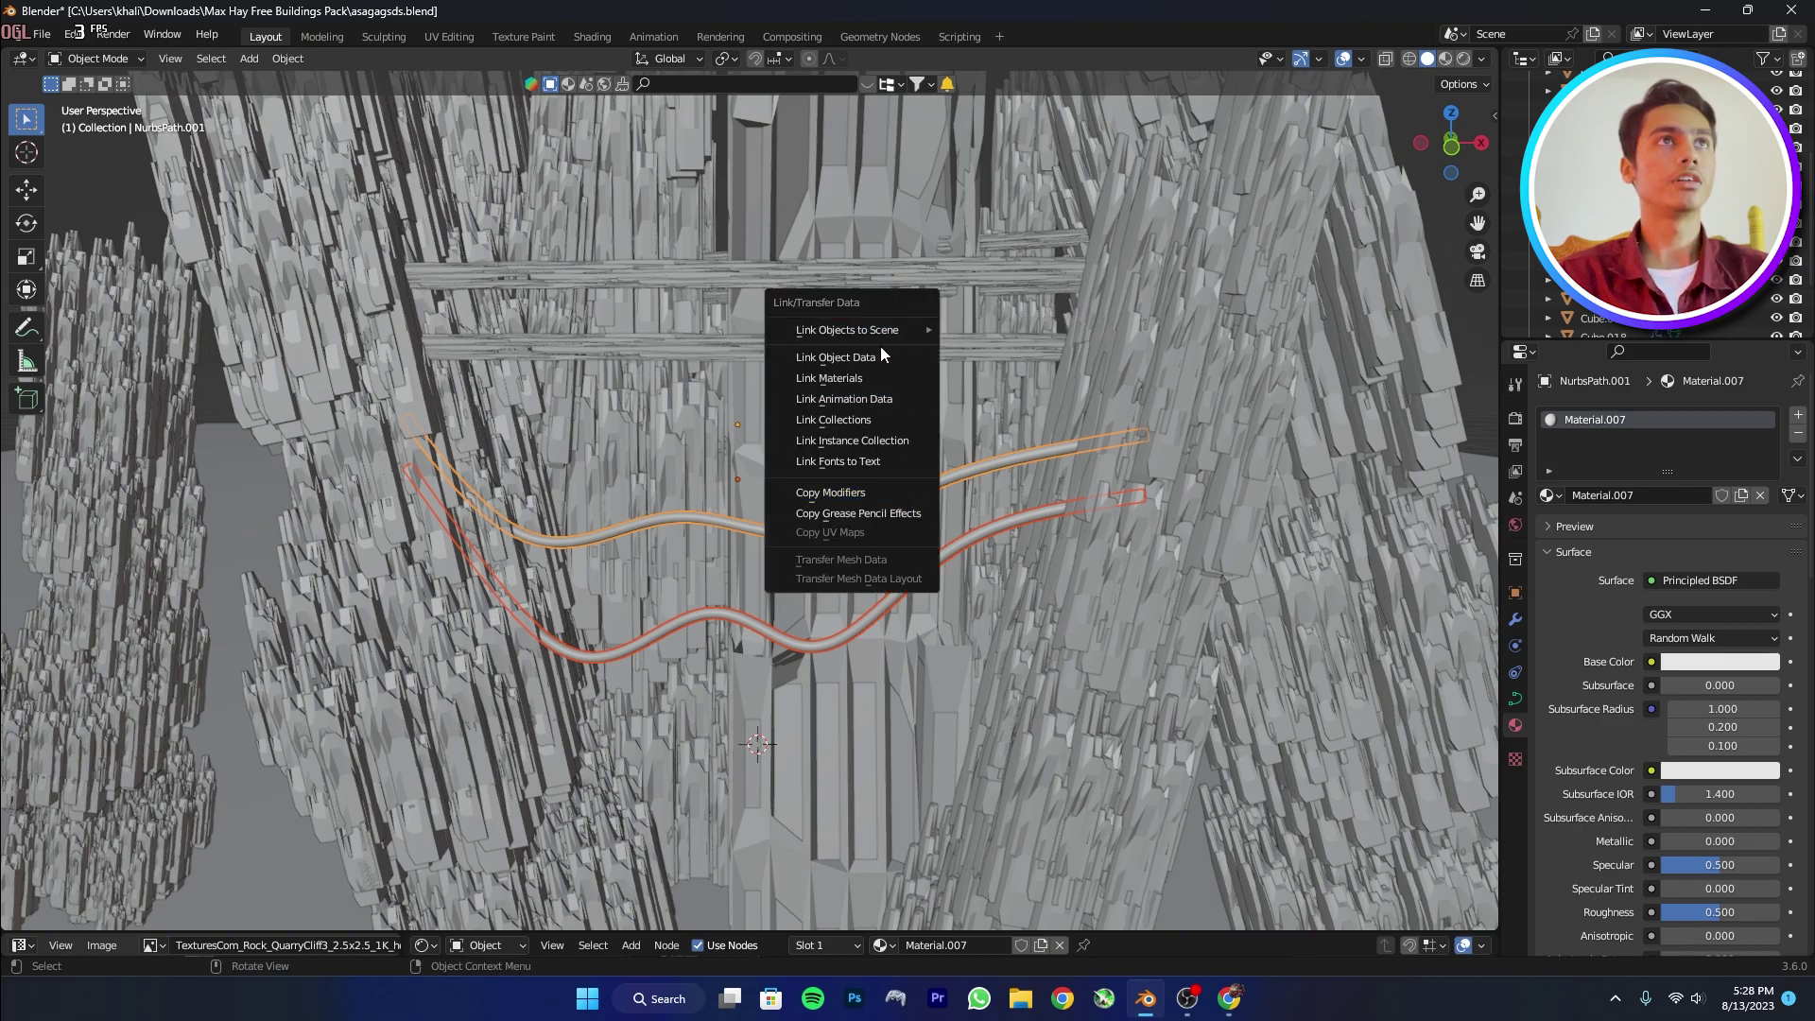
pyautogui.click(853, 378)
# Give the cable material a near-black base color with value 0.005, roughness 0.217 and metallic 1.000, and save the file from the camera view.
pyautogui.click(1719, 662)
pyautogui.scroll(-20, 1718, 453)
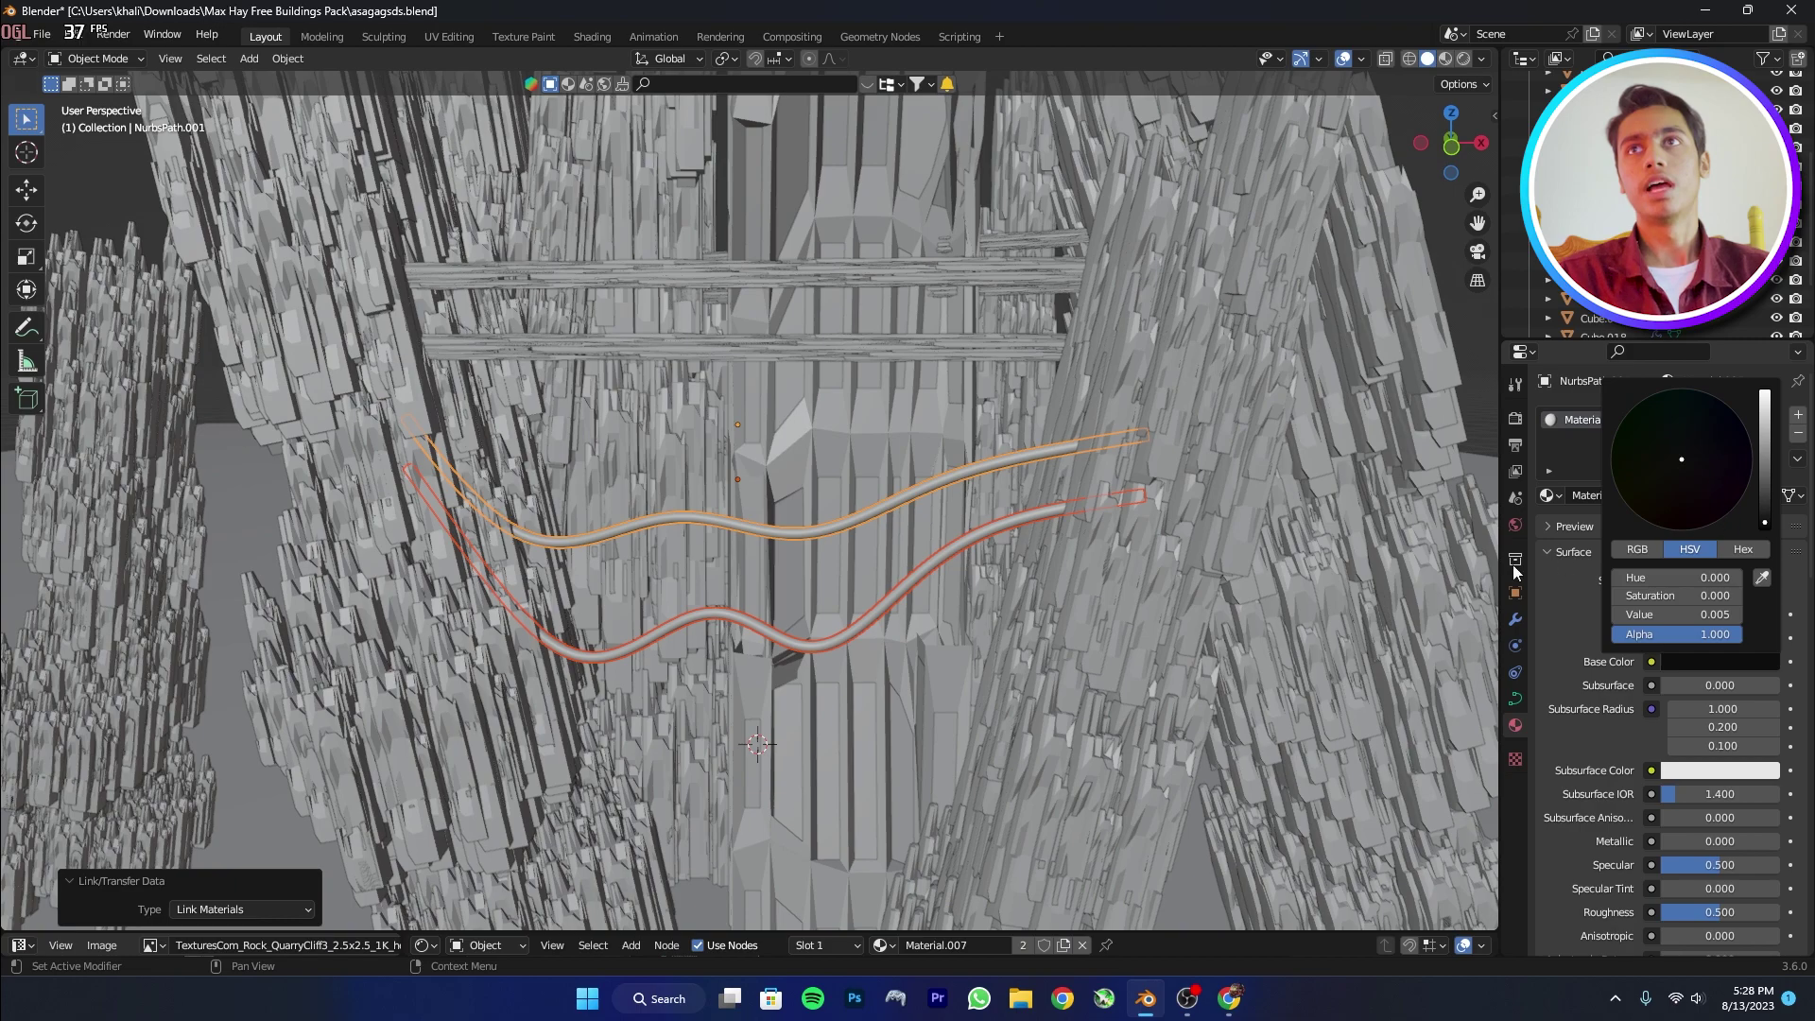
pyautogui.moveTo(1718, 909); pyautogui.dragTo(1668, 910)
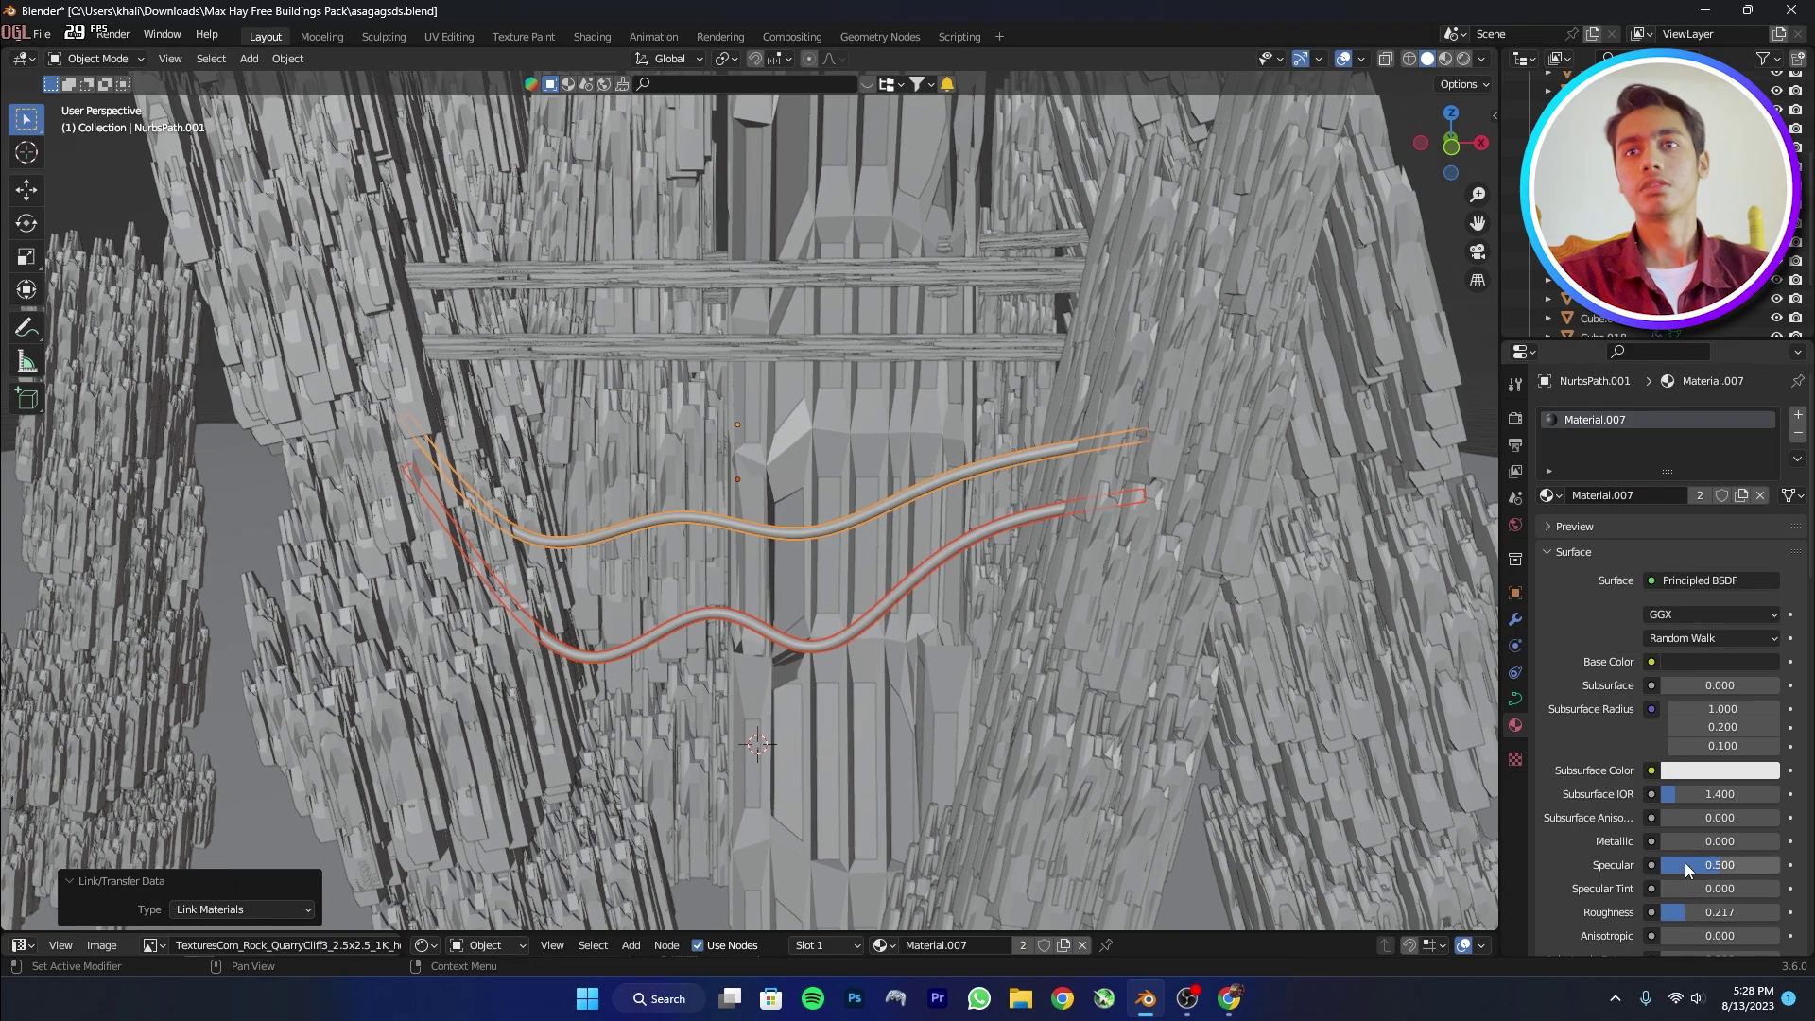
pyautogui.moveTo(1719, 840); pyautogui.dragTo(1779, 840)
pyautogui.hotkey('ctrl', 's')
pyautogui.scroll(-1, 1035, 573)
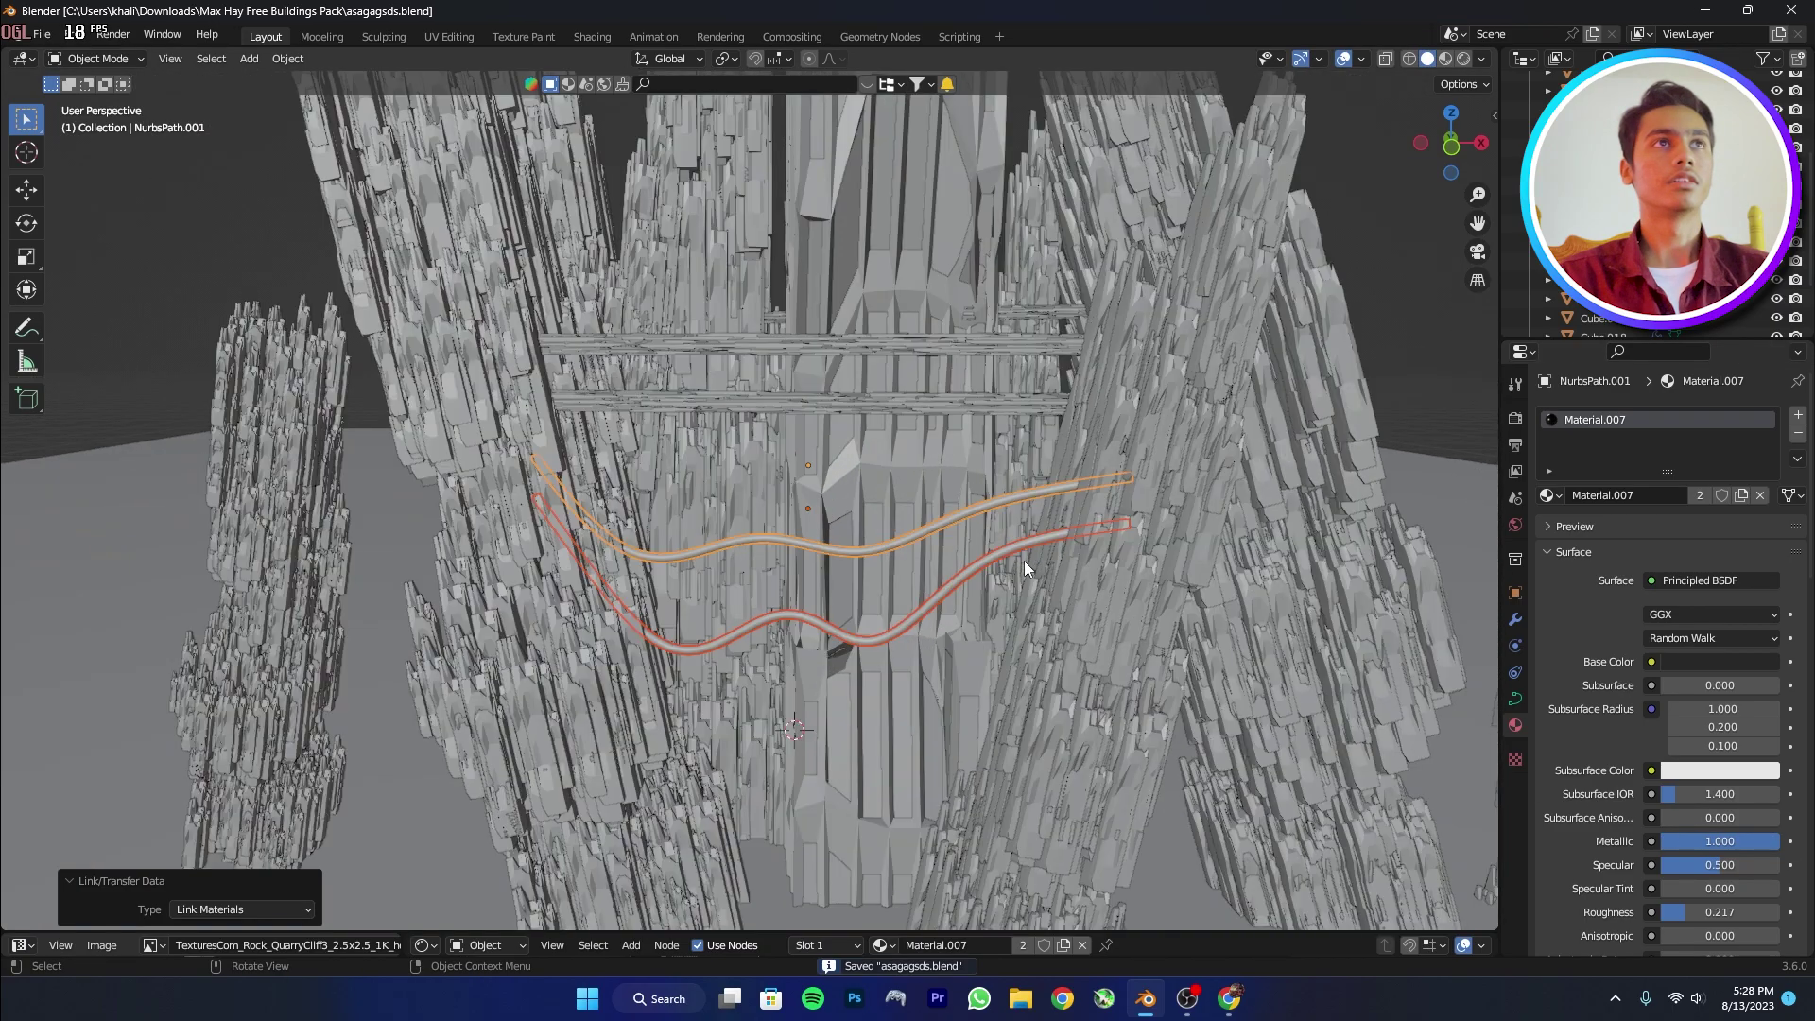
pyautogui.scroll(1, 1024, 560)
pyautogui.moveTo(1097, 407); pyautogui.dragTo(1104, 387, button='middle')
pyautogui.press('KP_0')
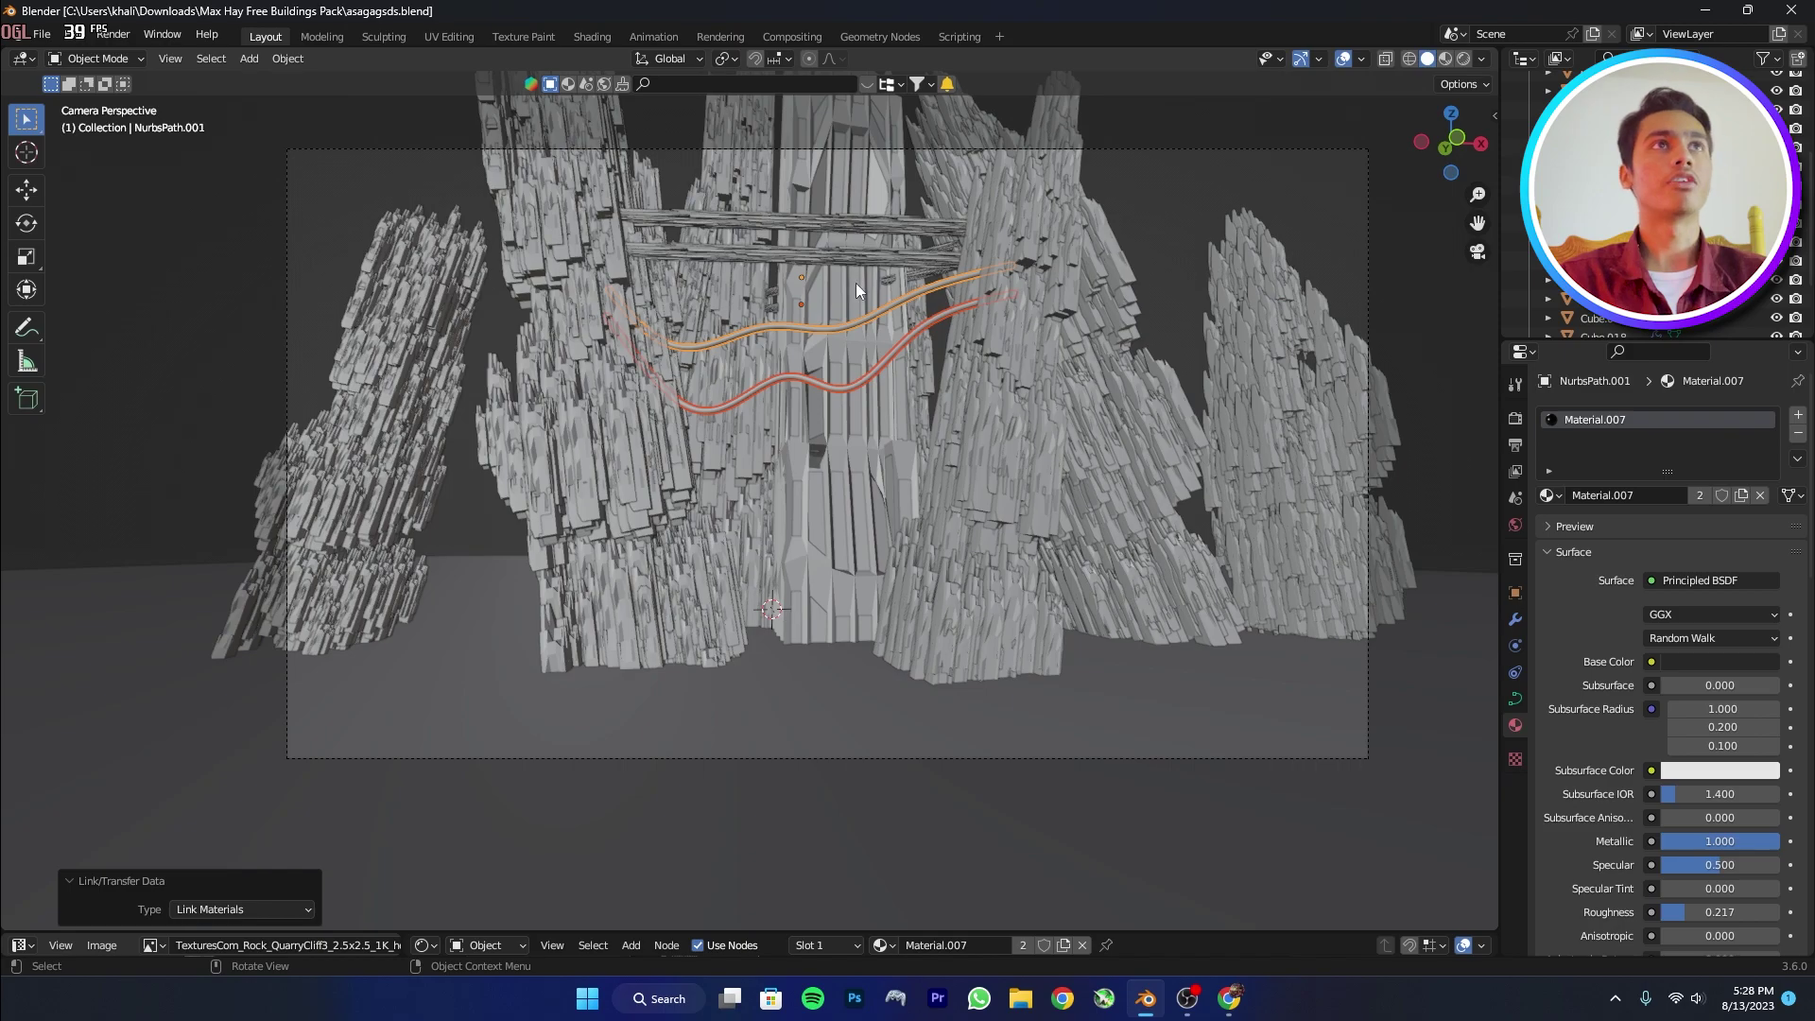
pyautogui.hotkey('ctrl', 's')
# Create a new material on the standalone block beside the pillars and show the camera view in rendered shading.
pyautogui.moveTo(1229, 518); pyautogui.dragTo(879, 649, button='middle')
pyautogui.scroll(-7, 1244, 514)
pyautogui.click(1029, 673)
pyautogui.moveTo(1030, 672); pyautogui.dragTo(1181, 605, button='middle')
pyautogui.click(1665, 494)
pyautogui.scroll(5, 1125, 547)
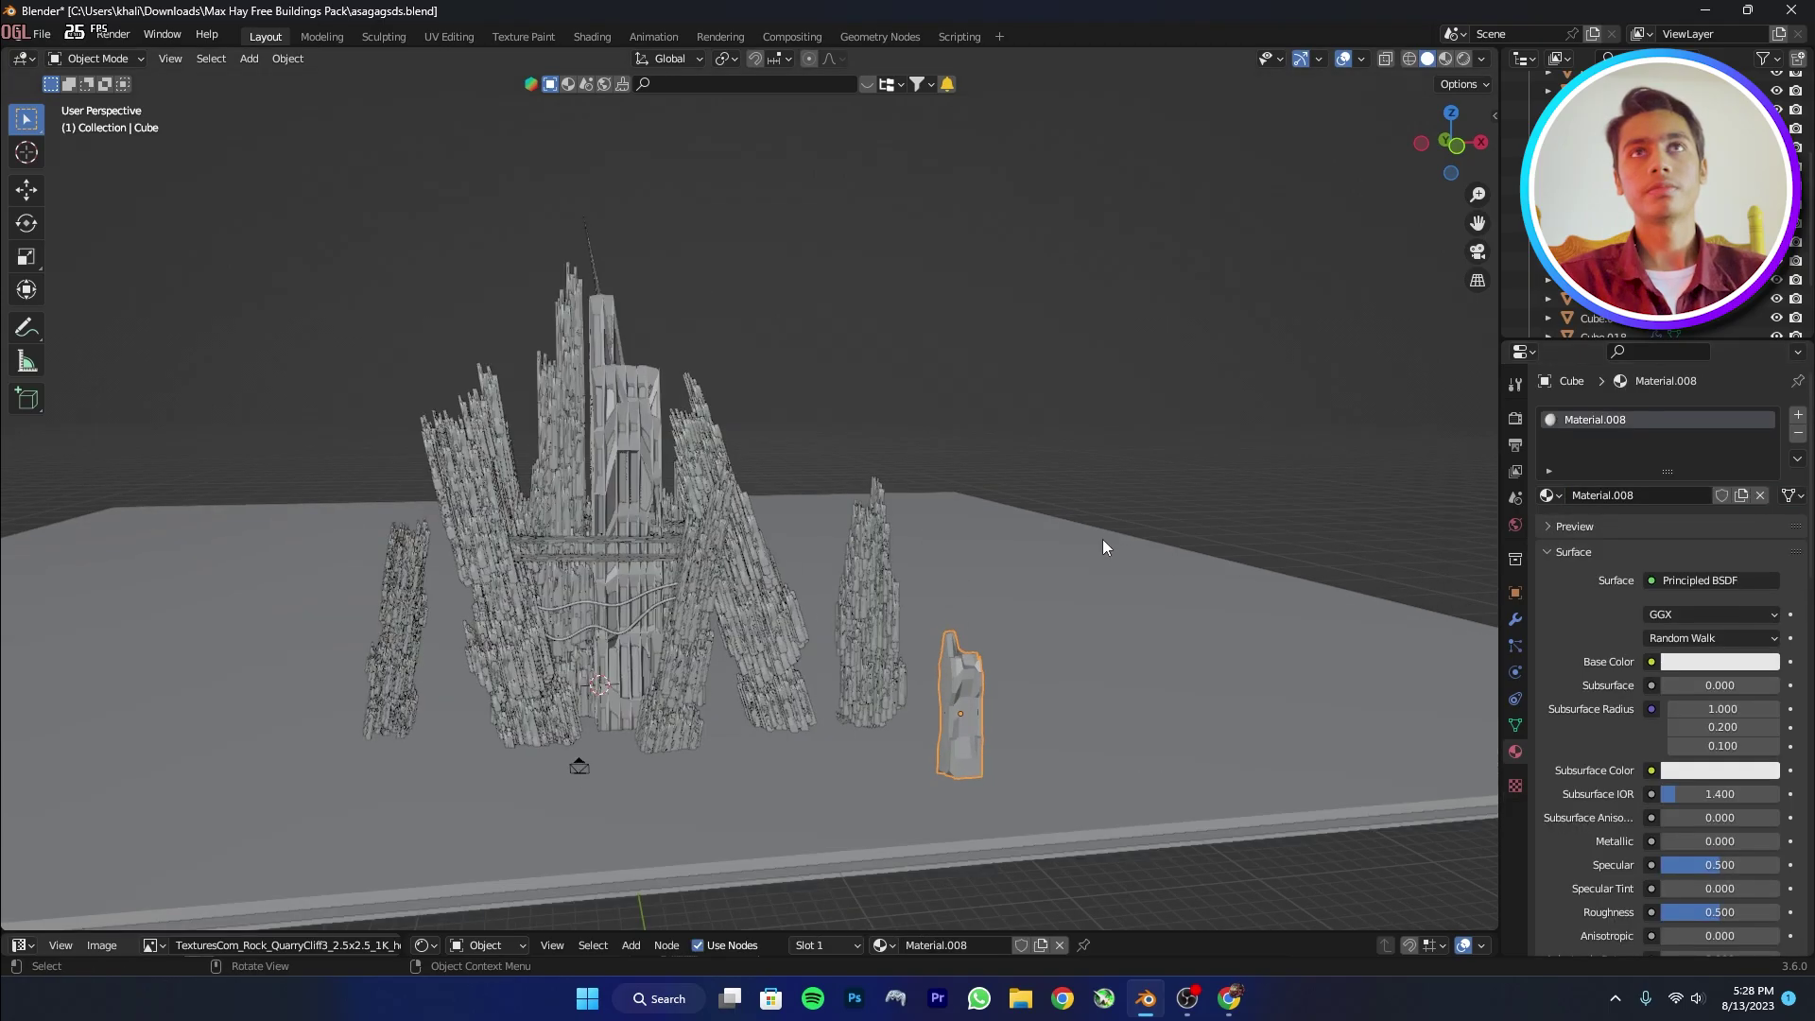
pyautogui.keyDown('shift'); pyautogui.moveTo(832, 501); pyautogui.dragTo(1231, 390, button='middle'); pyautogui.keyUp('shift')
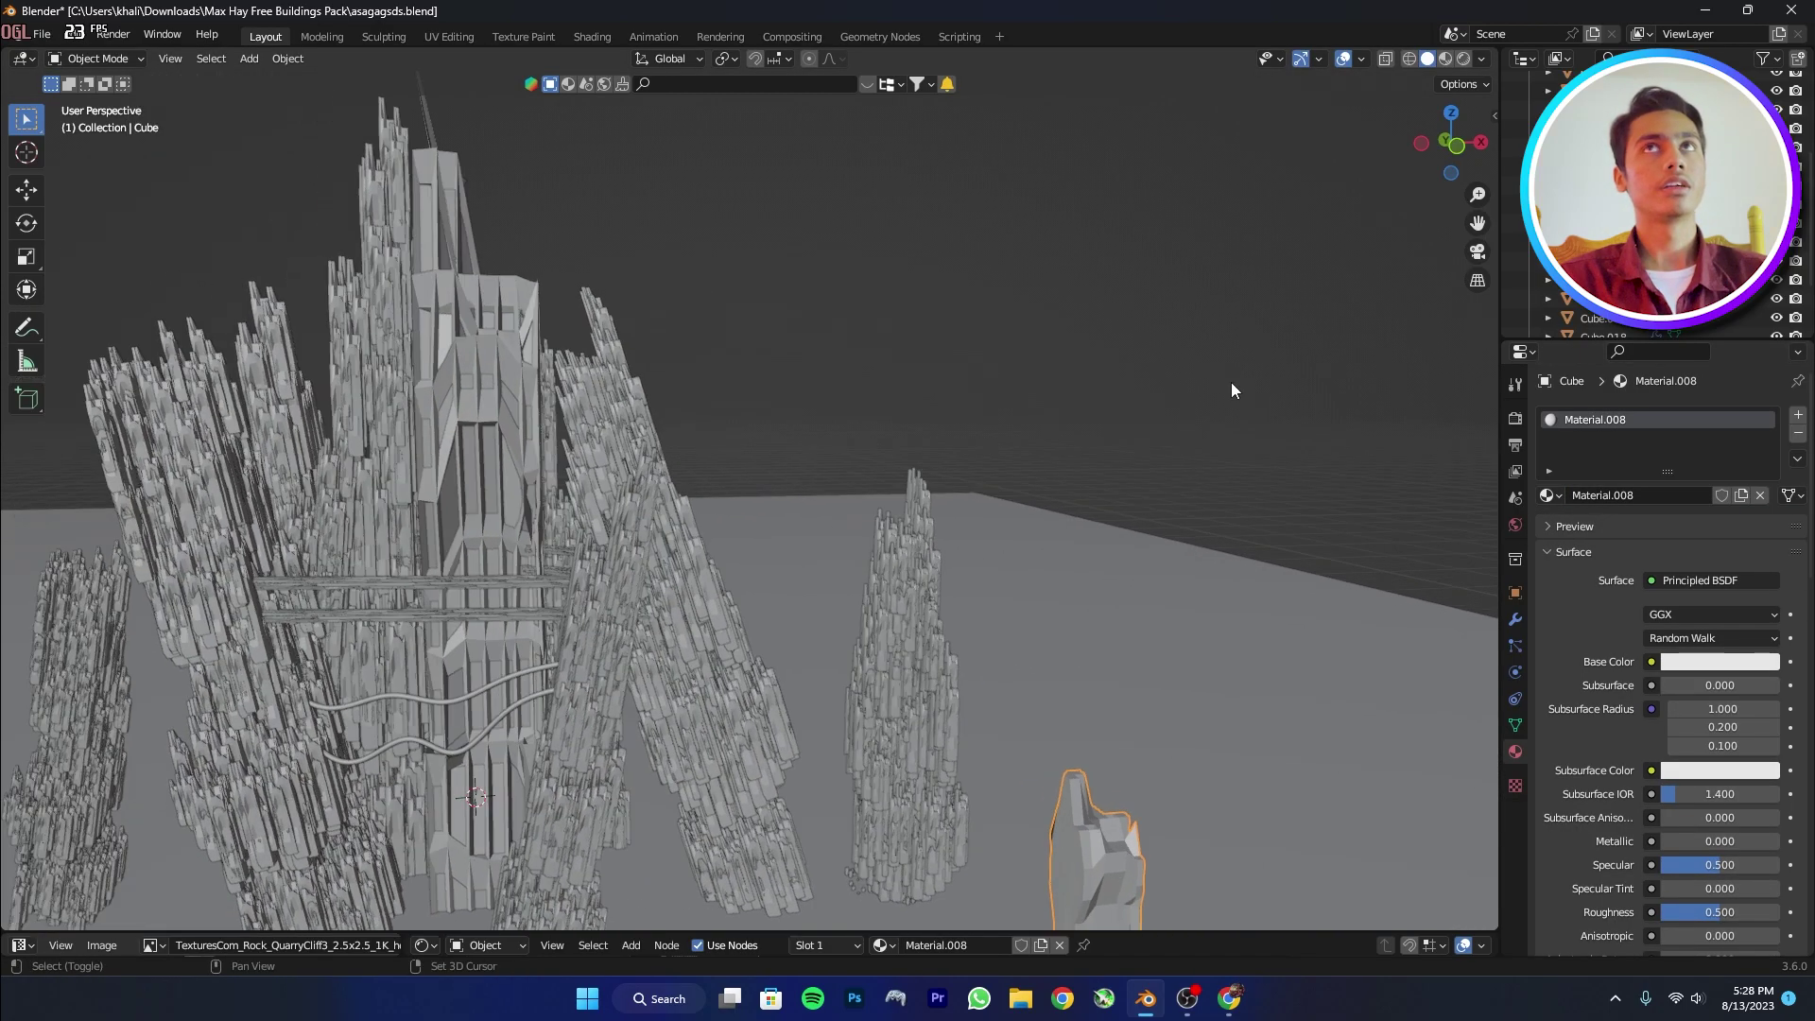
pyautogui.click(1464, 58)
pyautogui.press('KP_0')
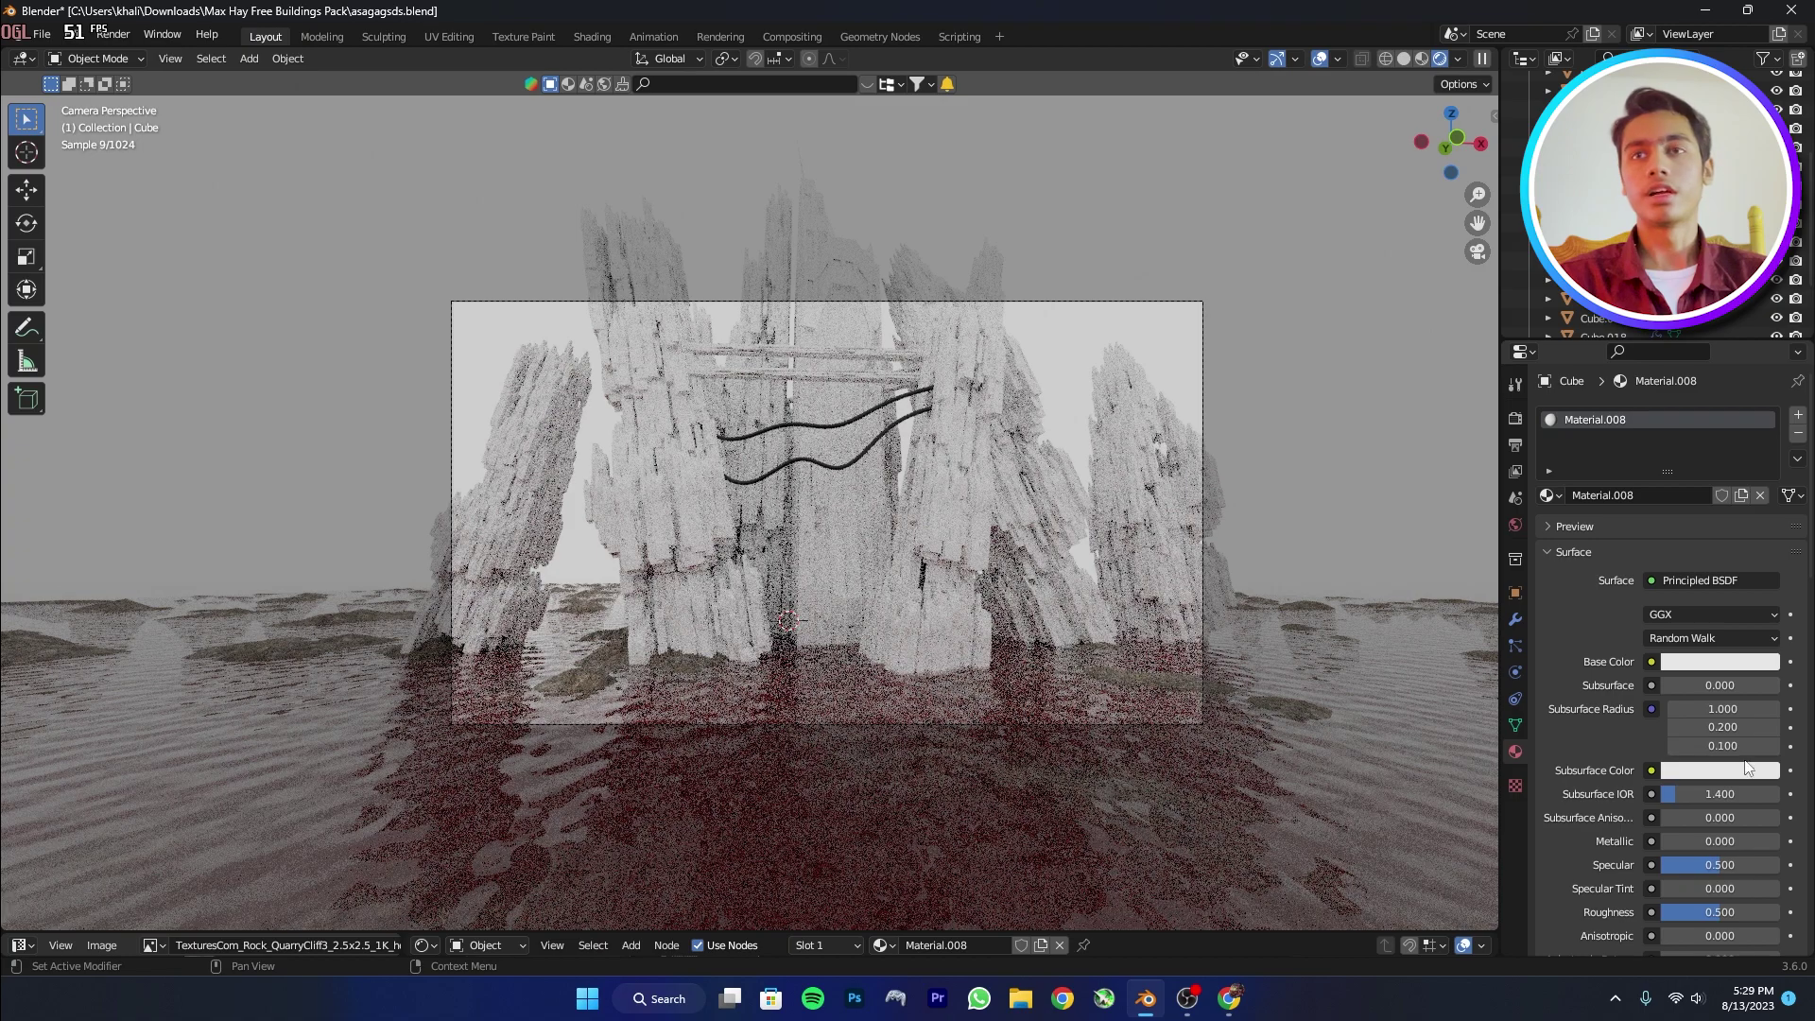
# Enlarge the shader editor and look through the BUILDINGSINDUSTRIAL0181 images on the textures.com page.
pyautogui.moveTo(1098, 931); pyautogui.dragTo(1097, 628)
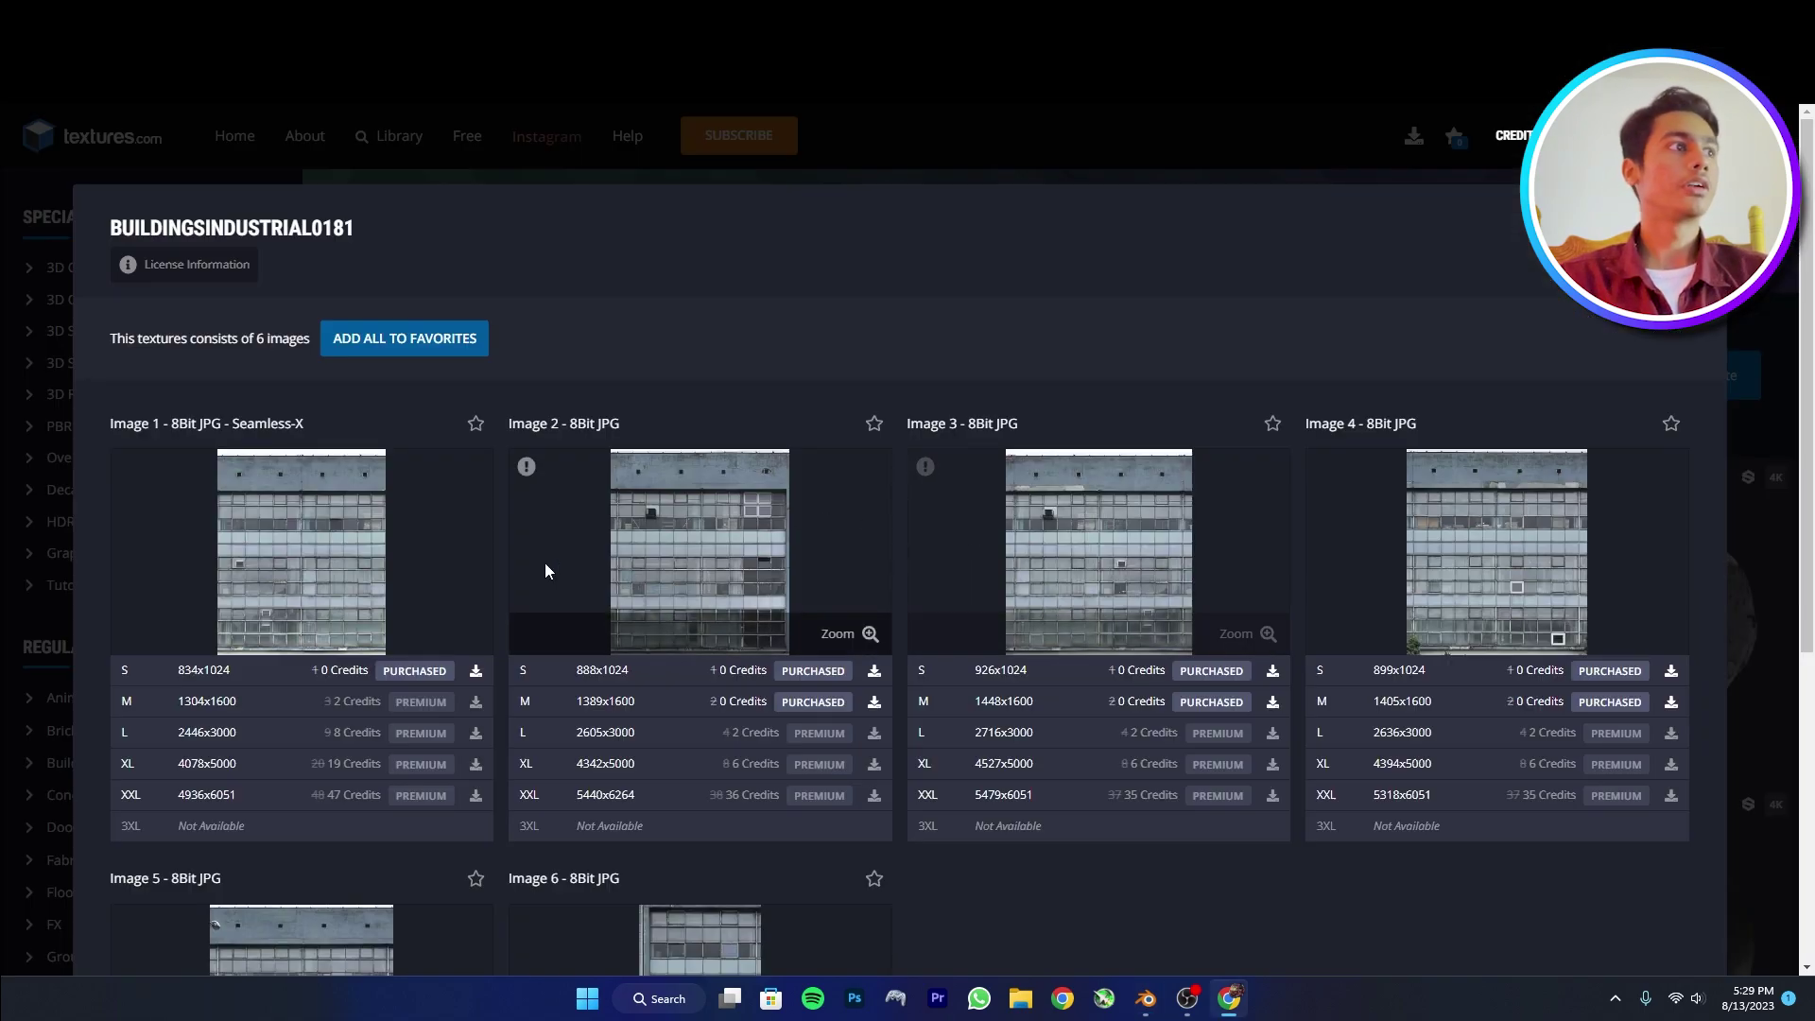
pyautogui.scroll(-3, 577, 633)
pyautogui.scroll(1, 615, 649)
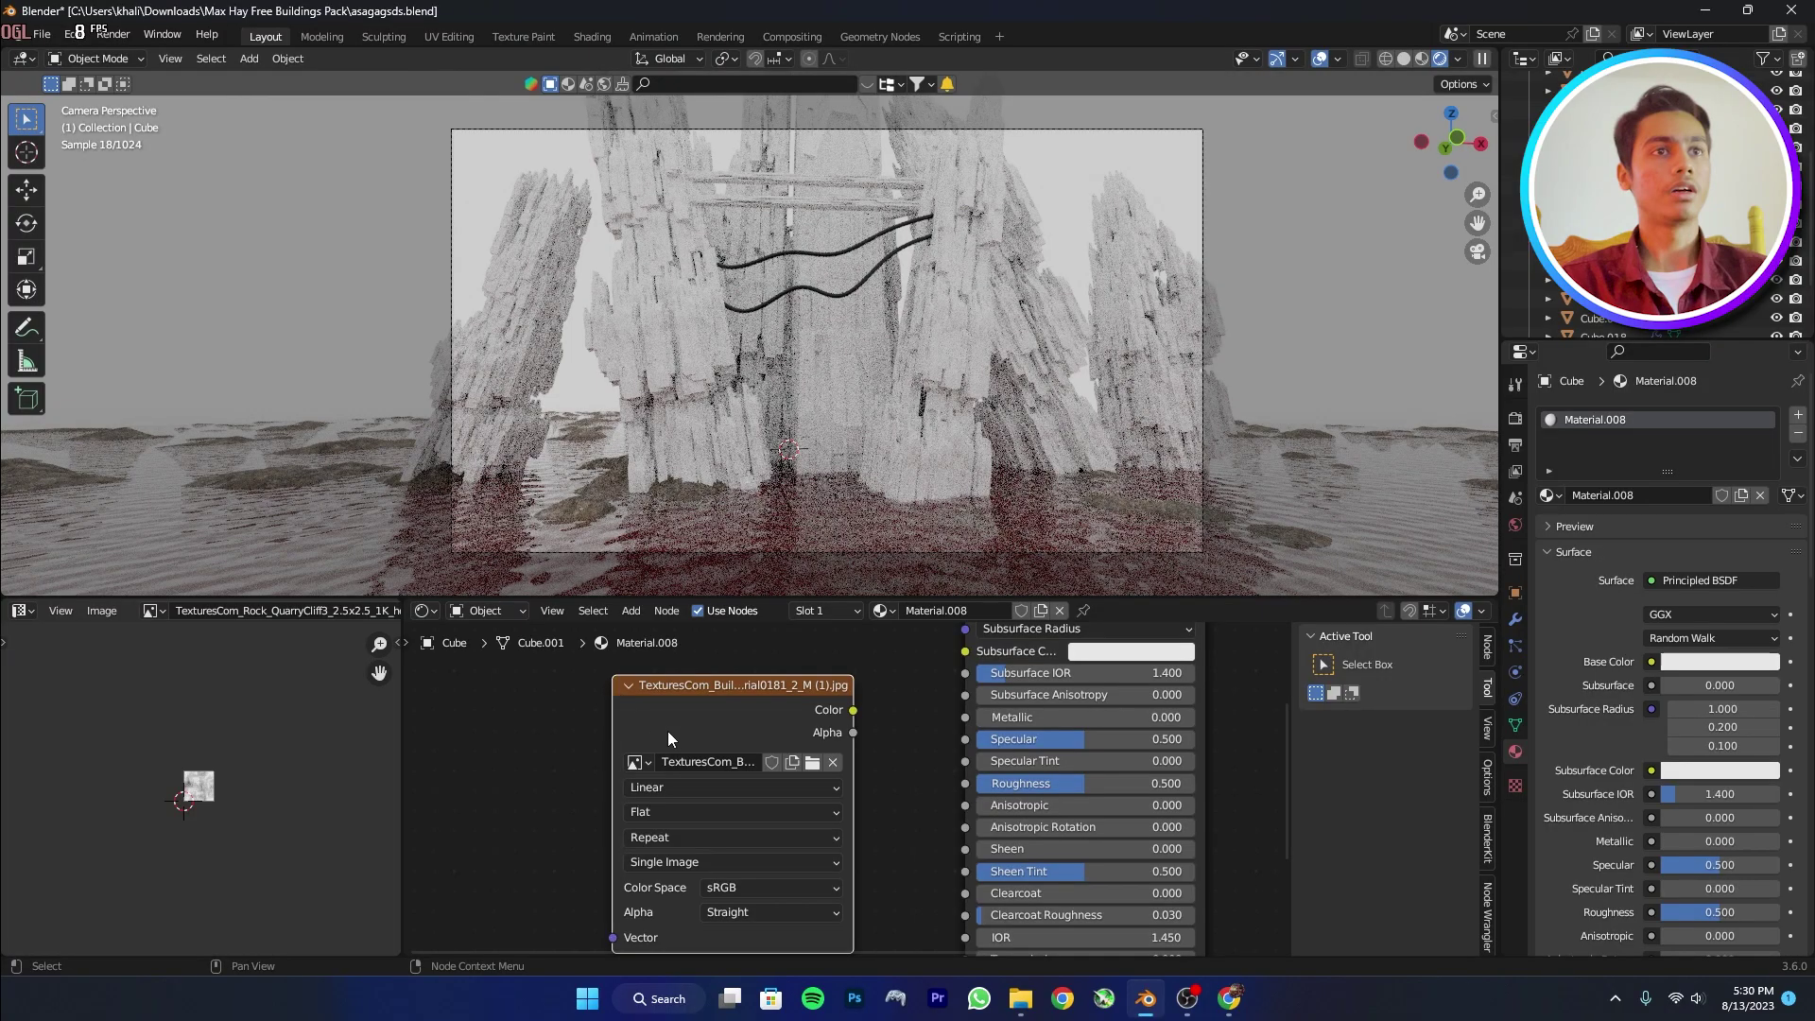
# Connect the industrial building image texture's Color output to the shader's Base Color and space the nodes apart.
pyautogui.scroll(-1, 667, 730)
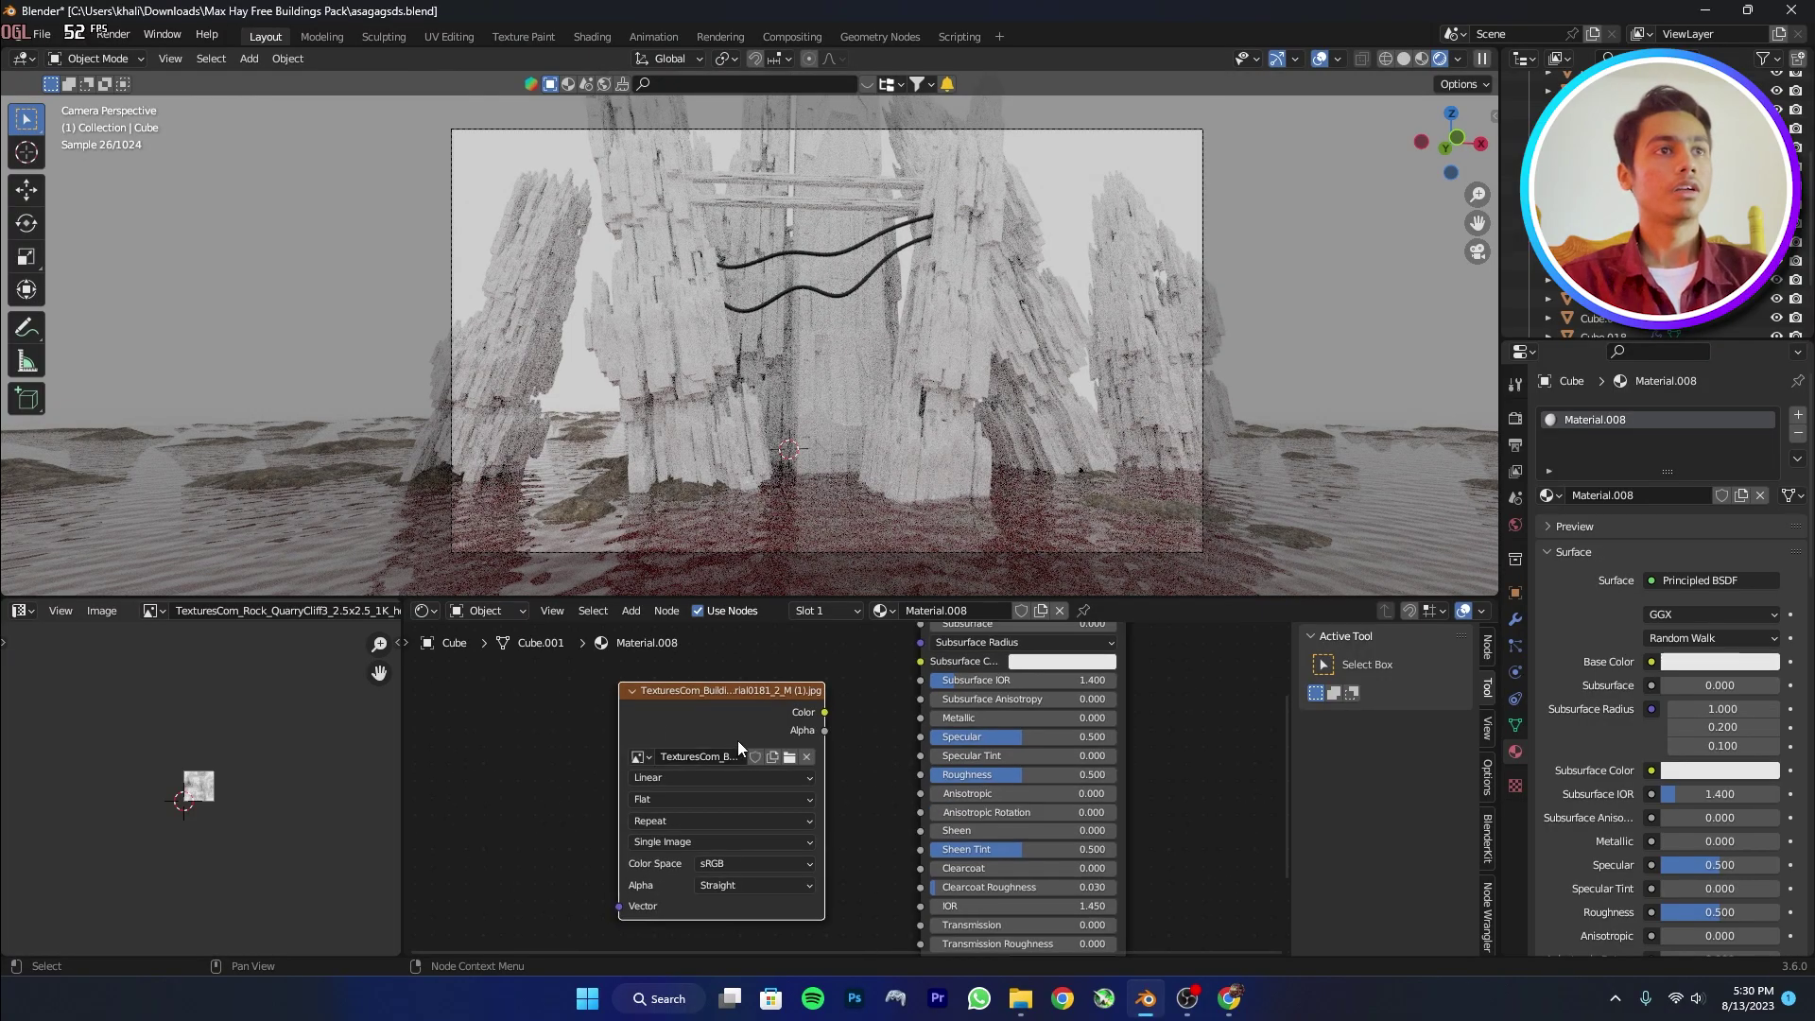
pyautogui.moveTo(825, 713); pyautogui.dragTo(926, 694)
pyautogui.moveTo(762, 801); pyautogui.dragTo(565, 760)
pyautogui.moveTo(696, 815); pyautogui.dragTo(733, 776, button='middle')
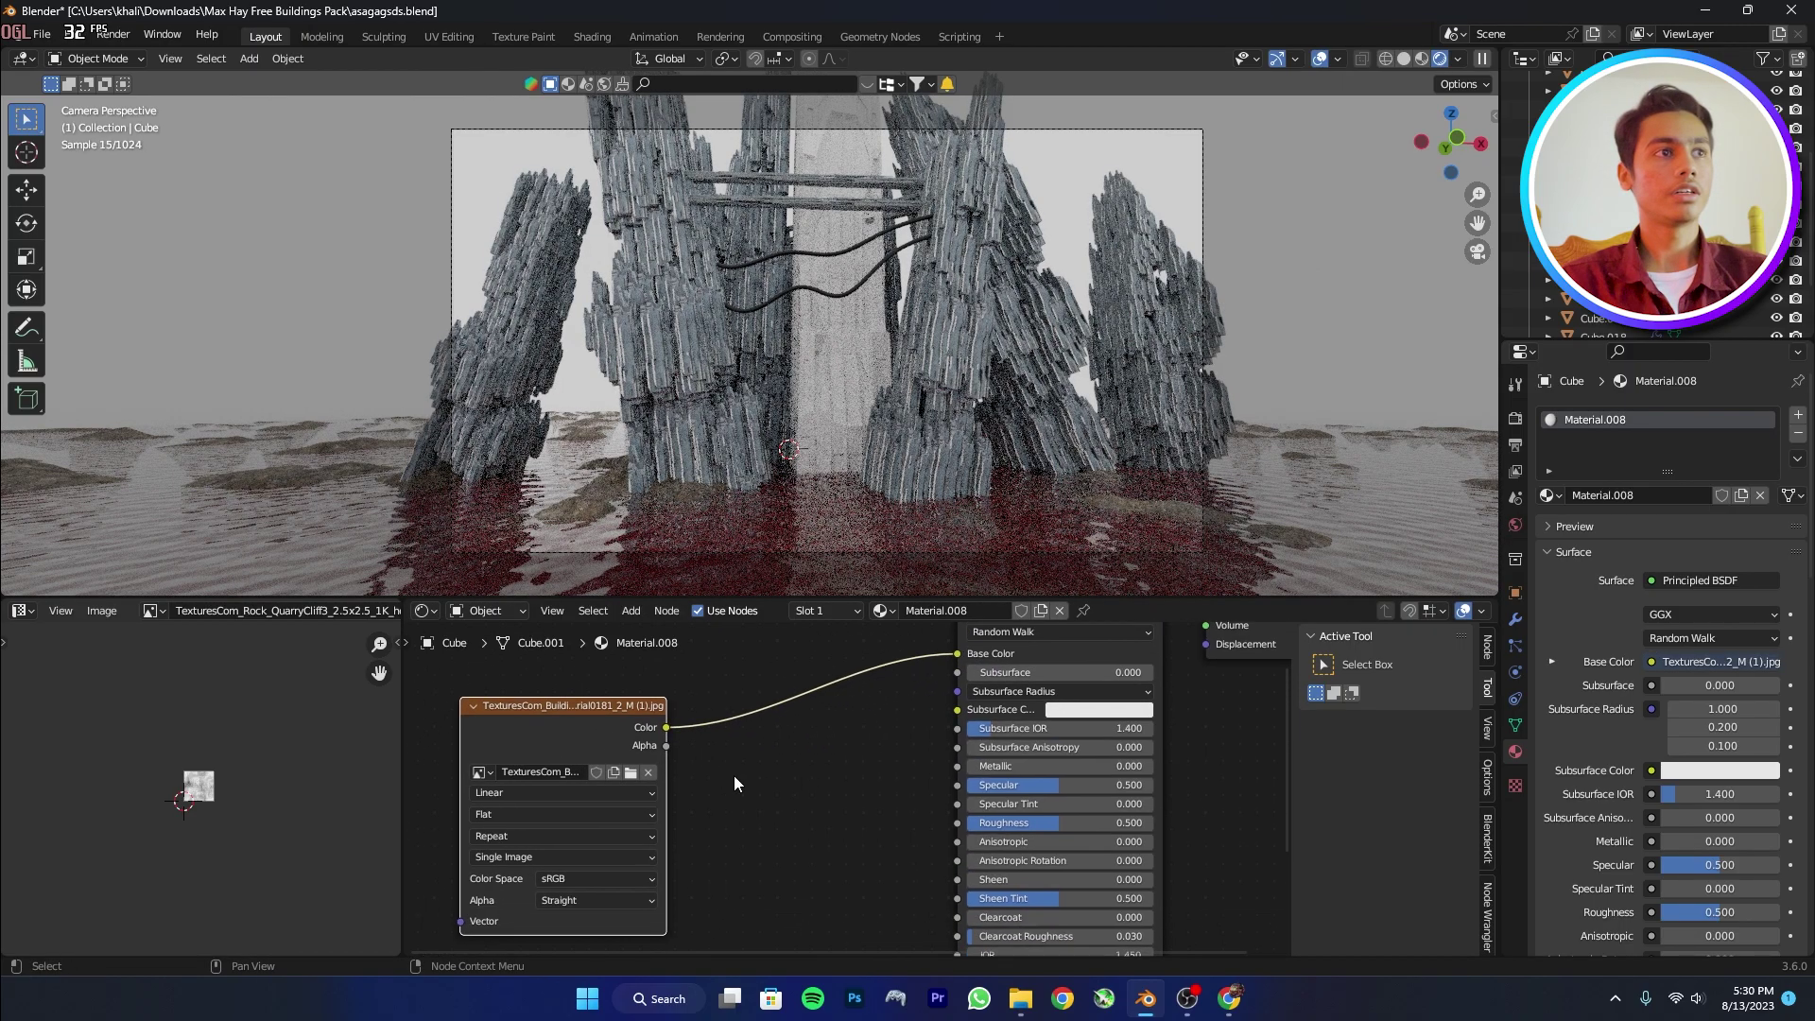
# Connect the image texture's Color to Roughness as well, set Metallic to 0.559 and save the file.
pyautogui.click(673, 731)
pyautogui.moveTo(943, 788); pyautogui.dragTo(958, 821)
pyautogui.scroll(-2, 913, 819)
pyautogui.moveTo(959, 743); pyautogui.dragTo(1124, 743)
pyautogui.hotkey('ctrl', 's')
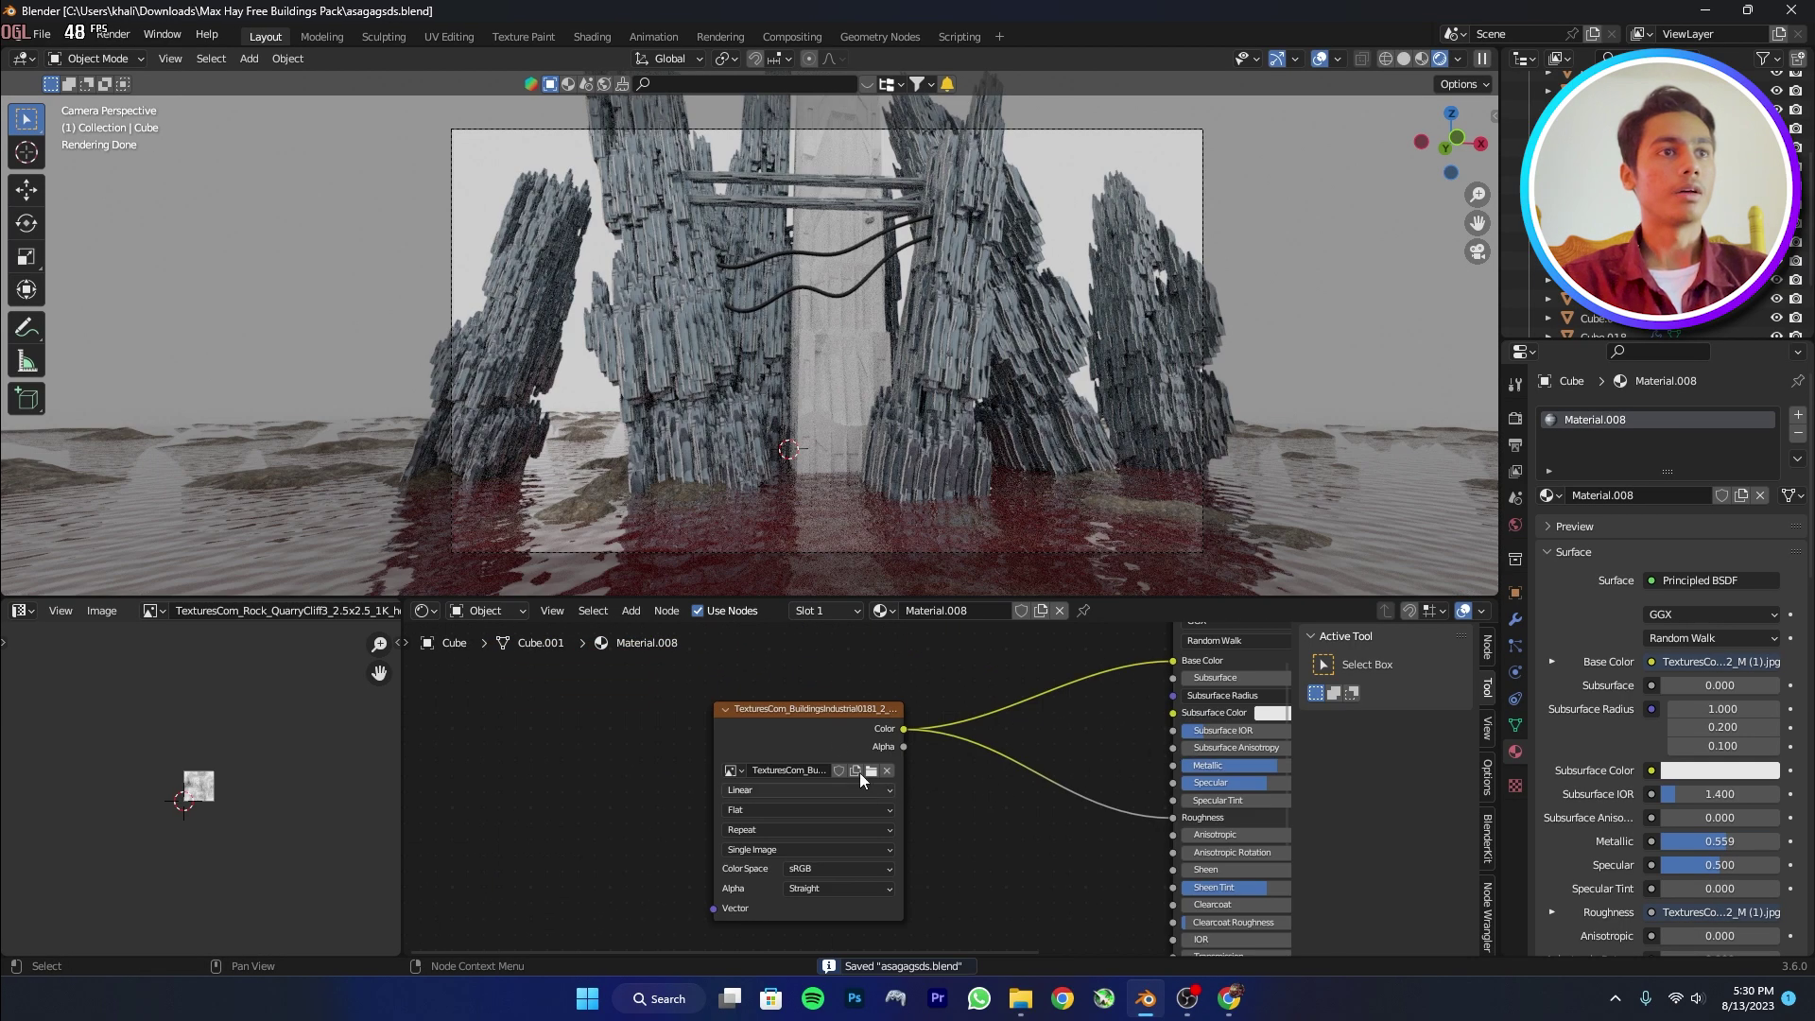
# Add Texture Coordinate and Mapping nodes to the image texture and feed the mapping from the Object coordinates.
pyautogui.click(809, 724)
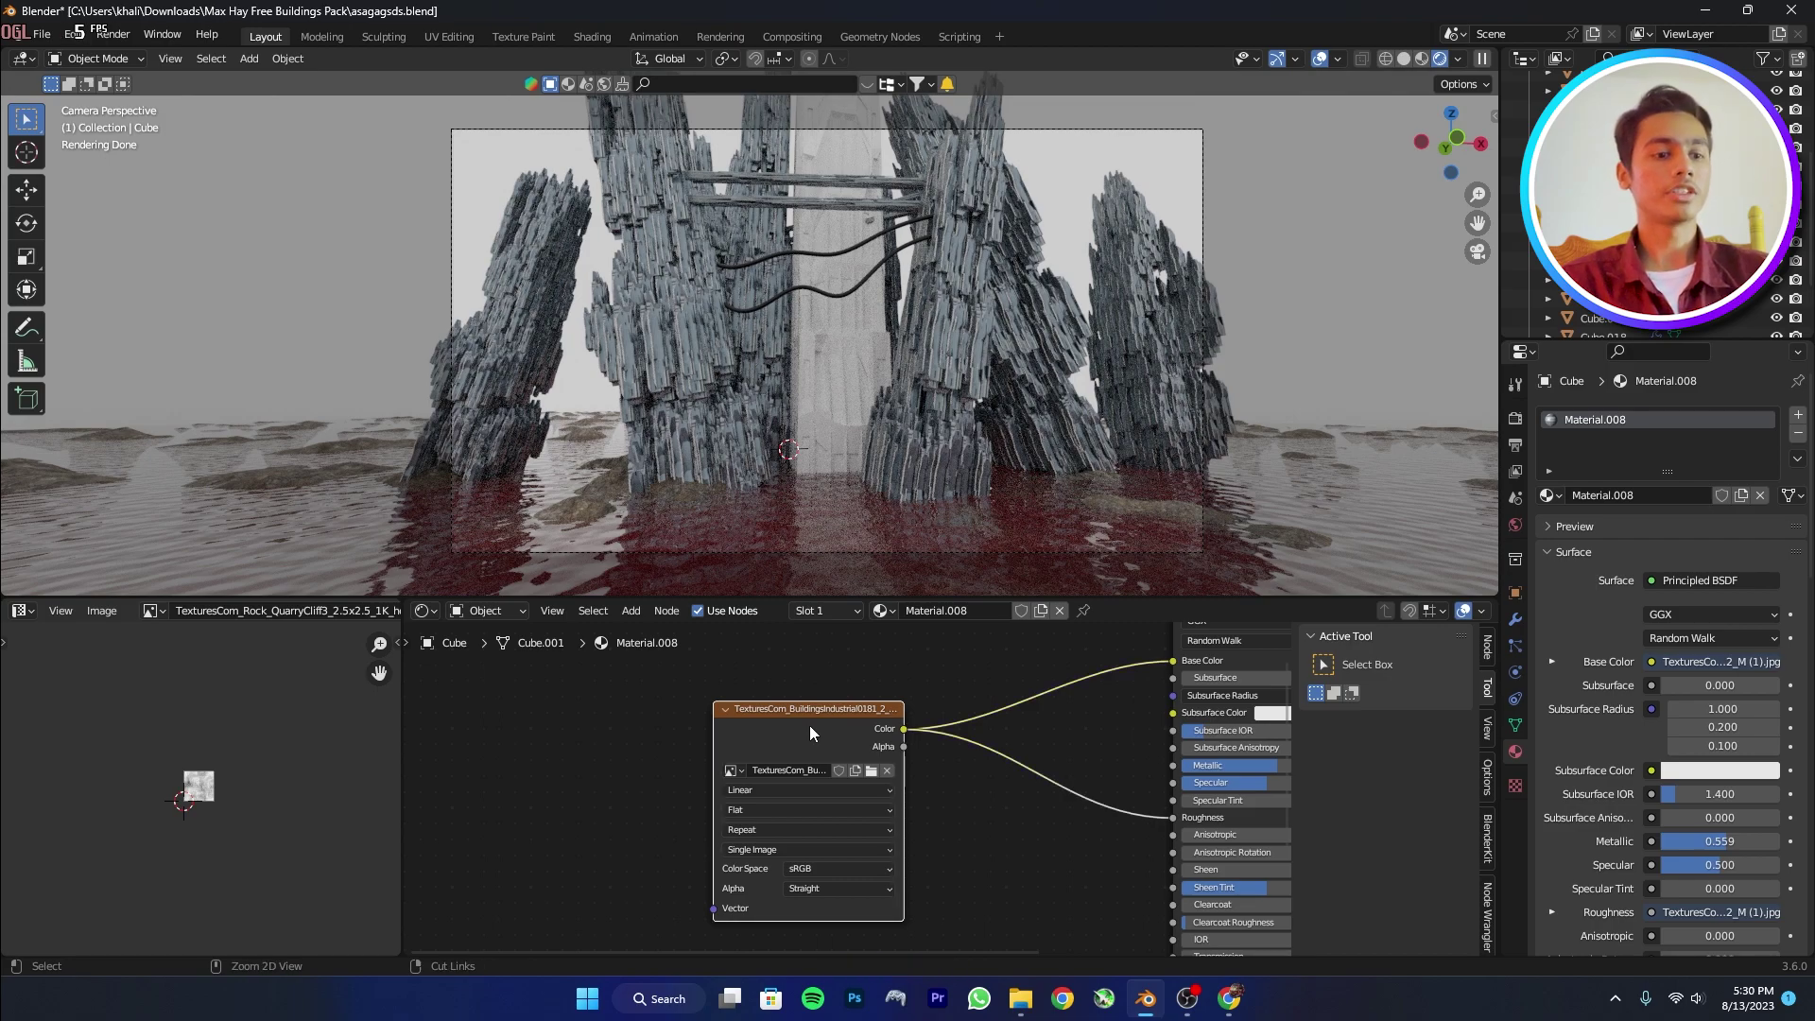
pyautogui.hotkey('ctrl', 't')
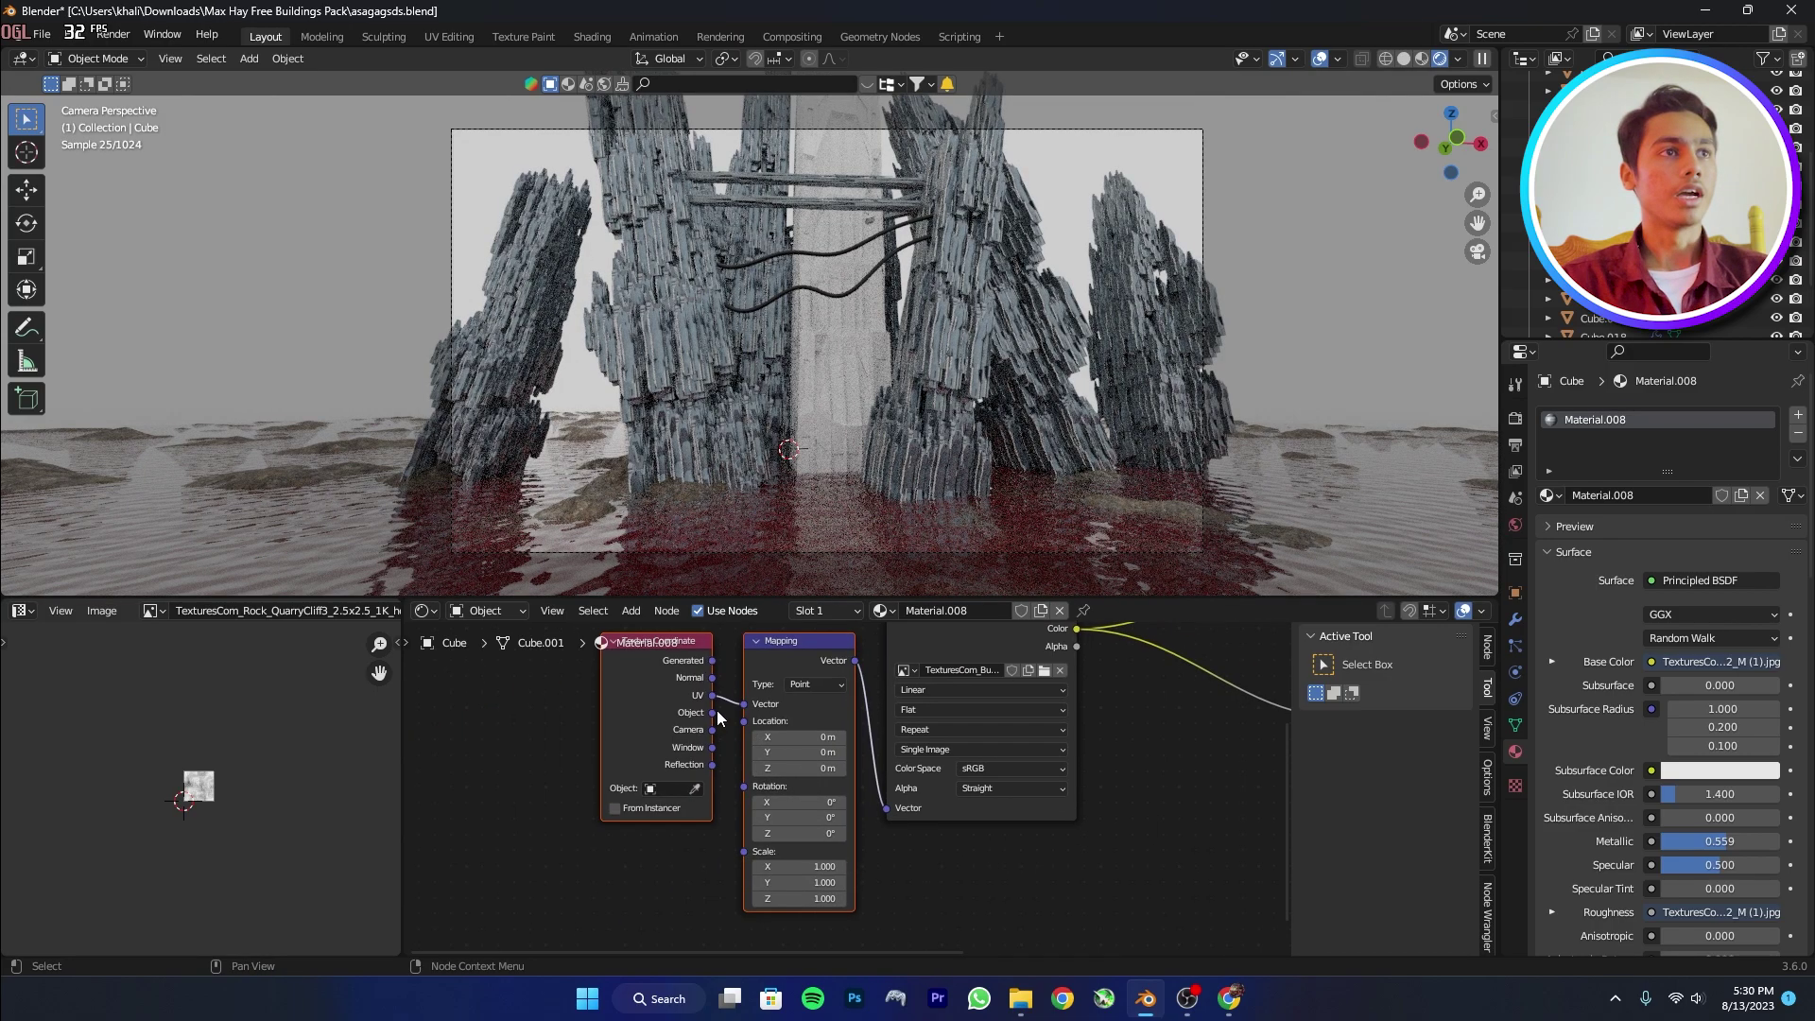
pyautogui.moveTo(750, 709); pyautogui.dragTo(745, 704)
# Set the Mapping scale to 5.310 on X, Y and Z, shrink the shader editor and save the file.
pyautogui.scroll(2, 801, 821)
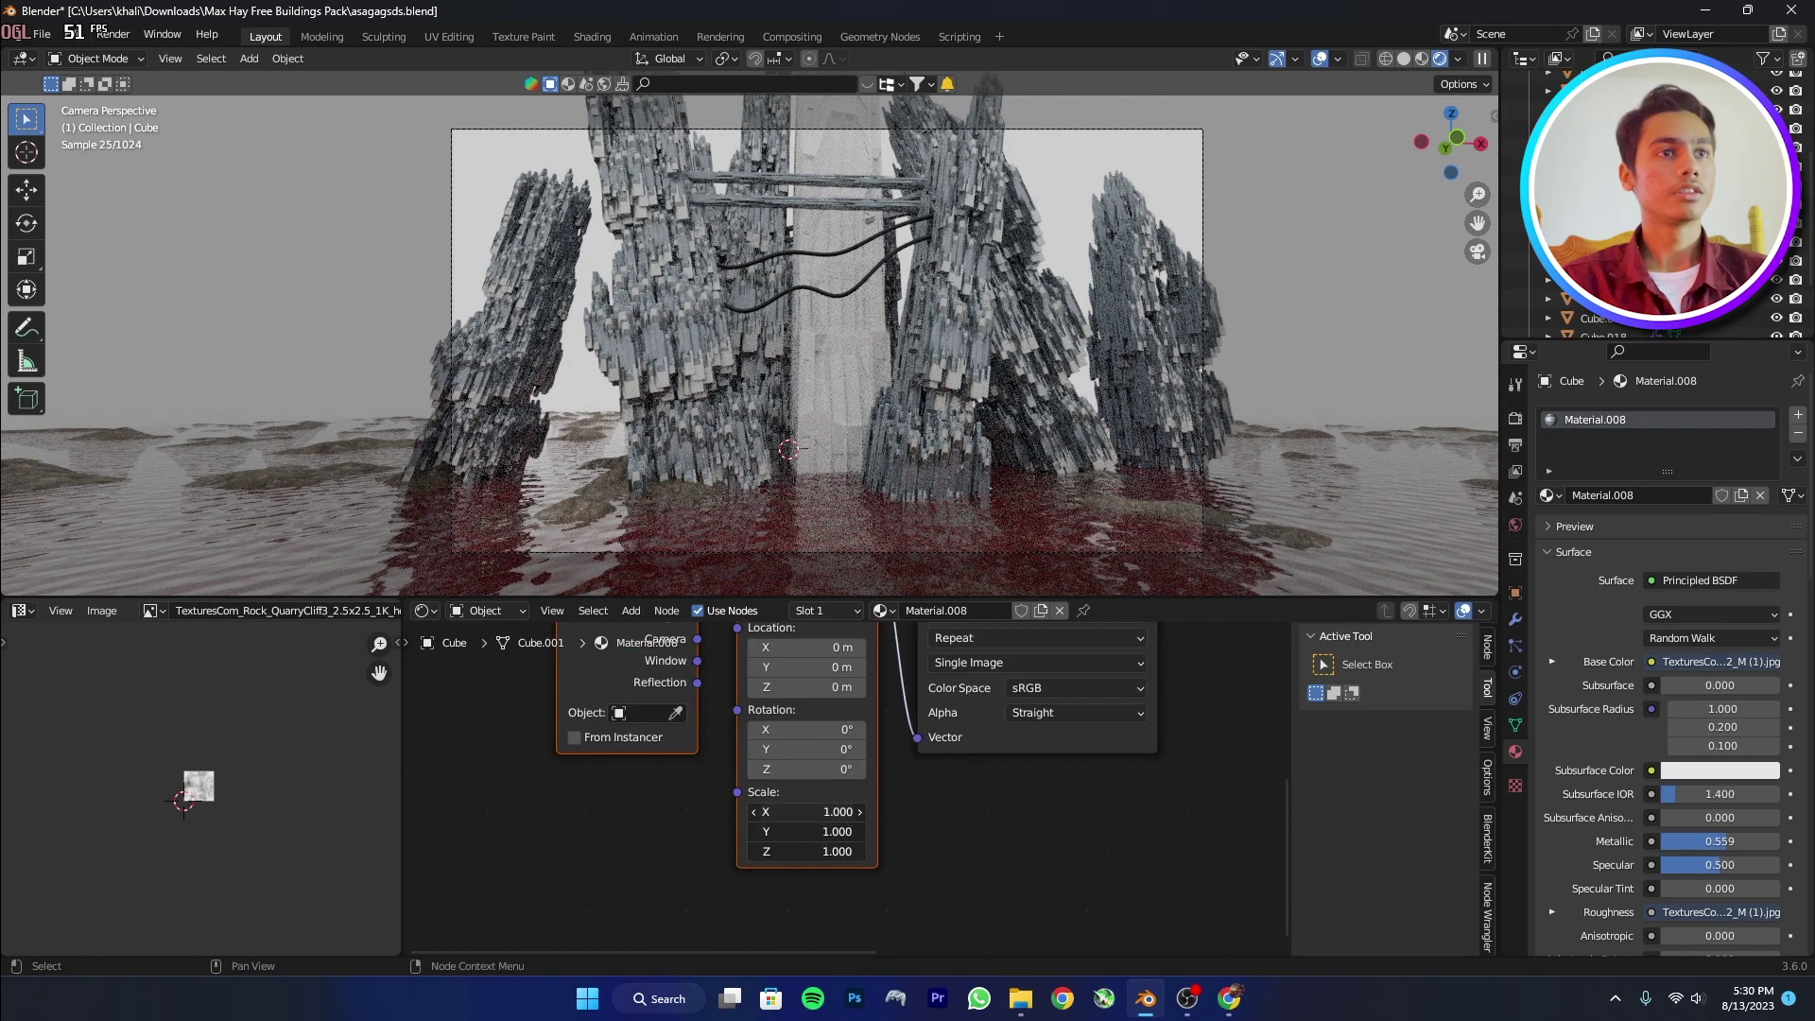
pyautogui.press('Return')
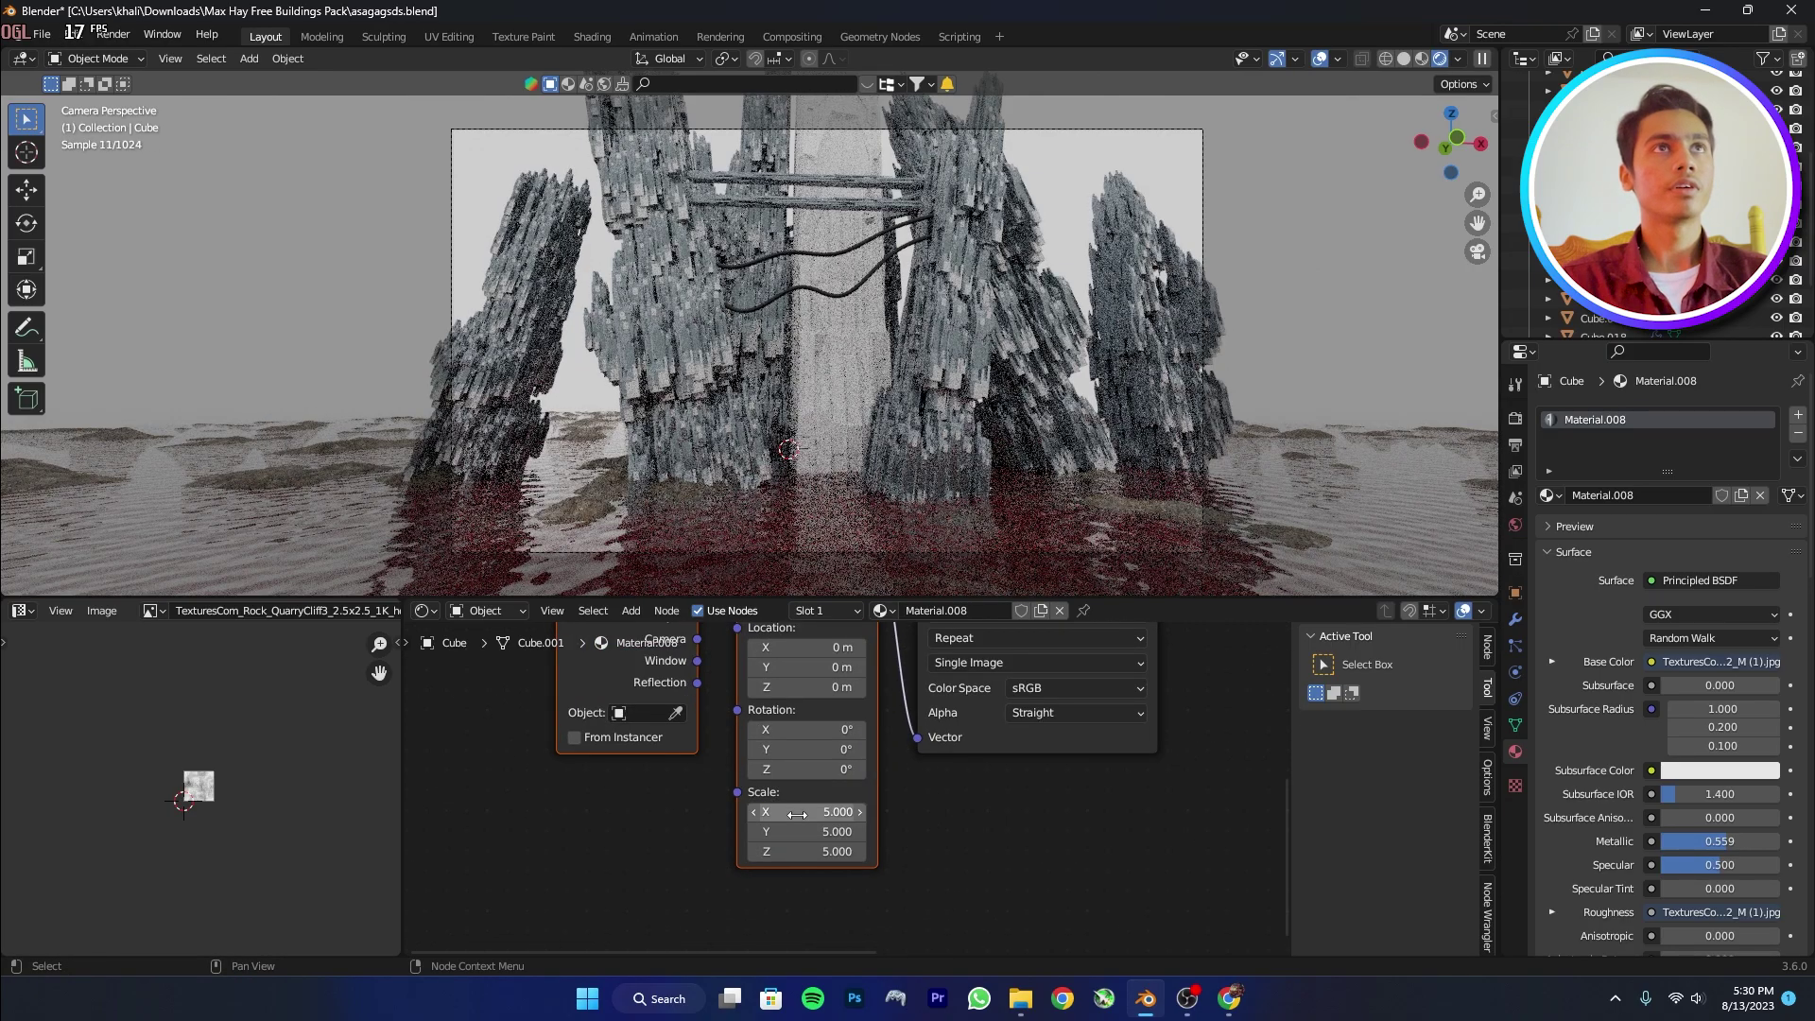
pyautogui.moveTo(806, 811); pyautogui.dragTo(818, 851)
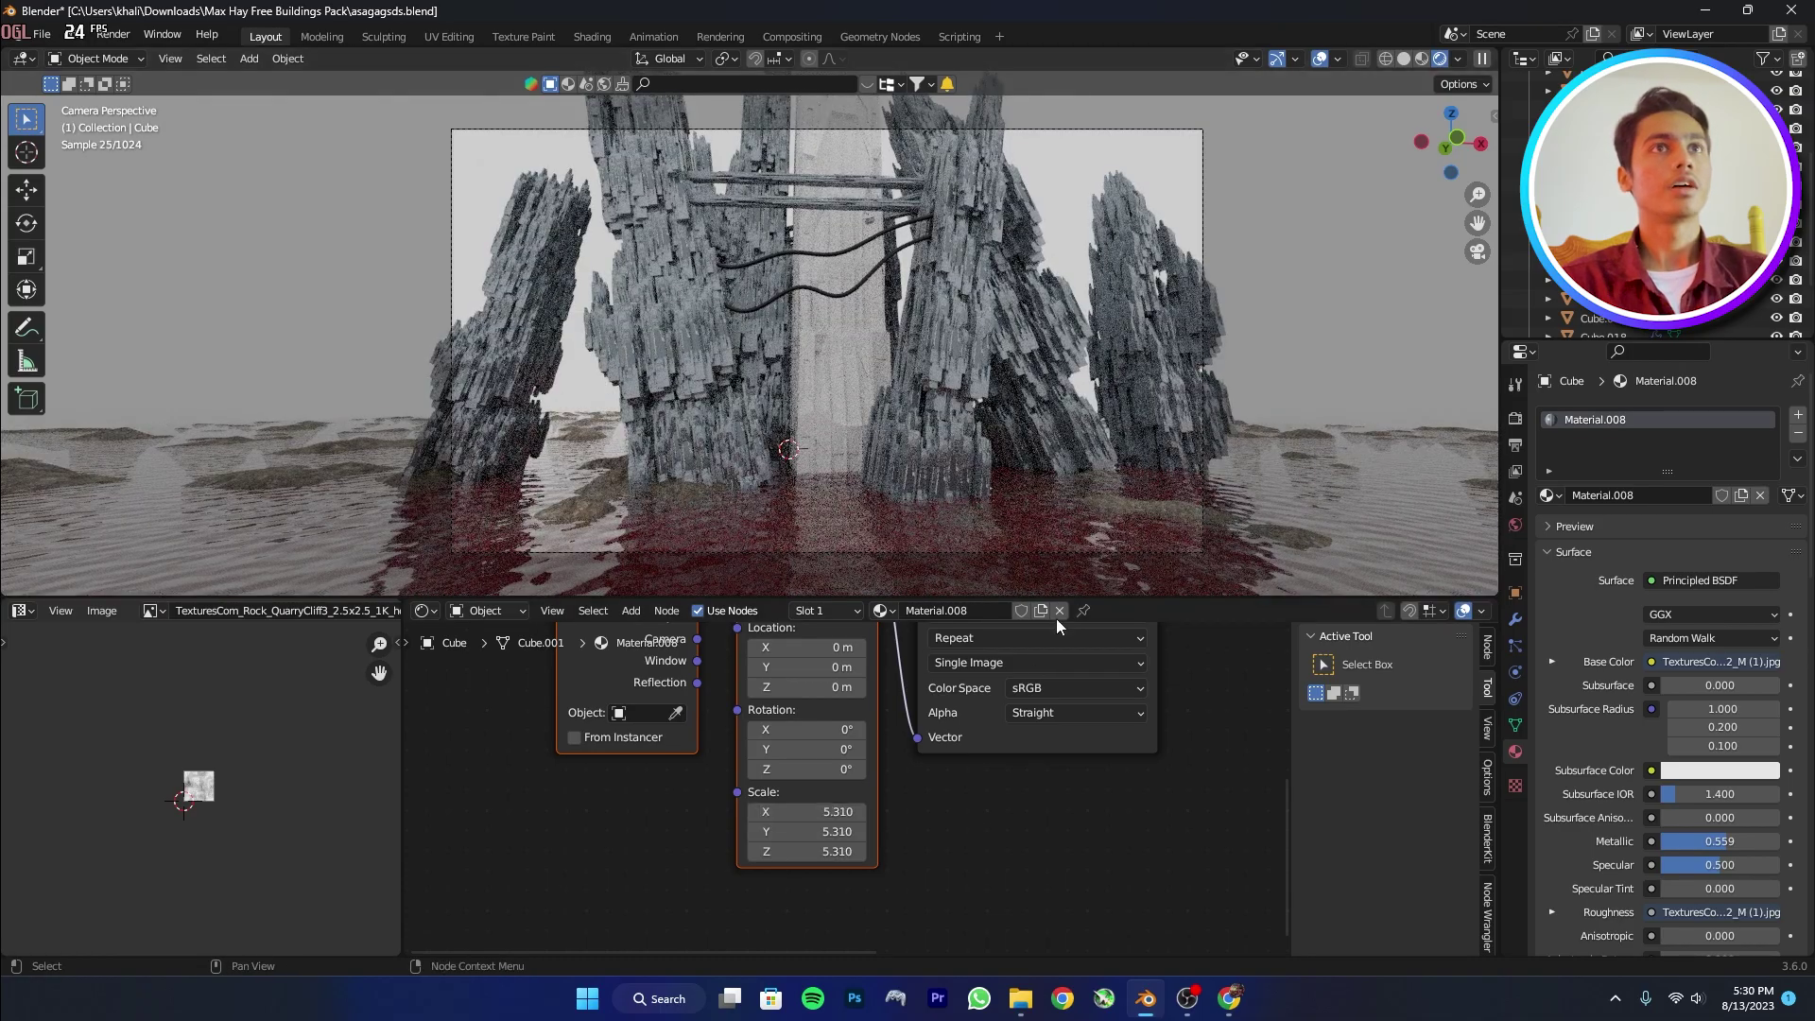
pyautogui.moveTo(1115, 596); pyautogui.dragTo(1131, 819)
pyautogui.hotkey('ctrl', 's')
# Edit the standalone block's mesh and randomly select faces with a ratio of 0.071 and random seed 3.
pyautogui.moveTo(1063, 743); pyautogui.dragTo(1033, 765, button='middle')
pyautogui.scroll(-2, 1033, 766)
pyautogui.keyDown('shift'); pyautogui.moveTo(996, 122); pyautogui.dragTo(950, 212, button='middle'); pyautogui.keyUp('shift')
pyautogui.scroll(-4, 953, 283)
pyautogui.keyDown('shift'); pyautogui.moveTo(955, 357); pyautogui.dragTo(959, 255, button='middle'); pyautogui.keyUp('shift')
pyautogui.press('Tab')
pyautogui.scroll(2, 855, 504)
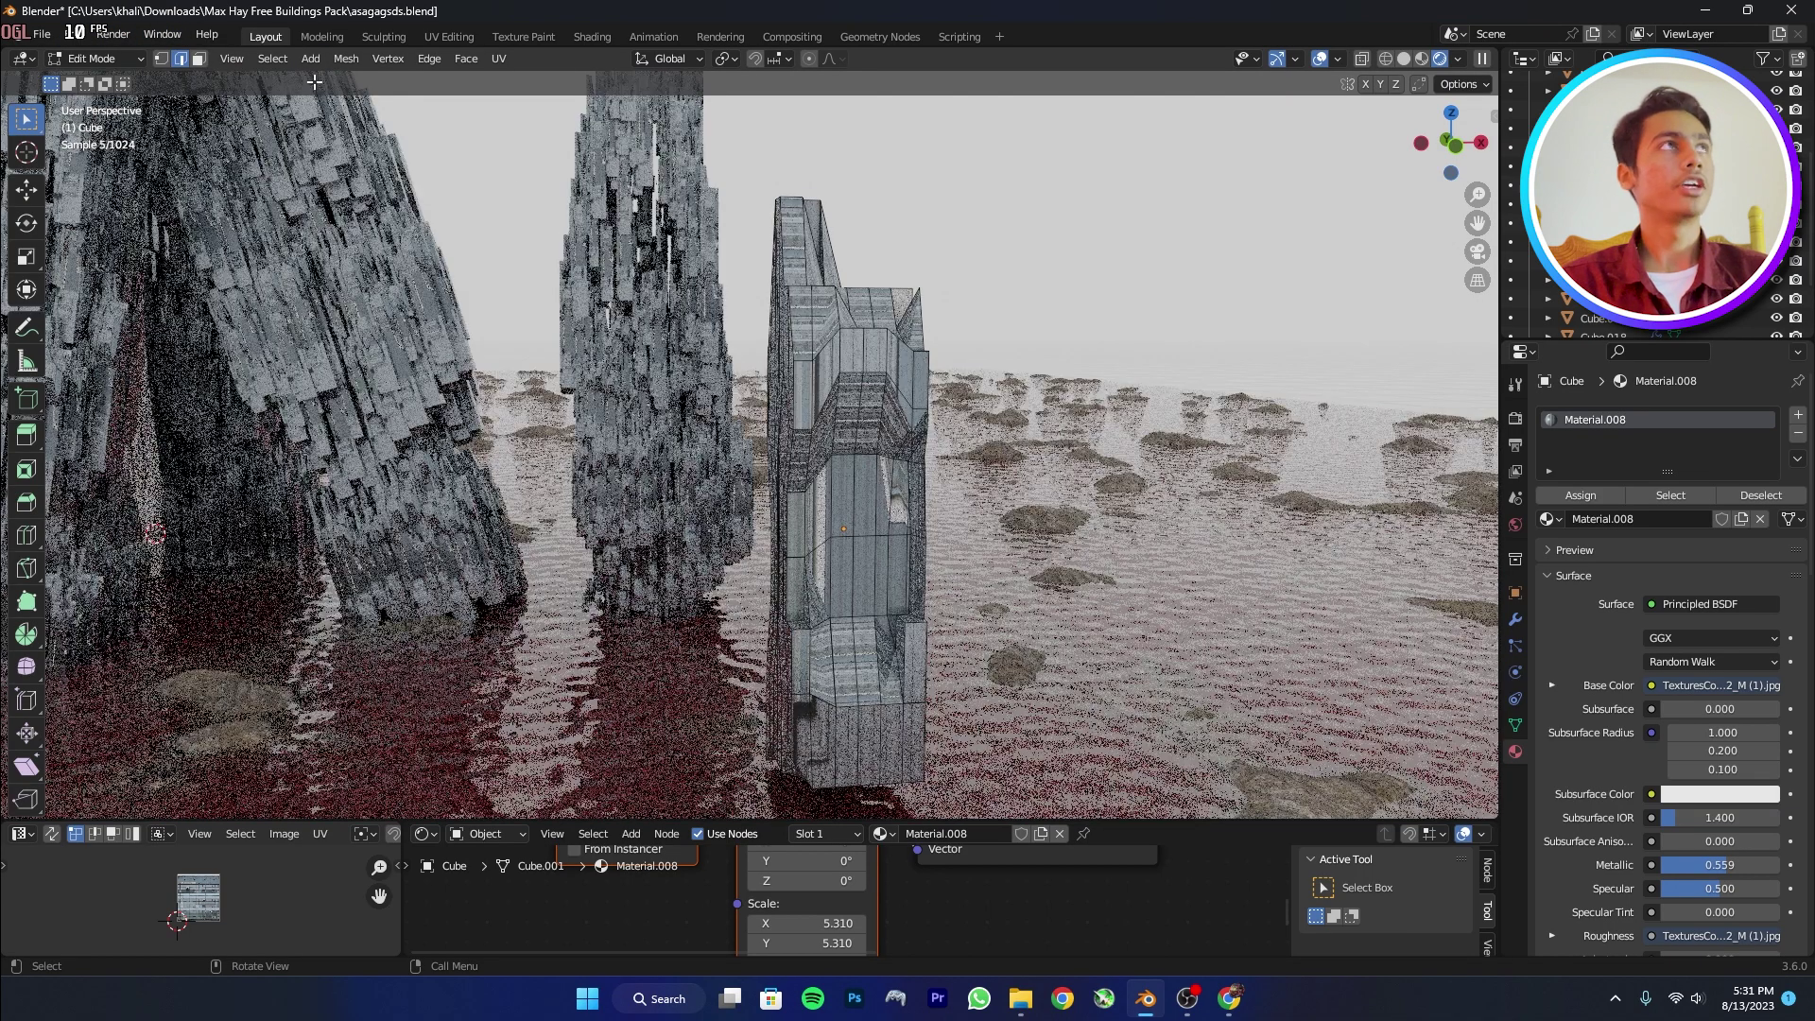
pyautogui.click(274, 59)
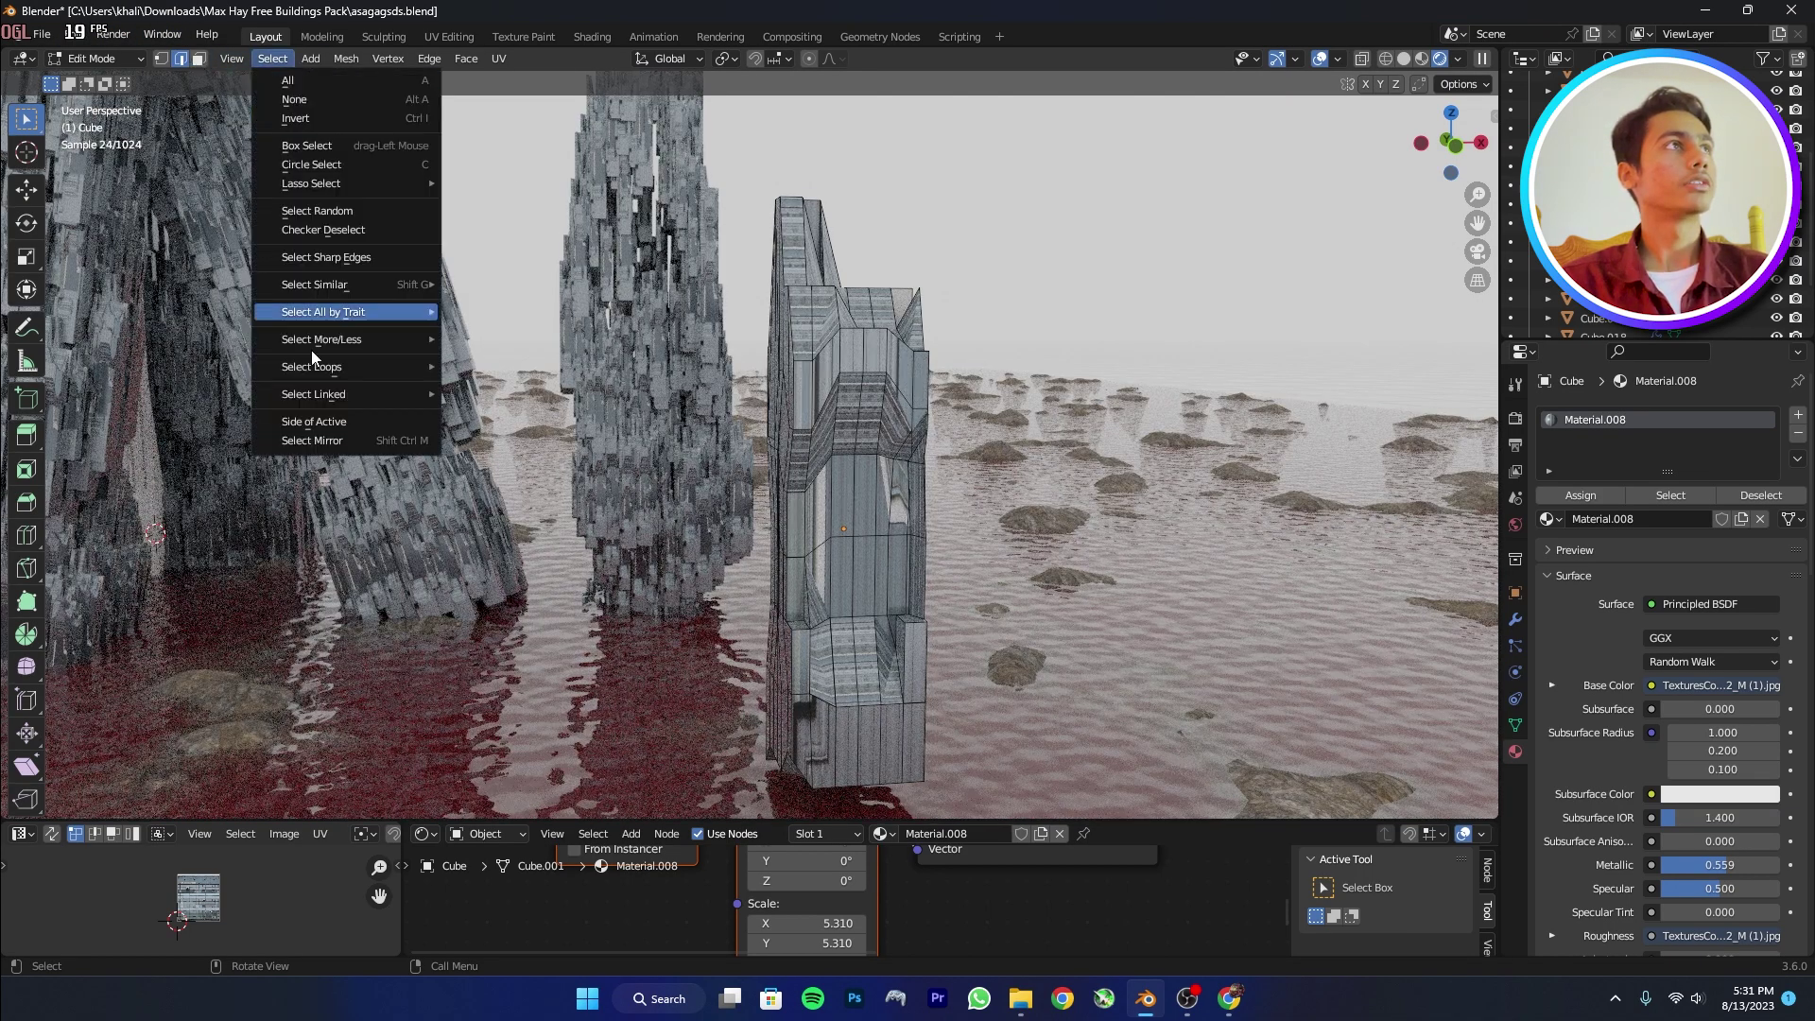
pyautogui.click(341, 209)
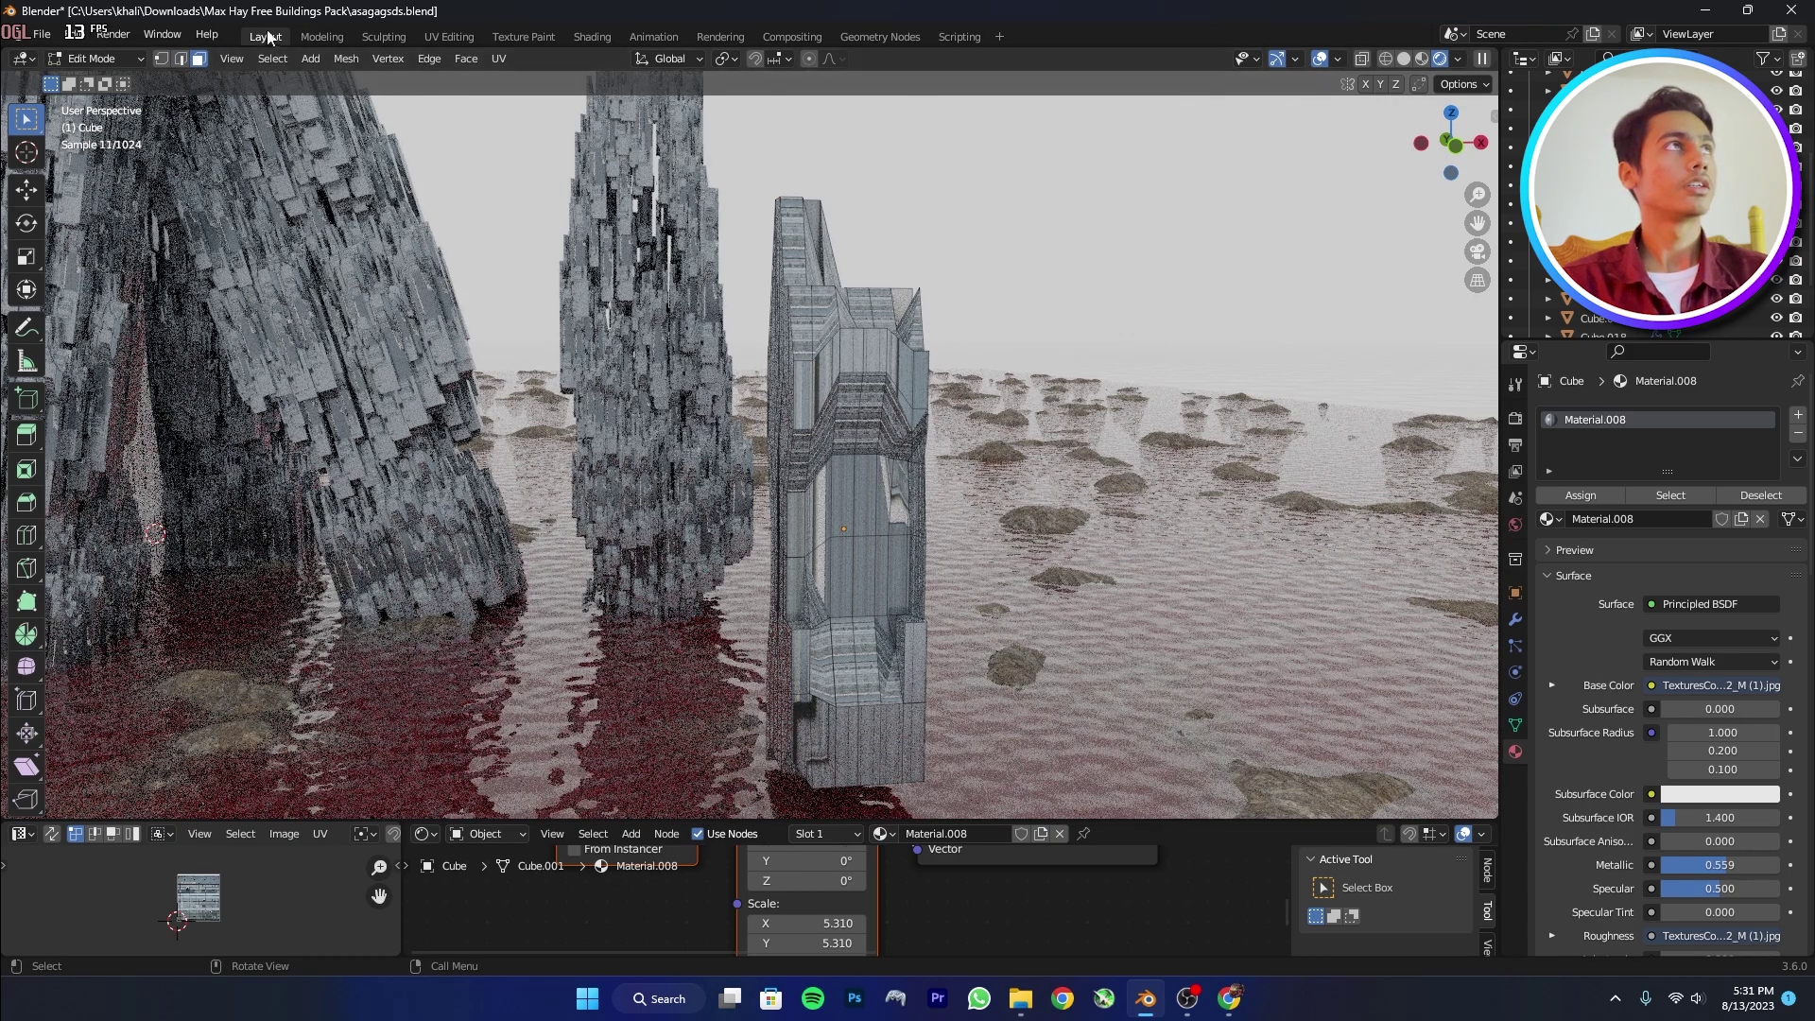
pyautogui.click(273, 58)
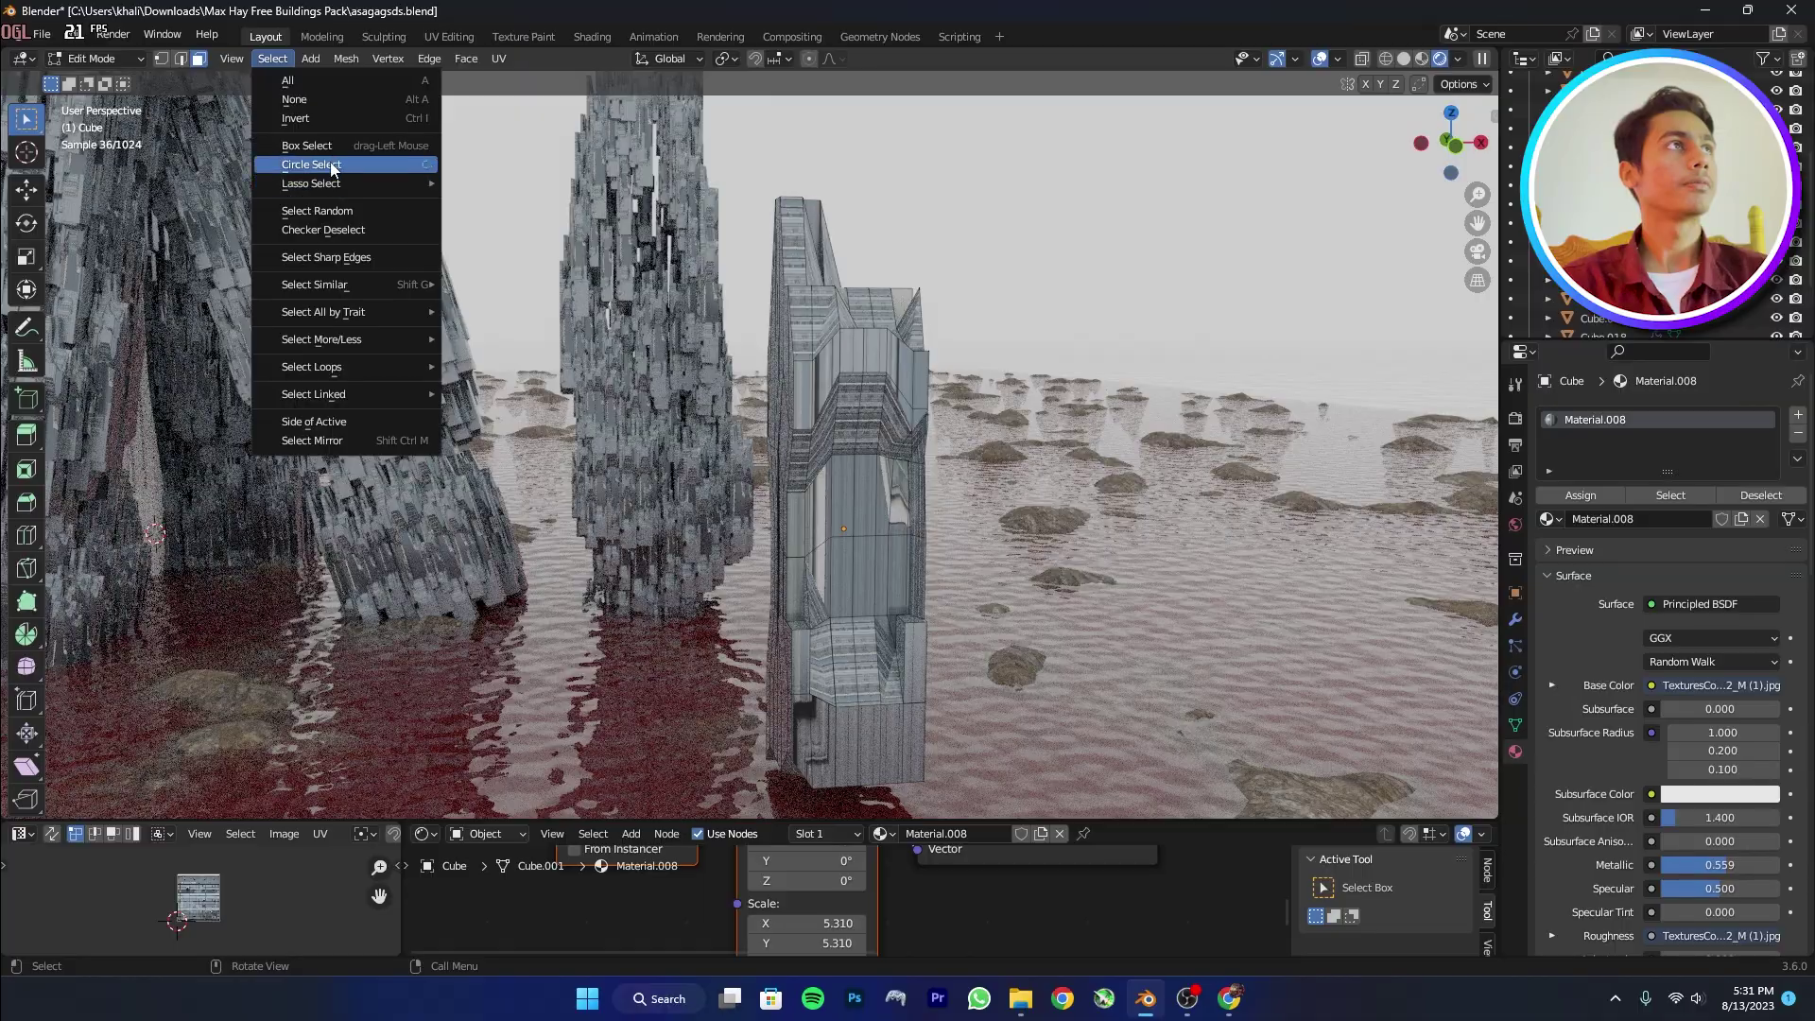
pyautogui.click(350, 210)
pyautogui.moveTo(1002, 567); pyautogui.dragTo(1065, 588, button='middle')
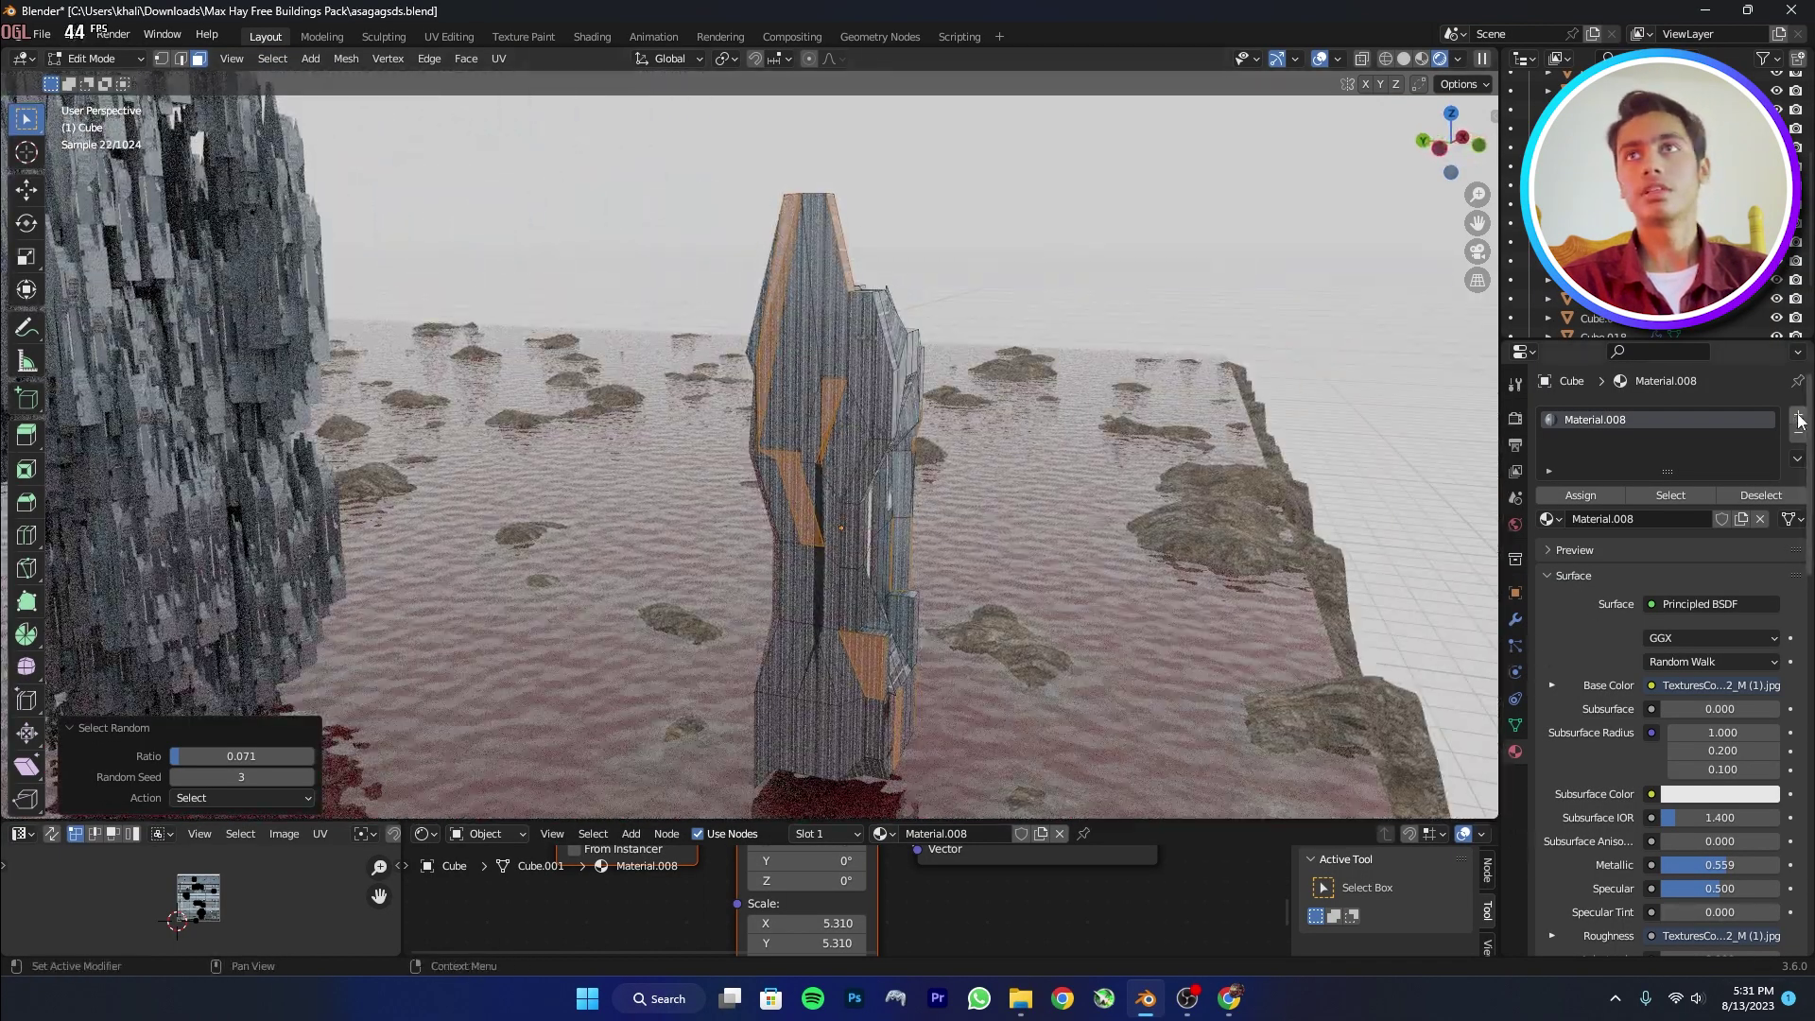
# Add a second material slot with a new black material, metallic 1.000 and roughness 0.000, finish editing the block and save in camera view.
pyautogui.click(1798, 417)
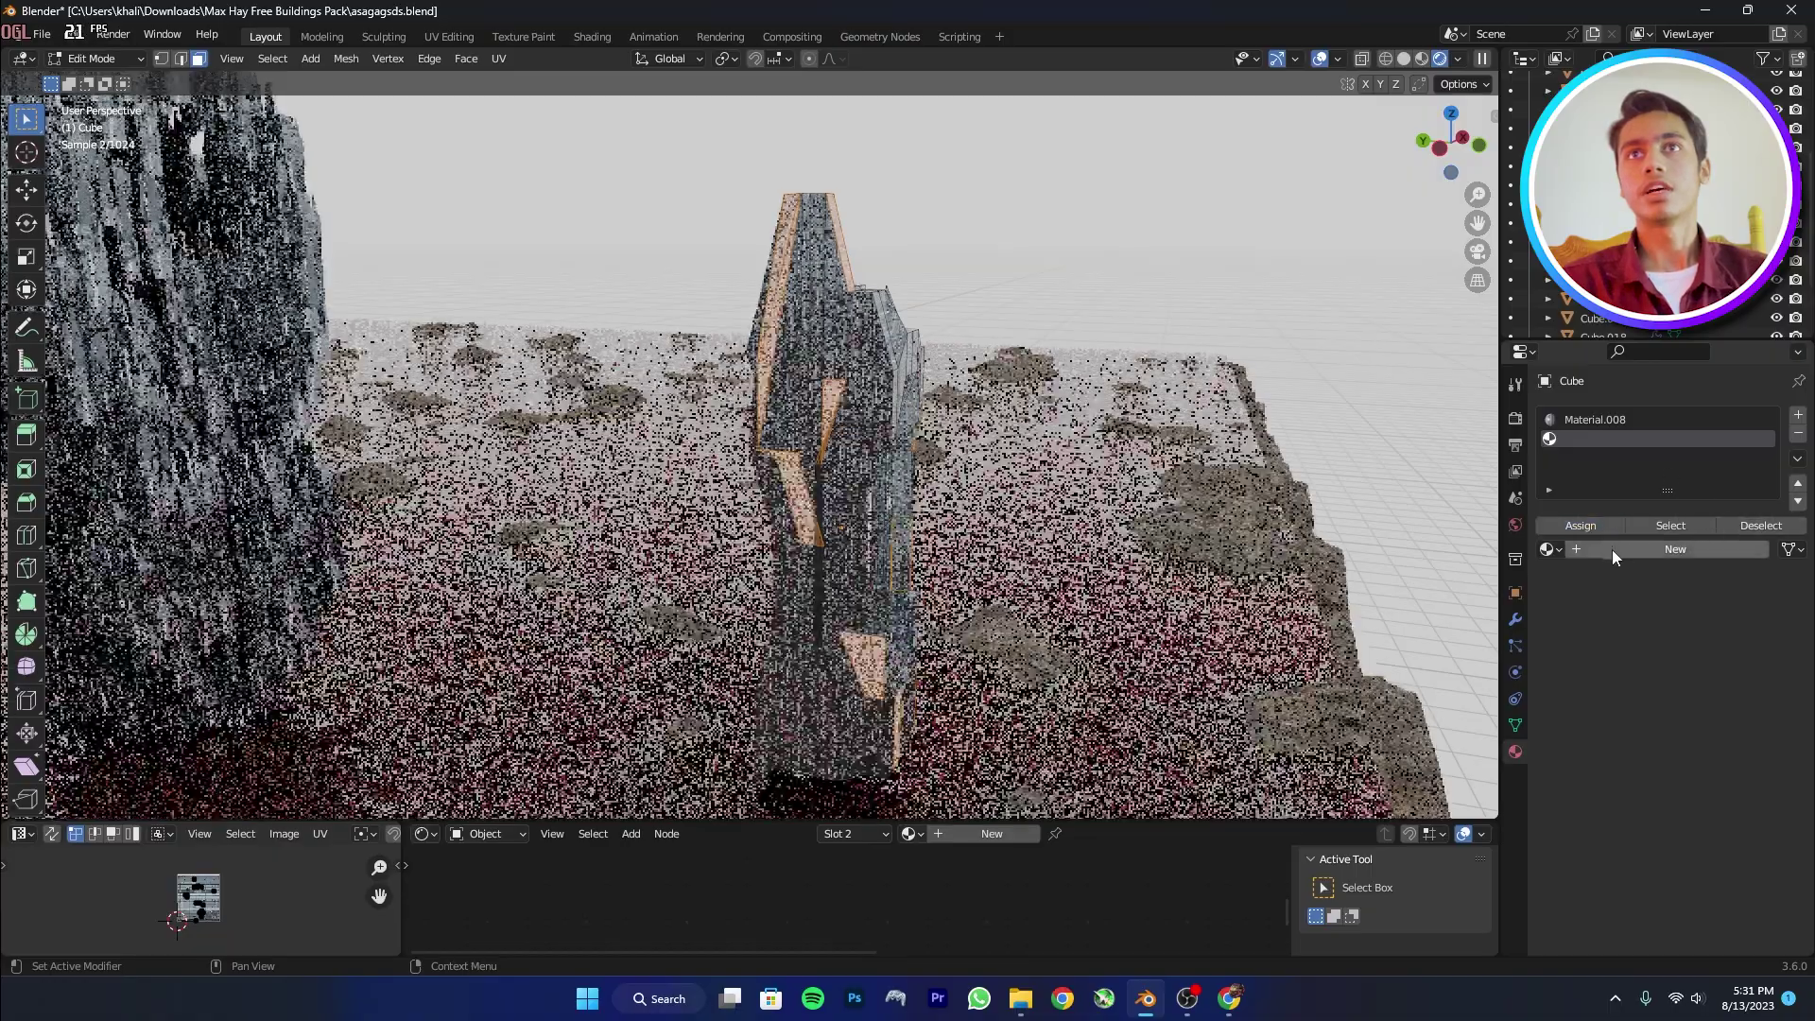
pyautogui.click(1611, 548)
pyautogui.click(1716, 715)
pyautogui.scroll(-8, 1719, 548)
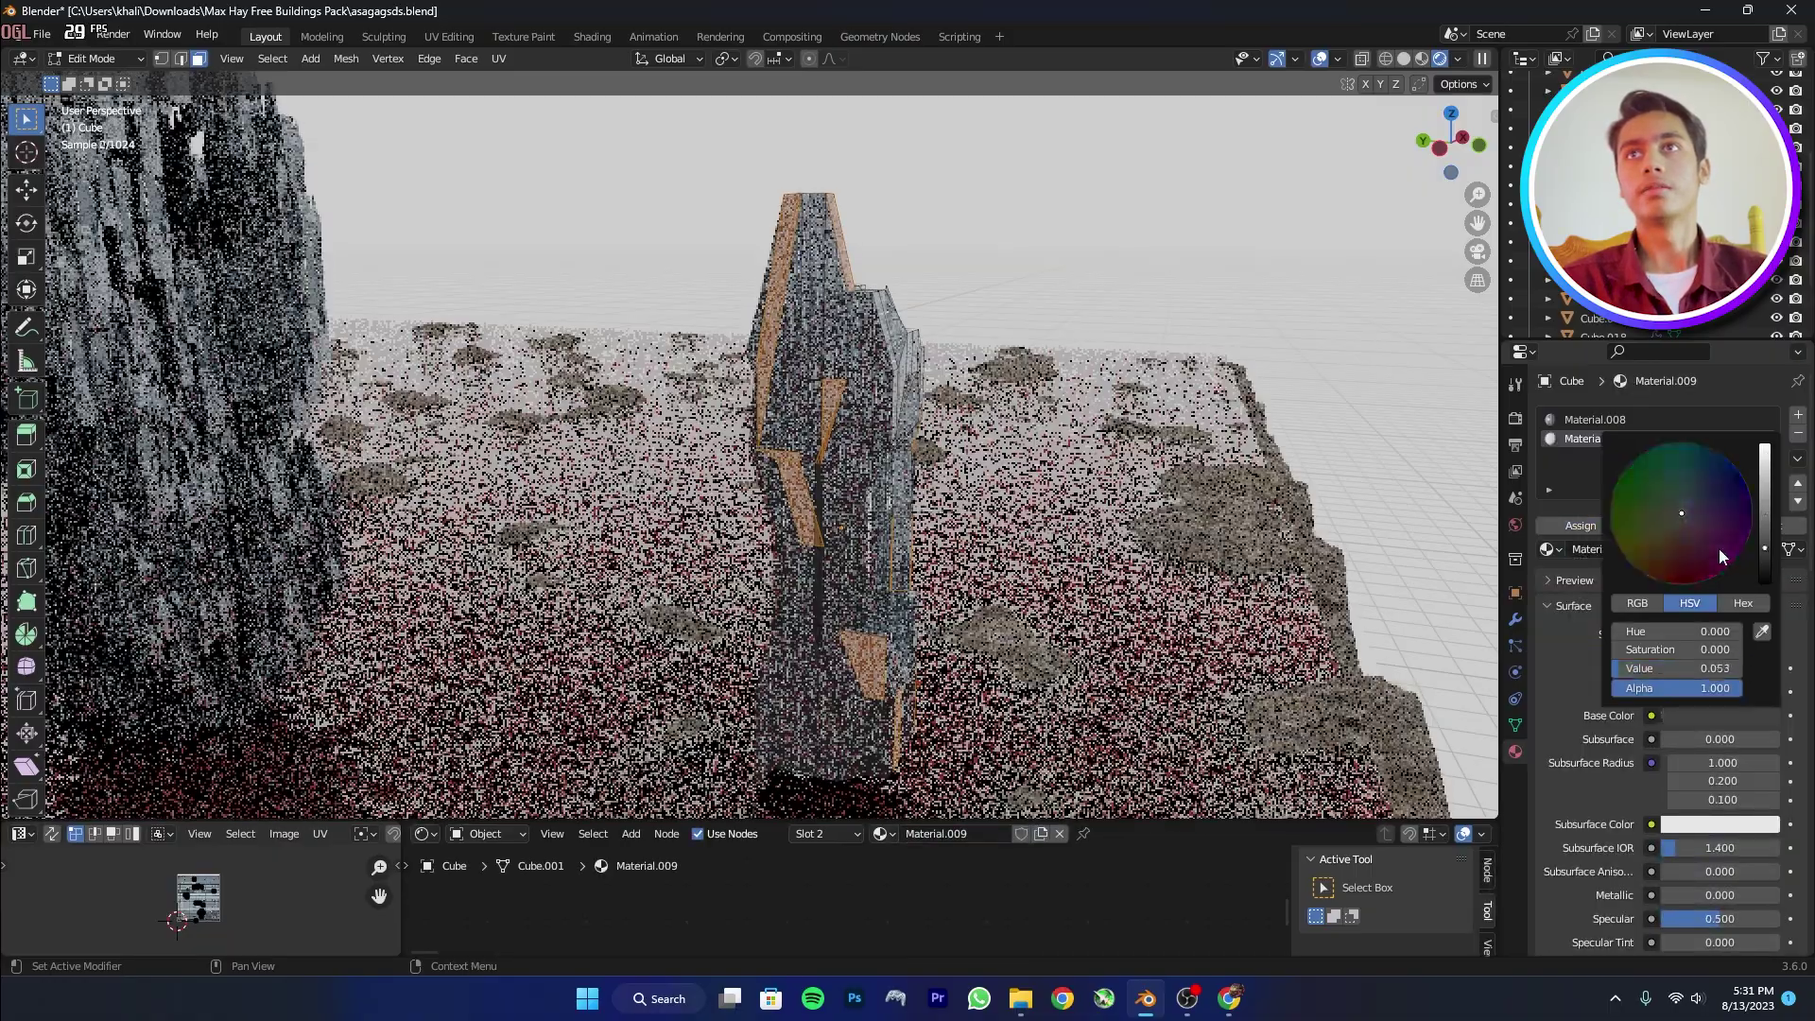
pyautogui.scroll(-3, 1677, 851)
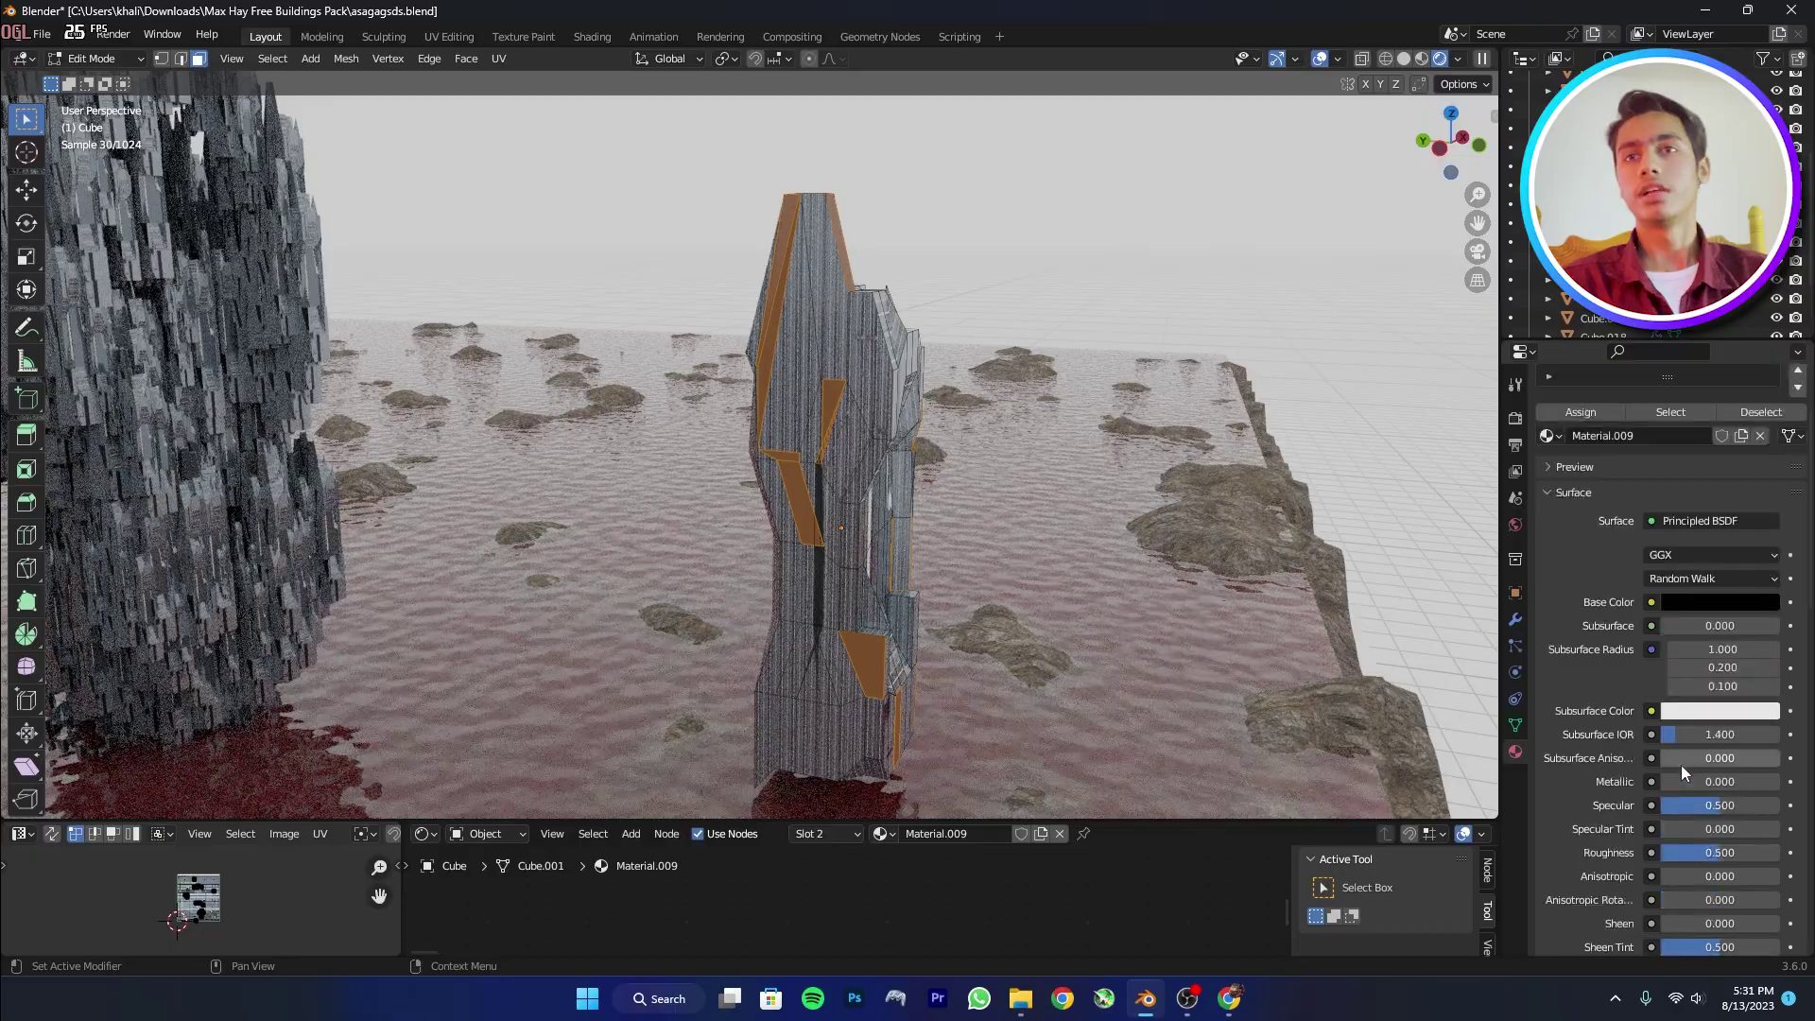
pyautogui.moveTo(1683, 781); pyautogui.dragTo(1777, 781)
pyautogui.moveTo(1775, 851); pyautogui.dragTo(1663, 852)
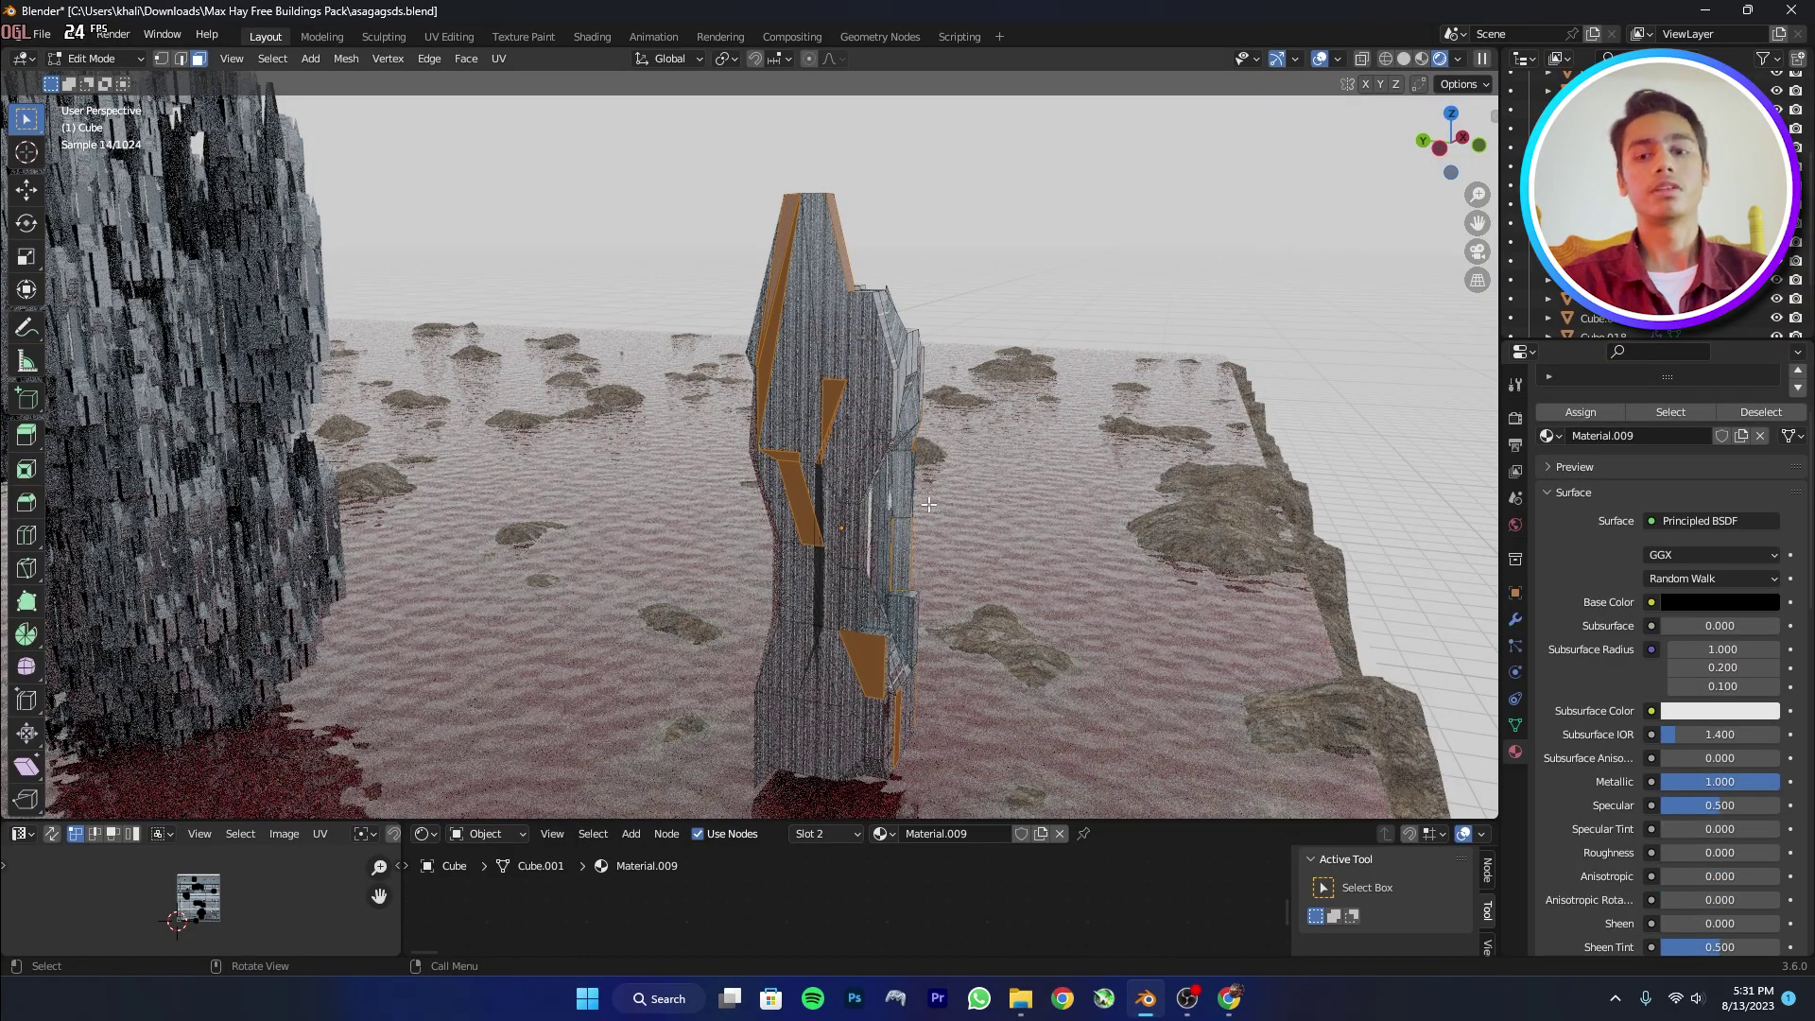
pyautogui.press('KP_0')
pyautogui.press('Tab')
pyautogui.hotkey('ctrl', 's')
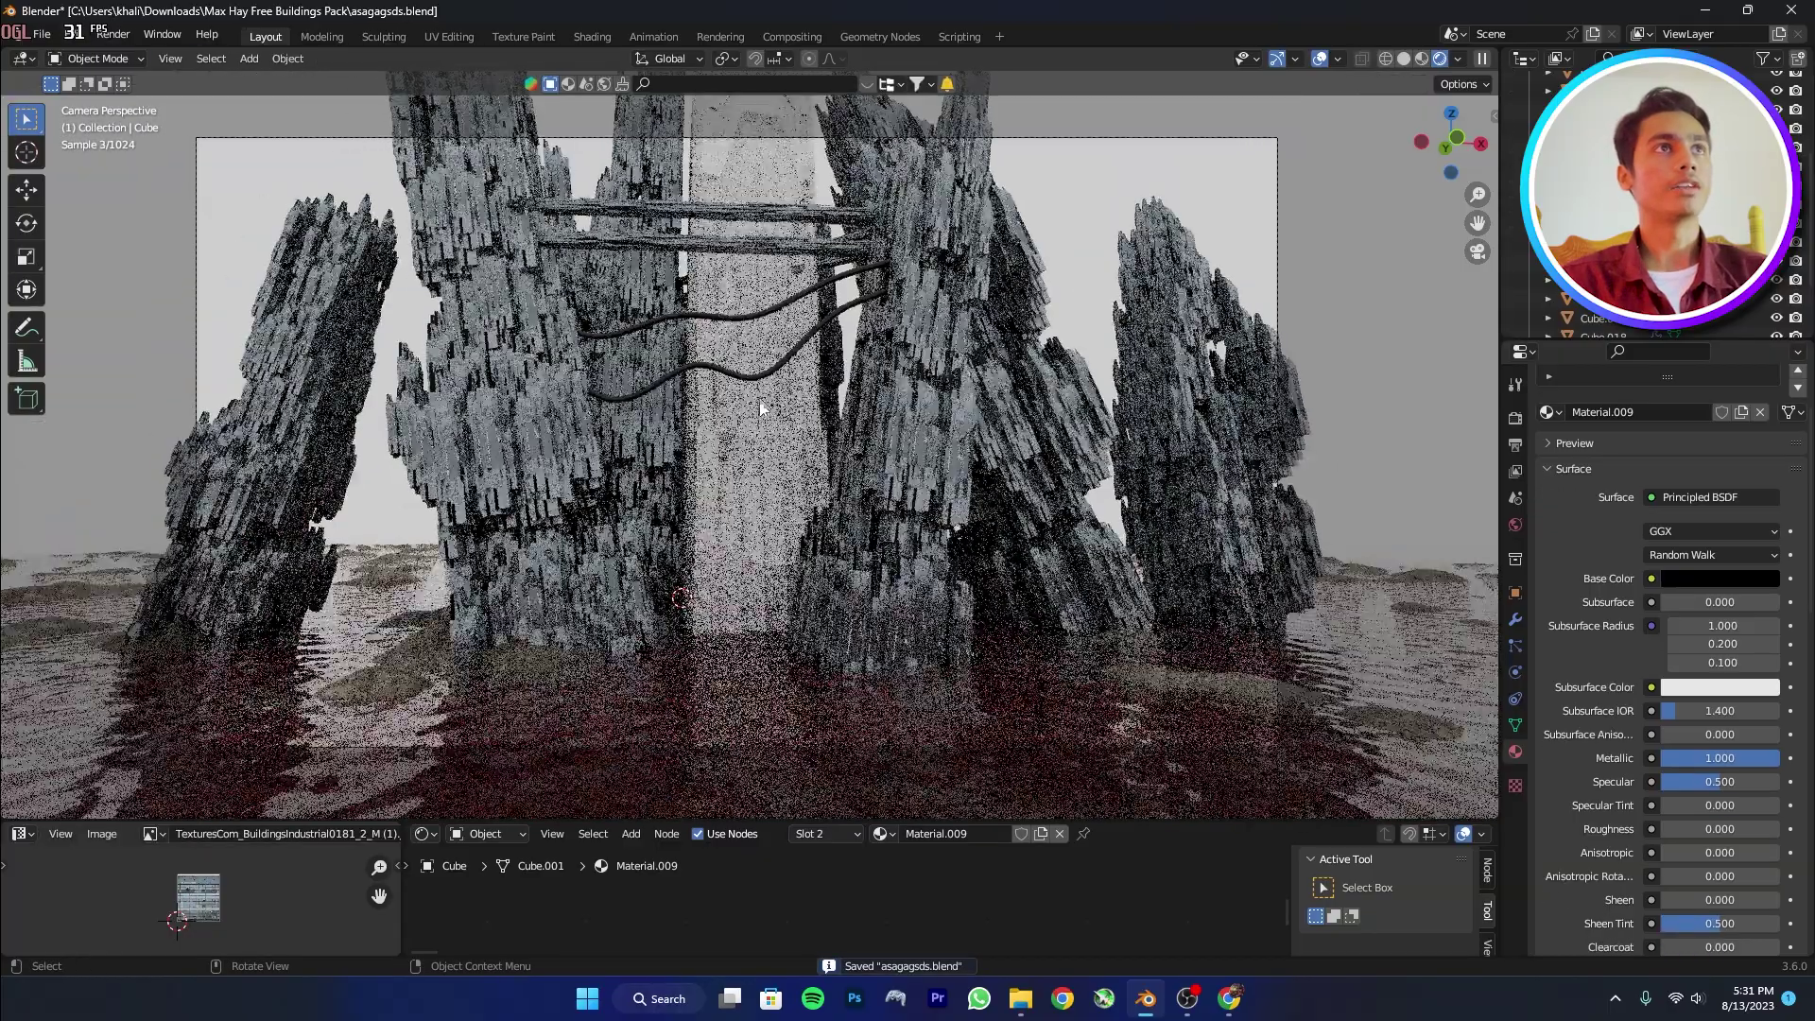
# Set the central tower's material to a black base color with metallic 1.000.
pyautogui.click(758, 407)
pyautogui.click(1719, 662)
pyautogui.scroll(-9, 1722, 479)
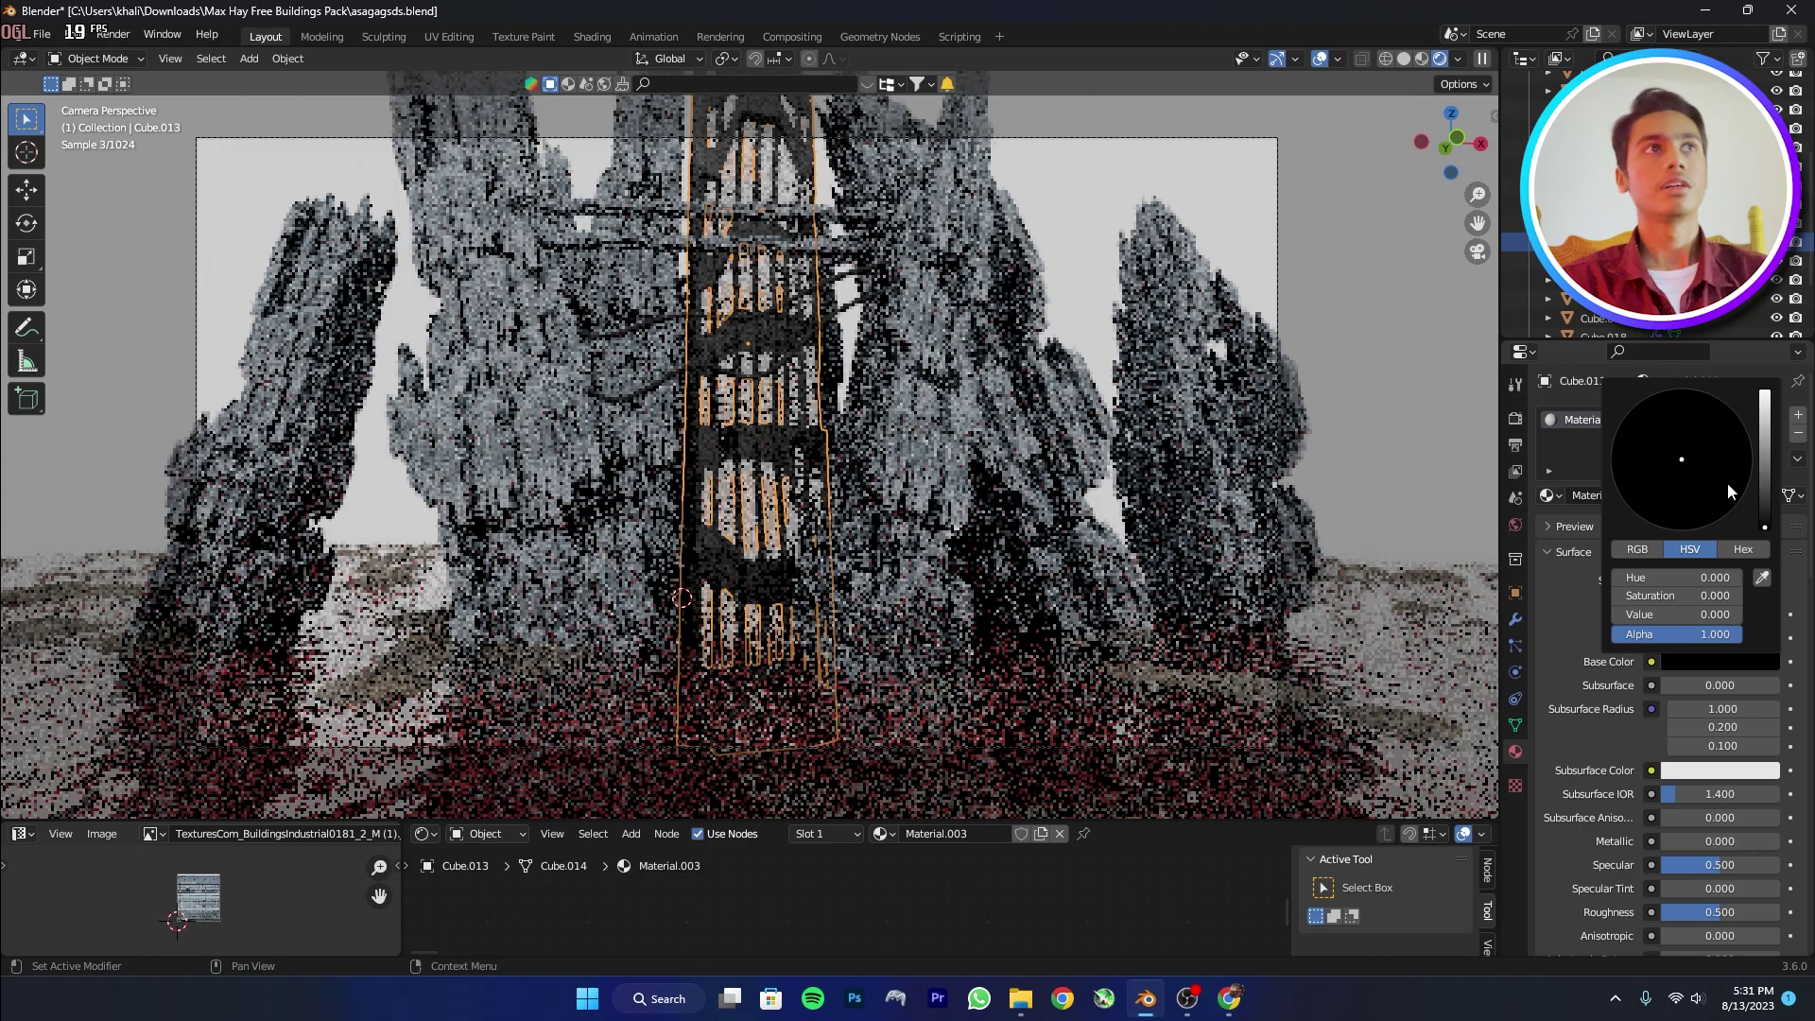
pyautogui.moveTo(1710, 842); pyautogui.dragTo(1656, 832)
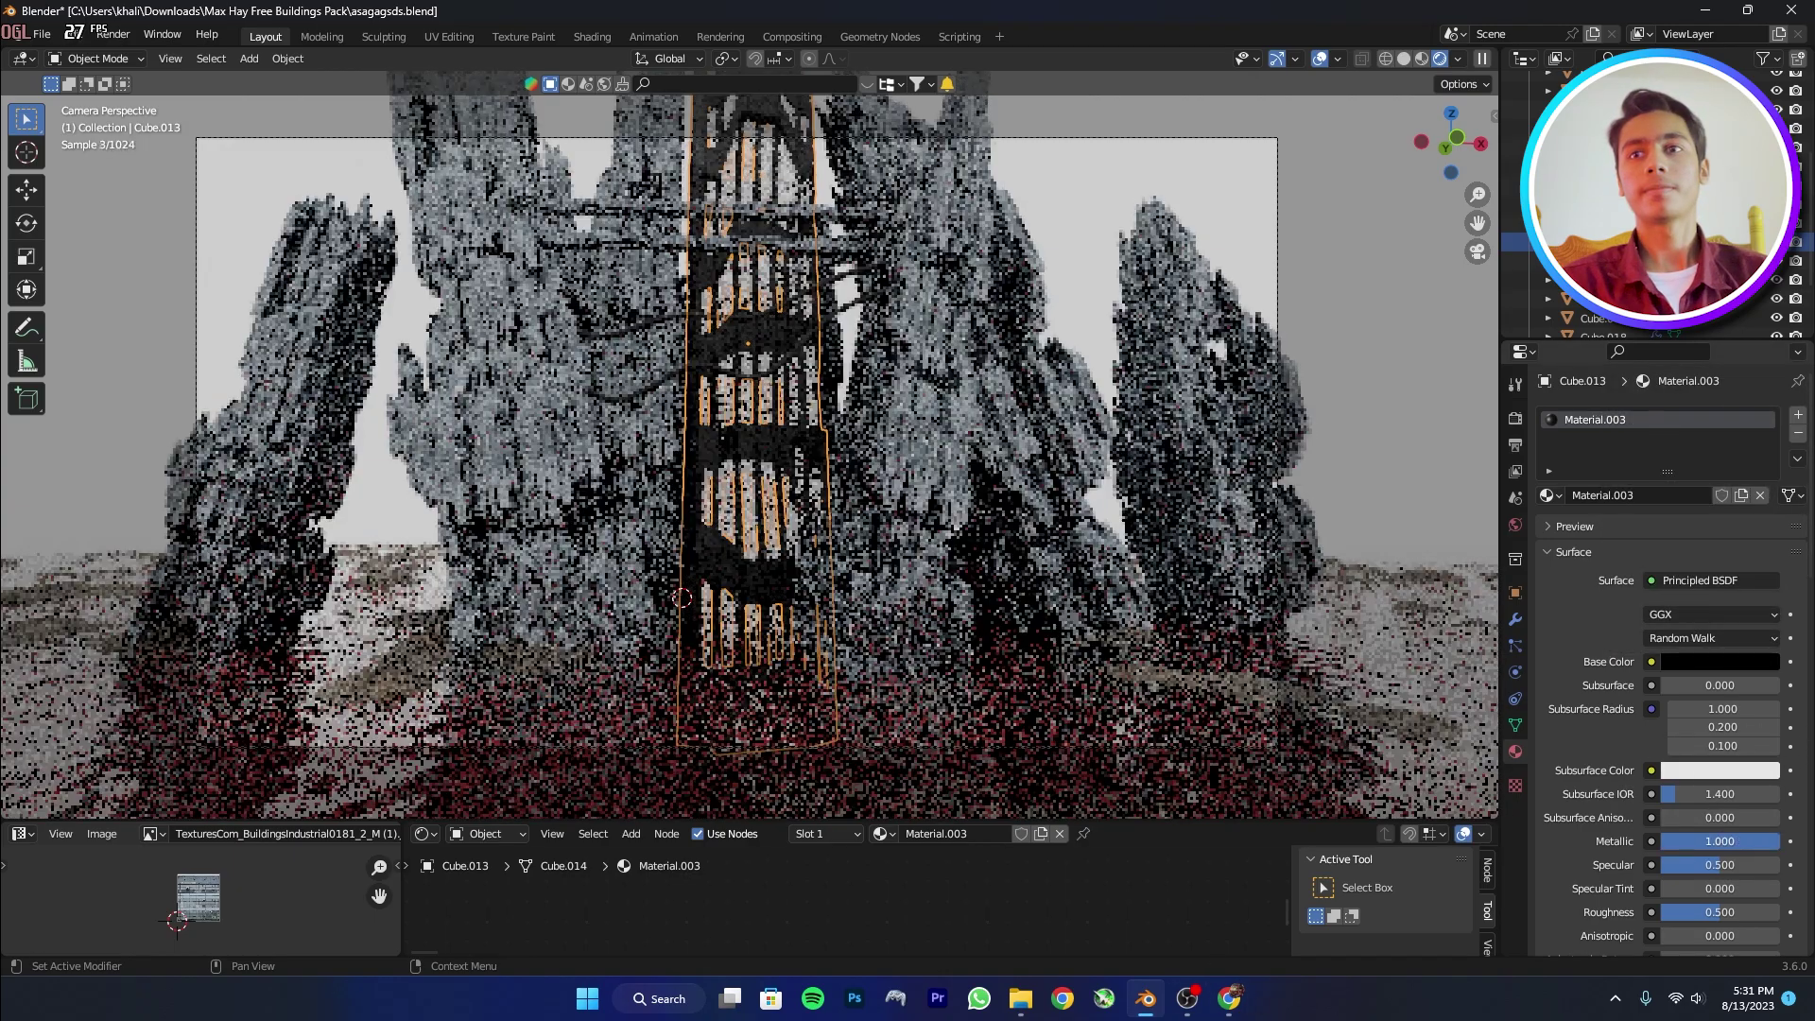
# Lighten the central tower material's black base color to a dark grey and save the file.
pyautogui.scroll(-2, 1720, 878)
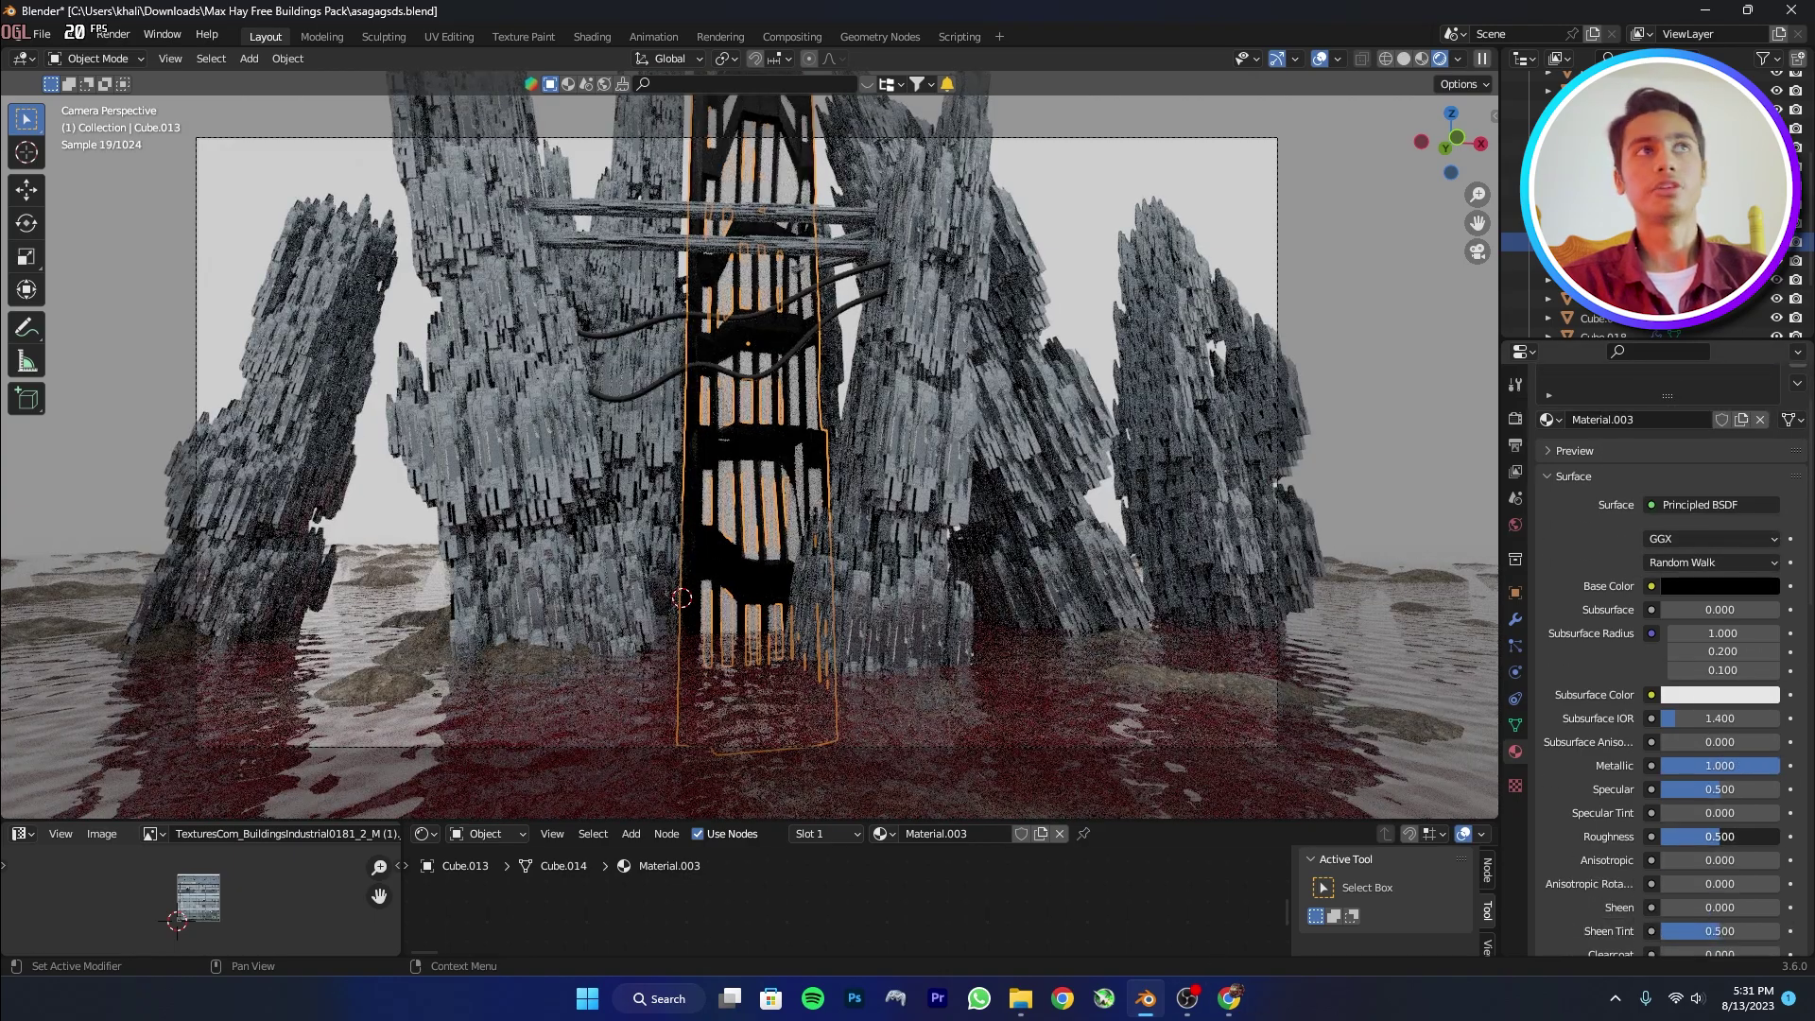
pyautogui.scroll(2, 1679, 642)
pyautogui.click(1763, 661)
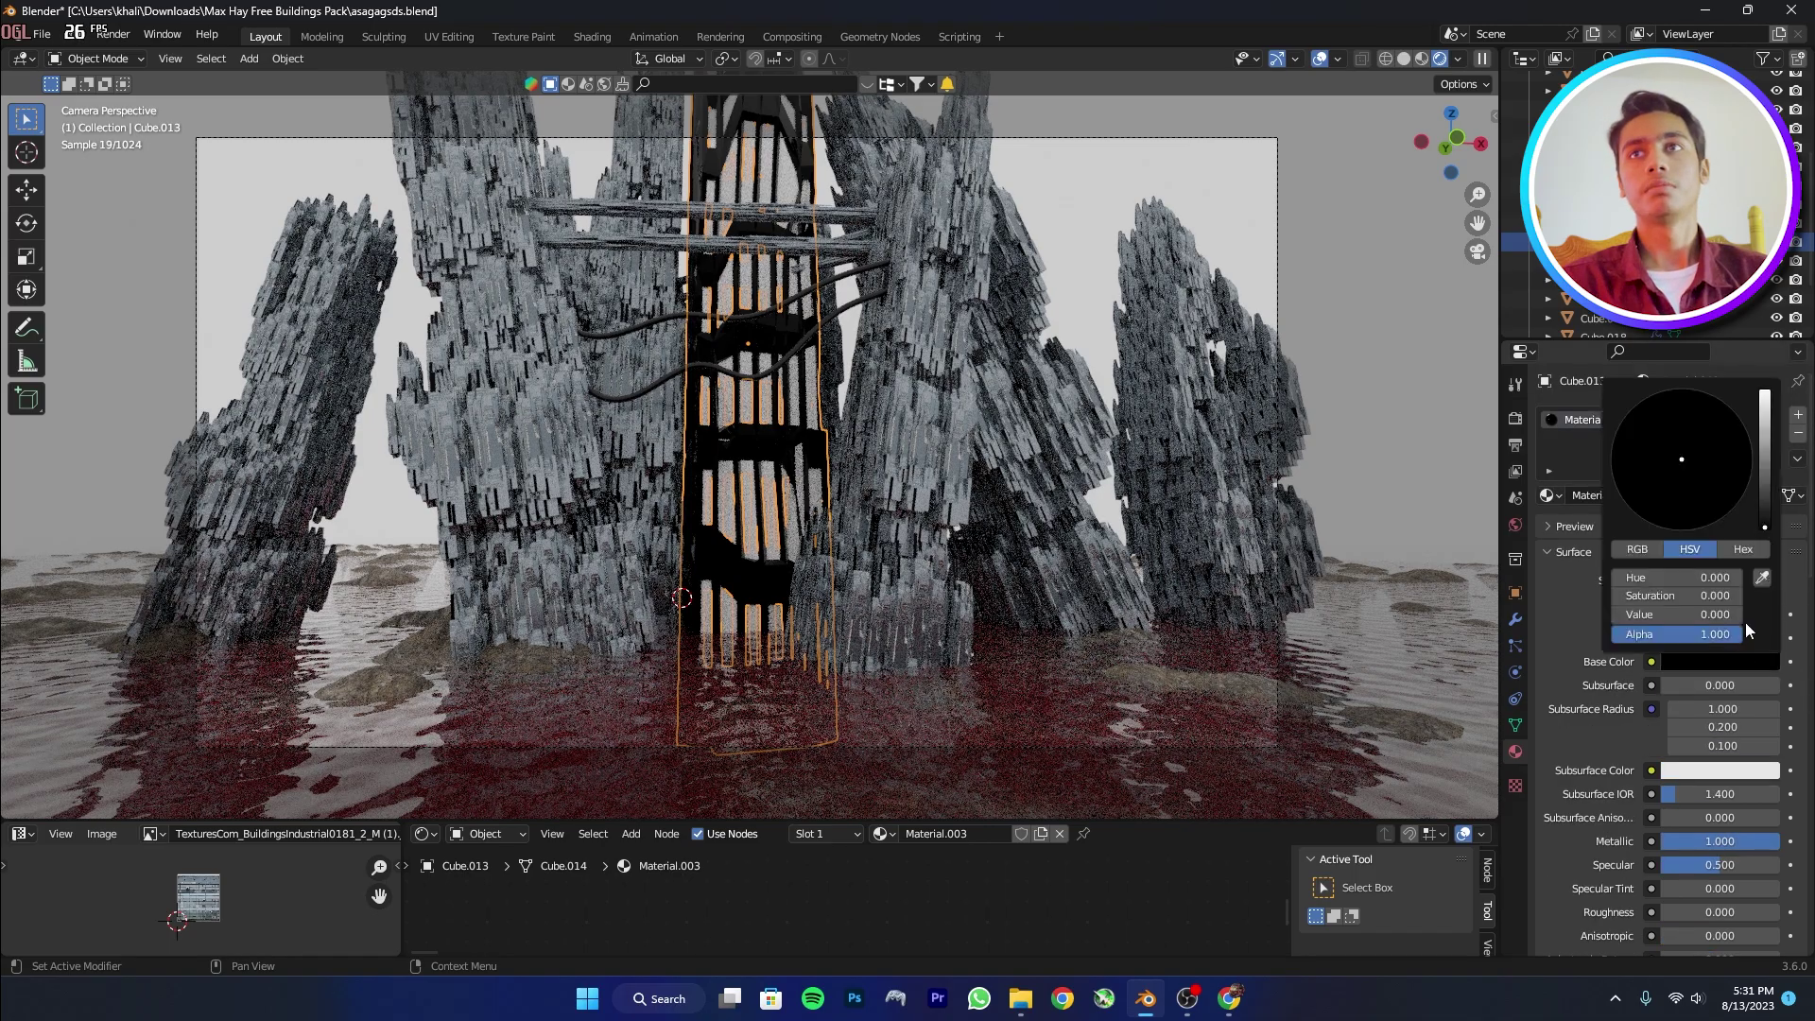
pyautogui.moveTo(1764, 527)
pyautogui.mouseDown()
pyautogui.moveTo(1764, 484)
pyautogui.moveTo(1757, 498)
pyautogui.mouseUp()
pyautogui.hotkey('ctrl', 's')
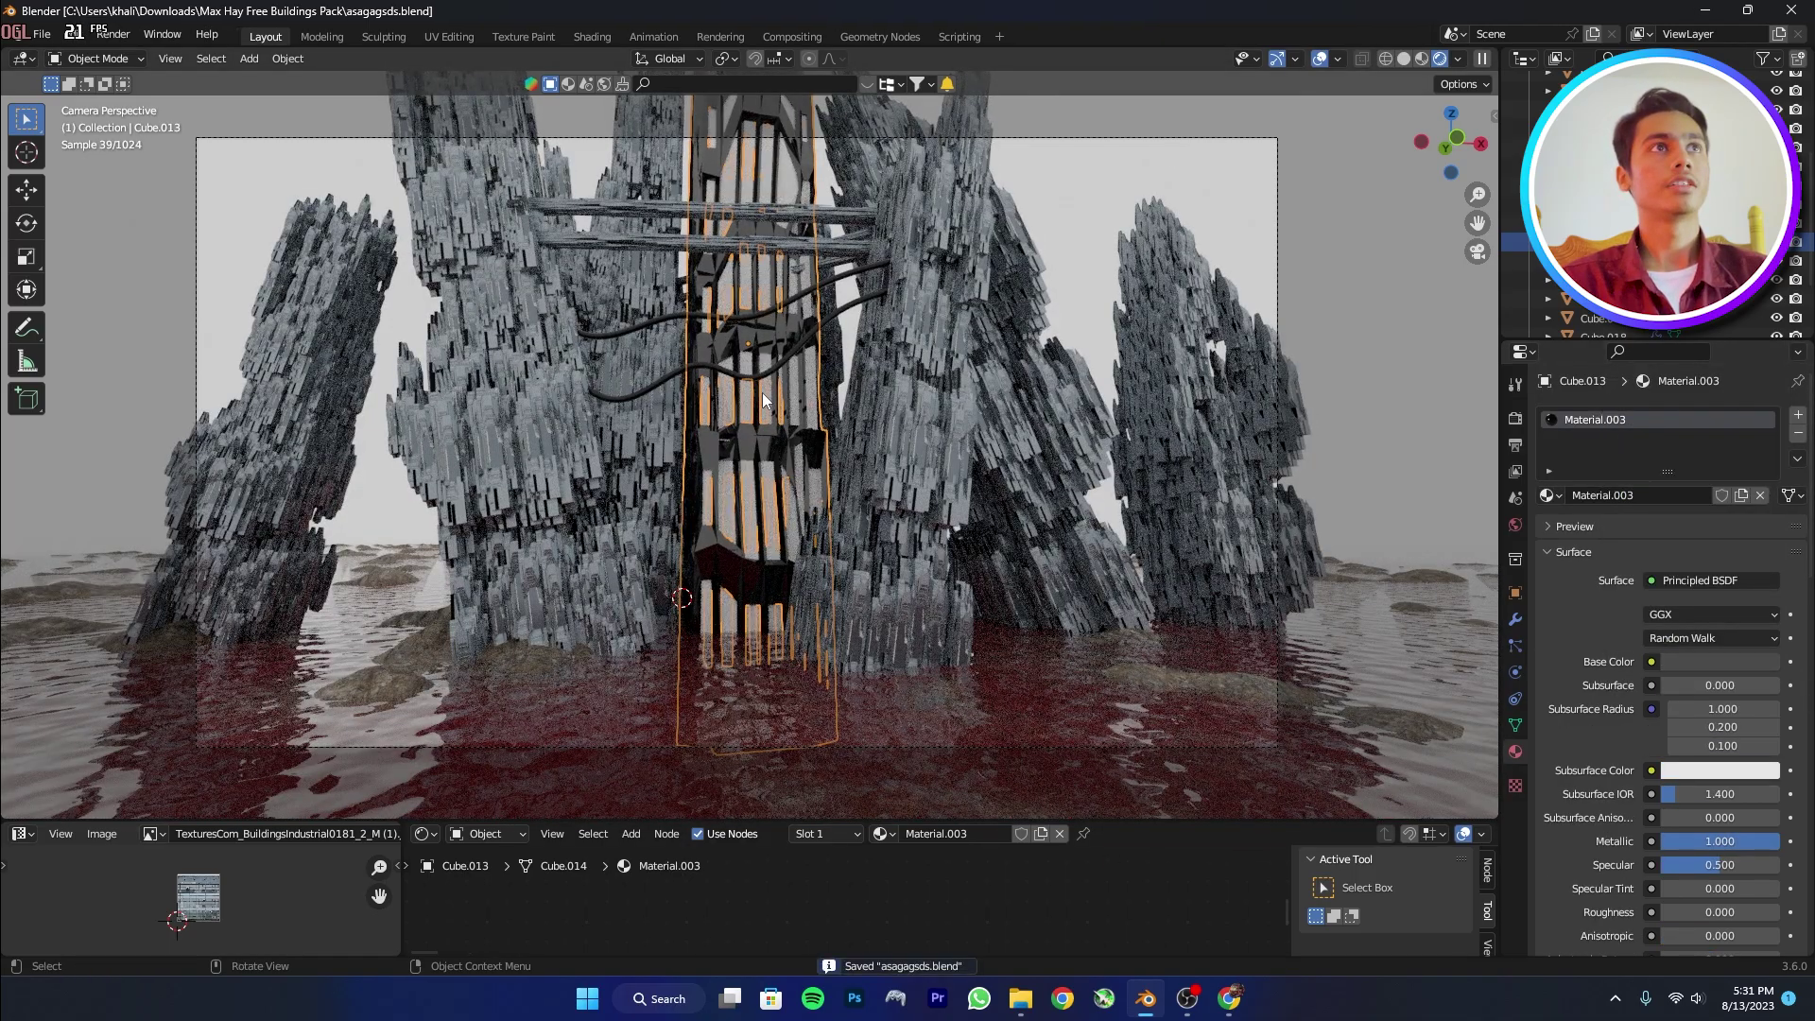
# Select the tower's inner core, preview the gaming room picture and bring it from Downloads into the core's material as an image texture.
pyautogui.click(764, 402)
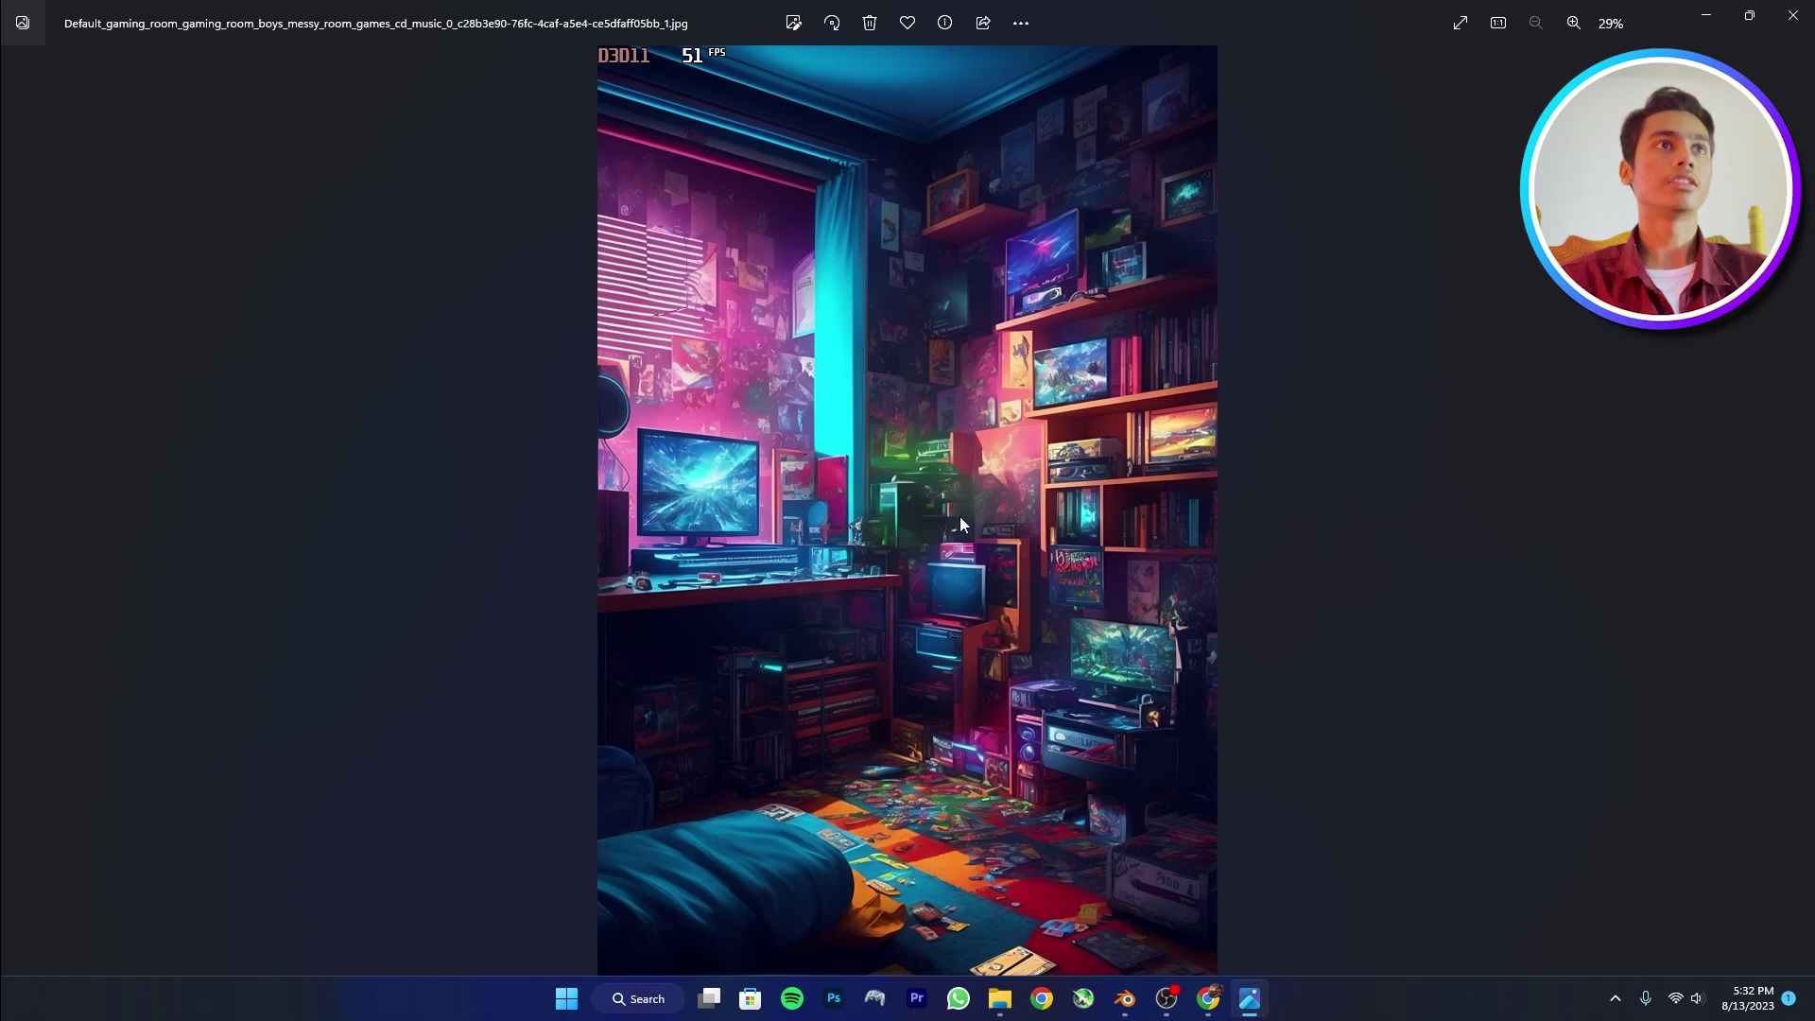
pyautogui.scroll(1, 960, 516)
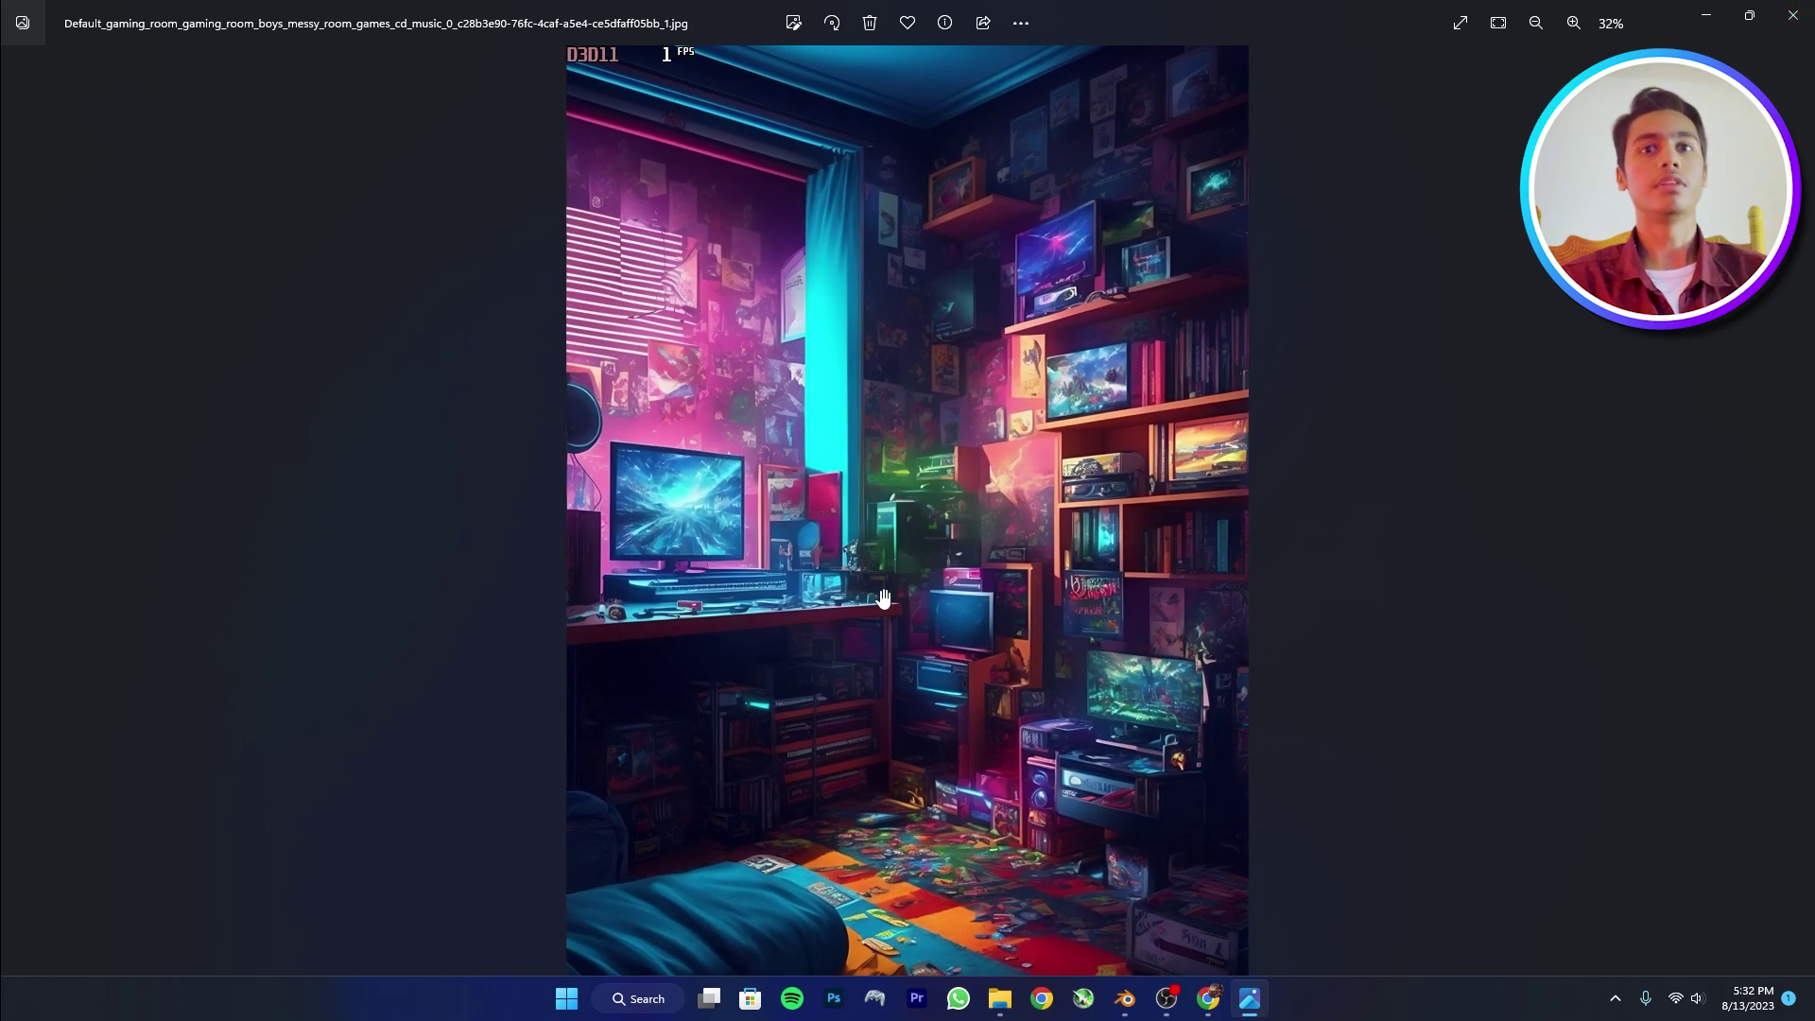
pyautogui.click(1792, 15)
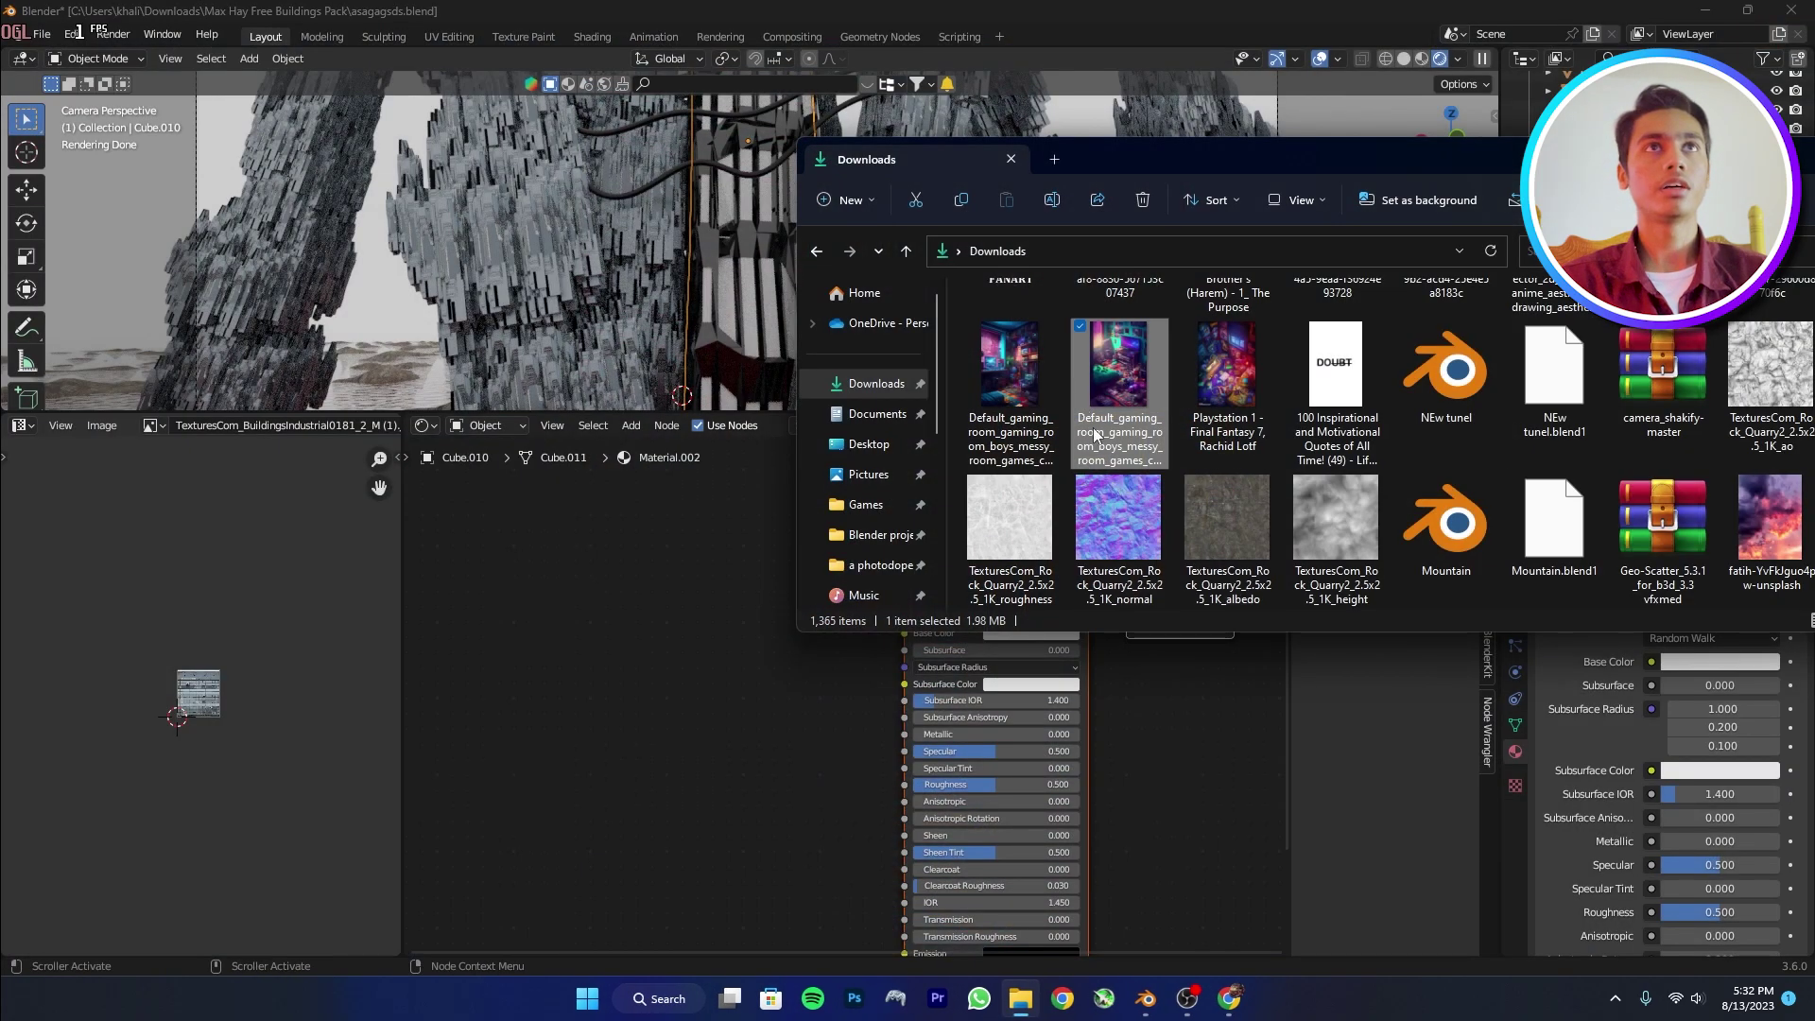
pyautogui.moveTo(1117, 399); pyautogui.dragTo(491, 839)
# Connect the gaming room texture's color output to the Principled BSDF's Base Color, Emission and Alpha inputs.
pyautogui.moveTo(553, 791); pyautogui.dragTo(573, 665, button='middle')
pyautogui.moveTo(608, 765); pyautogui.dragTo(615, 723, button='middle')
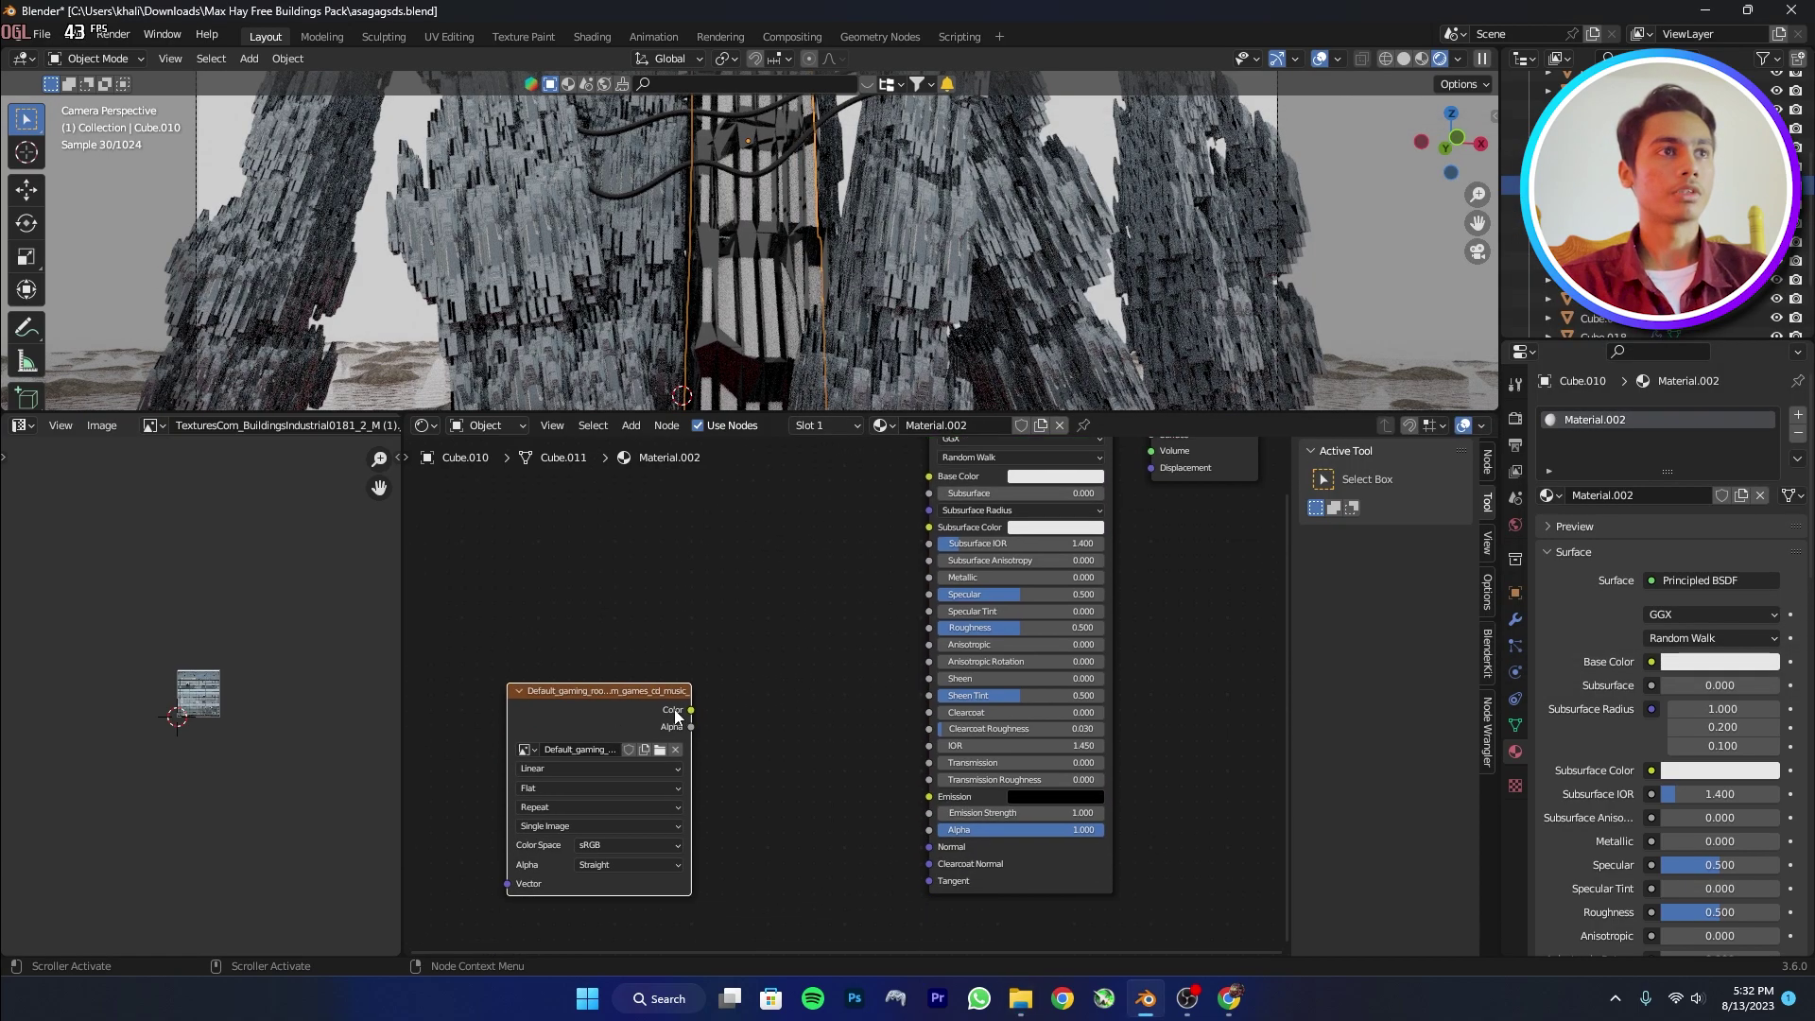
pyautogui.moveTo(691, 711); pyautogui.dragTo(928, 498)
pyautogui.moveTo(691, 734); pyautogui.dragTo(929, 819)
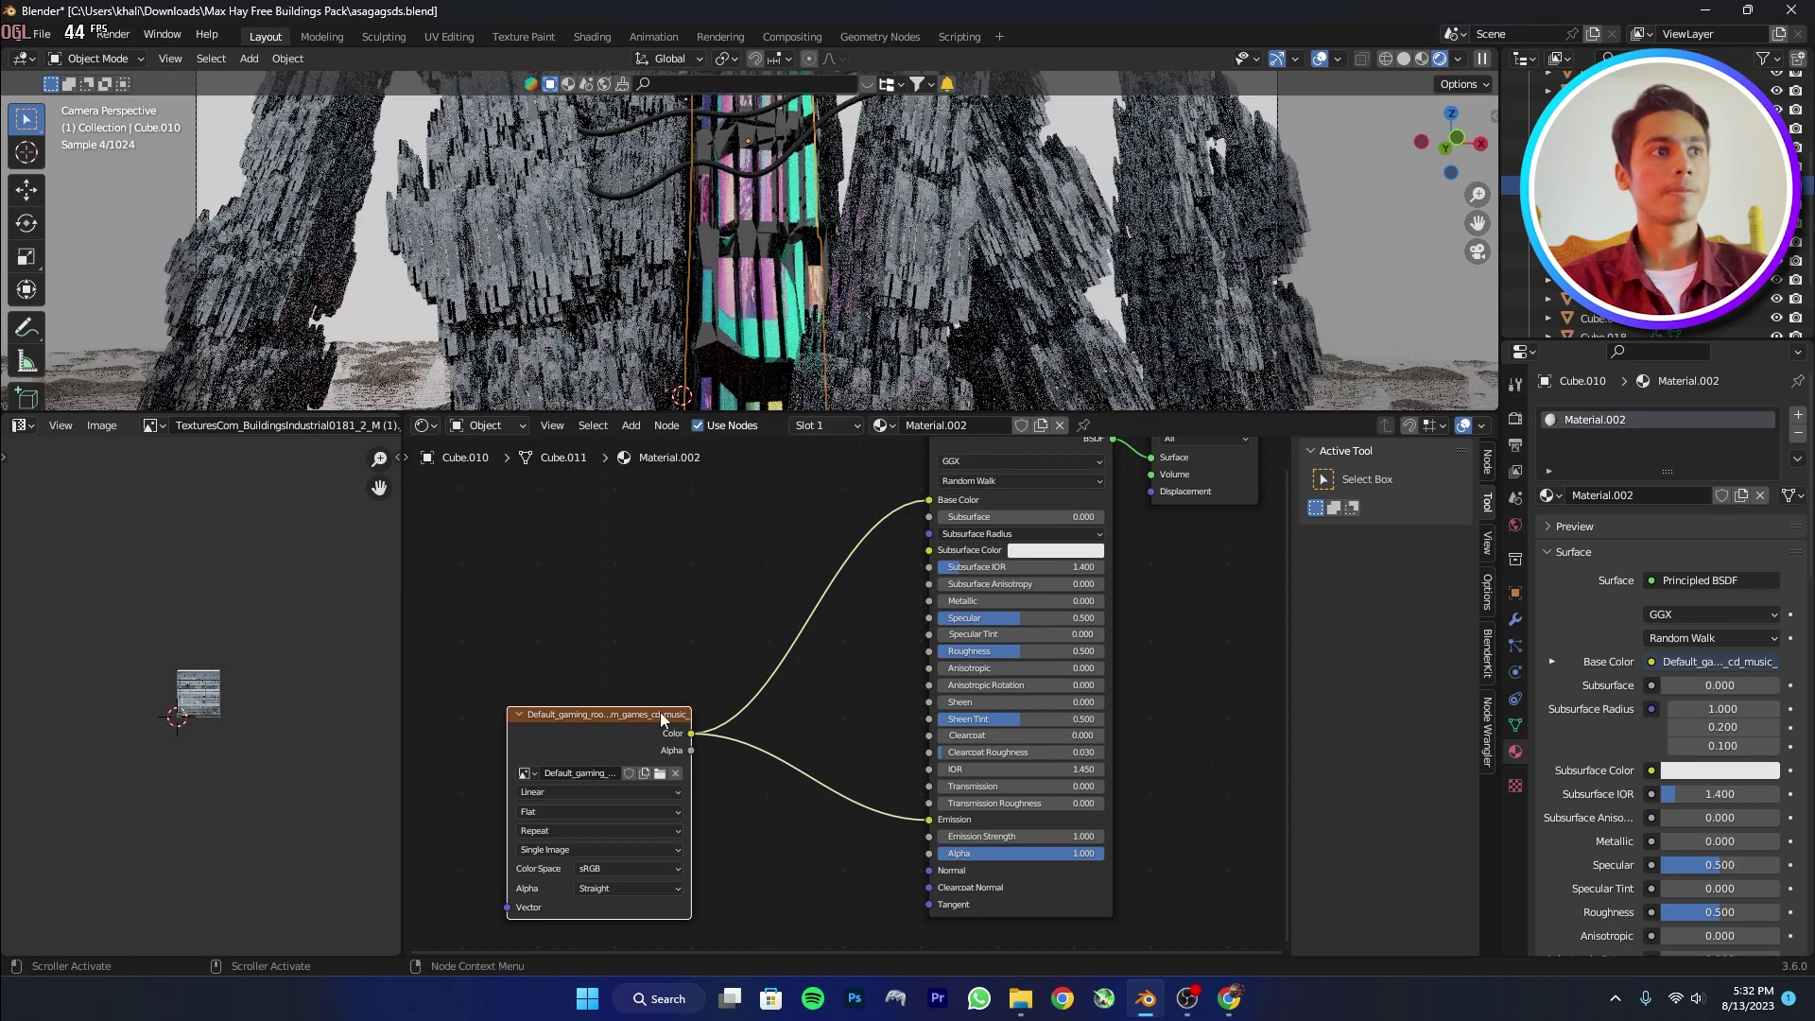
pyautogui.moveTo(691, 734); pyautogui.dragTo(930, 849)
# Insert a Color Ramp on the Alpha link with its black stop at 0.341, and set the emission strength to 100.
pyautogui.hotkey('shift', 'a')
pyautogui.write('col')
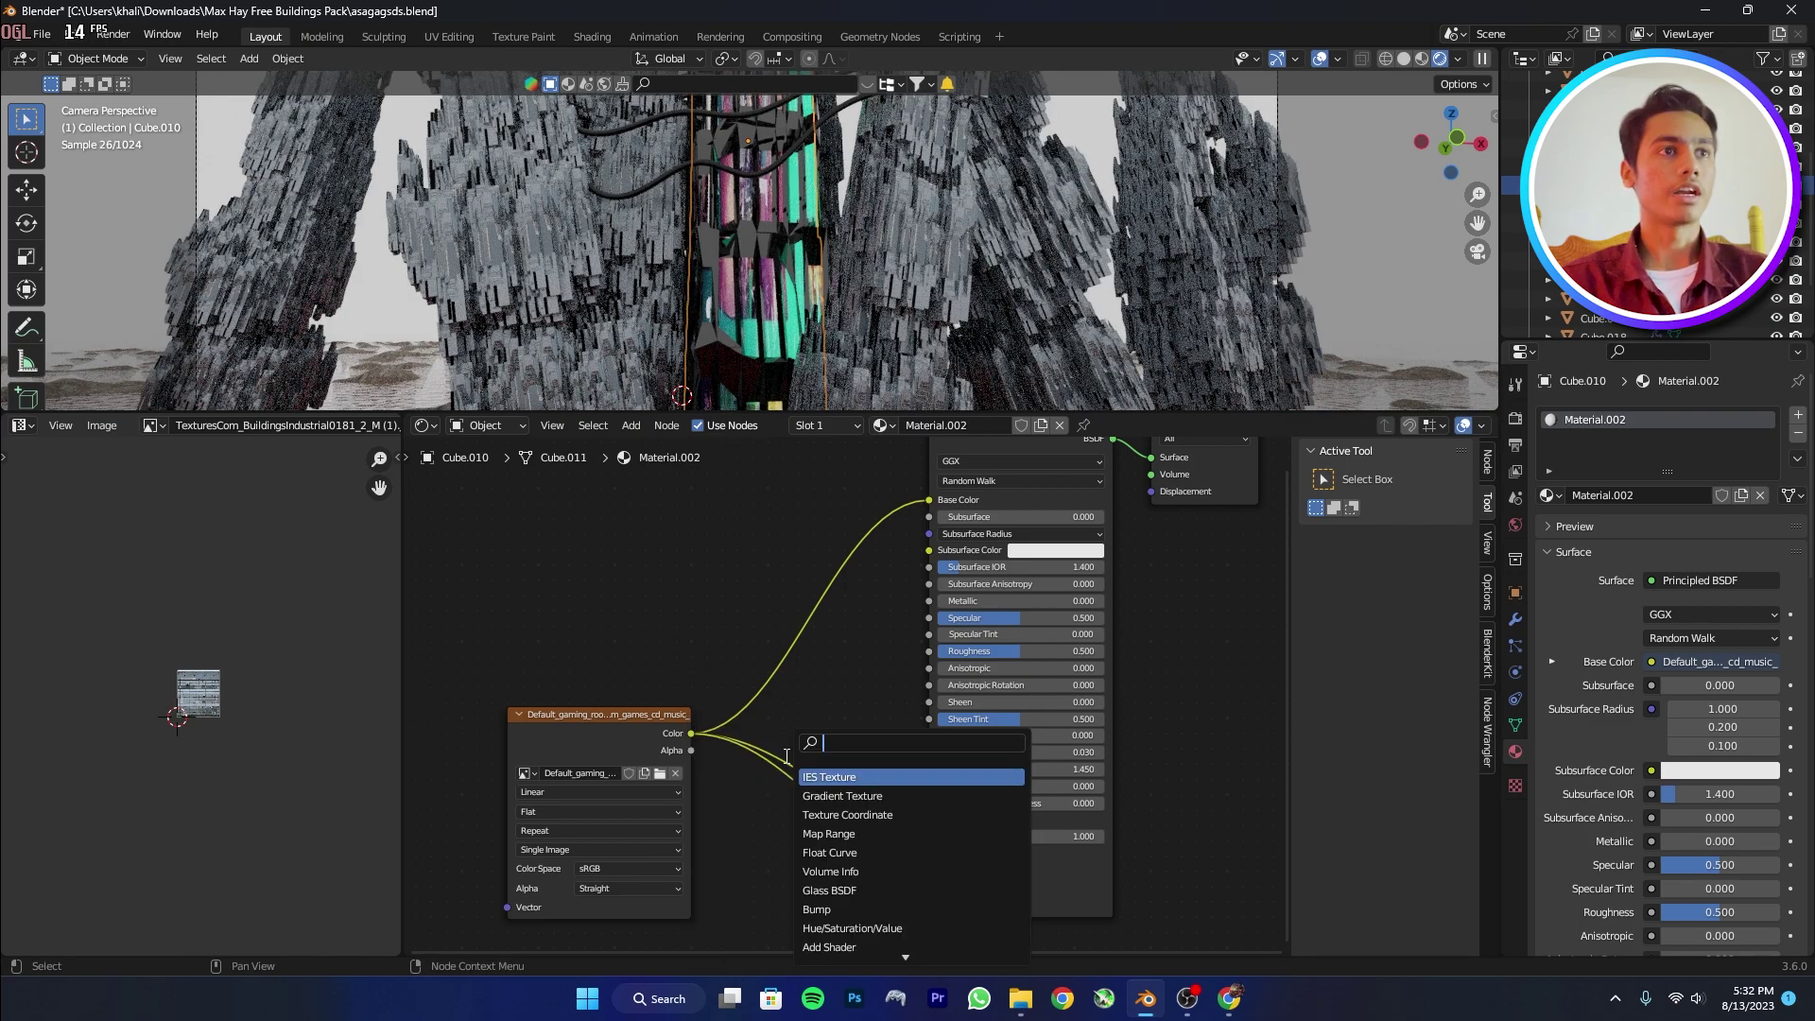
pyautogui.press('Return')
pyautogui.click(774, 790)
pyautogui.scroll(1, 774, 791)
pyautogui.moveTo(784, 791); pyautogui.dragTo(799, 677, button='middle')
pyautogui.moveTo(918, 703)
pyautogui.mouseDown()
pyautogui.moveTo(915, 741)
pyautogui.moveTo(909, 726)
pyautogui.mouseUp()
pyautogui.scroll(1, 1021, 544)
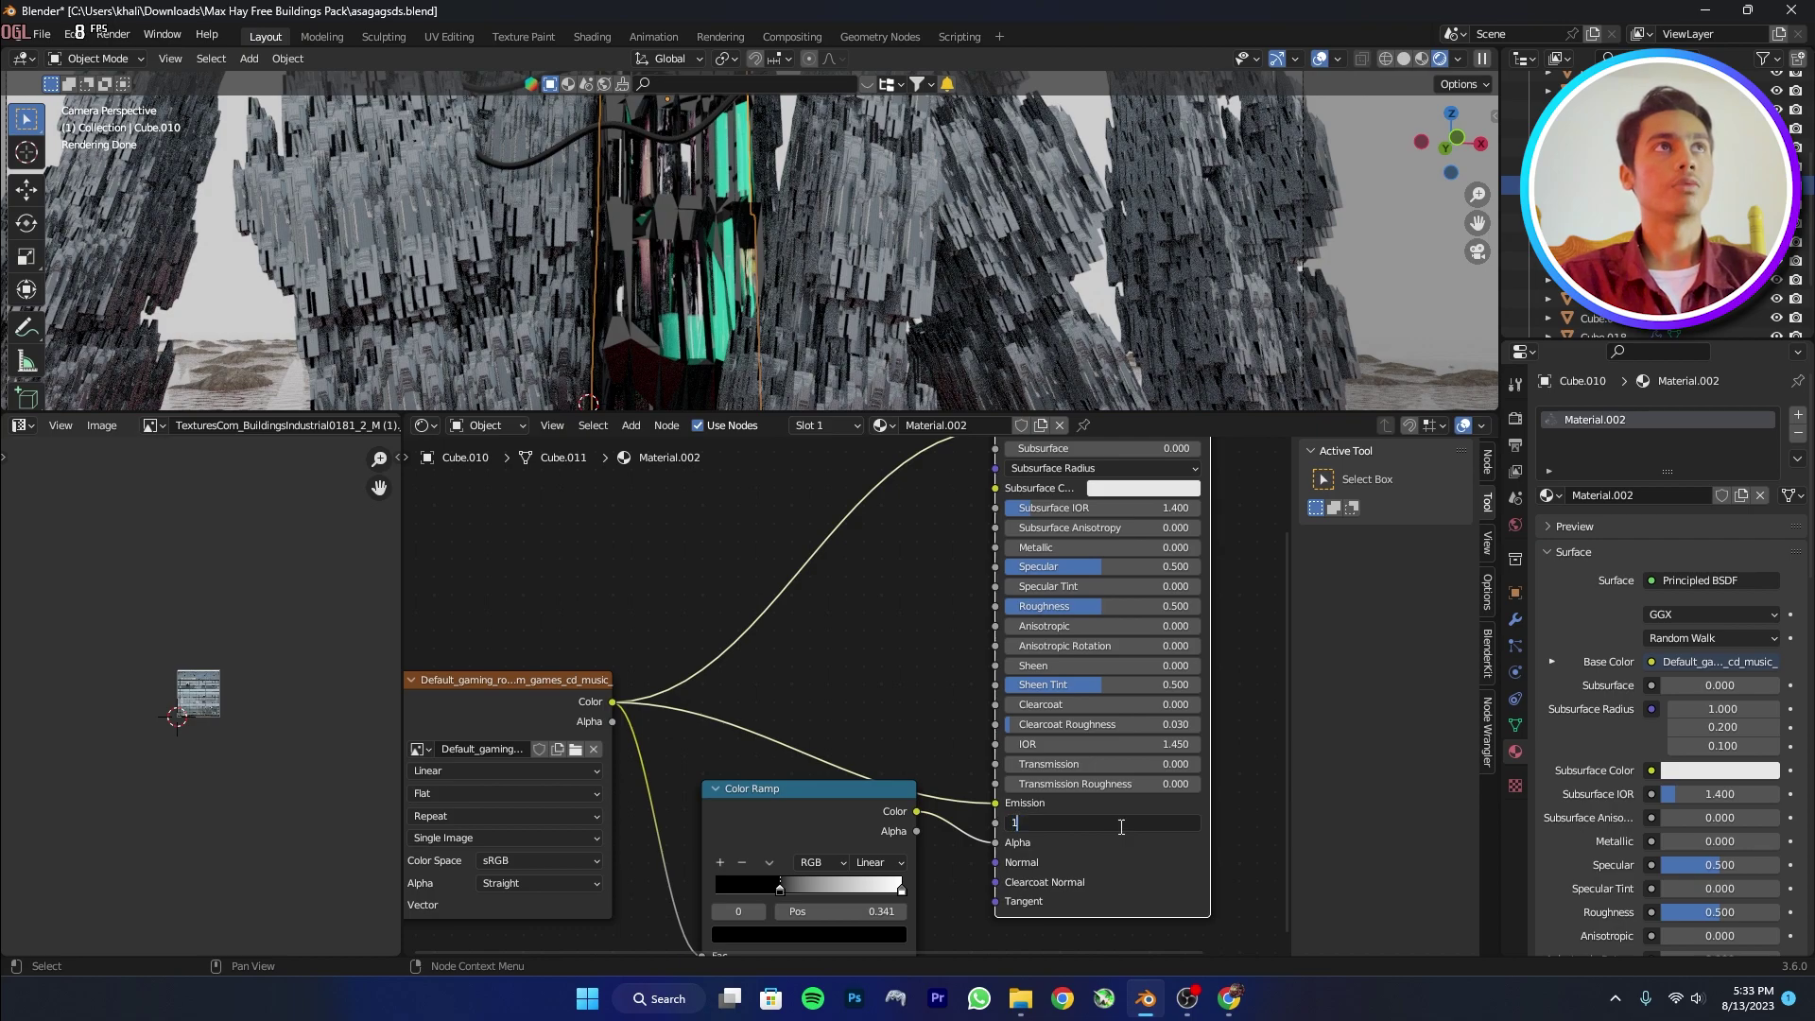
pyautogui.press('Return')
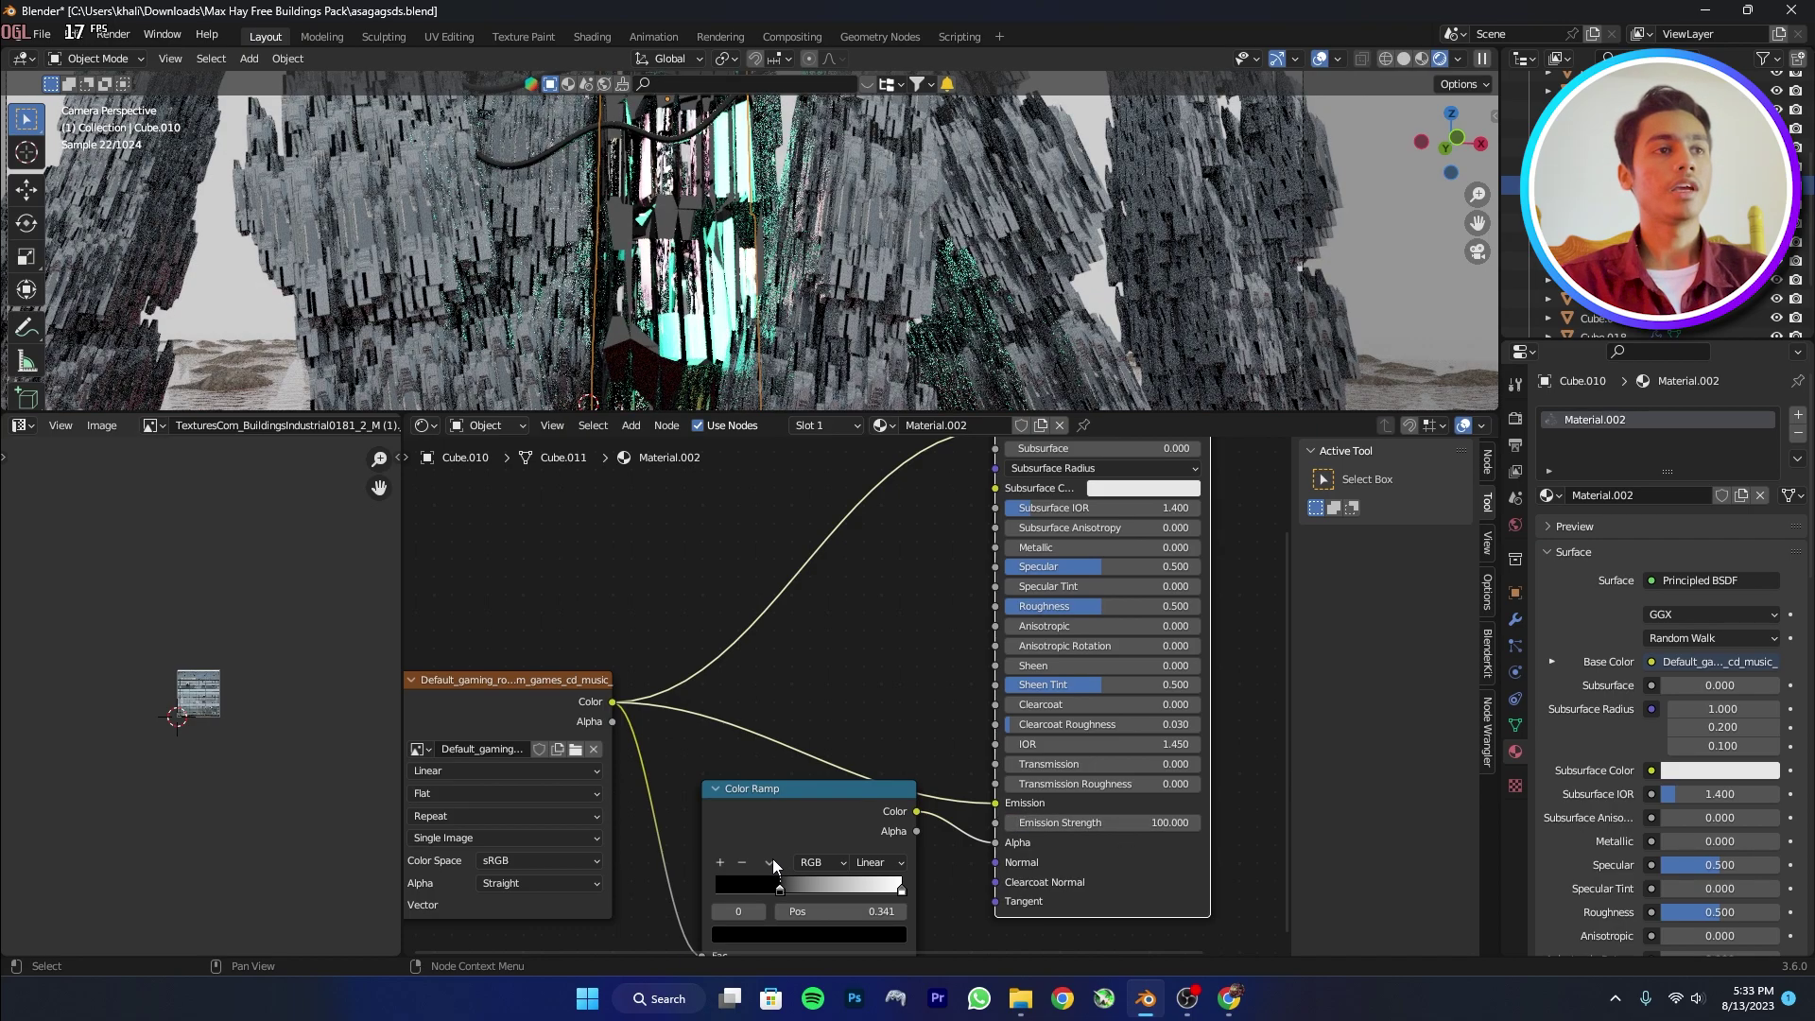
# Flip the Color Ramp and move its black stop to position 0.568.
pyautogui.click(771, 861)
pyautogui.click(765, 864)
pyautogui.click(767, 864)
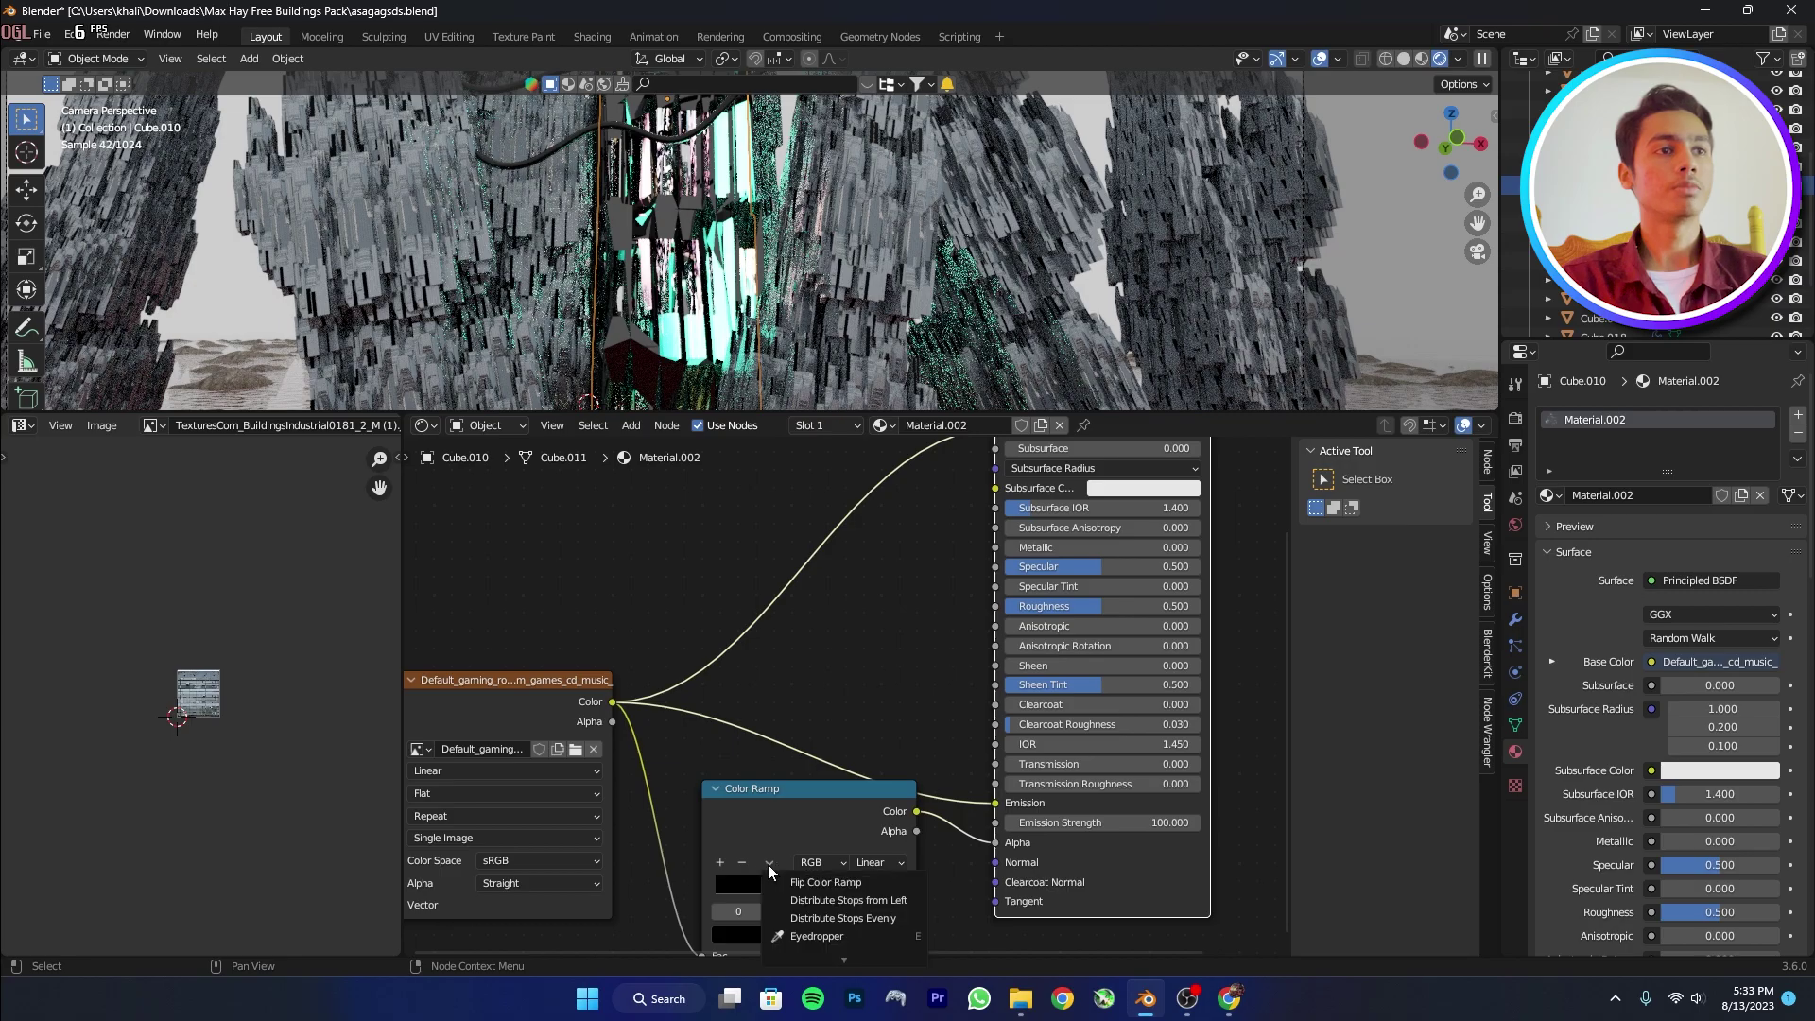
pyautogui.click(794, 883)
pyautogui.moveTo(903, 891); pyautogui.dragTo(815, 910)
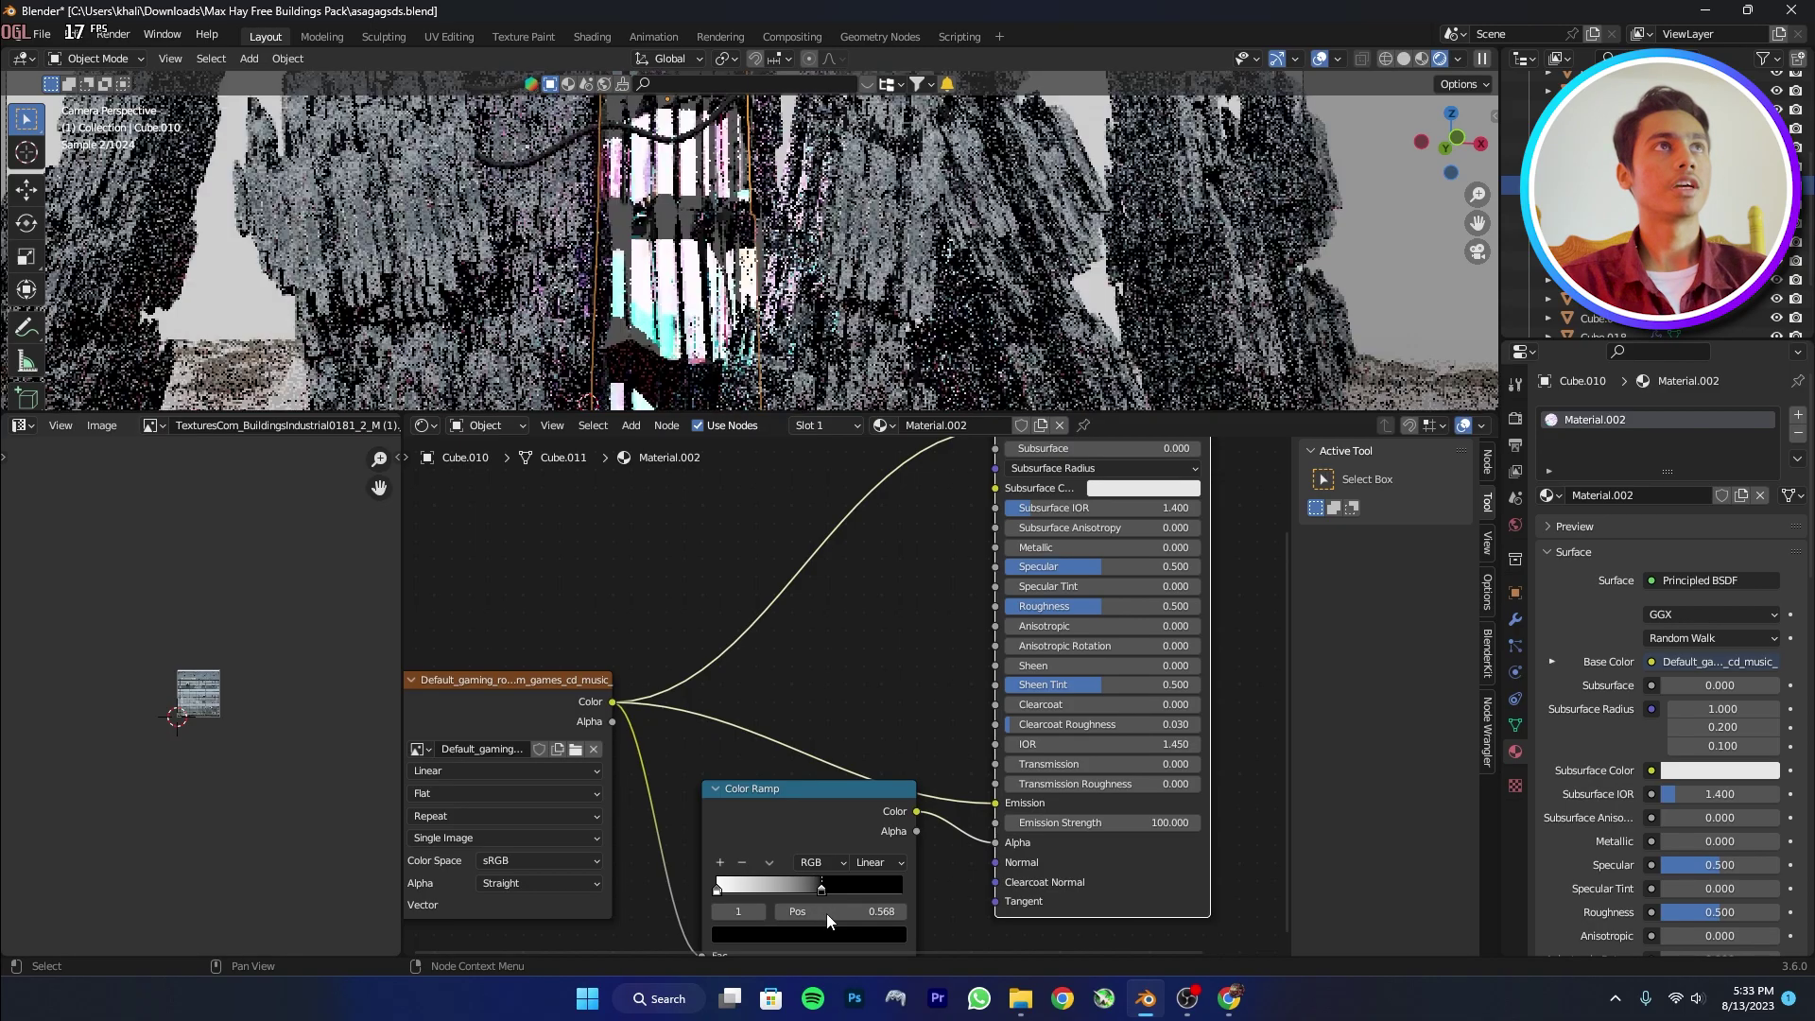
# Shrink the shader editor, set the world background strength to 0.000 and save the file.
pyautogui.moveTo(1030, 416); pyautogui.dragTo(1020, 840)
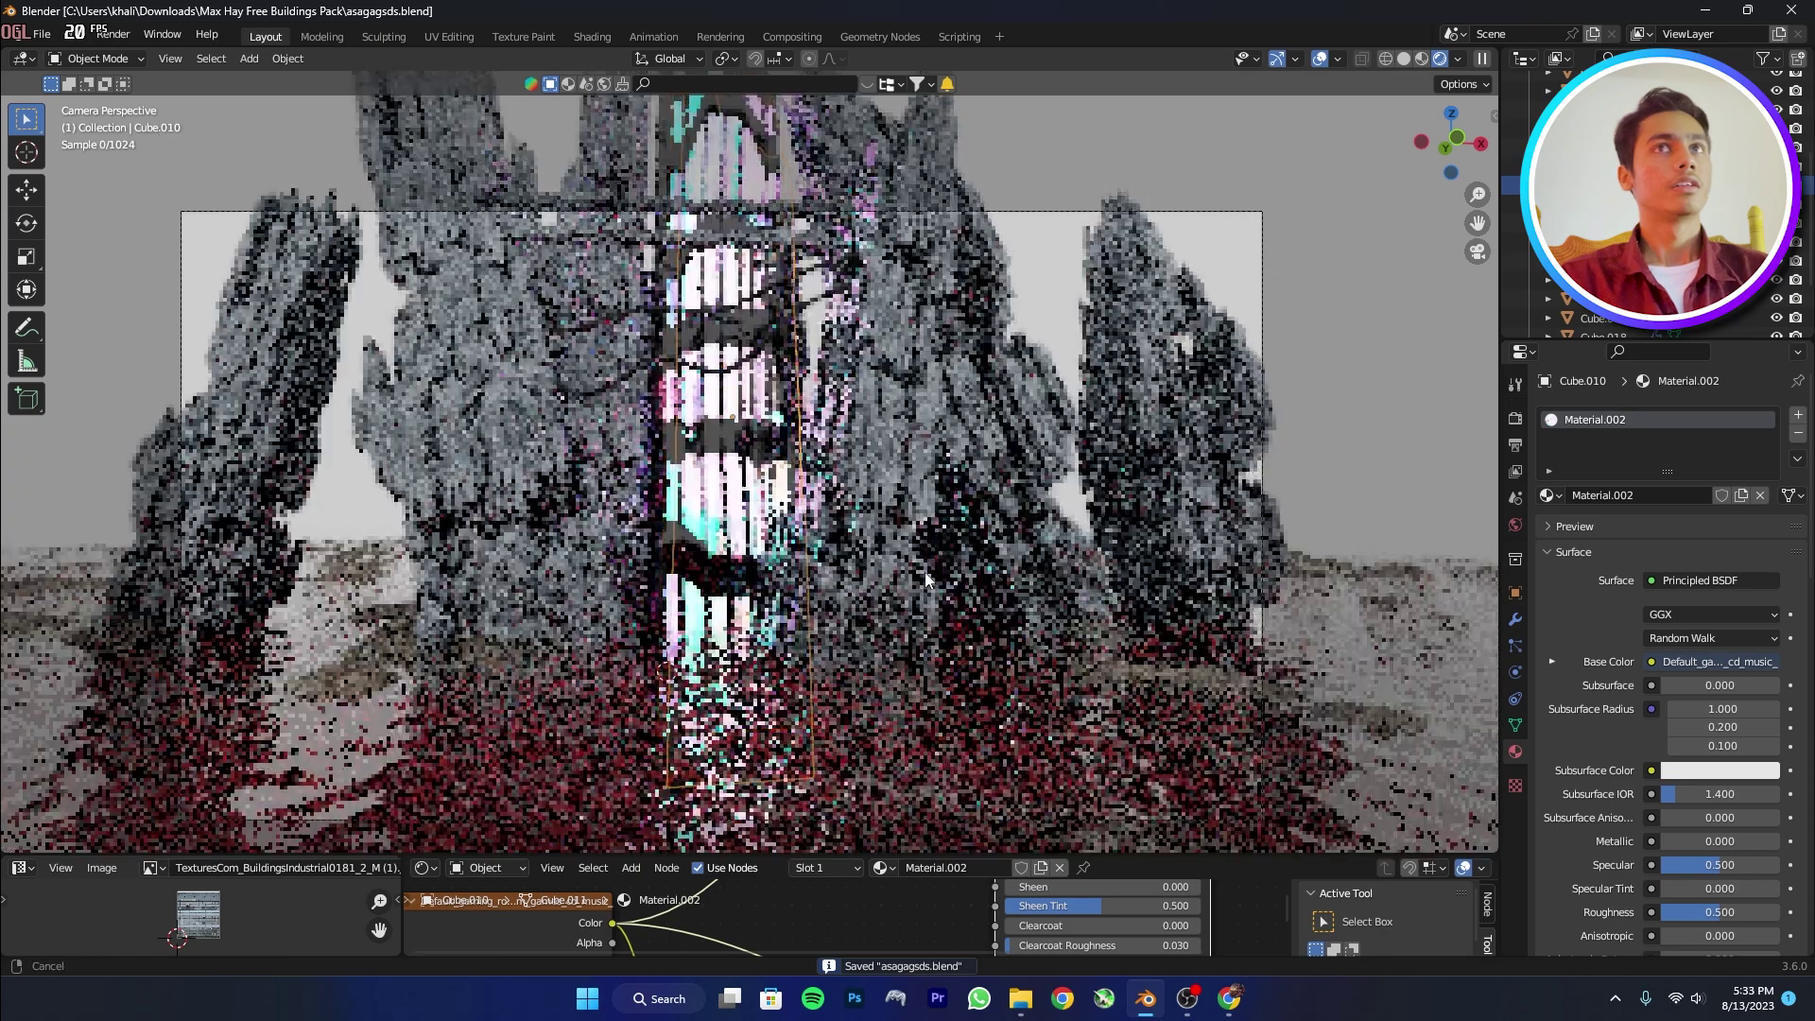
pyautogui.hotkey('ctrl', 's')
pyautogui.click(1516, 525)
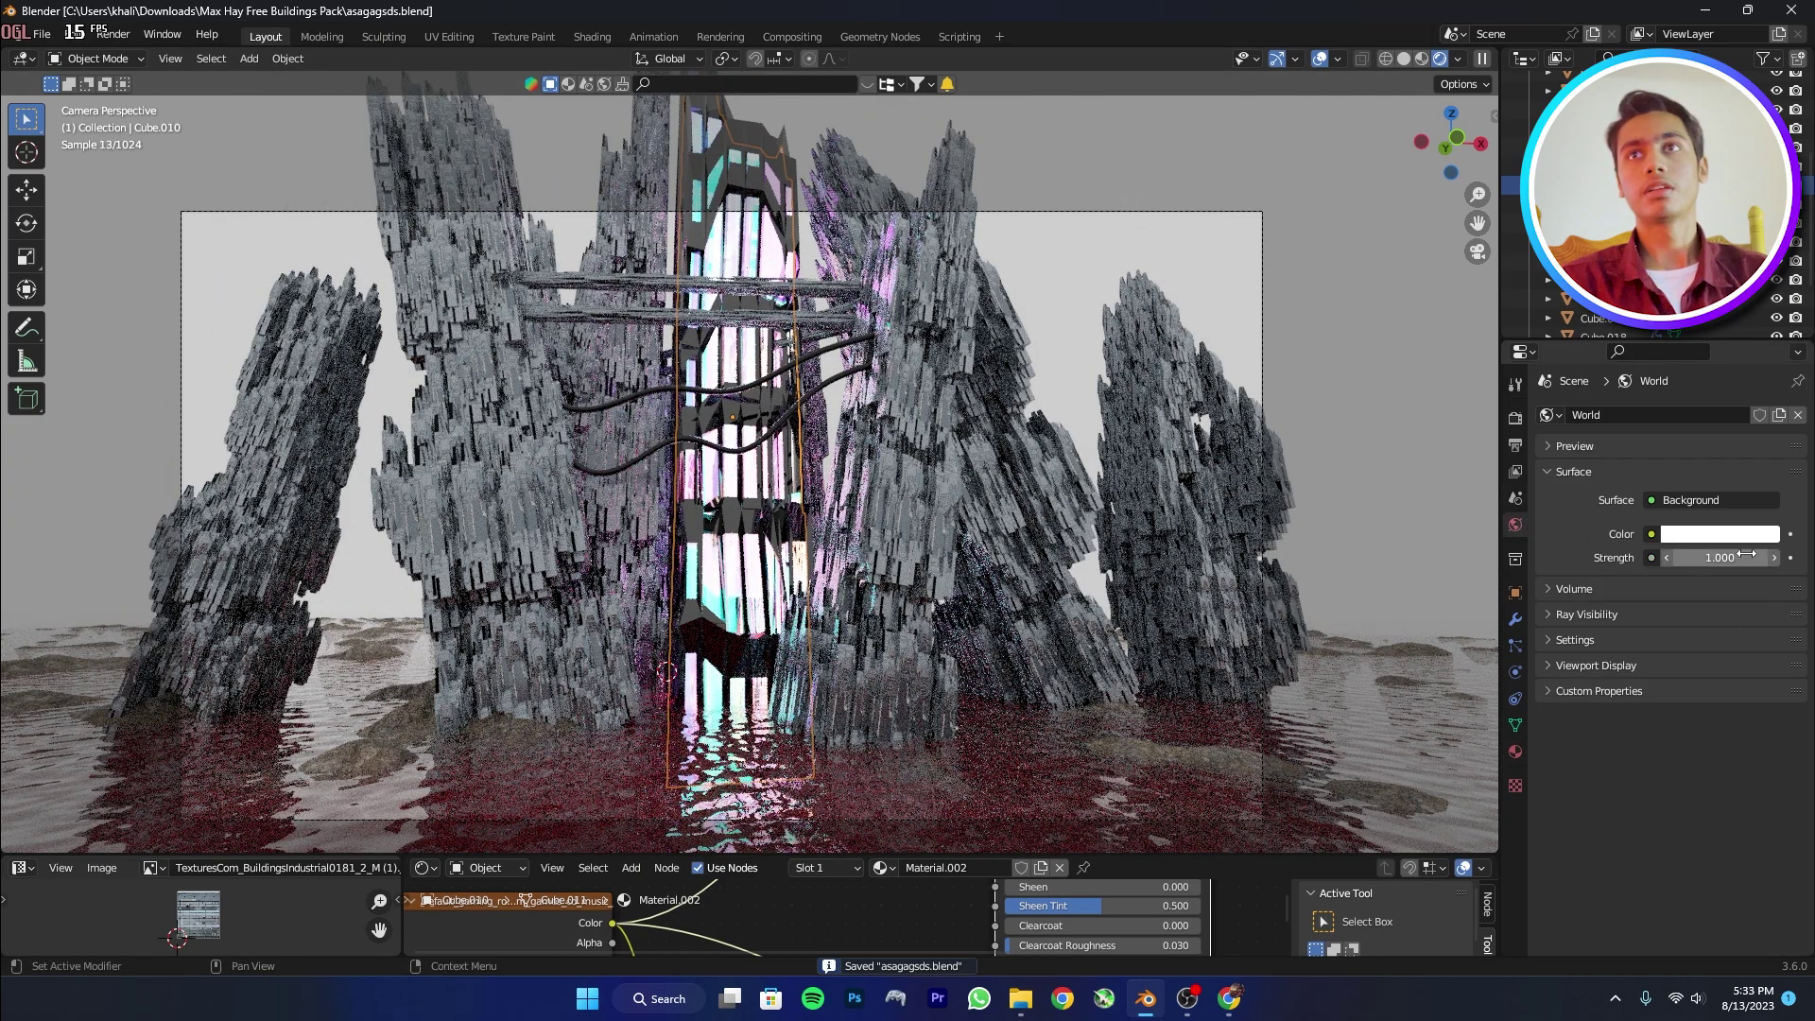
pyautogui.moveTo(1701, 558); pyautogui.dragTo(1607, 558)
pyautogui.scroll(1, 1134, 591)
pyautogui.scroll(-1, 957, 532)
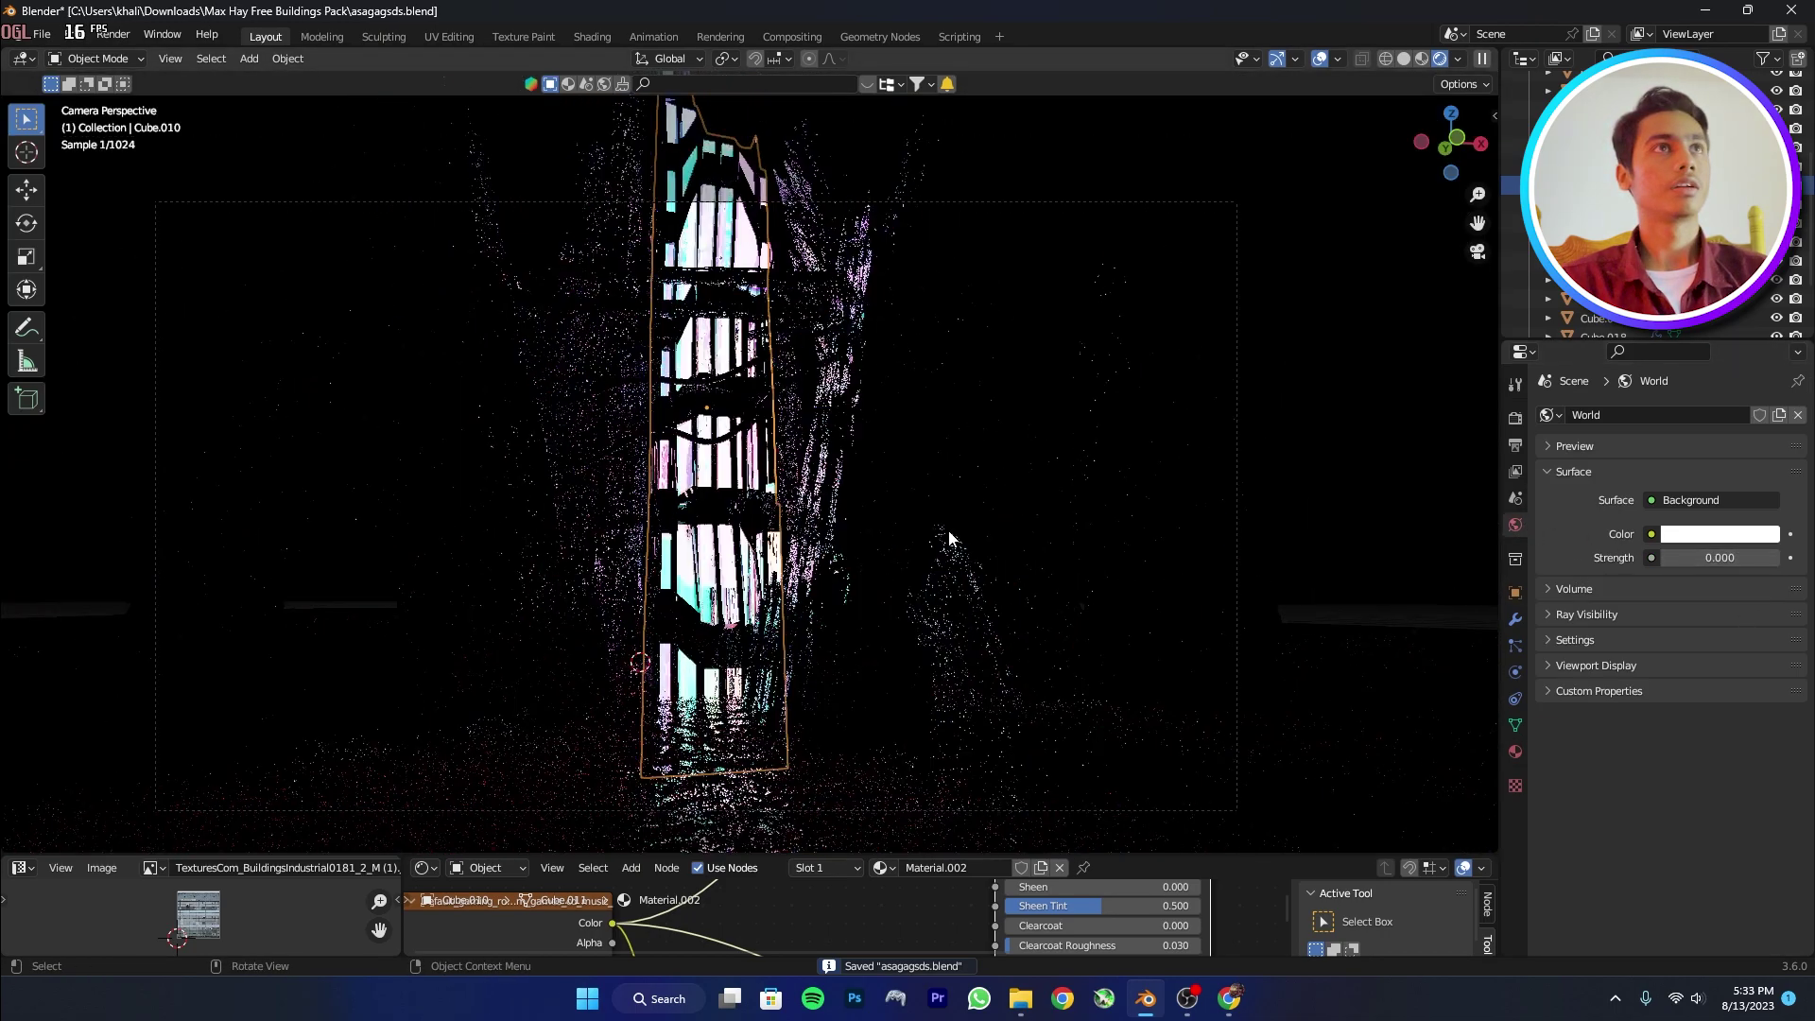
pyautogui.hotkey('ctrl', 's')
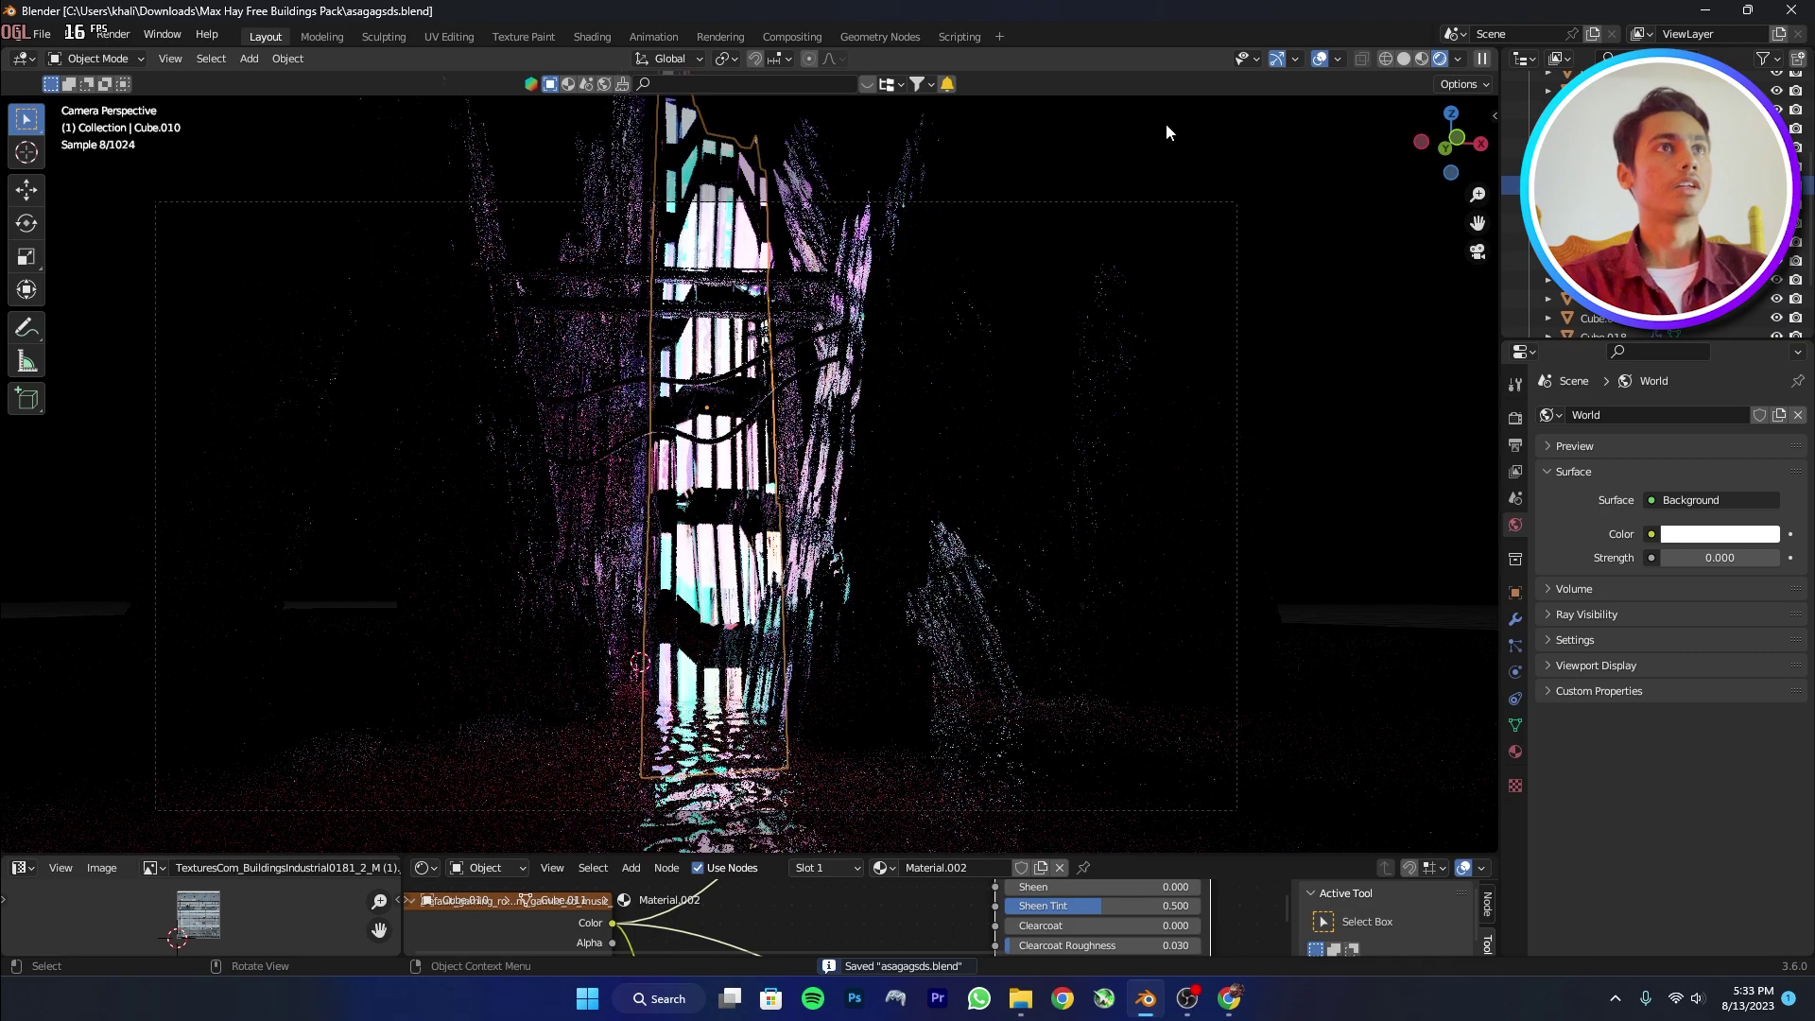
# In solid shading outside the camera view, add a plane, raise it about 30.5 m and scale it up about 9.95 times.
pyautogui.click(1405, 60)
pyautogui.press('KP_0')
pyautogui.hotkey('shift', 'a')
pyautogui.moveTo(960, 459)
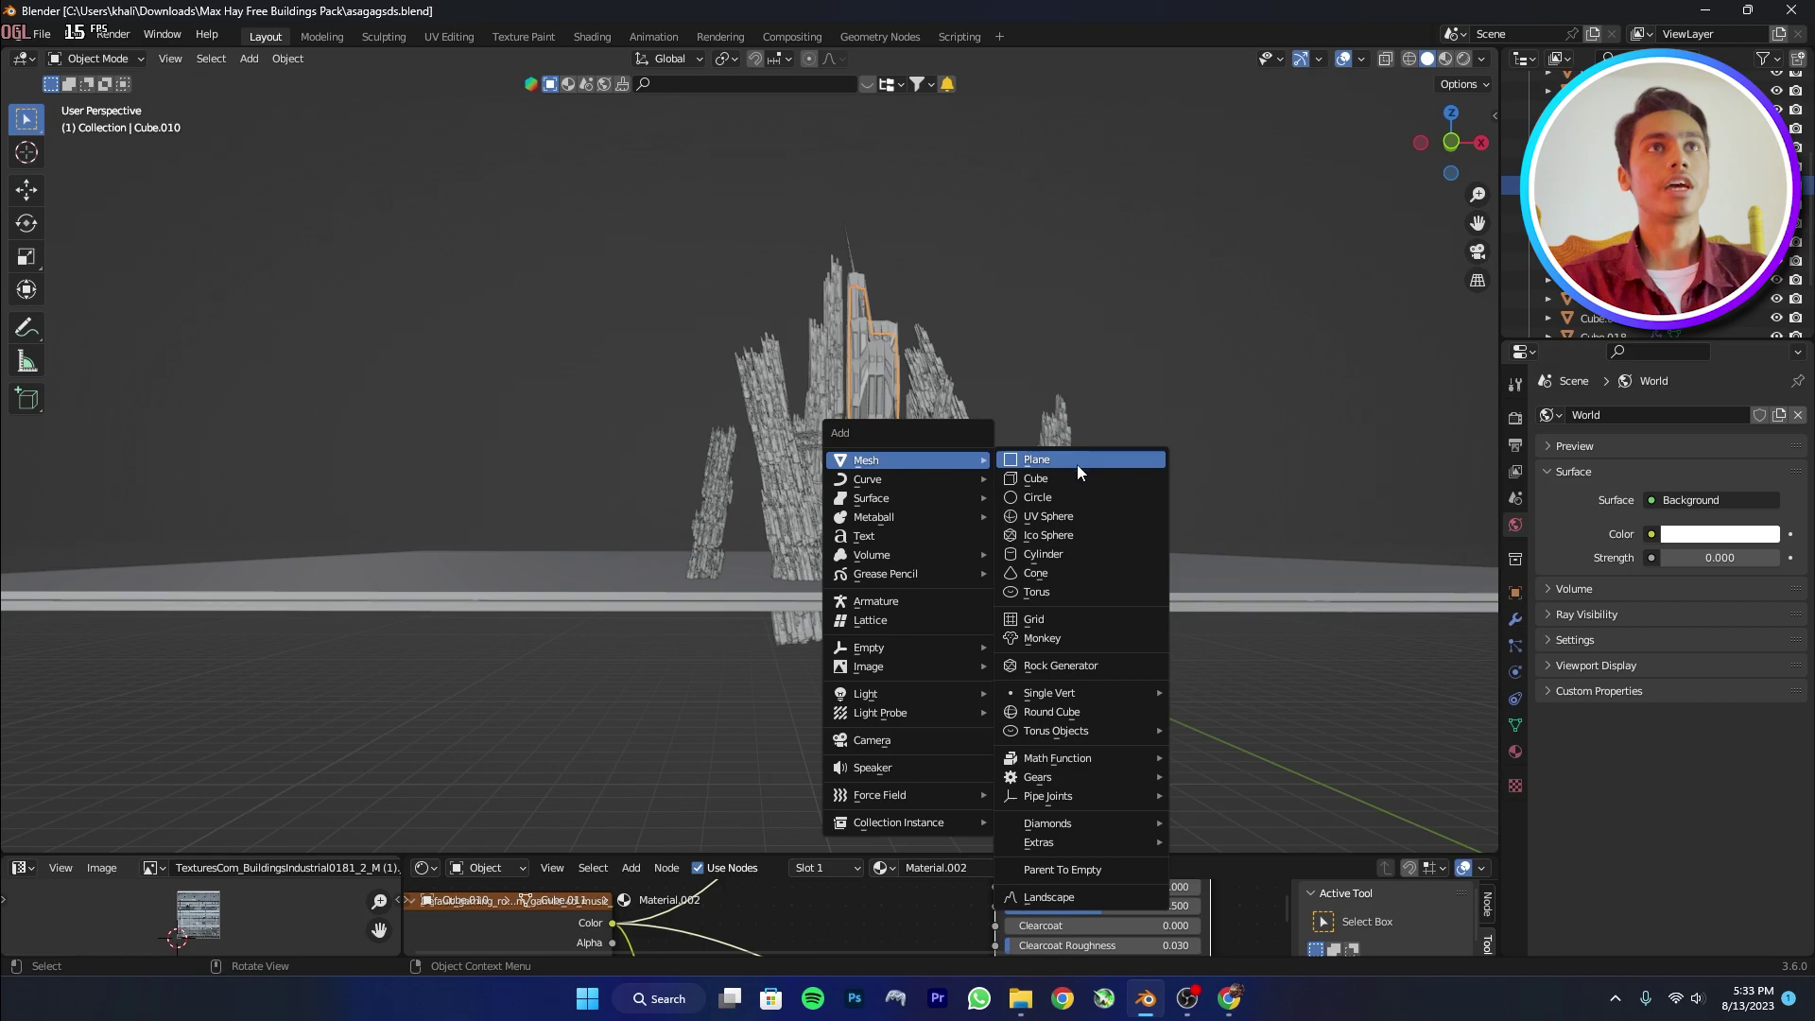
pyautogui.click(1078, 463)
pyautogui.press('g')
pyautogui.press('z')
pyautogui.click(1036, 243)
pyautogui.press('s')
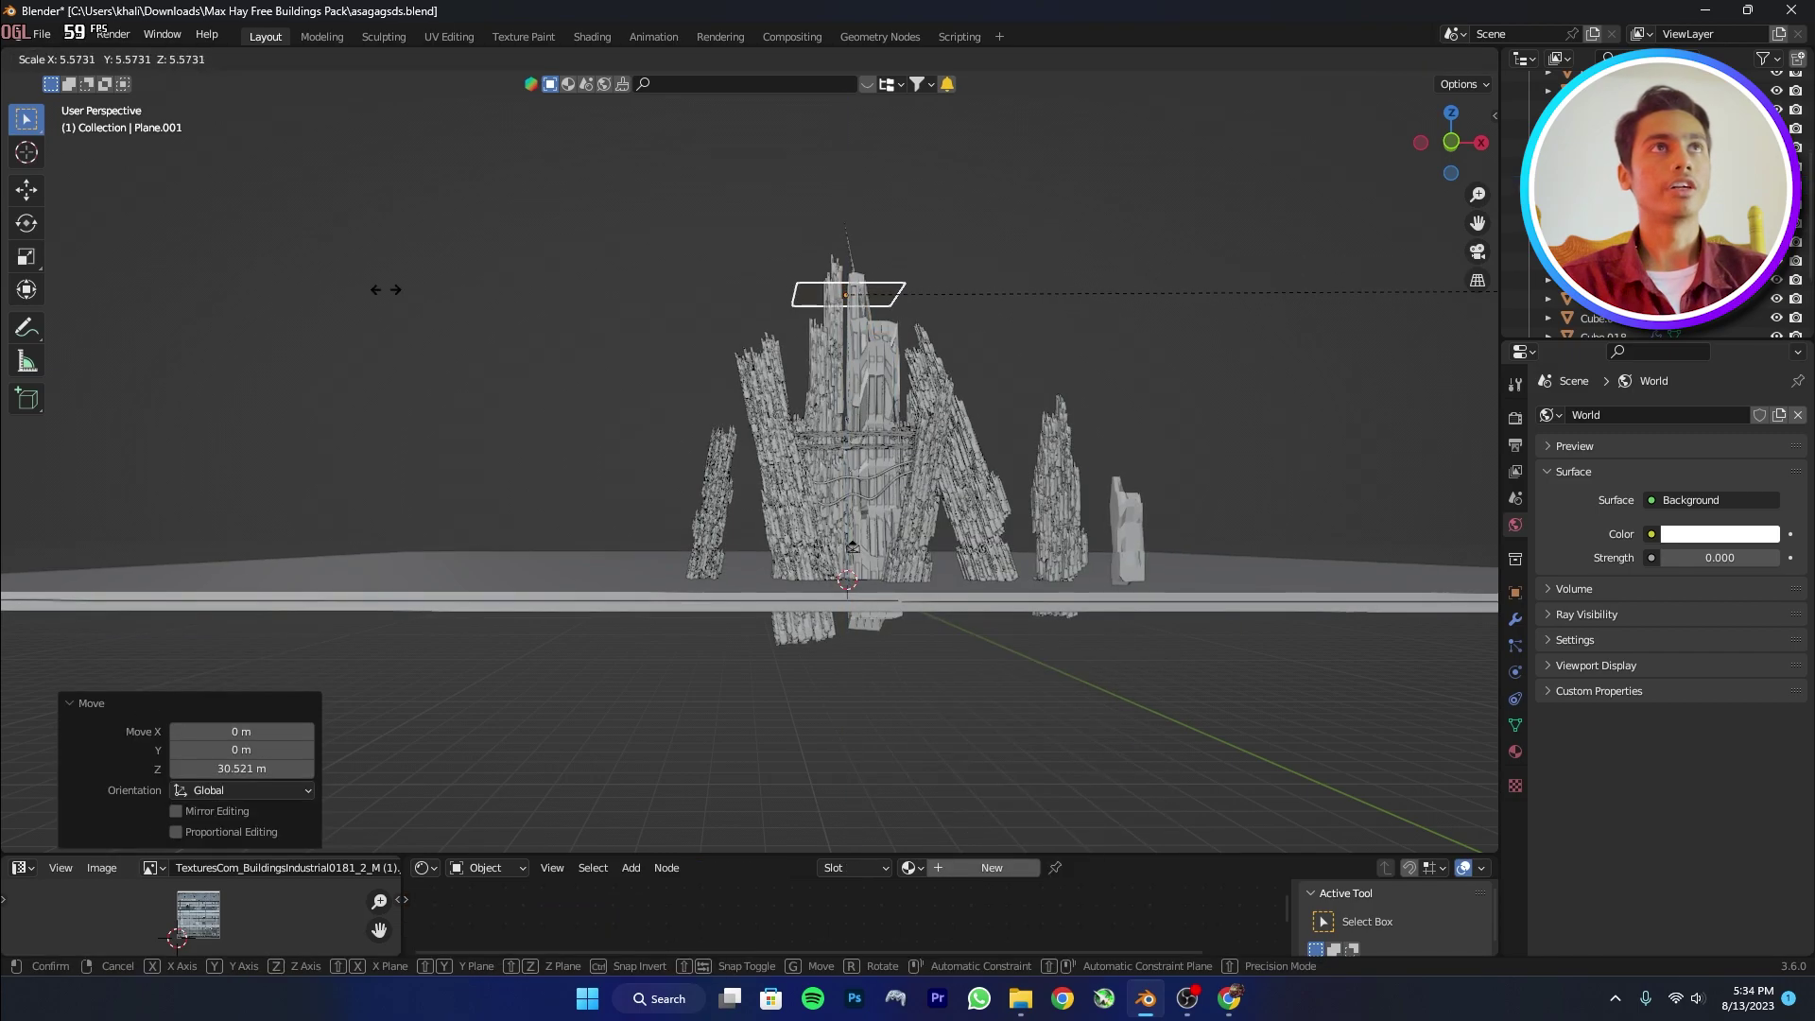
pyautogui.click(1135, 294)
# Rotate the plane 38.4° about Y, move it about 34 m along X beside the pillars and tilt it another 15.6°.
pyautogui.press('r')
pyautogui.press('x')
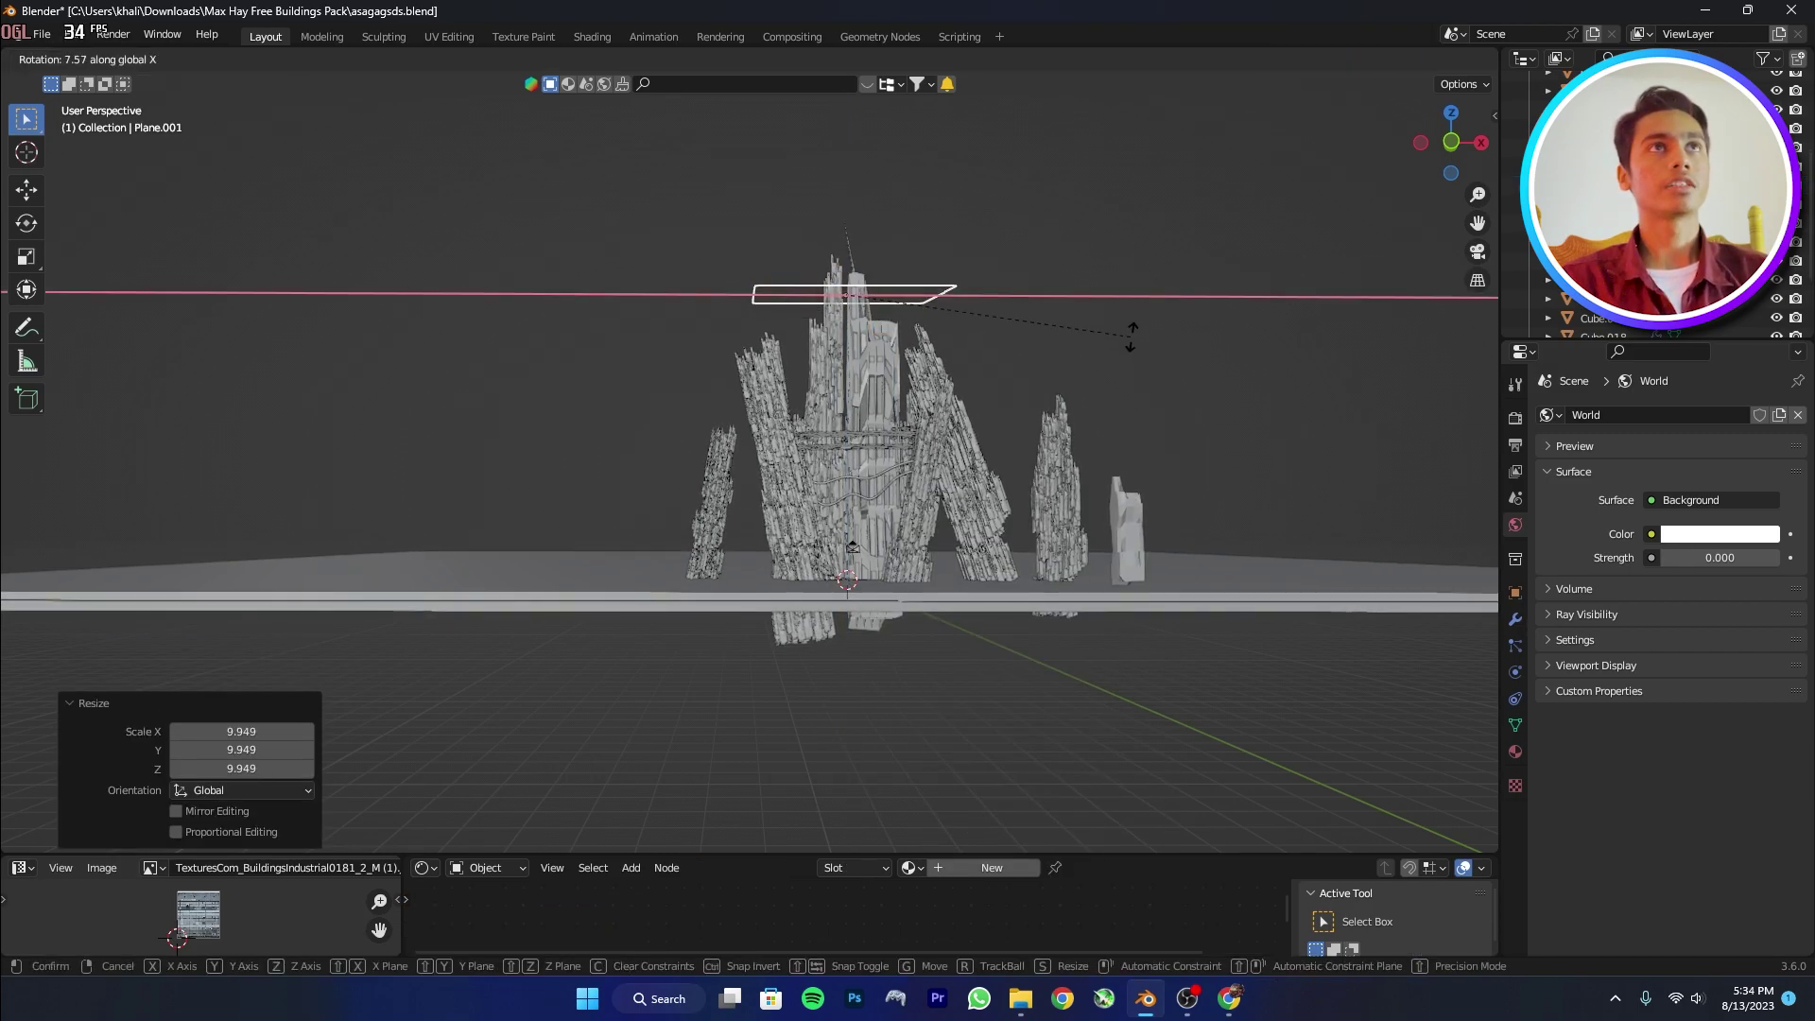
pyautogui.press('y')
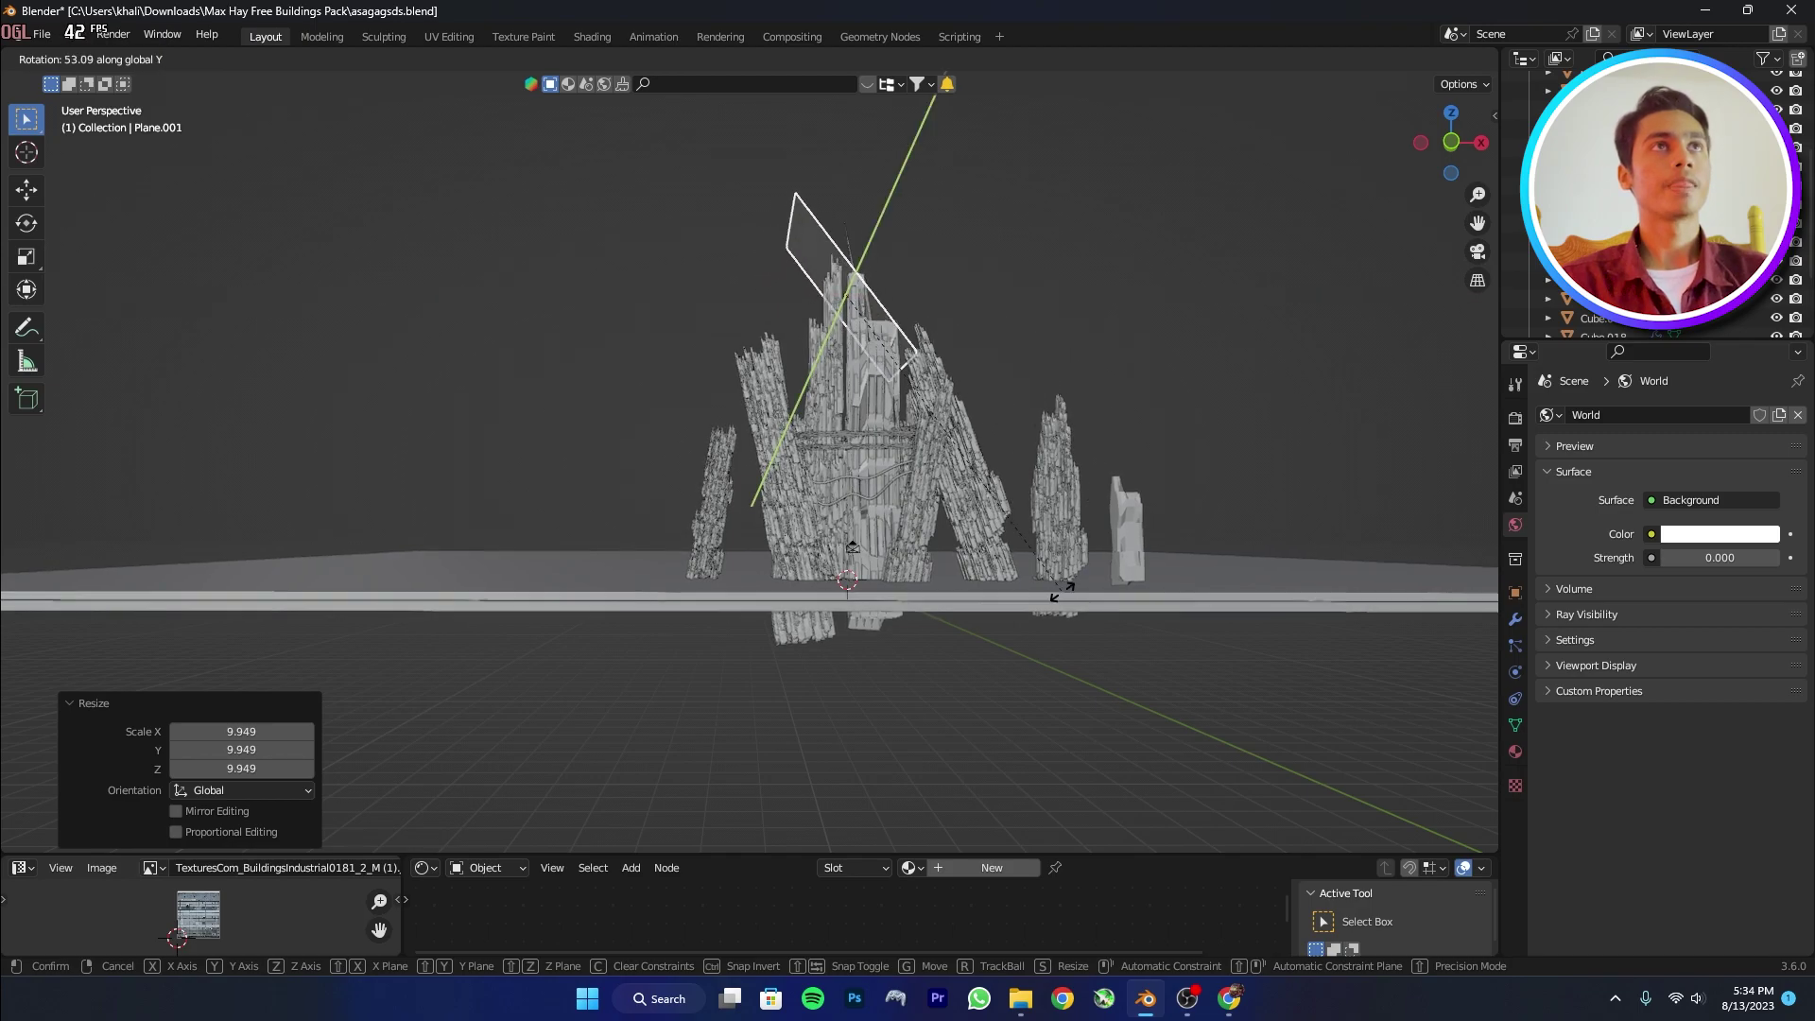
pyautogui.click(1099, 508)
pyautogui.press('g')
pyautogui.press('x')
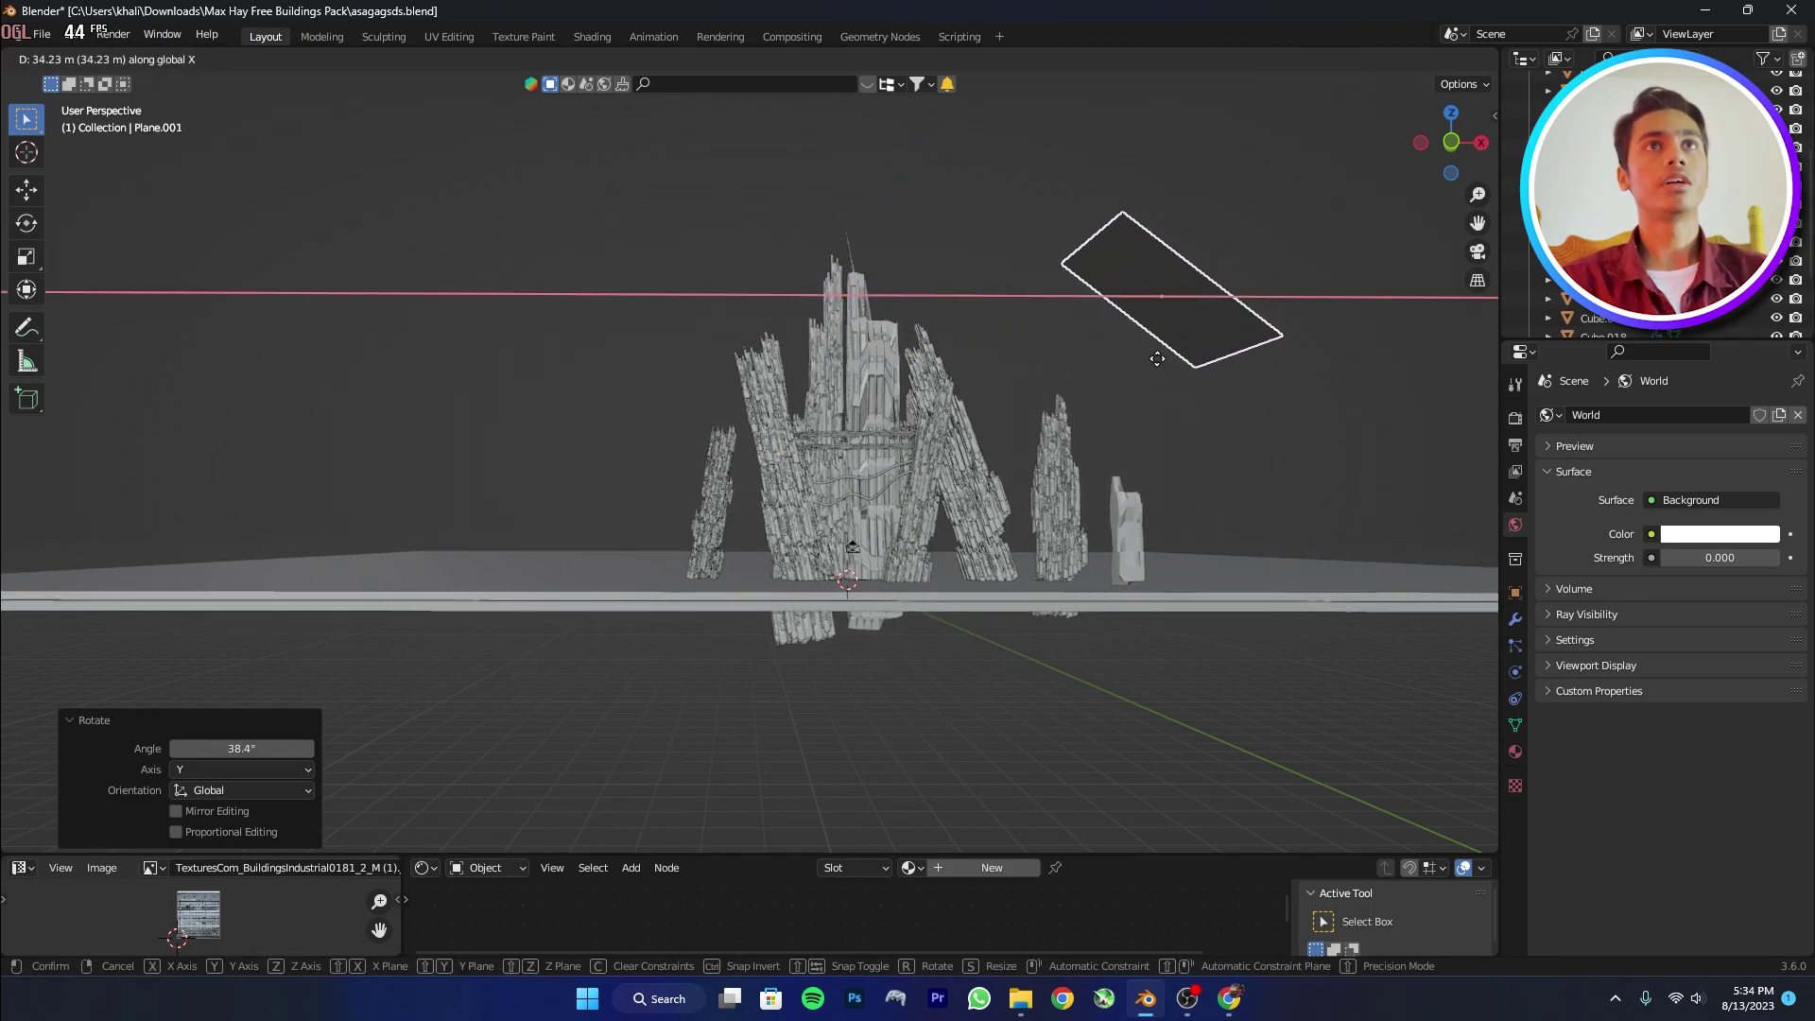
pyautogui.click(1155, 356)
pyautogui.press('r')
pyautogui.click(1297, 326)
pyautogui.moveTo(1297, 326); pyautogui.dragTo(932, 414, button='middle')
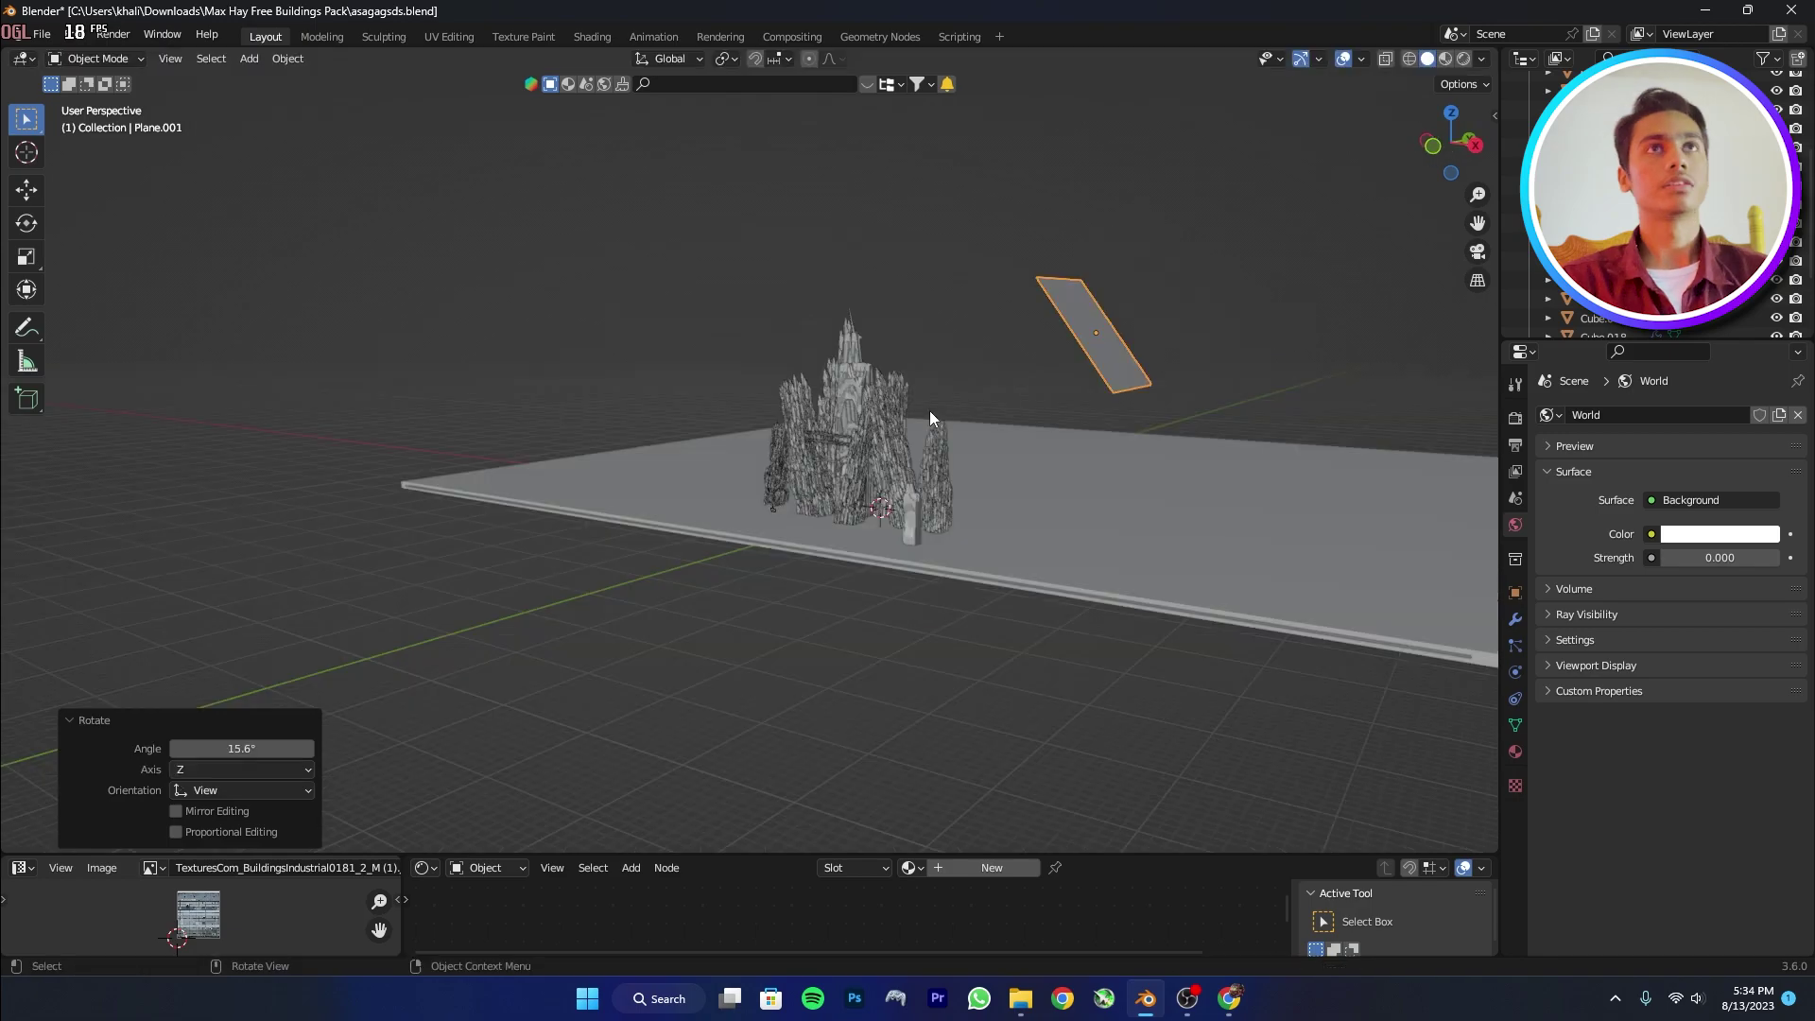
# Give the plane a new Emission material in blue, with hue 0.647 and saturation 0.976.
pyautogui.click(1513, 752)
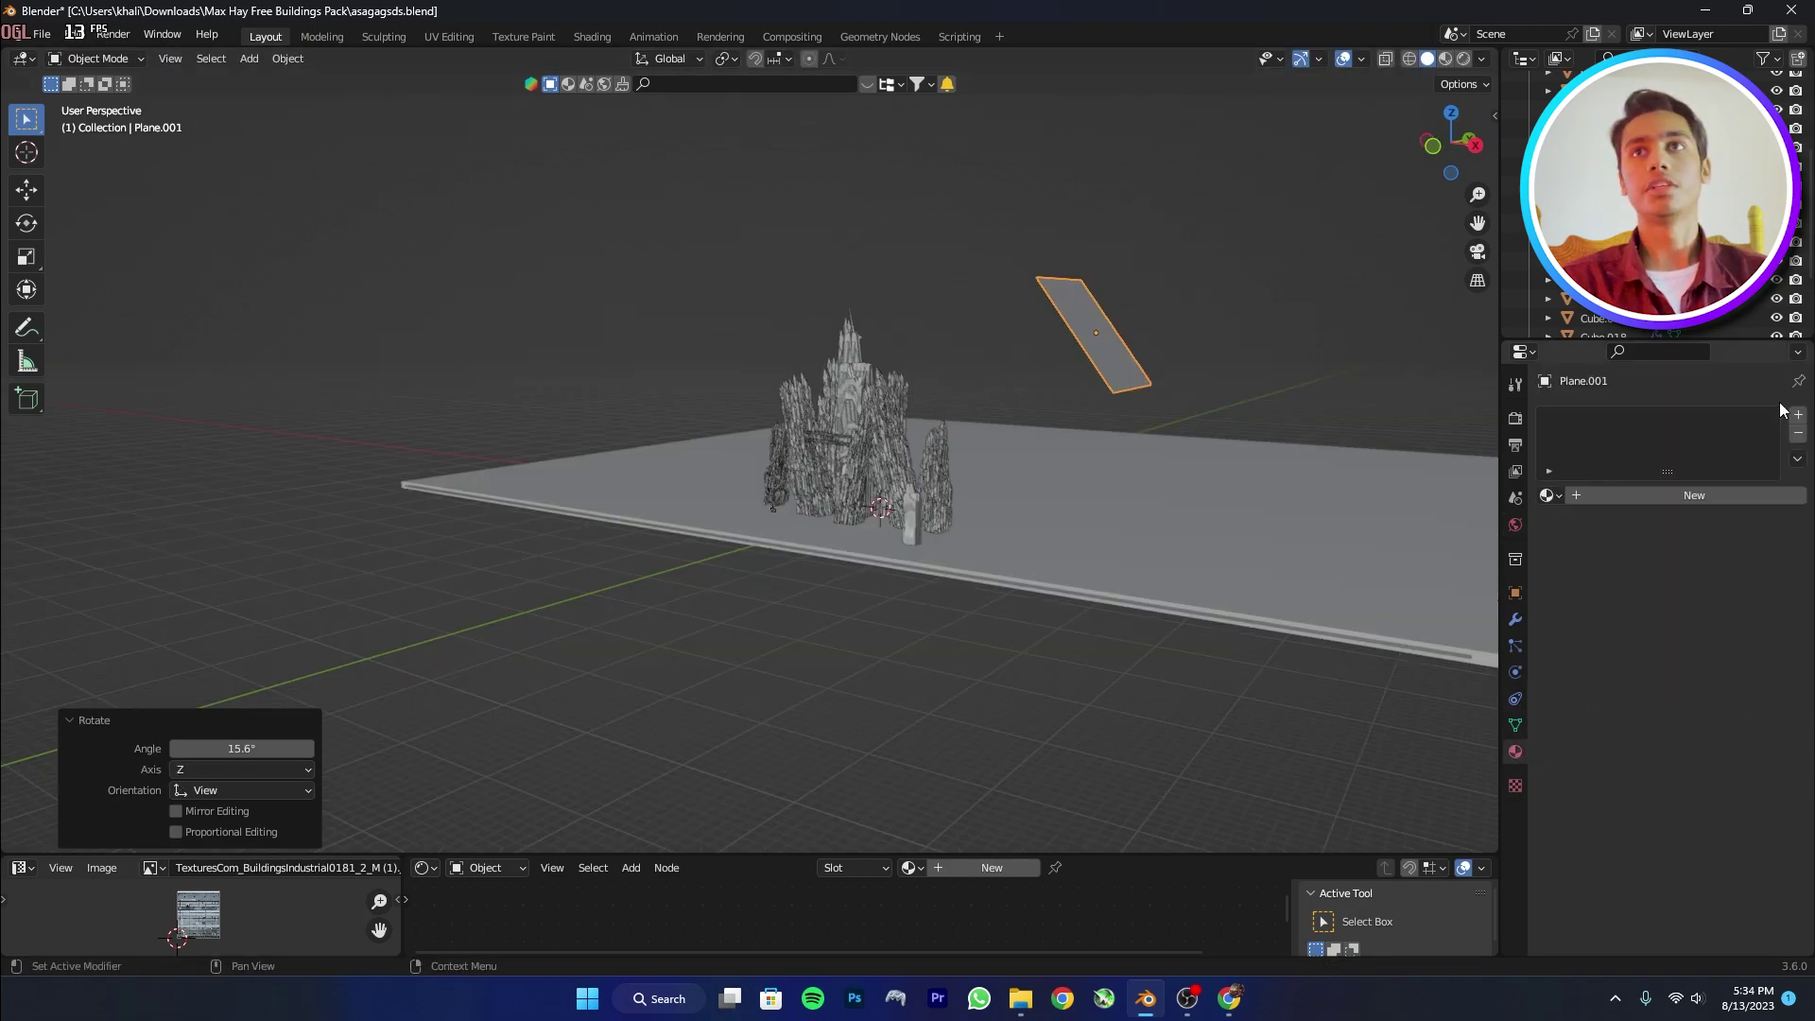
pyautogui.click(1734, 497)
pyautogui.click(1687, 579)
pyautogui.click(1681, 491)
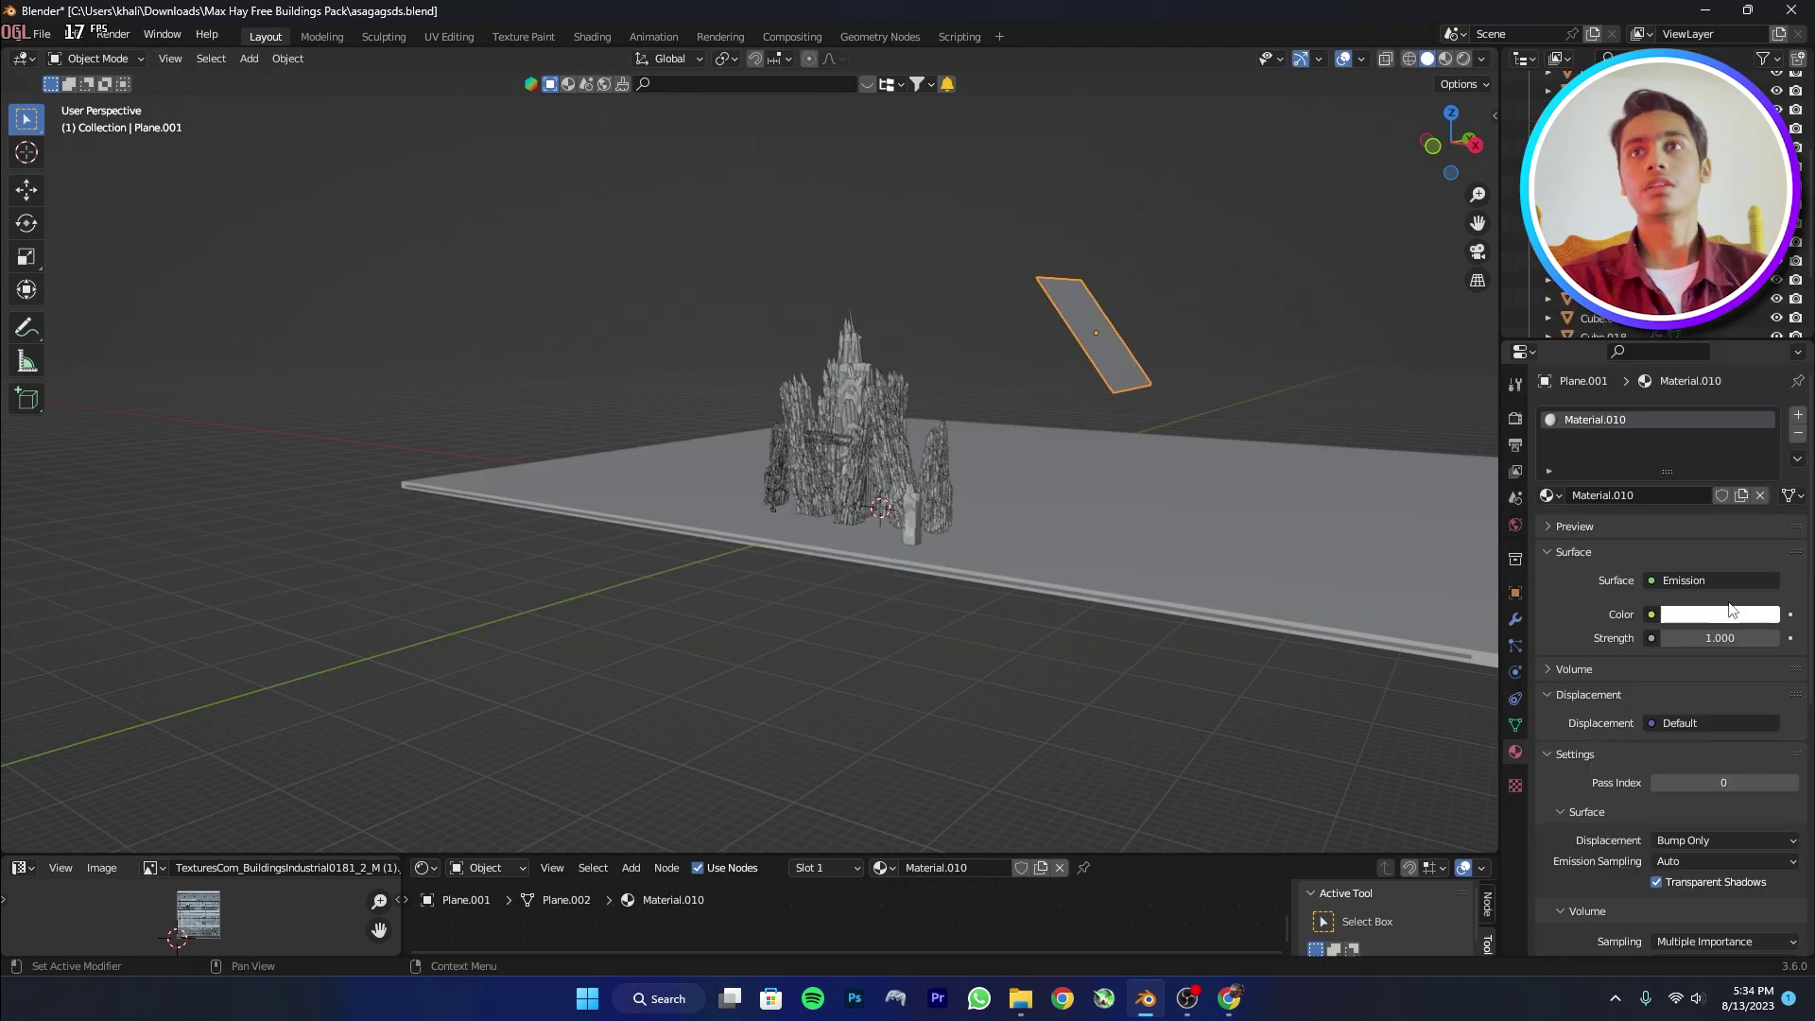
pyautogui.click(1726, 614)
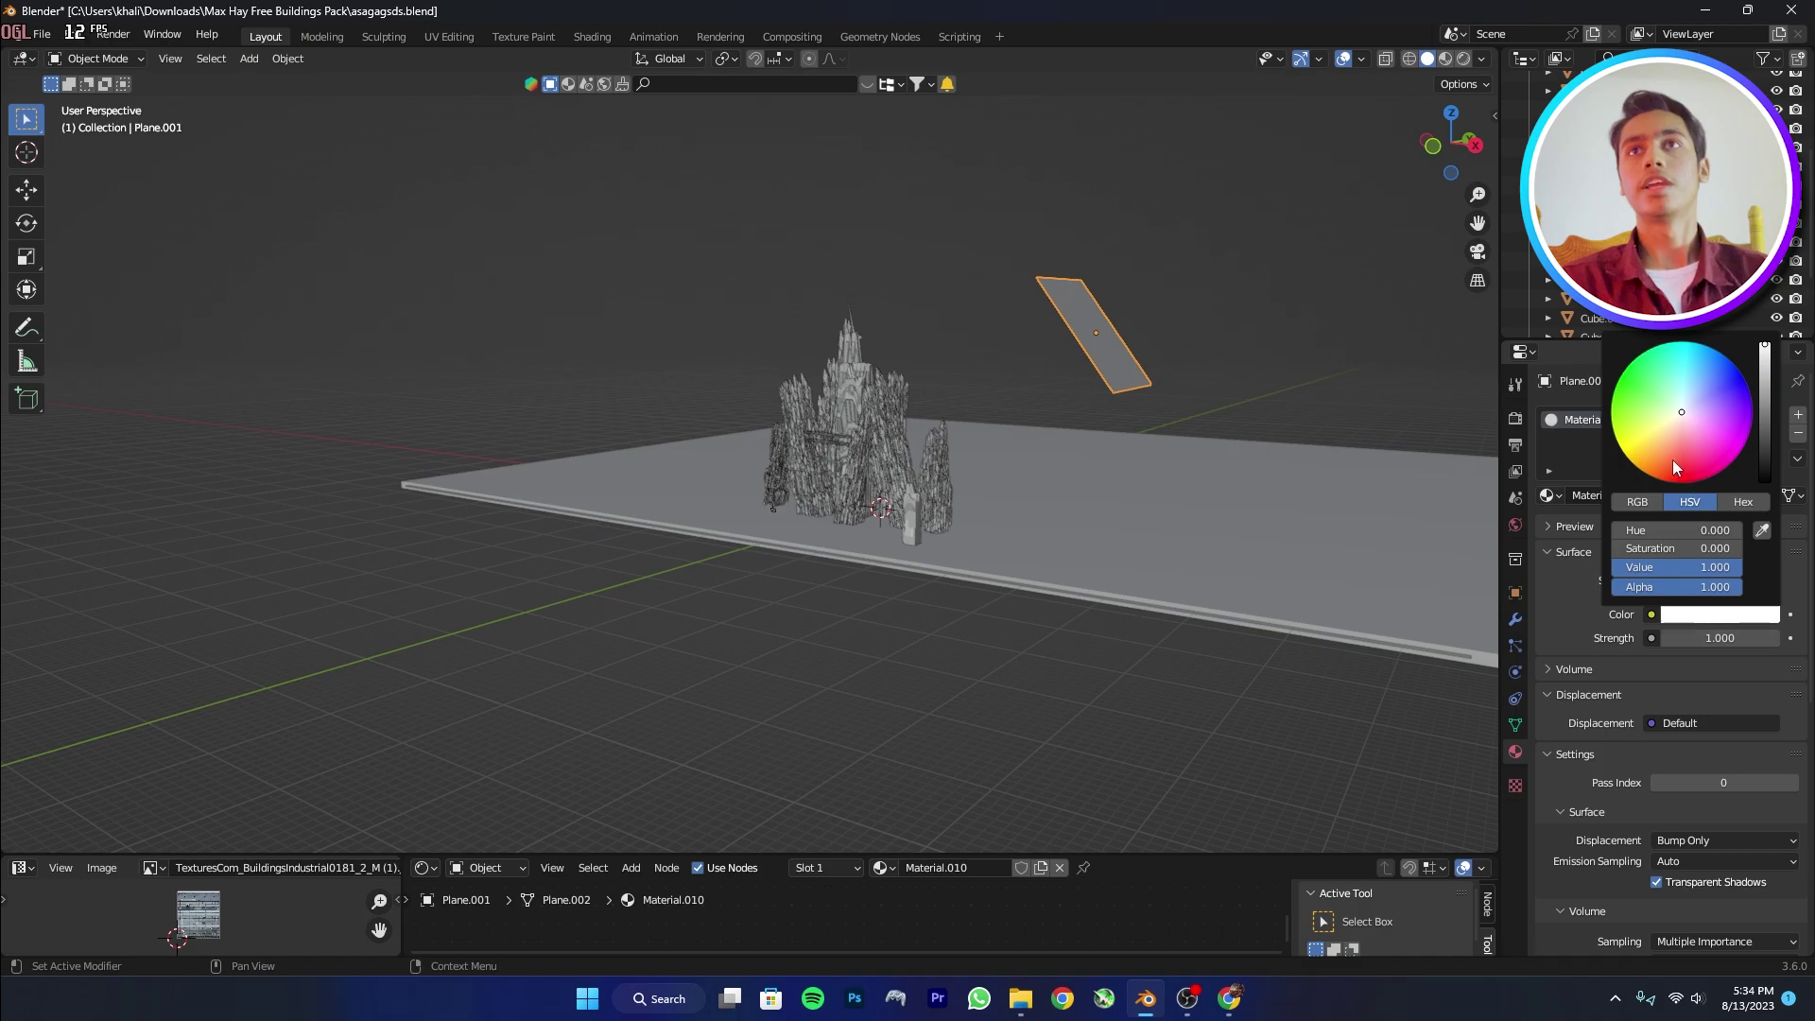
pyautogui.moveTo(1681, 456); pyautogui.dragTo(1717, 369)
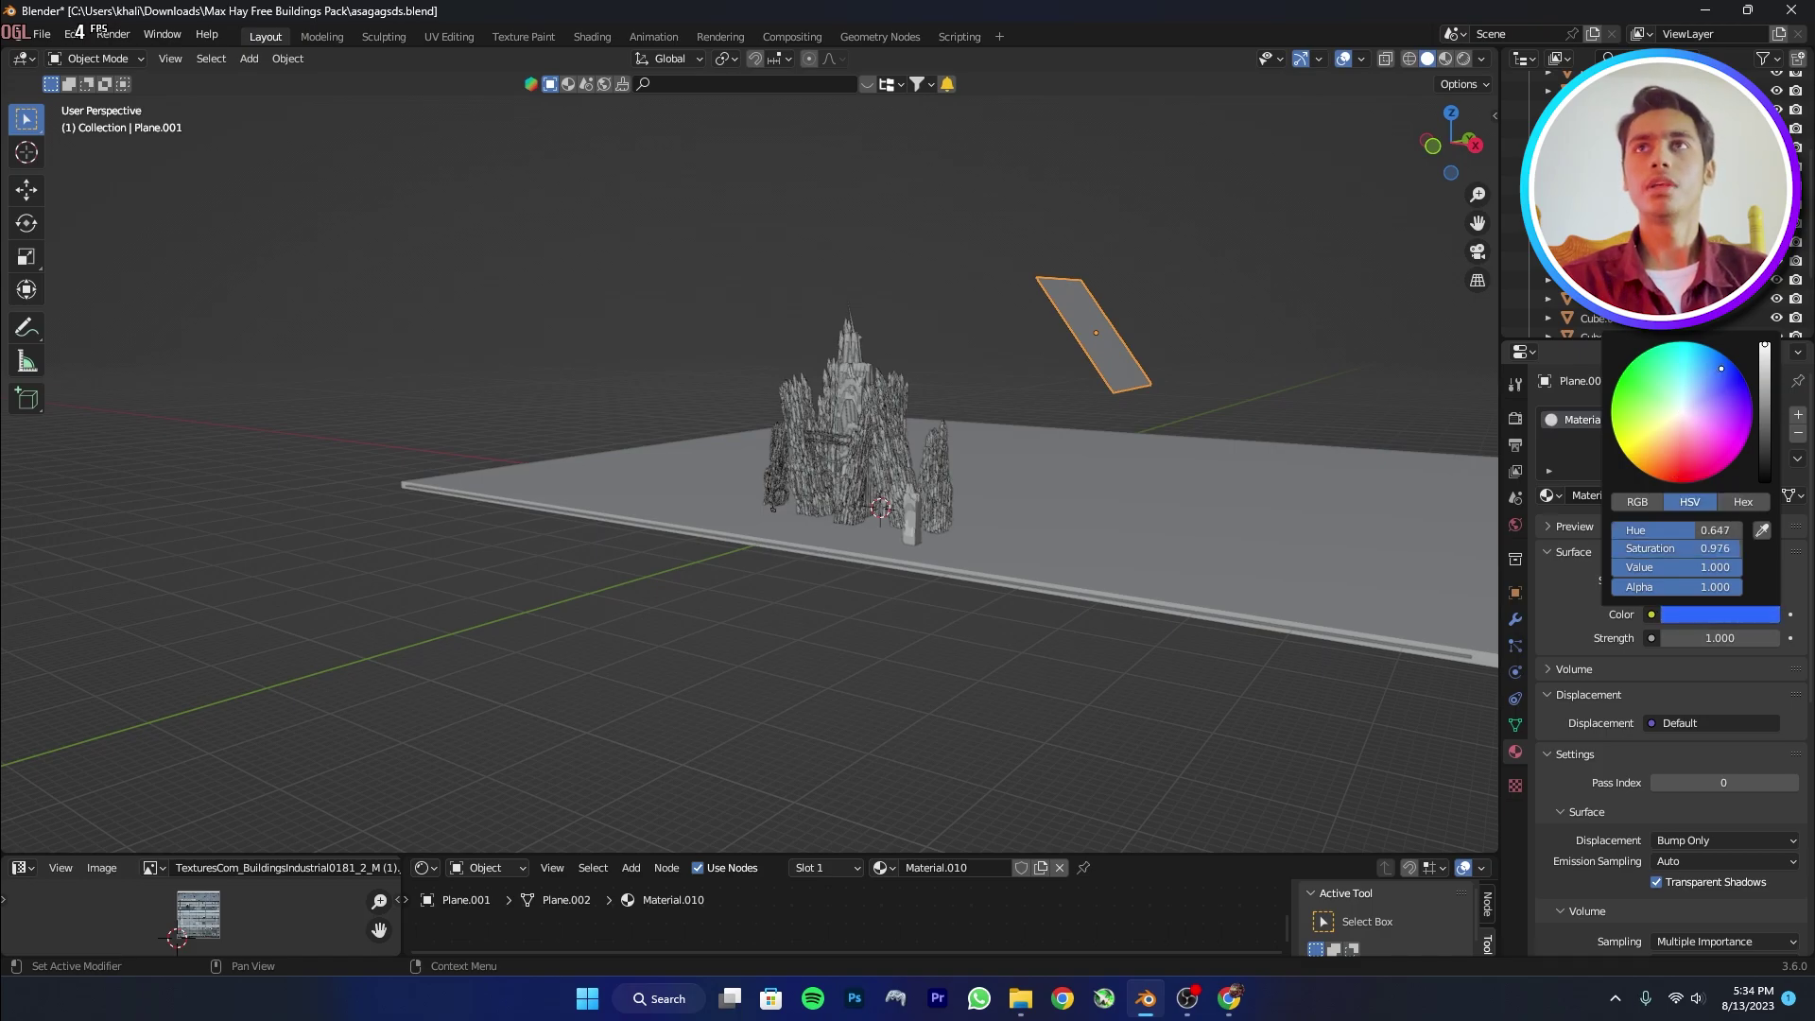
# Duplicate the blue light plane about 69 m across to the opposite side of the pillars and rotate the copy 69.3° about Y.
pyautogui.moveTo(887, 418); pyautogui.dragTo(792, 422, button='middle')
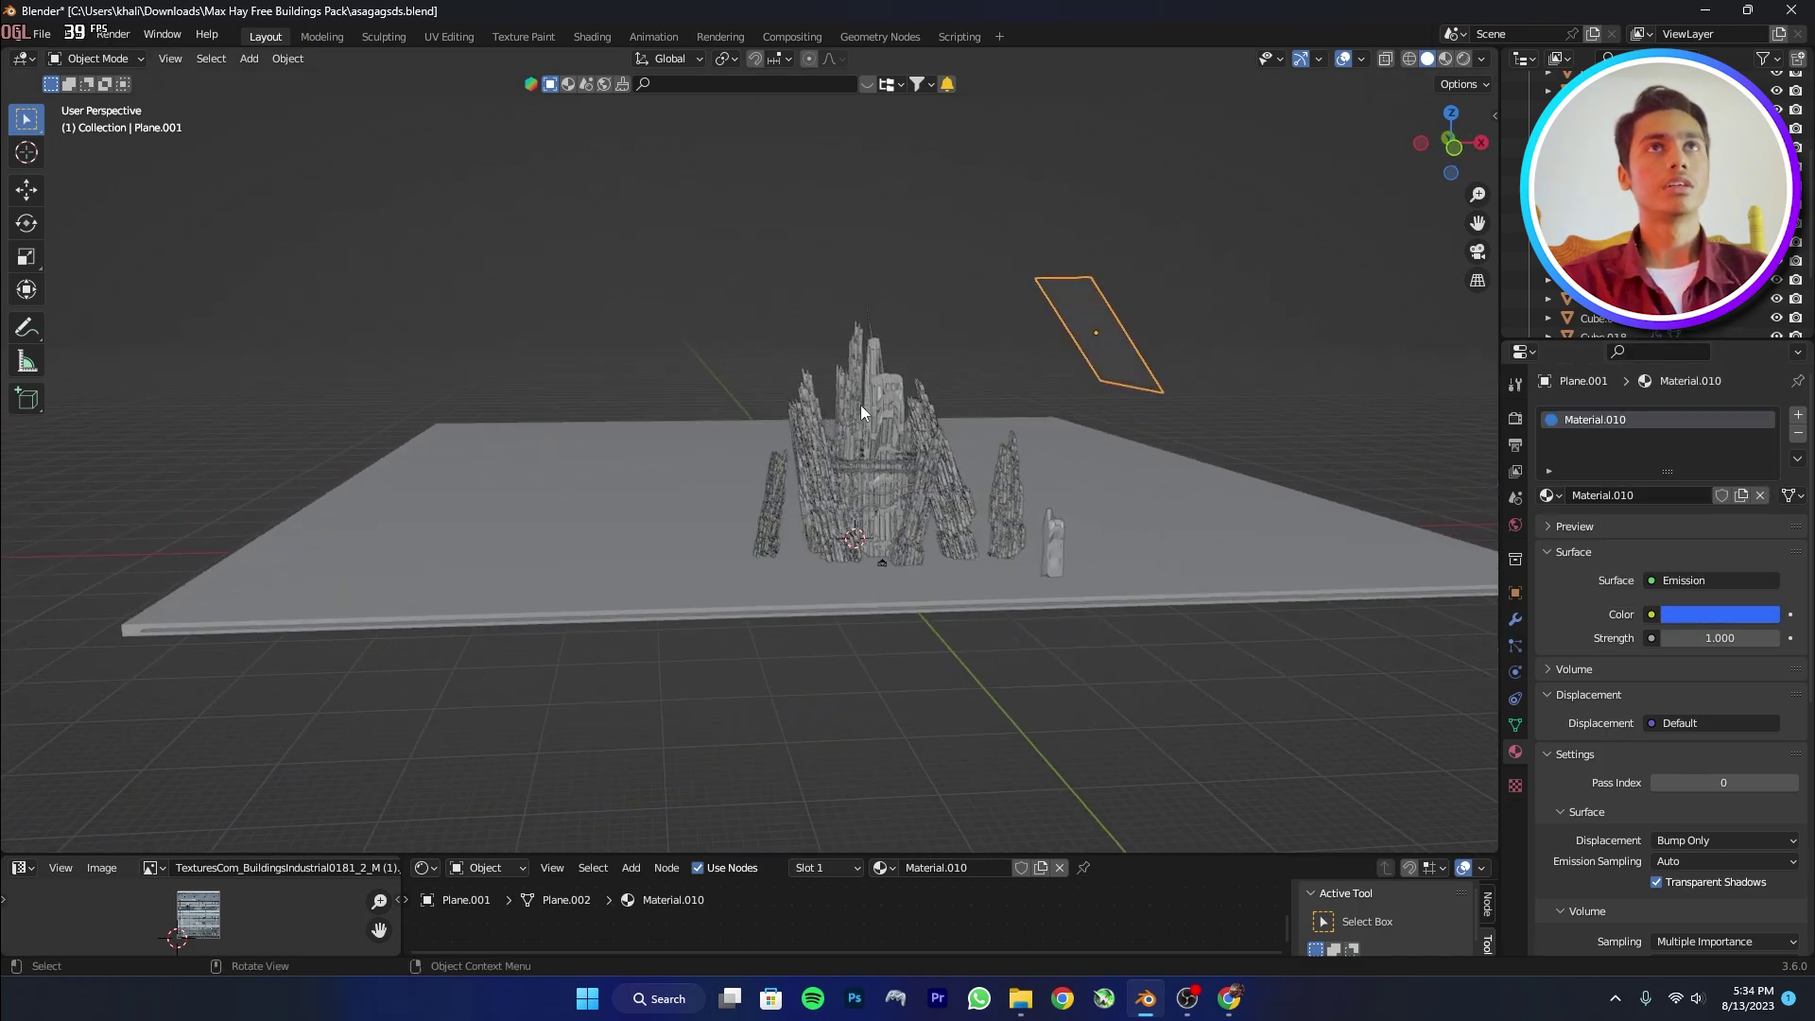
pyautogui.hotkey('shift', 'd')
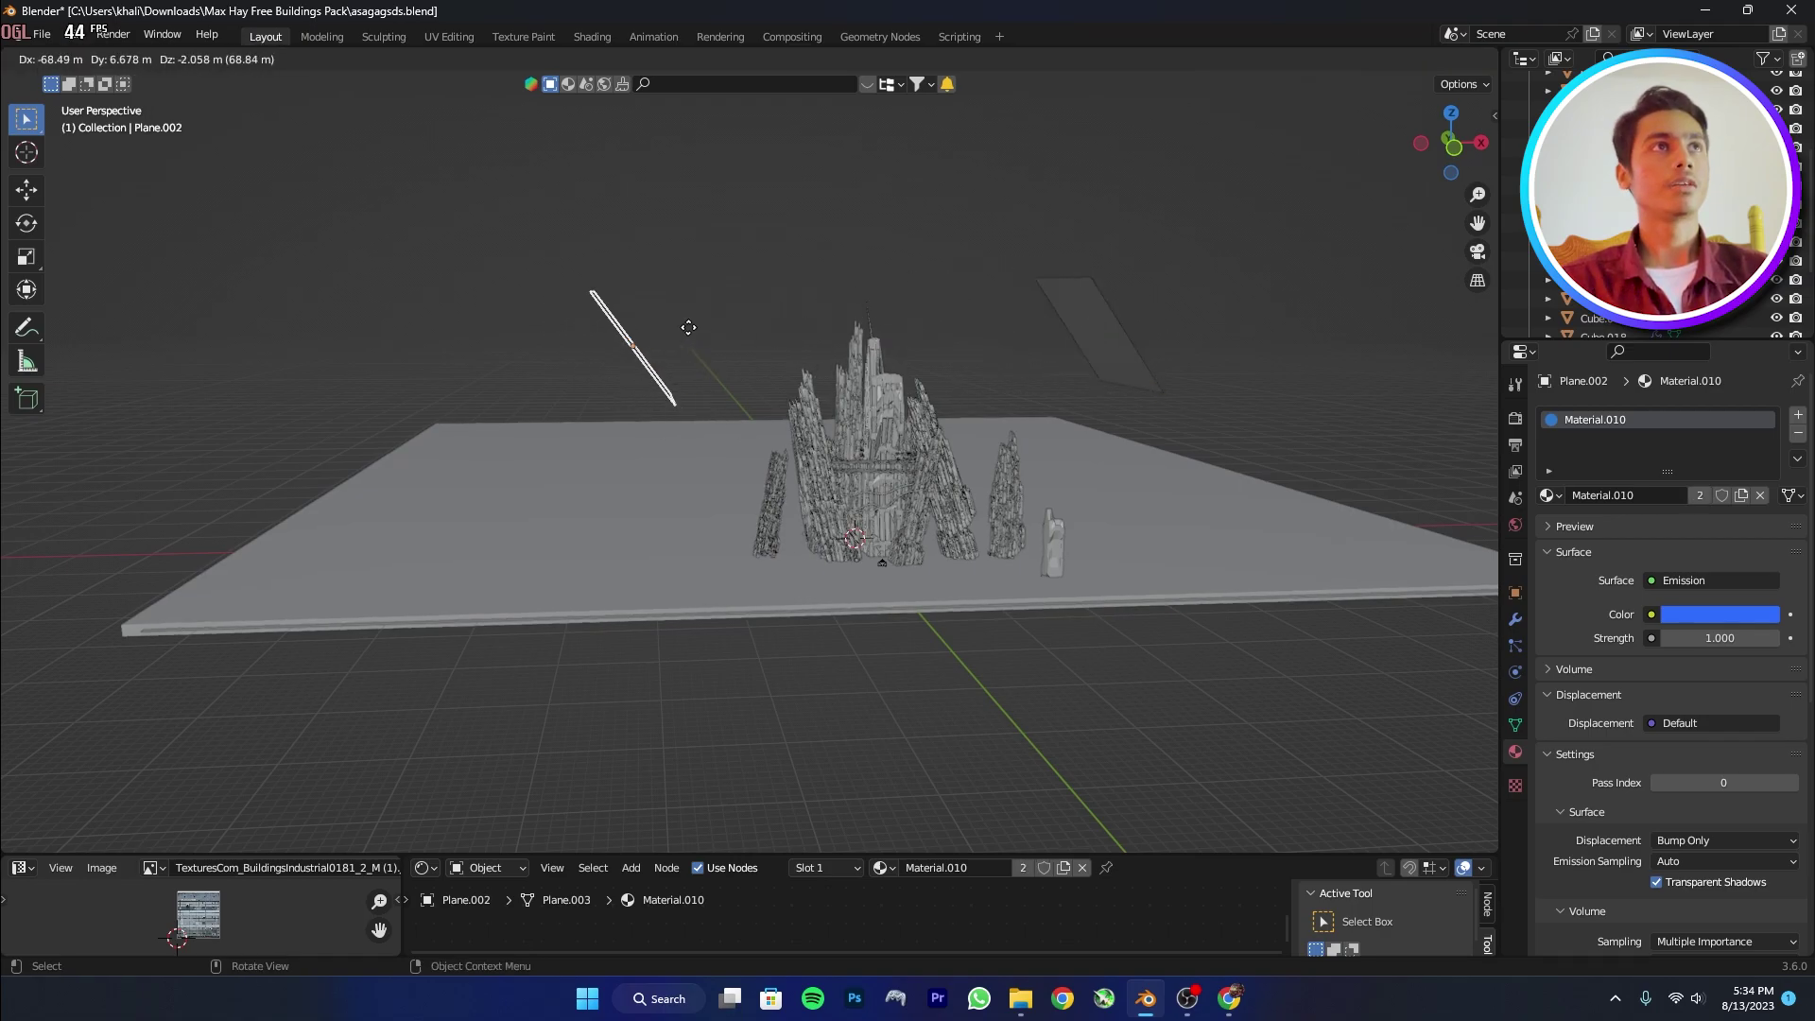
pyautogui.click(692, 325)
pyautogui.moveTo(569, 327); pyautogui.dragTo(657, 269, button='middle')
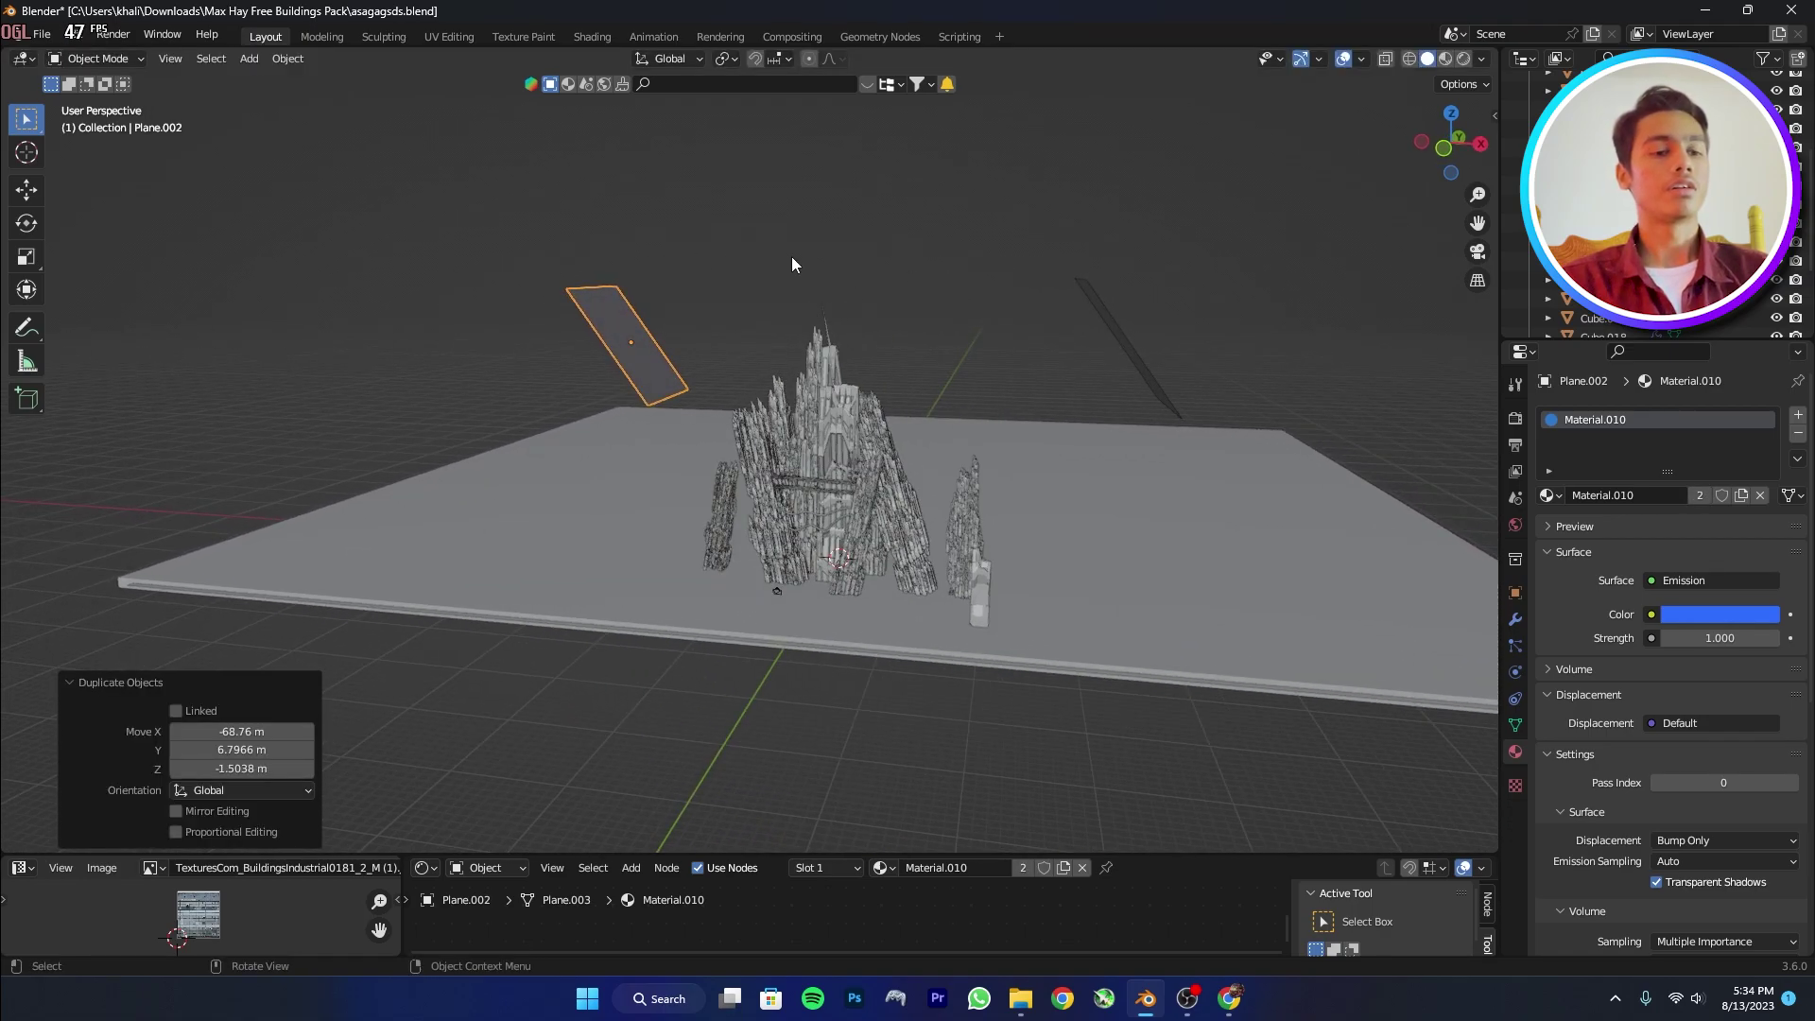
pyautogui.press('r')
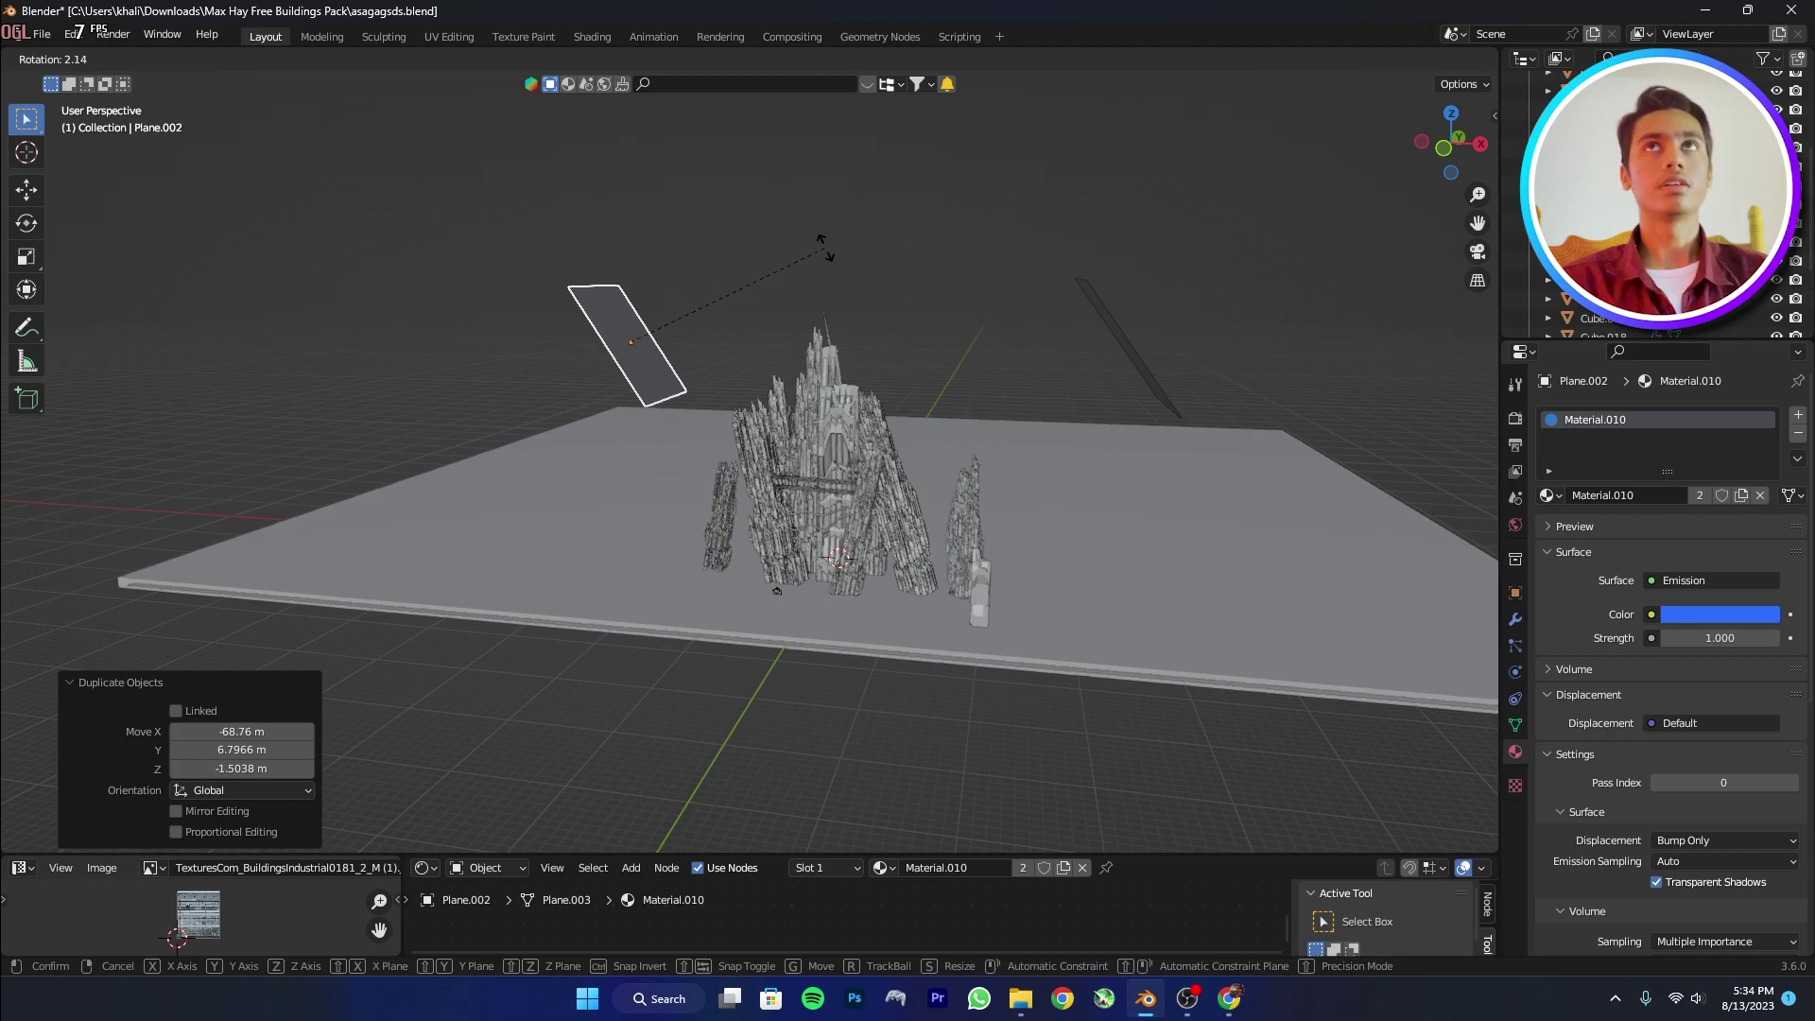
pyautogui.press('y')
pyautogui.click(856, 520)
pyautogui.press('KP_0')
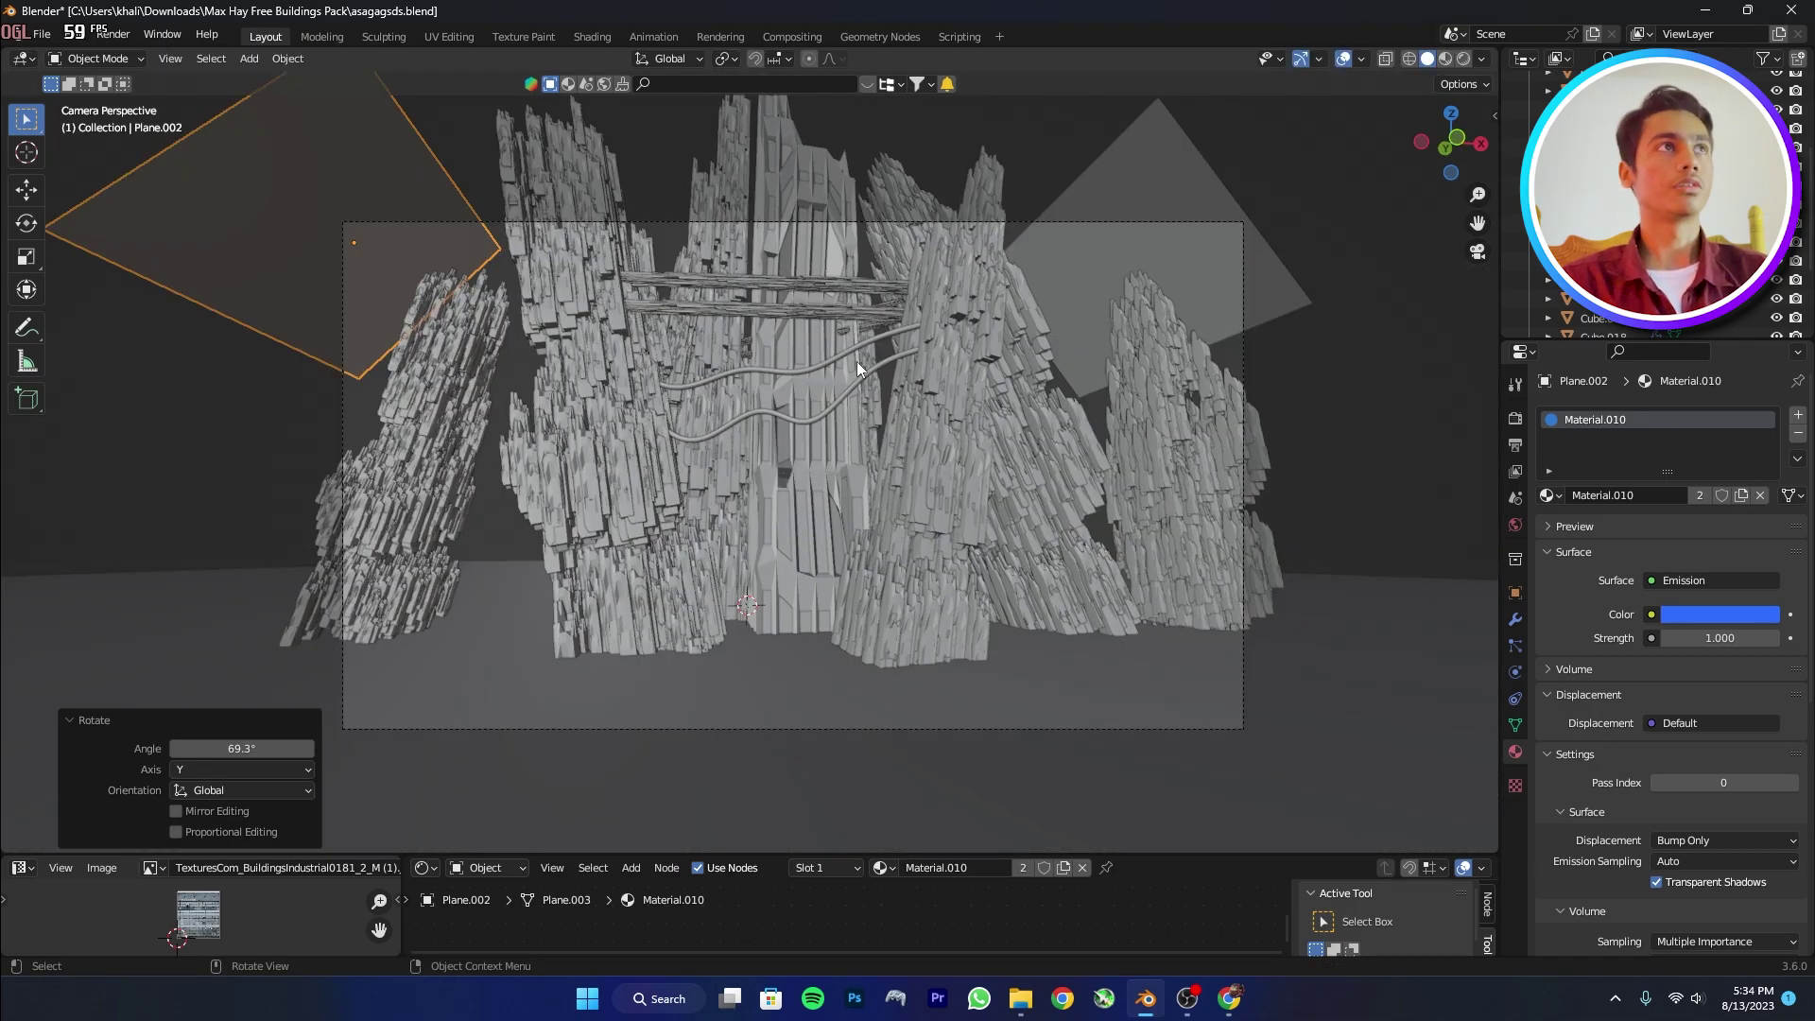
# Move both light planes up and outward until they sit outside the camera frame.
pyautogui.press('g')
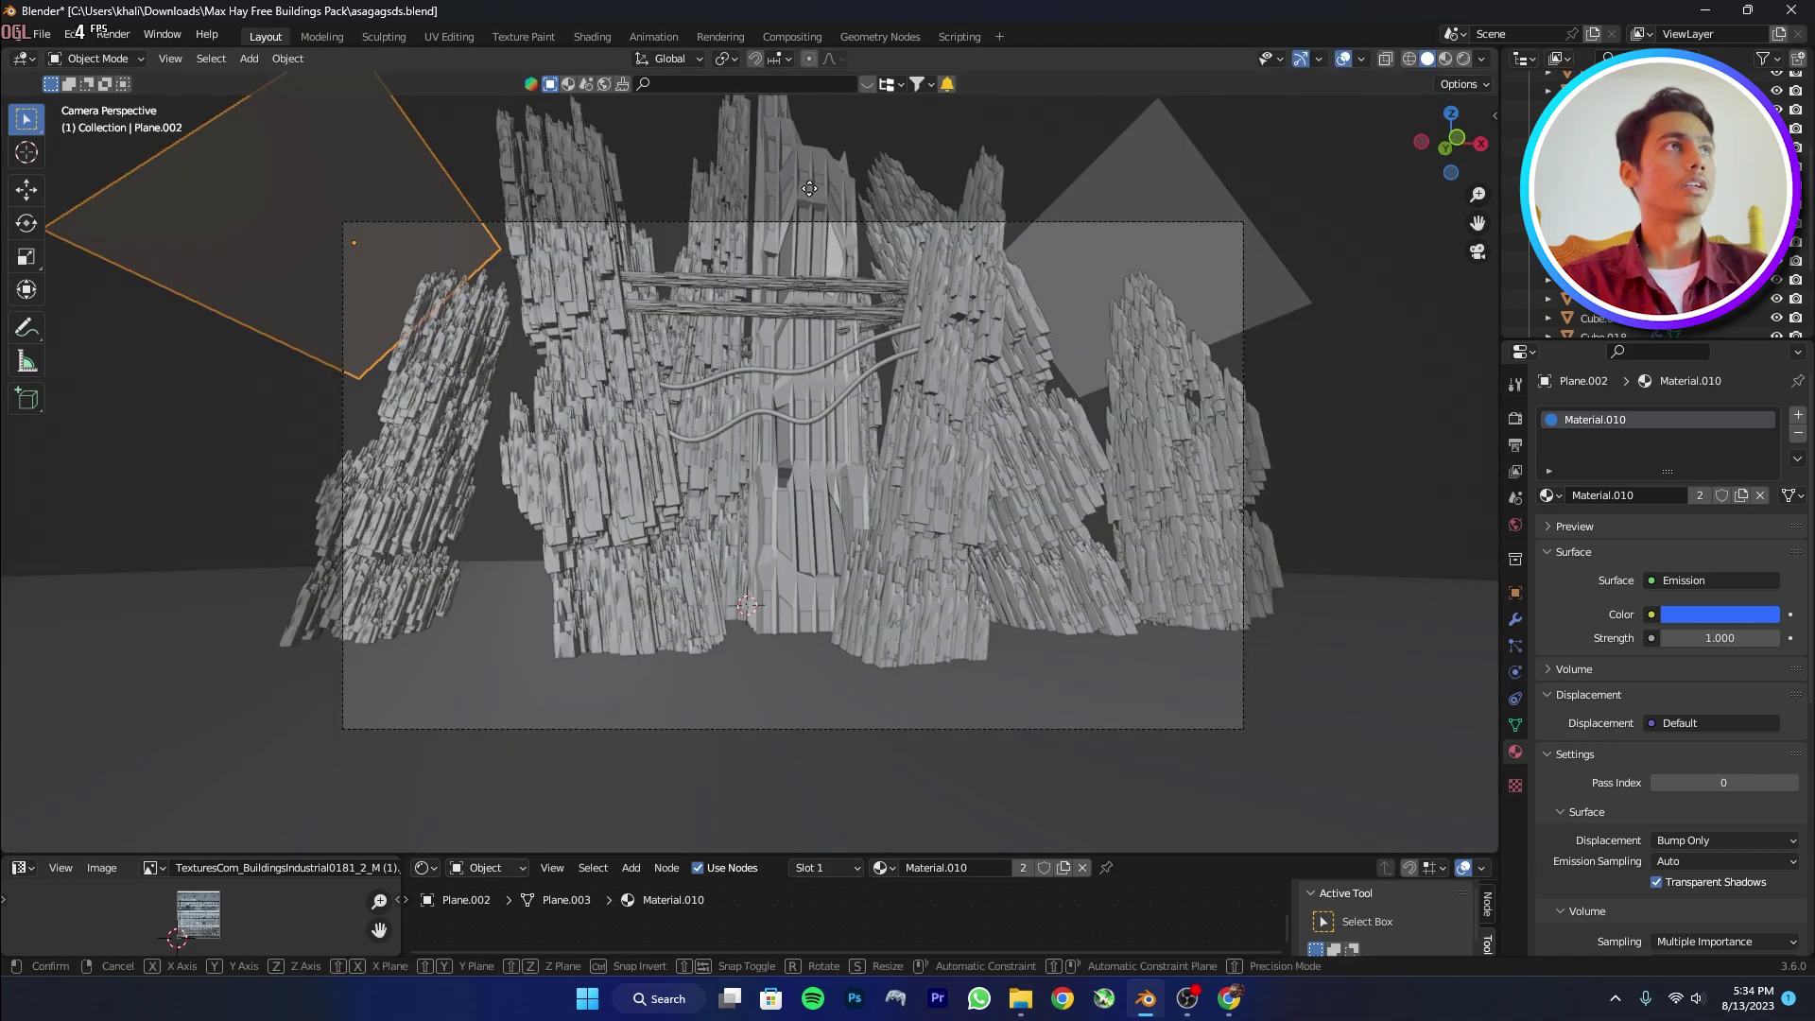
pyautogui.click(660, 83)
pyautogui.click(1159, 164)
pyautogui.press('g')
pyautogui.click(1438, 837)
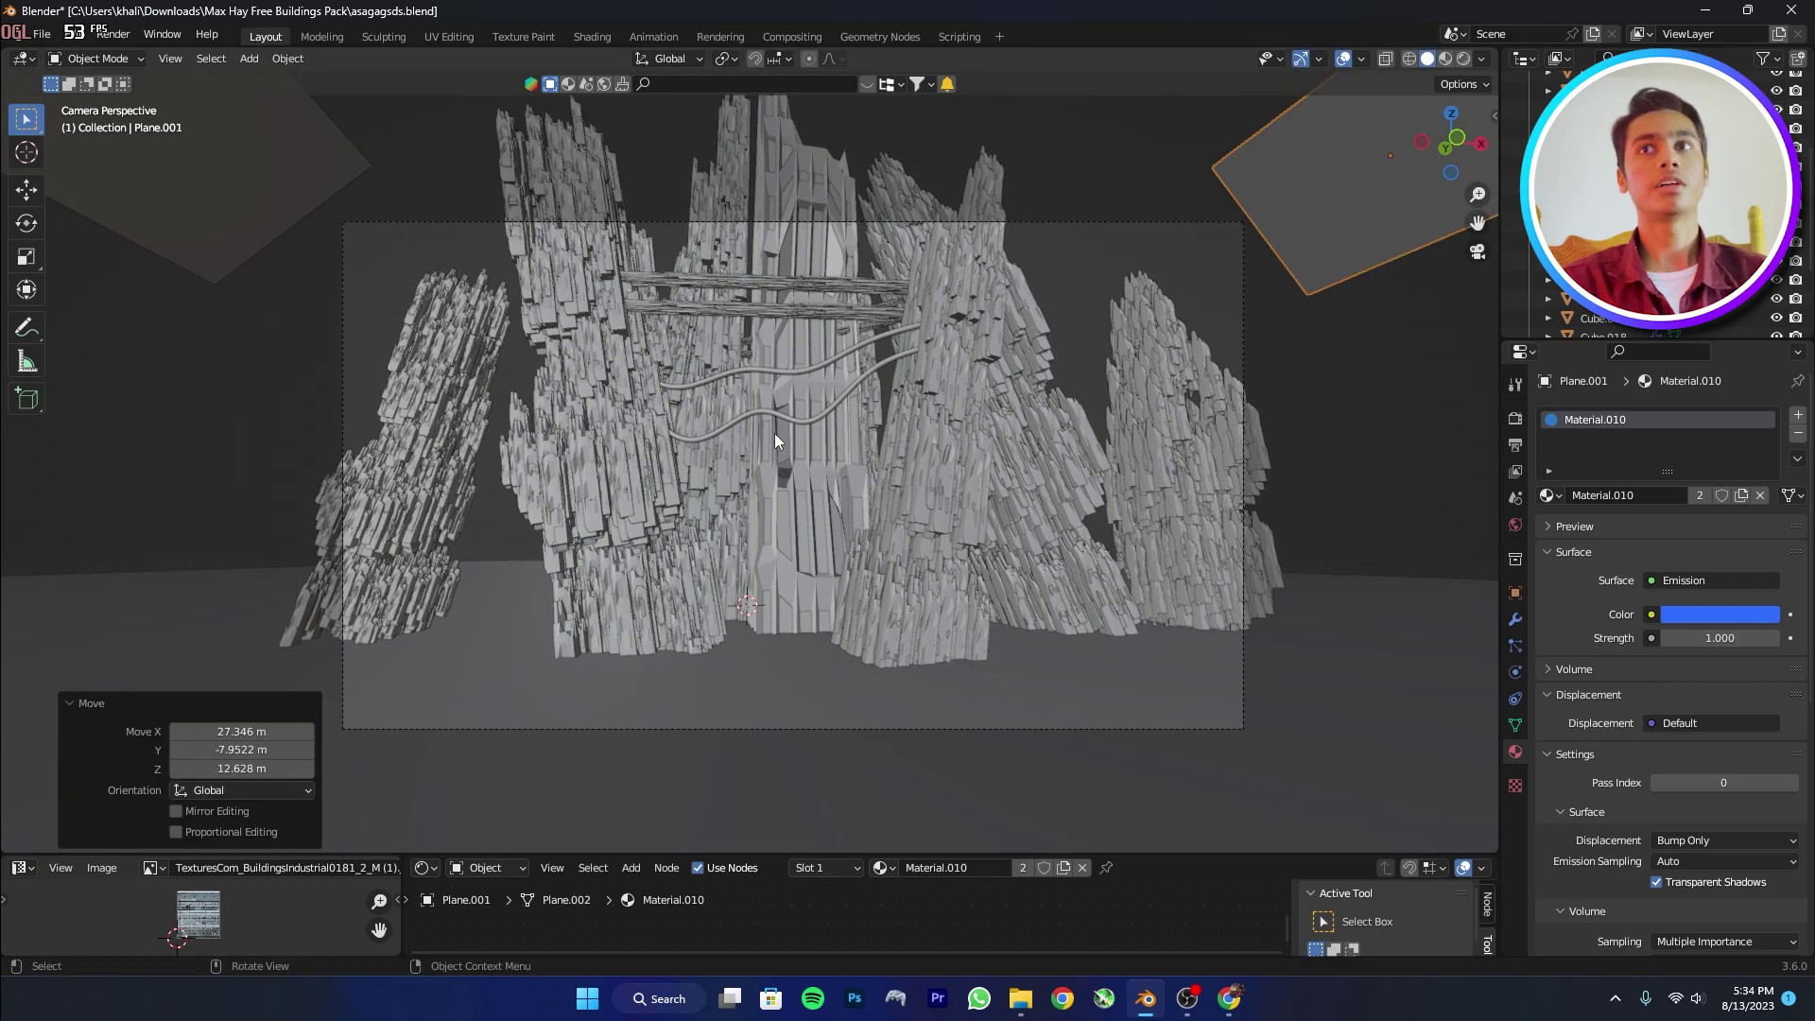
# Make the duplicated plane's material independent and set its emission color to red, with hue 0.001 and saturation 0.978.
pyautogui.click(279, 157)
pyautogui.click(1699, 496)
pyautogui.click(1738, 615)
pyautogui.moveTo(1688, 470); pyautogui.dragTo(1680, 471)
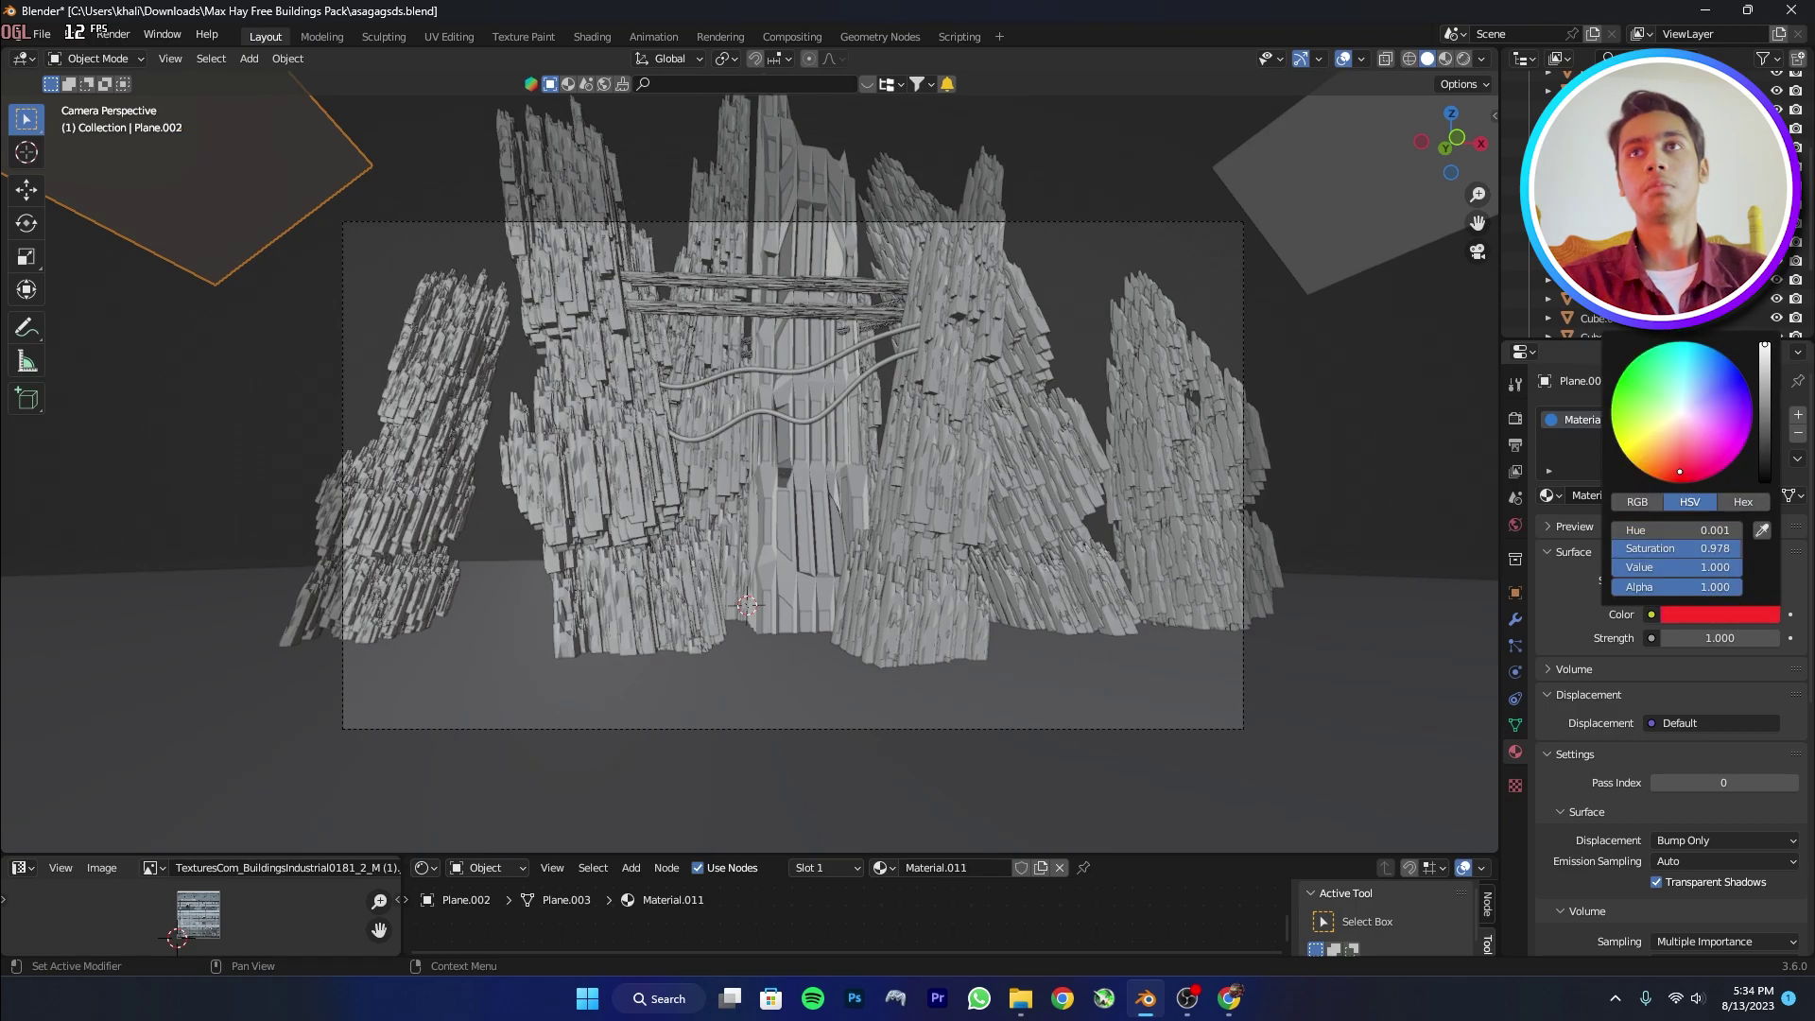
# Set the emission strength of both the red and the blue light plane to 20, checking them in the rendered preview.
pyautogui.click(1464, 59)
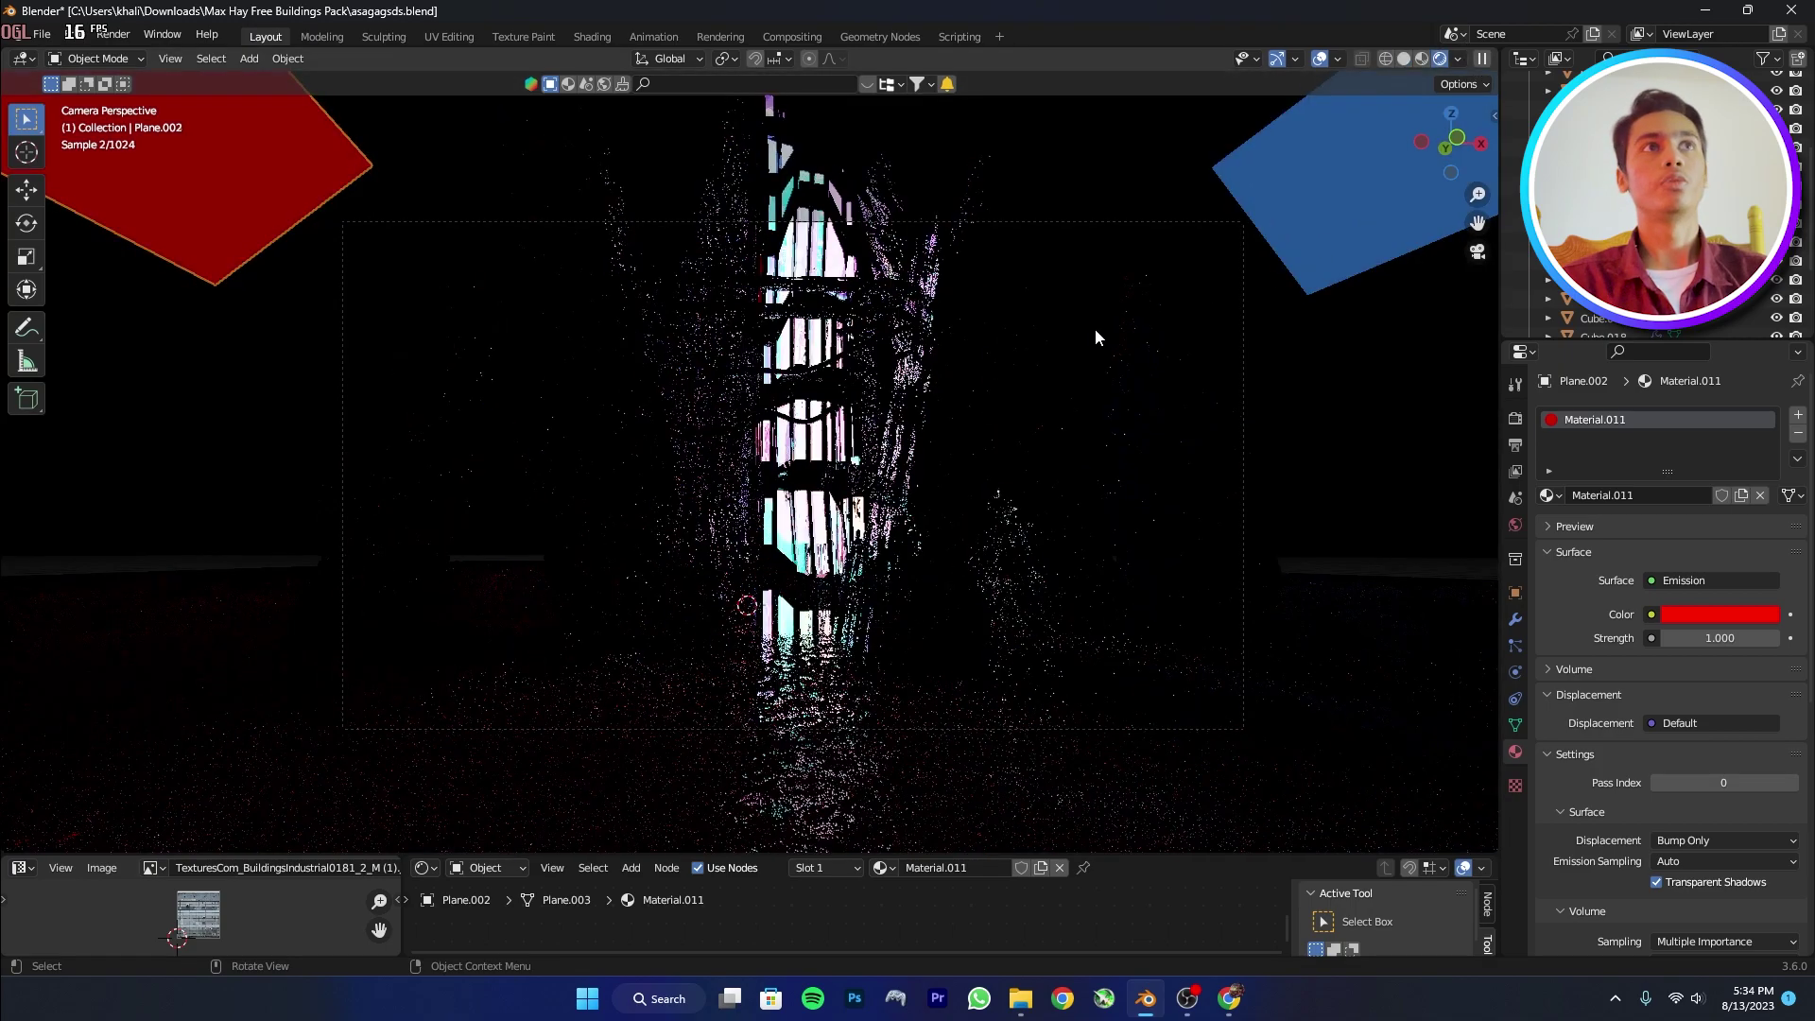
pyautogui.hotkey('ctrl', 's')
pyautogui.click(1720, 638)
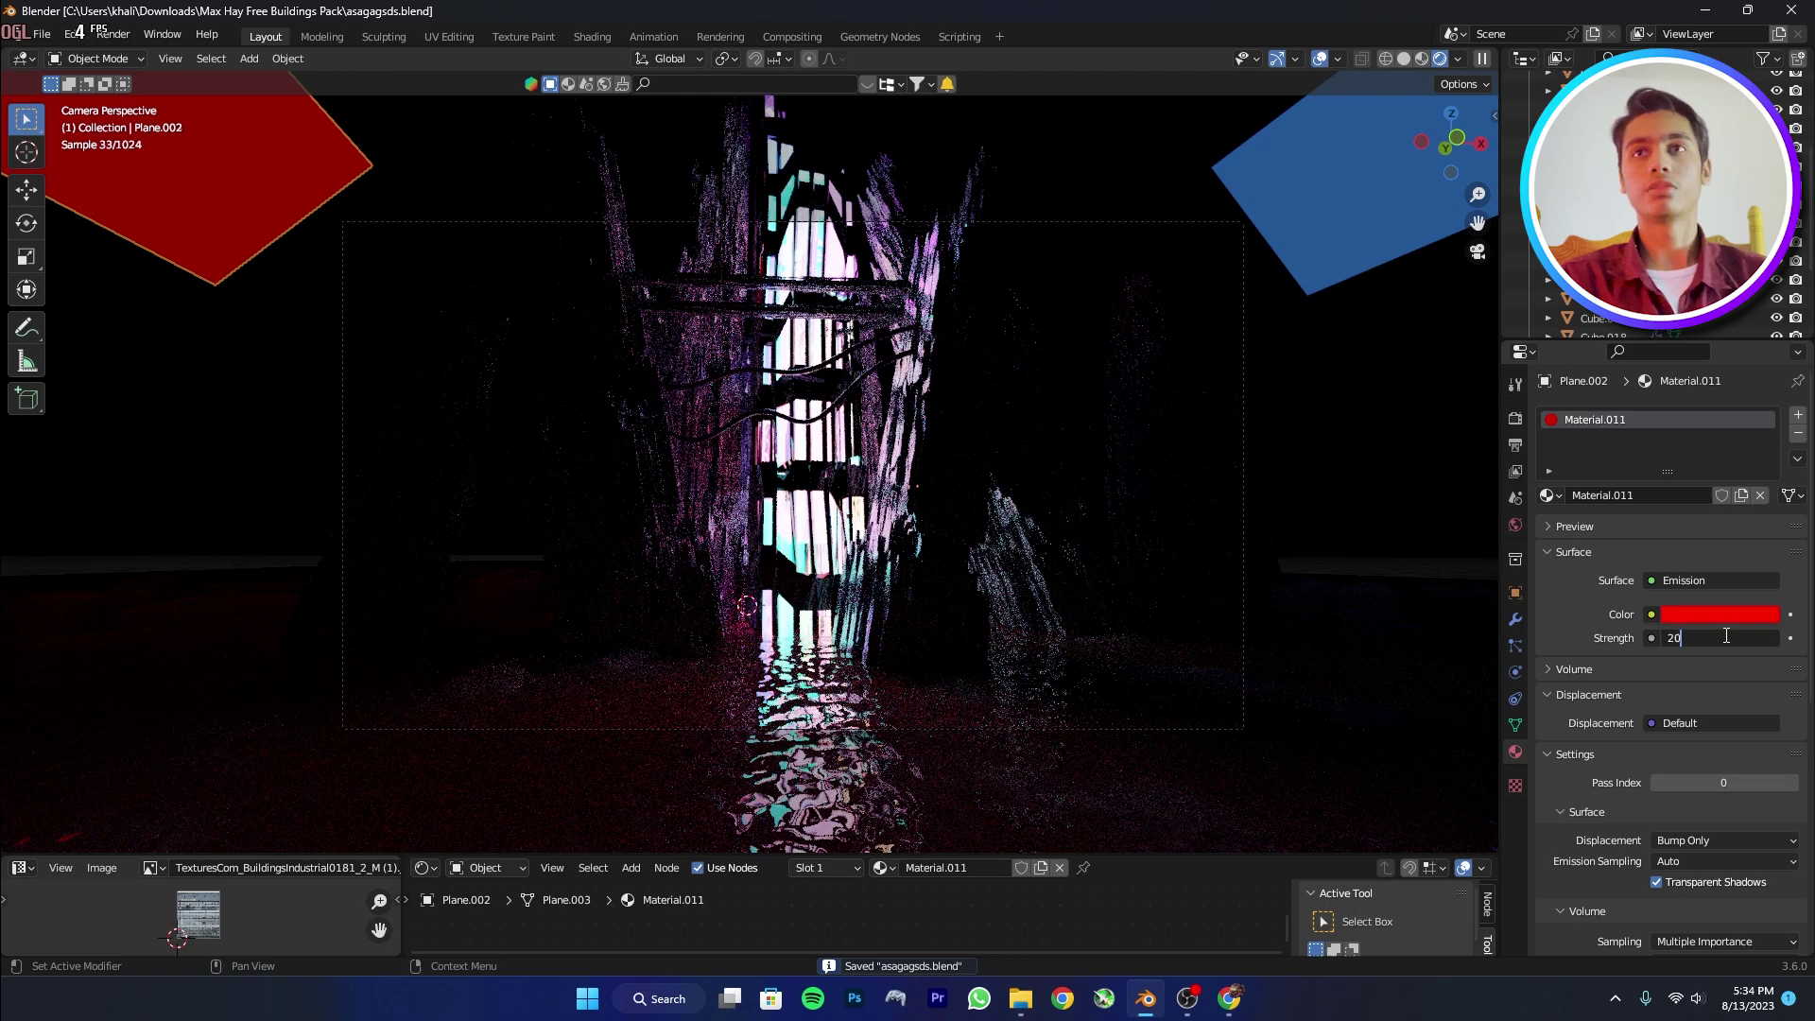
pyautogui.press('Return')
pyautogui.click(1296, 203)
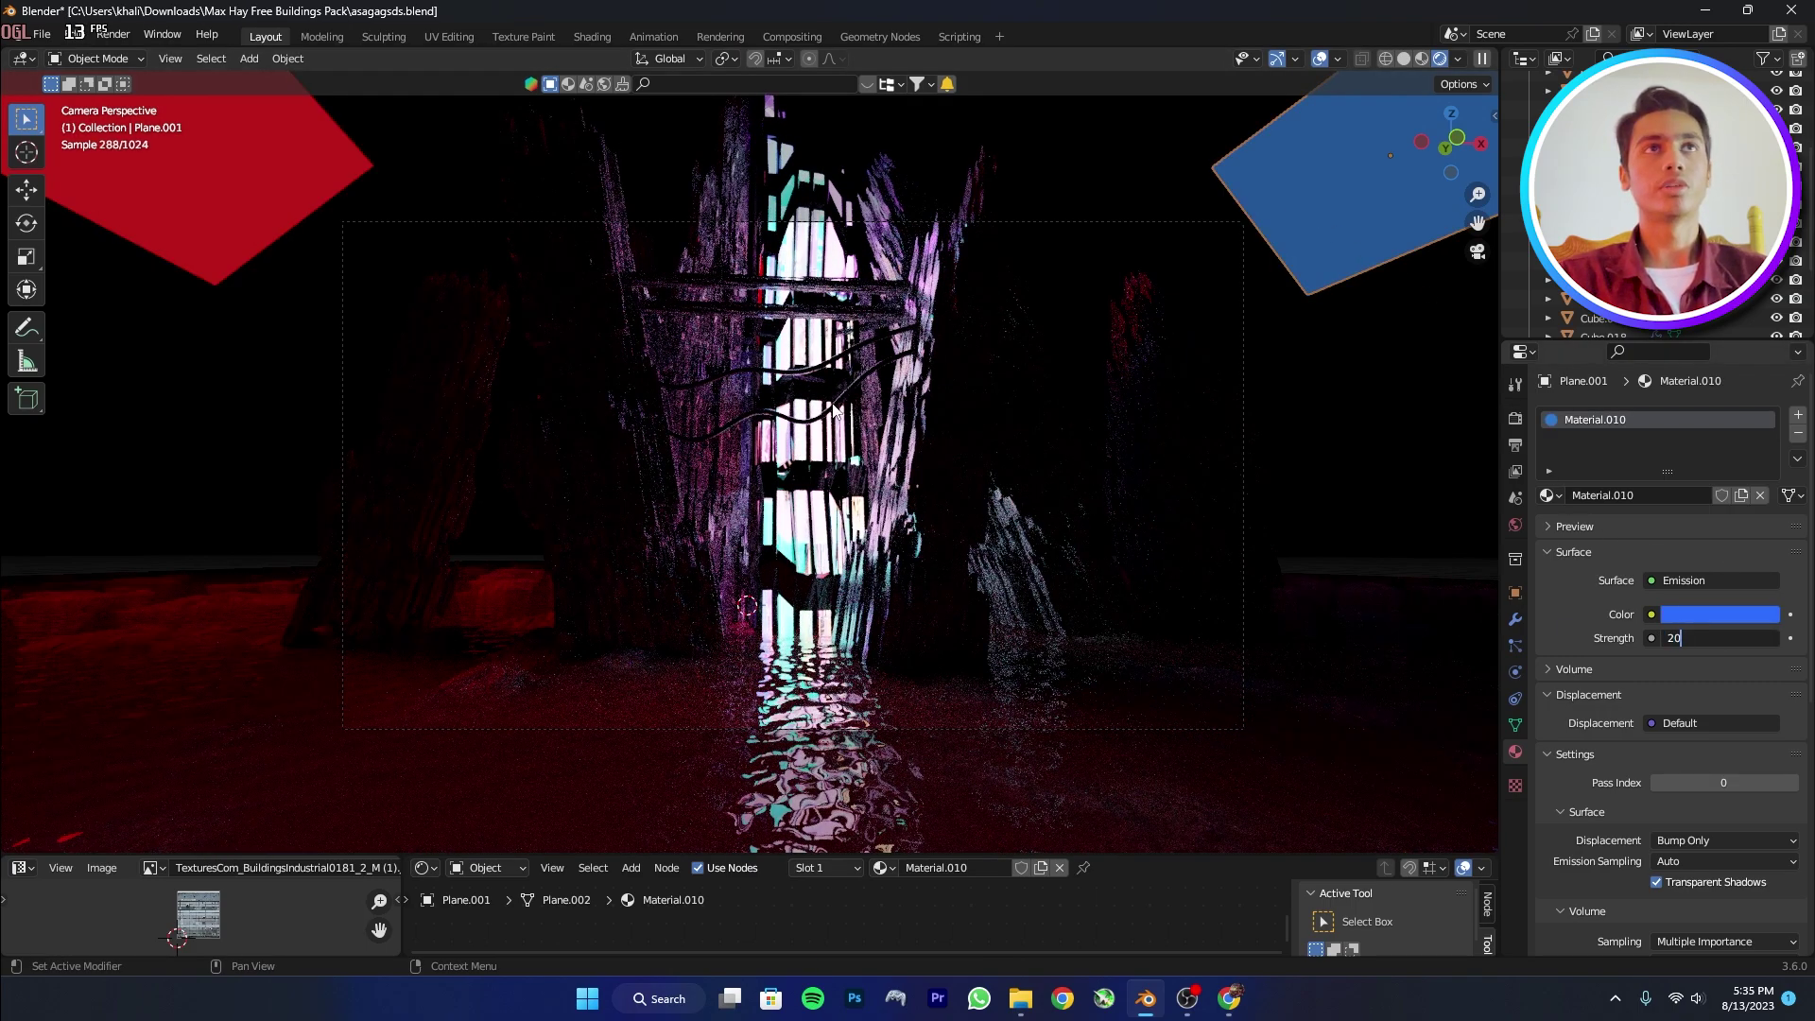
pyautogui.press('Return')
# Move the blue light plane slightly higher above the camera frame and save the file.
pyautogui.press('g')
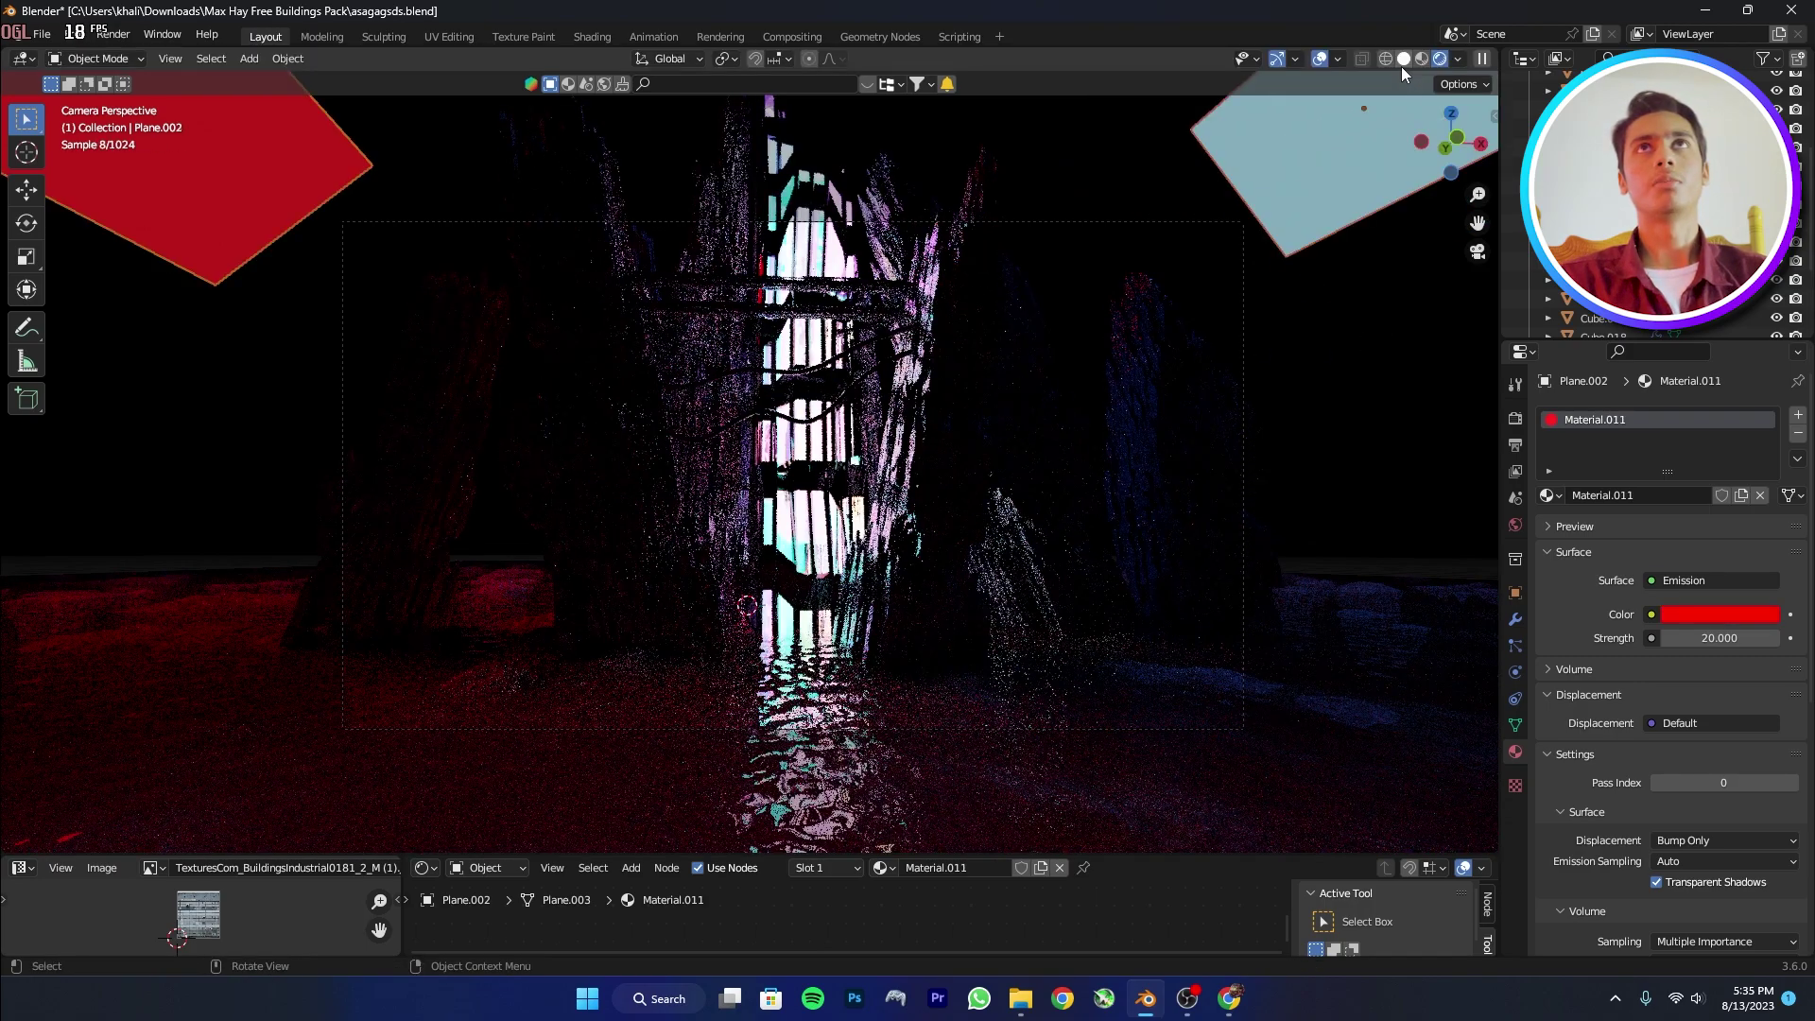
pyautogui.click(1402, 61)
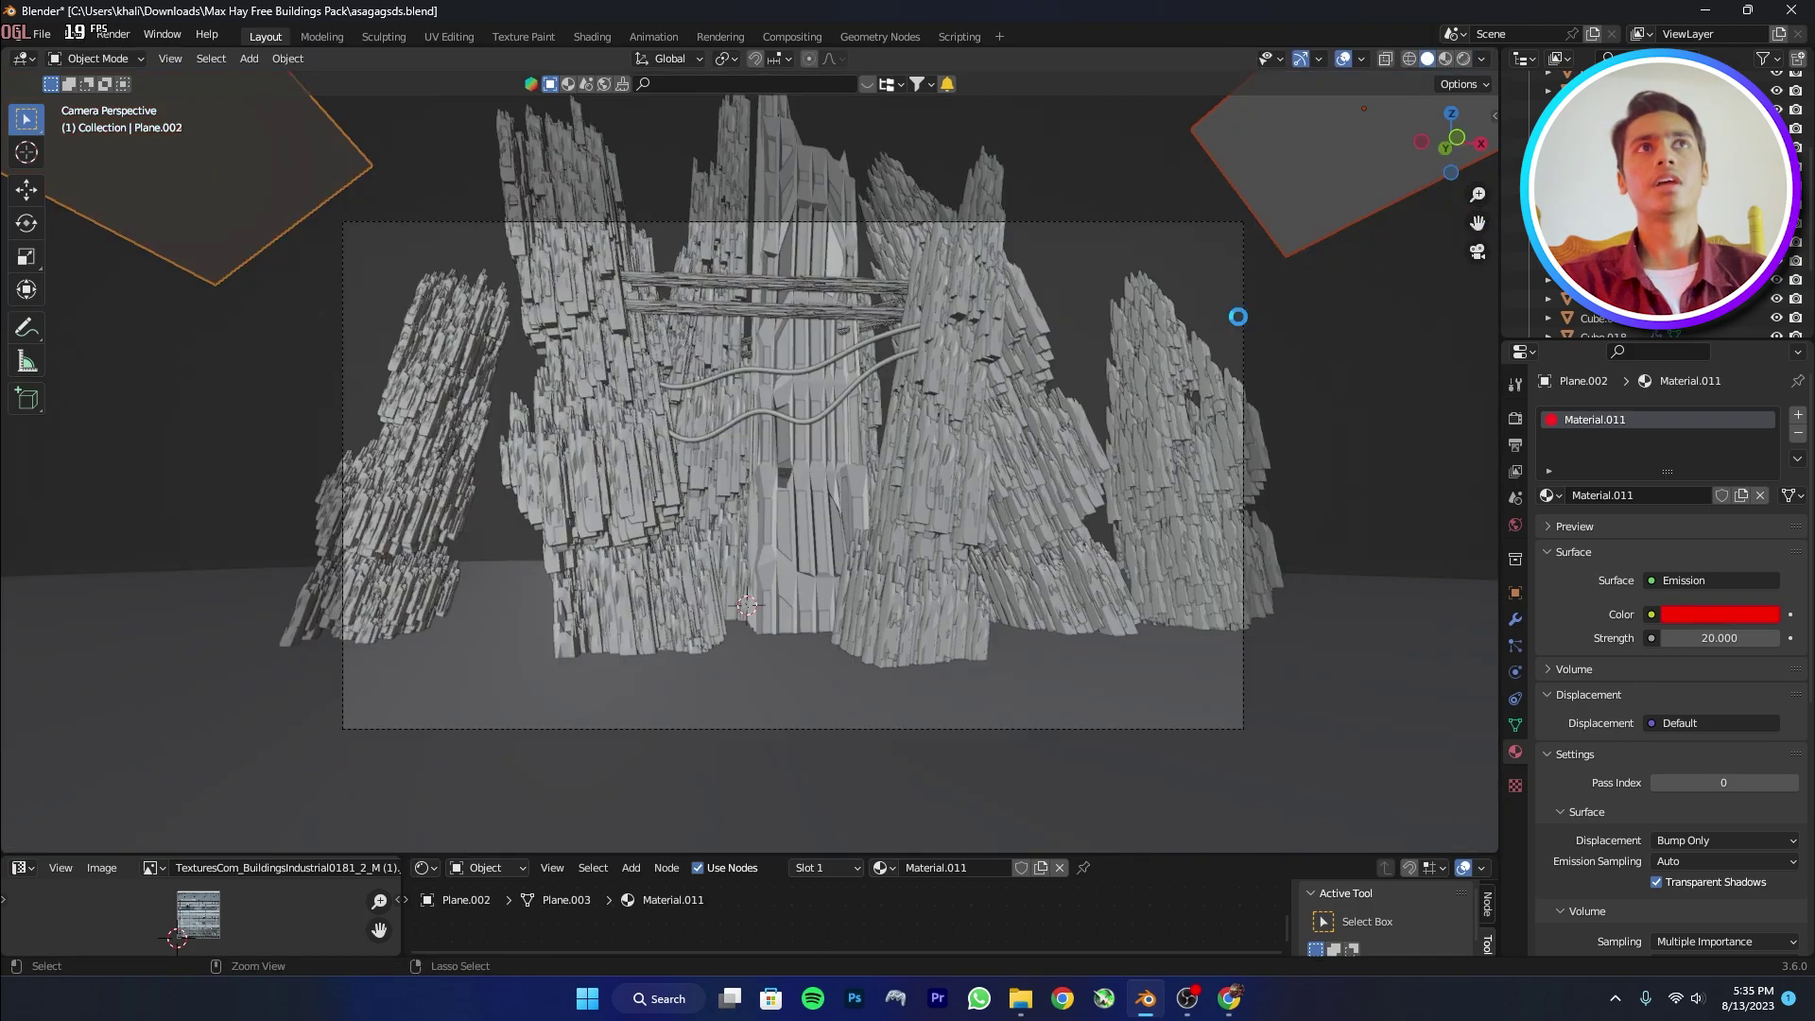
pyautogui.hotkey('ctrl', 's')
# Give the world a Principled Volume with a density of 0.010, save, and preview it in rendered shading.
pyautogui.click(1516, 525)
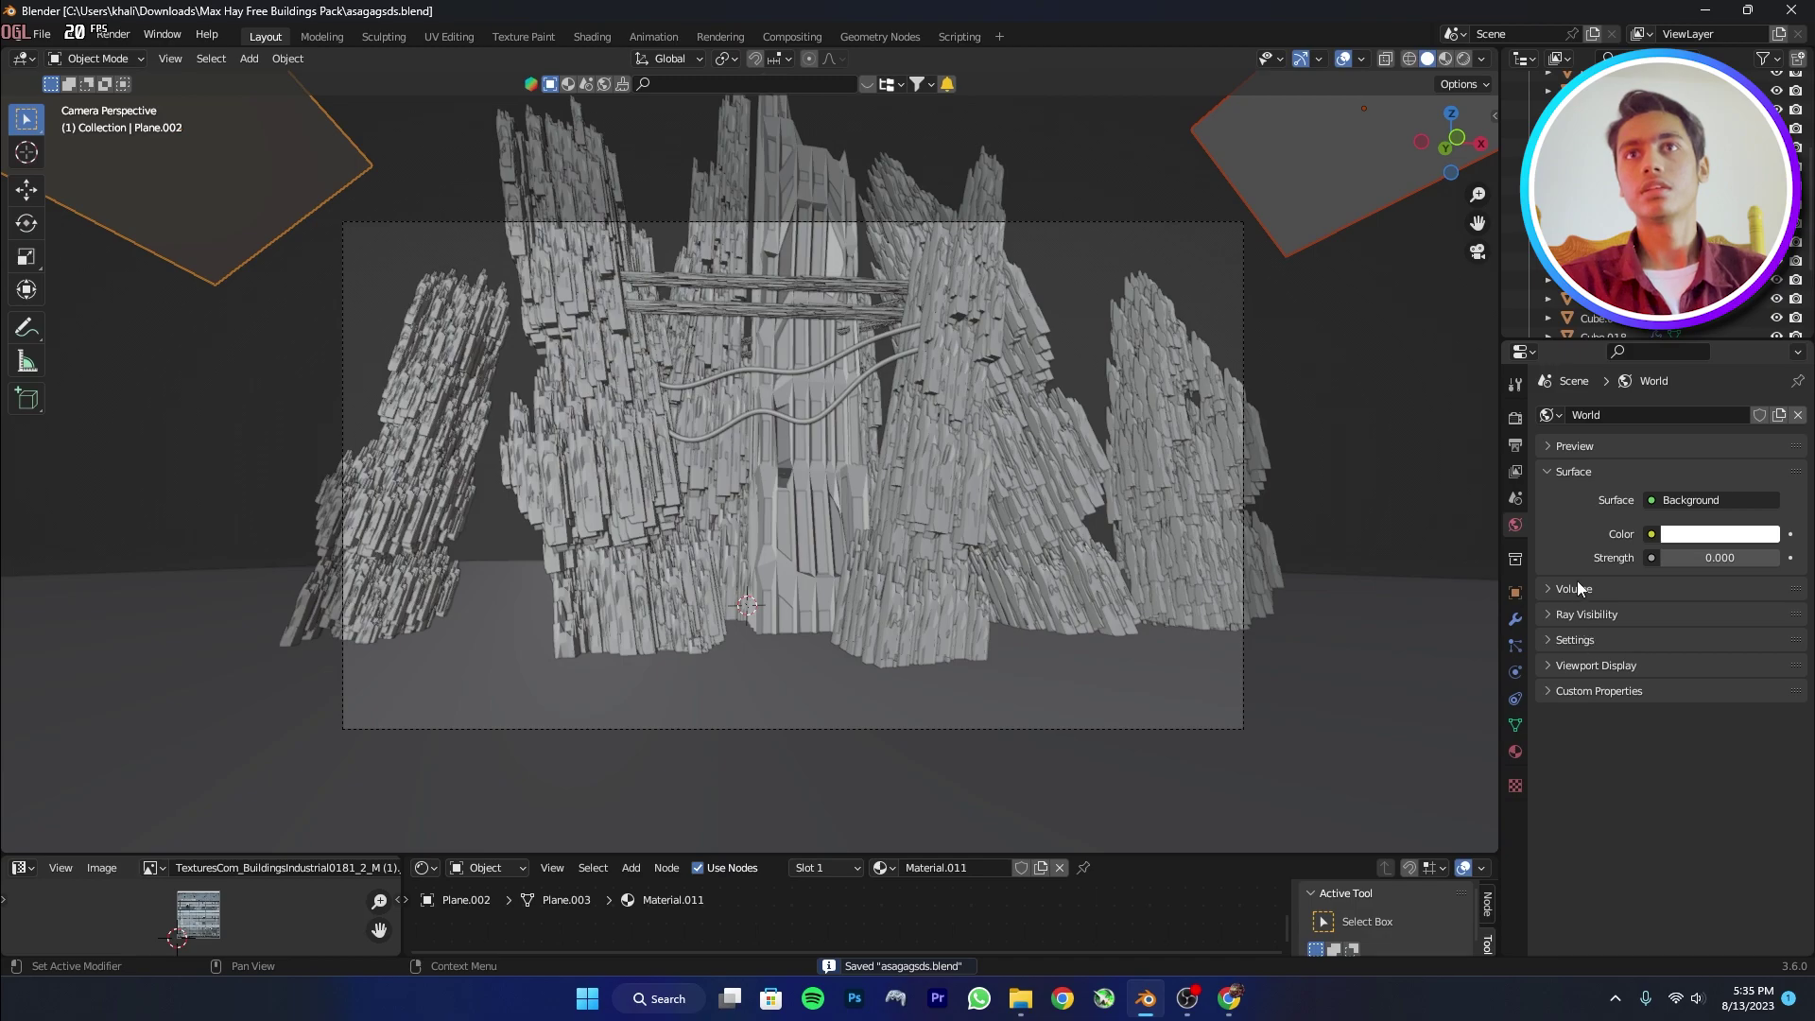
pyautogui.click(1577, 588)
pyautogui.click(1663, 617)
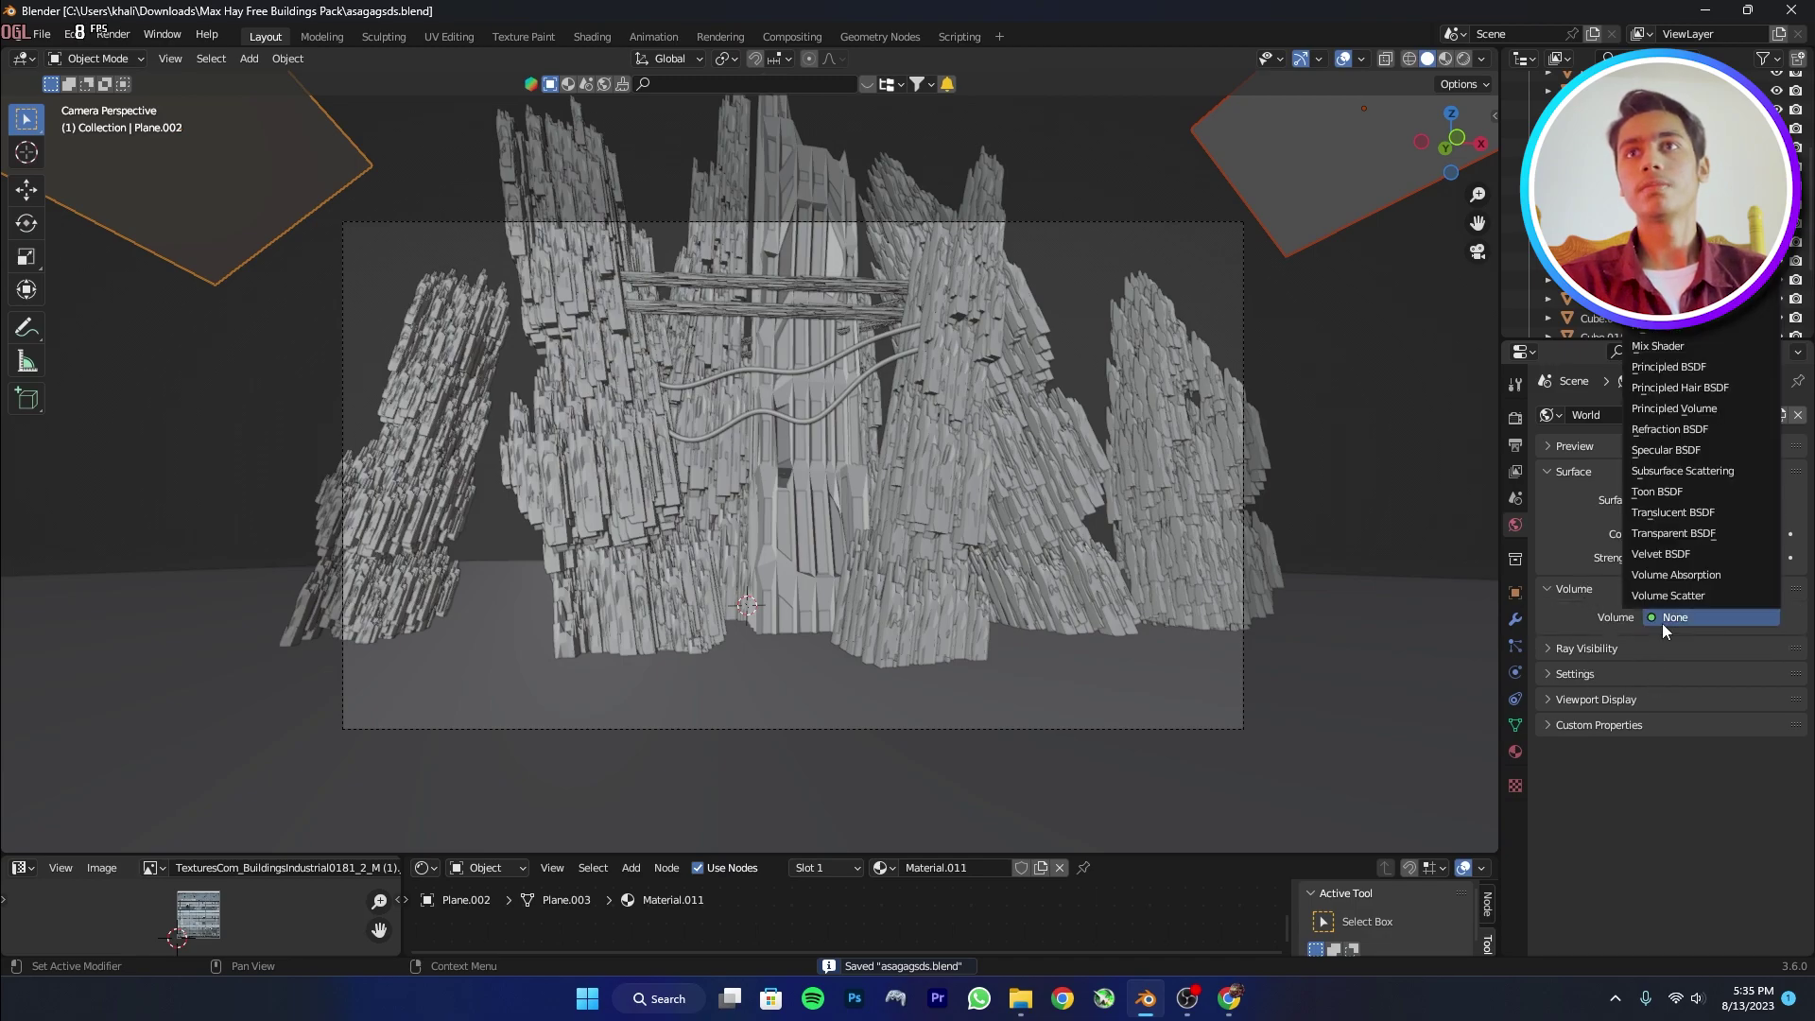
pyautogui.click(1679, 408)
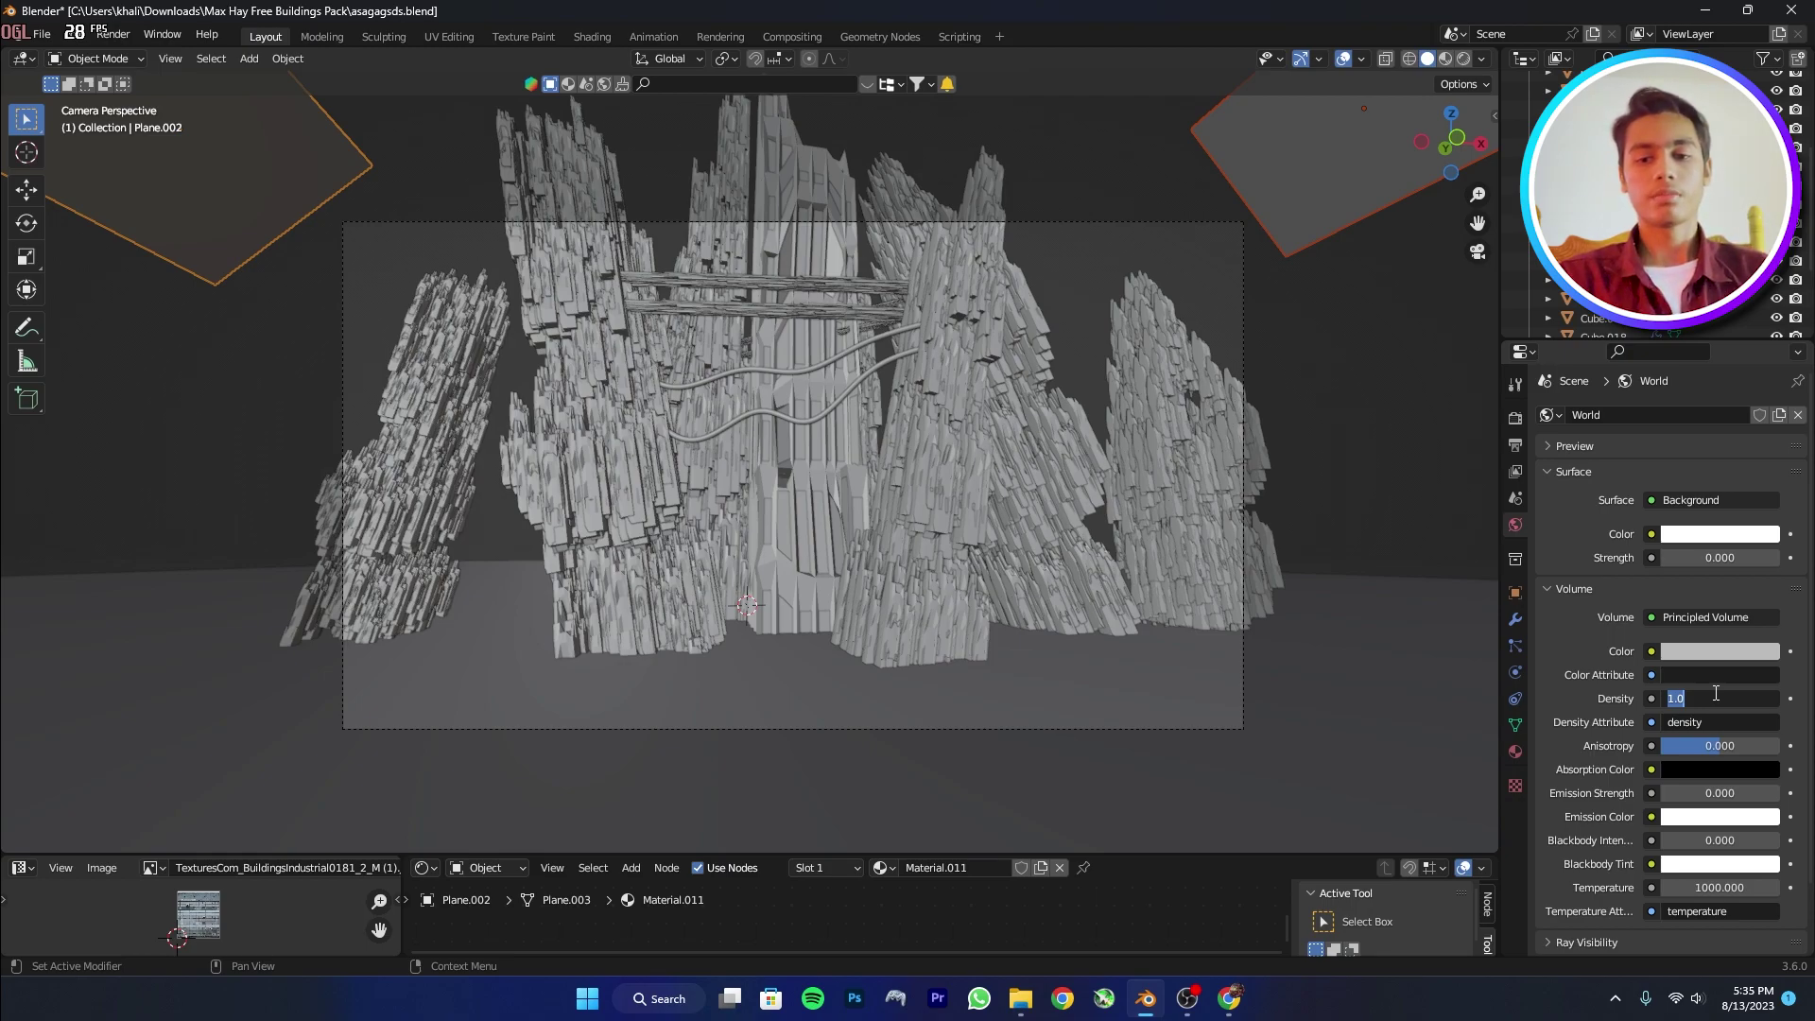
pyautogui.hotkey('ctrl', 's')
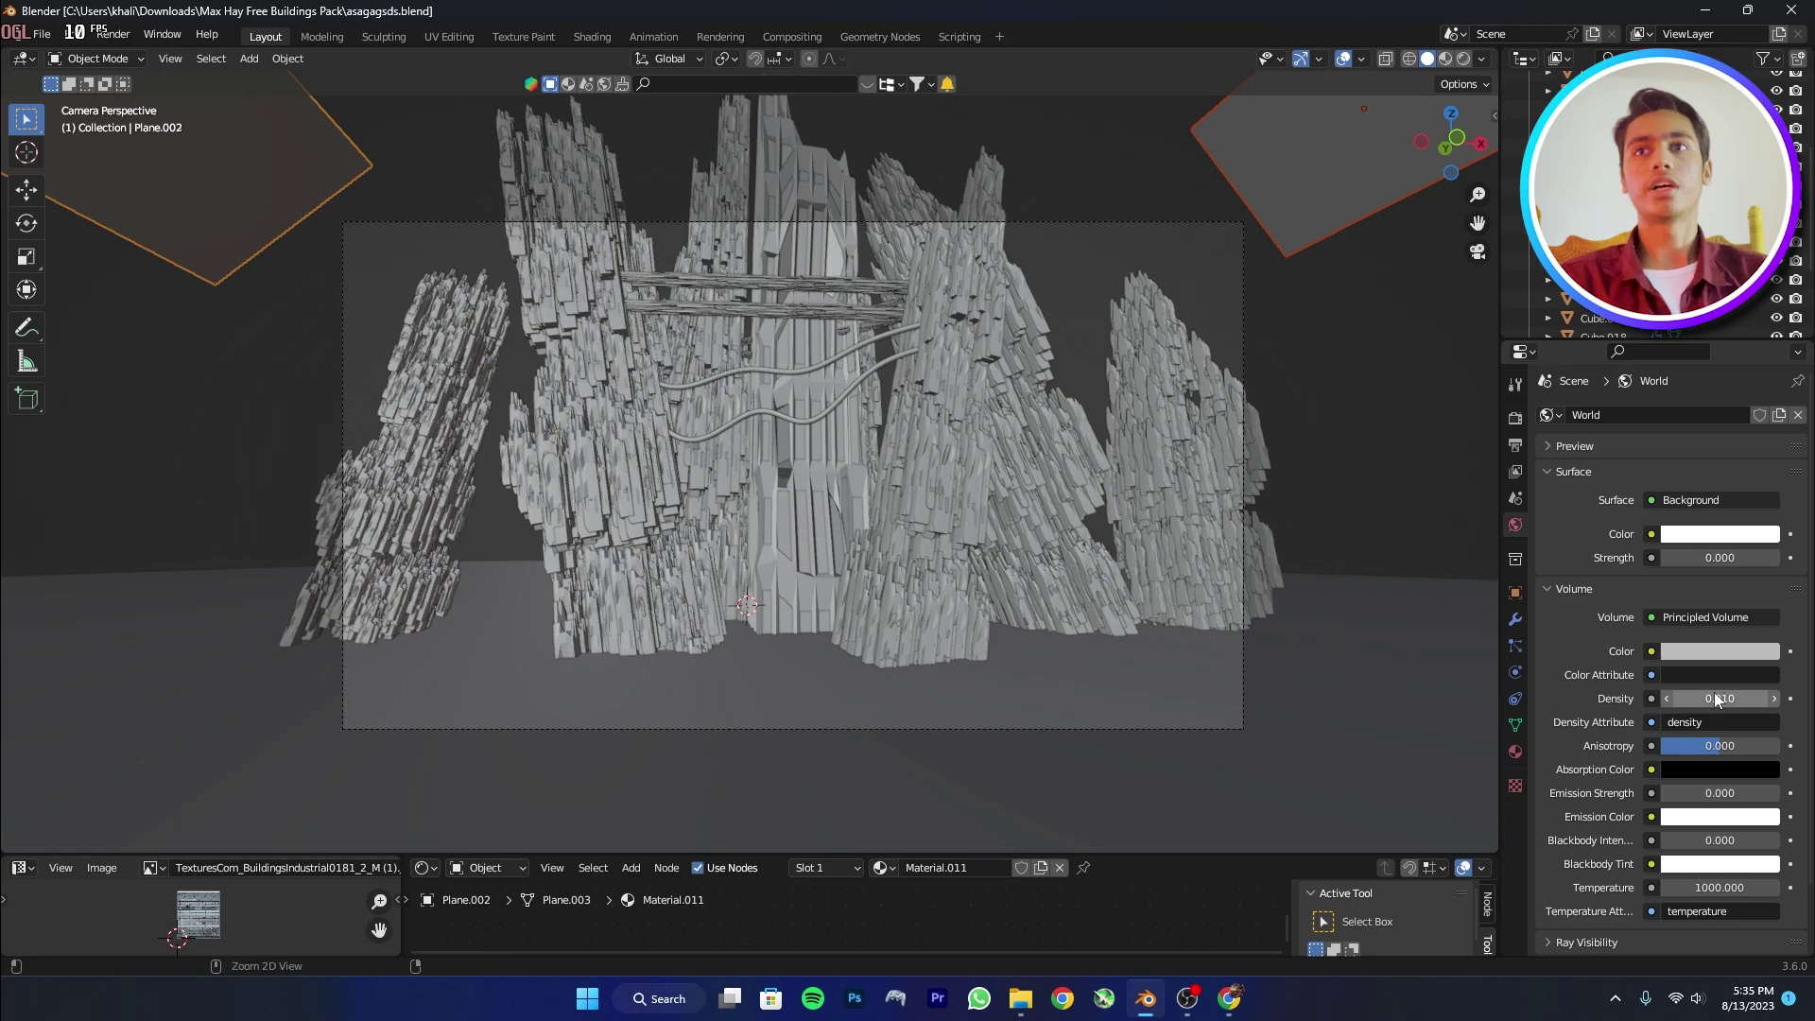
pyautogui.click(1464, 58)
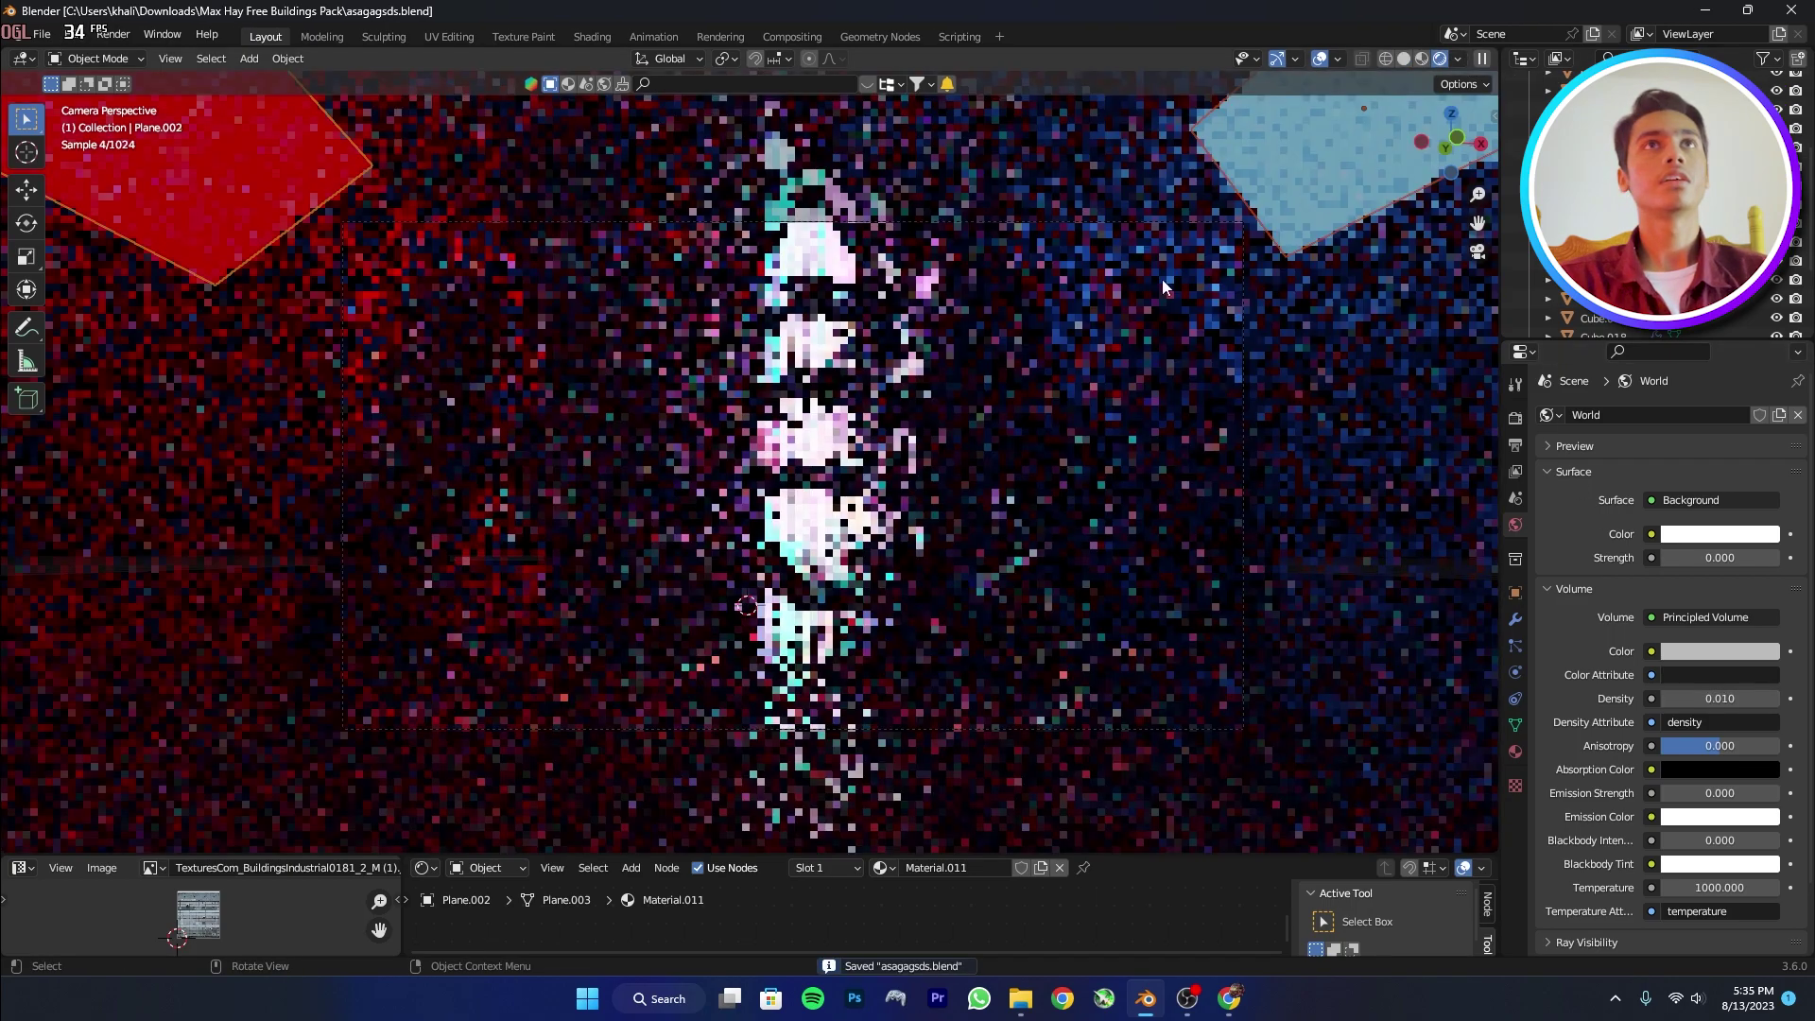
# Raise the large ground plane beneath the pillars about 0.19 m along Z, return to the camera view and save.
pyautogui.click(1428, 59)
pyautogui.moveTo(1191, 371); pyautogui.dragTo(1076, 588, button='middle')
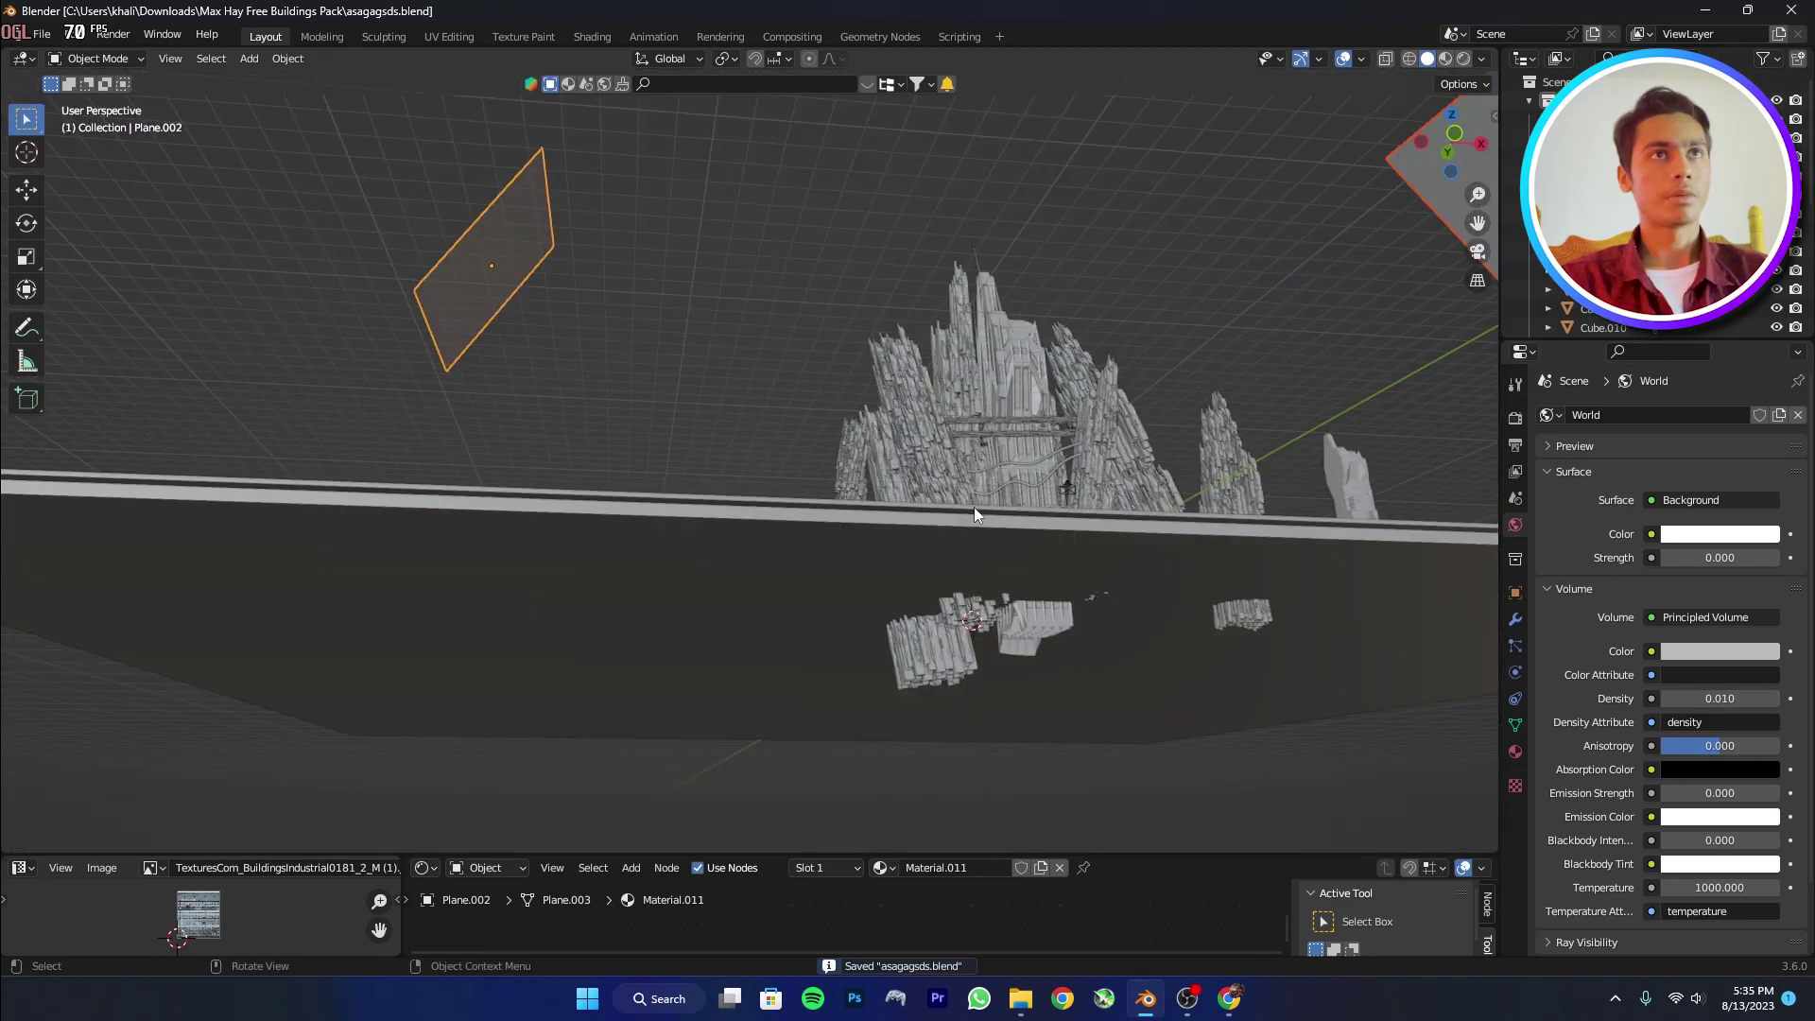
pyautogui.click(977, 512)
pyautogui.moveTo(977, 512); pyautogui.dragTo(886, 690, button='middle')
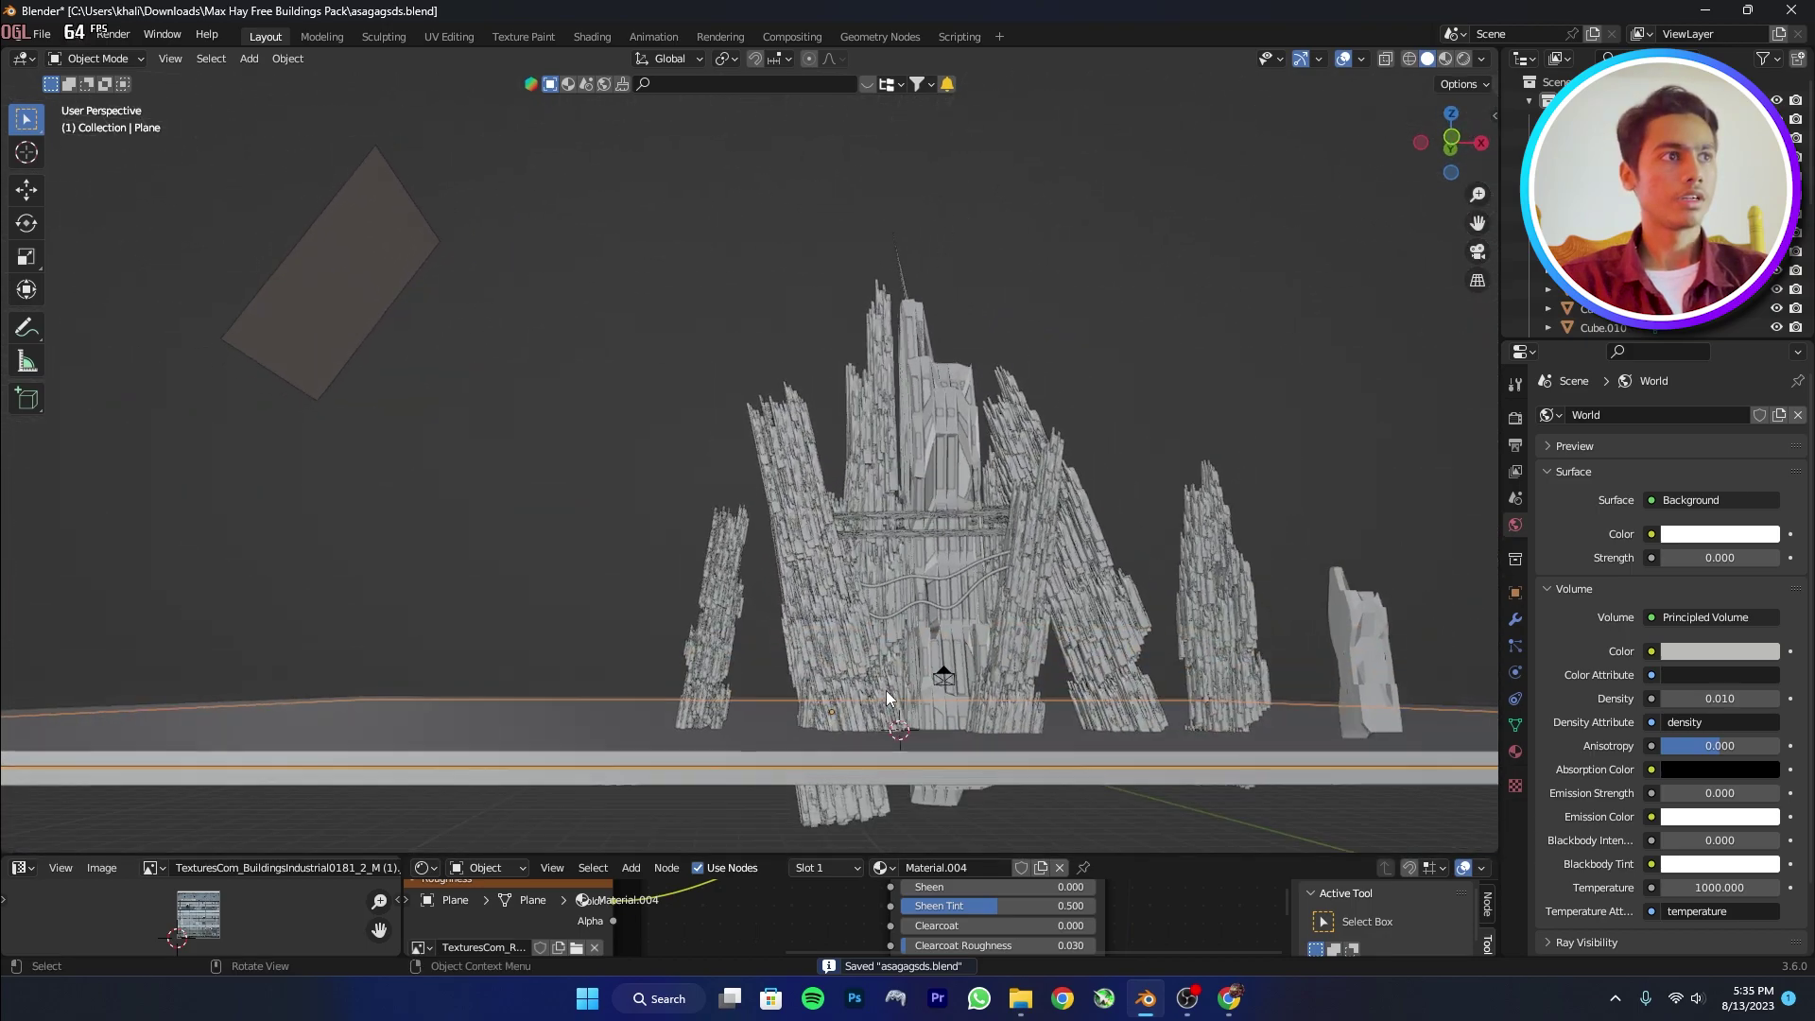
pyautogui.press('g')
pyautogui.press('z')
pyautogui.click(893, 665)
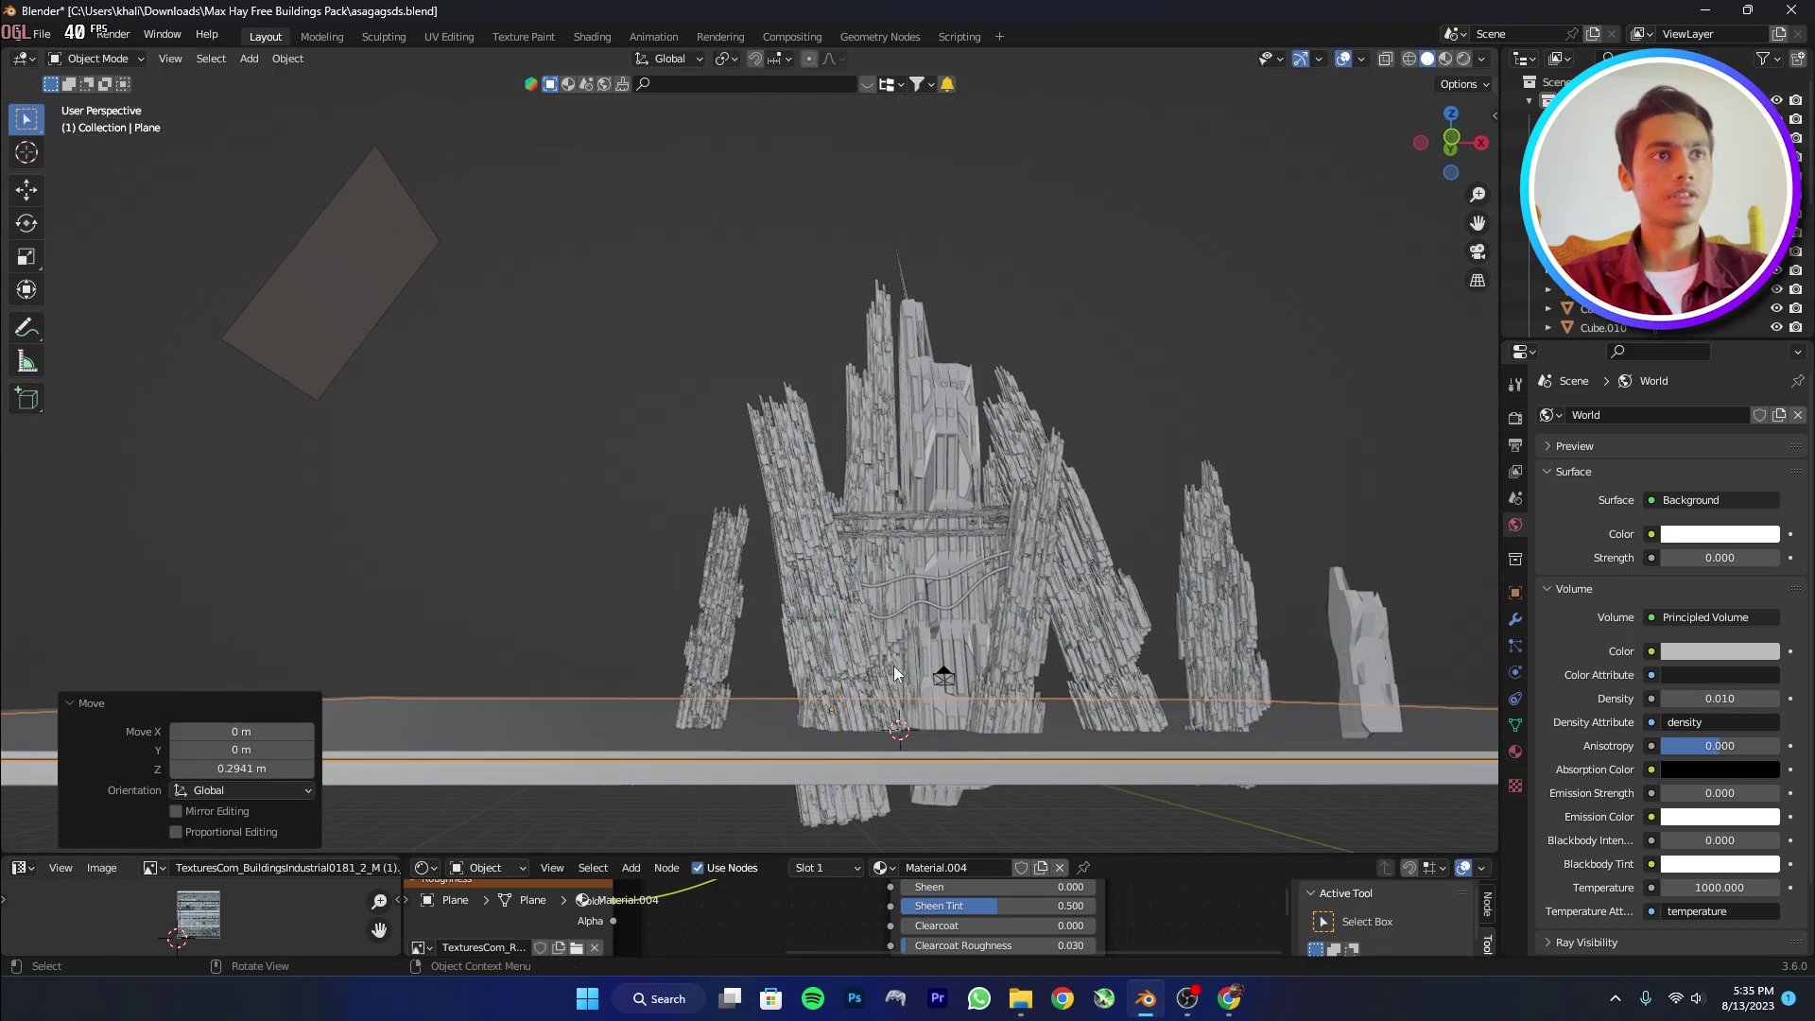
pyautogui.press('KP_0')
pyautogui.hotkey('ctrl', 's')
pyautogui.scroll(1, 1145, 315)
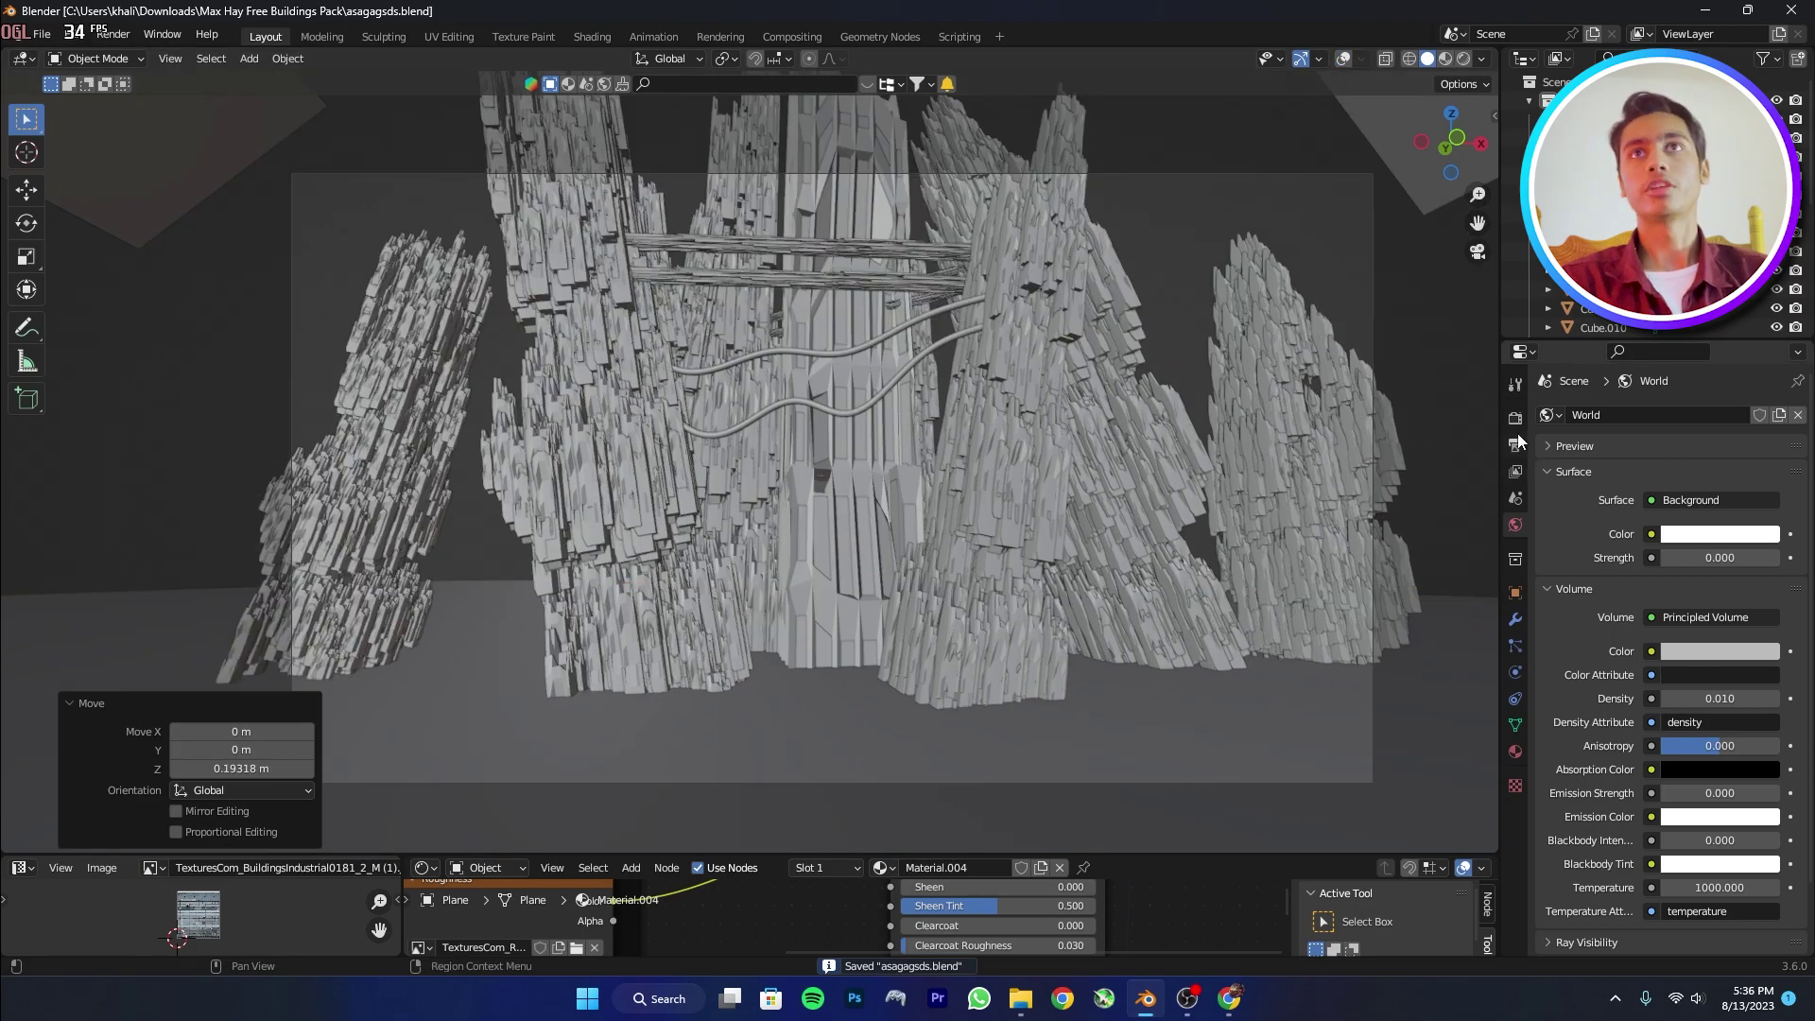
# Set the render output file format to JPEG.
pyautogui.click(1515, 444)
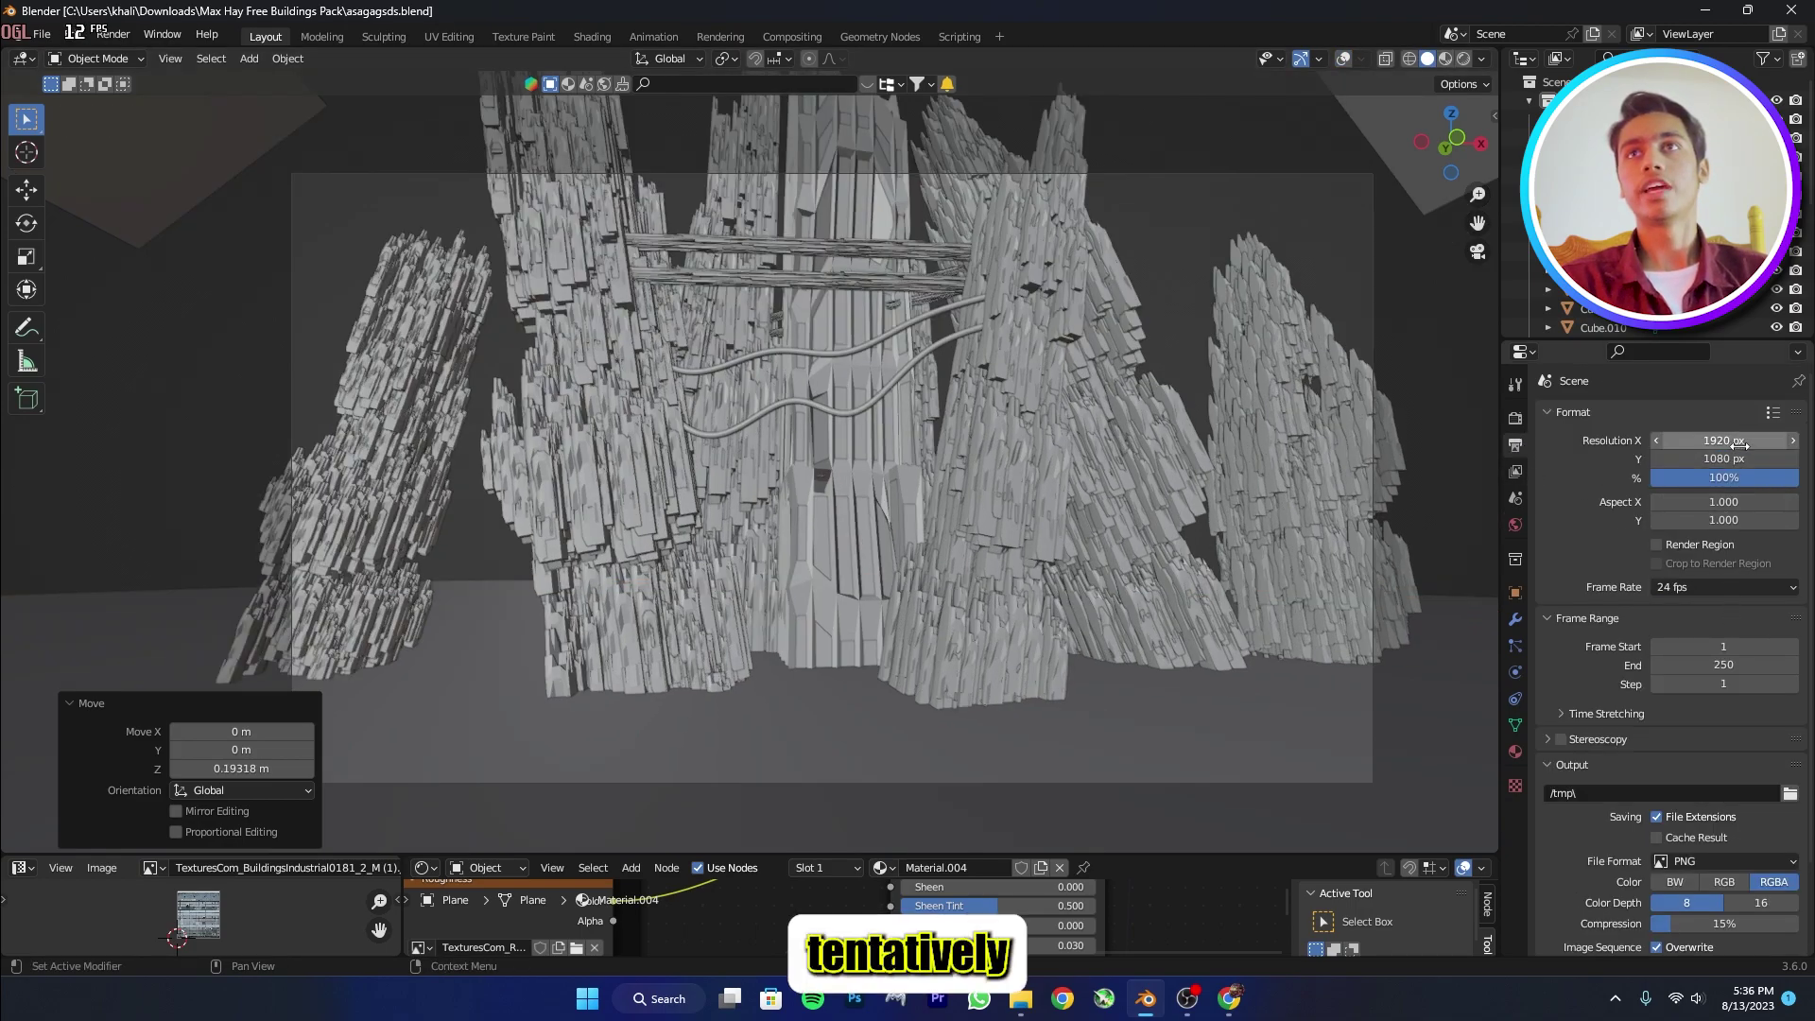
pyautogui.scroll(-3, 1735, 719)
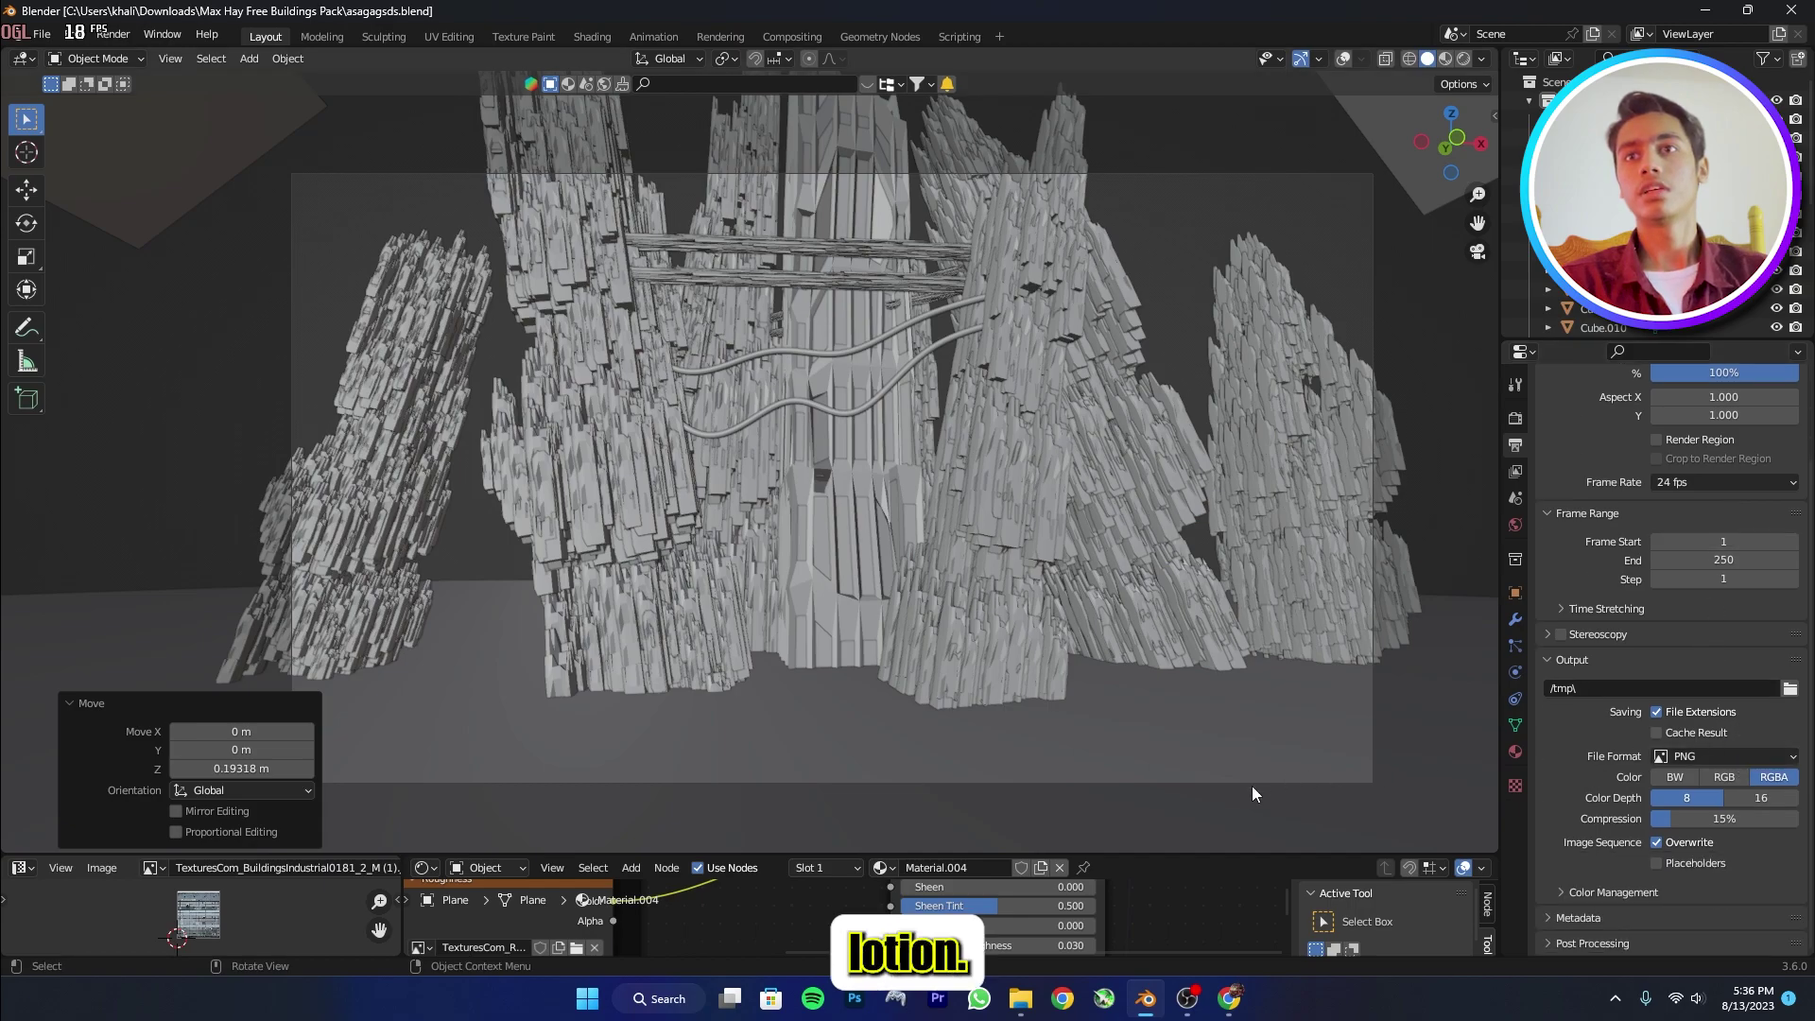
pyautogui.click(1699, 751)
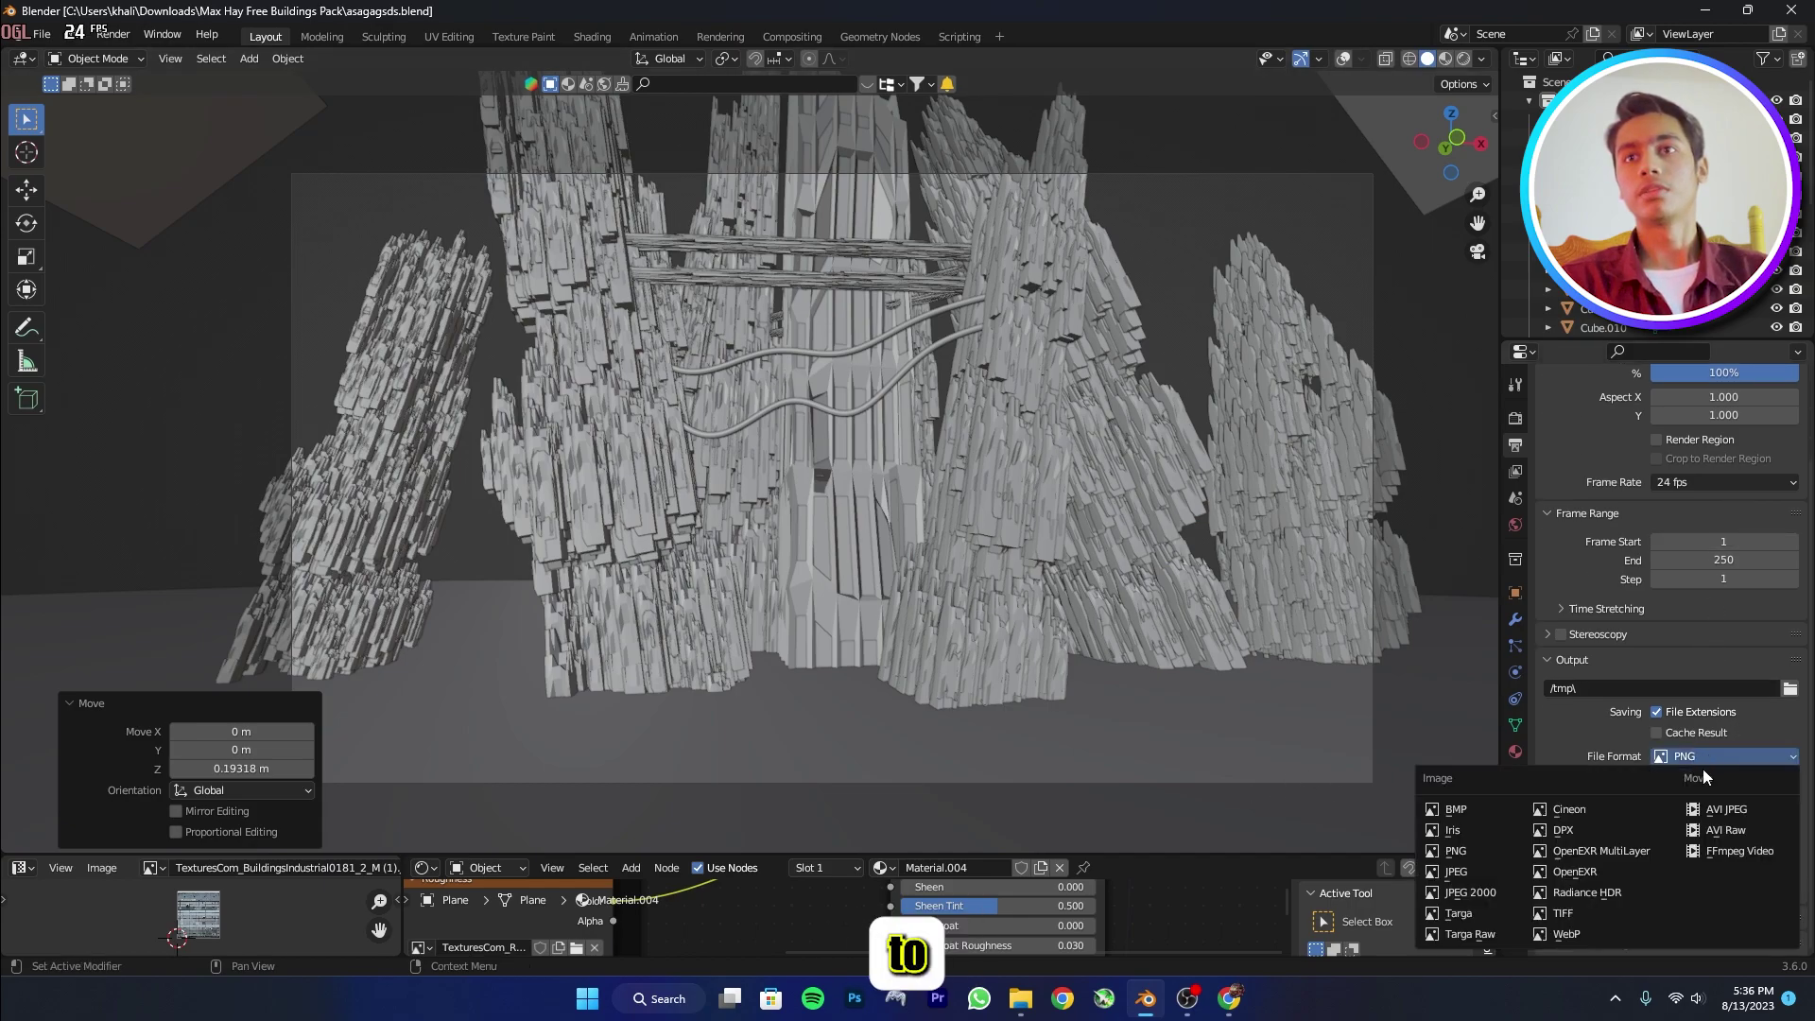
pyautogui.click(1472, 875)
# Set the color management look to High Contrast and the exposure to -0.673 using the rendered preview, and save the file.
pyautogui.click(1516, 417)
pyautogui.click(1463, 59)
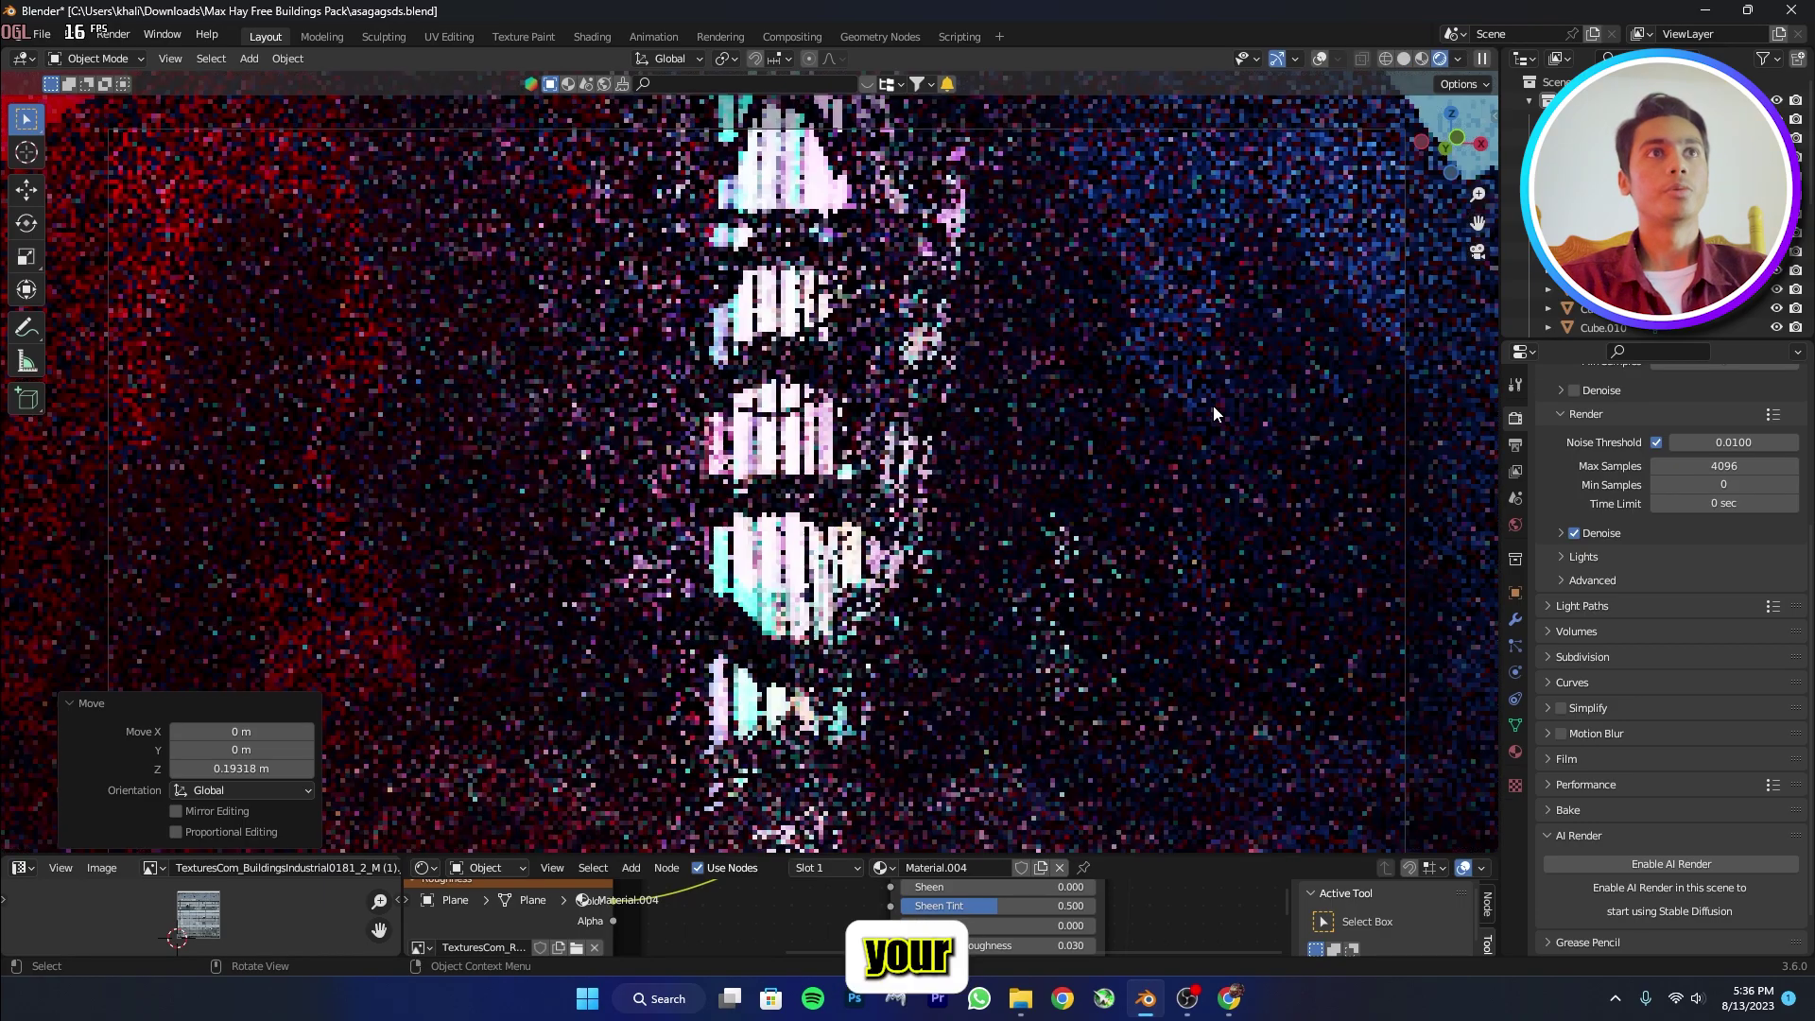
pyautogui.keyDown('shift'); pyautogui.moveTo(1057, 554); pyautogui.dragTo(1079, 525, button='middle'); pyautogui.keyUp('shift')
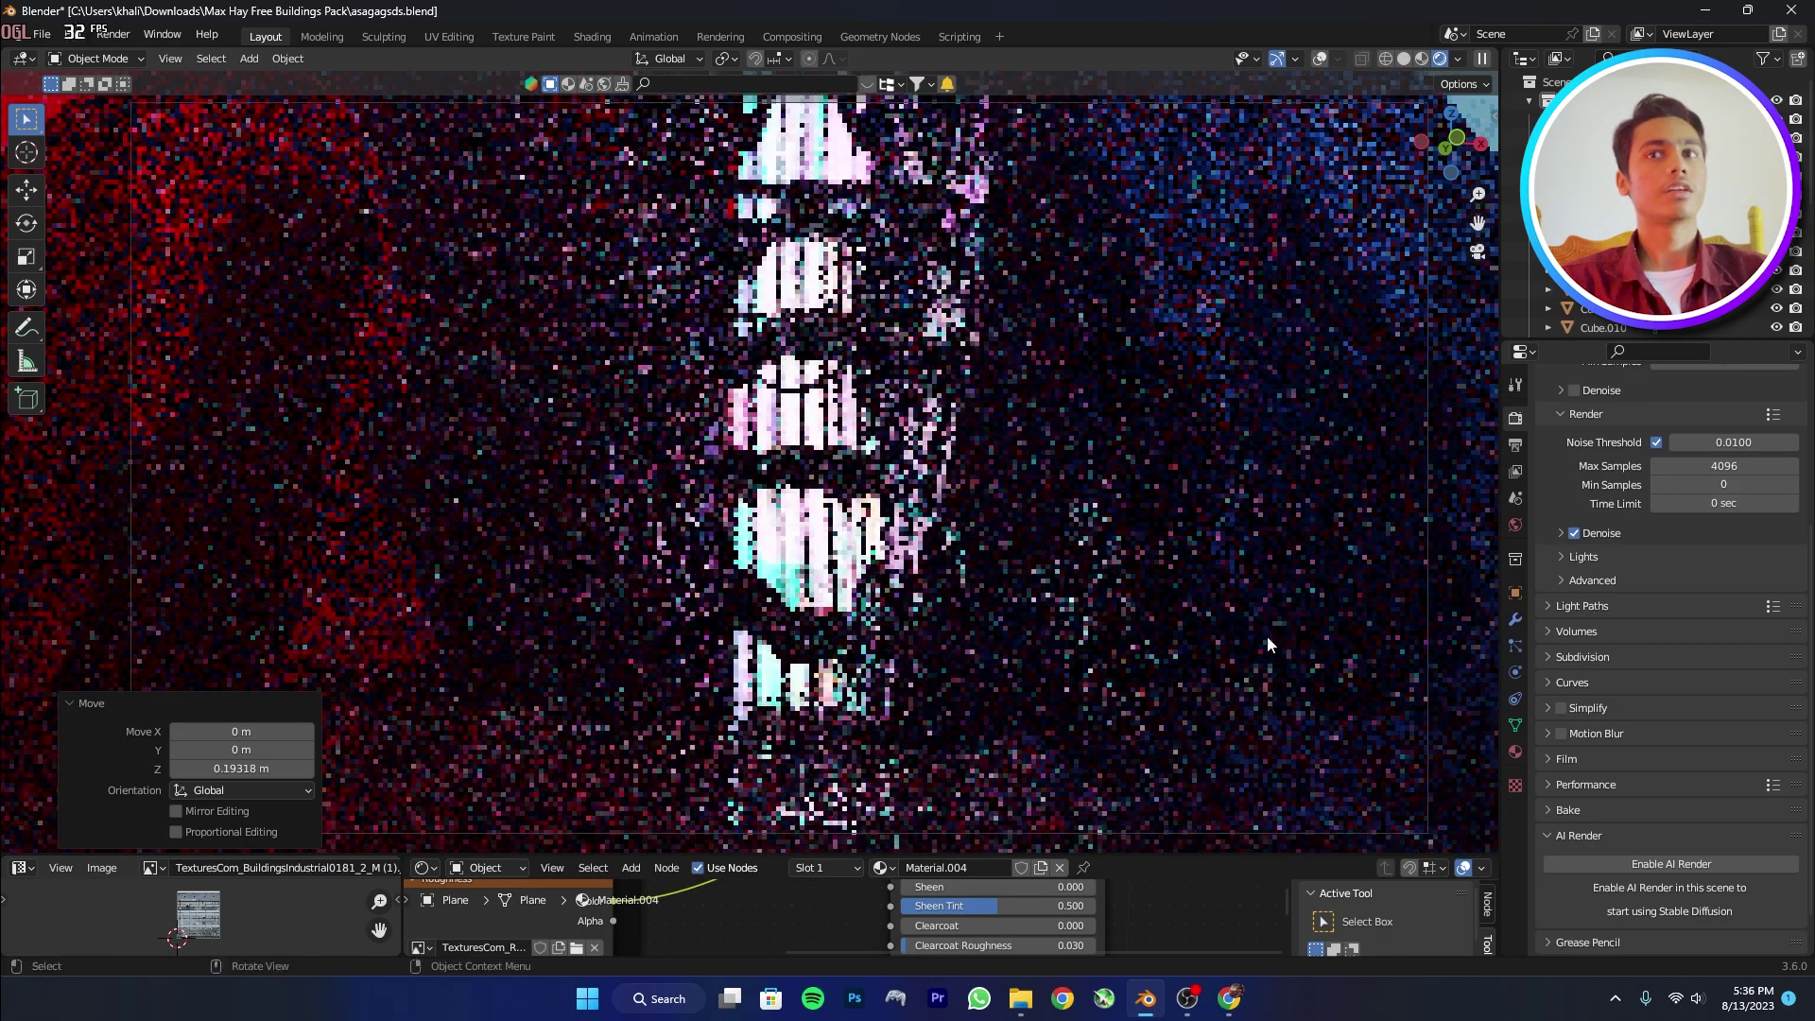
pyautogui.scroll(-2, 1766, 832)
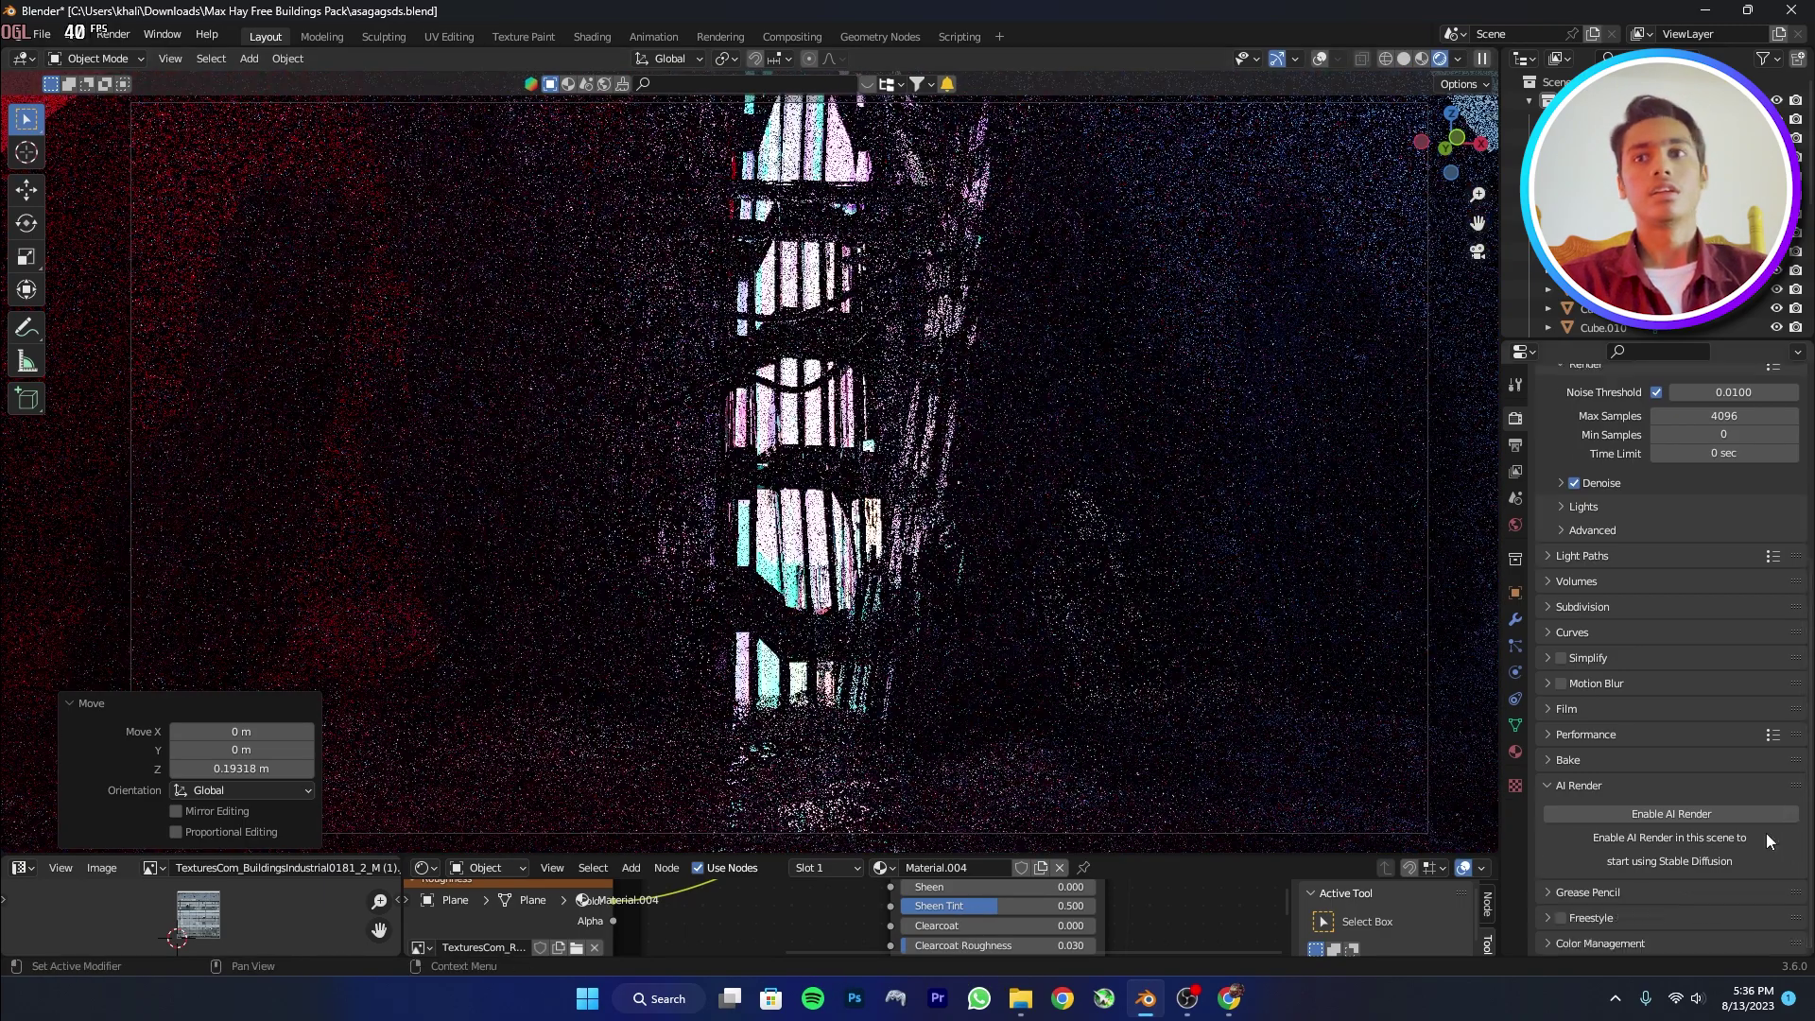
pyautogui.click(1671, 934)
pyautogui.scroll(-4, 1698, 866)
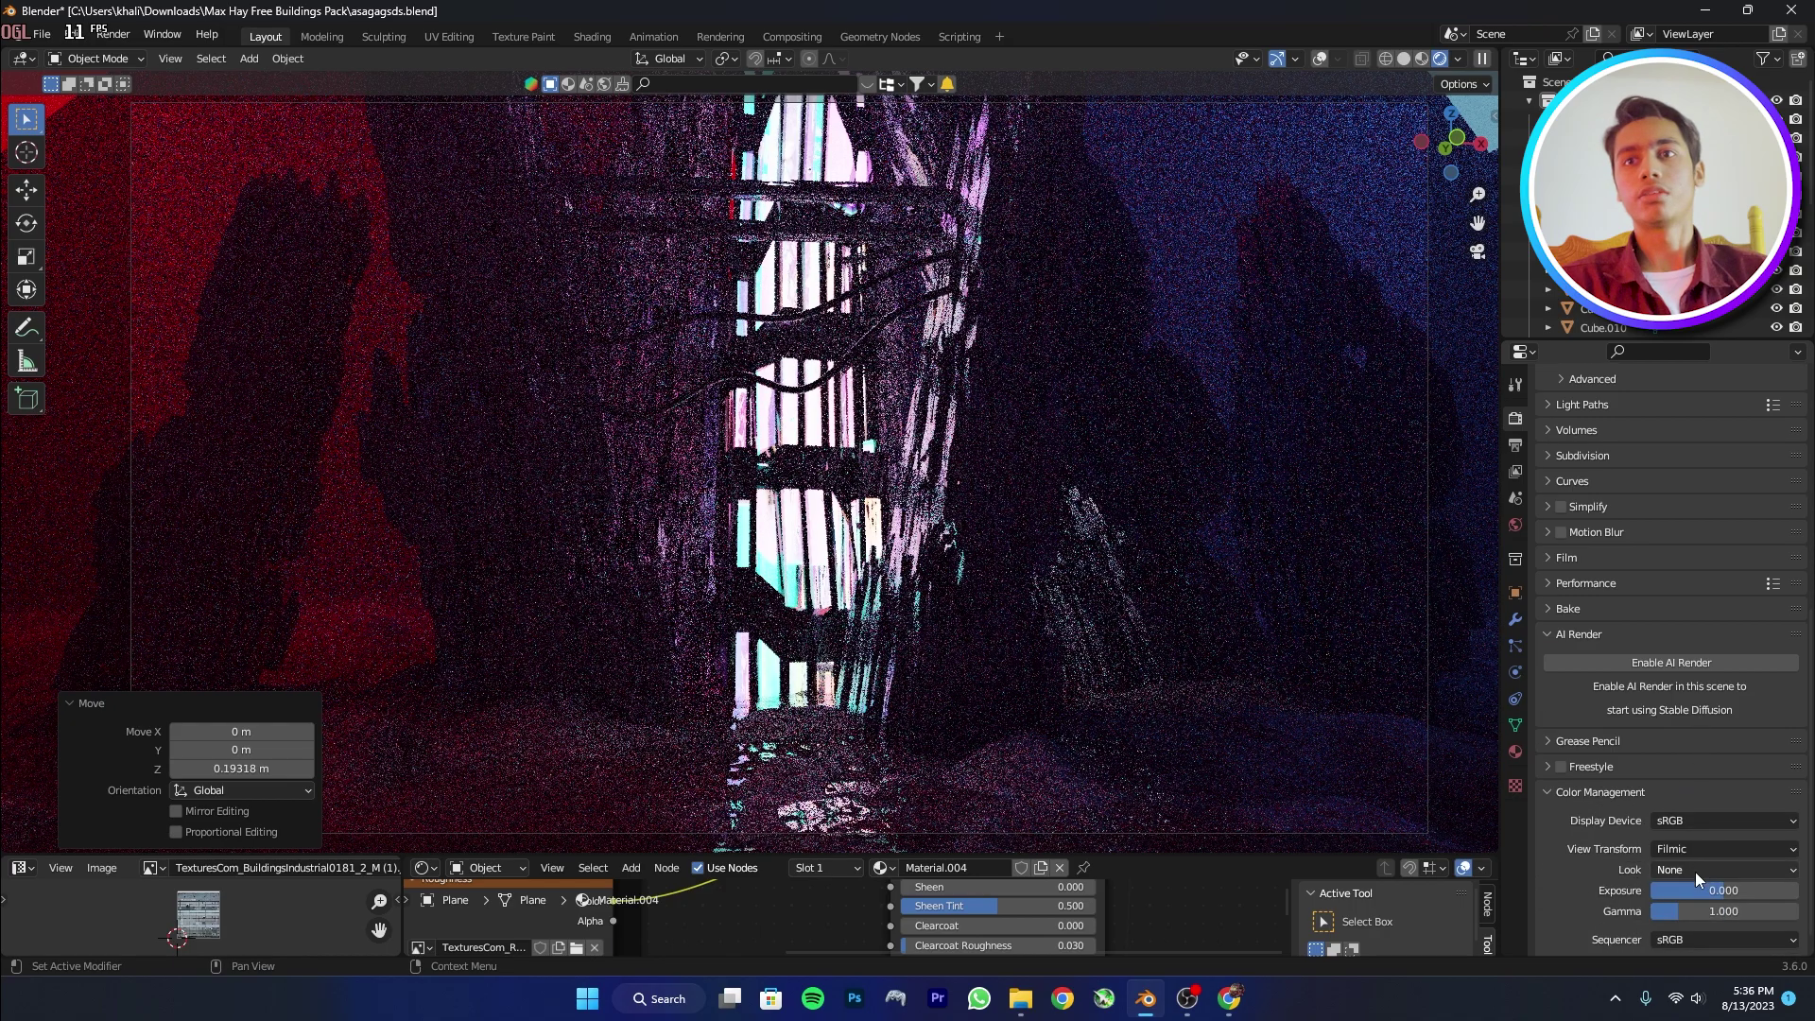
pyautogui.click(1694, 871)
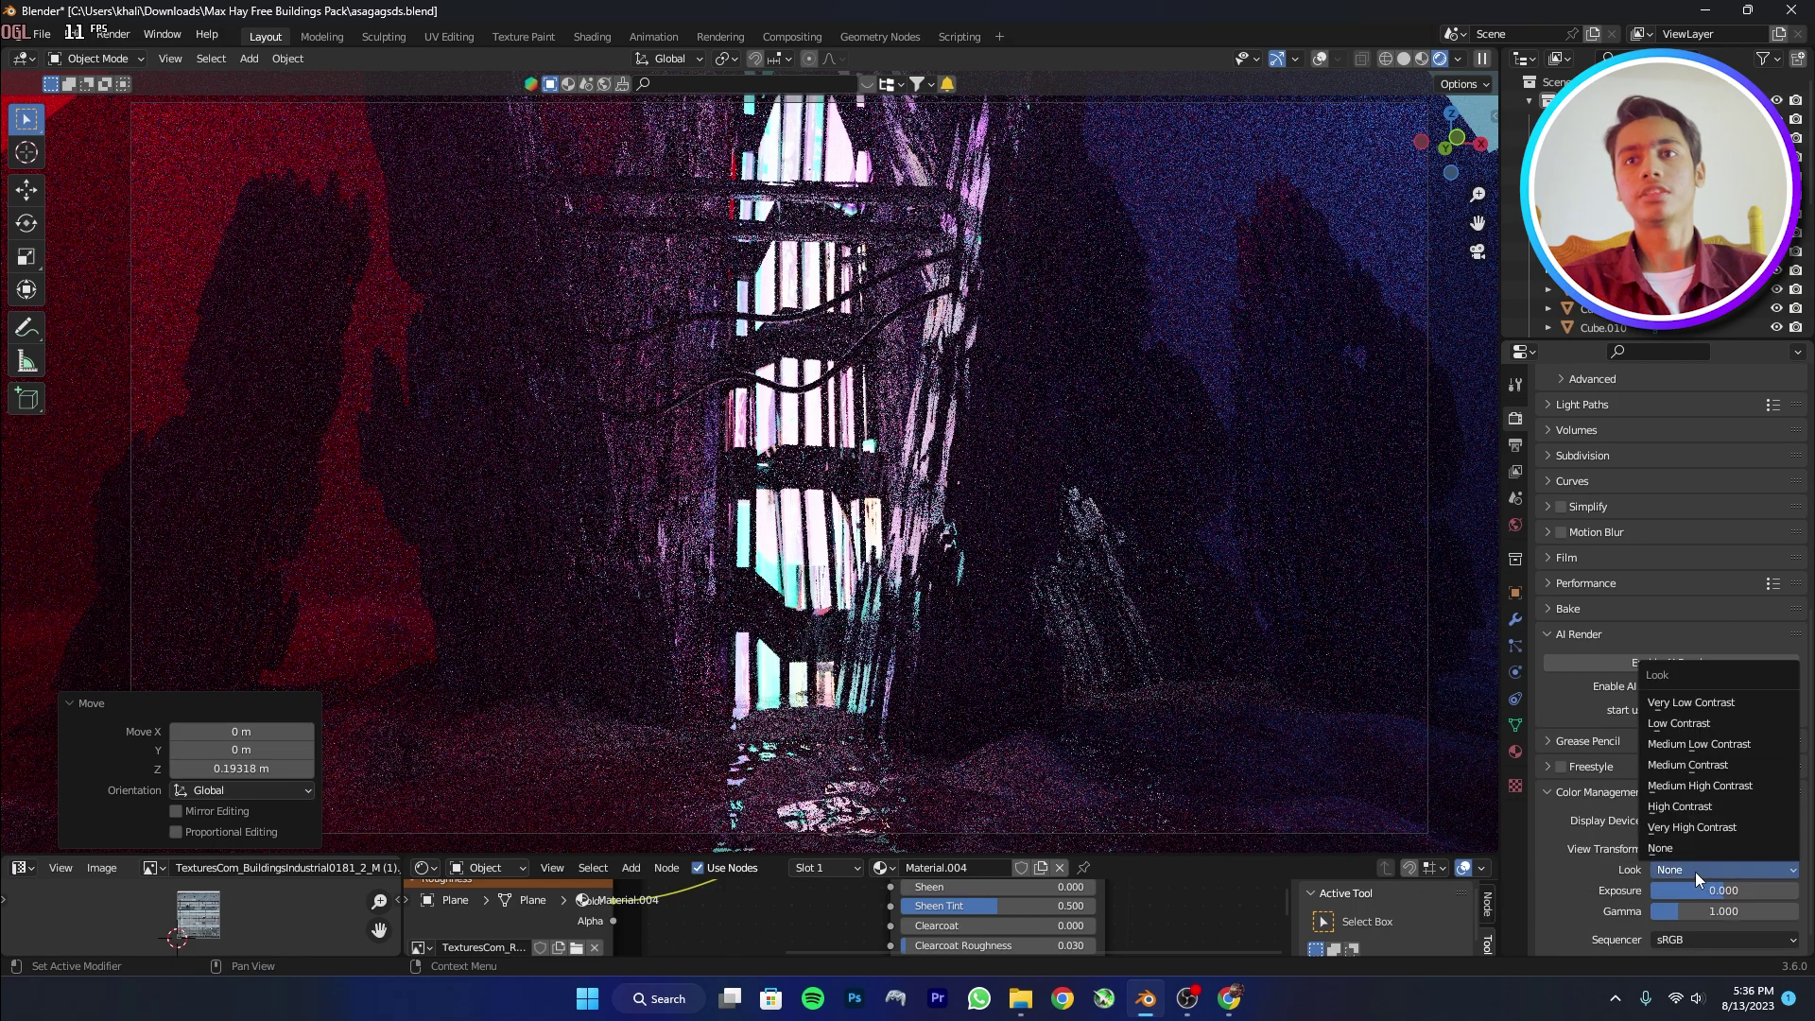
pyautogui.click(1694, 806)
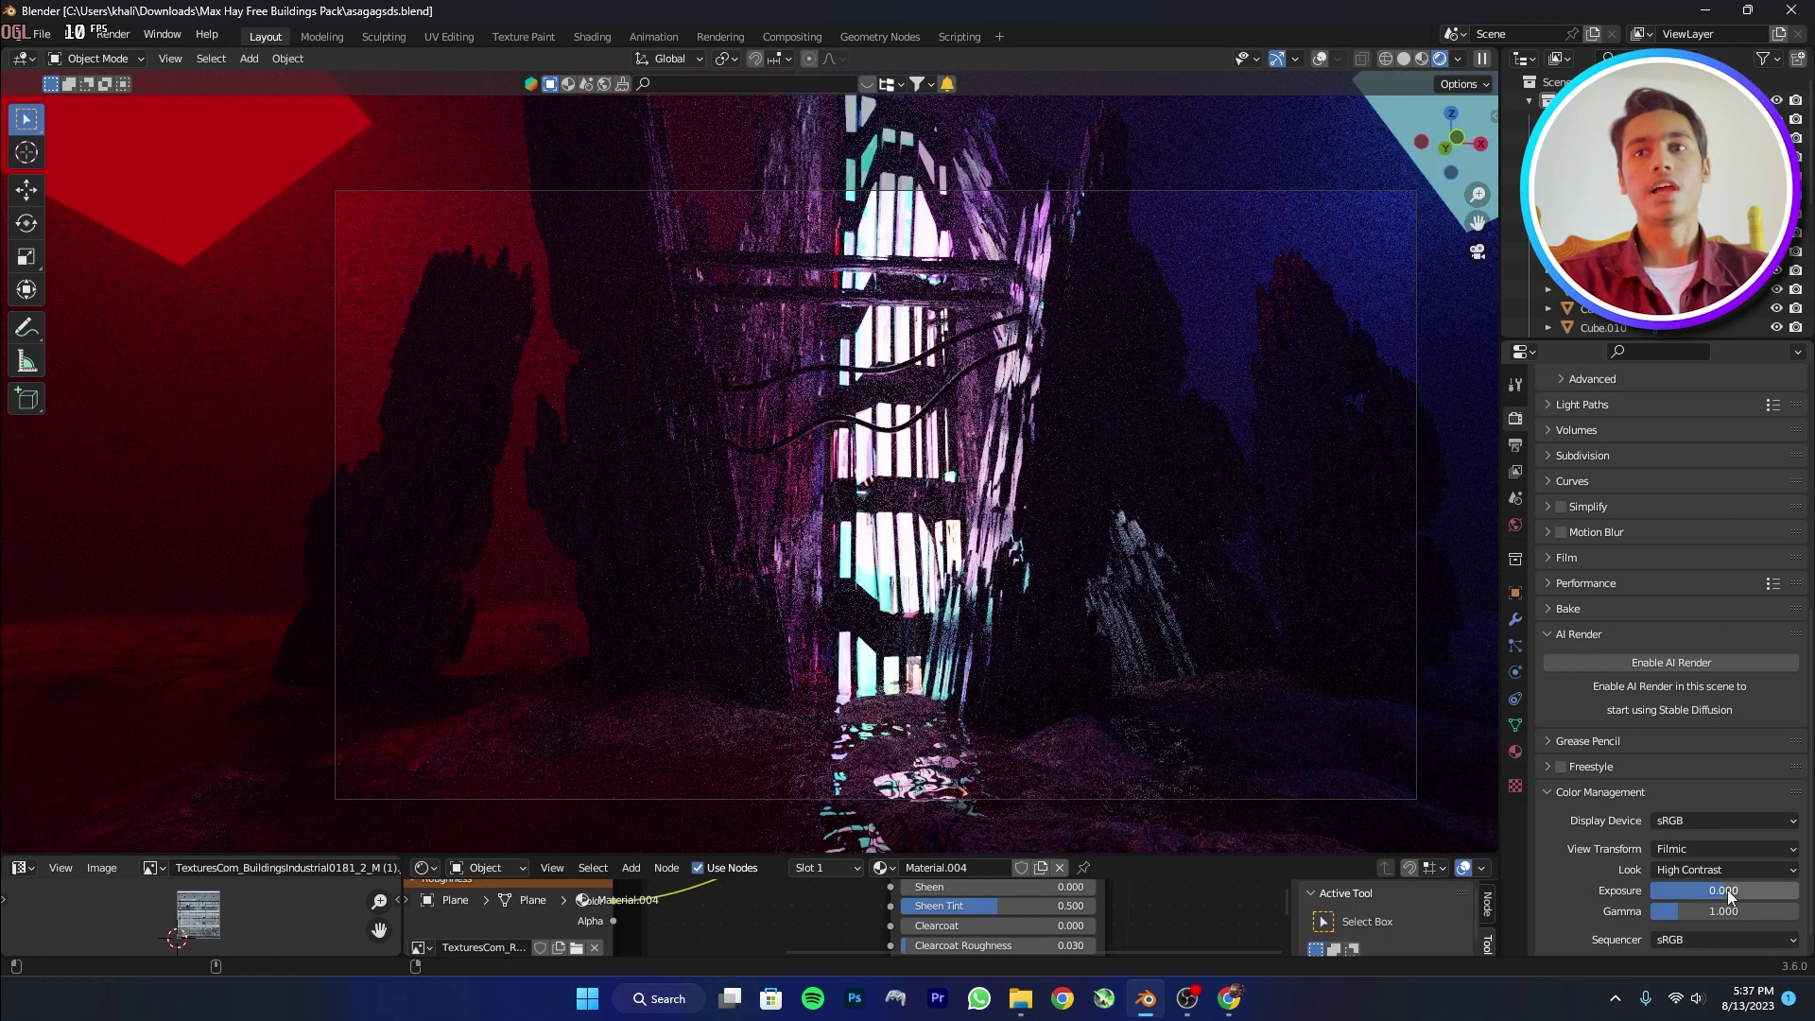
pyautogui.moveTo(1727, 889); pyautogui.dragTo(1720, 888)
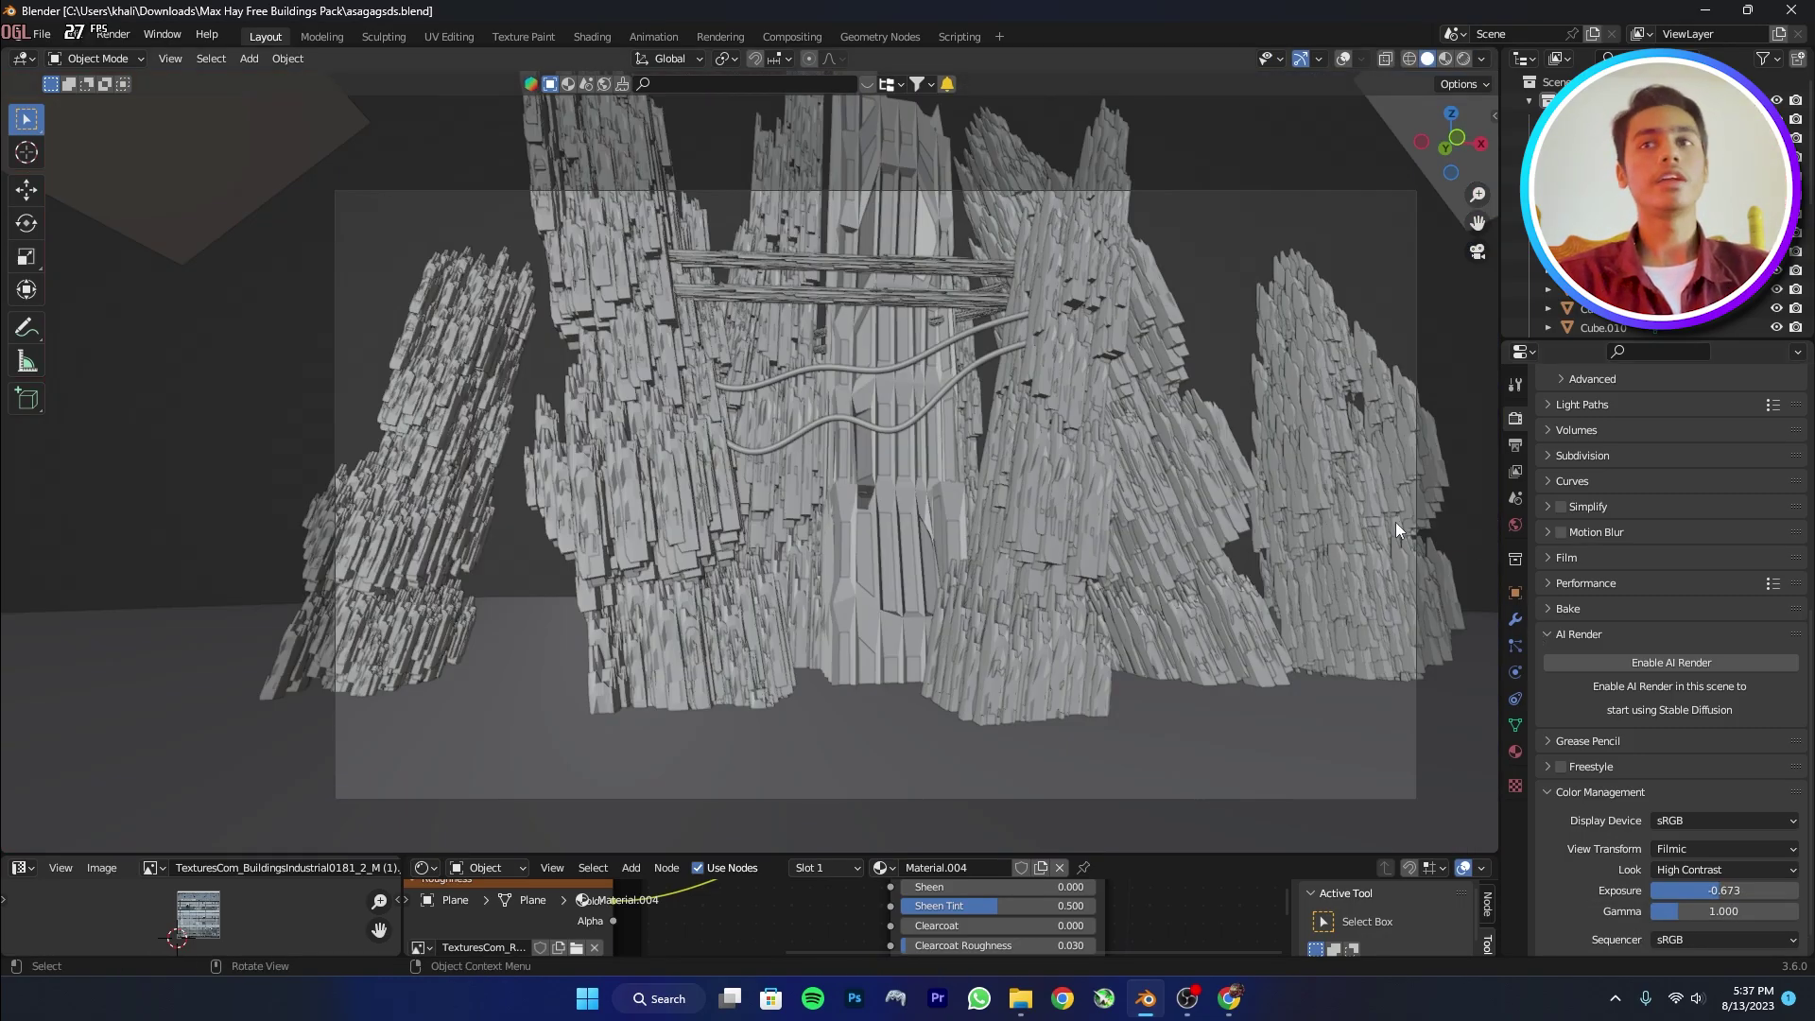
pyautogui.hotkey('ctrl', 's')
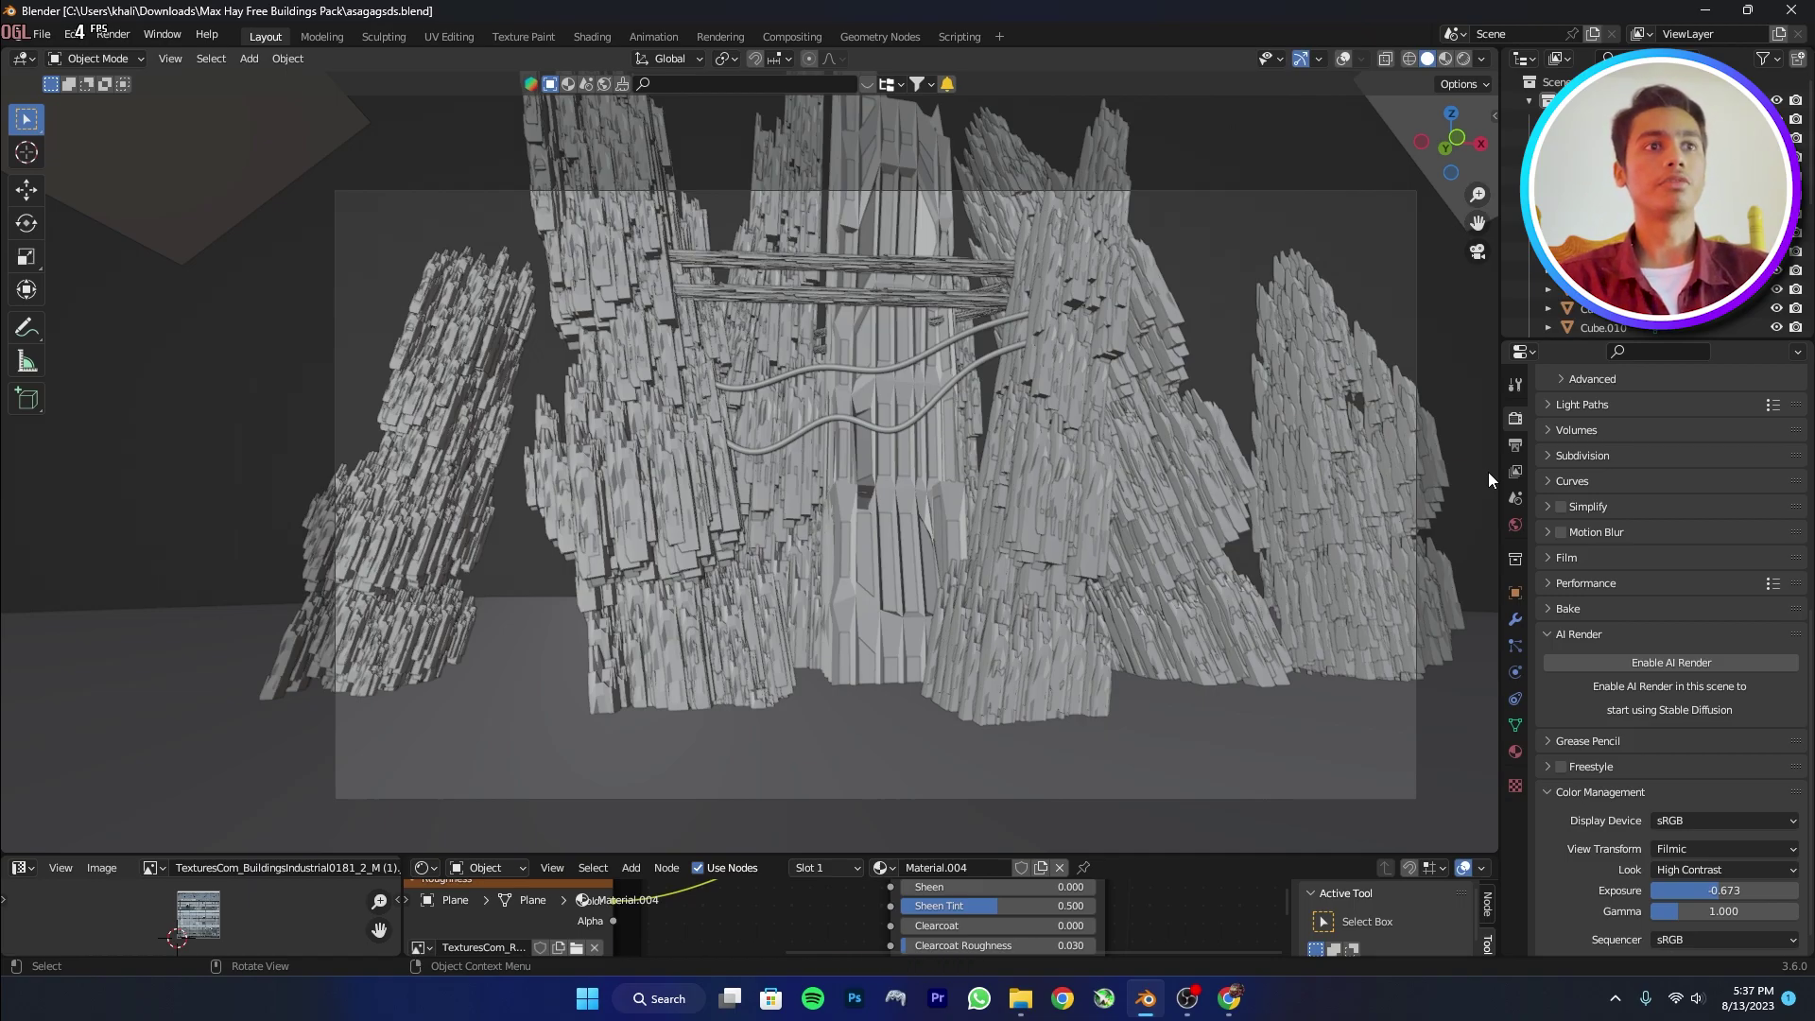
pyautogui.scroll(4, 1268, 501)
pyautogui.moveTo(1116, 519); pyautogui.dragTo(825, 644, button='middle')
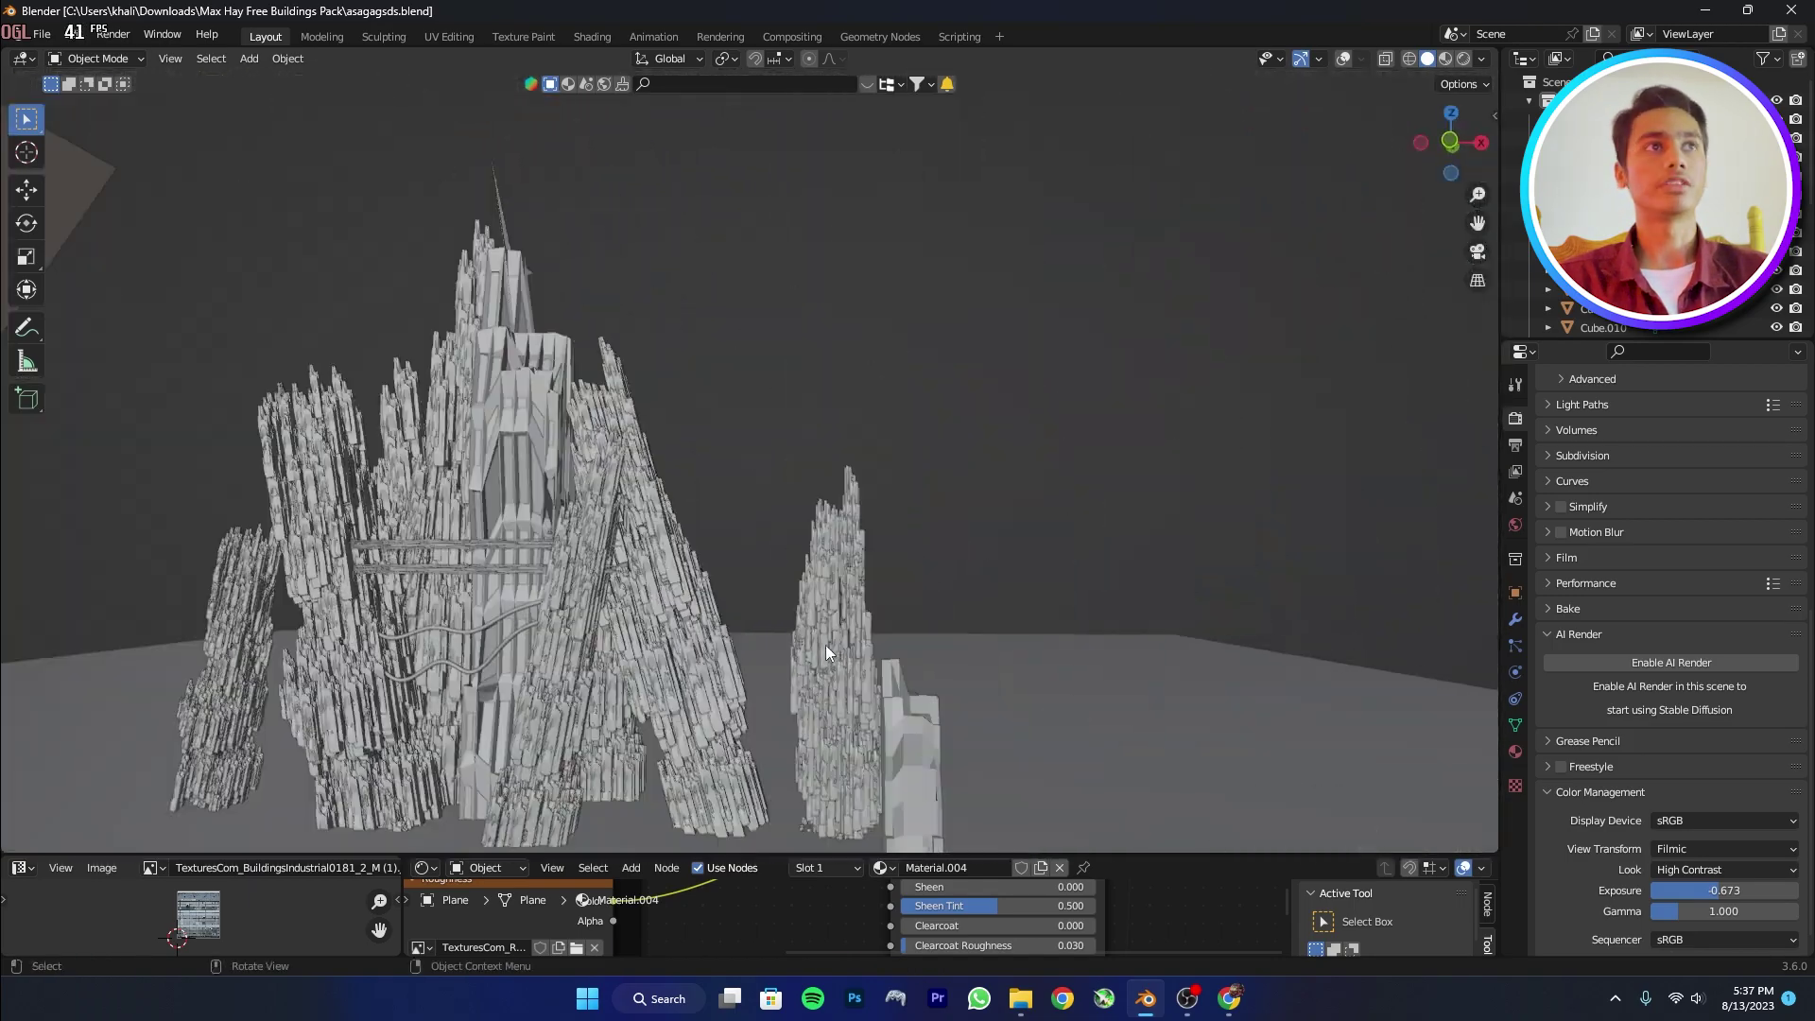
pyautogui.scroll(-8, 825, 644)
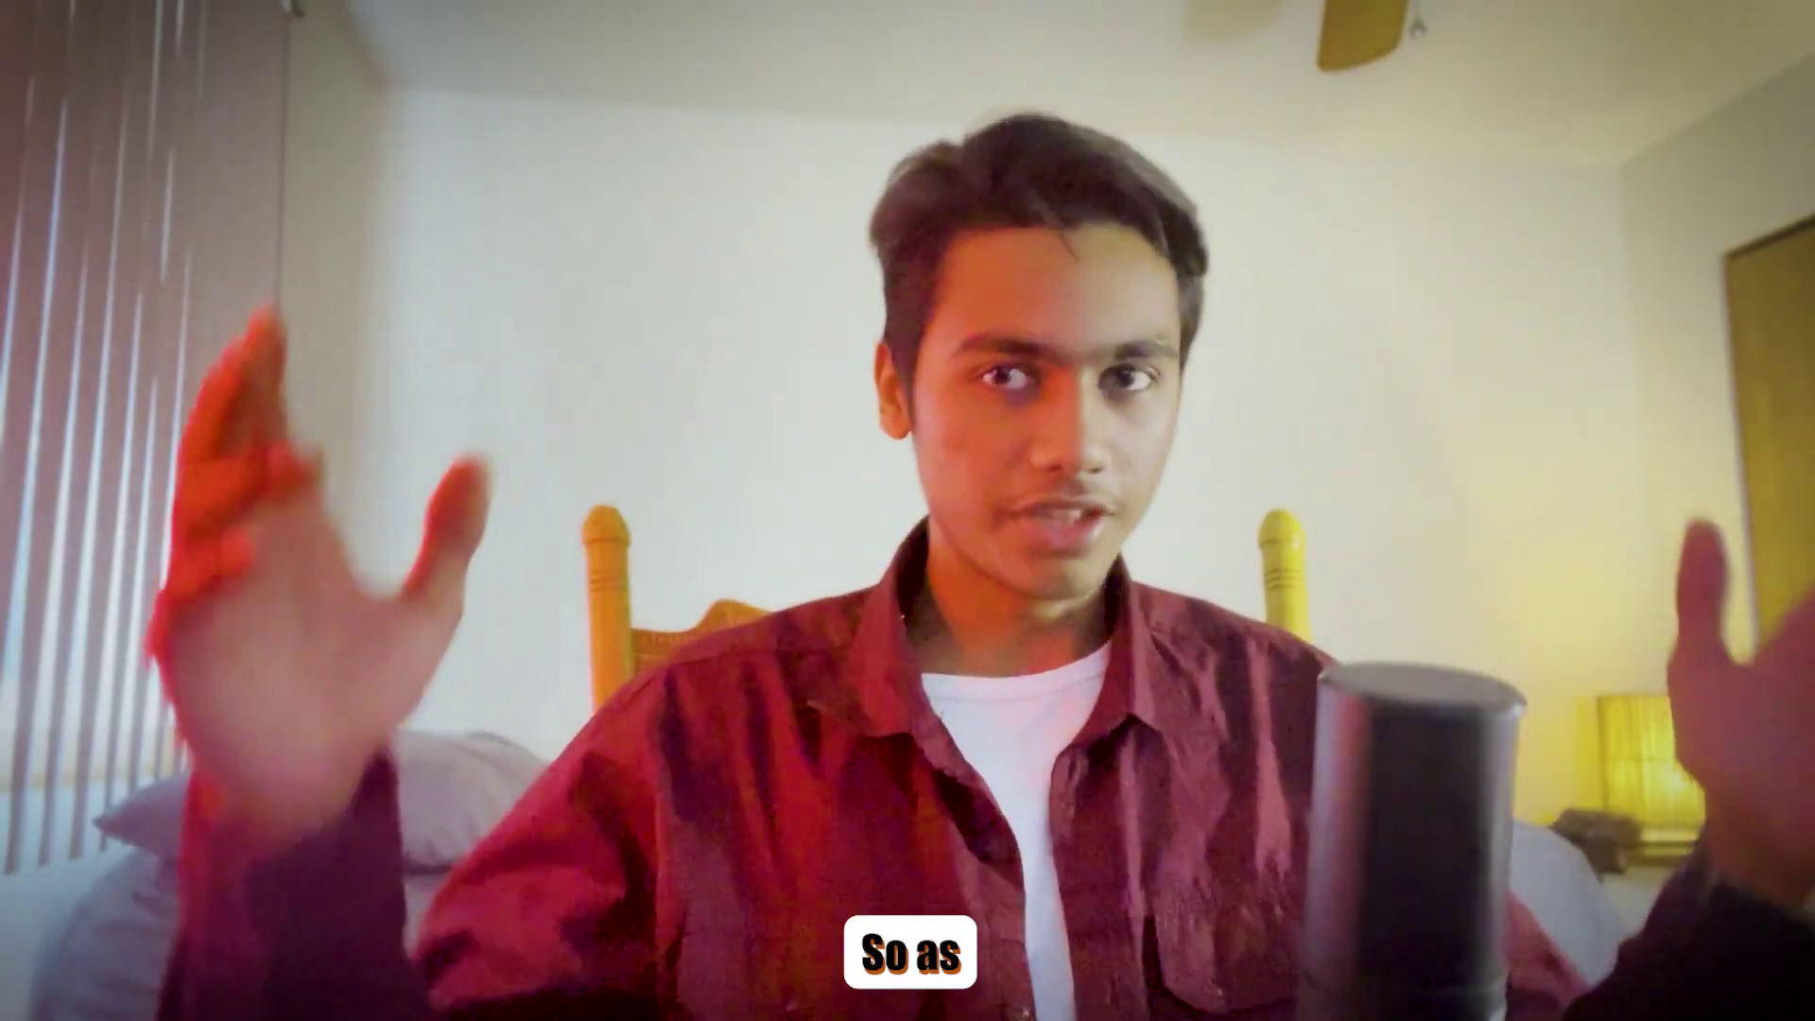